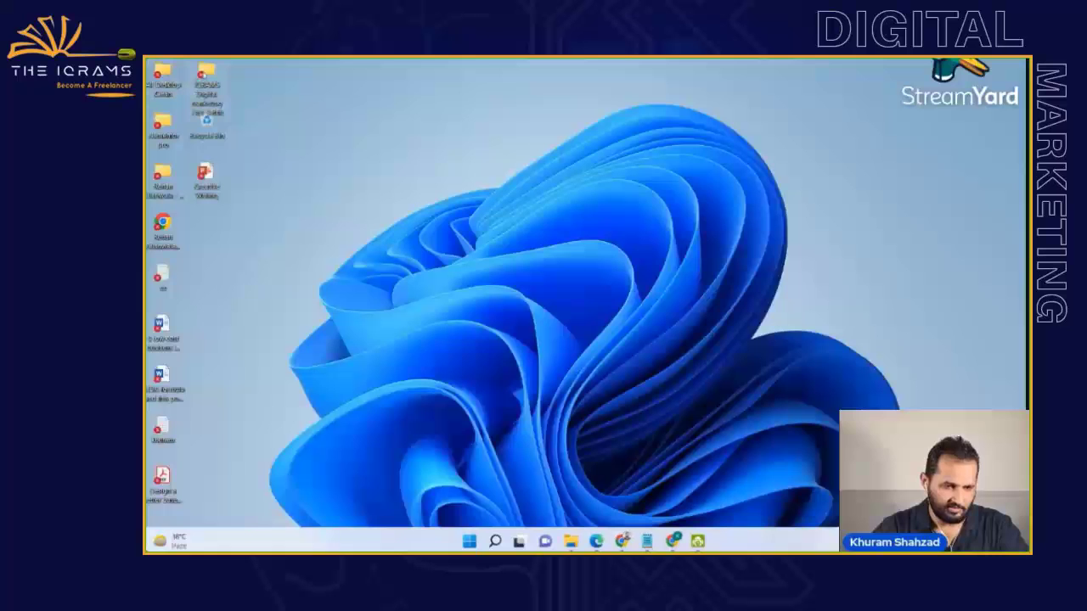
- Open the SEO CHECKLIST PDF from the IQRAMS Digital Marketing First Batch folder and go to its Technical SEO Checklist section
{"action": "double_click", "coordinate": [207, 74]}
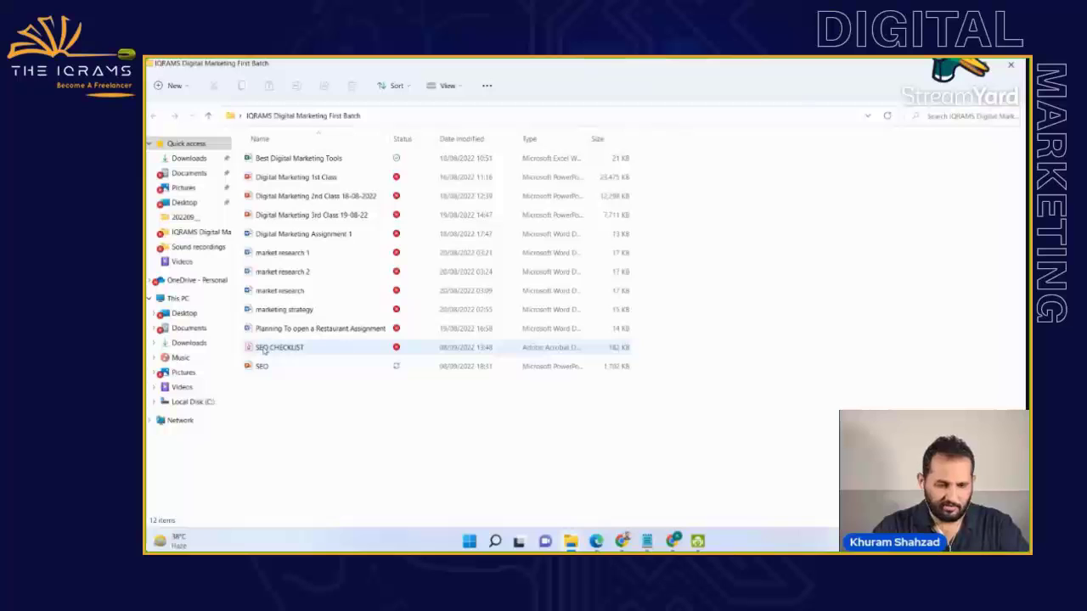
{"action": "left_click", "coordinate": [264, 350]}
{"action": "double_click", "coordinate": [262, 352]}
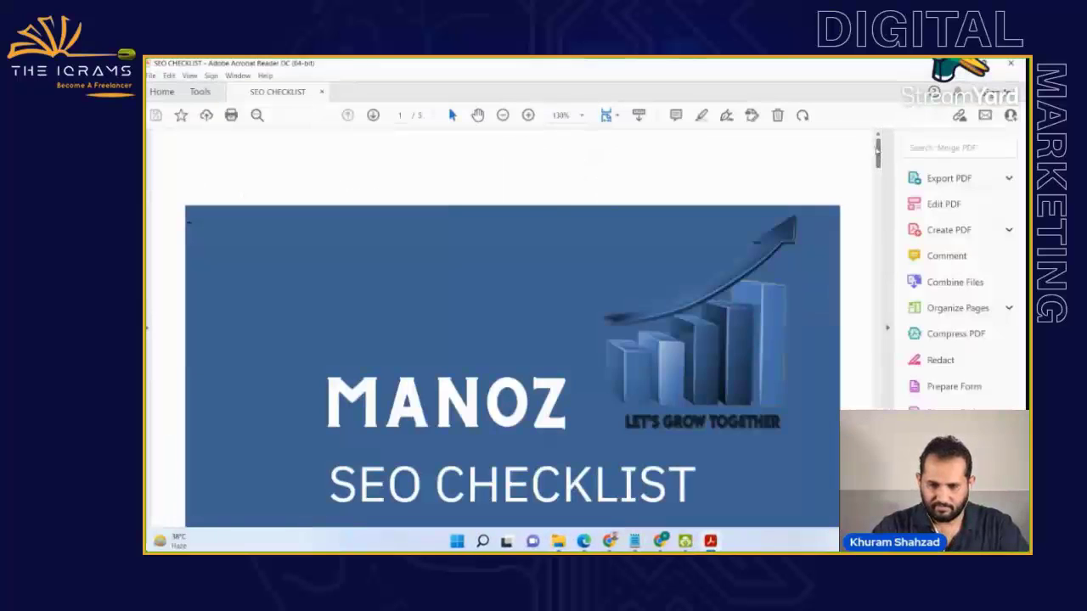
{"action": "left_click_drag", "start_coordinate": [879, 153], "coordinate": [883, 254]}
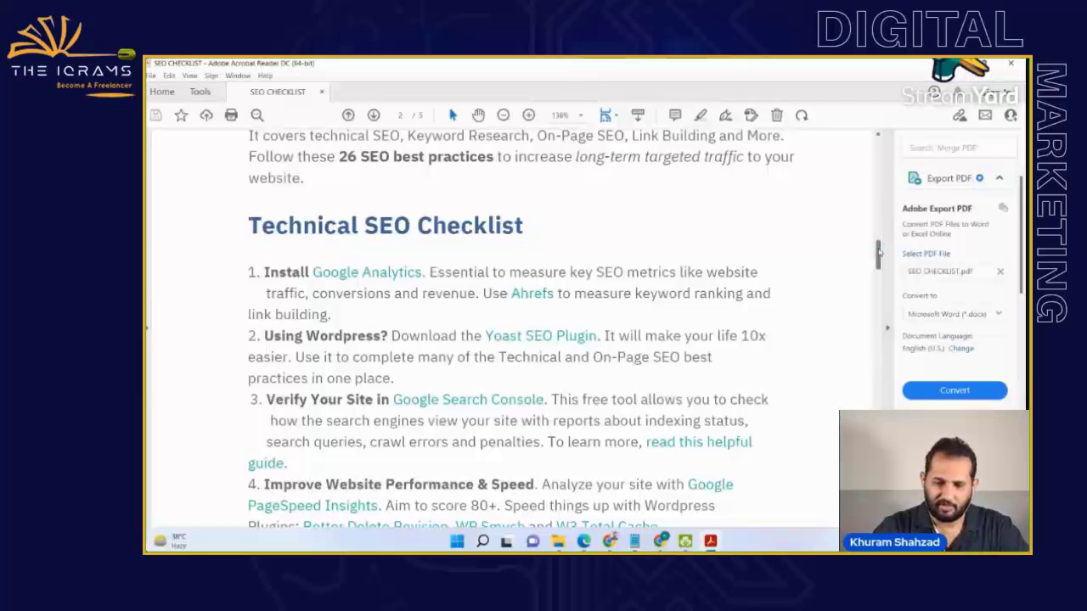
{"action": "mouse_move", "coordinate": [880, 253]}
{"action": "left_mouse_down"}
{"action": "mouse_move", "coordinate": [887, 419]}
{"action": "mouse_move", "coordinate": [886, 204]}
{"action": "mouse_move", "coordinate": [885, 255]}
{"action": "left_mouse_up"}
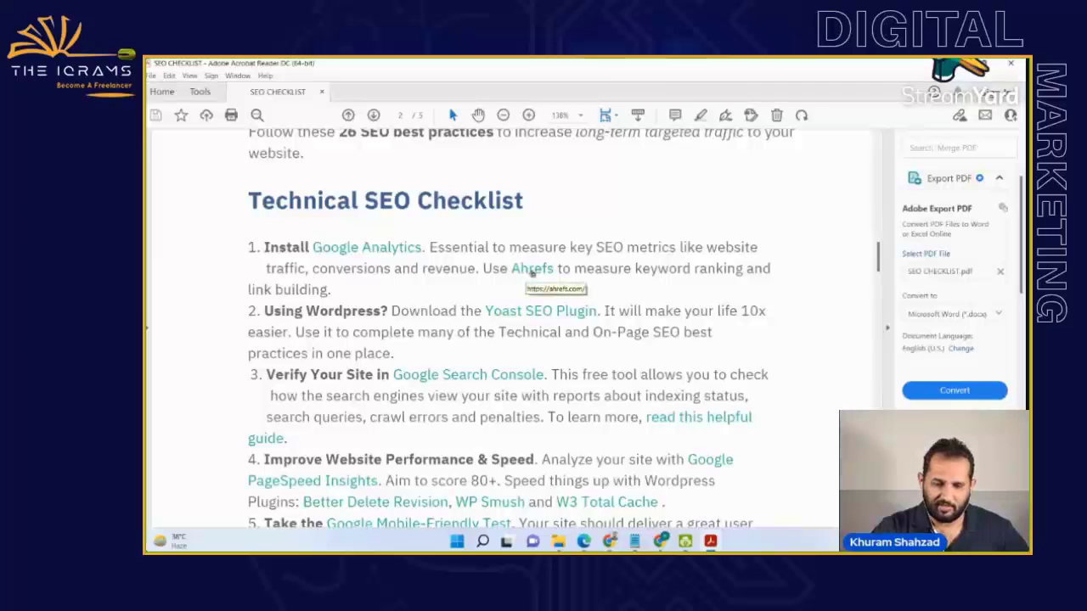
- Open the Ahrefs website from the link in the checklist's first item and go to its sign-up page
{"action": "left_click", "coordinate": [532, 271]}
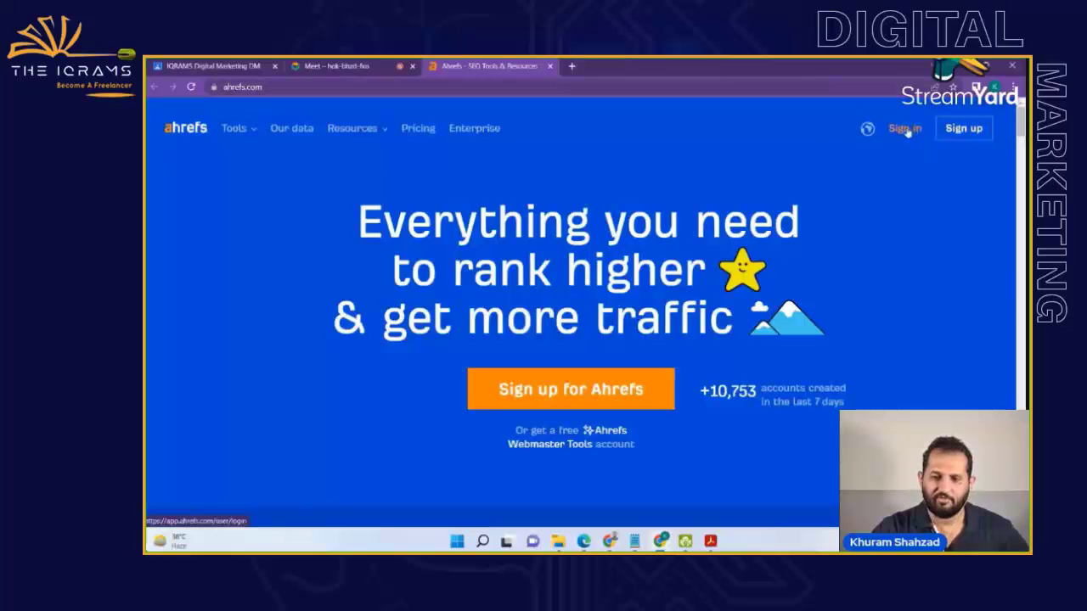
{"action": "left_click", "coordinate": [957, 133]}
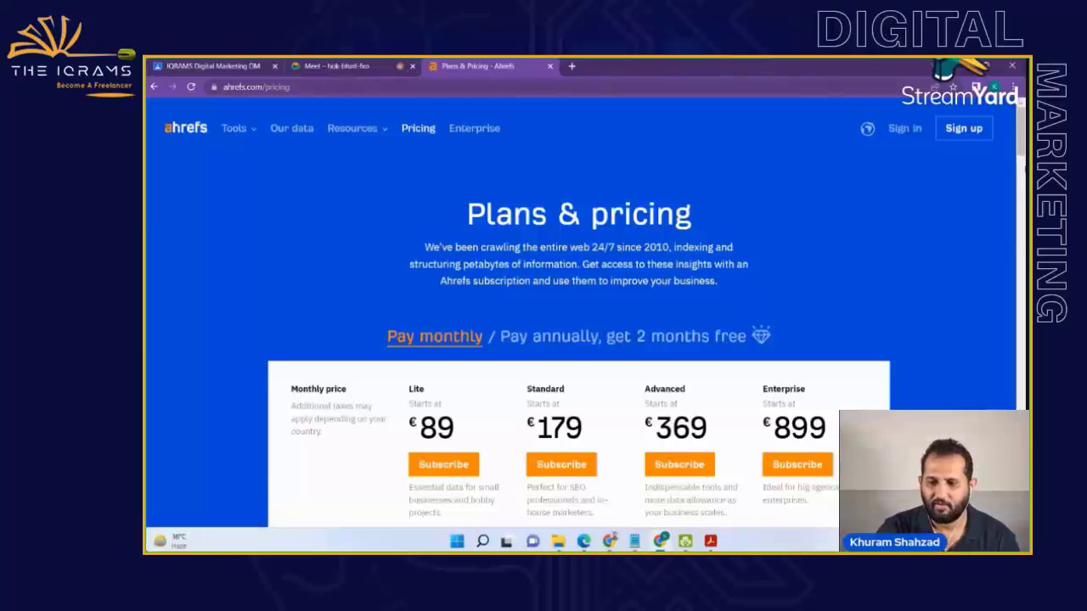
- Examine the Ahrefs plans and pricing page, including plan features, usage limits and frequently asked questions
{"action": "scroll", "coordinate": [577, 340], "scroll_direction": "down", "scroll_amount": 3}
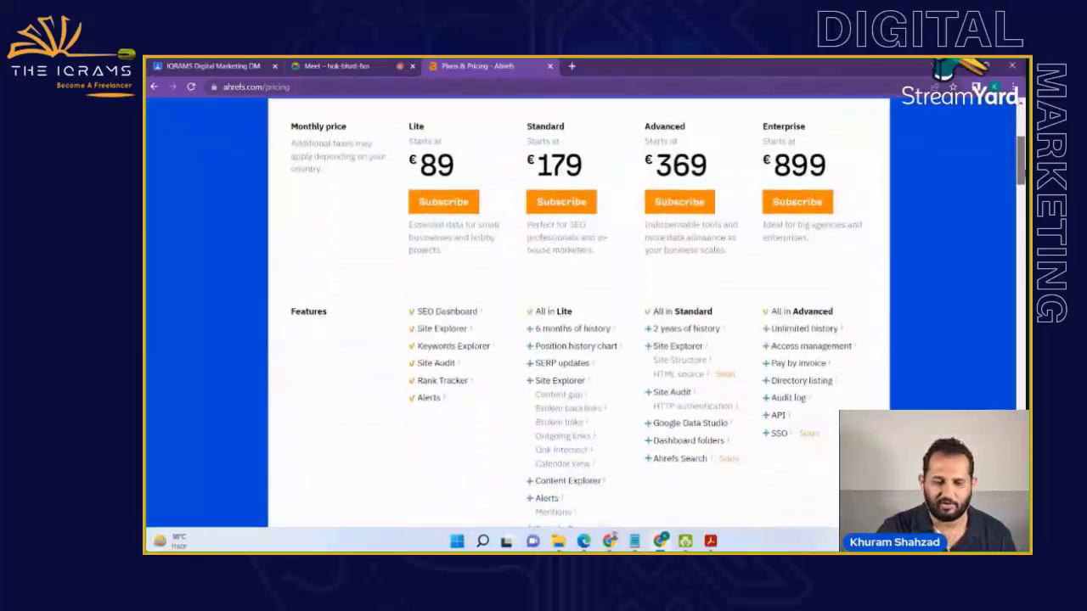
{"action": "scroll", "coordinate": [577, 339], "scroll_direction": "down", "scroll_amount": 3}
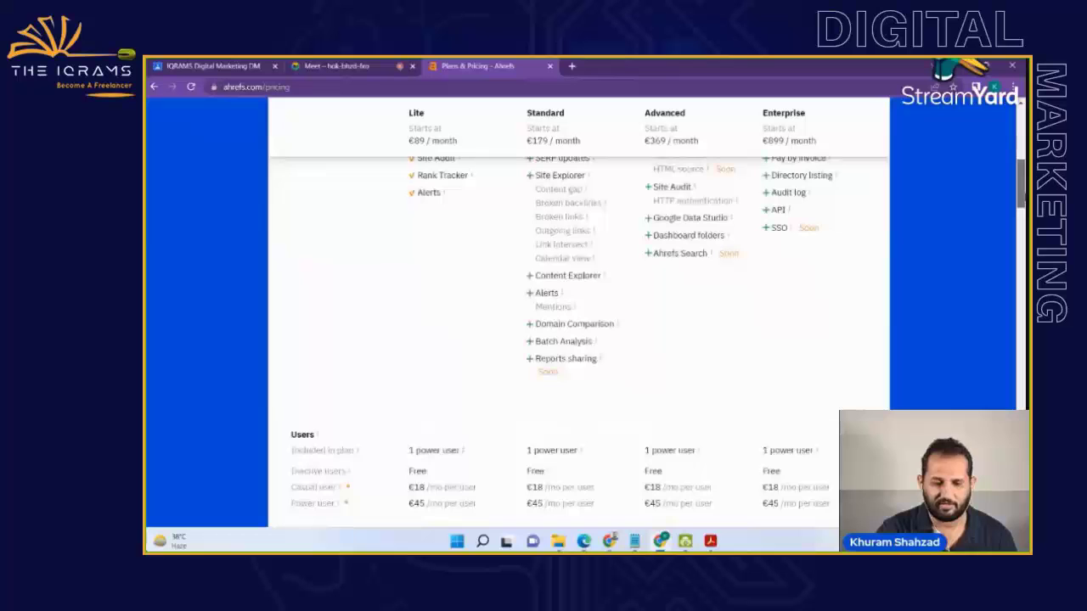
{"action": "scroll", "coordinate": [577, 339], "scroll_direction": "down", "scroll_amount": 1}
{"action": "scroll", "coordinate": [577, 339], "scroll_direction": "up", "scroll_amount": 5}
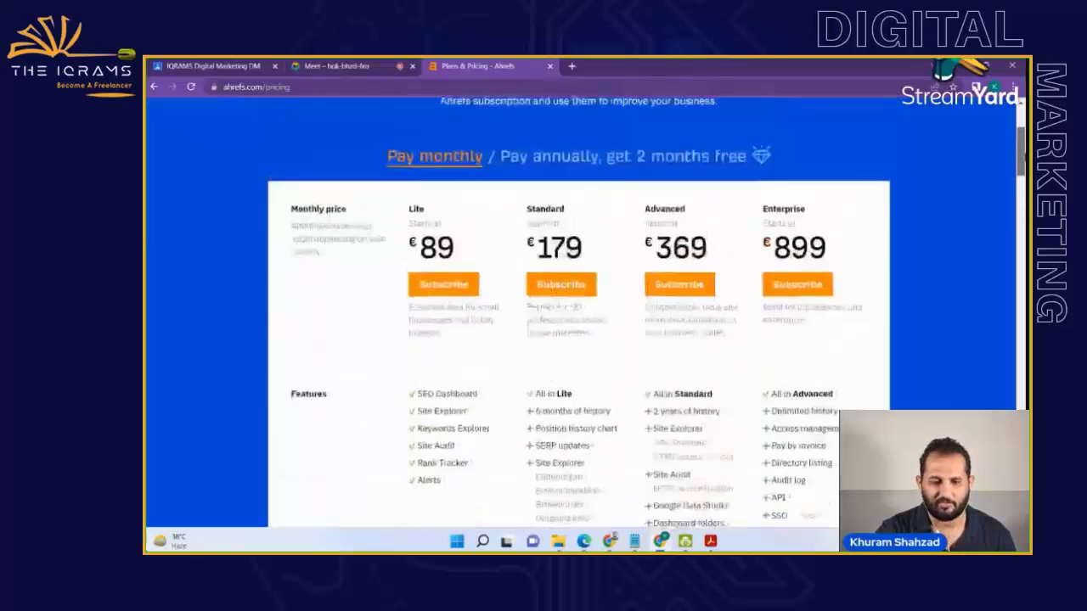
{"action": "scroll", "coordinate": [577, 340], "scroll_direction": "down", "scroll_amount": 1}
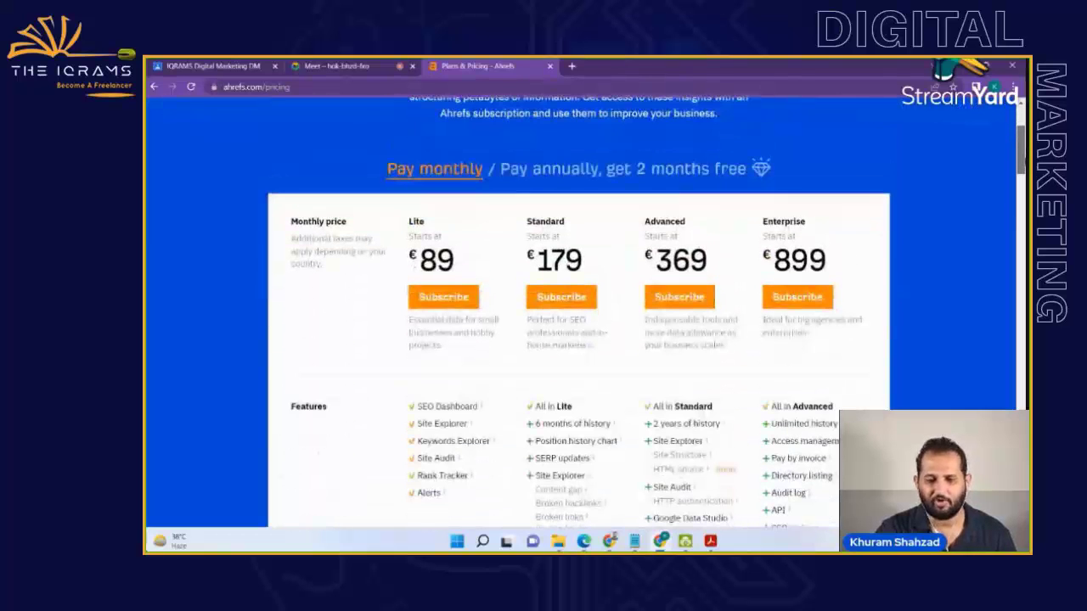
{"action": "scroll", "coordinate": [578, 340], "scroll_direction": "up", "scroll_amount": 1}
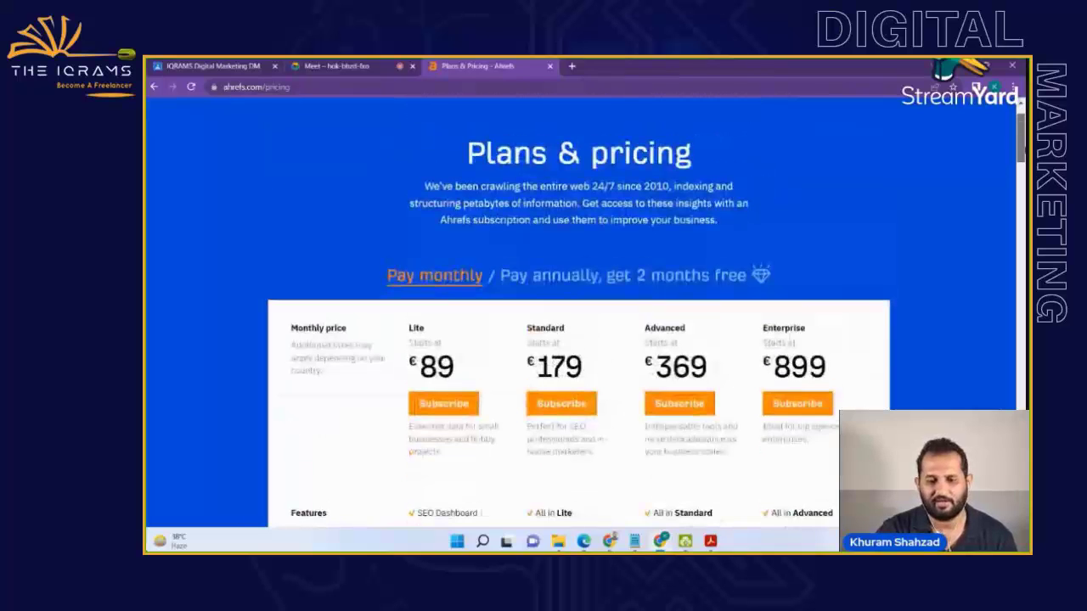
{"action": "scroll", "coordinate": [577, 340], "scroll_direction": "down", "scroll_amount": 5}
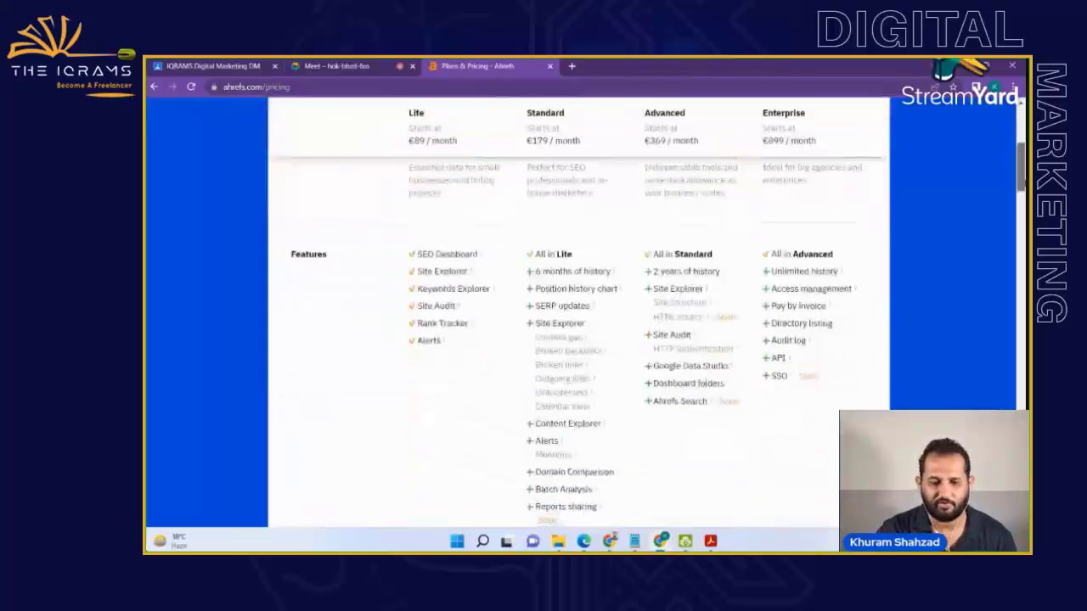
{"action": "scroll", "coordinate": [577, 340], "scroll_direction": "down", "scroll_amount": 10}
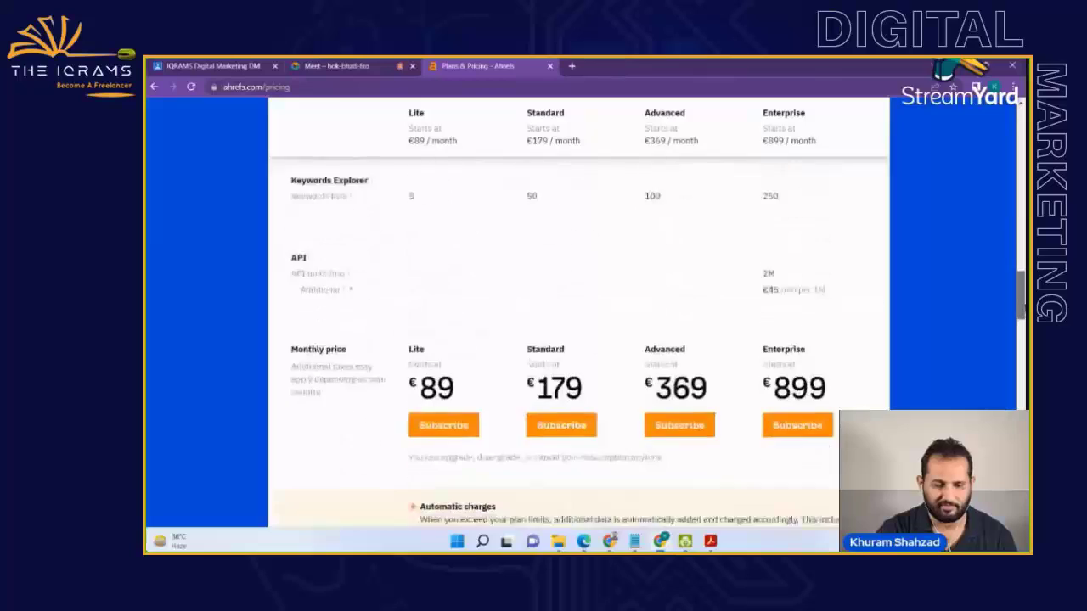
{"action": "scroll", "coordinate": [577, 339], "scroll_direction": "down", "scroll_amount": 10}
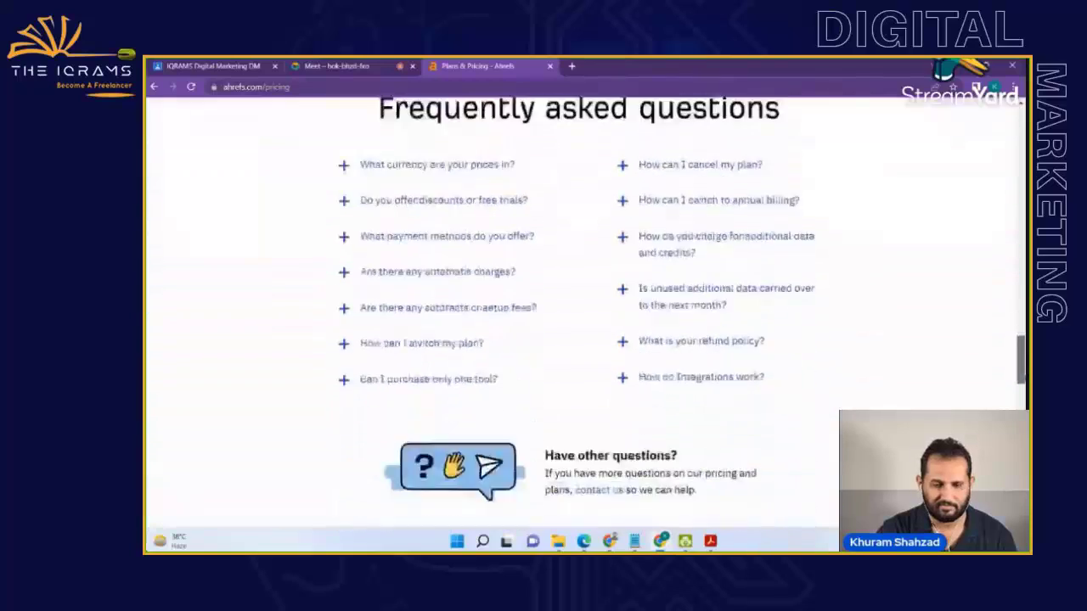
{"action": "scroll", "coordinate": [577, 339], "scroll_direction": "down", "scroll_amount": 3}
{"action": "scroll", "coordinate": [577, 339], "scroll_direction": "up", "scroll_amount": 20}
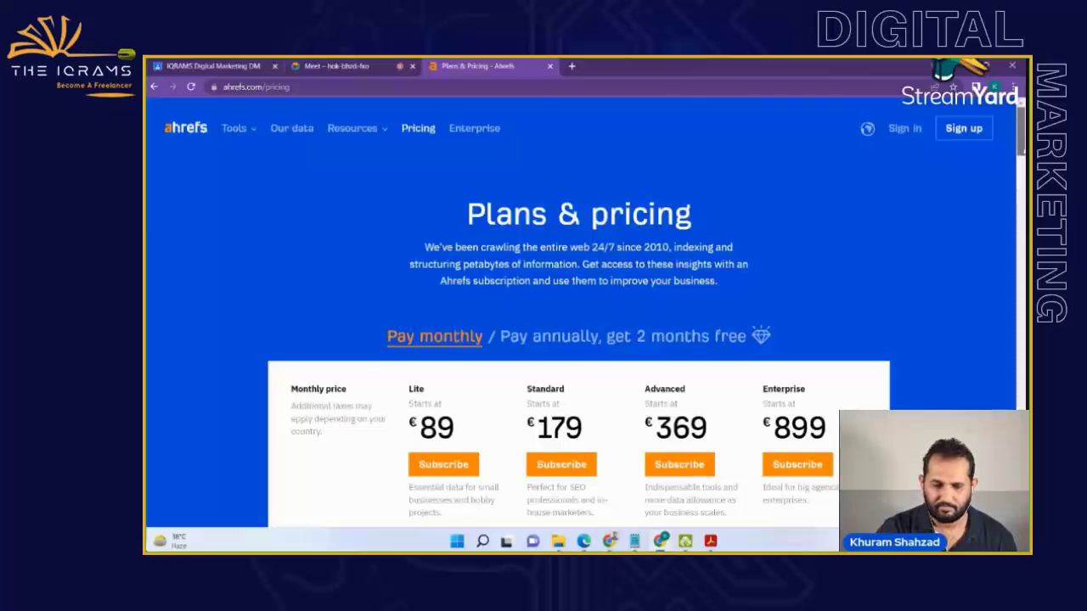
{"action": "scroll", "coordinate": [577, 340], "scroll_direction": "down", "scroll_amount": 10}
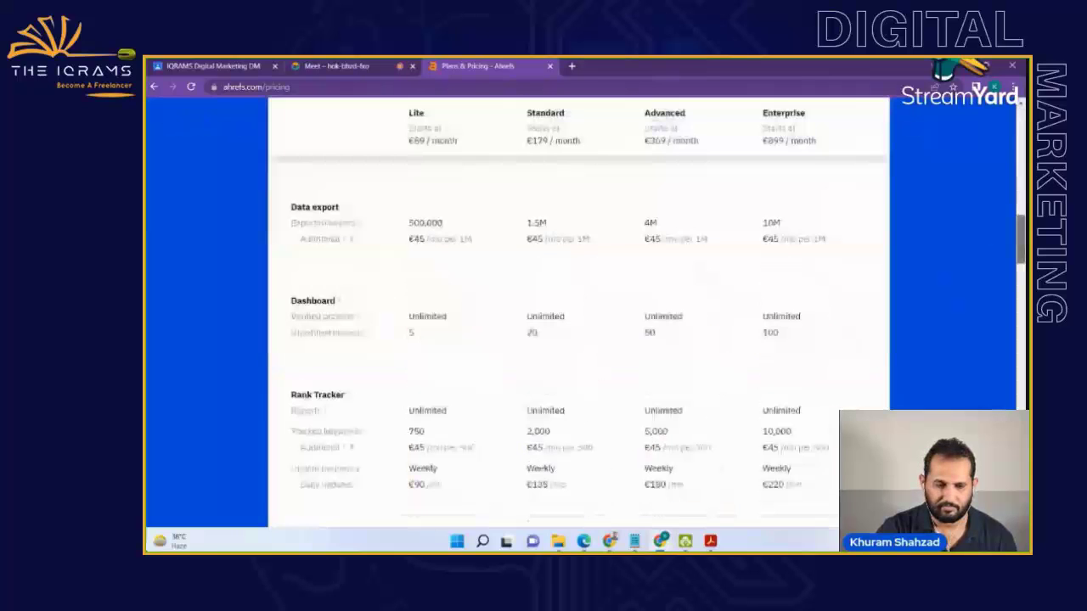
{"action": "scroll", "coordinate": [577, 340], "scroll_direction": "down", "scroll_amount": 10}
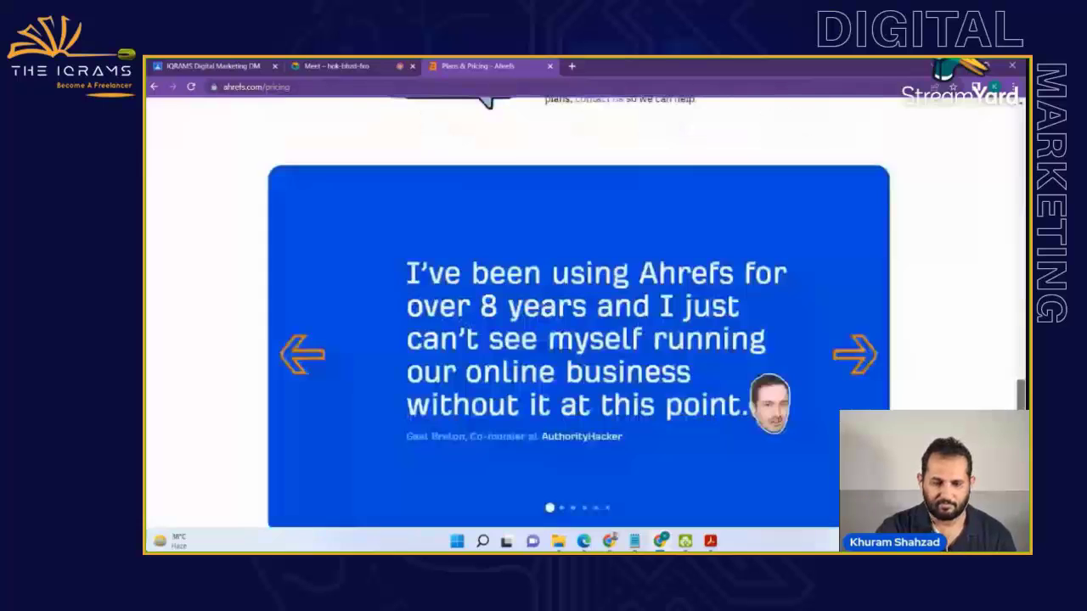
{"action": "left_click_drag", "start_coordinate": [1021, 400], "coordinate": [1020, 126]}
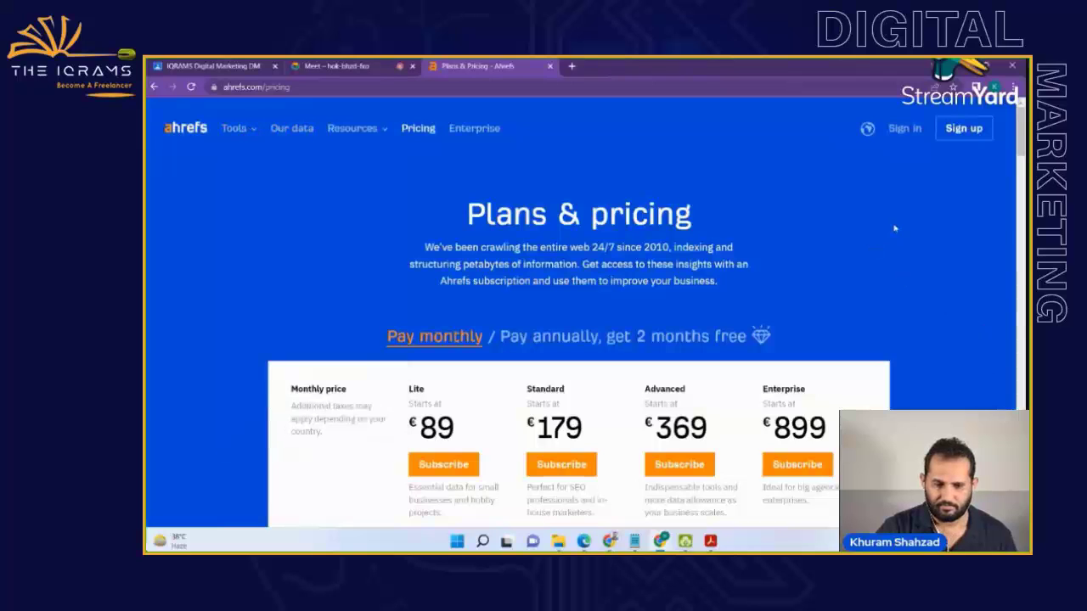
- Open the Ahrefs sign-in page, follow its sign-up link for new accounts, and look through the offered plans
{"action": "left_click", "coordinate": [907, 129]}
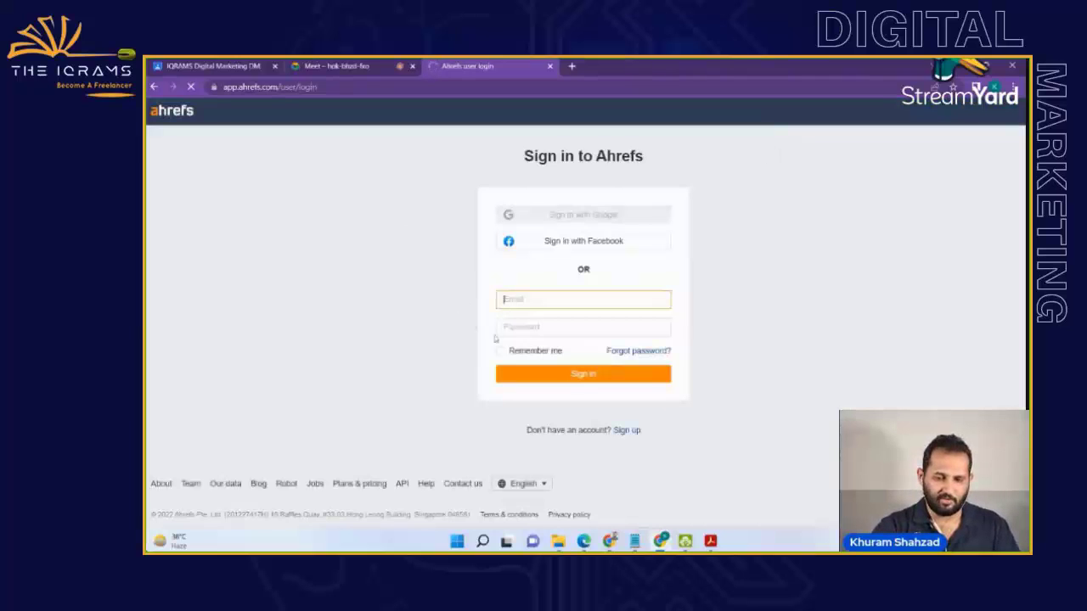
{"action": "left_click", "coordinate": [624, 430]}
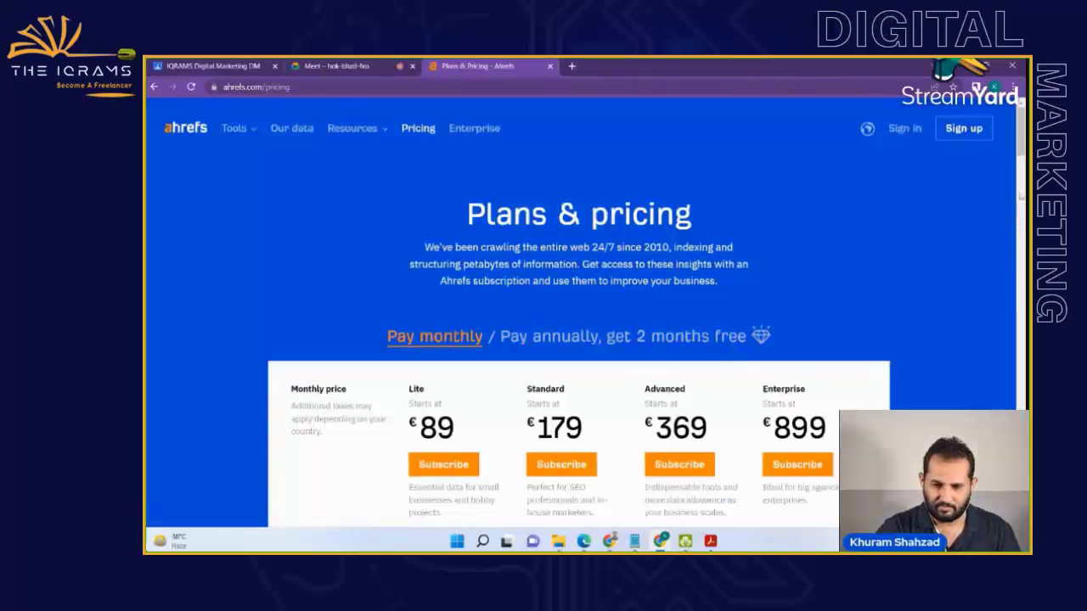
{"action": "scroll", "coordinate": [585, 306], "scroll_direction": "down", "scroll_amount": 5}
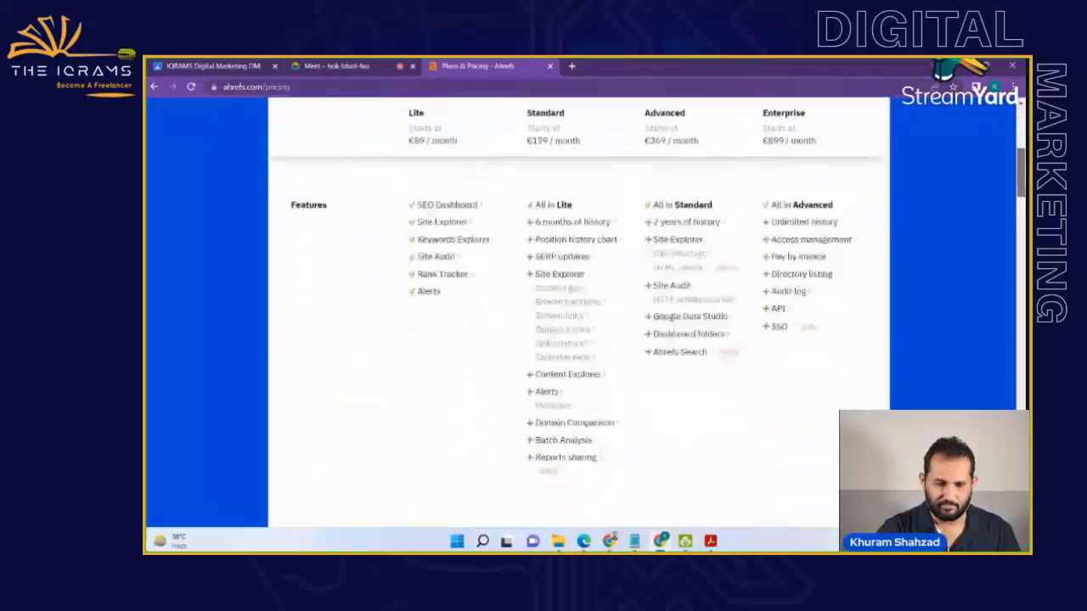
{"action": "scroll", "coordinate": [586, 305], "scroll_direction": "down", "scroll_amount": 8}
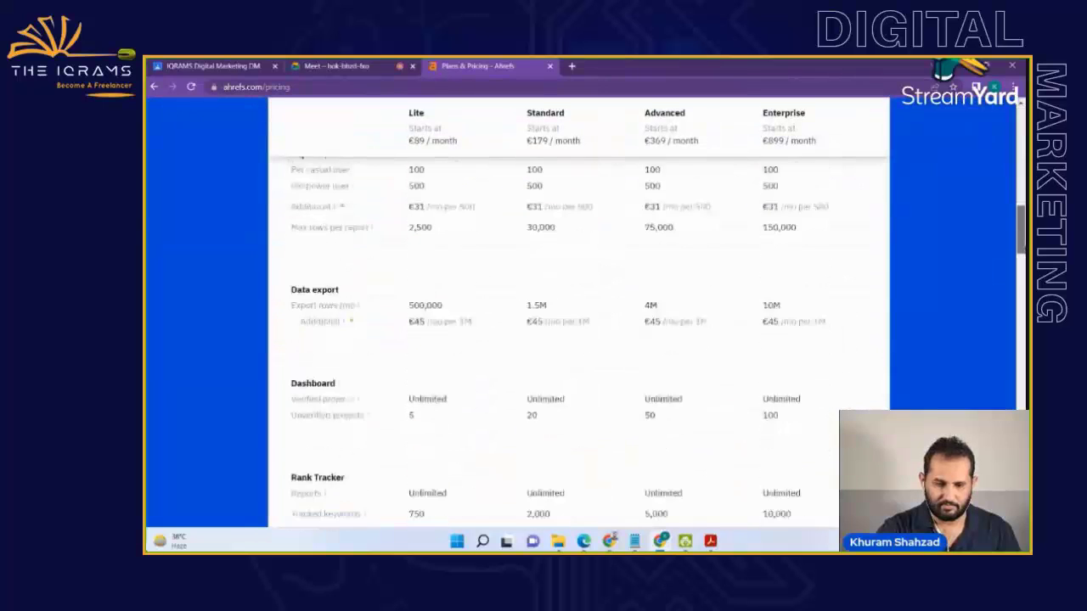
{"action": "scroll", "coordinate": [577, 339], "scroll_direction": "down", "scroll_amount": 10}
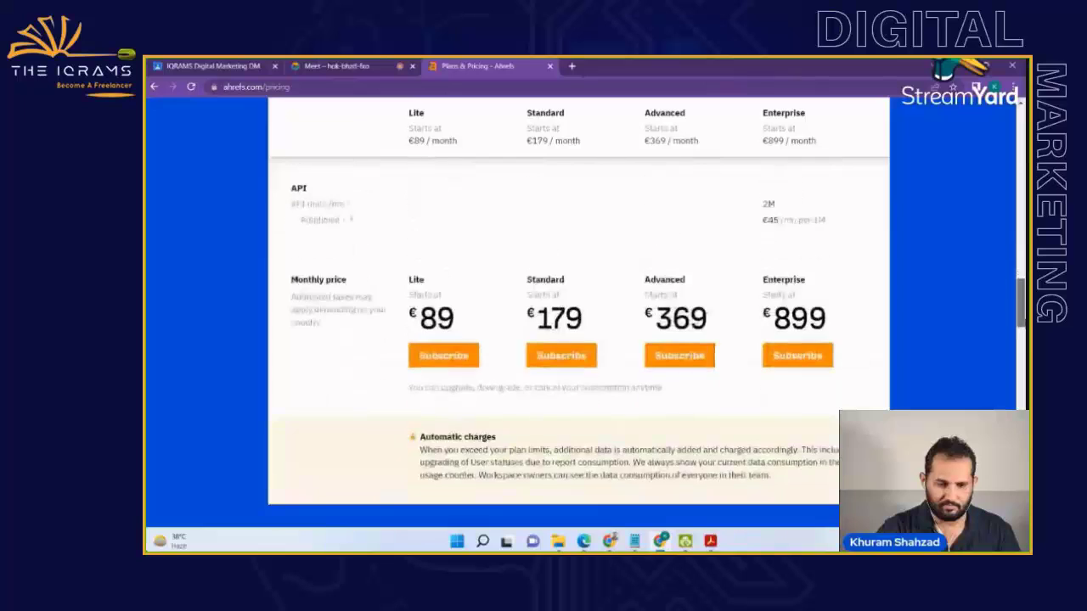
{"action": "scroll", "coordinate": [577, 340], "scroll_direction": "down", "scroll_amount": 12}
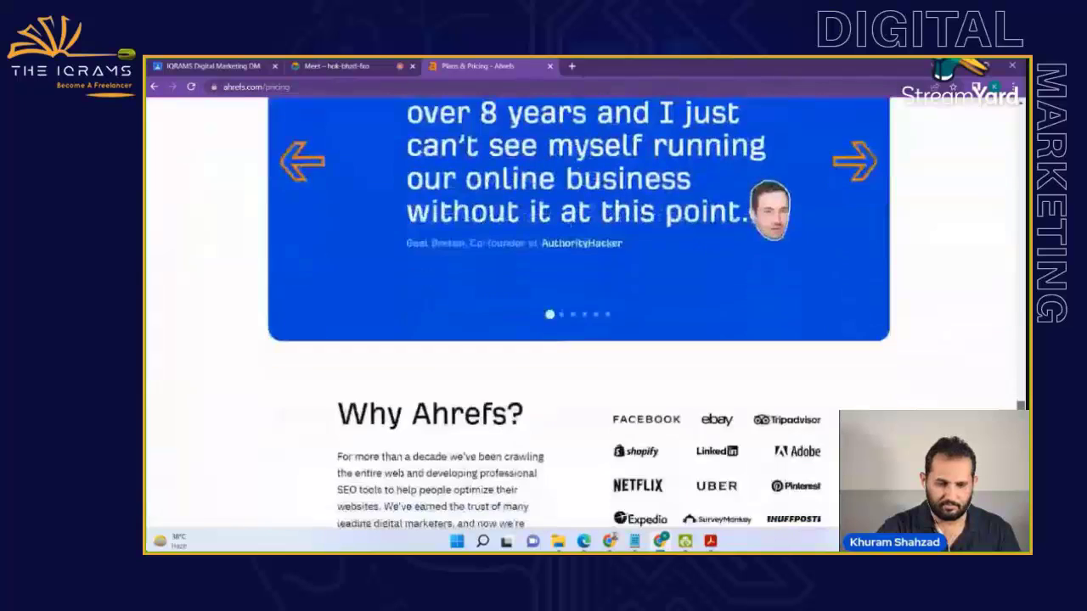
{"action": "scroll", "coordinate": [585, 314], "scroll_direction": "down", "scroll_amount": 6}
{"action": "key", "text": "Home"}
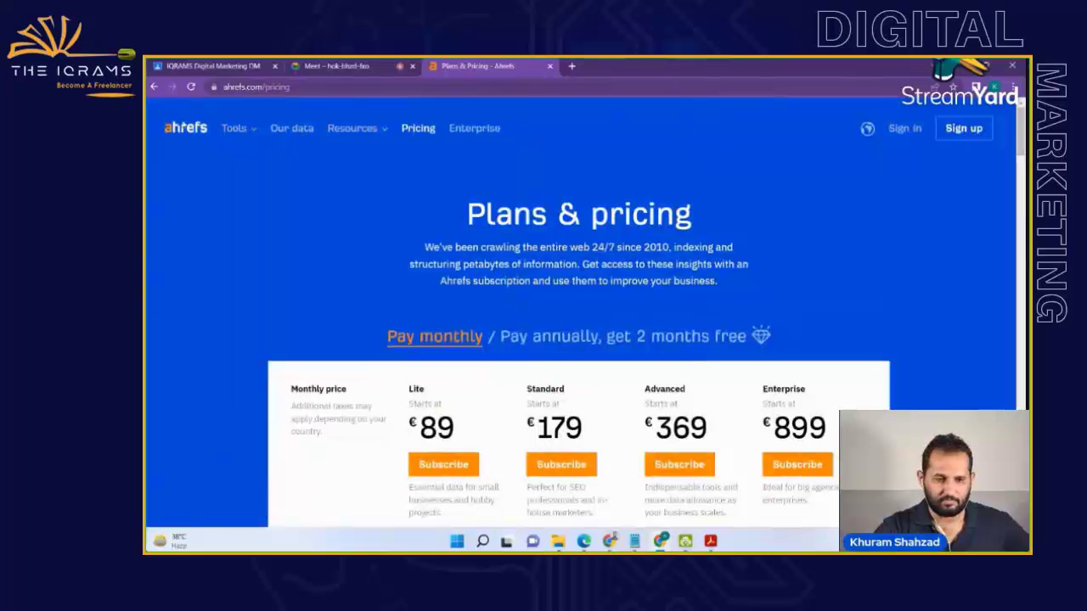
- Return to the Ahrefs home page and follow the main Sign up for Ahrefs link
{"action": "left_click", "coordinate": [185, 128]}
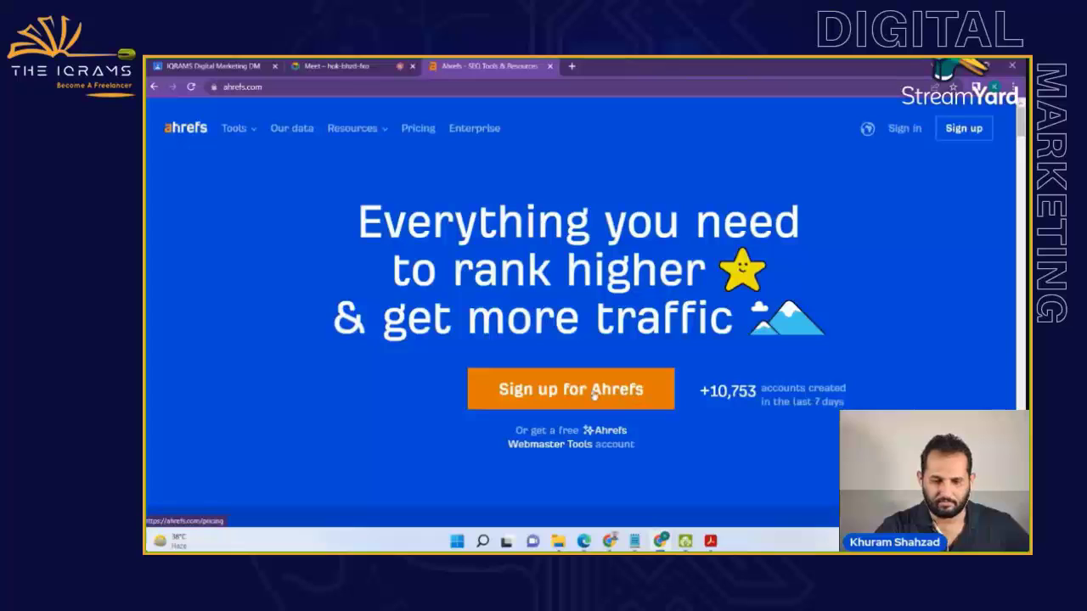
{"action": "left_click", "coordinate": [593, 392]}
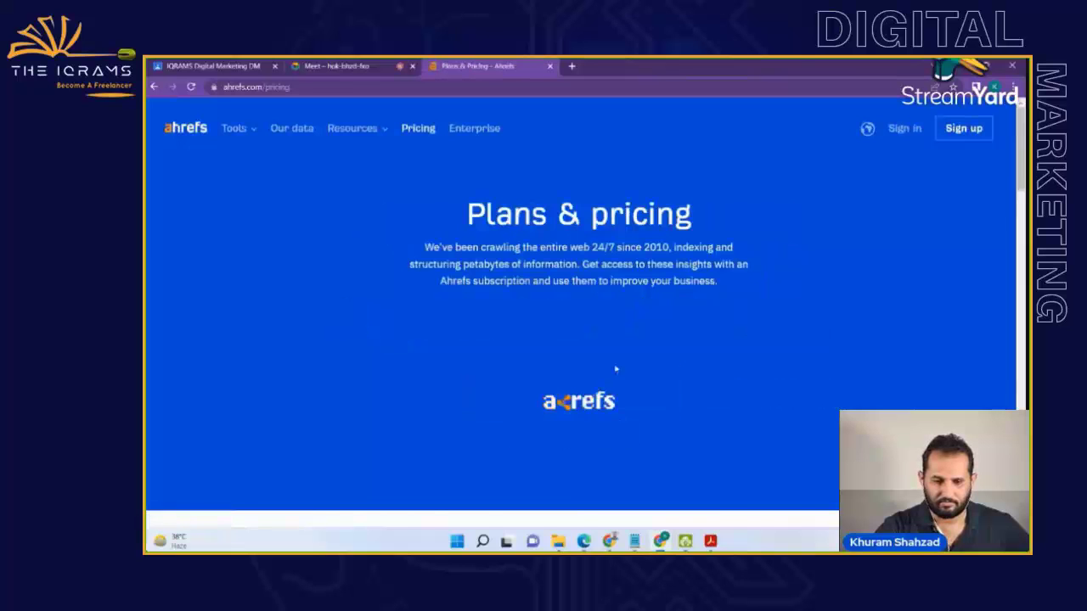
- Review the whole pricing page for sign-up options, from the Lite to Enterprise plan comparison down to the footer's free SEO tools
{"action": "scroll", "coordinate": [577, 340], "scroll_direction": "down", "scroll_amount": 2}
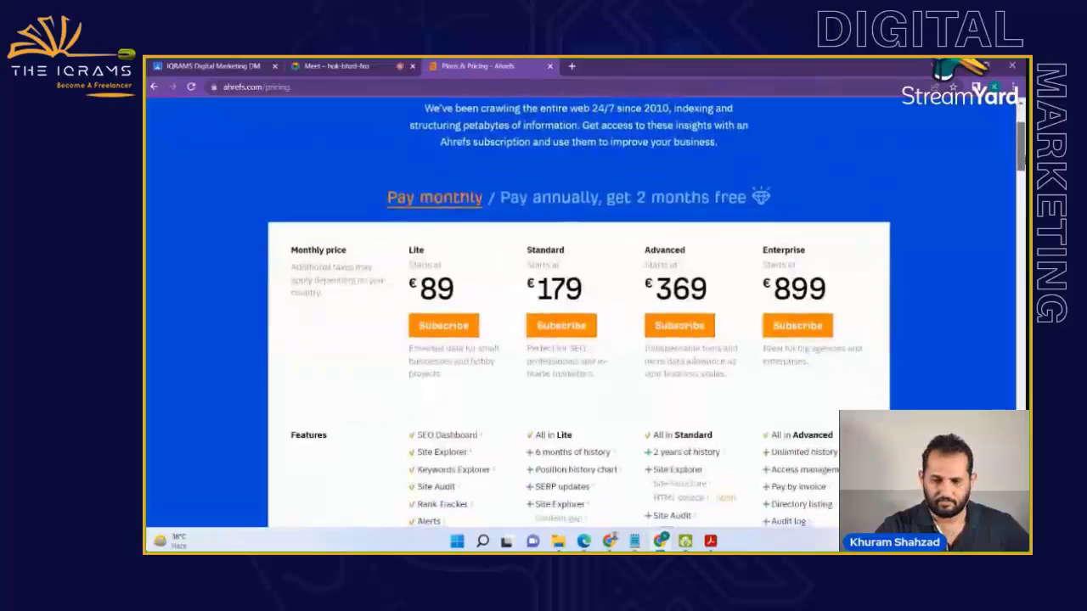
{"action": "scroll", "coordinate": [577, 340], "scroll_direction": "down", "scroll_amount": 4}
{"action": "scroll", "coordinate": [578, 339], "scroll_direction": "down", "scroll_amount": 6}
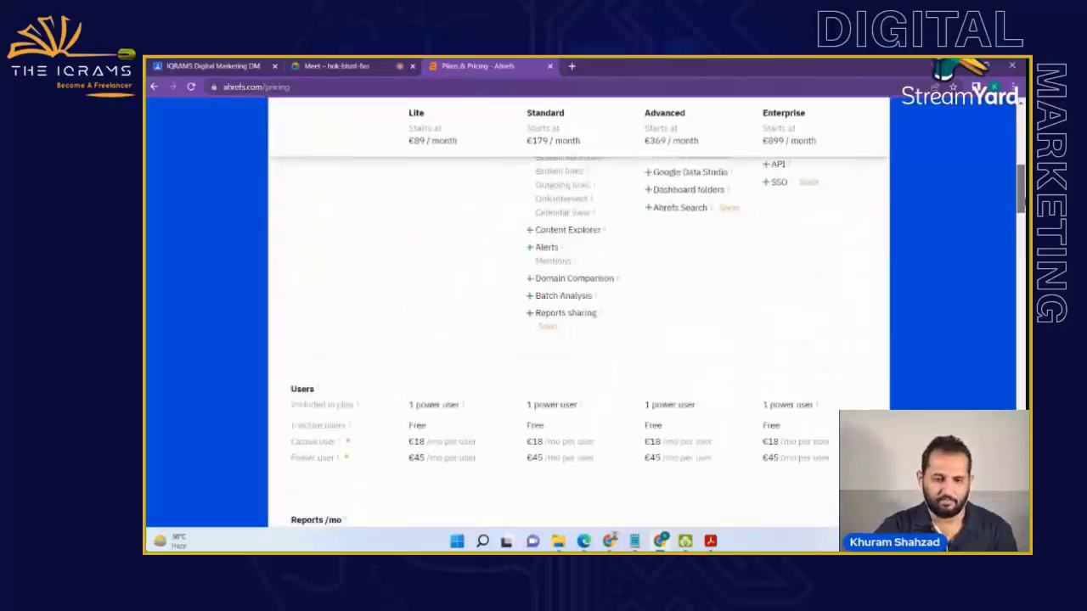
{"action": "scroll", "coordinate": [577, 339], "scroll_direction": "down", "scroll_amount": 6}
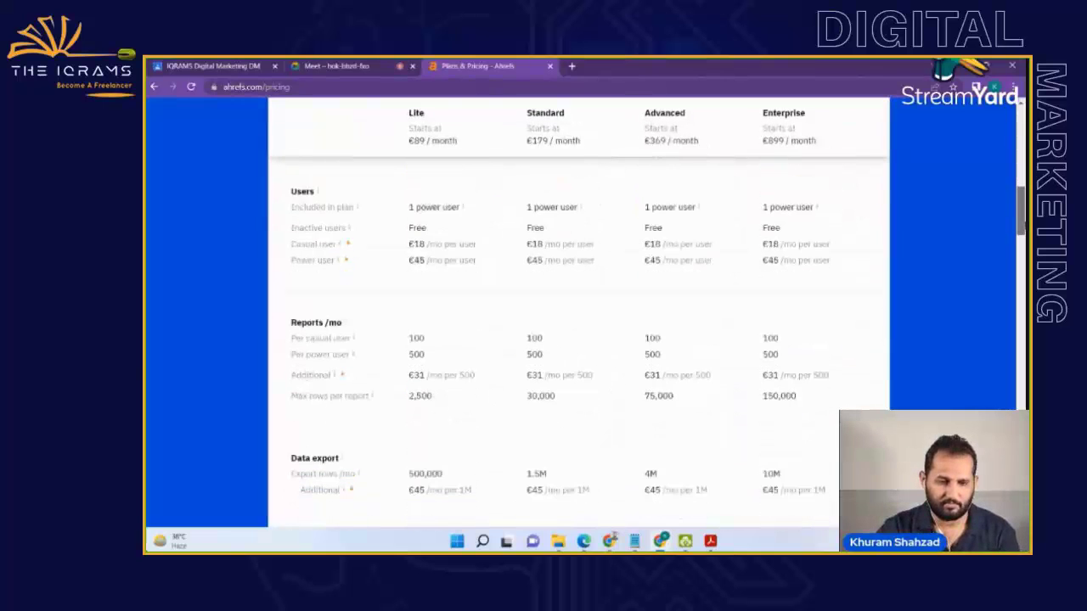
{"action": "scroll", "coordinate": [577, 339], "scroll_direction": "down", "scroll_amount": 10}
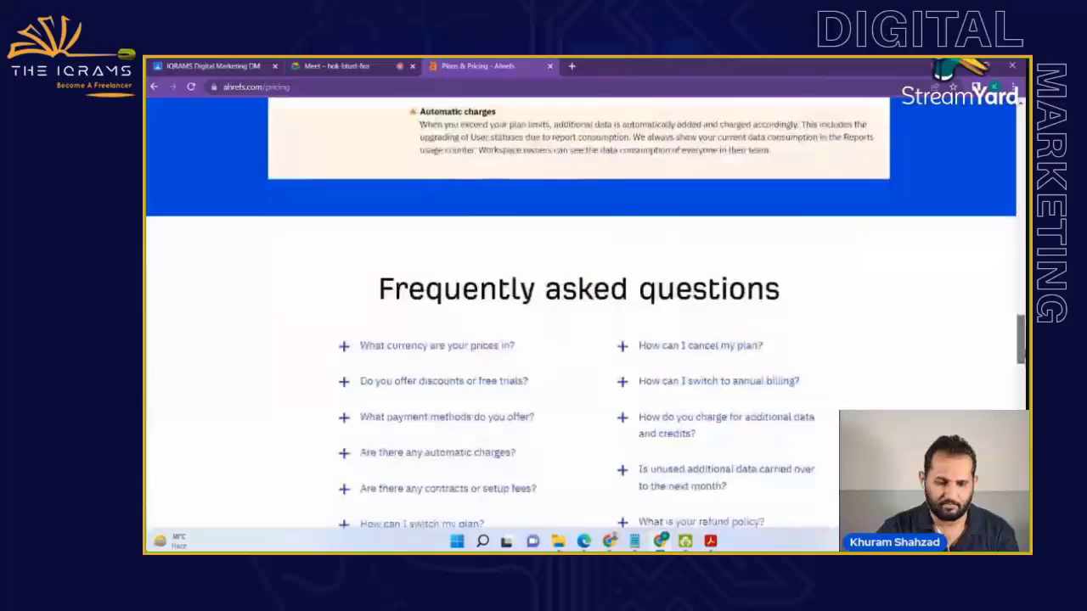
{"action": "scroll", "coordinate": [577, 340], "scroll_direction": "down", "scroll_amount": 6}
{"action": "scroll", "coordinate": [577, 339], "scroll_direction": "down", "scroll_amount": 6}
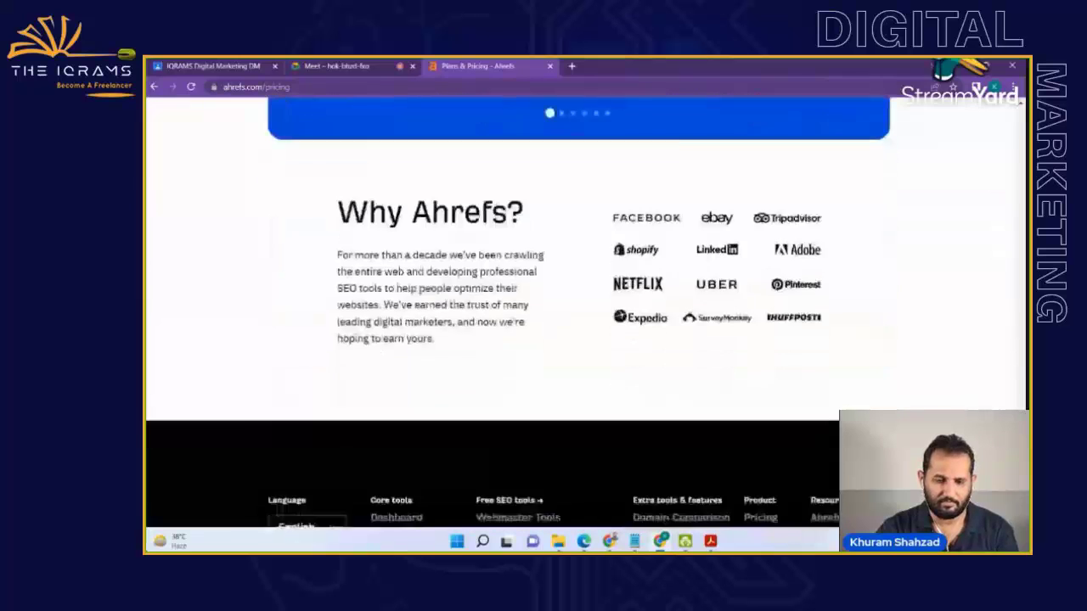
{"action": "scroll", "coordinate": [581, 312], "scroll_direction": "down", "scroll_amount": 3}
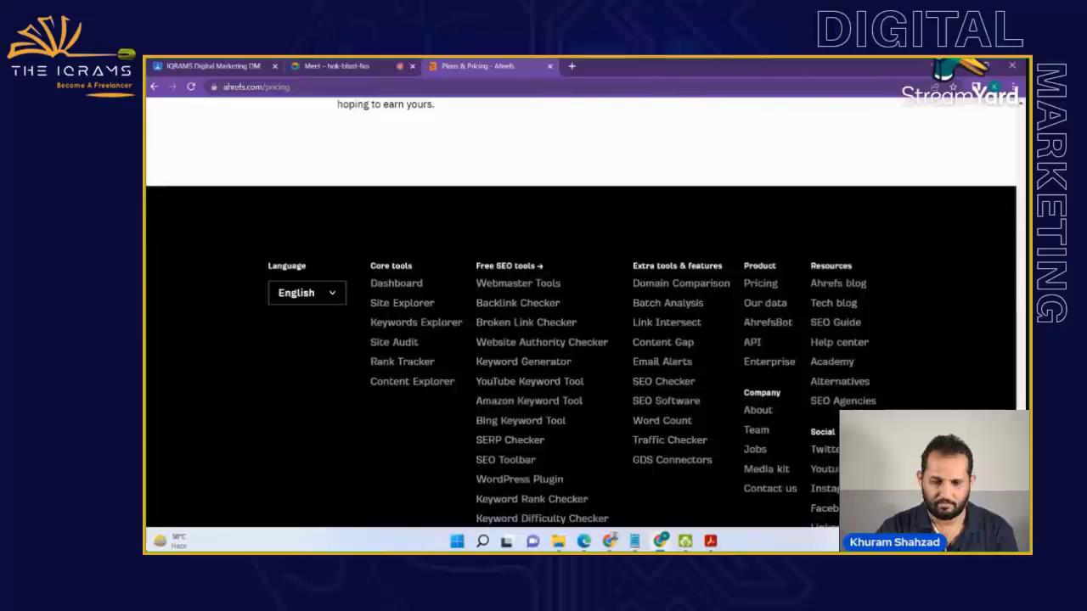
{"action": "scroll", "coordinate": [586, 312], "scroll_direction": "up", "scroll_amount": 15}
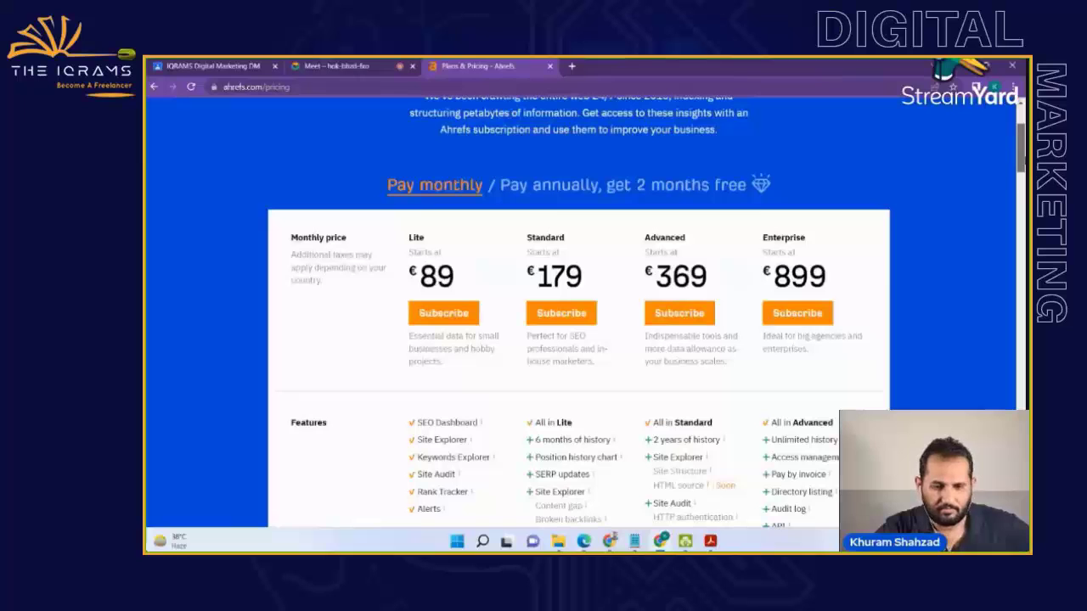
{"action": "scroll", "coordinate": [528, 274], "scroll_direction": "up", "scroll_amount": 2}
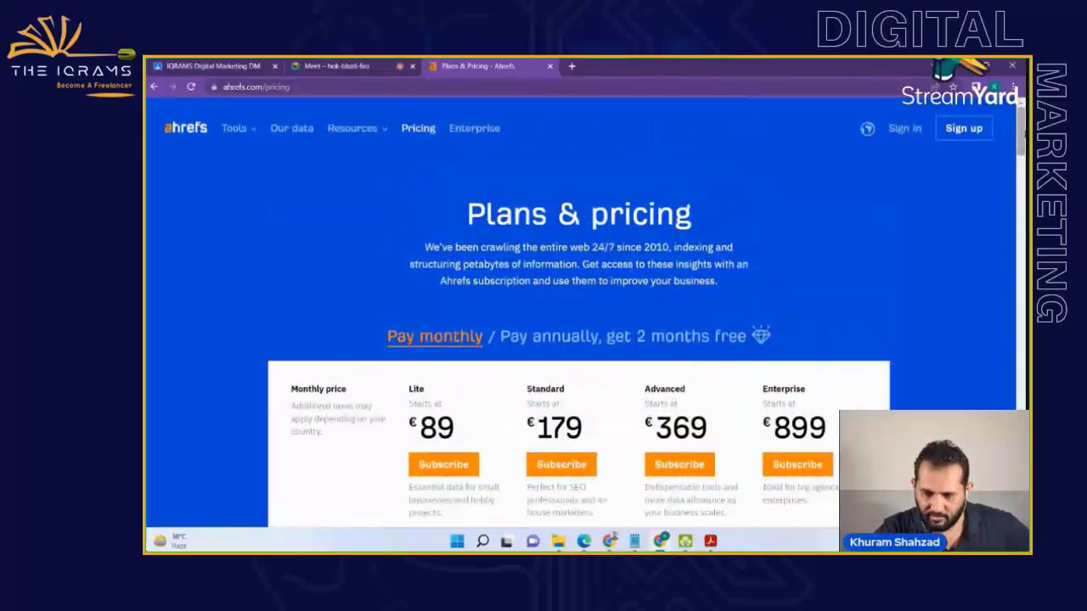
- Examine the Ahrefs plan comparison once more, covering the feature lists, user allowances and monthly report limits of each plan
{"action": "scroll", "coordinate": [529, 216], "scroll_direction": "down", "scroll_amount": 2}
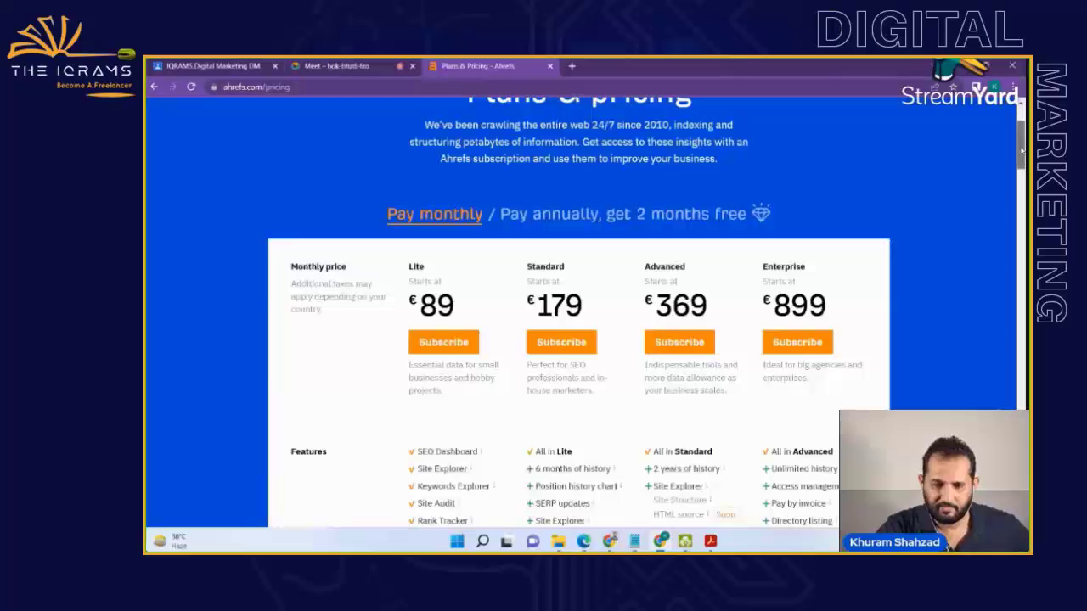
{"action": "scroll", "coordinate": [577, 305], "scroll_direction": "up", "scroll_amount": 1}
{"action": "scroll", "coordinate": [578, 314], "scroll_direction": "down", "scroll_amount": 3}
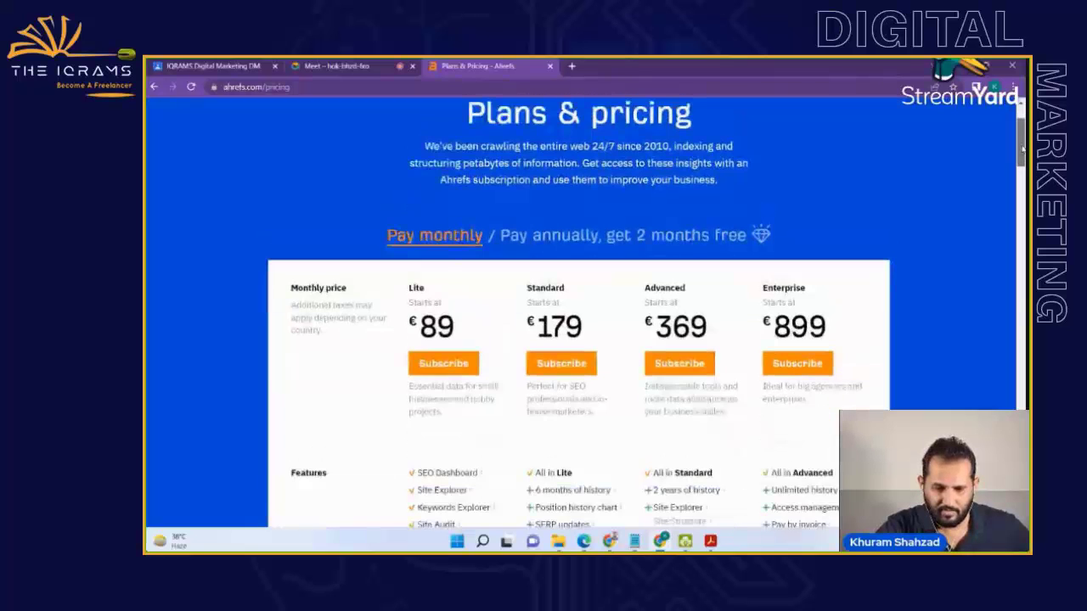
{"action": "scroll", "coordinate": [577, 314], "scroll_direction": "down", "scroll_amount": 4}
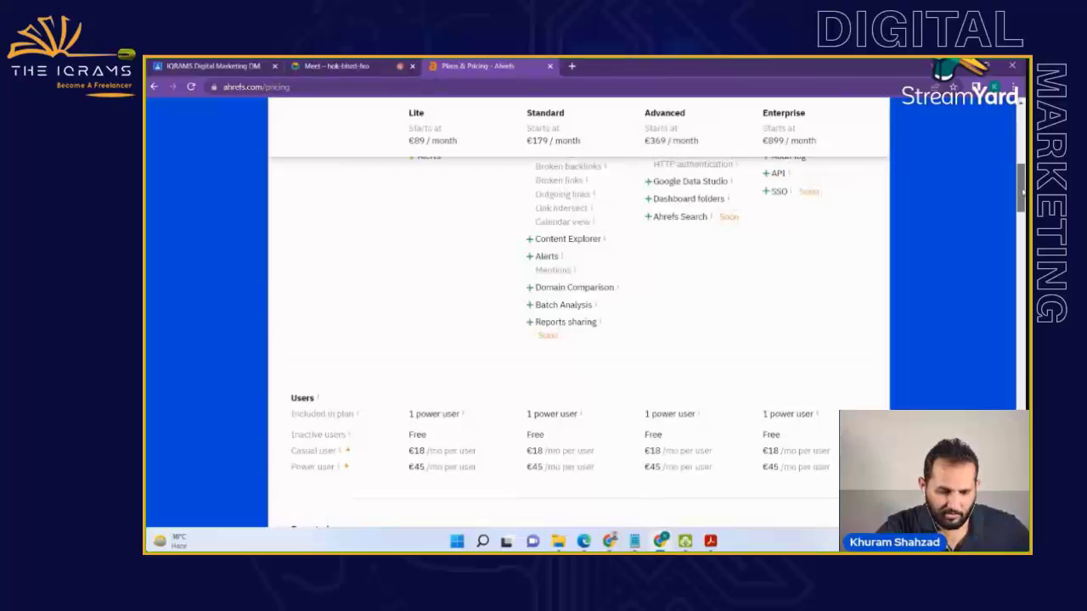
{"action": "scroll", "coordinate": [456, 337], "scroll_direction": "down", "scroll_amount": 1}
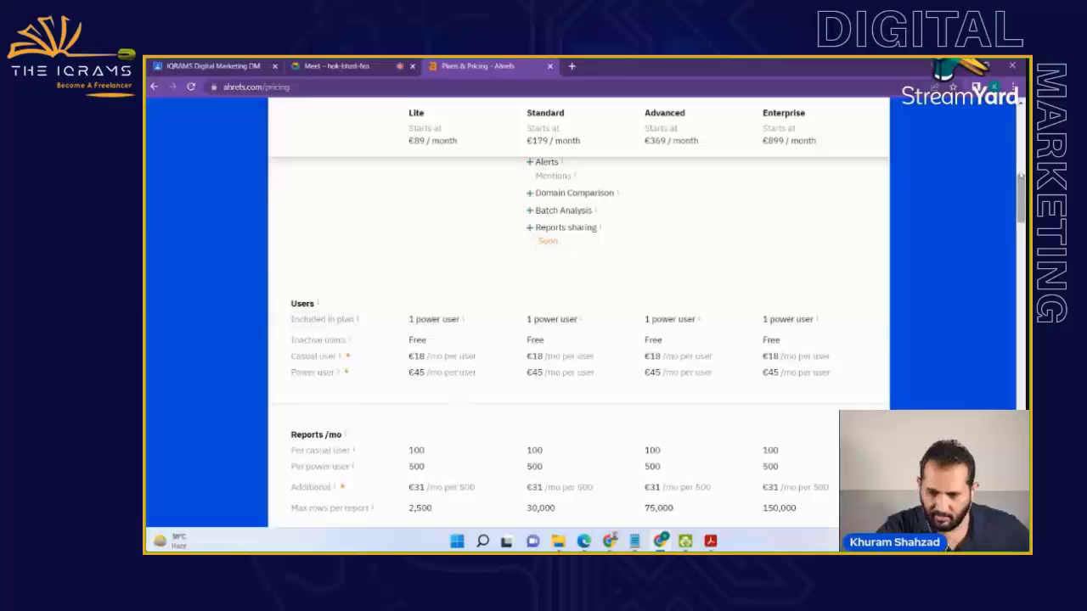
{"action": "left_click_drag", "start_coordinate": [1021, 193], "coordinate": [1024, 327]}
{"action": "left_click_drag", "start_coordinate": [1024, 467], "coordinate": [1022, 148]}
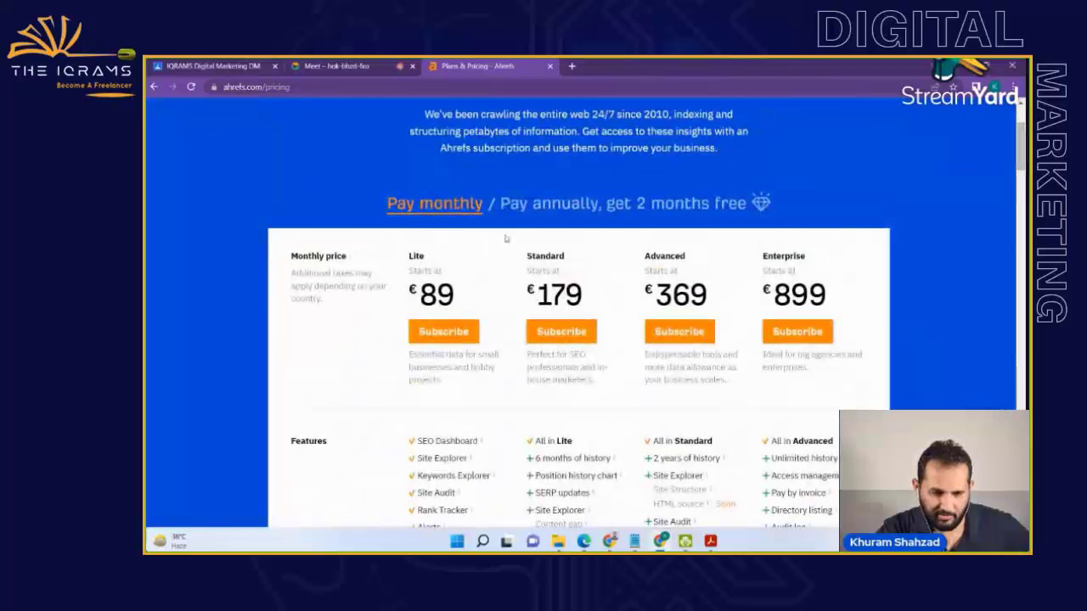
- Compare the plan prices under annual billing and set the pricing page back to monthly billing
{"action": "left_click", "coordinate": [526, 205]}
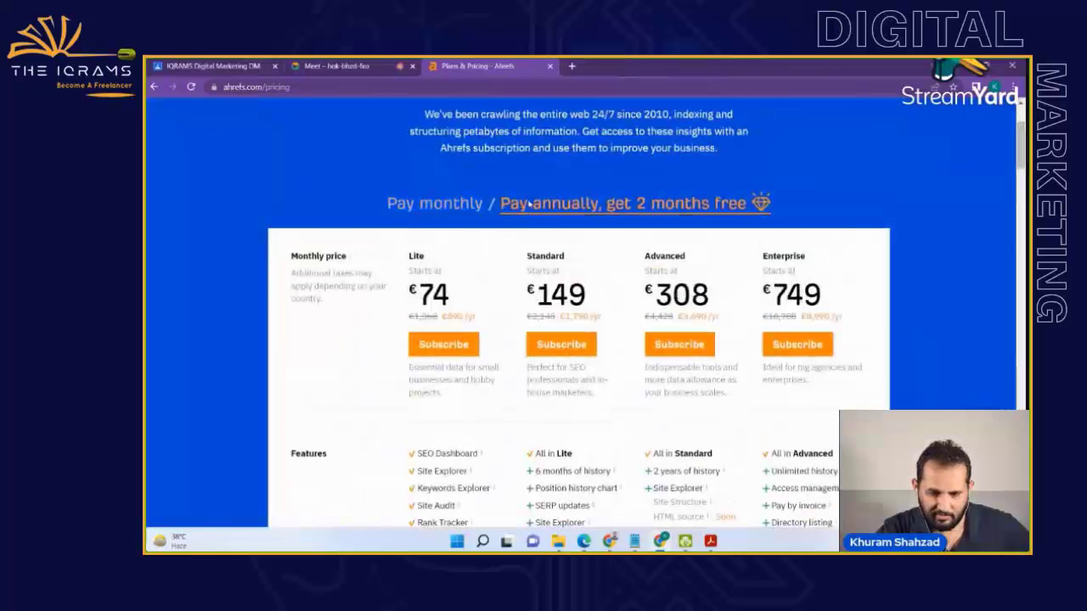
{"action": "left_click", "coordinate": [464, 205]}
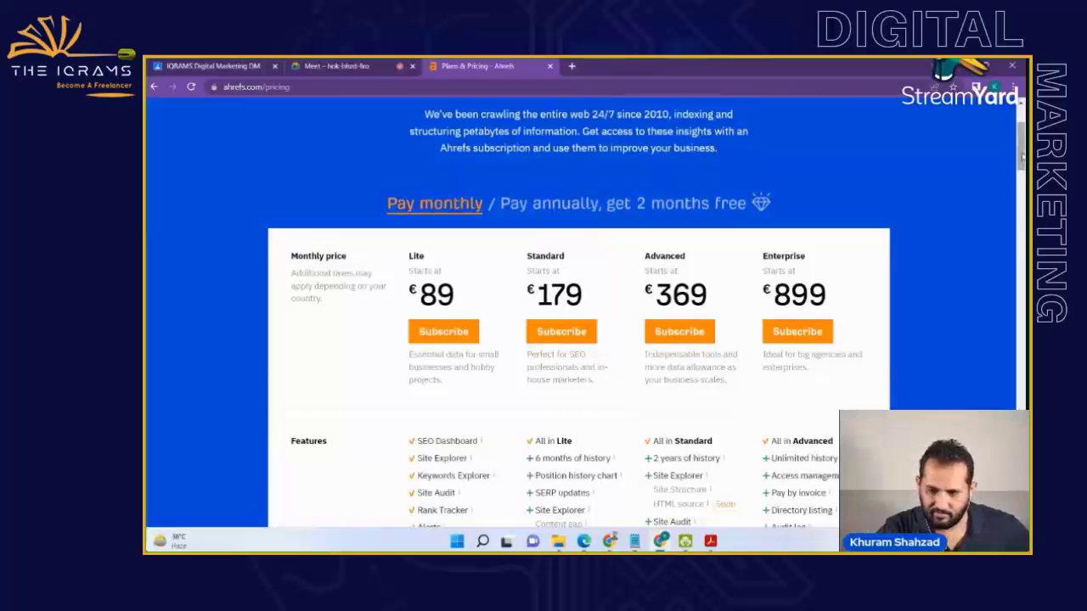
{"action": "scroll", "coordinate": [728, 178], "scroll_direction": "up", "scroll_amount": 2}
- Return to the Ahrefs home page and look through it from the sign-up banner to the footer's free SEO tools
{"action": "mouse_move", "coordinate": [236, 129]}
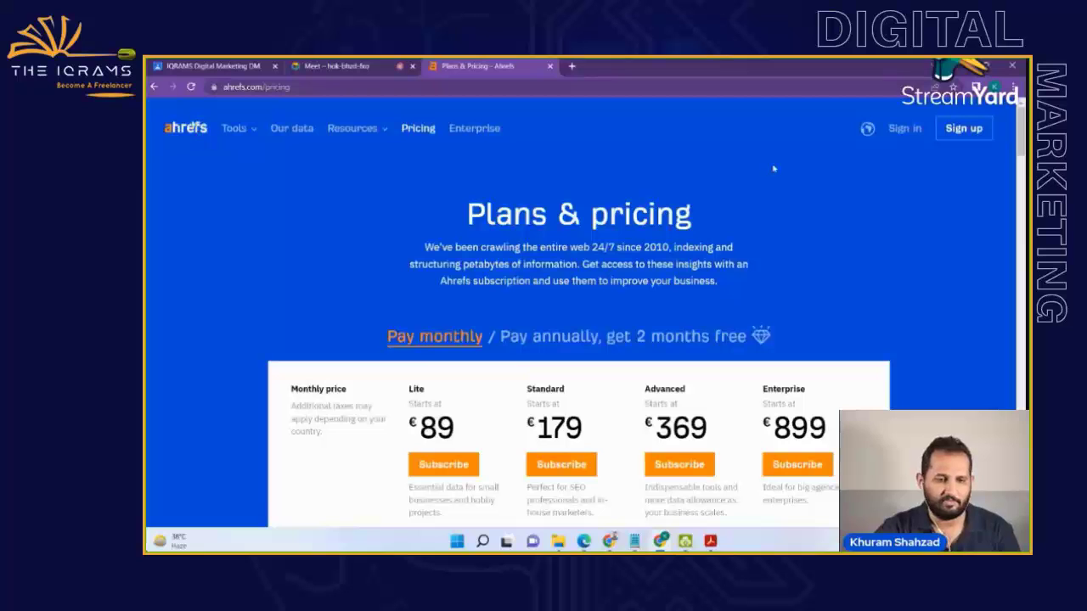
{"action": "left_click", "coordinate": [191, 128]}
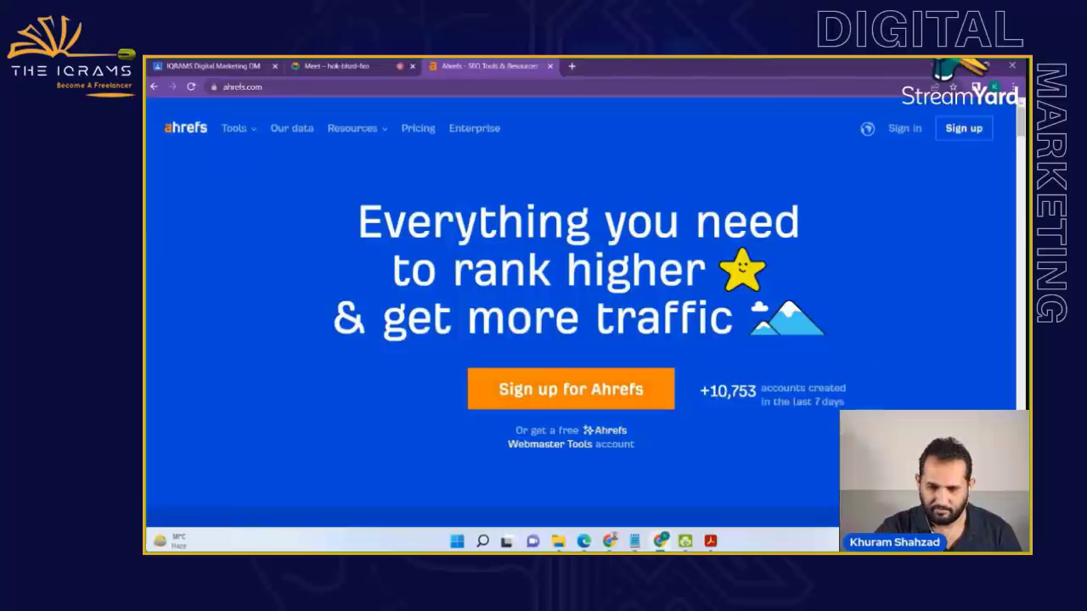
{"action": "scroll", "coordinate": [617, 416], "scroll_direction": "down", "scroll_amount": 3}
{"action": "scroll", "coordinate": [583, 322], "scroll_direction": "down", "scroll_amount": 5}
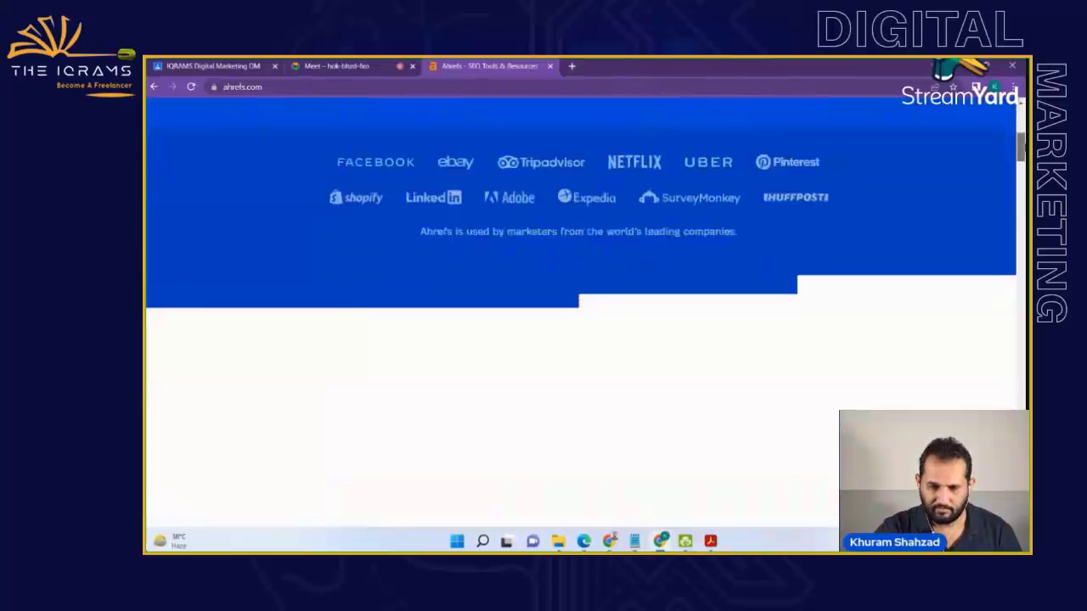
{"action": "scroll", "coordinate": [582, 322], "scroll_direction": "down", "scroll_amount": 15}
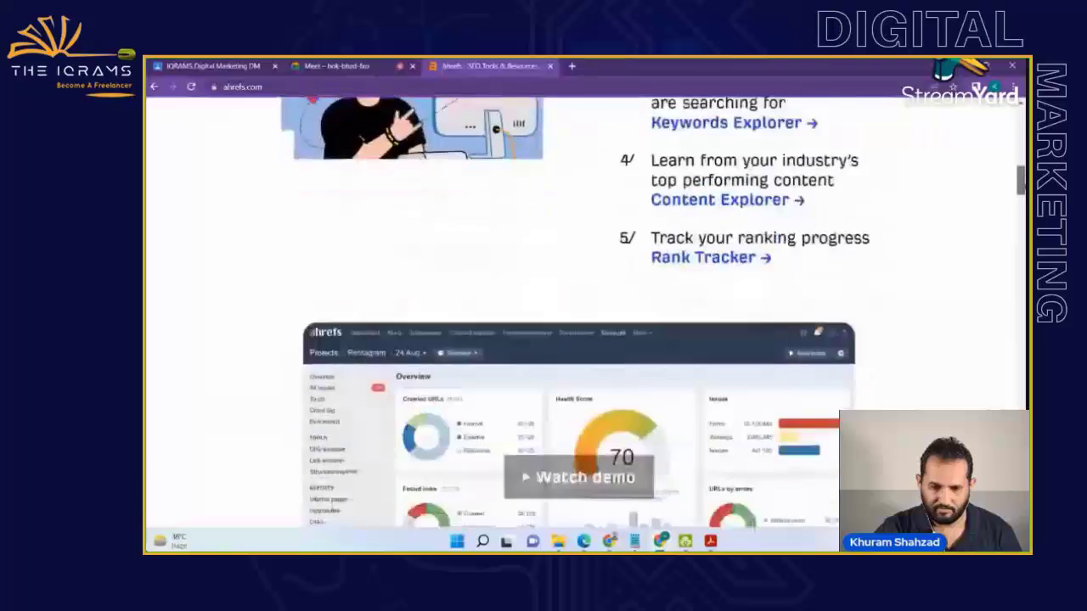
{"action": "scroll", "coordinate": [582, 323], "scroll_direction": "down", "scroll_amount": 15}
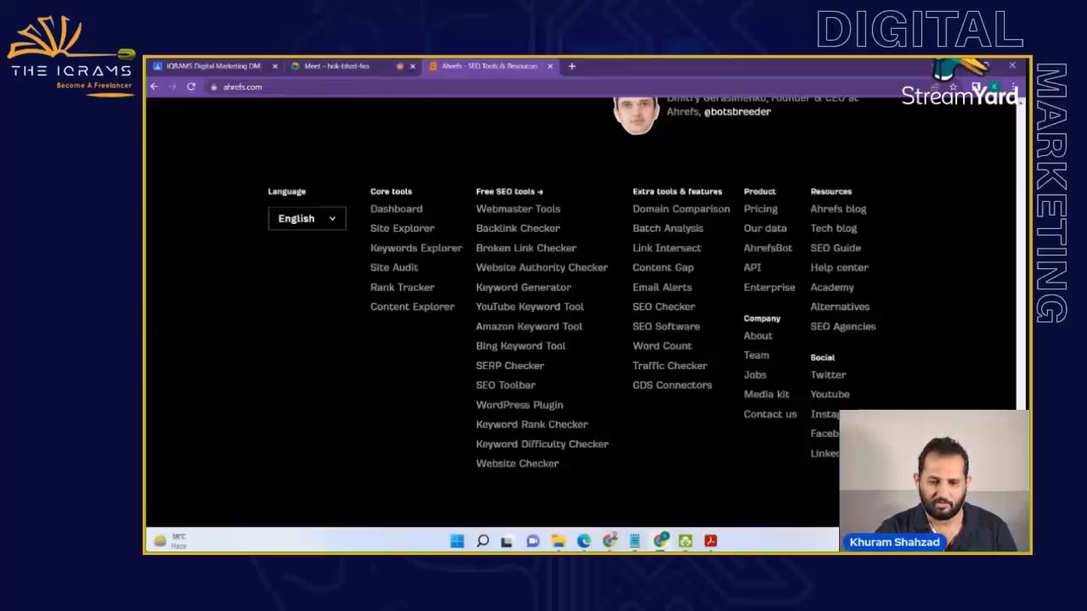
{"action": "scroll", "coordinate": [571, 285], "scroll_direction": "up", "scroll_amount": 1}
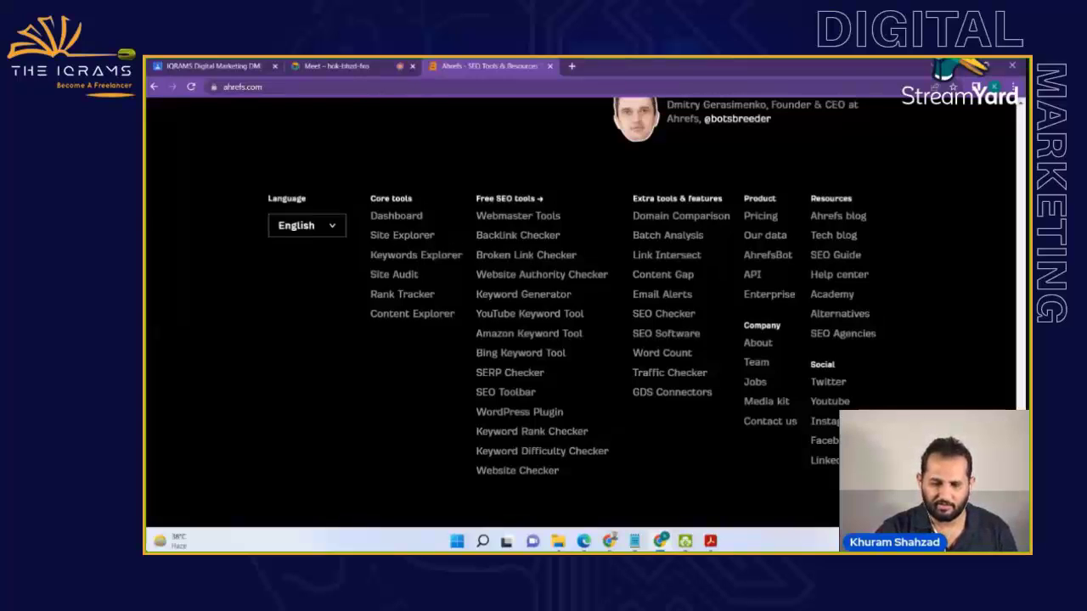
{"action": "scroll", "coordinate": [586, 310], "scroll_direction": "up", "scroll_amount": 20}
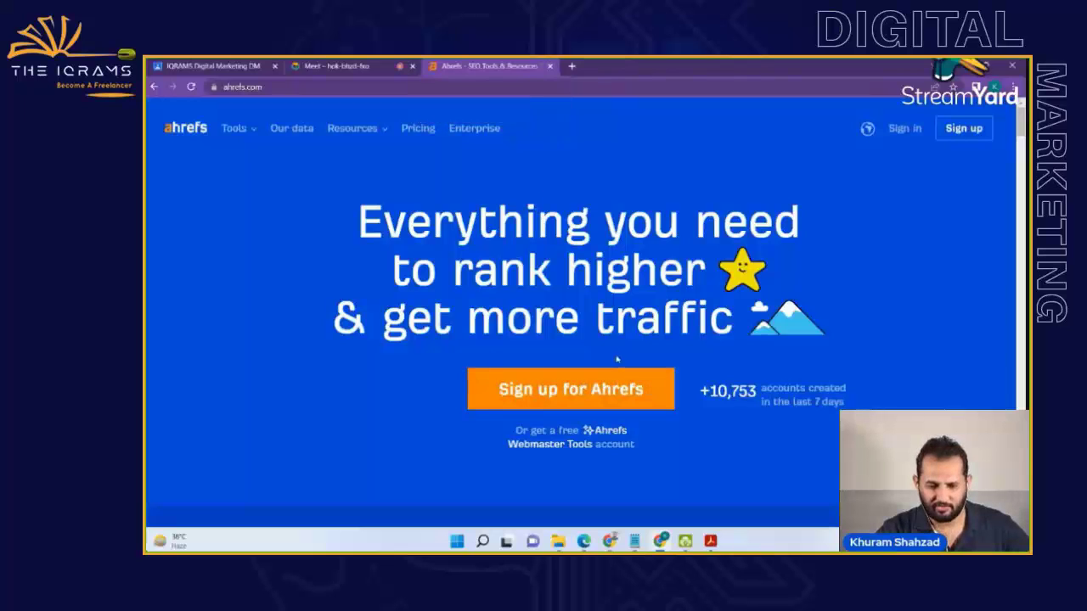
- Recheck the main Sign up for Ahrefs link, close the Ahrefs tab, and return to the SEO checklist PDF in Acrobat Reader
{"action": "left_click", "coordinate": [511, 392]}
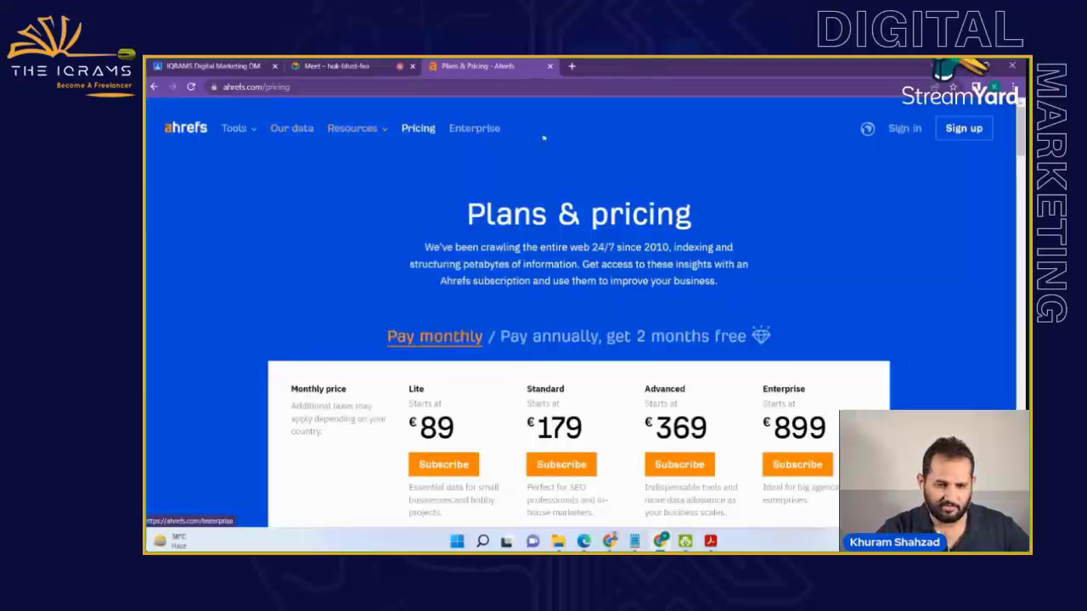
{"action": "left_click", "coordinate": [550, 66]}
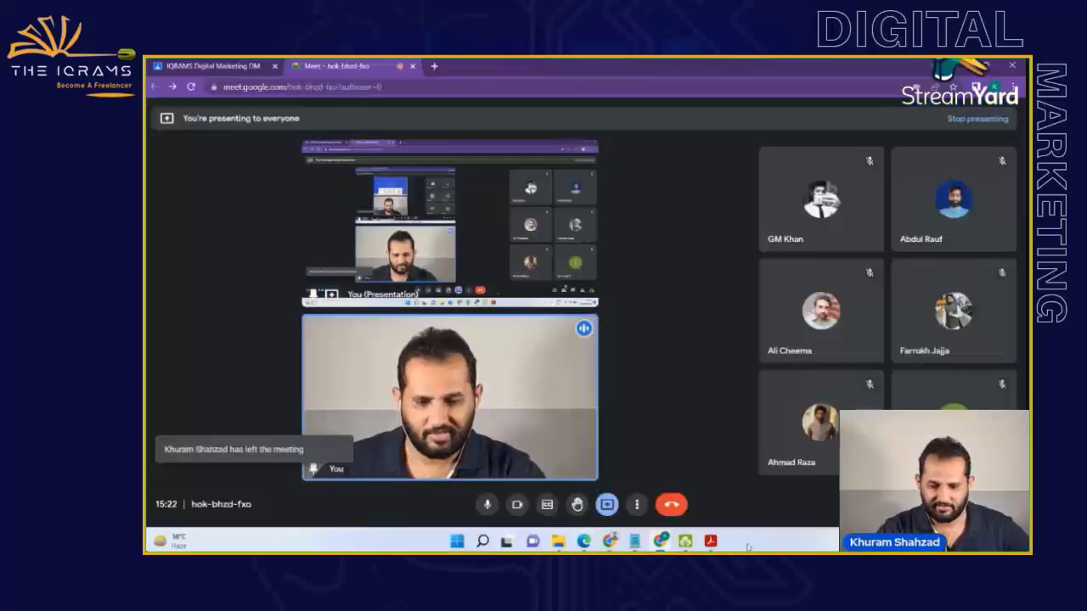
{"action": "left_click", "coordinate": [710, 541]}
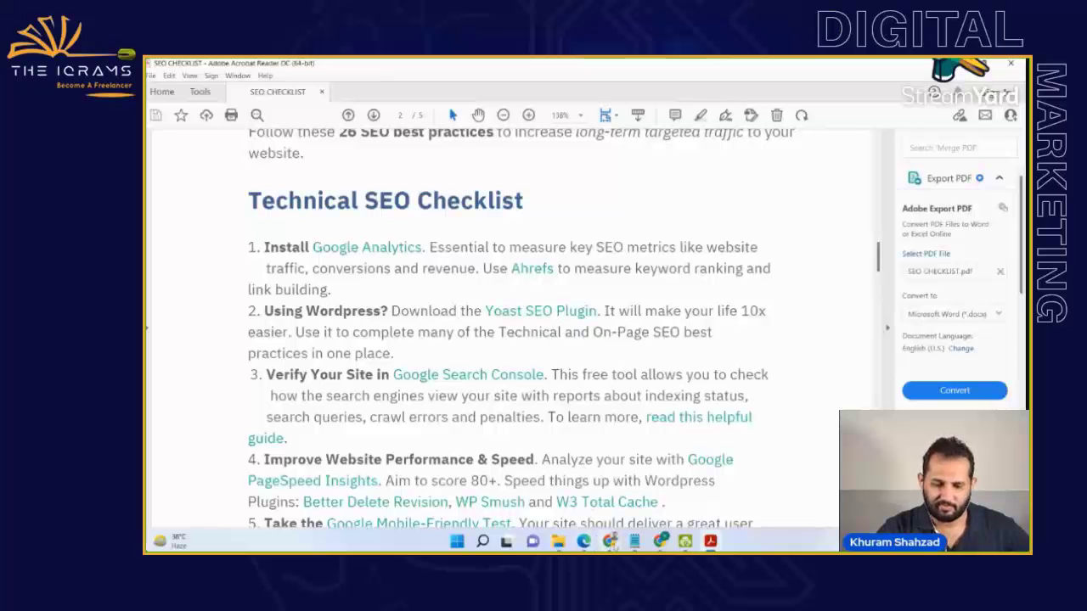
- Switch to the Chrome window showing WhatsApp and replace the WhatsApp tab with a new blank tab
{"action": "mouse_move", "coordinate": [608, 541]}
{"action": "left_click", "coordinate": [502, 489]}
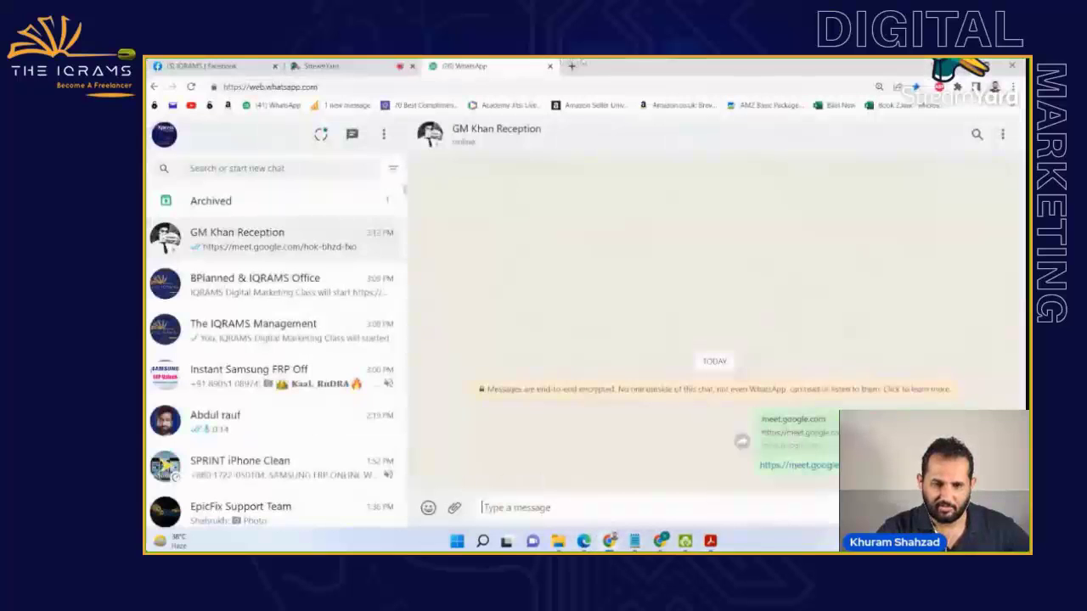
{"action": "left_click", "coordinate": [573, 66]}
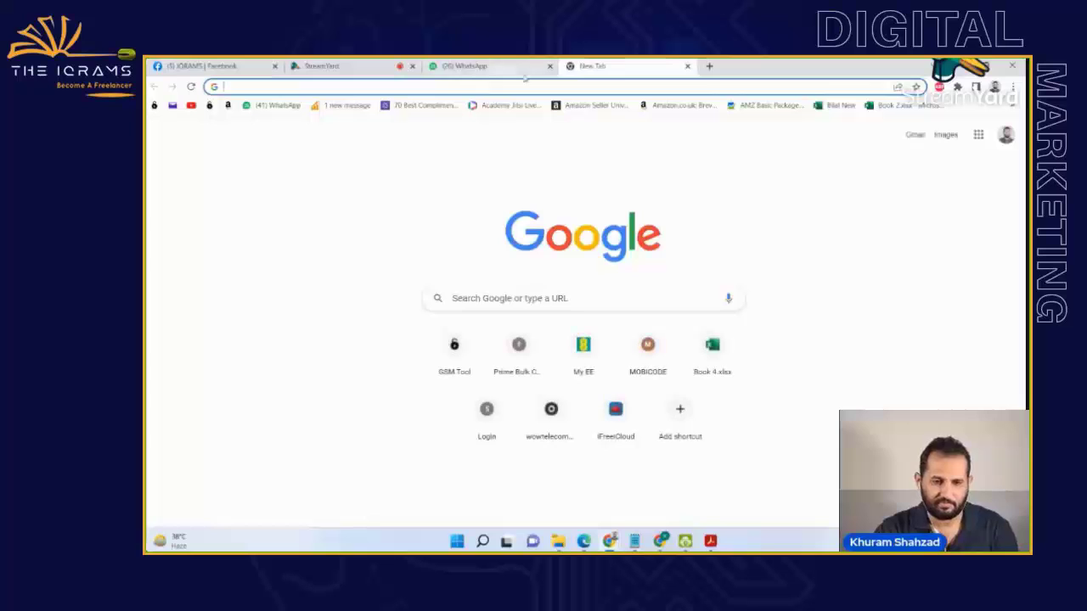
{"action": "left_click", "coordinate": [549, 66]}
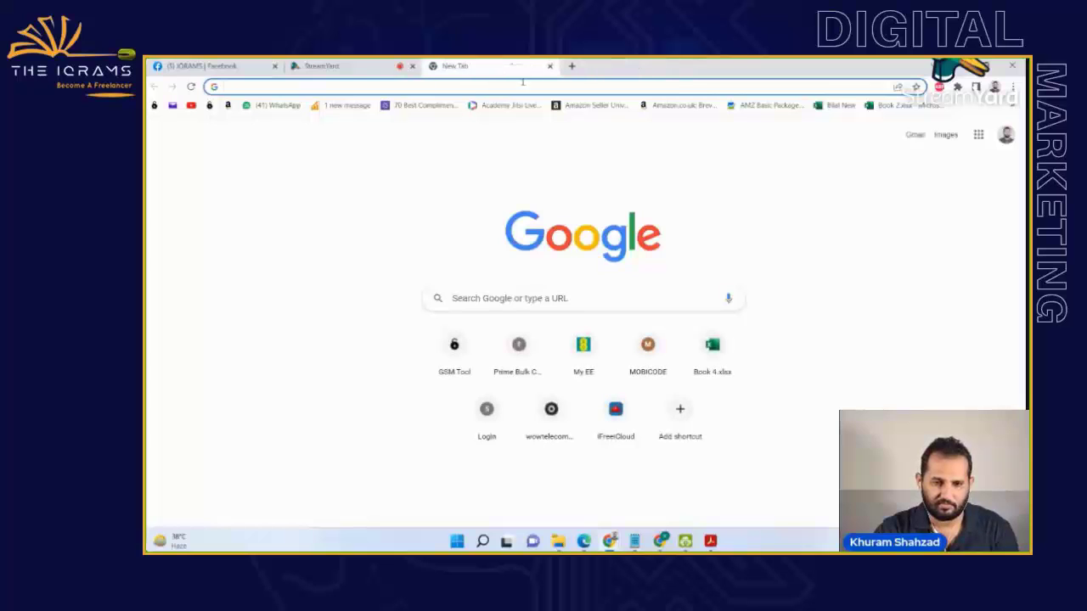
- Open the WordPress dashboard at cellfonexchange.co.uk/wp-admin and close the Facebook tab
{"action": "left_click", "coordinate": [522, 87]}
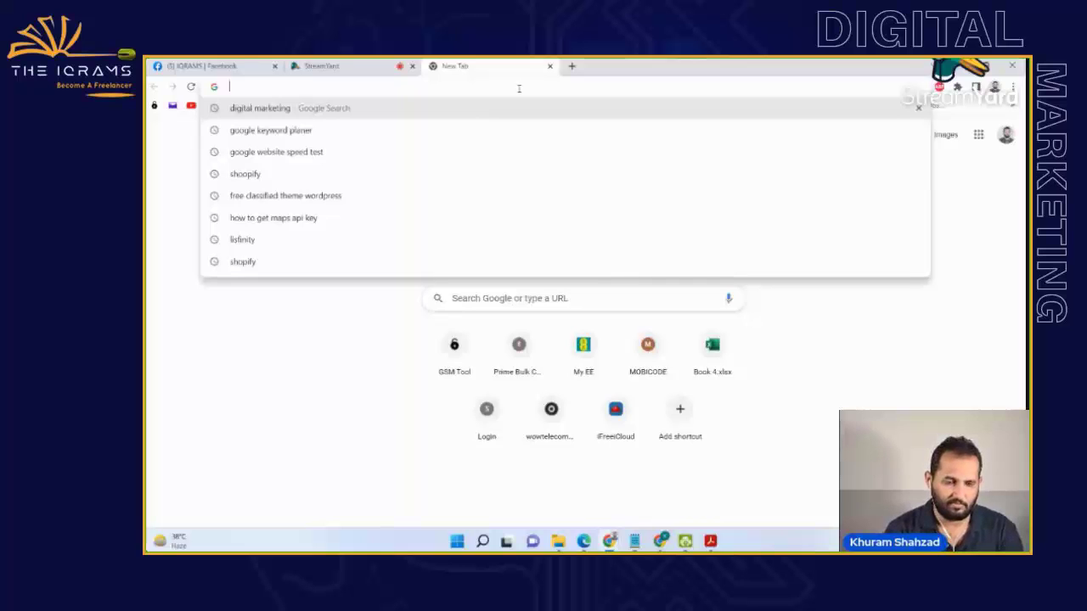
{"action": "type", "text": "cell"}
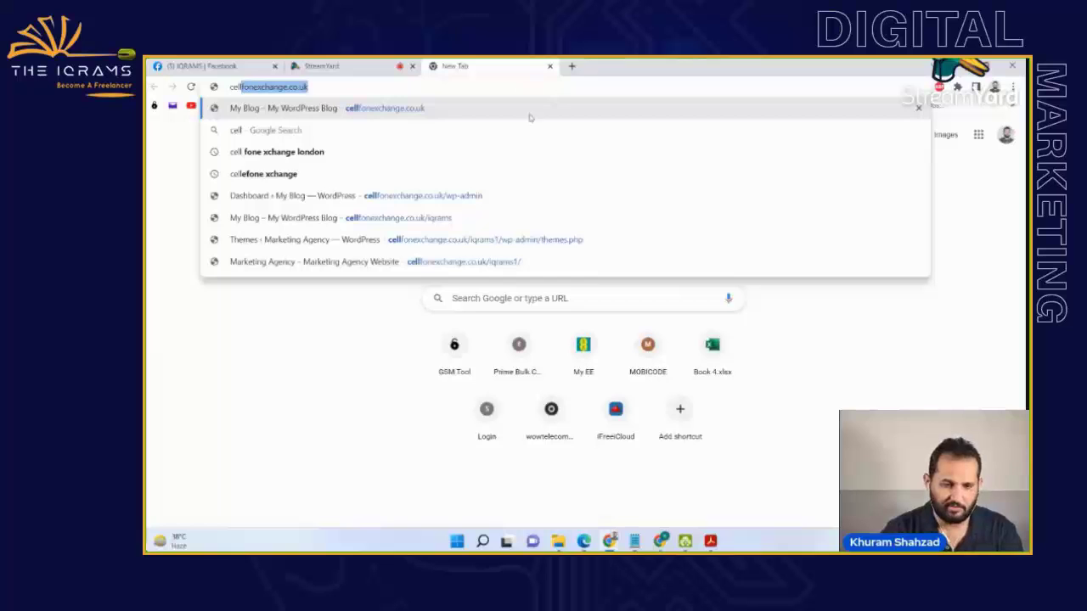
{"action": "left_click", "coordinate": [503, 195]}
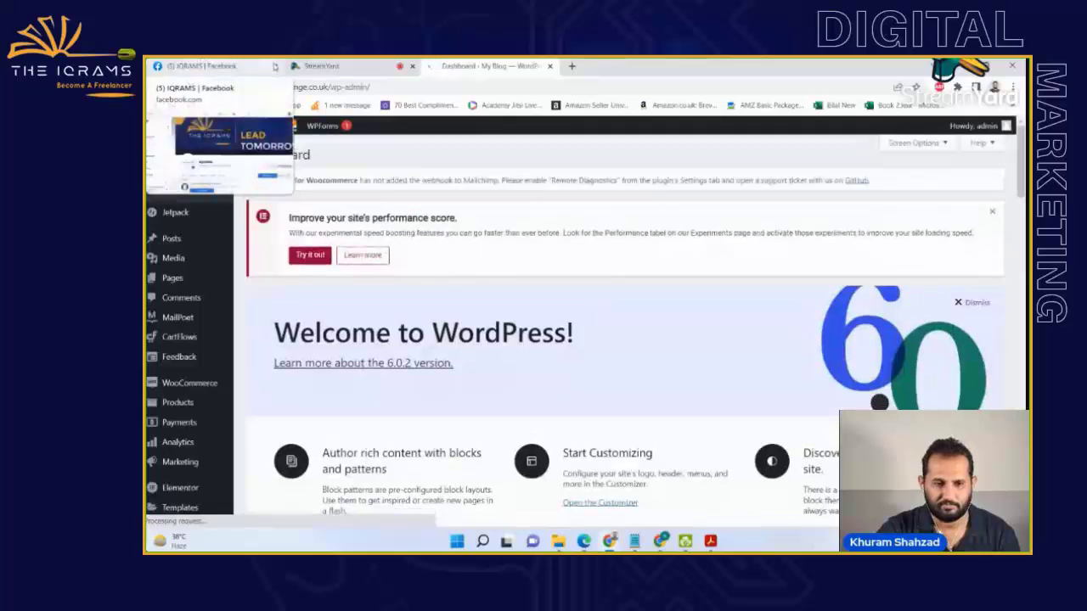
{"action": "left_click", "coordinate": [274, 66]}
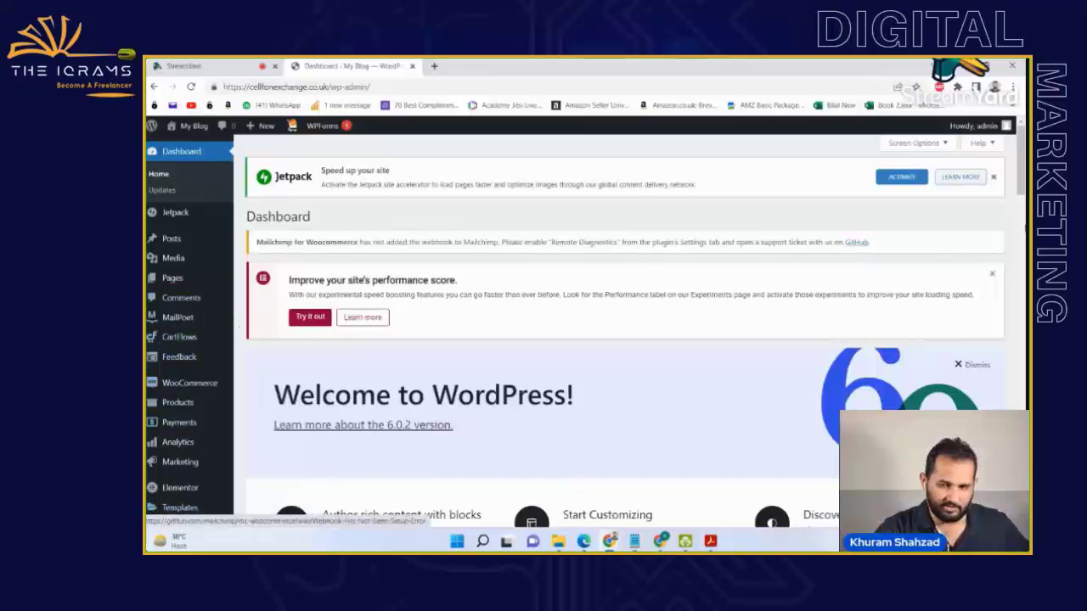
- Open the WordPress page for adding new plugins
{"action": "scroll", "coordinate": [249, 509], "scroll_direction": "down", "scroll_amount": 5}
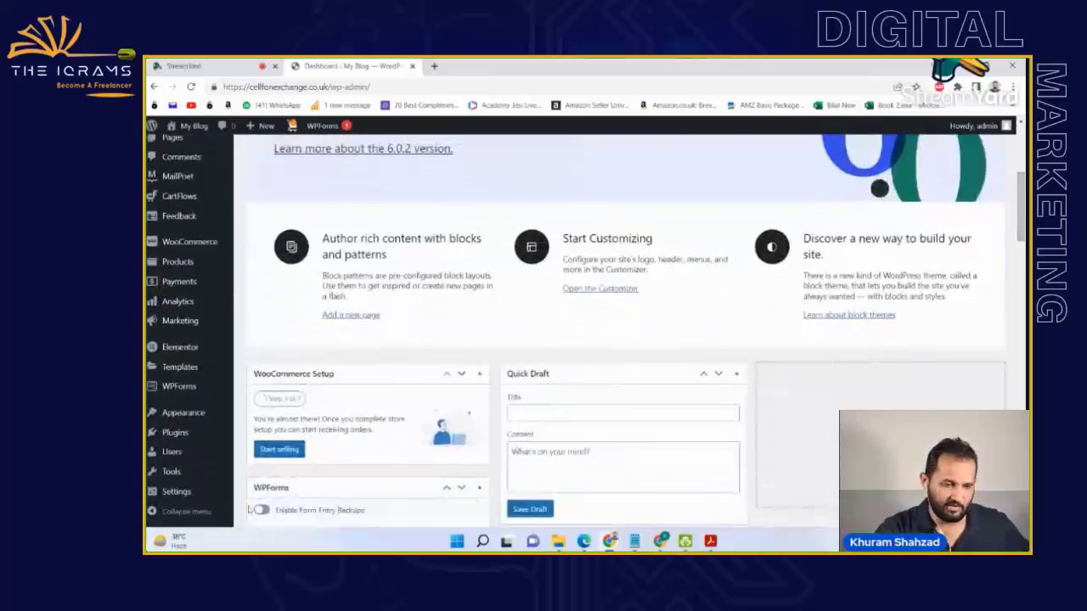
{"action": "mouse_move", "coordinate": [183, 433]}
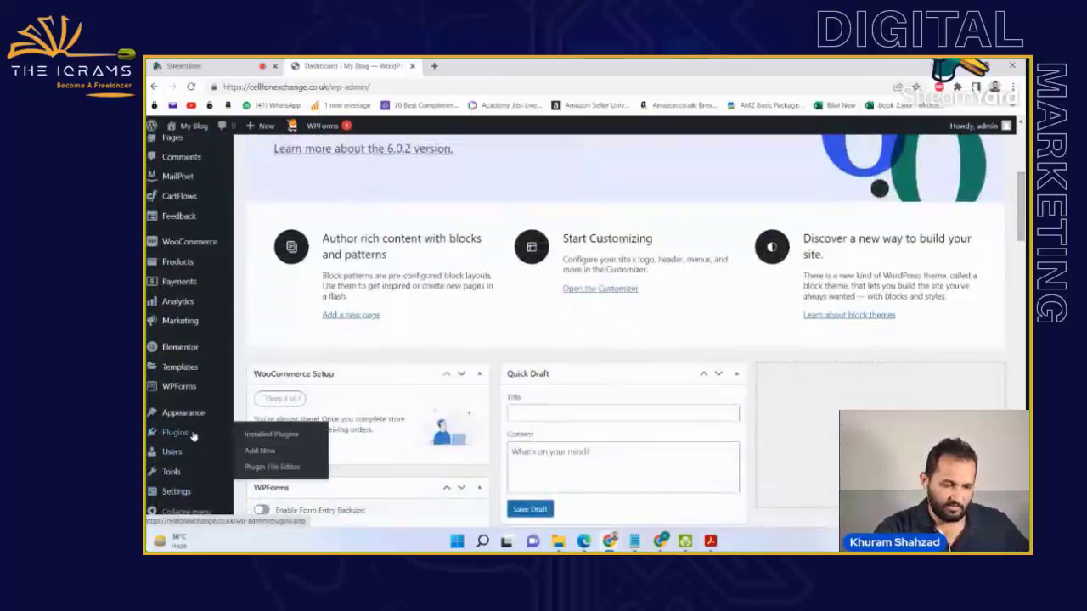
{"action": "left_click", "coordinate": [266, 452]}
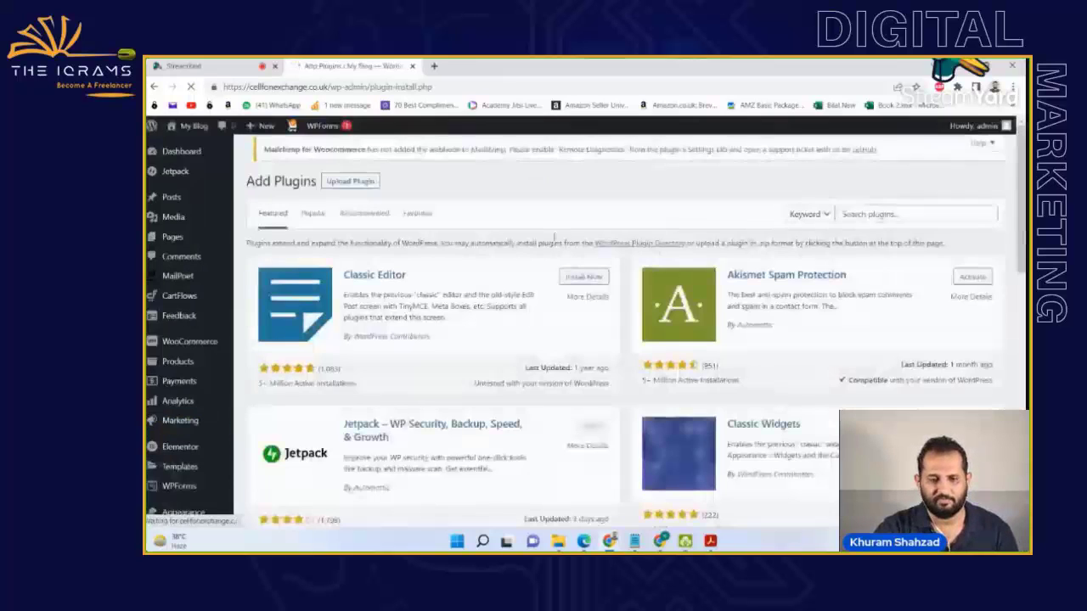
- Search the WordPress plugins for "yost" and retry the search with "youst seo"
{"action": "left_click", "coordinate": [895, 215]}
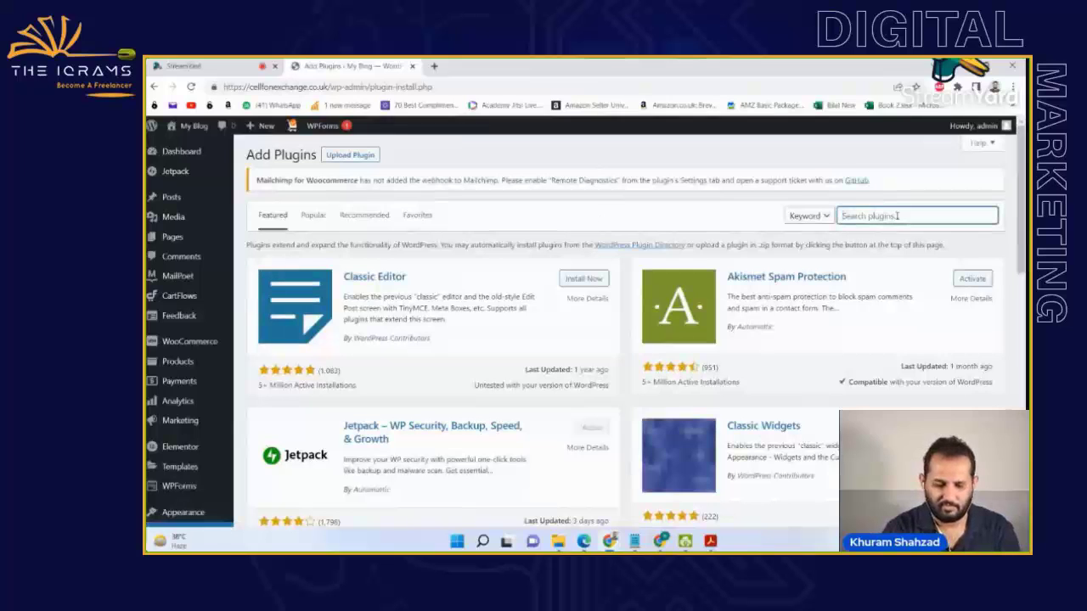
{"action": "type", "text": "y"}
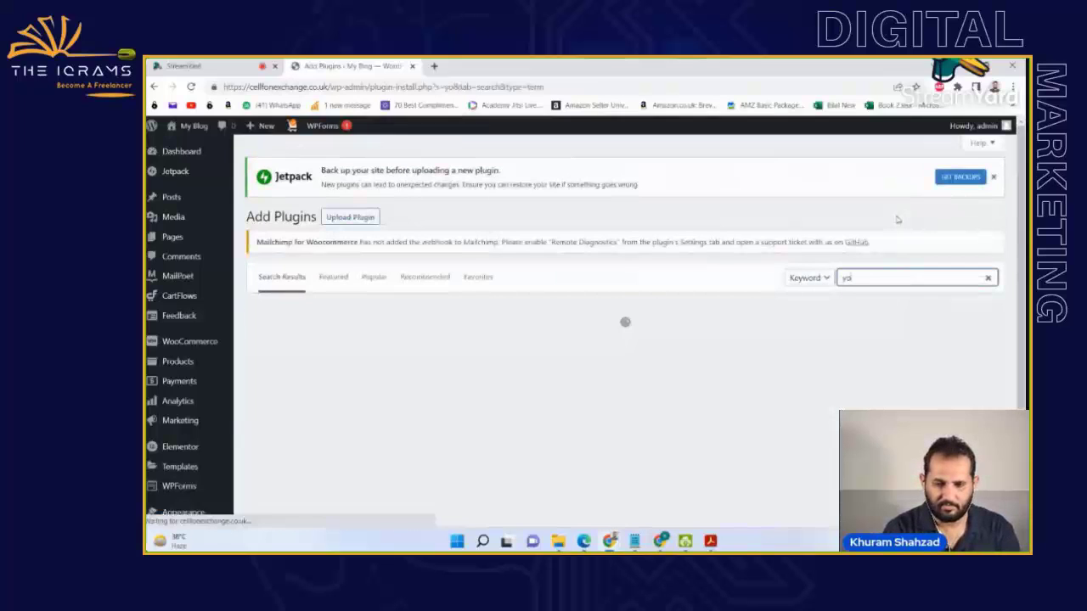
{"action": "type", "text": "o"}
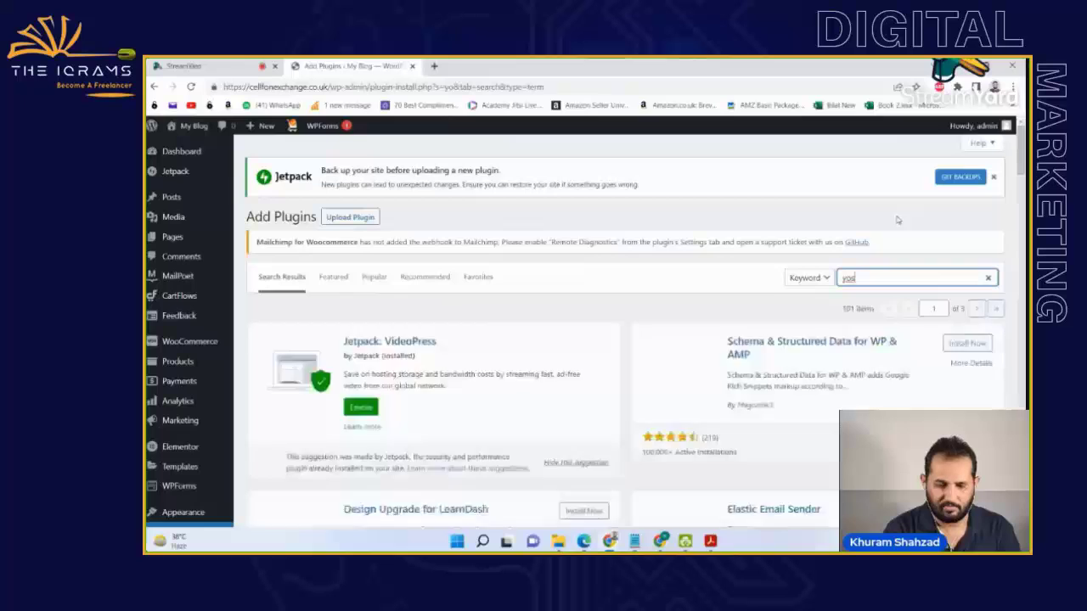
{"action": "type", "text": "st"}
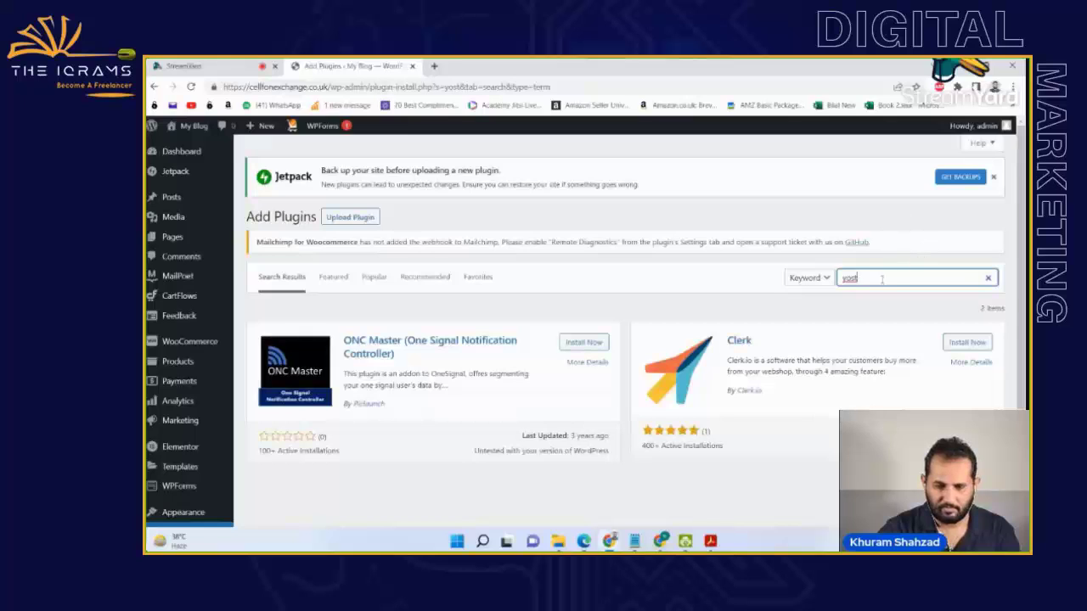
{"action": "left_click_drag", "start_coordinate": [882, 279], "coordinate": [794, 285]}
{"action": "type", "text": "you"}
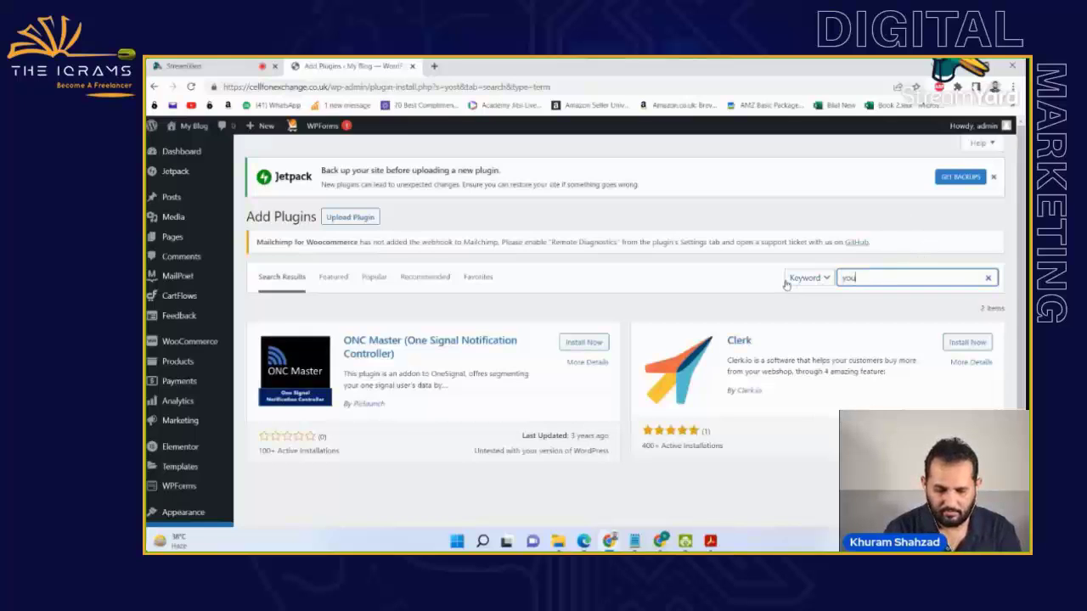
{"action": "type", "text": "st seo"}
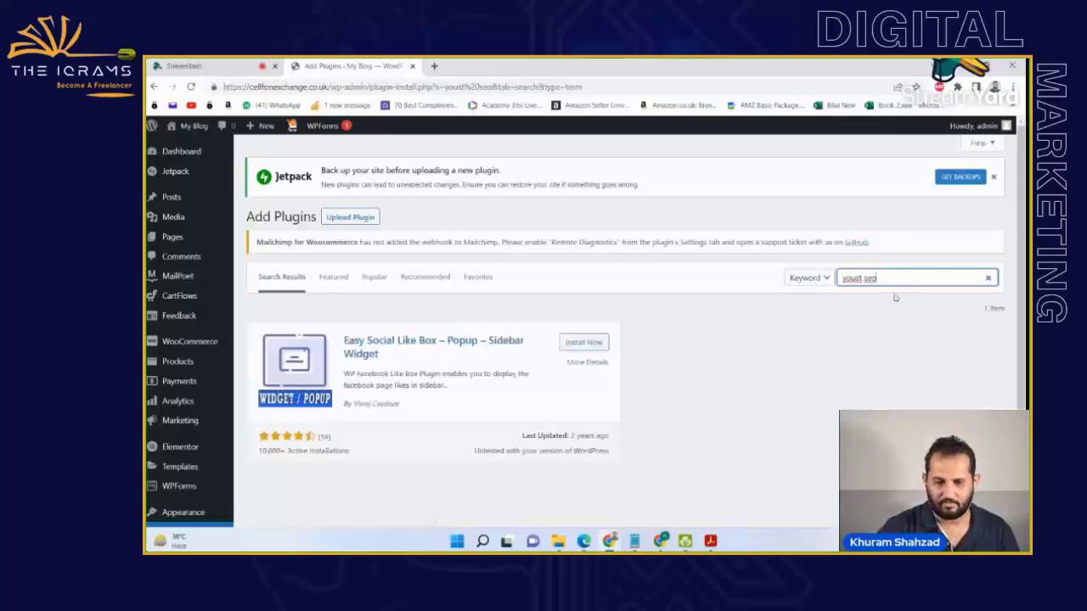
- Check the Yoast plugin's spelling in the SEO checklist PDF and search the WordPress plugins for "yoast seo"
{"action": "left_click", "coordinate": [710, 542]}
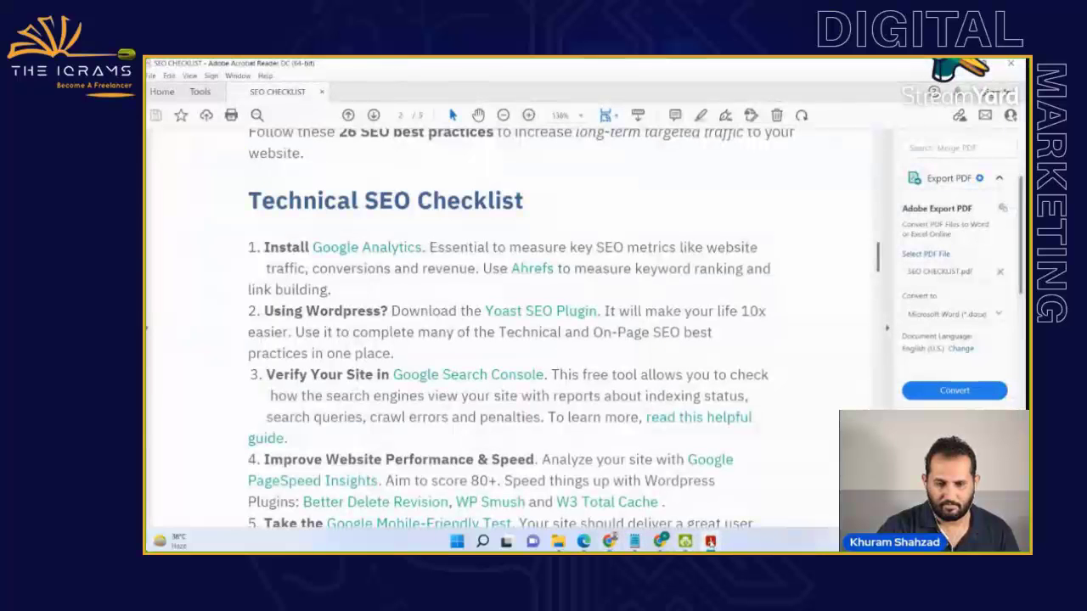
{"action": "left_click", "coordinate": [711, 542]}
{"action": "left_click_drag", "start_coordinate": [913, 279], "coordinate": [690, 275]}
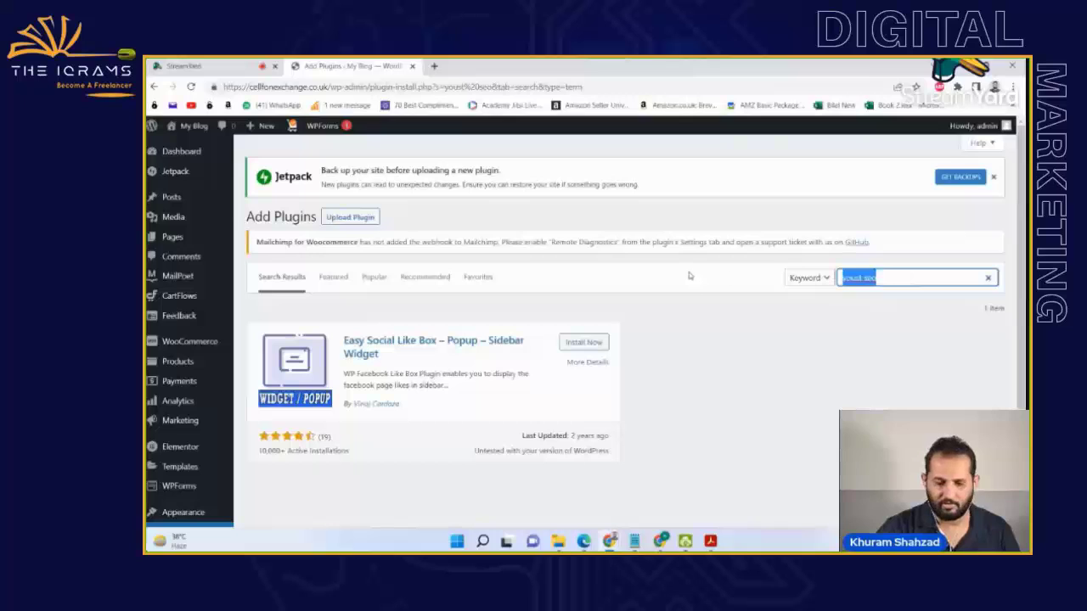
{"action": "type", "text": "y"}
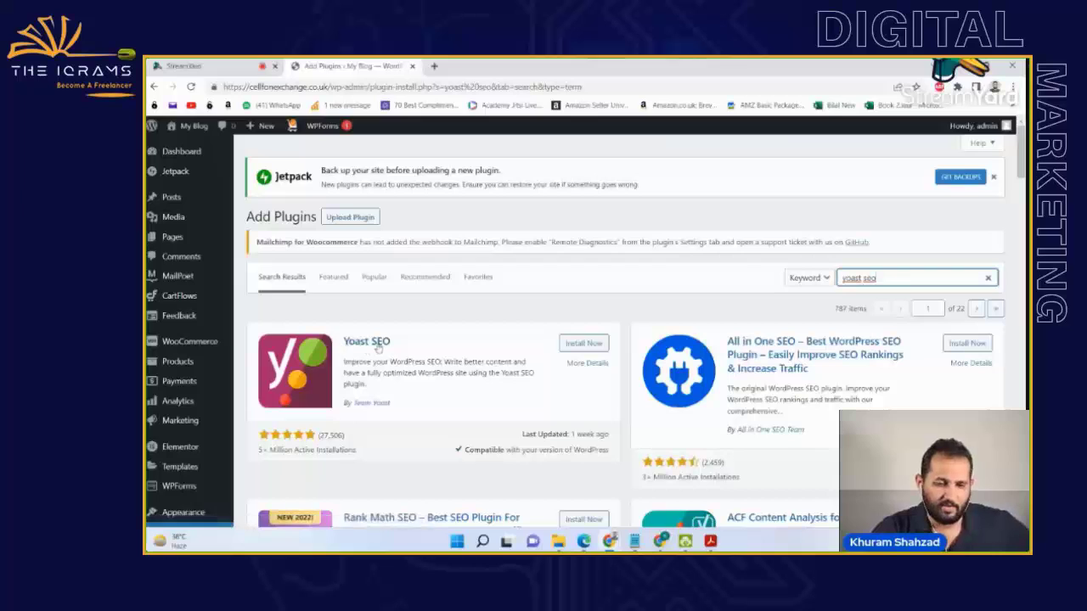
- Install and activate the Yoast SEO plugin
{"action": "left_click", "coordinate": [583, 344]}
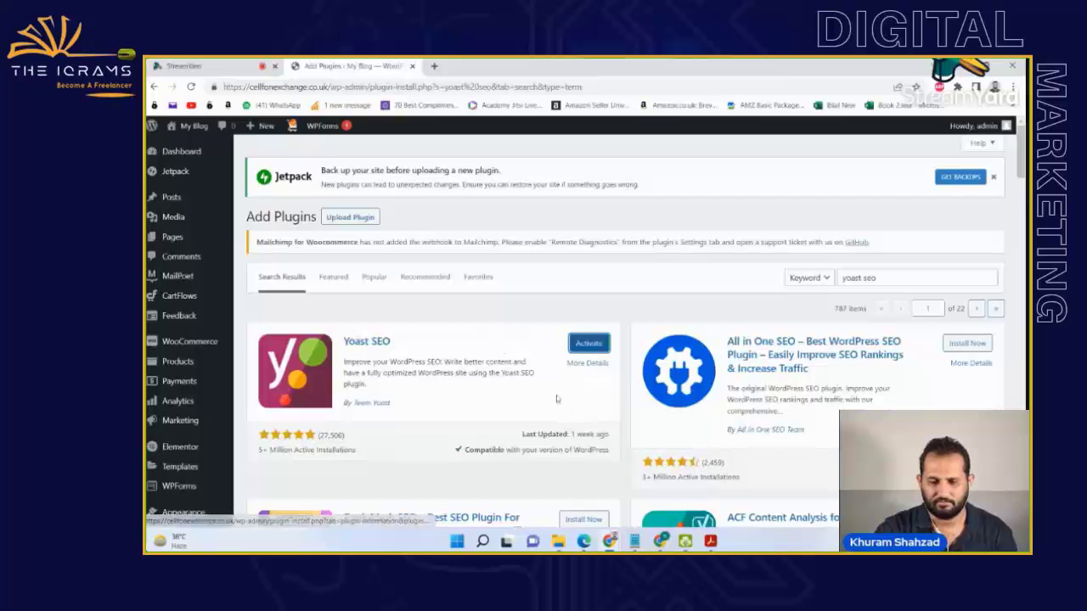
{"action": "left_click", "coordinate": [588, 343]}
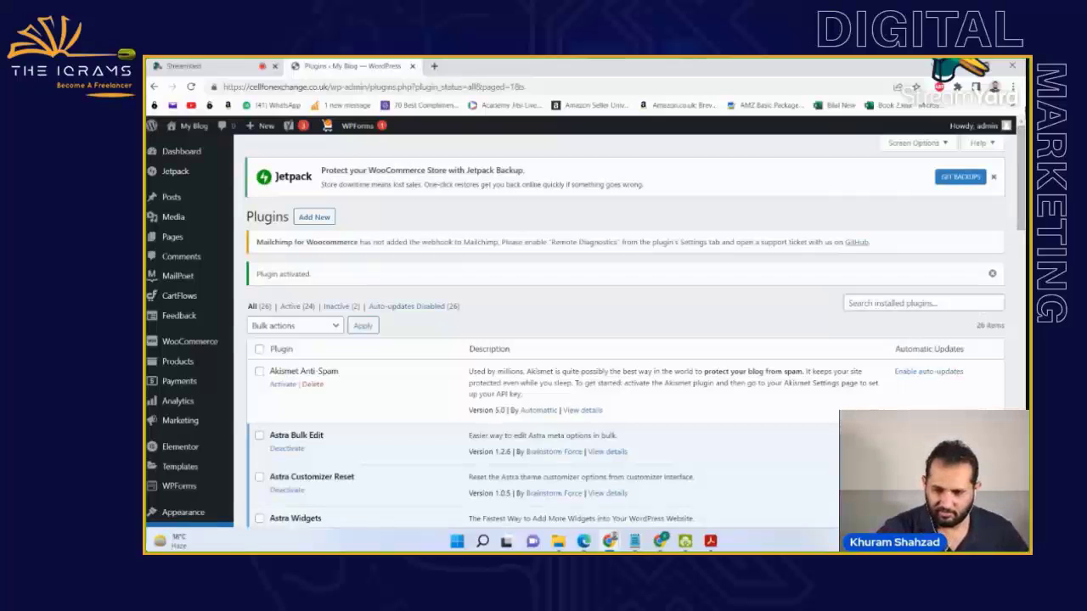
- Open the settings of Yoast SEO from the installed plugins and view its problems and notifications
{"action": "left_click_drag", "start_coordinate": [1023, 158], "coordinate": [1023, 455]}
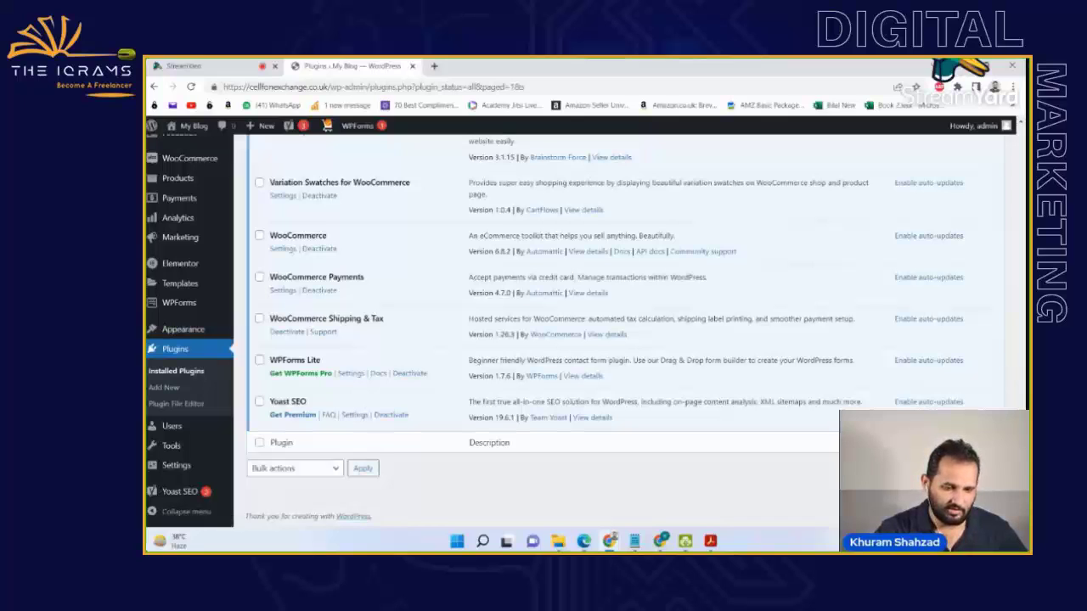
{"action": "left_click", "coordinate": [355, 414]}
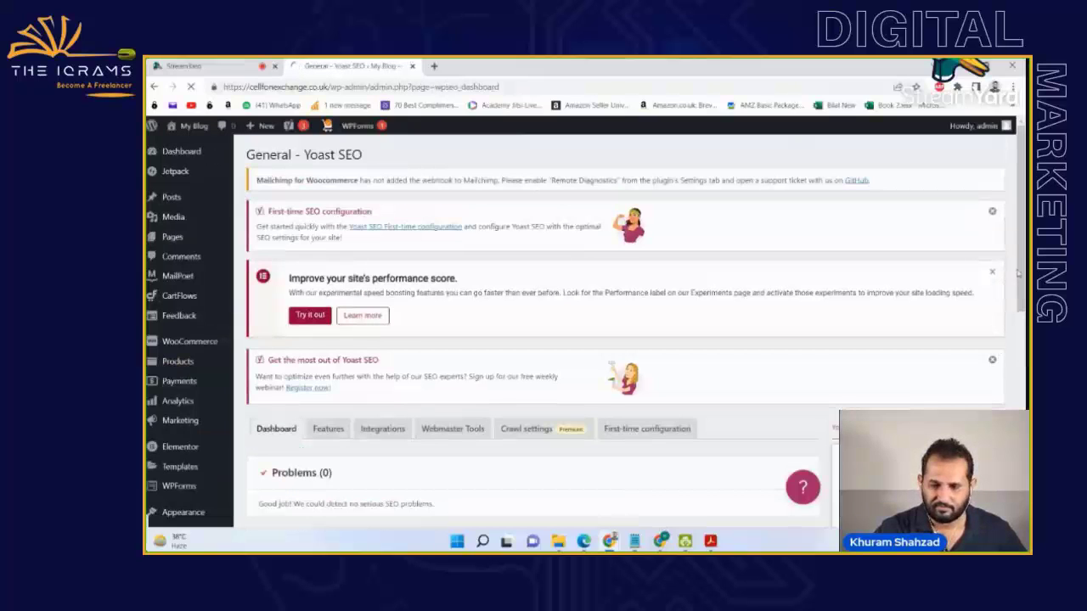
{"action": "left_click_drag", "start_coordinate": [1018, 272], "coordinate": [1023, 374]}
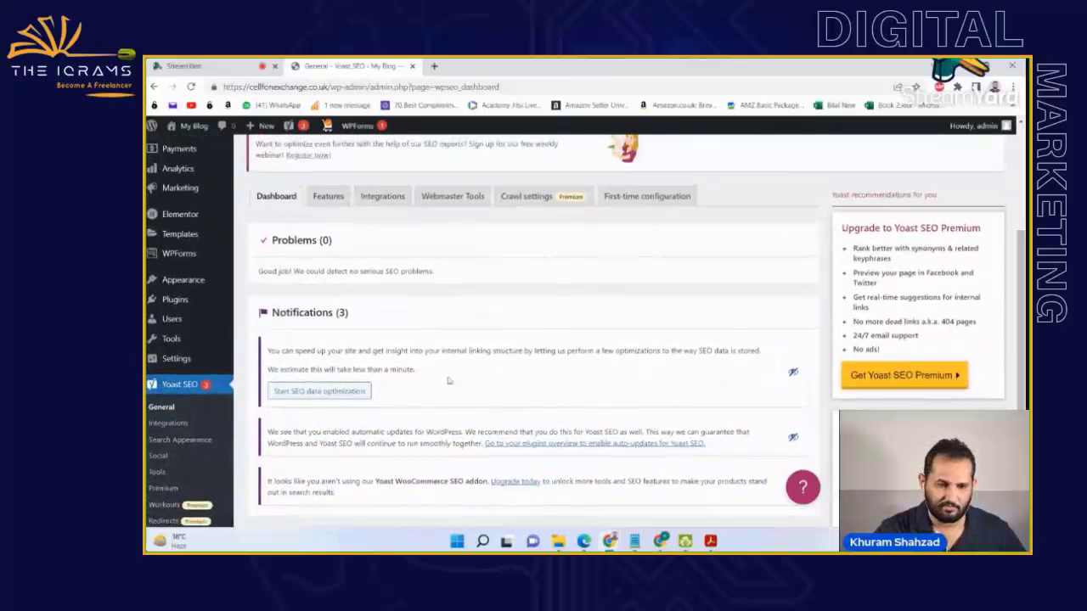
- Switch SEO analysis and Readability analysis off and back on in the Yoast SEO features
{"action": "left_click", "coordinate": [339, 198]}
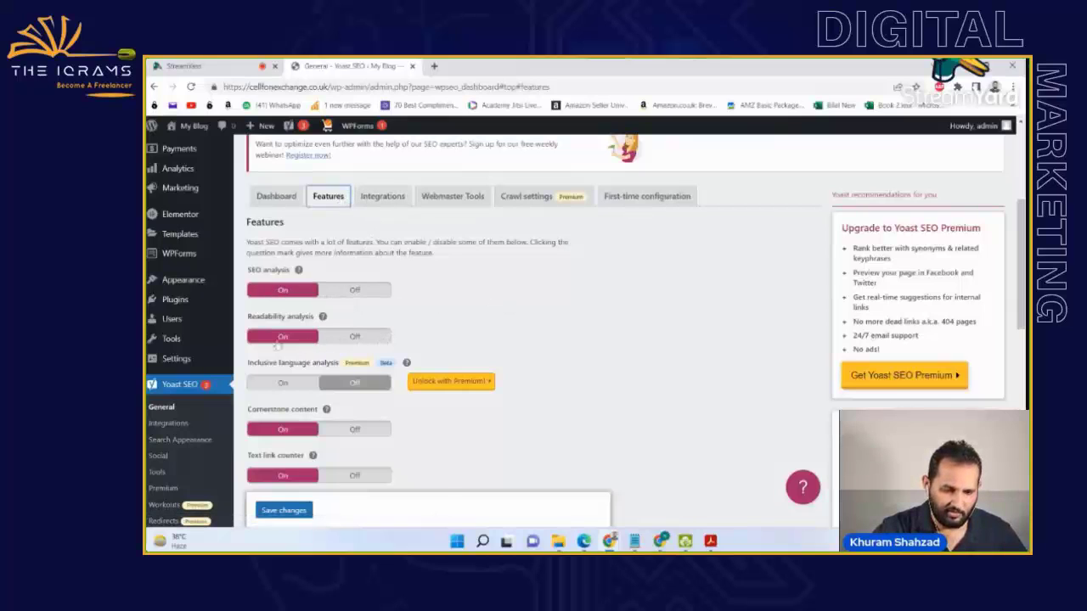
{"action": "left_click", "coordinate": [297, 292]}
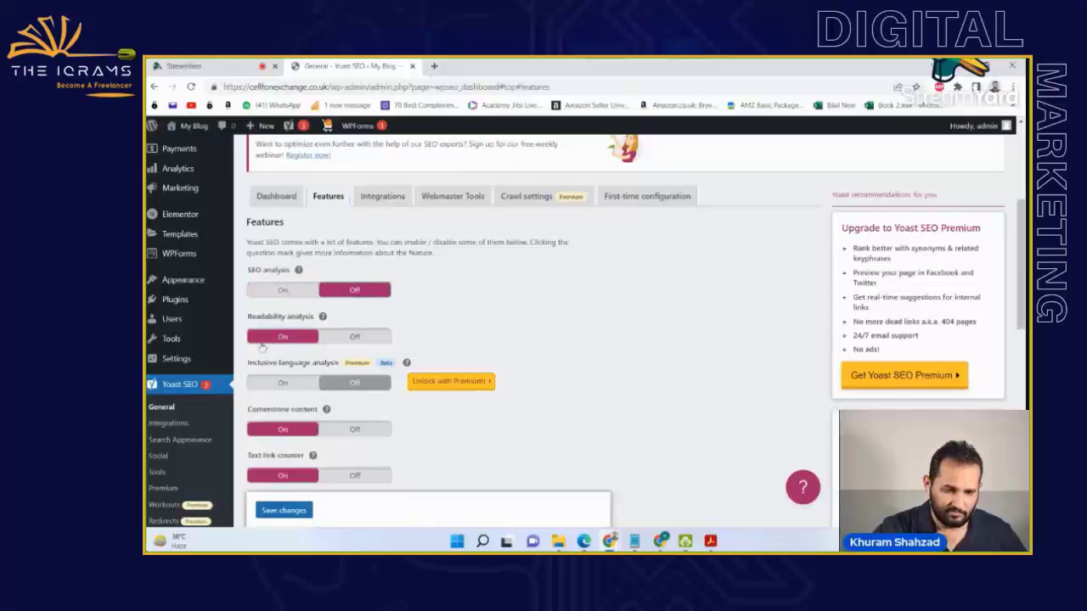
{"action": "left_click", "coordinate": [283, 339]}
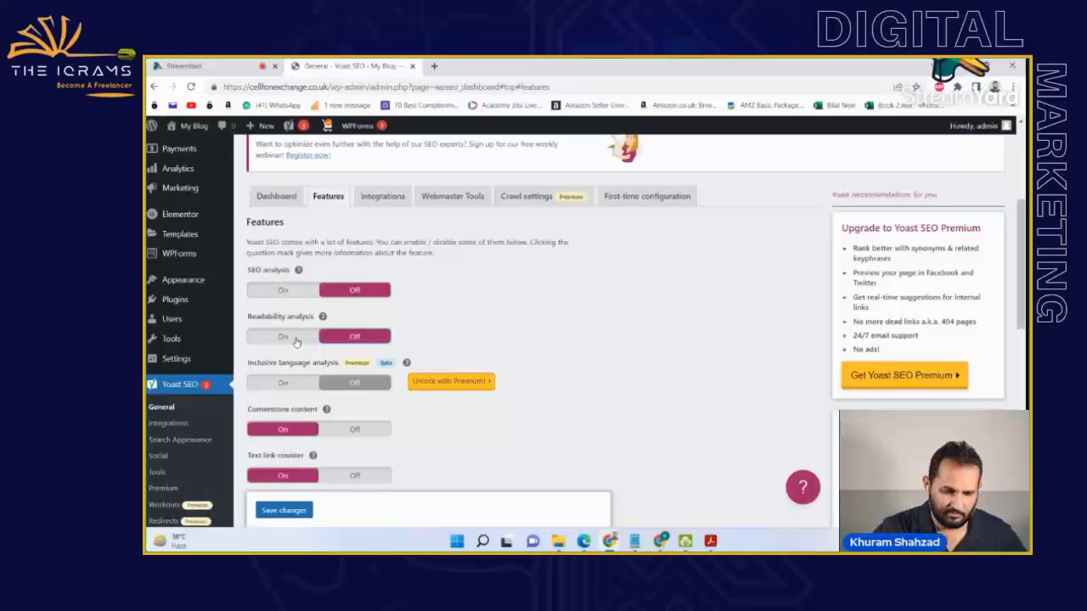
{"action": "left_click", "coordinate": [296, 338]}
{"action": "left_click", "coordinate": [297, 293]}
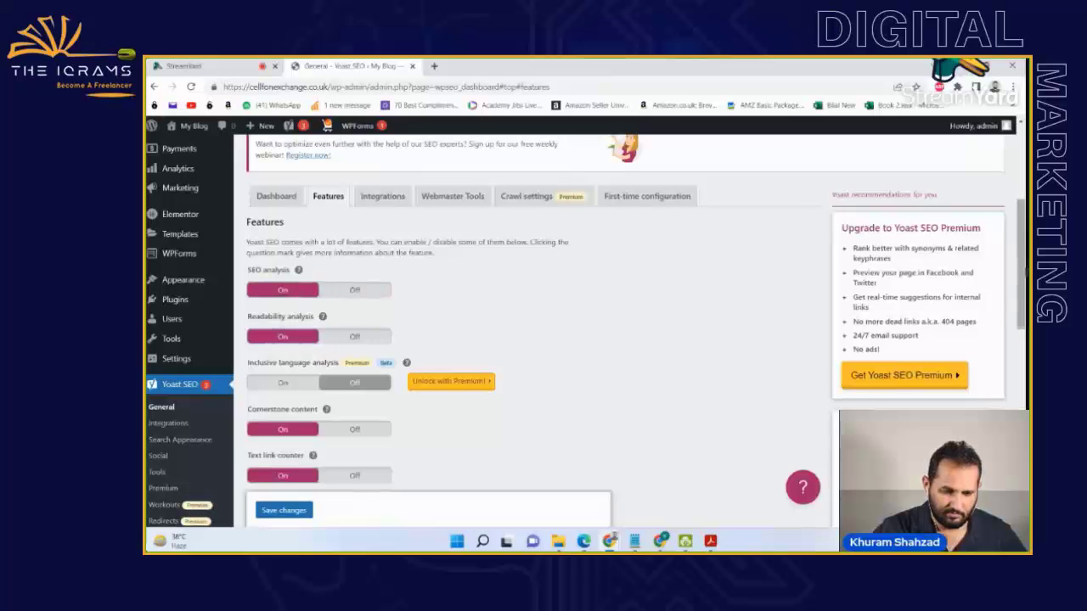
- Look through the remaining Yoast SEO features, the Integrations, the Webmaster Tools verification fields and the Crawl settings
{"action": "scroll", "coordinate": [654, 294], "scroll_direction": "down", "scroll_amount": 3}
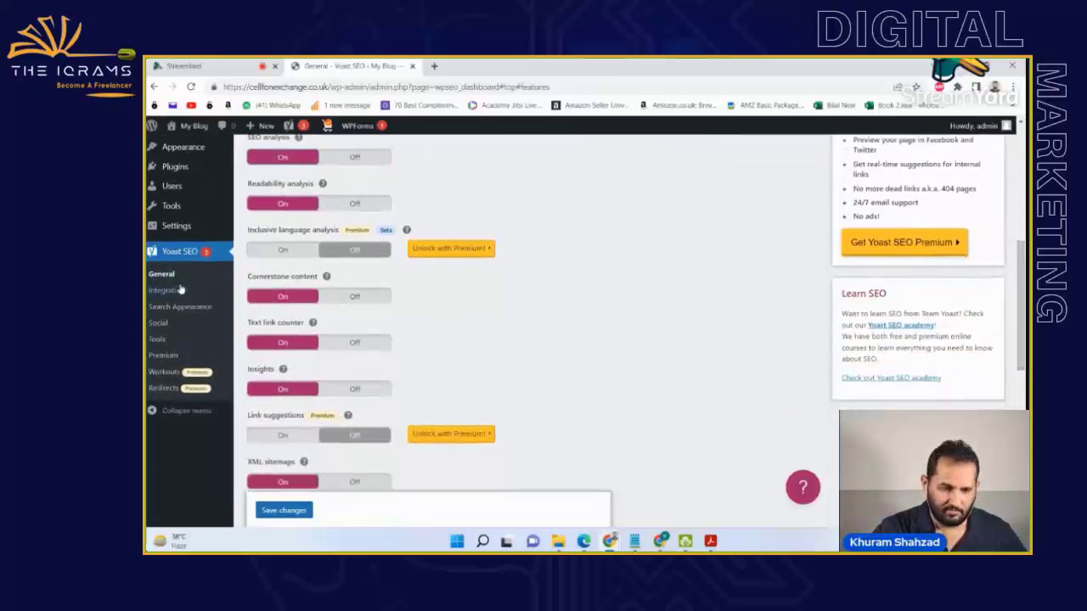
{"action": "left_click_drag", "start_coordinate": [1022, 304], "coordinate": [1025, 230]}
{"action": "left_click", "coordinate": [386, 297]}
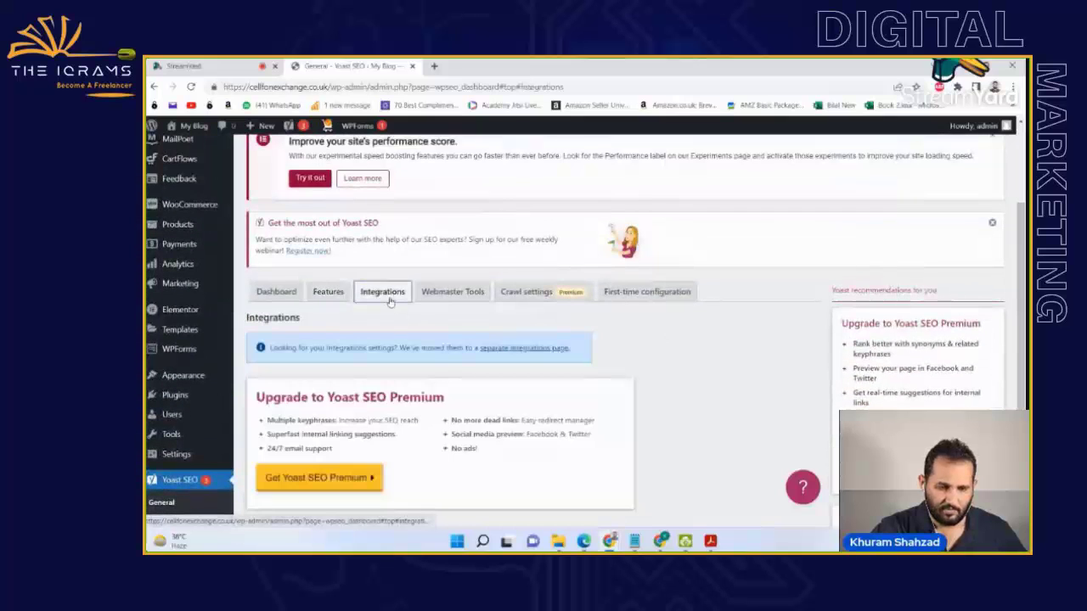
{"action": "left_click_drag", "start_coordinate": [1025, 275], "coordinate": [1025, 351]}
{"action": "scroll", "coordinate": [484, 255], "scroll_direction": "up", "scroll_amount": 1}
{"action": "left_click", "coordinate": [453, 216]}
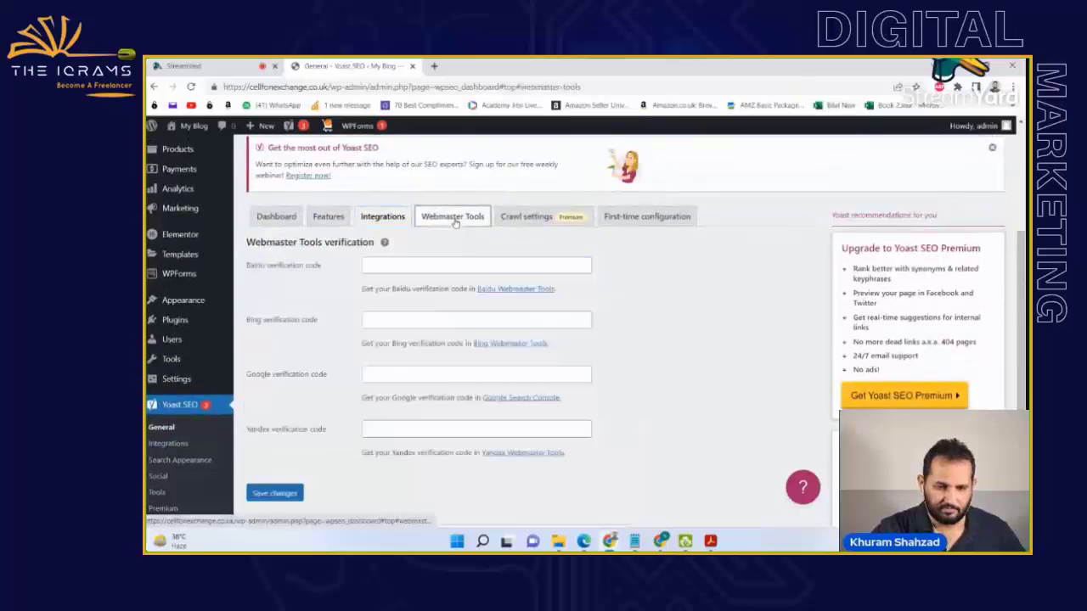
{"action": "left_click", "coordinate": [523, 219]}
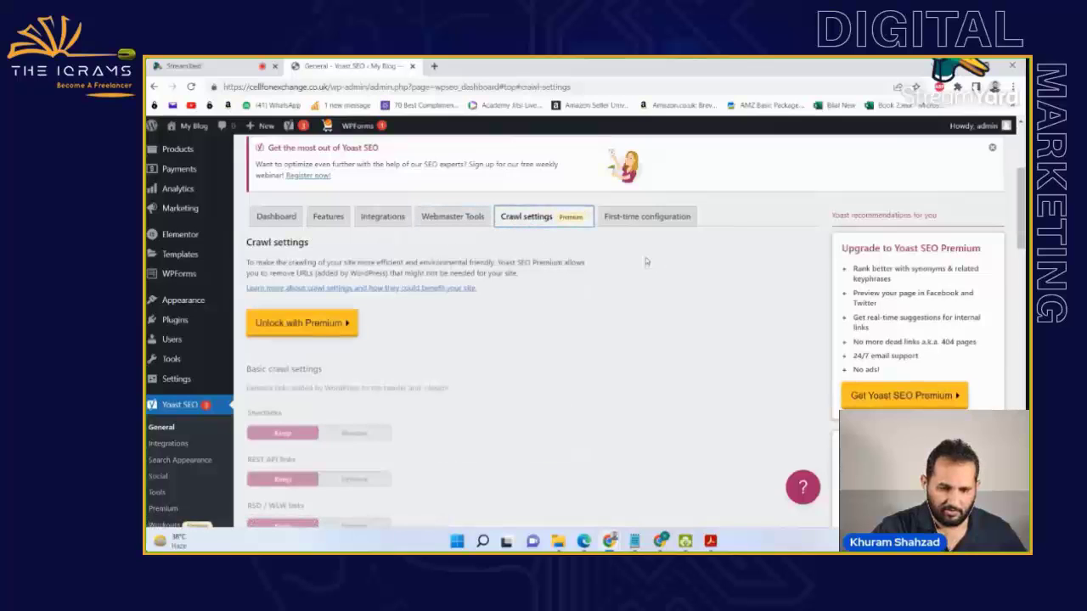
- Open Yoast's first-time configuration and continue past SEO data optimization without running it
{"action": "left_click", "coordinate": [620, 219]}
{"action": "scroll", "coordinate": [662, 255], "scroll_direction": "down", "scroll_amount": 1}
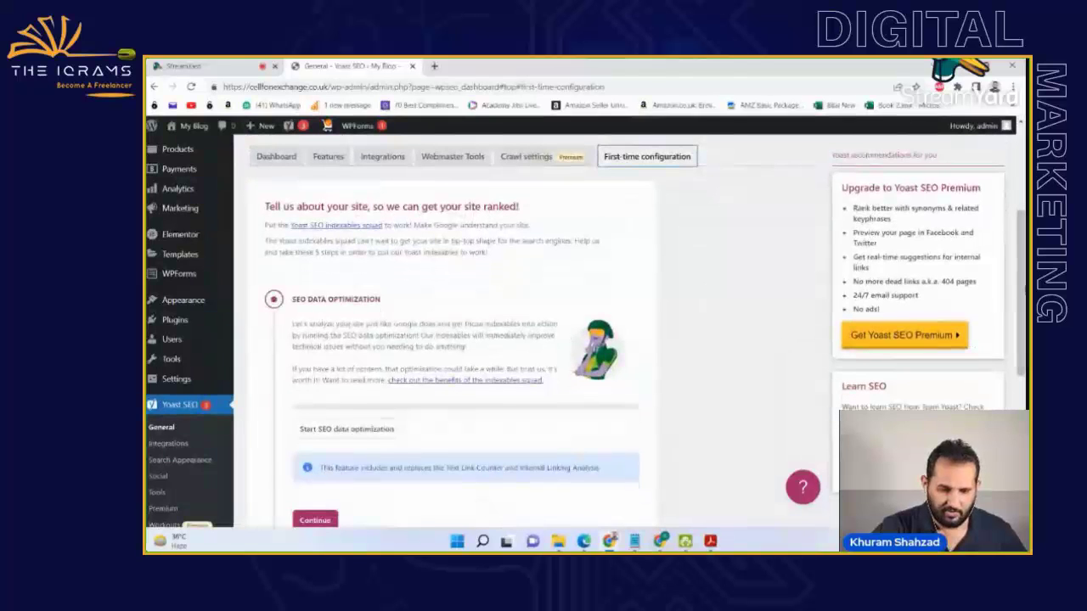
{"action": "scroll", "coordinate": [241, 412], "scroll_direction": "down", "scroll_amount": 3}
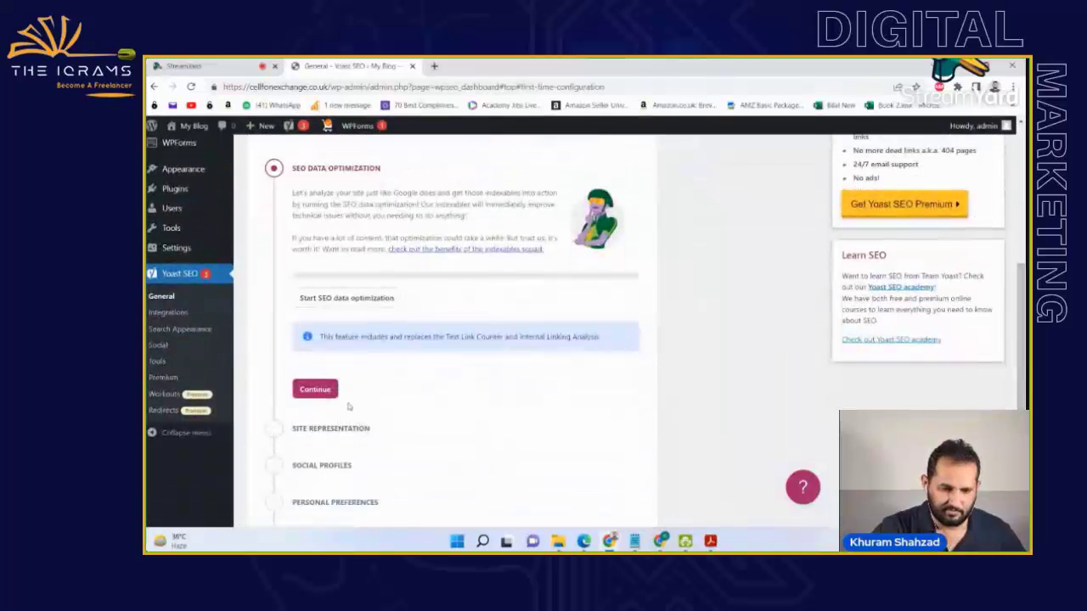
{"action": "left_click", "coordinate": [314, 389]}
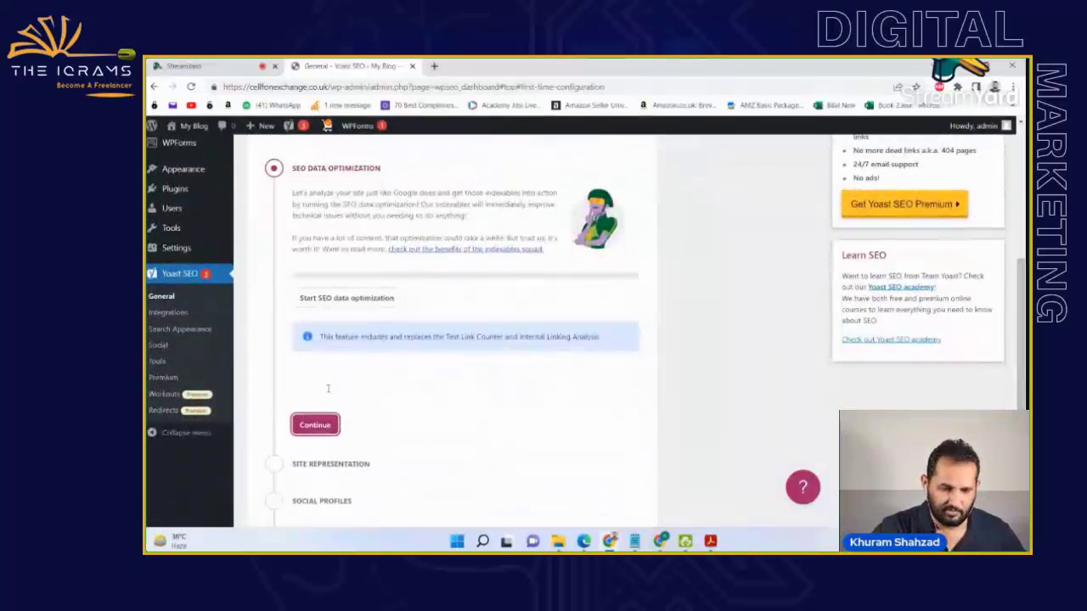
{"action": "left_click", "coordinate": [315, 440]}
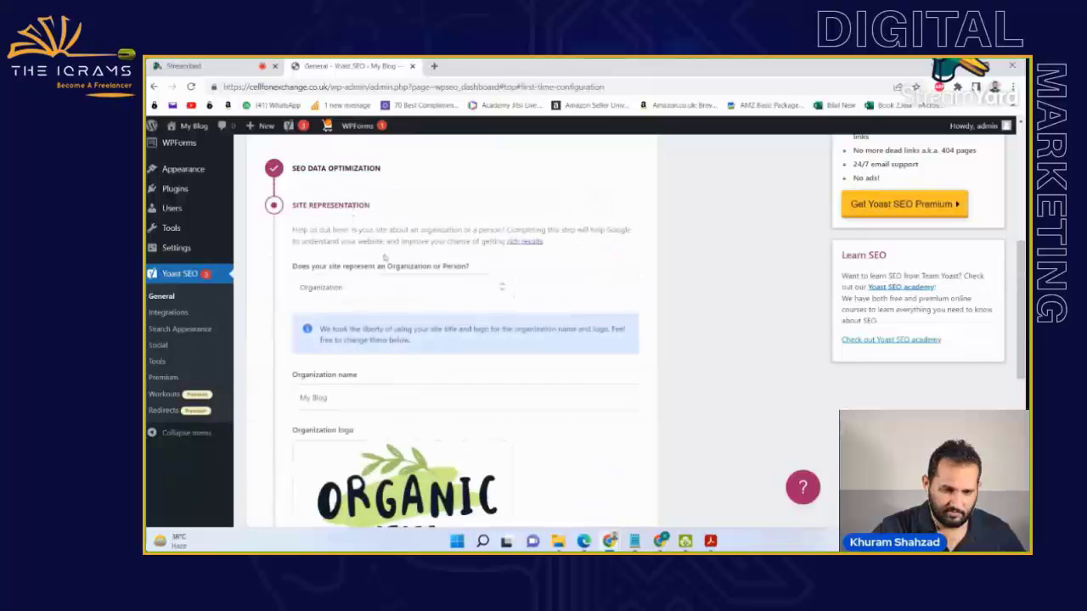
- Try the Person option for the site representation and switch it back to Organization
{"action": "left_click", "coordinate": [503, 288]}
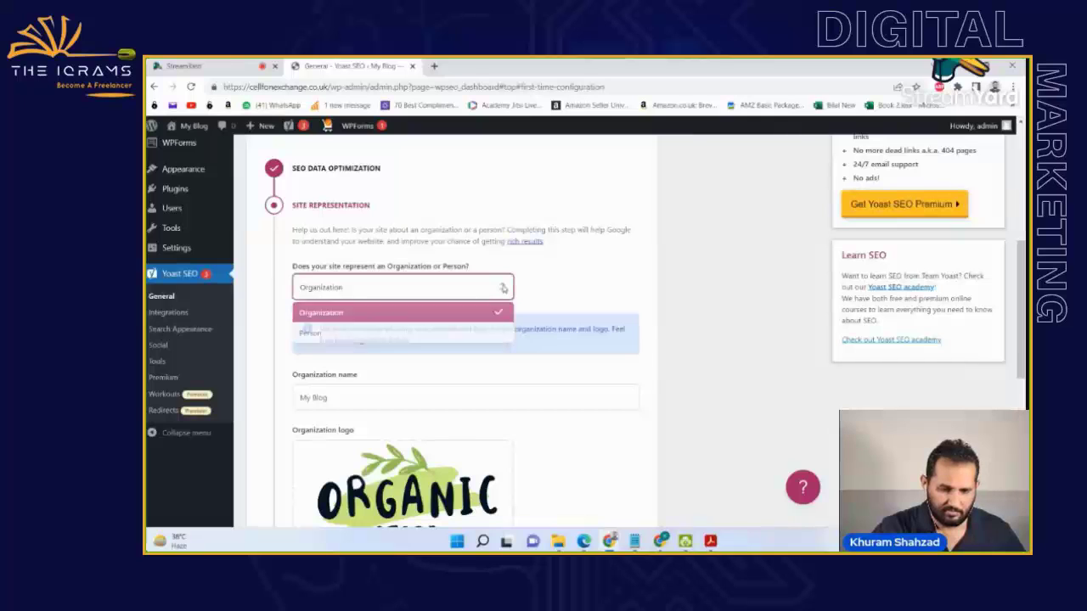
{"action": "left_click", "coordinate": [425, 311]}
{"action": "left_click", "coordinate": [485, 287]}
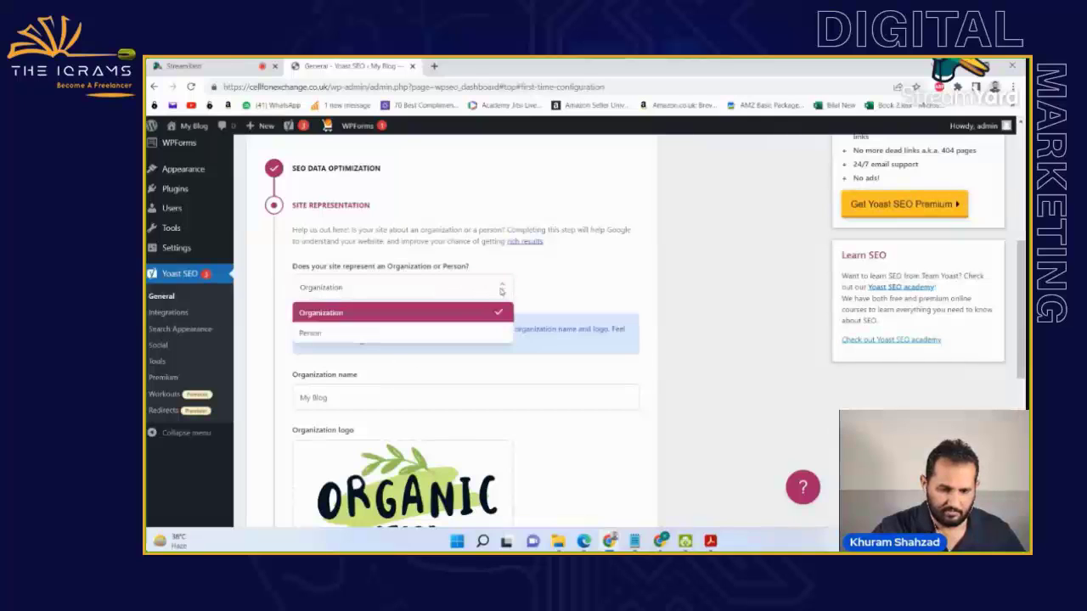
{"action": "left_click", "coordinate": [456, 332]}
{"action": "left_click", "coordinate": [348, 392]}
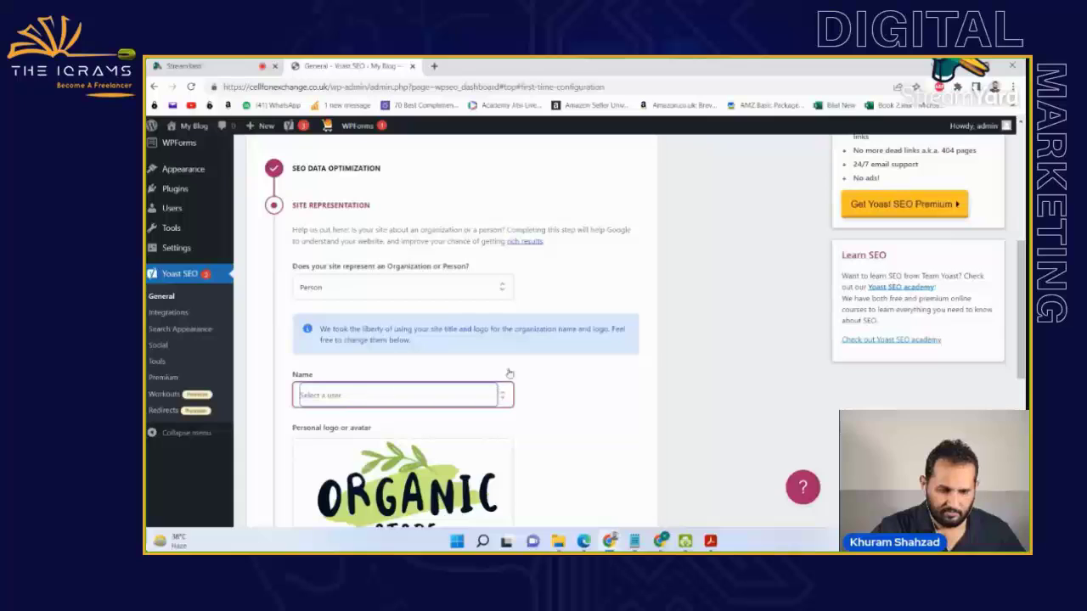
{"action": "left_click", "coordinate": [506, 290]}
{"action": "left_click", "coordinate": [454, 312]}
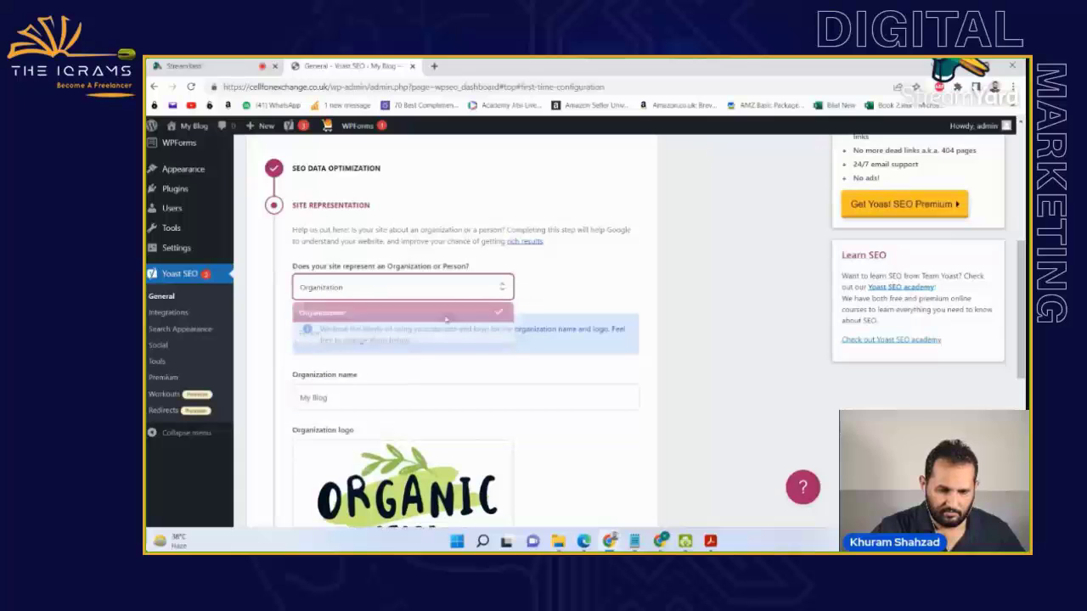
- Set the organization name to "Cell fone xchnage", keep the existing logo and save the site representation
{"action": "left_click", "coordinate": [382, 392]}
{"action": "key", "text": "ctrl+a"}
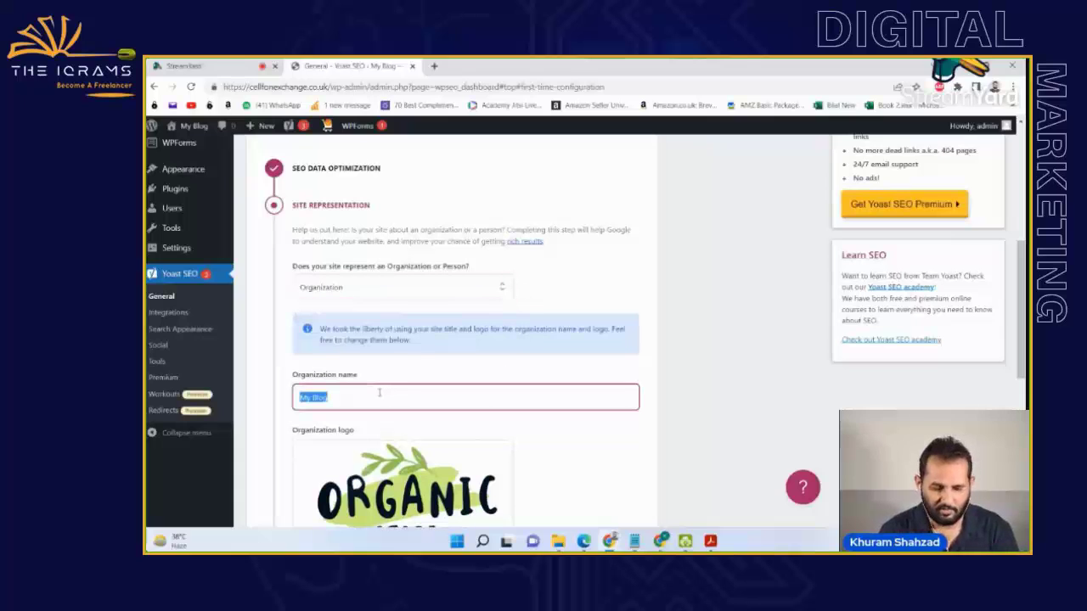
{"action": "type", "text": "c"}
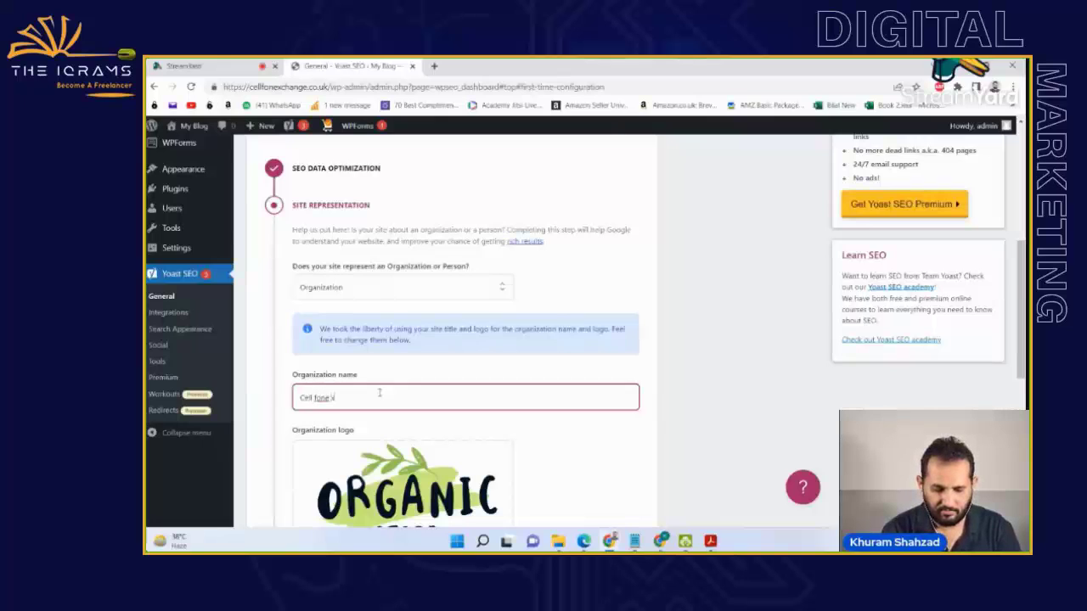
{"action": "type", "text": "ell fone xchnage"}
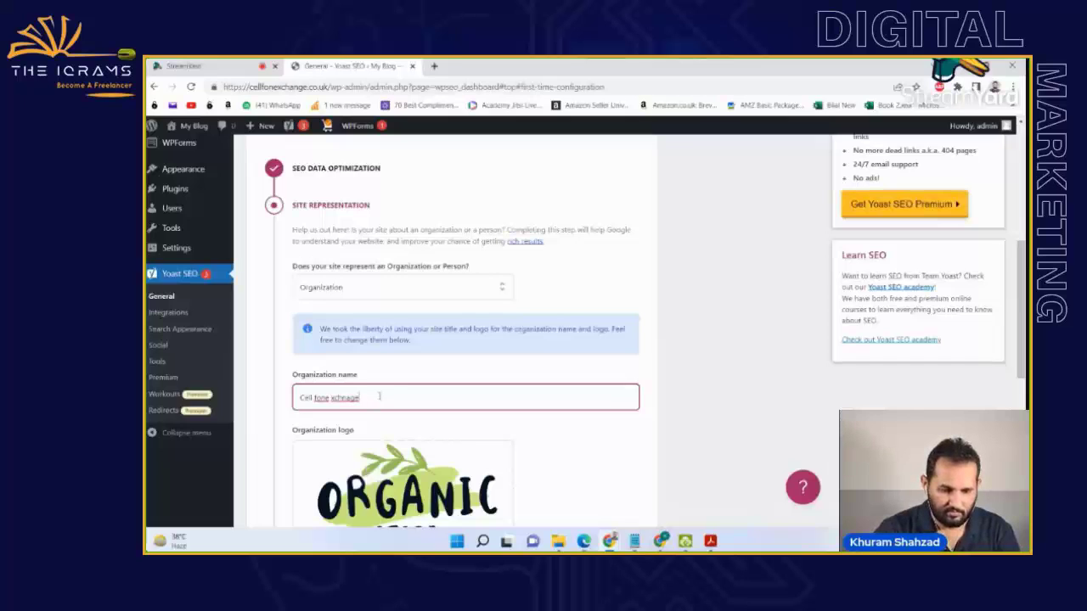
{"action": "left_click_drag", "start_coordinate": [380, 397], "coordinate": [339, 397]}
{"action": "left_click", "coordinate": [372, 395]}
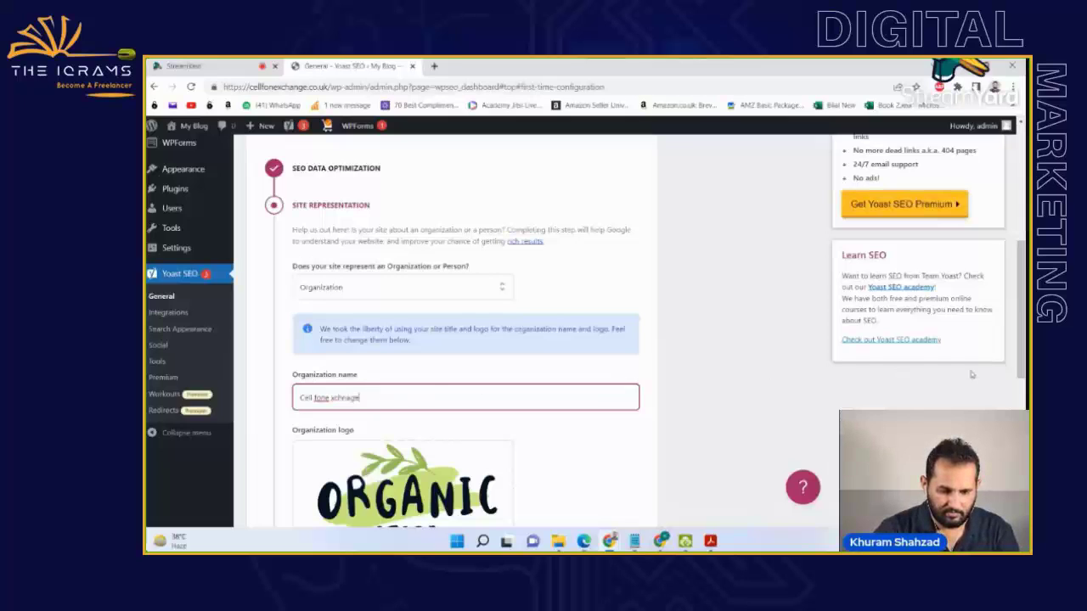
{"action": "scroll", "coordinate": [612, 442], "scroll_direction": "down", "scroll_amount": 3}
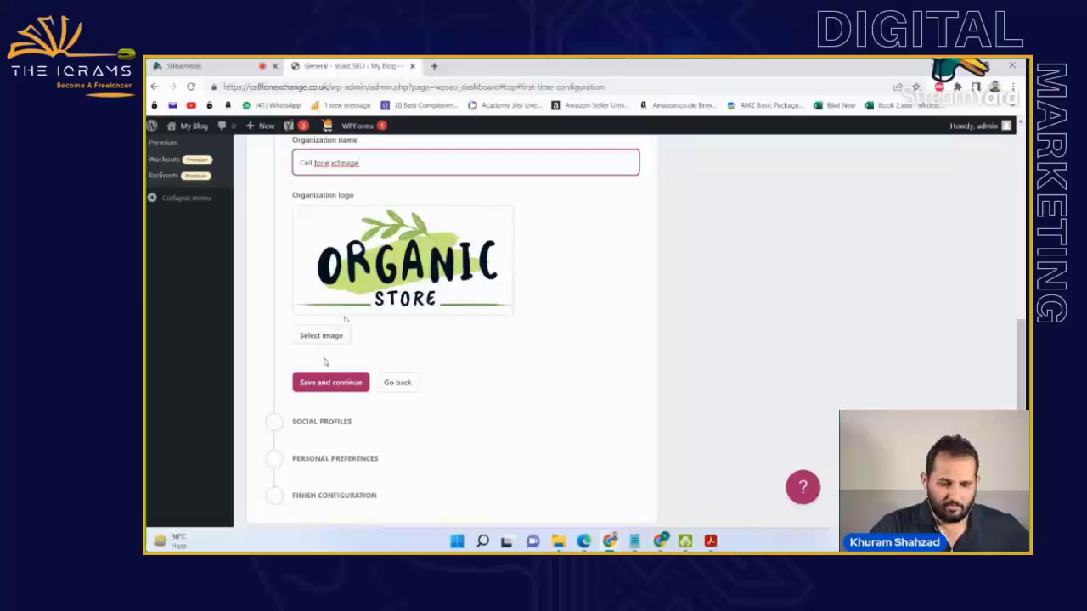
{"action": "left_click", "coordinate": [332, 383]}
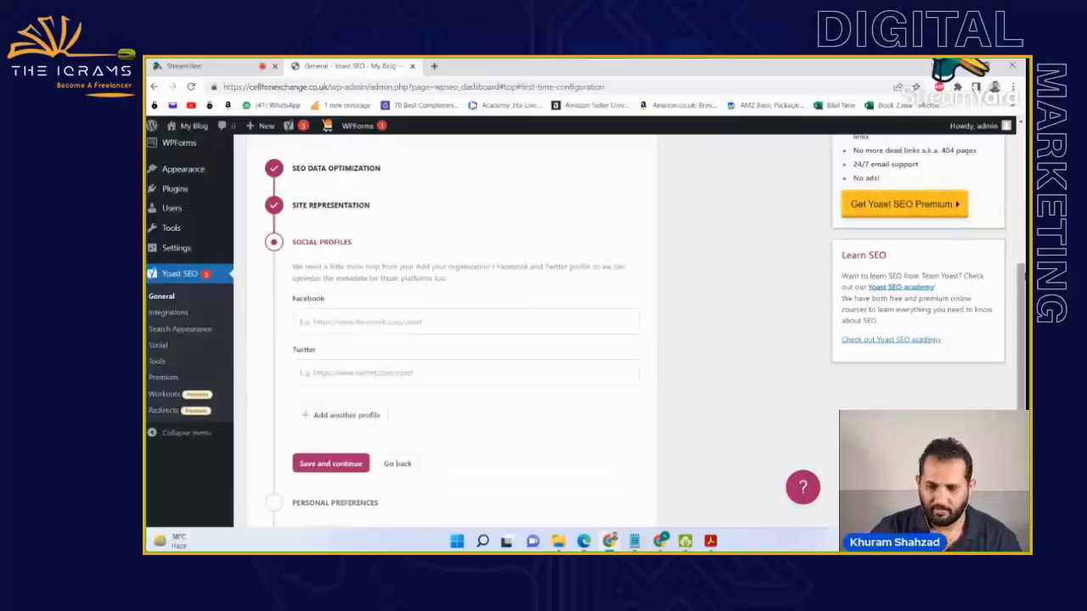
- Complete the configuration with blank social profiles, site tracking declined and no newsletter sign-up, and go to the SEO dashboard
{"action": "left_click", "coordinate": [354, 461]}
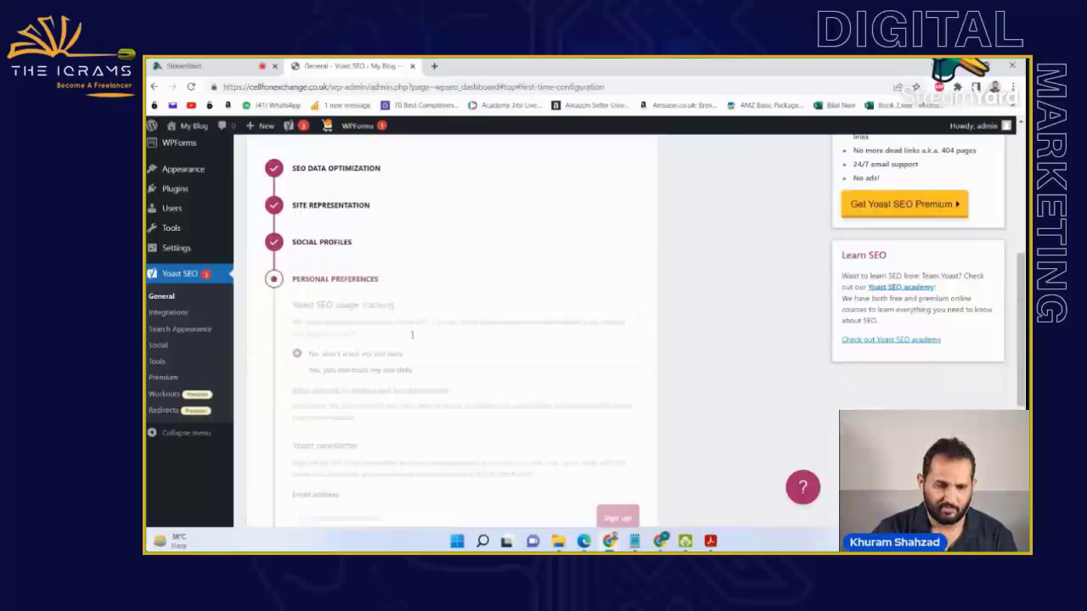
{"action": "scroll", "coordinate": [1023, 306], "scroll_direction": "down", "scroll_amount": 2}
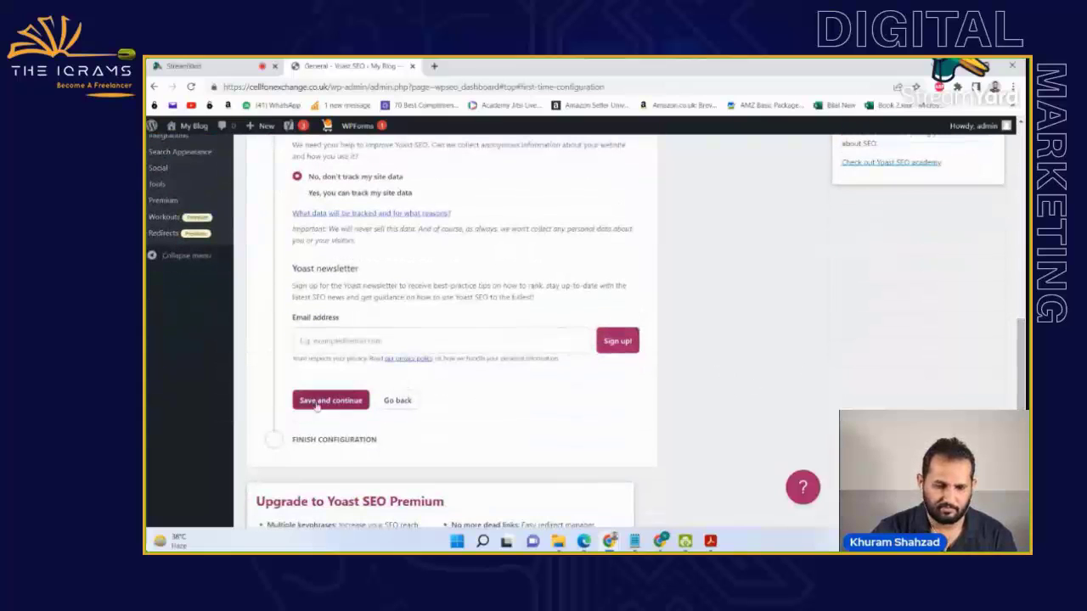
{"action": "left_click", "coordinate": [319, 404]}
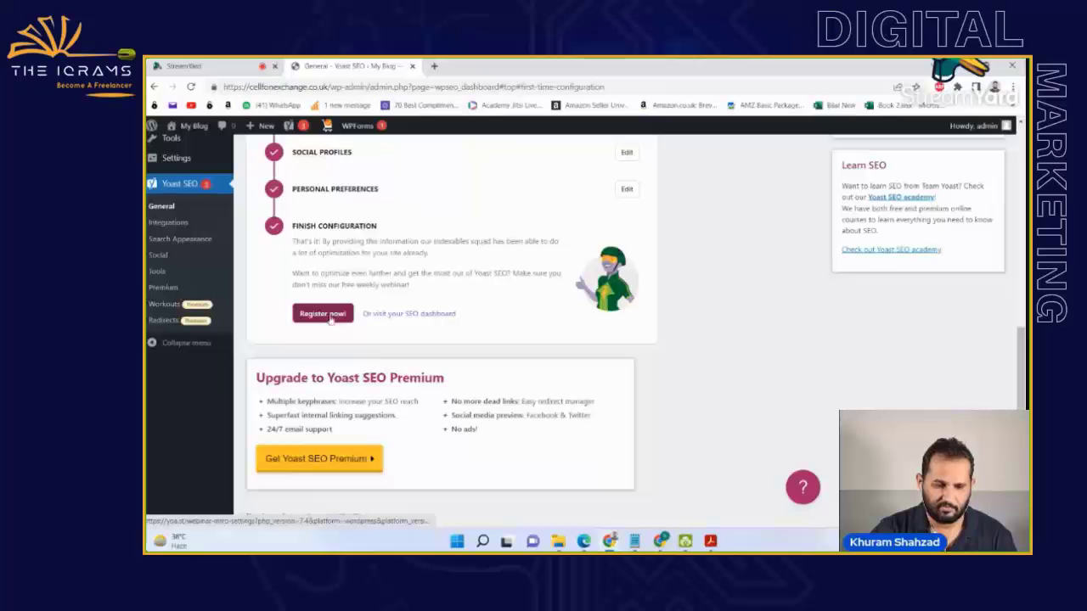
{"action": "left_click", "coordinate": [391, 316]}
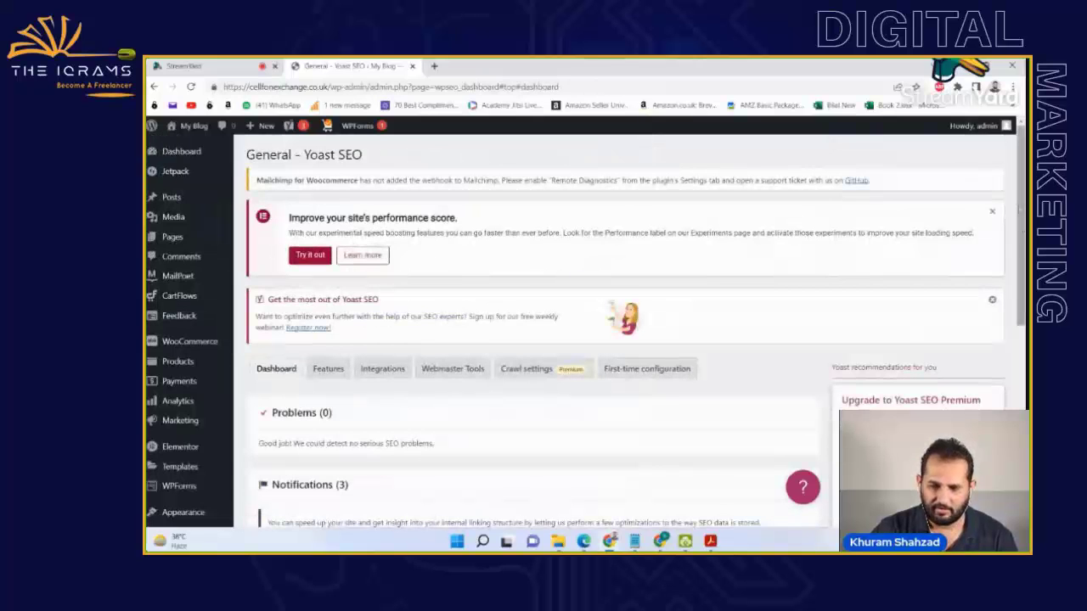
{"action": "scroll", "coordinate": [535, 339], "scroll_direction": "down", "scroll_amount": 3}
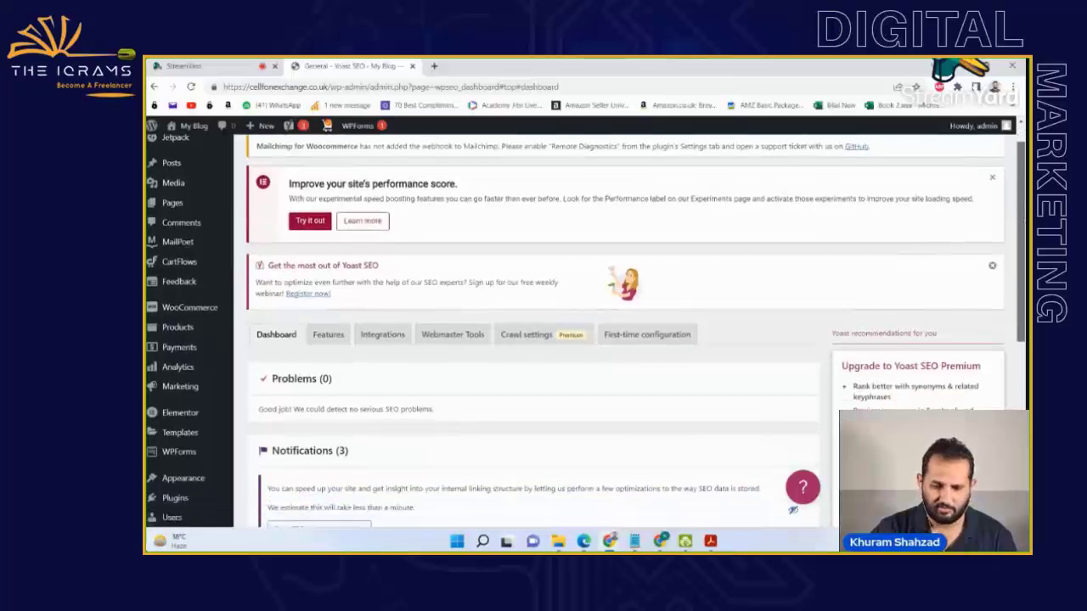
- Review the problems and notifications on the Yoast SEO dashboard
{"action": "scroll", "coordinate": [535, 339], "scroll_direction": "down", "scroll_amount": 3}
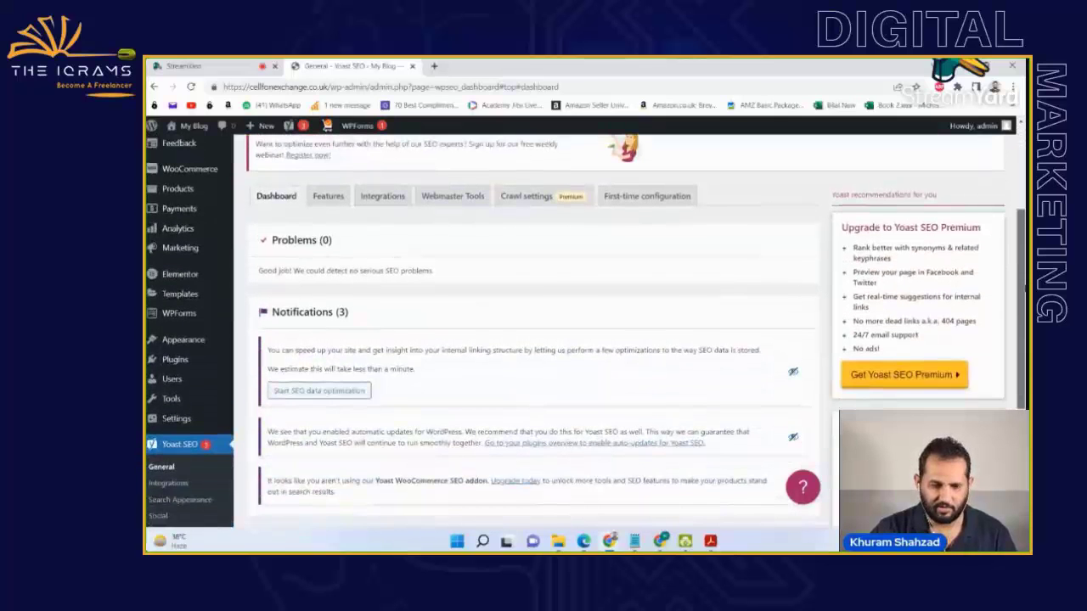
{"action": "scroll", "coordinate": [535, 340], "scroll_direction": "up", "scroll_amount": 1}
{"action": "scroll", "coordinate": [236, 348], "scroll_direction": "down", "scroll_amount": 2}
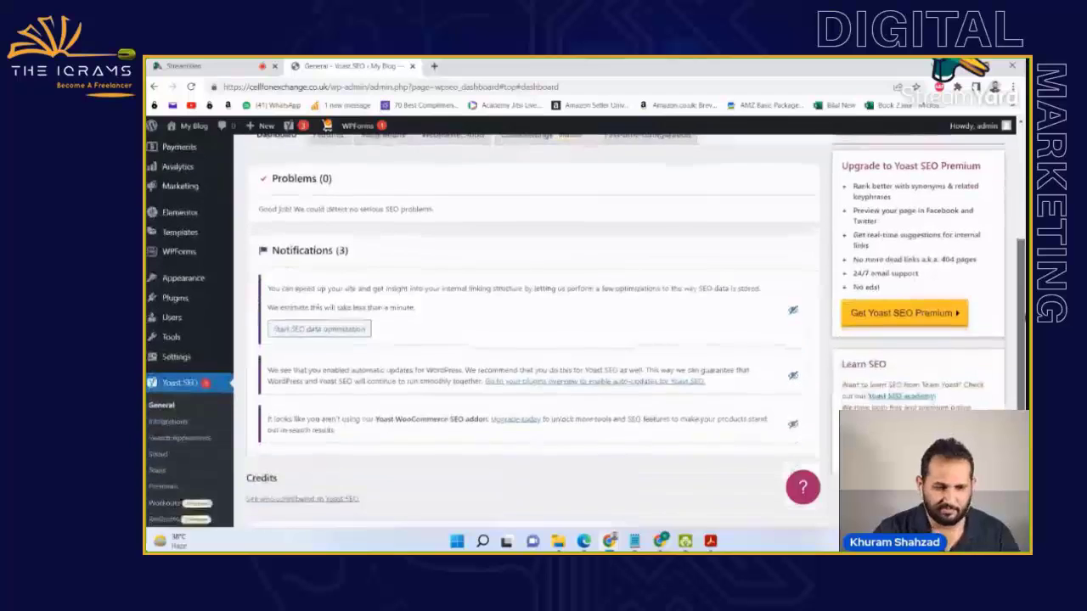
{"action": "scroll", "coordinate": [236, 348], "scroll_direction": "up", "scroll_amount": 6}
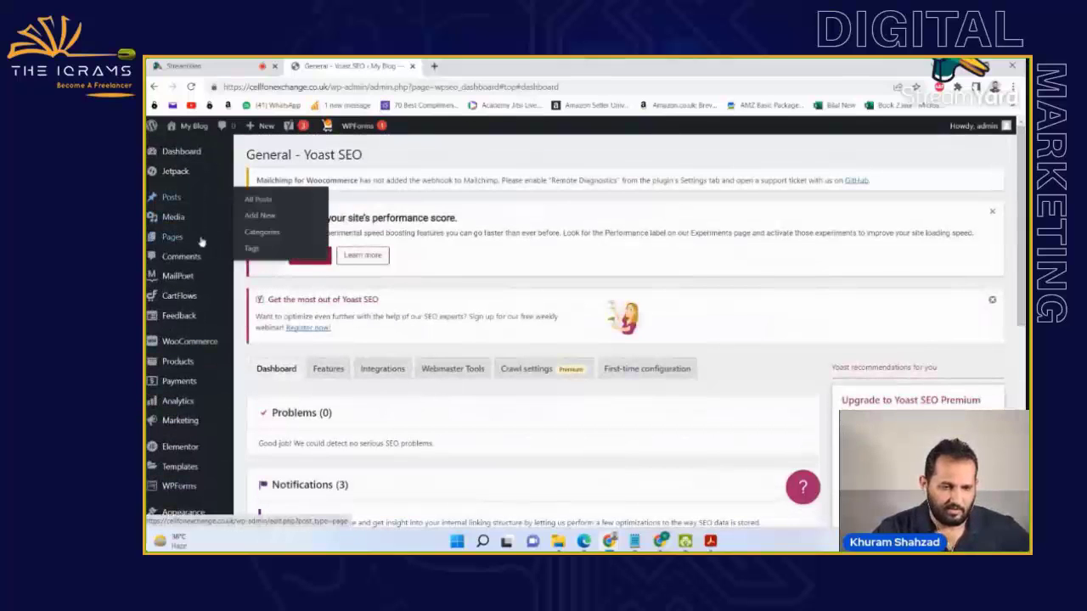
- Open the list of all site pages and examine their SEO and readability score indicators
{"action": "mouse_move", "coordinate": [175, 245]}
{"action": "left_click", "coordinate": [257, 240]}
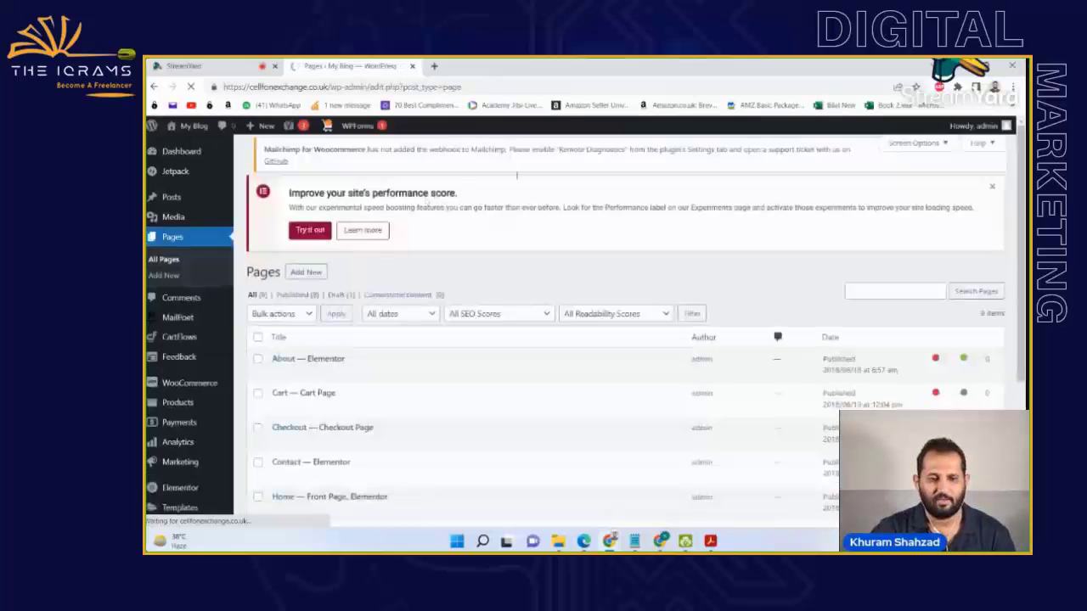
{"action": "scroll", "coordinate": [946, 340], "scroll_direction": "down", "scroll_amount": 3}
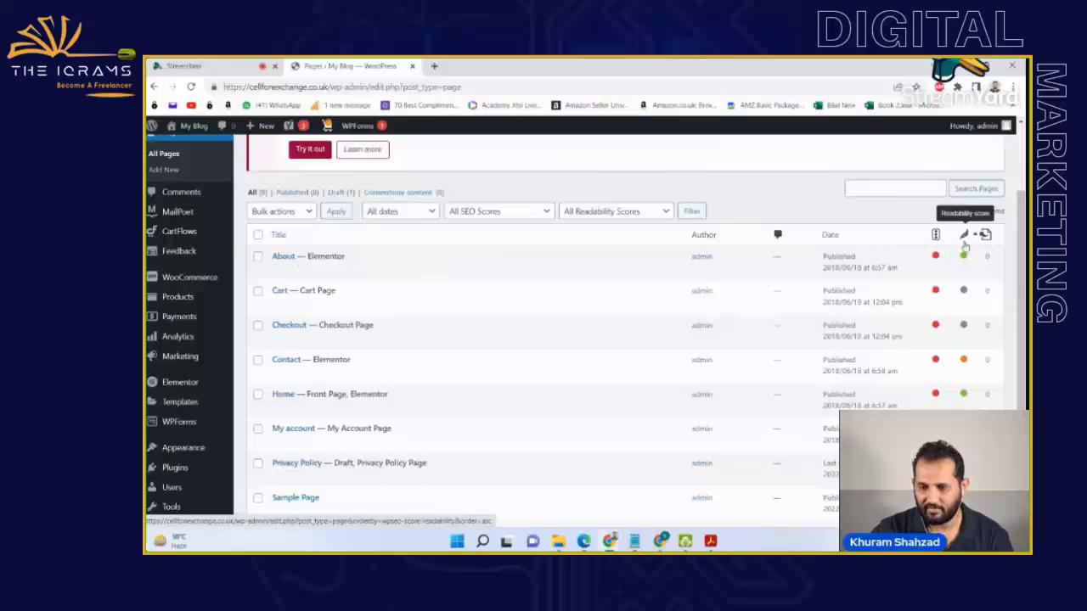
{"action": "scroll", "coordinate": [933, 259], "scroll_direction": "down", "scroll_amount": 1}
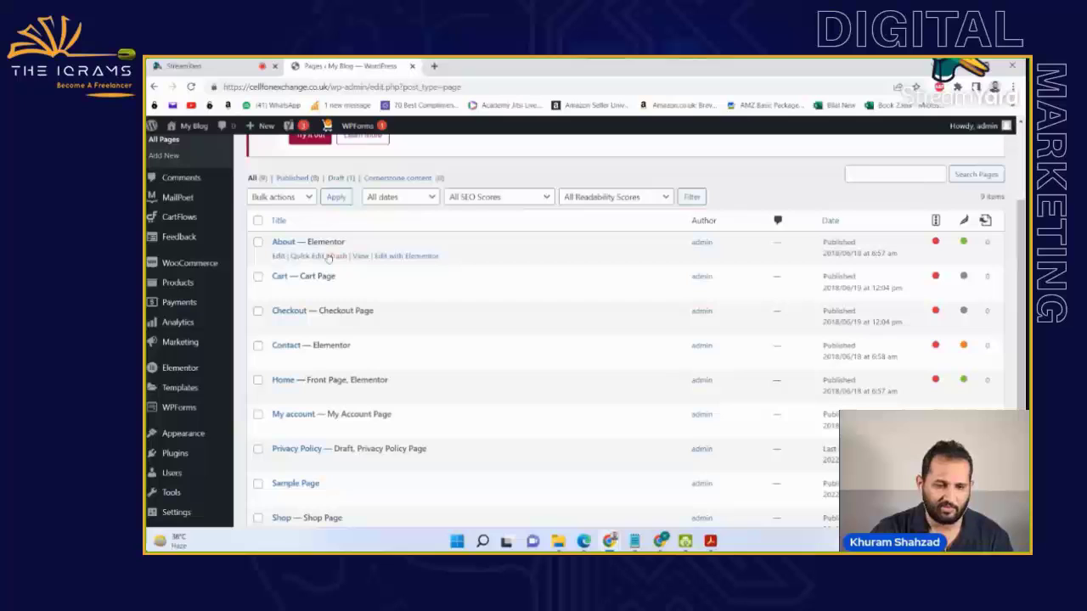
- Open the About page for editing and go to its Yoast SEO section
{"action": "left_click", "coordinate": [279, 256]}
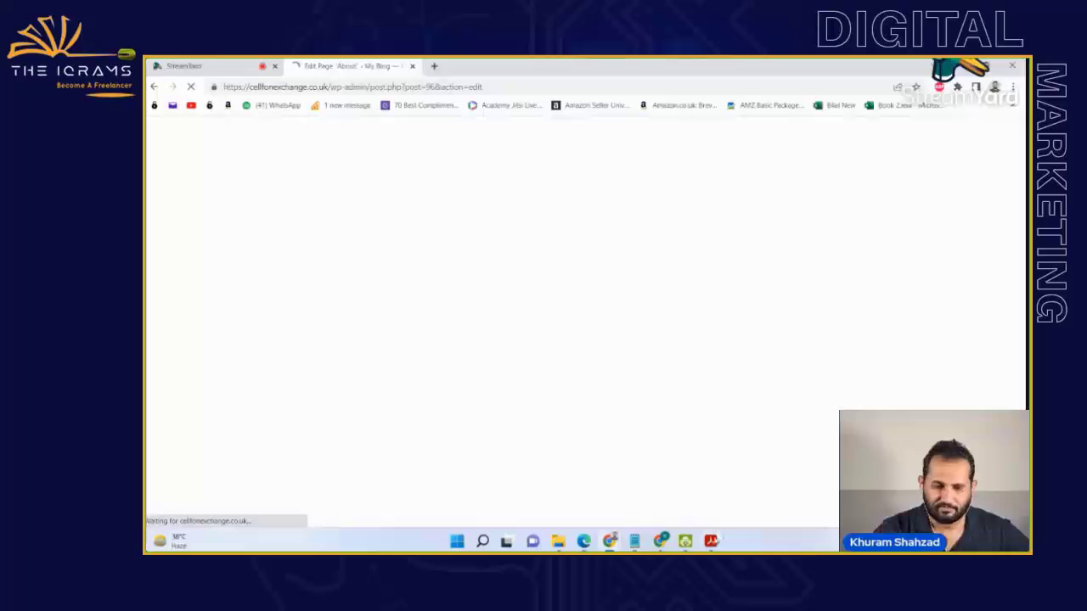
{"action": "mouse_move", "coordinate": [710, 543]}
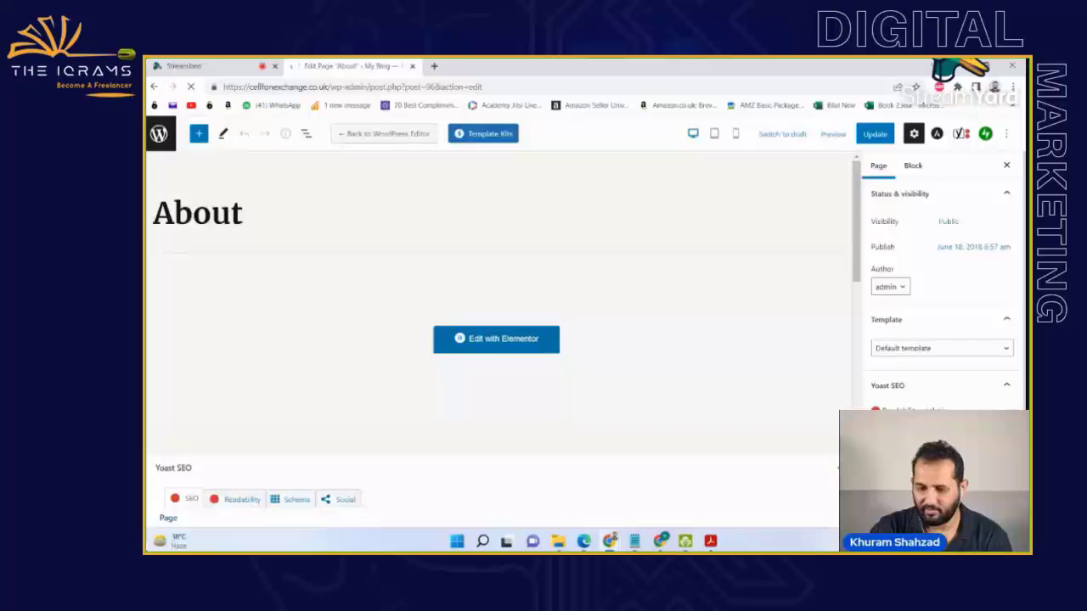
{"action": "scroll", "coordinate": [942, 280], "scroll_direction": "down", "scroll_amount": 1}
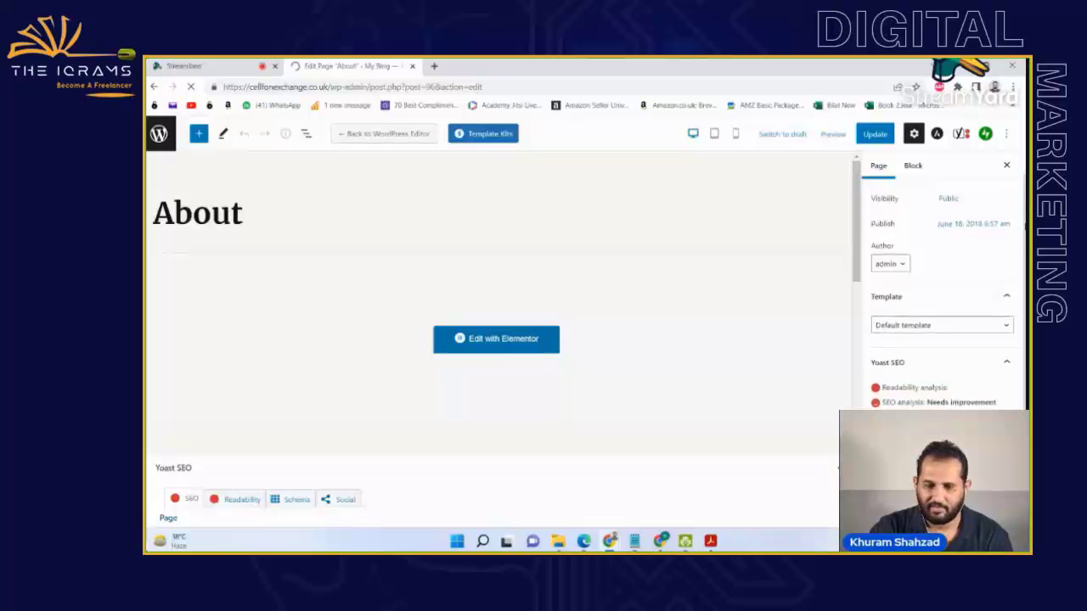
{"action": "scroll", "coordinate": [501, 340], "scroll_direction": "down", "scroll_amount": 3}
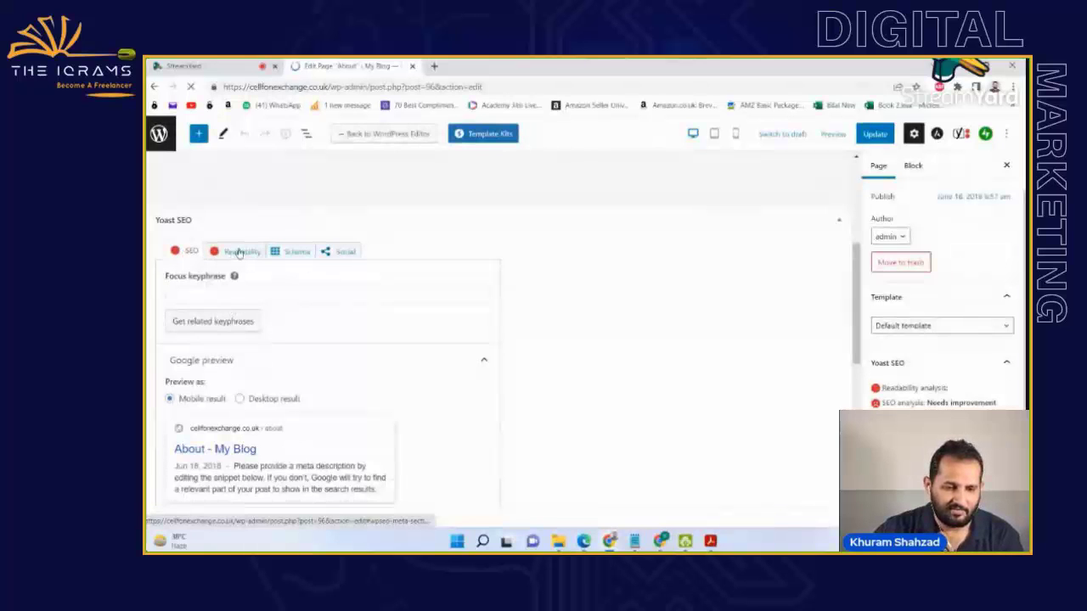
- Show the About page's readability analysis and review its listed problems, collapsing and expanding them again
{"action": "left_click", "coordinate": [239, 253]}
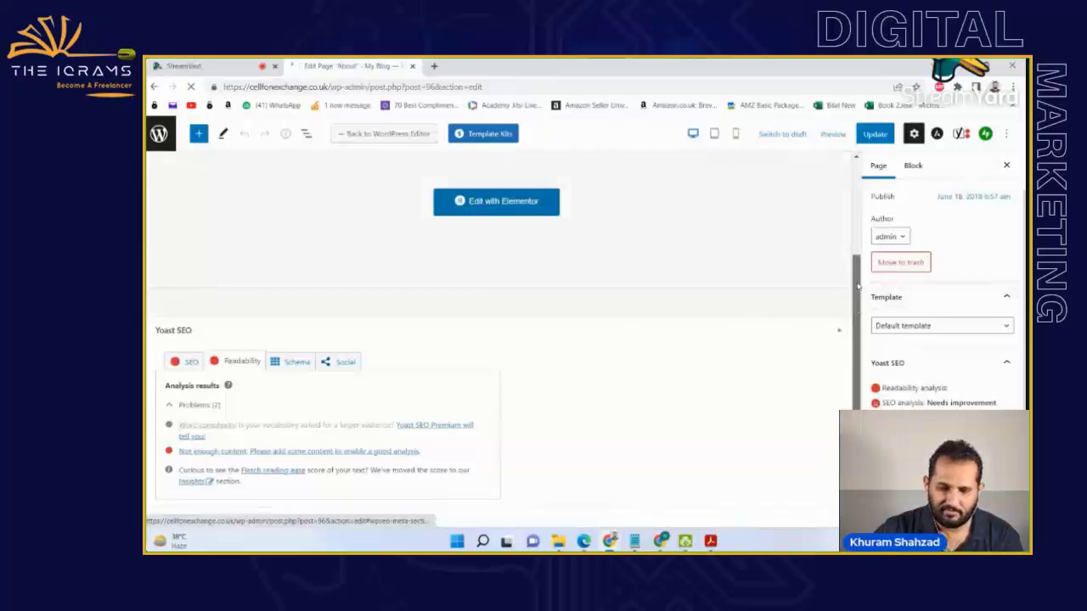
{"action": "left_click", "coordinate": [188, 415]}
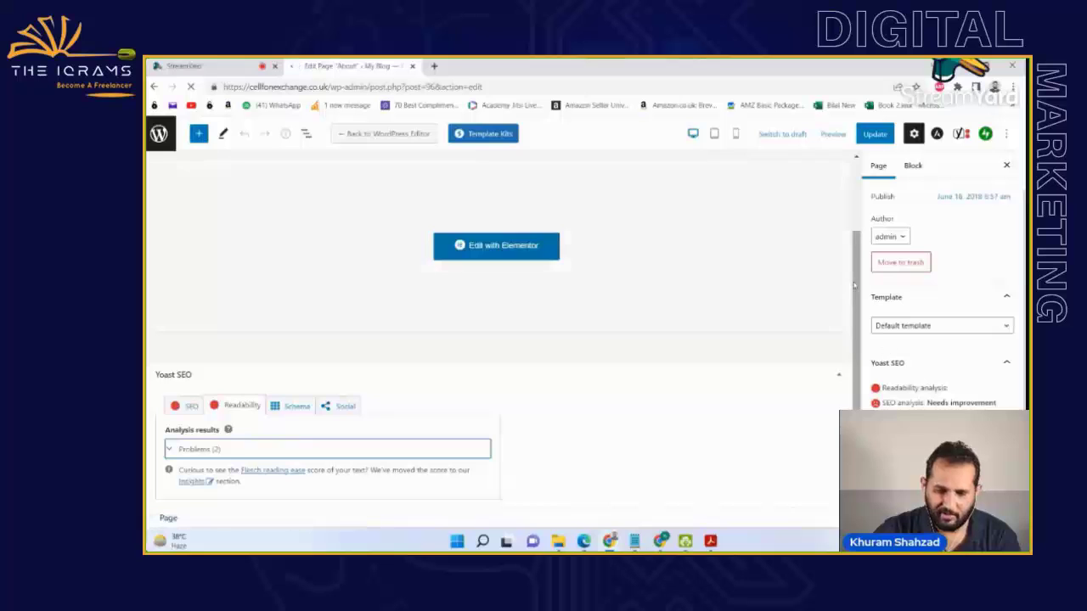
{"action": "left_click", "coordinate": [856, 360]}
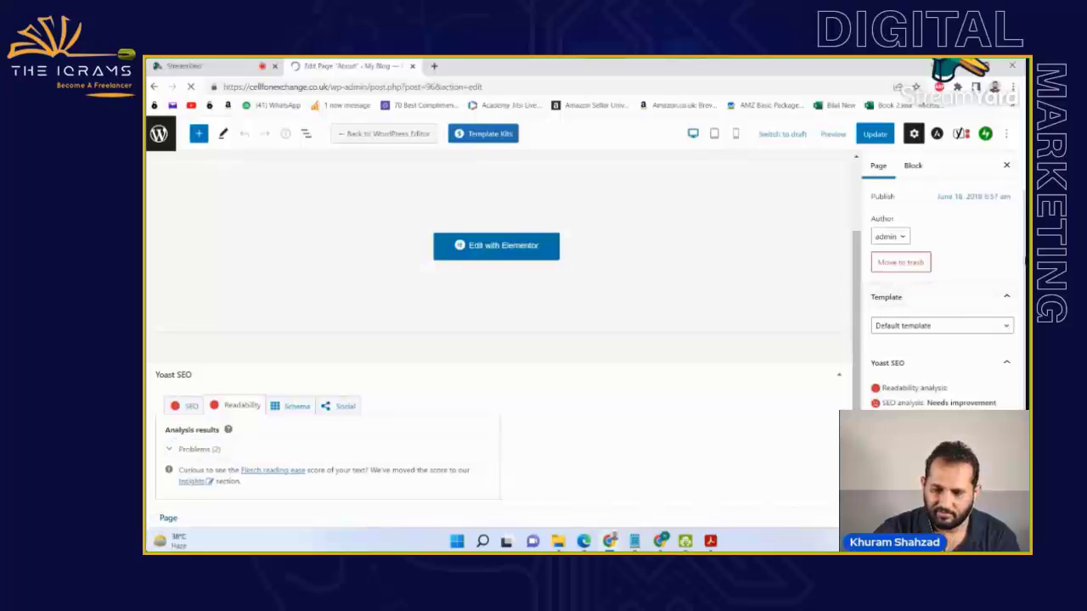
{"action": "left_click_drag", "start_coordinate": [1024, 233], "coordinate": [1025, 246]}
{"action": "left_click", "coordinate": [194, 449]}
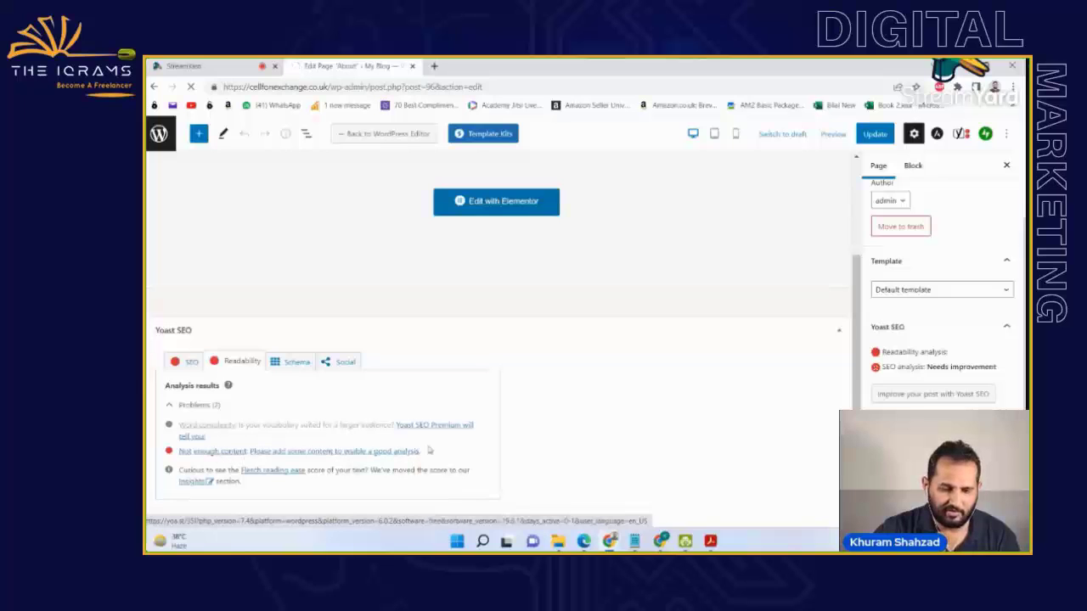
- Examine the About page's SEO settings, covering the focus keyphrase, Google preview, SEO title, slug and meta description
{"action": "left_click", "coordinate": [180, 363]}
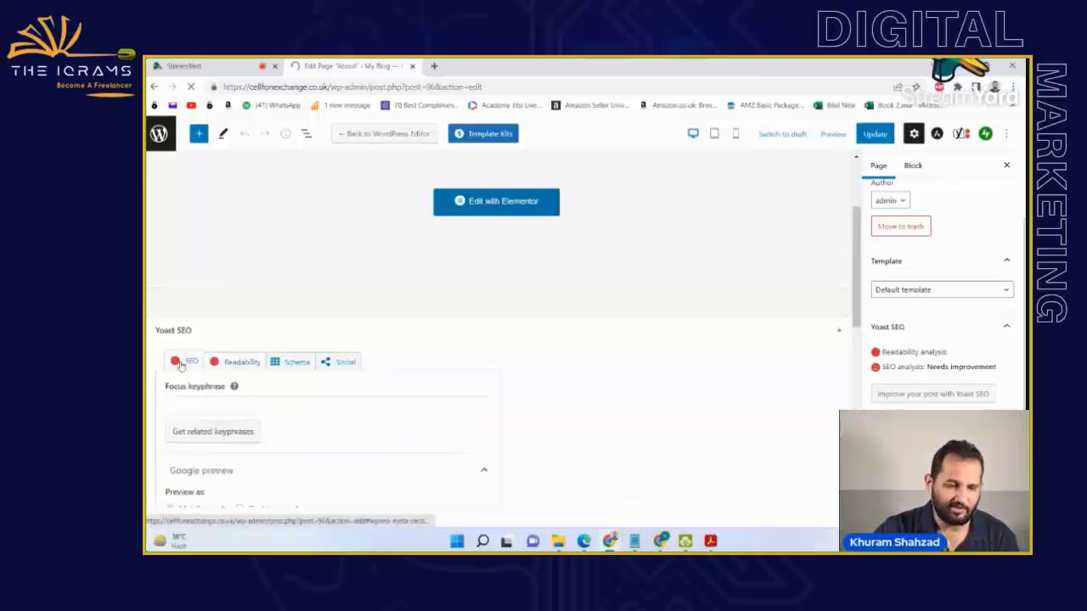
{"action": "left_click", "coordinate": [202, 400]}
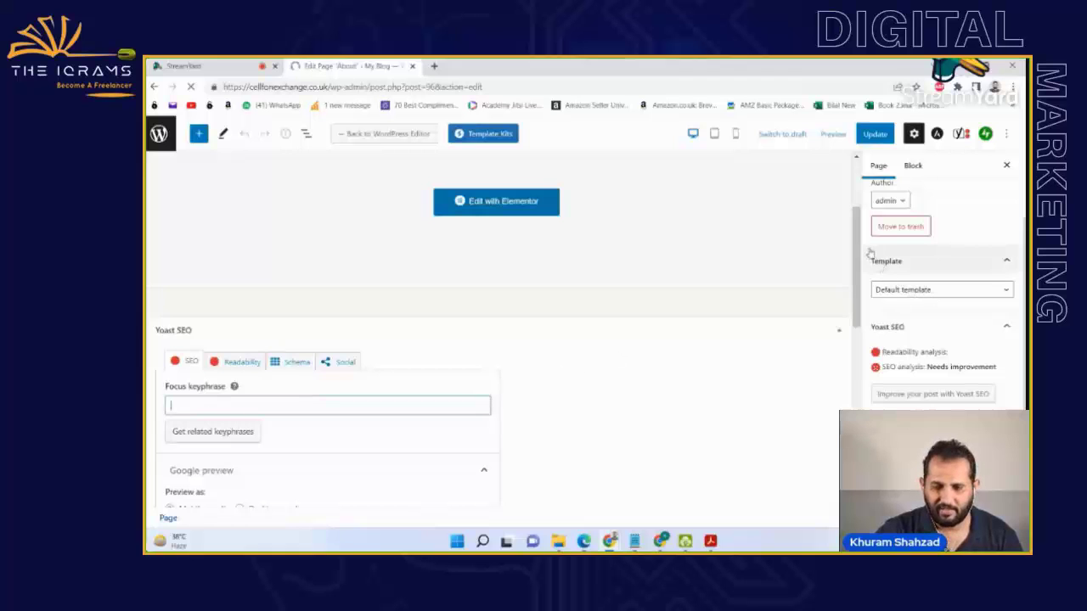
{"action": "left_click_drag", "start_coordinate": [855, 247], "coordinate": [822, 304]}
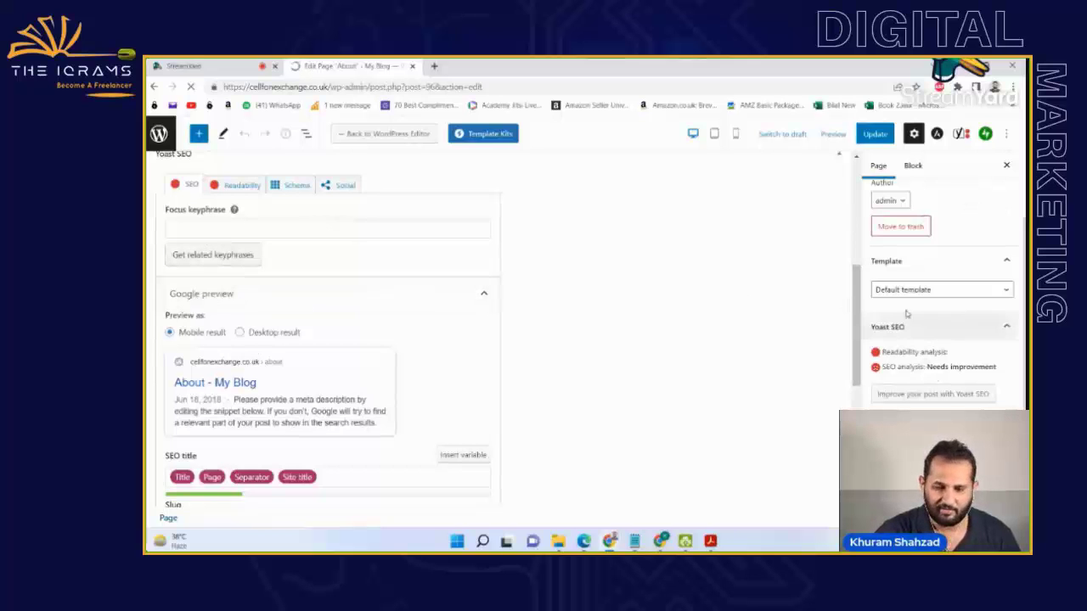
{"action": "left_click_drag", "start_coordinate": [859, 287], "coordinate": [857, 351]}
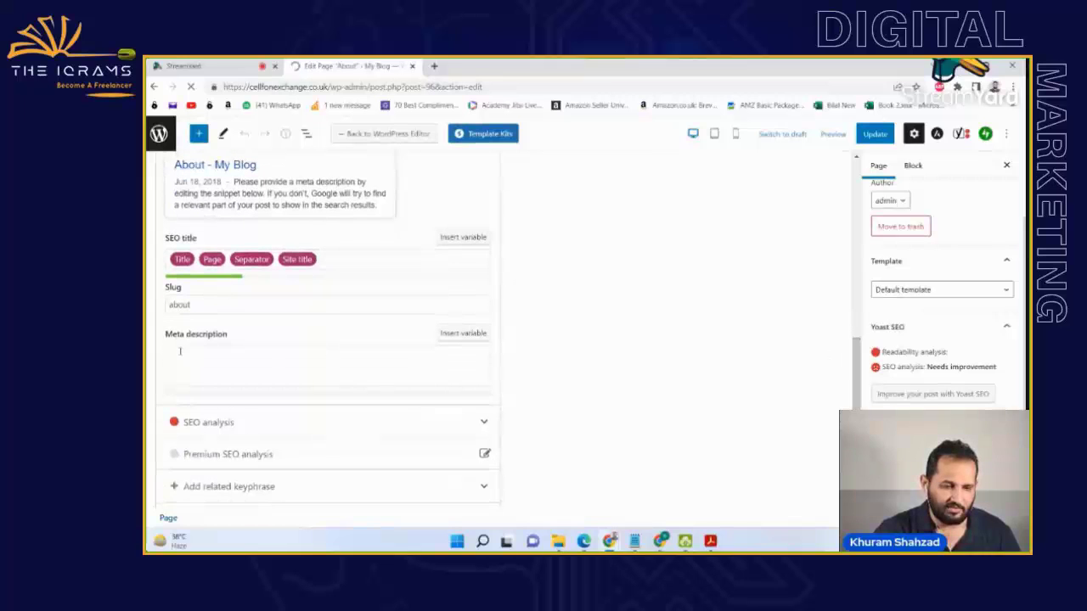
{"action": "left_click", "coordinate": [242, 365]}
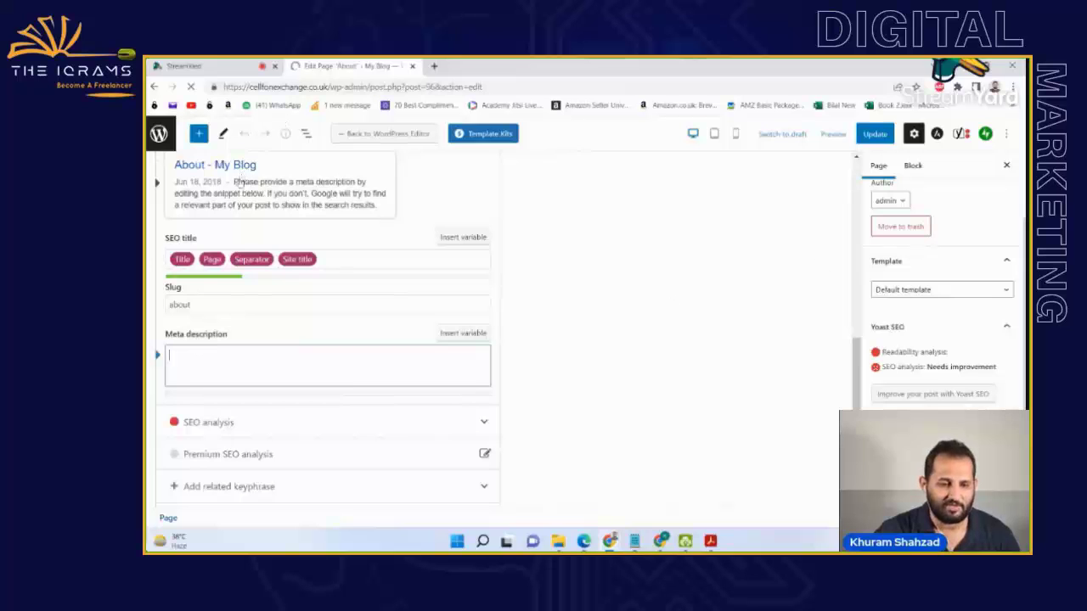
{"action": "left_click_drag", "start_coordinate": [856, 358], "coordinate": [856, 340]}
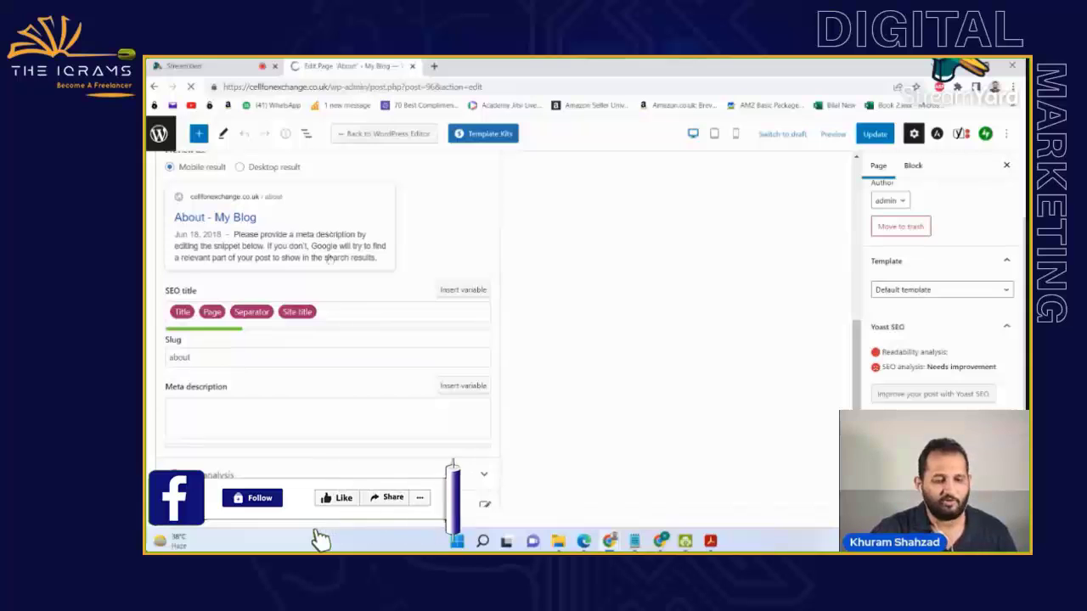
{"action": "left_click", "coordinate": [253, 420]}
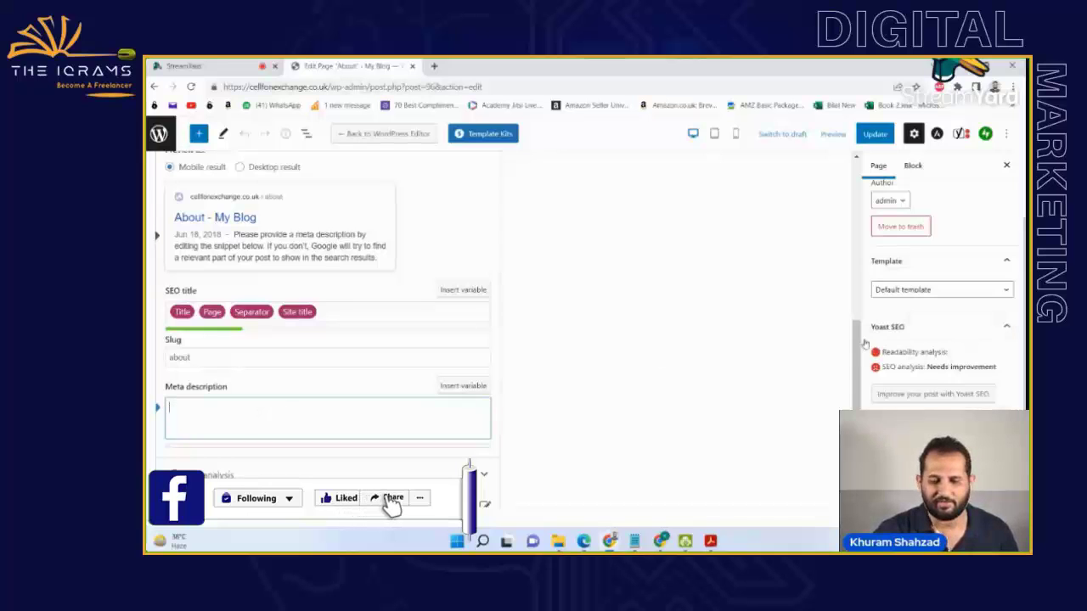
{"action": "scroll", "coordinate": [864, 343], "scroll_direction": "down", "scroll_amount": 1}
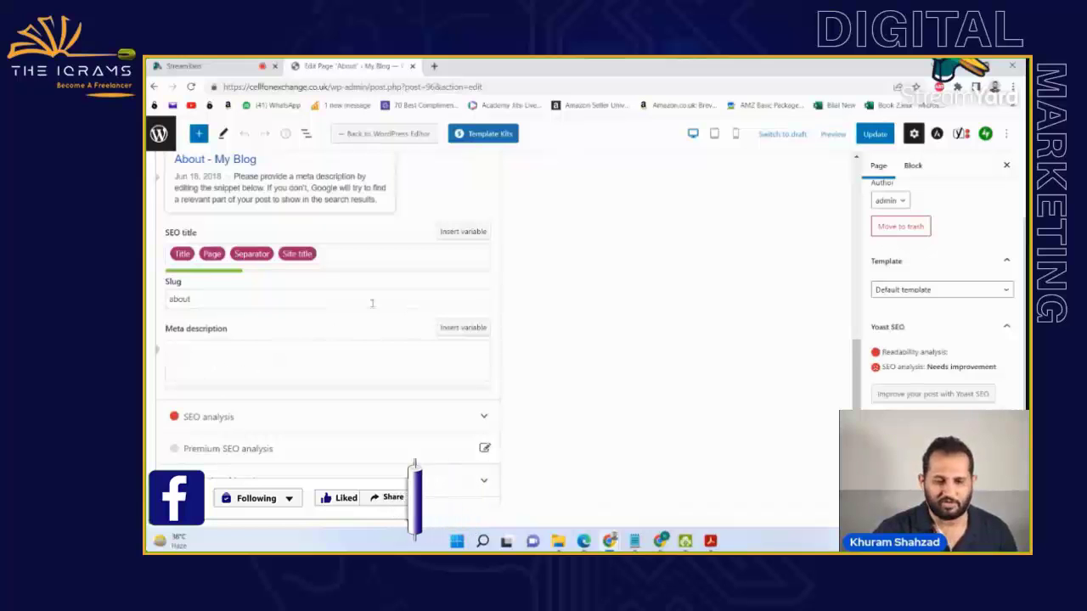
{"action": "scroll", "coordinate": [857, 367], "scroll_direction": "up", "scroll_amount": 1}
{"action": "mouse_move", "coordinate": [857, 366]}
{"action": "left_mouse_down"}
{"action": "mouse_move", "coordinate": [864, 280]}
{"action": "mouse_move", "coordinate": [860, 393]}
{"action": "mouse_move", "coordinate": [860, 364]}
{"action": "left_mouse_up"}
{"action": "left_click", "coordinate": [265, 379]}
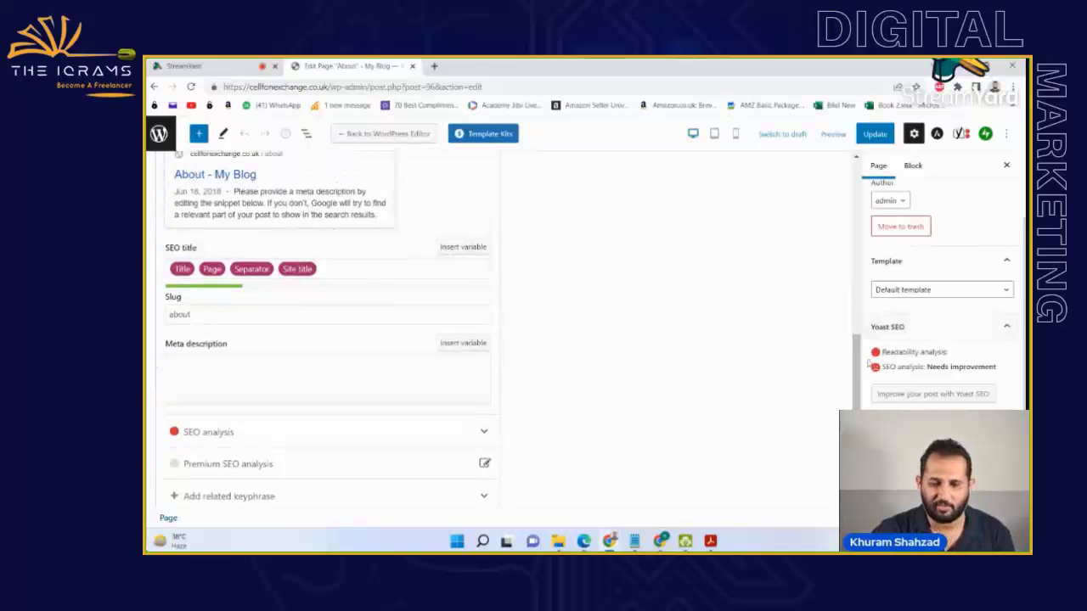
{"action": "left_click_drag", "start_coordinate": [860, 362], "coordinate": [860, 342]}
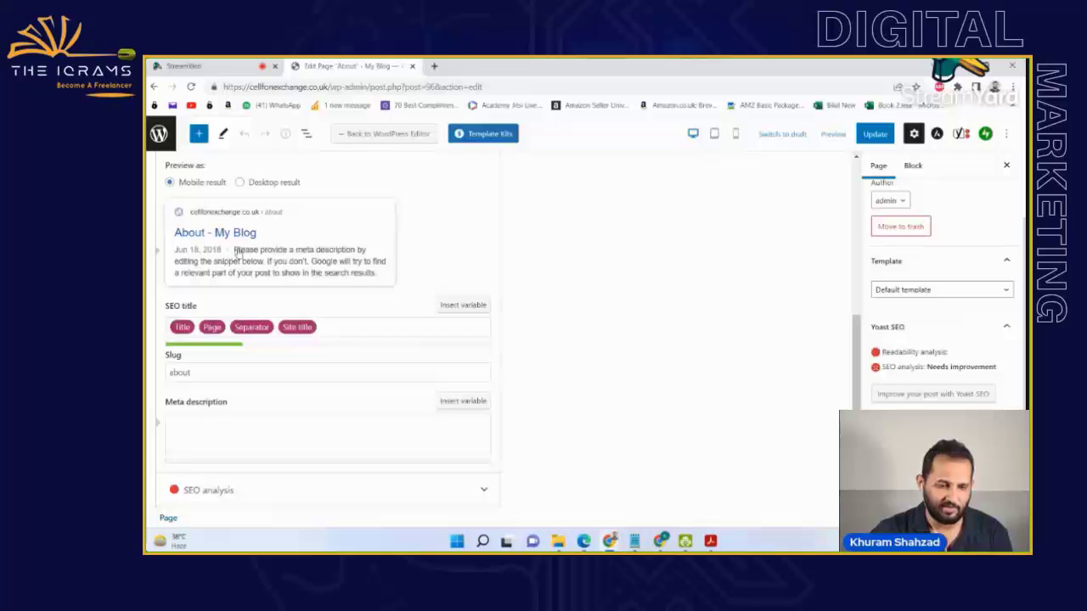
- Open cellfonexchange.co.uk in a new browser tab and go to its About page
{"action": "left_click", "coordinate": [434, 65]}
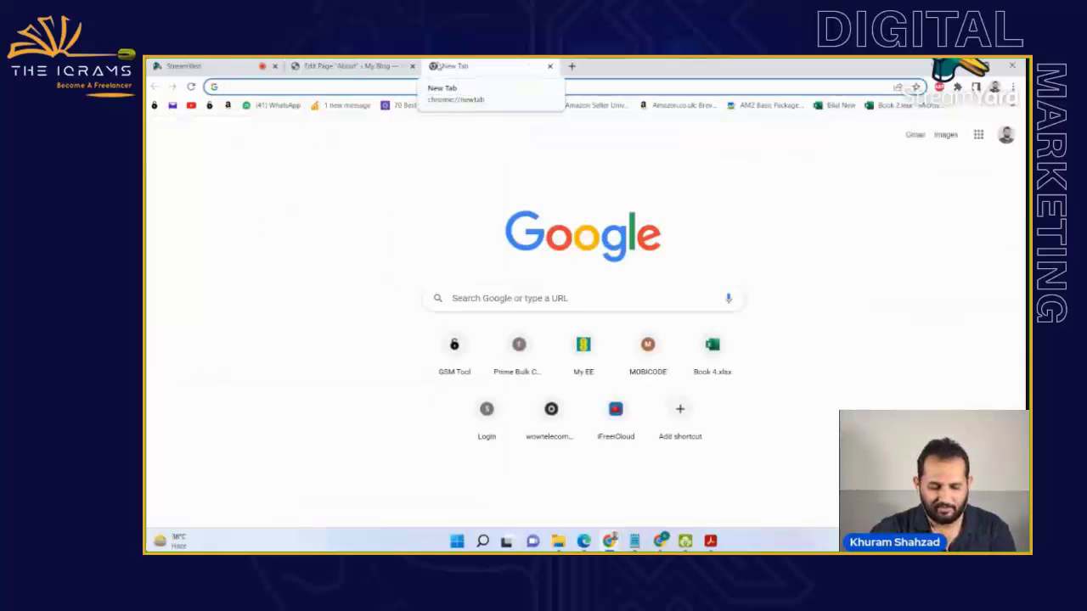
{"action": "type", "text": "cellfonexchange.co.uk"}
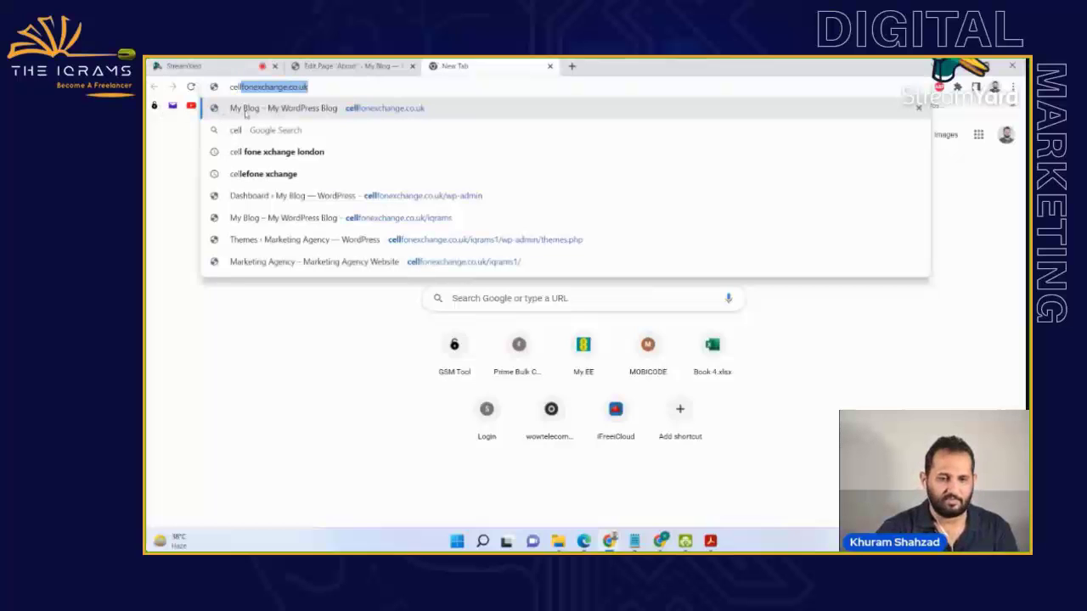
{"action": "left_click", "coordinate": [260, 108]}
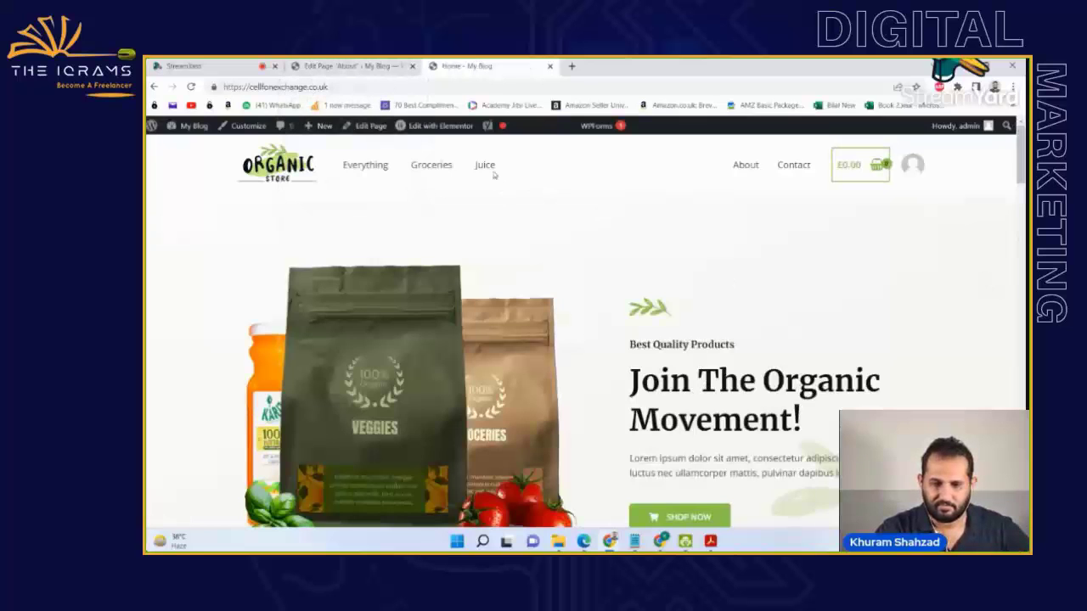
{"action": "left_click", "coordinate": [745, 167]}
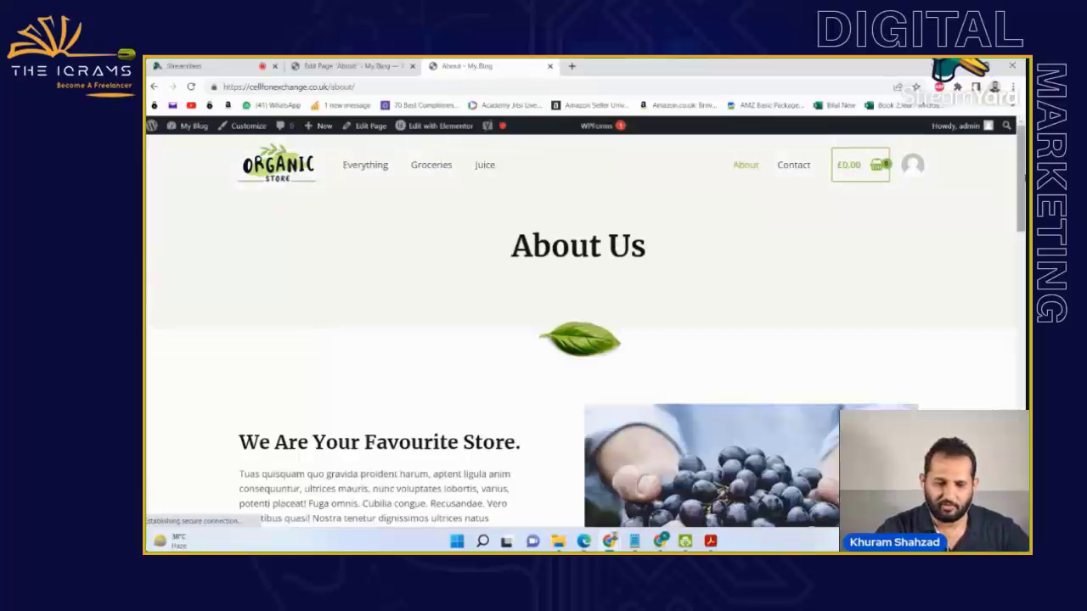
- Copy the product list from "Fresh fruits" to the last "Dried vegetables" on the live About page into that page's Yoast meta description
{"action": "scroll", "coordinate": [1012, 178], "scroll_direction": "down", "scroll_amount": 3}
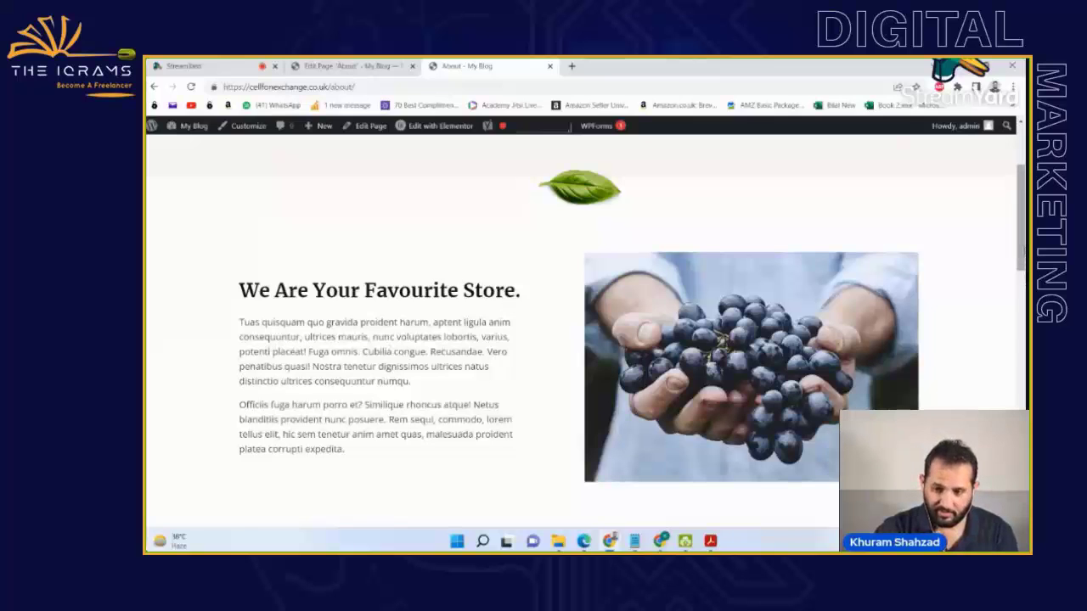
{"action": "scroll", "coordinate": [879, 364], "scroll_direction": "down", "scroll_amount": 3}
{"action": "scroll", "coordinate": [586, 331], "scroll_direction": "down", "scroll_amount": 5}
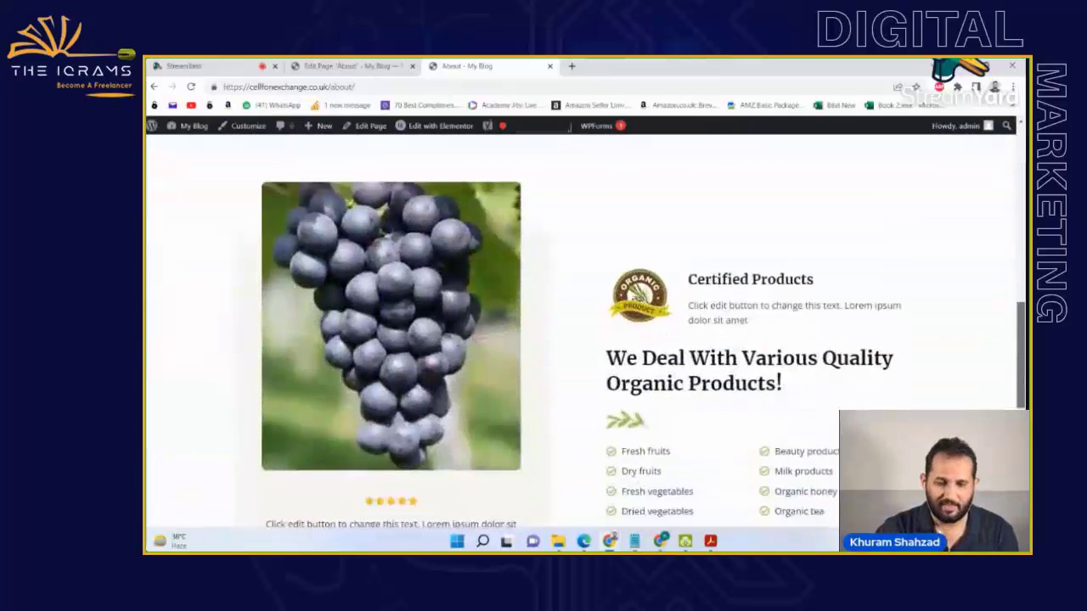
{"action": "scroll", "coordinate": [586, 331], "scroll_direction": "down", "scroll_amount": 3}
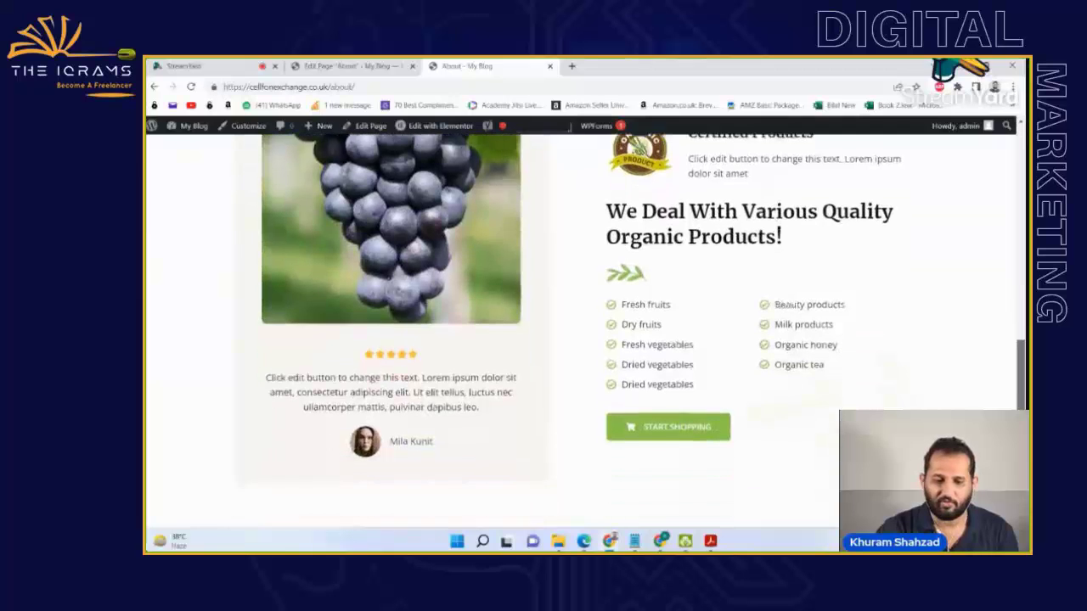
{"action": "scroll", "coordinate": [686, 340], "scroll_direction": "up", "scroll_amount": 1}
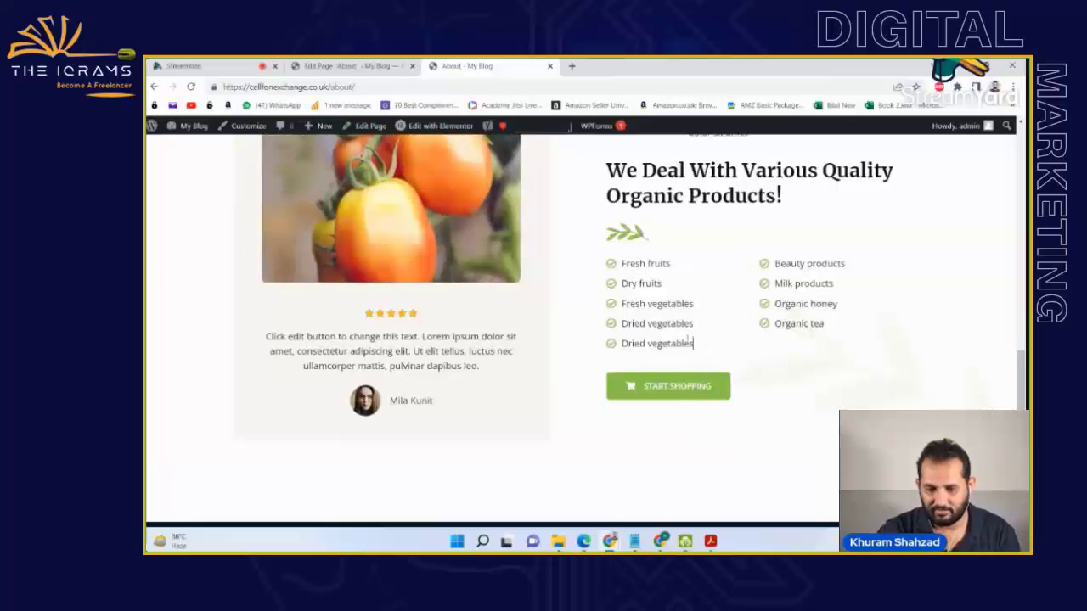
{"action": "left_click_drag", "start_coordinate": [725, 348], "coordinate": [616, 263]}
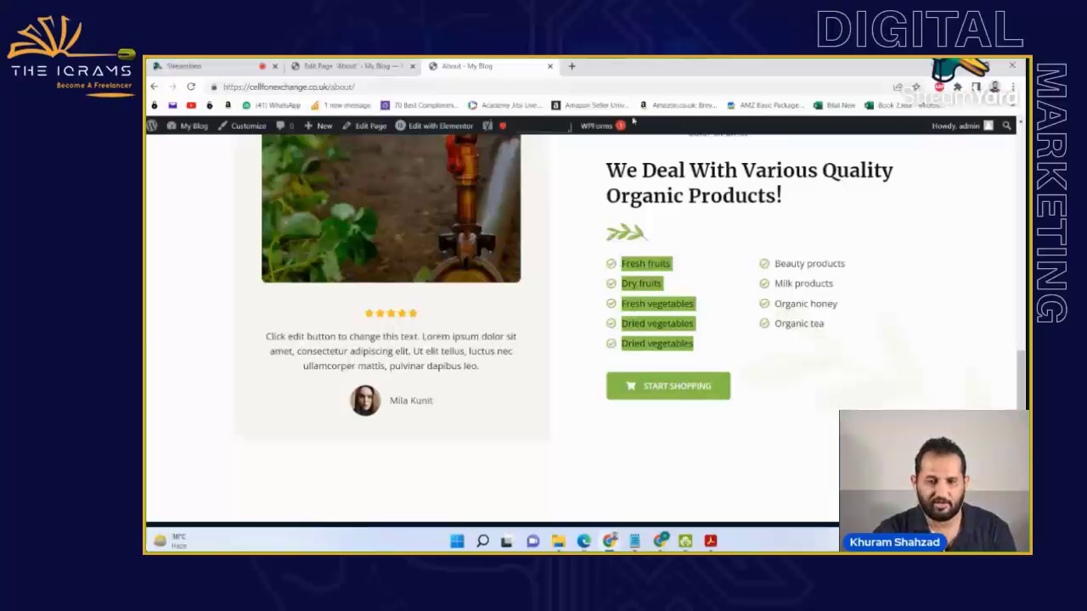
{"action": "left_click", "coordinate": [350, 65]}
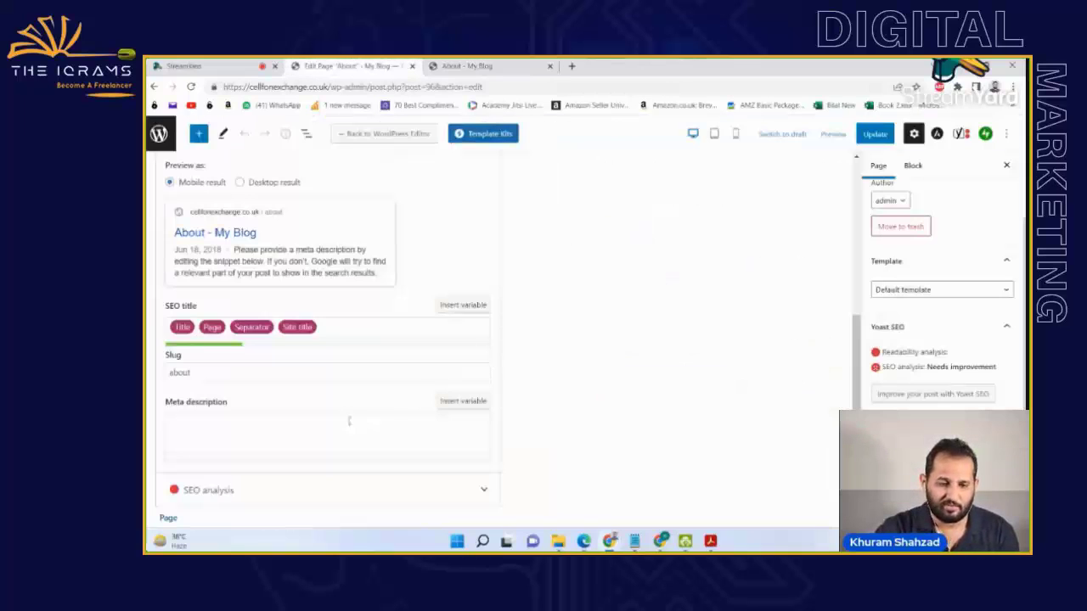
{"action": "left_click", "coordinate": [396, 423]}
{"action": "type", "text": "Fresh fruitsDry fruitsFresh vegetablesDried vegetablesDried vegetables"}
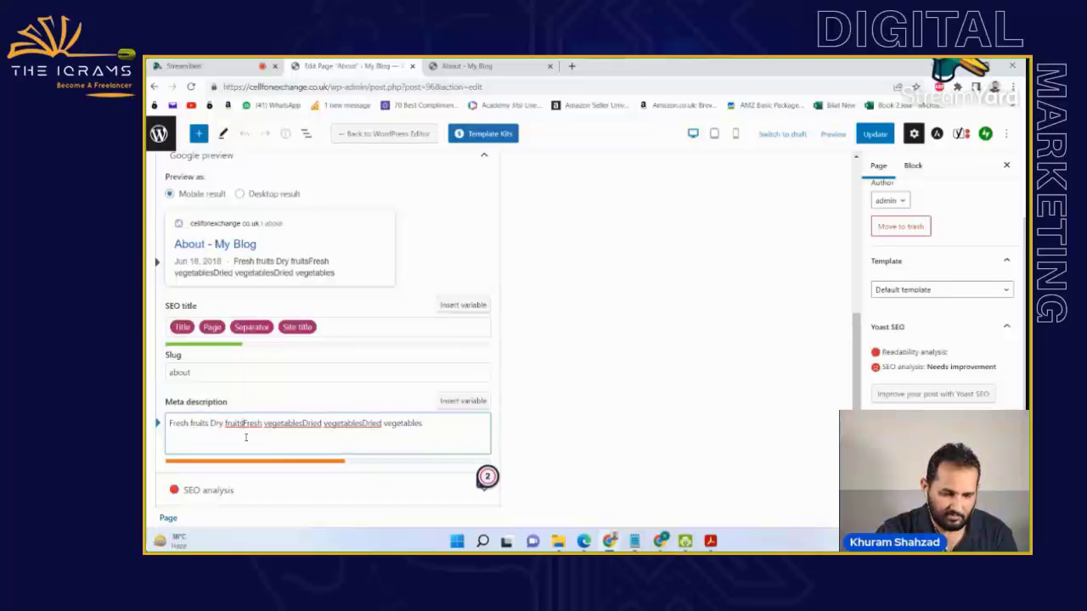
- Separate "Dry fruits" from "Fresh" in the meta description and copy "Dry fruits" into the focus keyphrase
{"action": "left_click", "coordinate": [245, 433]}
{"action": "left_click_drag", "start_coordinate": [243, 424], "coordinate": [210, 423]}
{"action": "key", "text": "ctrl+c"}
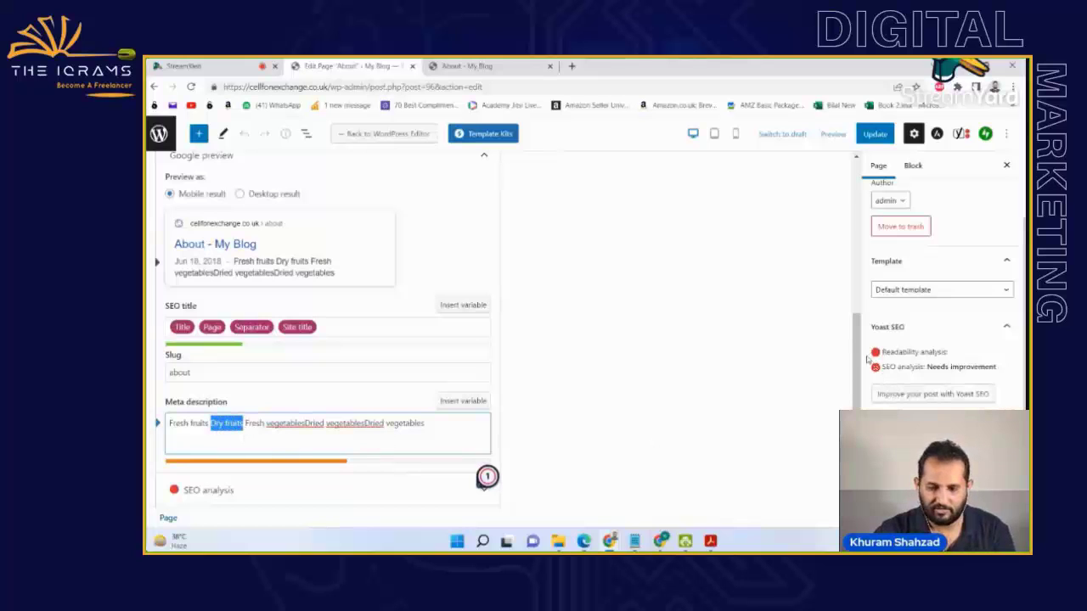
{"action": "left_click_drag", "start_coordinate": [857, 352], "coordinate": [857, 289]}
{"action": "left_click", "coordinate": [286, 272]}
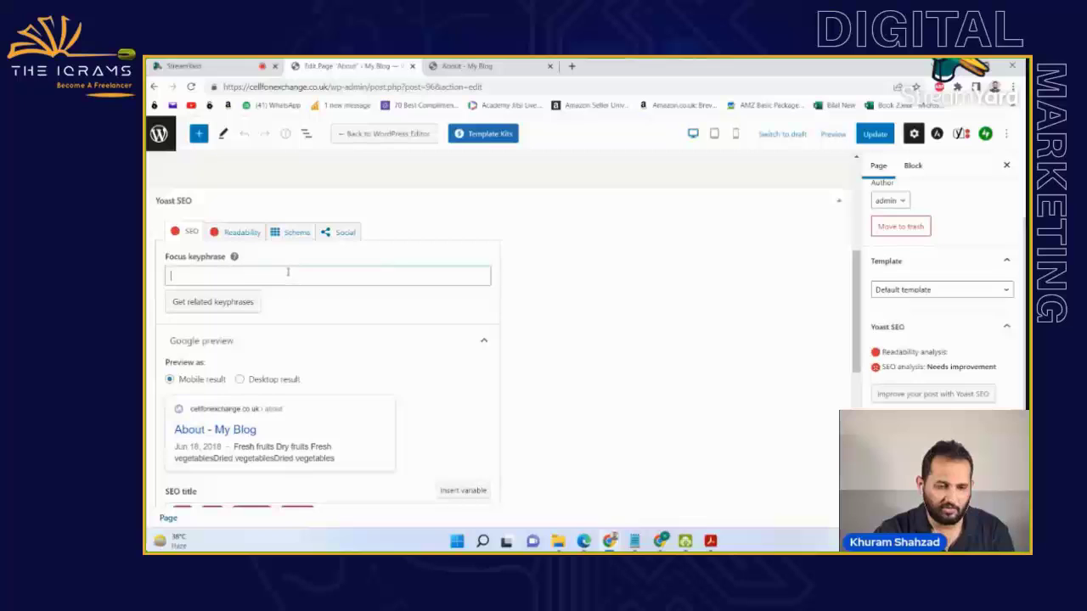
{"action": "key", "text": "ctrl+v"}
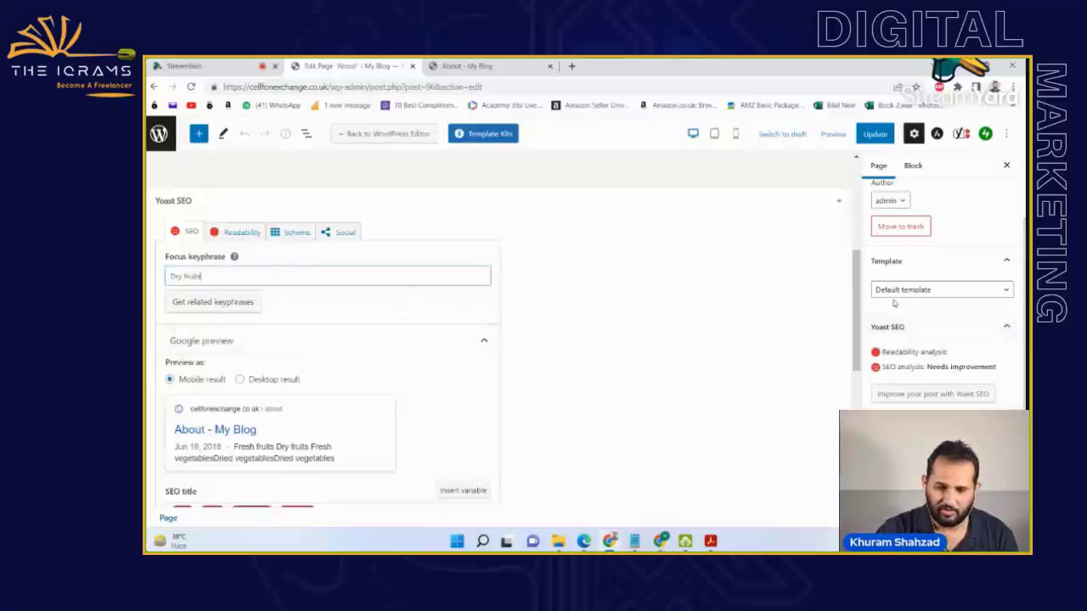
- Expand the SEO analysis for the focus keyphrase, review the listed problems and collapse it again
{"action": "left_click_drag", "start_coordinate": [857, 276], "coordinate": [859, 338]}
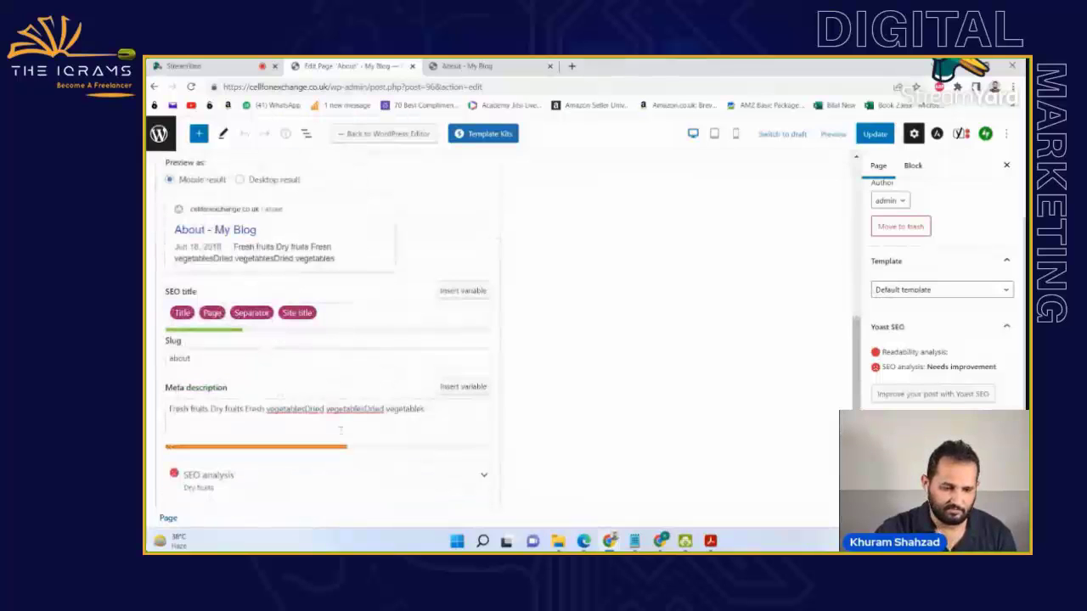
{"action": "left_click_drag", "start_coordinate": [857, 368], "coordinate": [857, 429]}
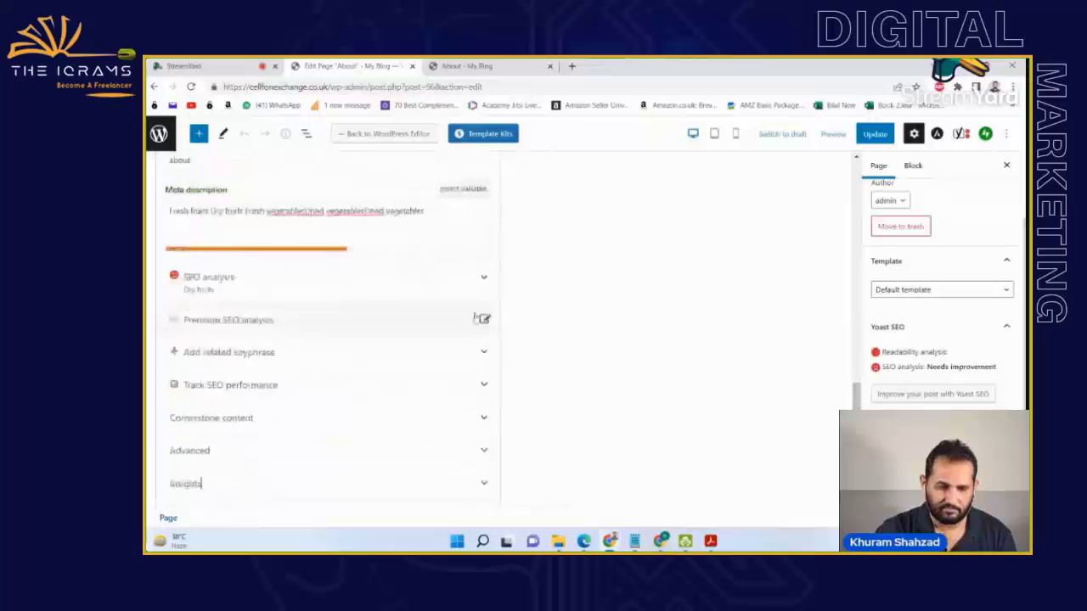
{"action": "left_click", "coordinate": [487, 283]}
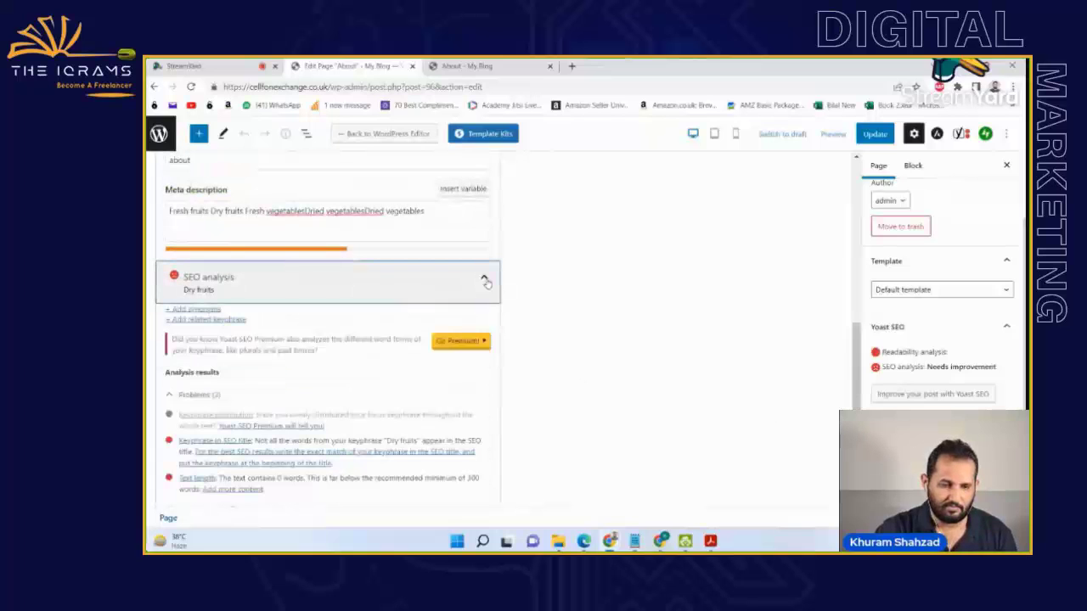
{"action": "left_click", "coordinate": [482, 281]}
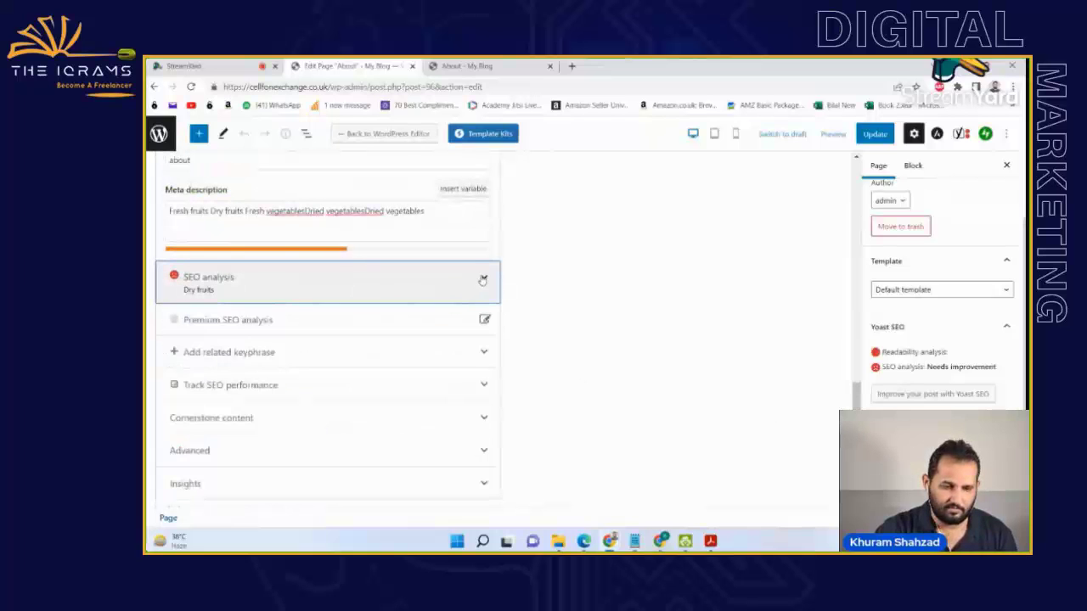
{"action": "left_click", "coordinate": [481, 284]}
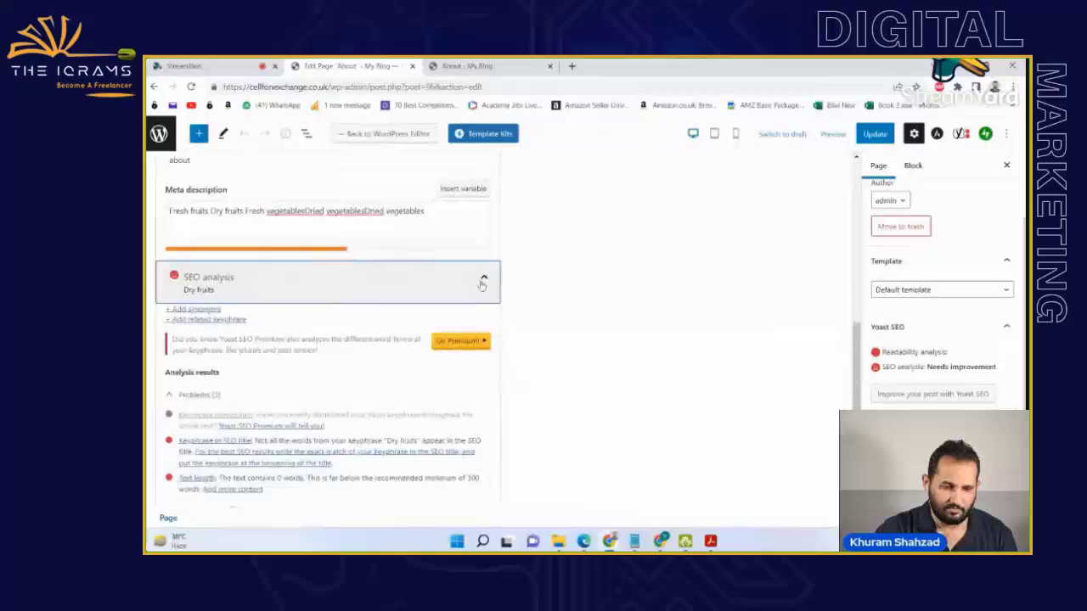
{"action": "left_click", "coordinate": [852, 352]}
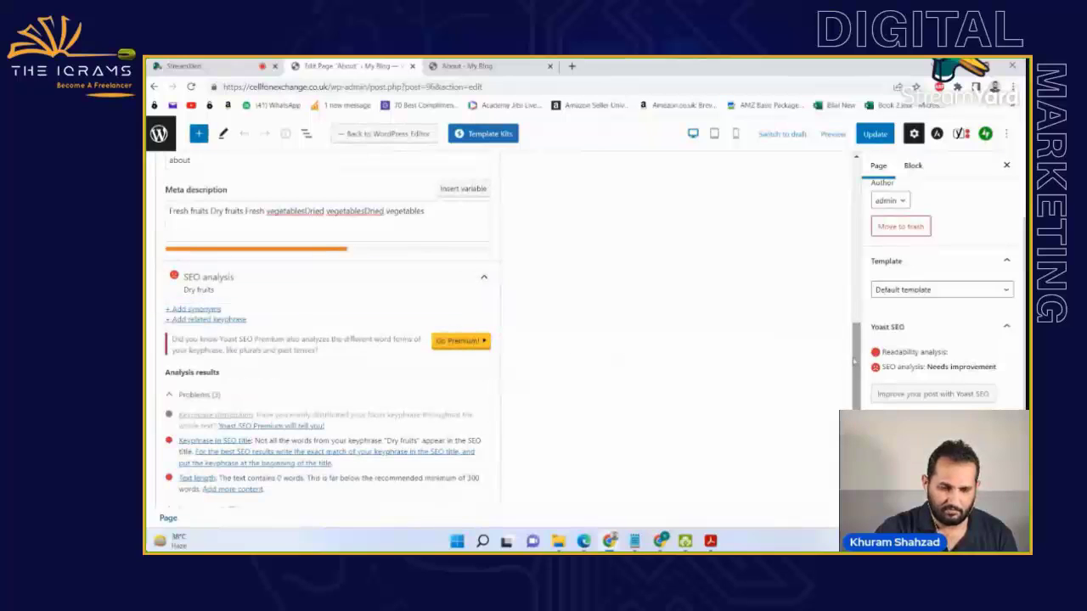
{"action": "left_click", "coordinate": [483, 278]}
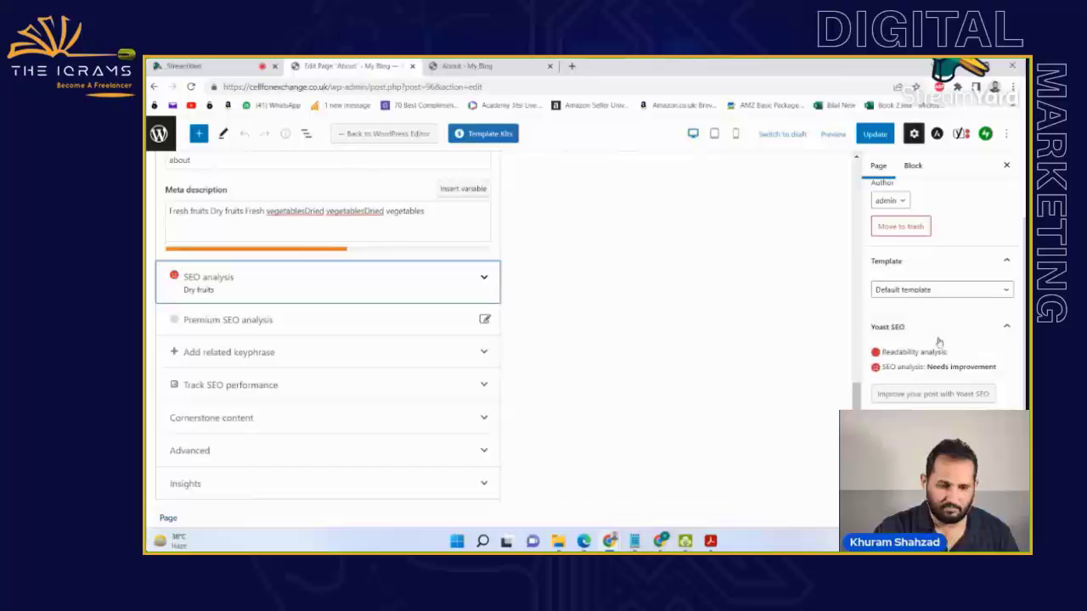
{"action": "left_click", "coordinate": [859, 395]}
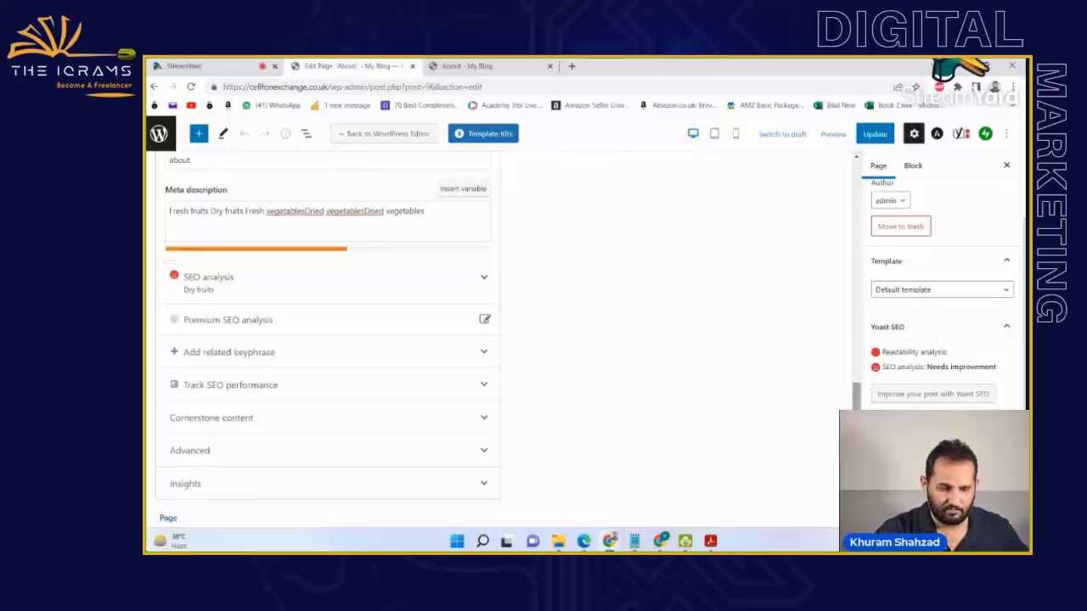
- Insert the missing spaces before both occurrences of "Dried" in the meta description
{"action": "mouse_move", "coordinate": [858, 426]}
{"action": "left_mouse_down"}
{"action": "mouse_move", "coordinate": [861, 210]}
{"action": "mouse_move", "coordinate": [860, 406]}
{"action": "left_mouse_up"}
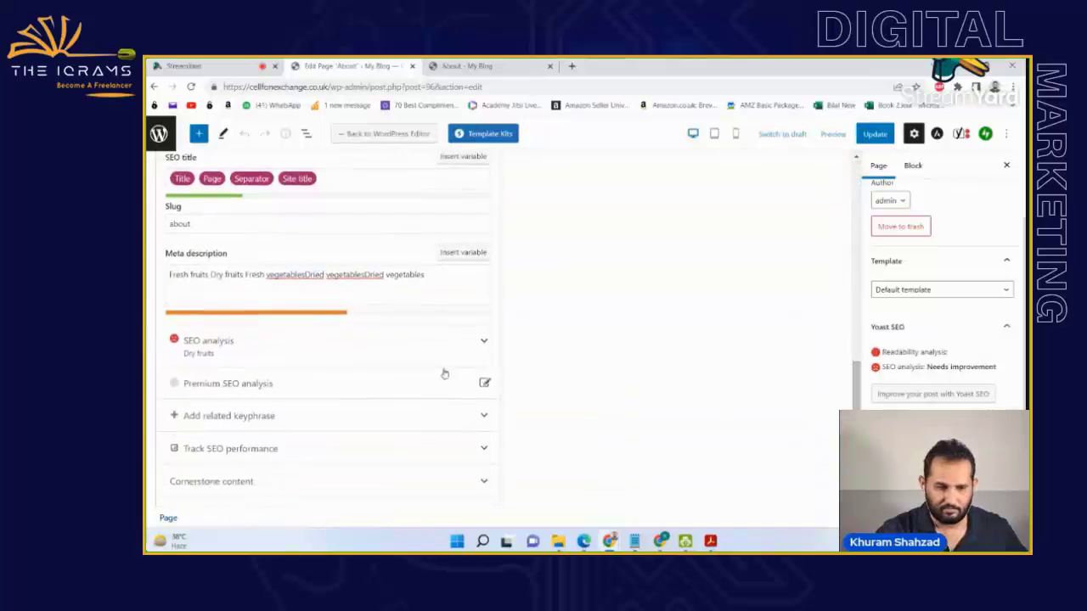
{"action": "left_click", "coordinate": [303, 275]}
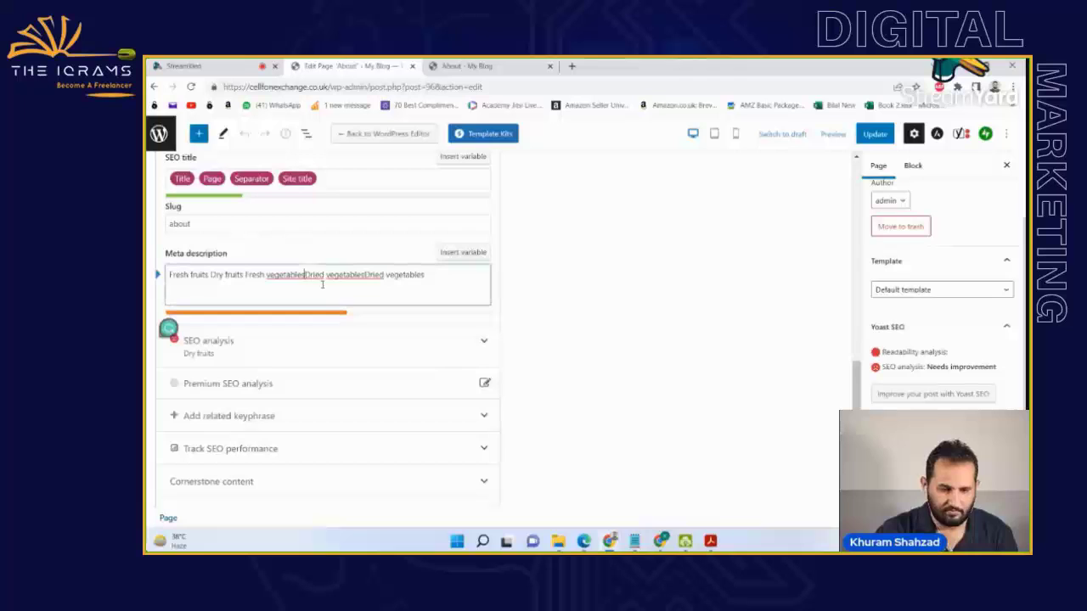
{"action": "left_click", "coordinate": [367, 275]}
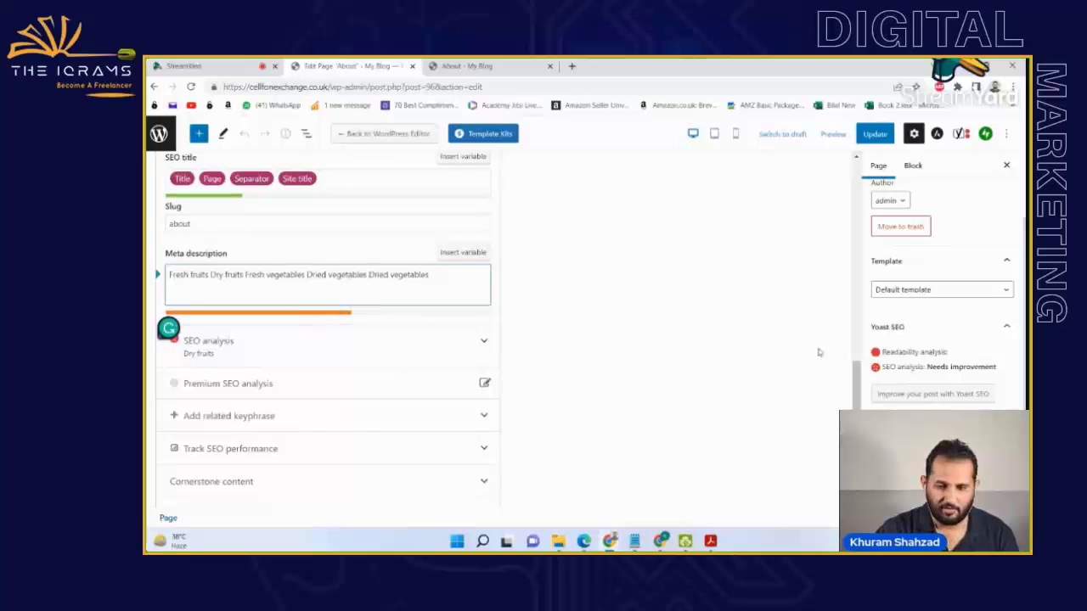
- Check the Google preview against the focus keyphrase and meta description, and expand the SEO analysis results
{"action": "scroll", "coordinate": [330, 415], "scroll_direction": "up", "scroll_amount": 2}
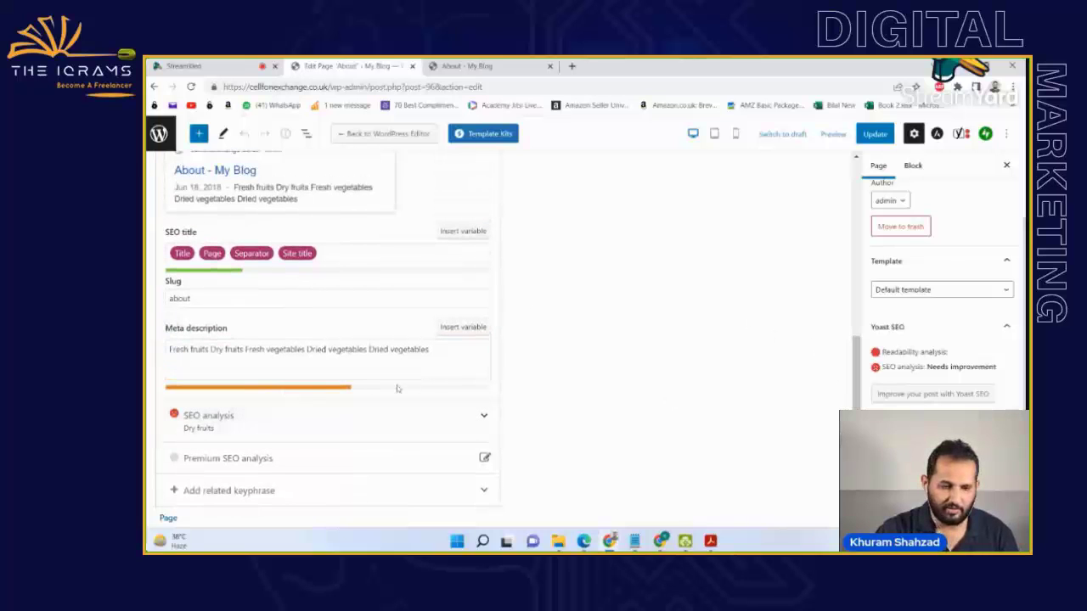
{"action": "left_click", "coordinate": [459, 356]}
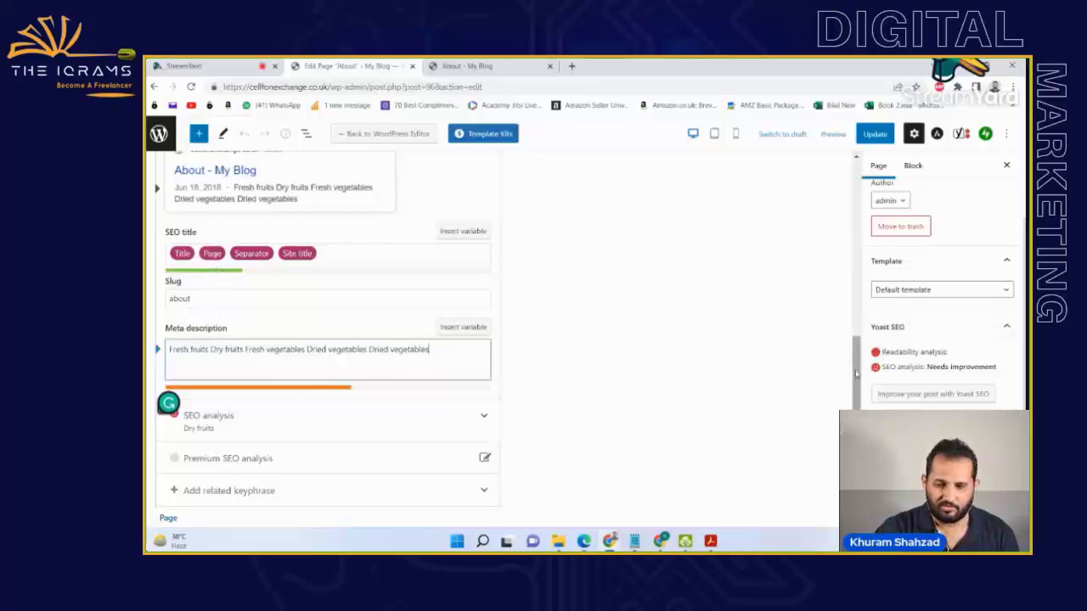
{"action": "left_click_drag", "start_coordinate": [859, 373], "coordinate": [859, 302]}
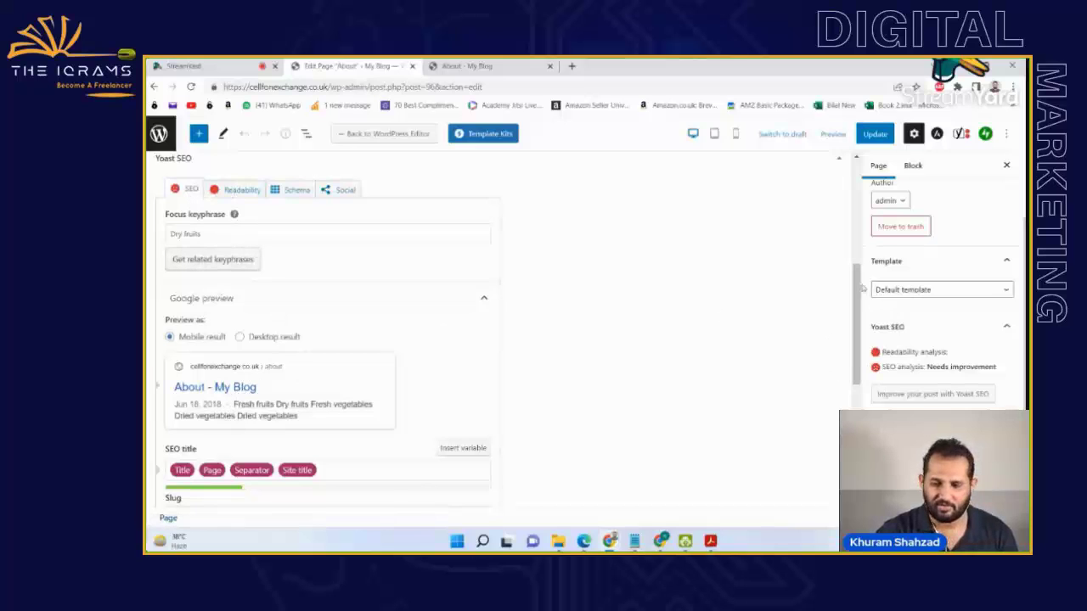
{"action": "left_click_drag", "start_coordinate": [862, 289], "coordinate": [861, 359]}
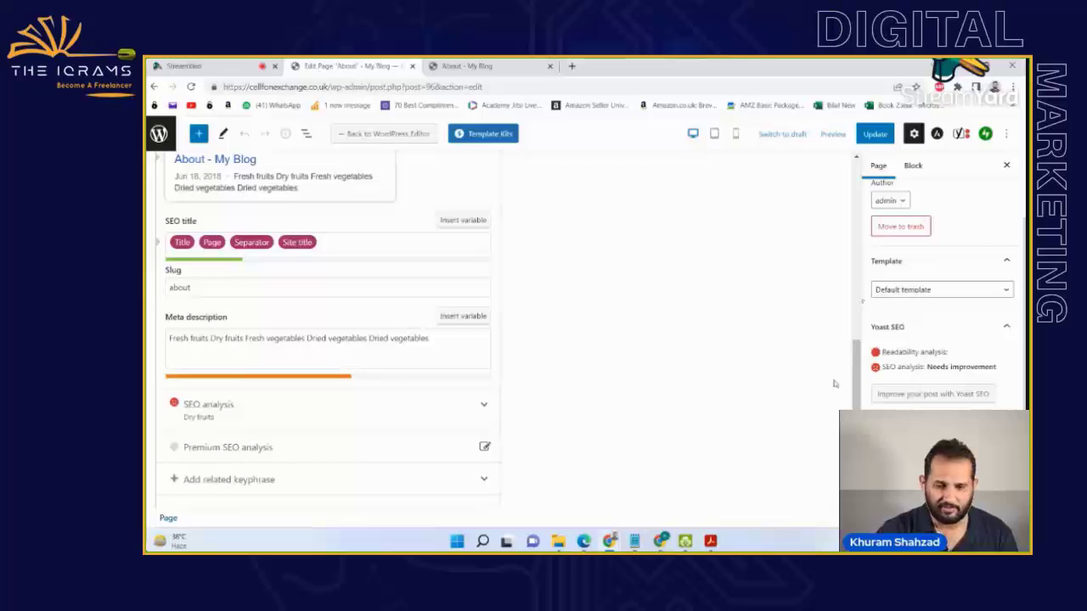
{"action": "scroll", "coordinate": [495, 304], "scroll_direction": "down", "scroll_amount": 3}
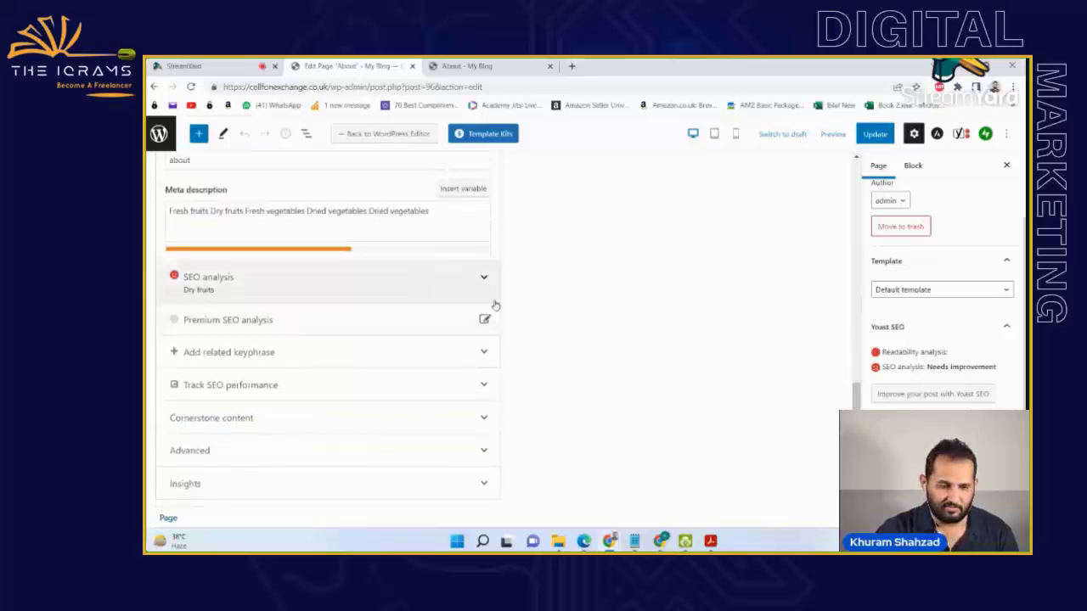
{"action": "left_click", "coordinate": [482, 280]}
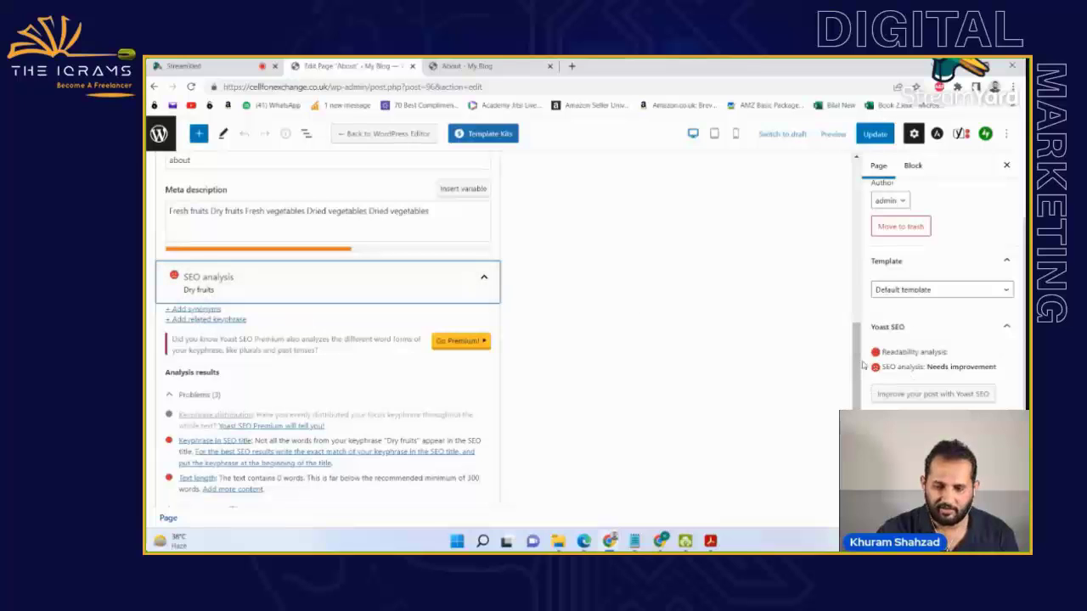
- Change the focus keyphrase to "We Sale Best Dry fruits" and copy it for use in the meta description
{"action": "left_click_drag", "start_coordinate": [862, 365], "coordinate": [859, 246]}
{"action": "left_click", "coordinate": [227, 326]}
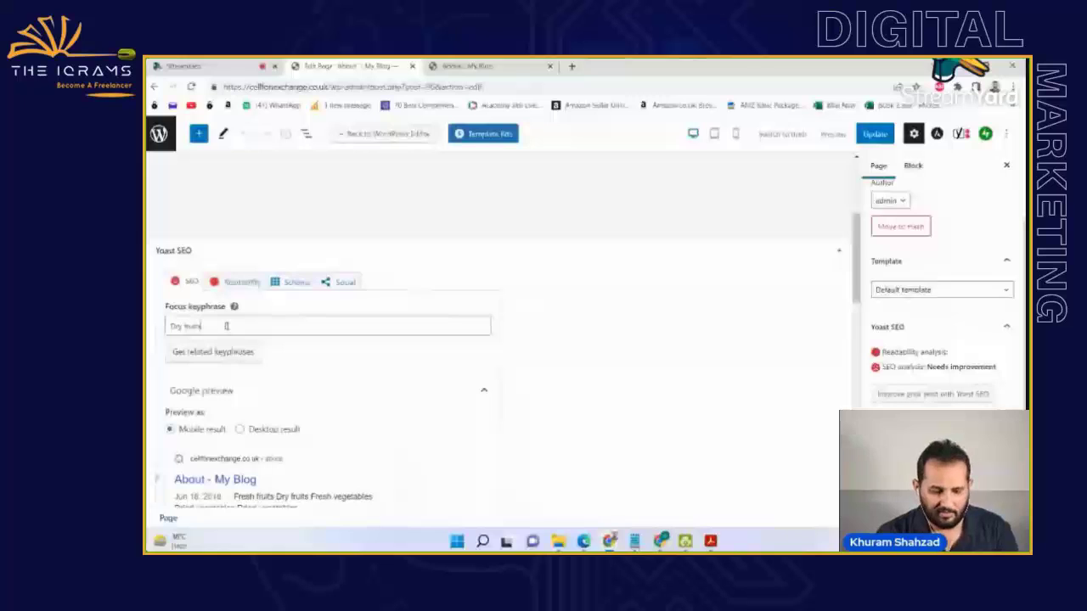
{"action": "type", "text": "Bu "}
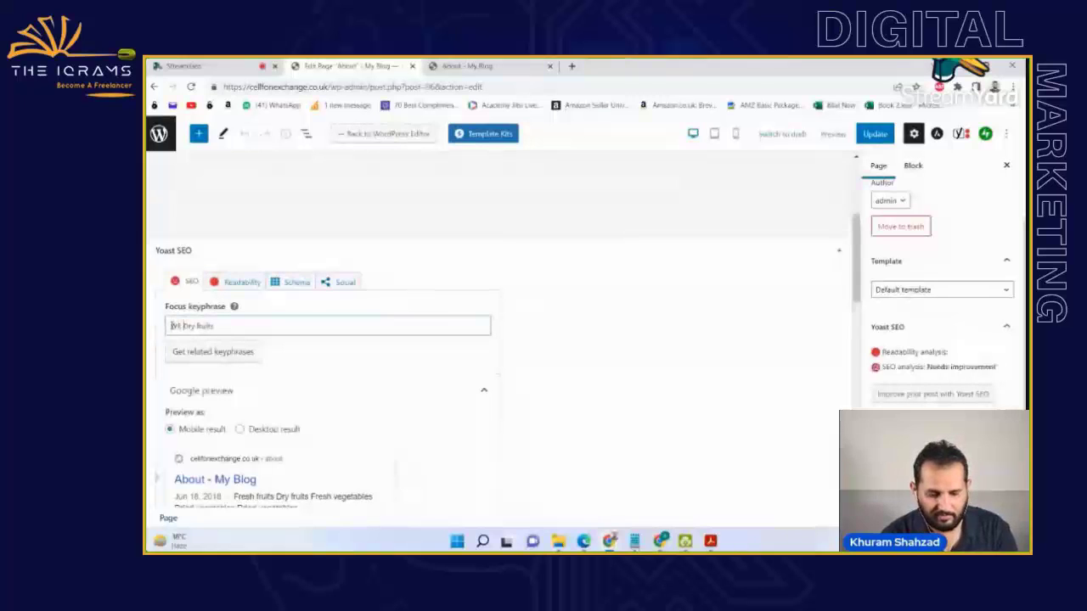
{"action": "type", "text": "y"}
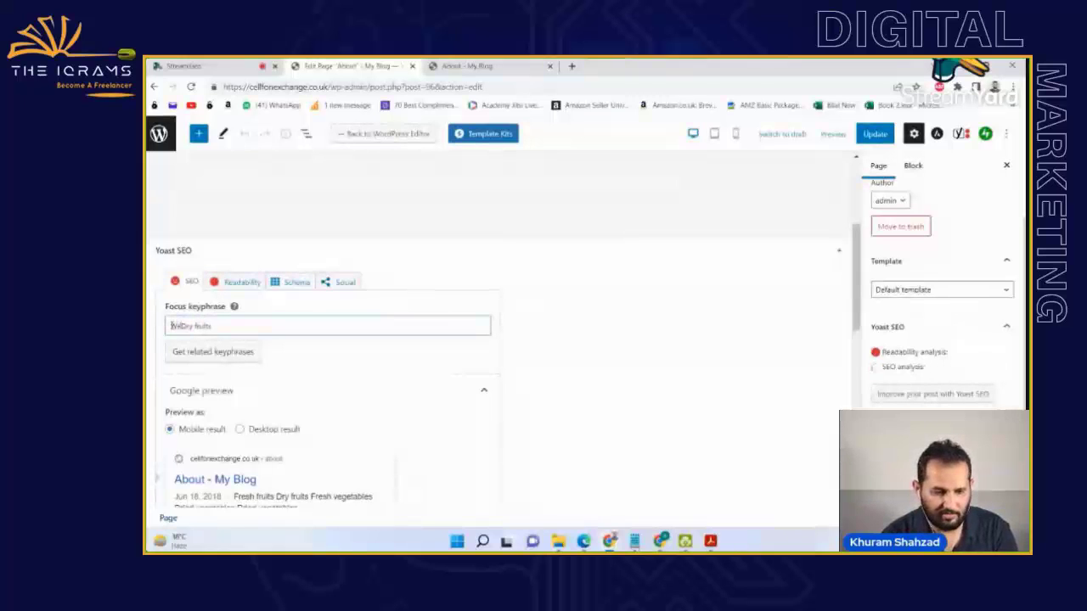
{"action": "type", "text": "Sale "}
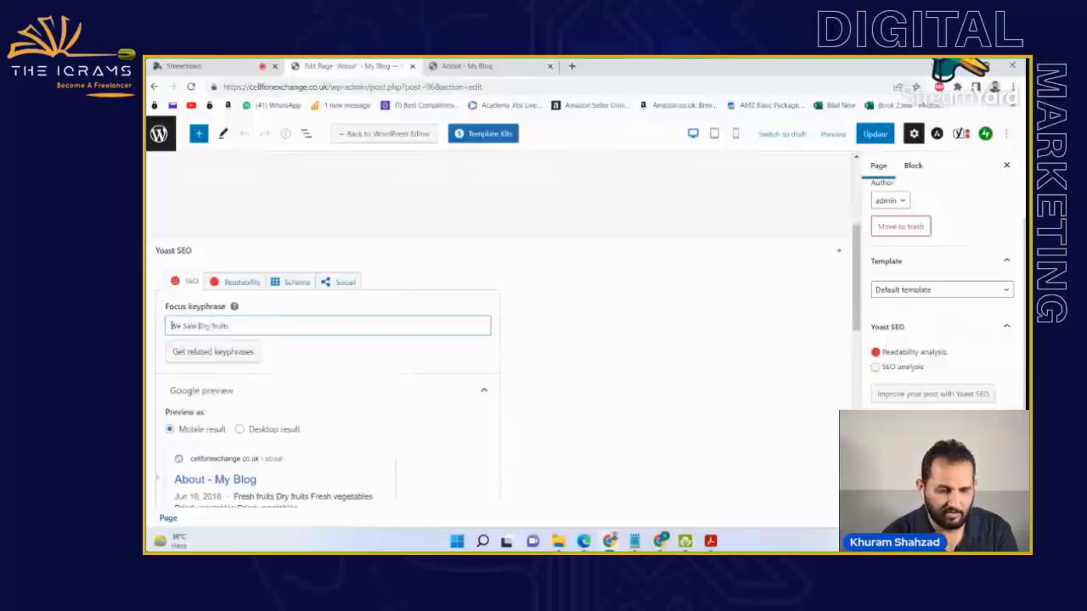
{"action": "type", "text": "Best"}
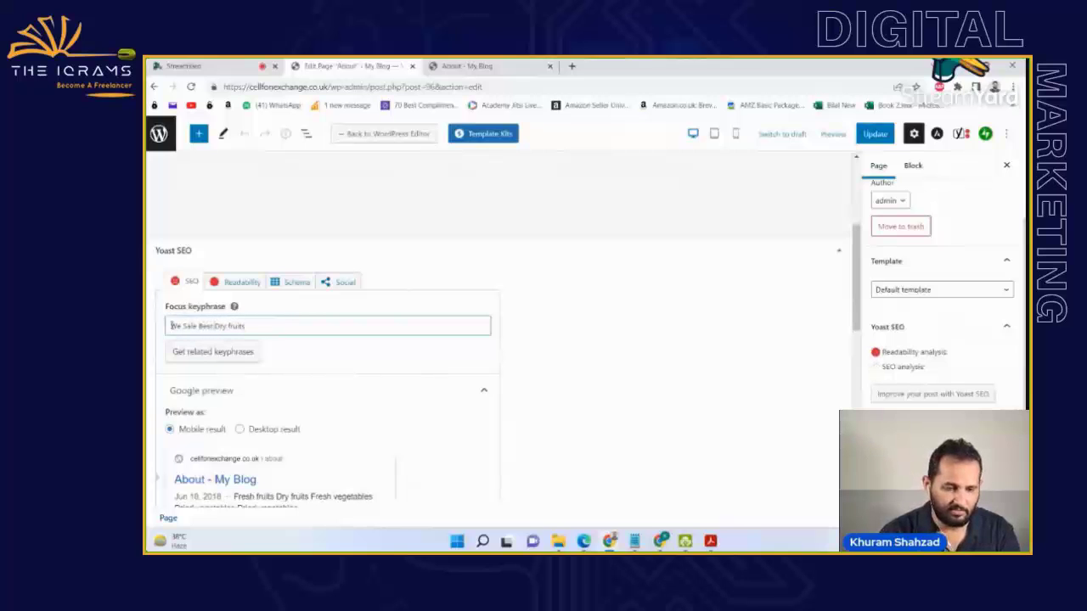
{"action": "left_click_drag", "start_coordinate": [279, 329], "coordinate": [157, 332]}
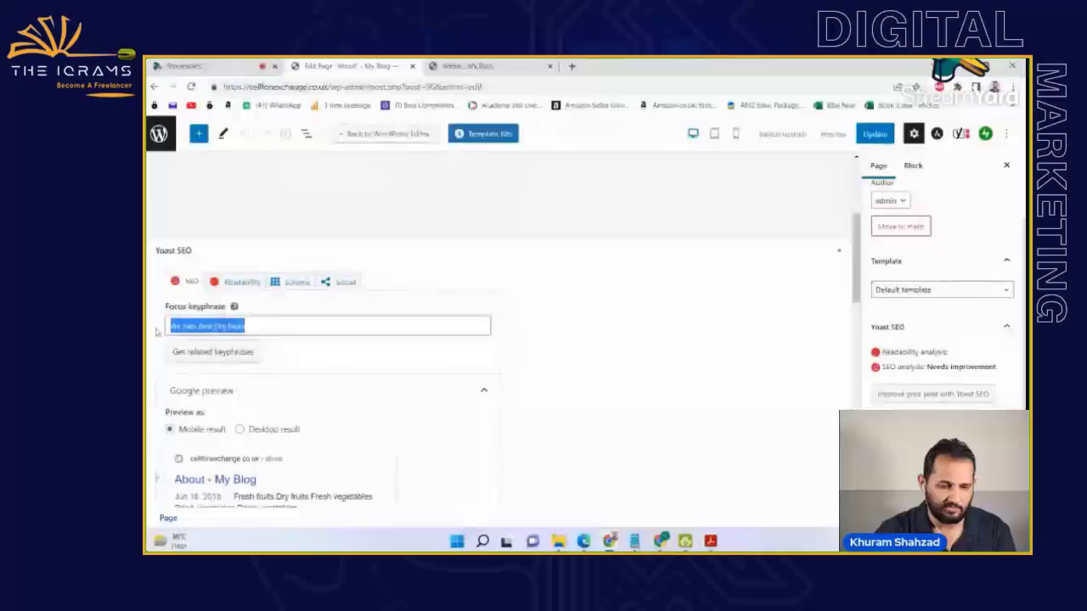
{"action": "left_click_drag", "start_coordinate": [856, 279], "coordinate": [857, 370]}
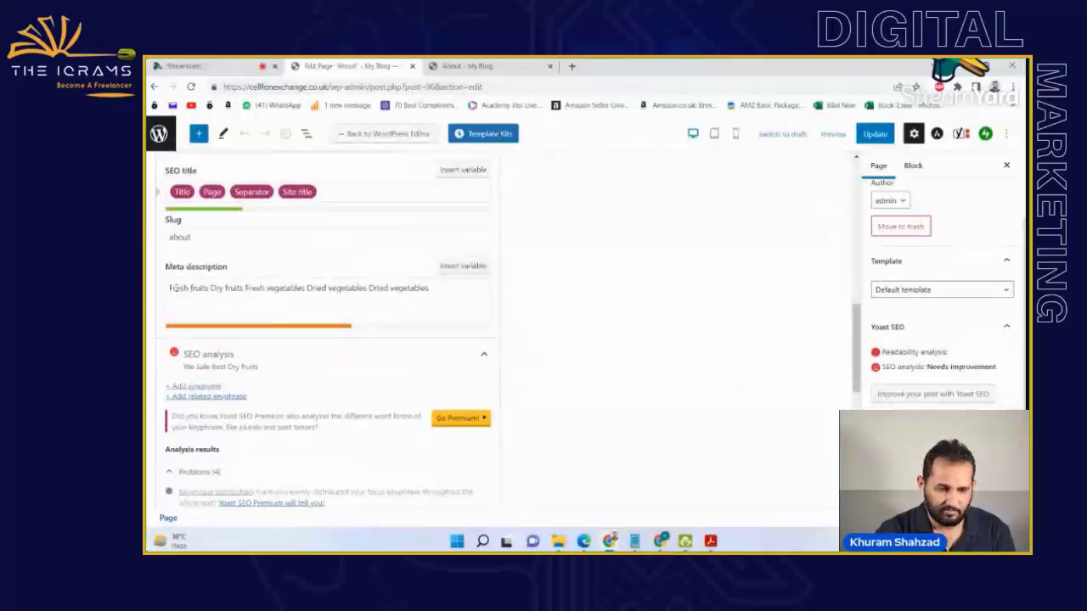
{"action": "left_click", "coordinate": [210, 291]}
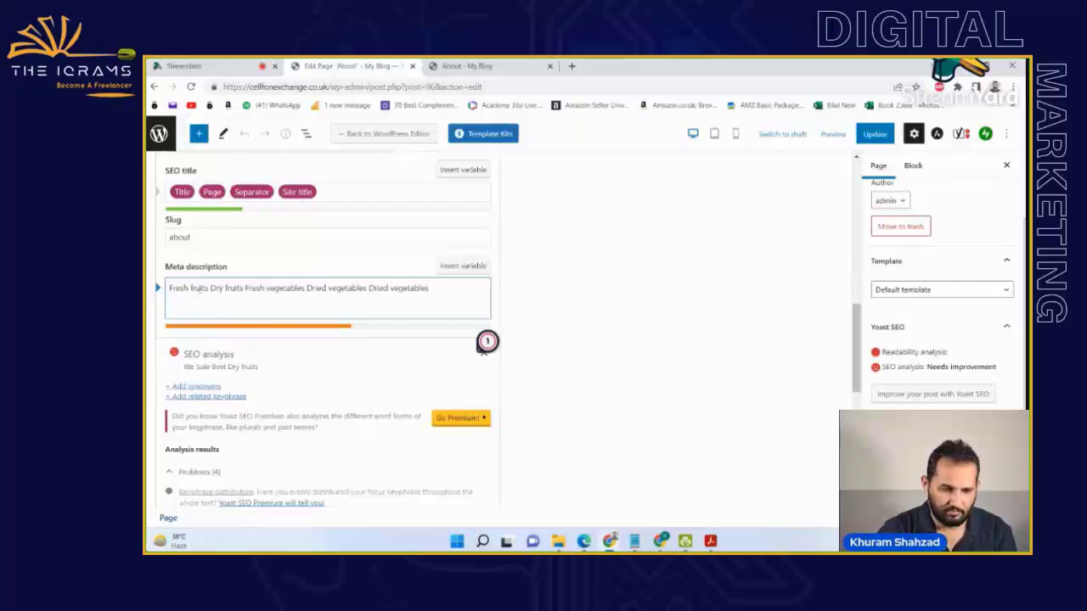
{"action": "left_click", "coordinate": [204, 405]}
{"action": "left_click", "coordinate": [217, 396]}
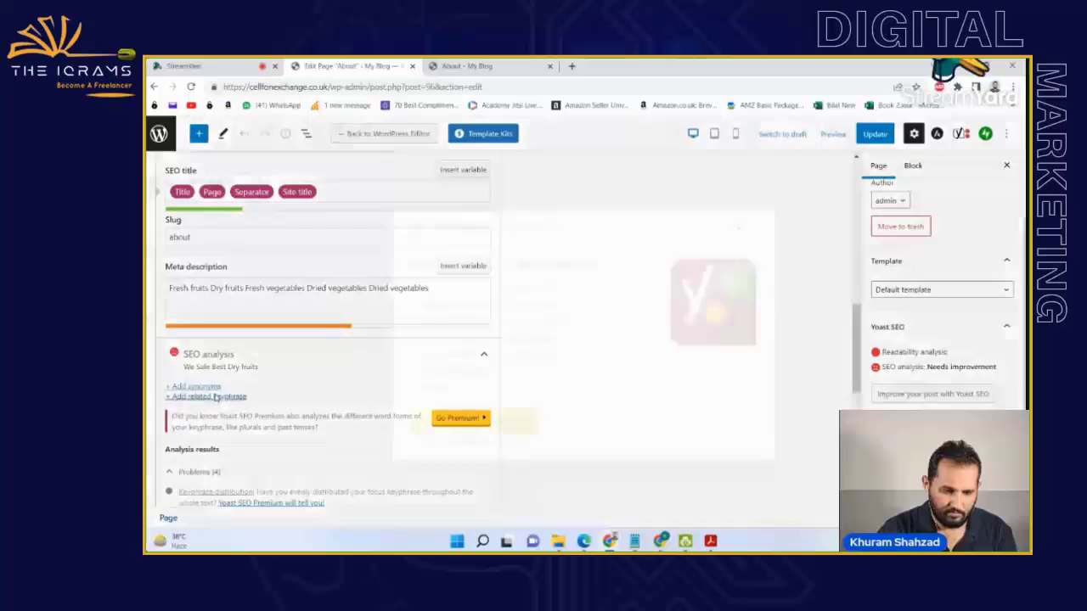
{"action": "left_click", "coordinate": [738, 214]}
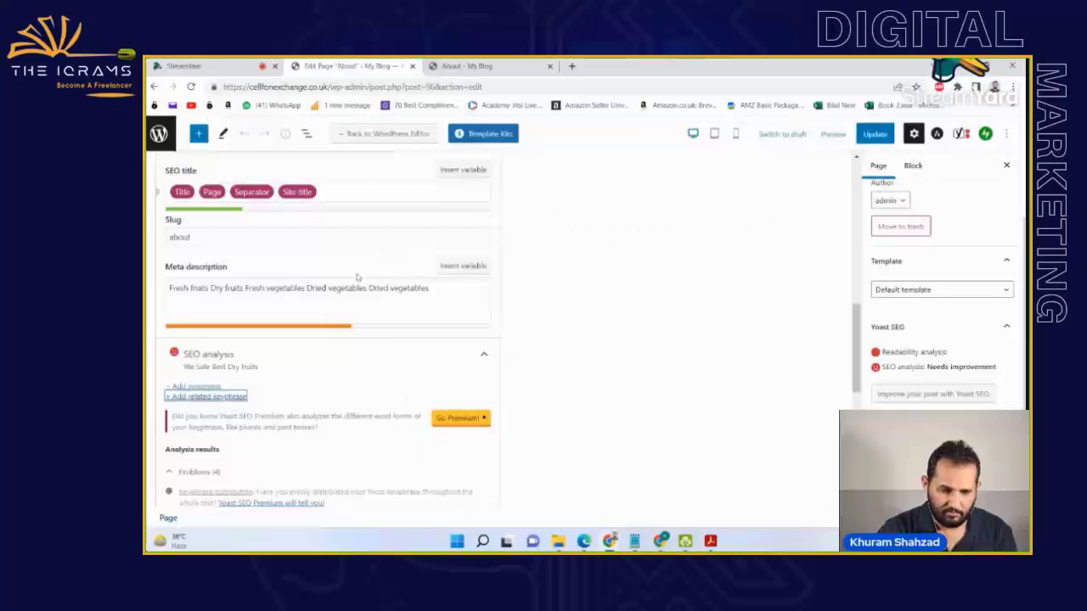
- Add "We Sale Best Dry fruits." at the start of the meta description and delete "Dry fruits" from the product list after it
{"action": "left_click", "coordinate": [433, 287]}
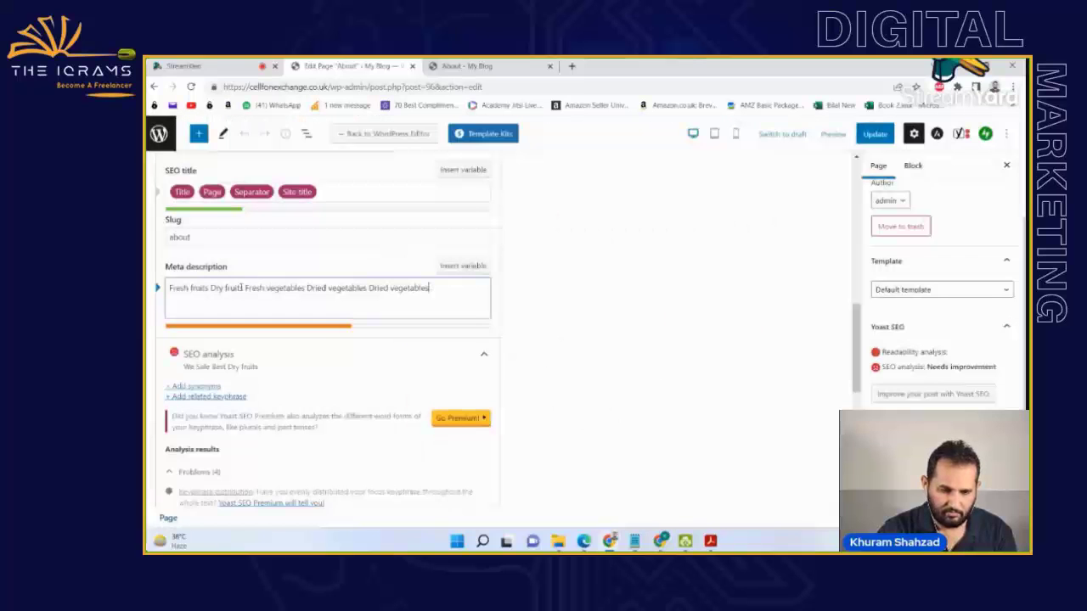
{"action": "left_click", "coordinate": [169, 289]}
{"action": "type", "text": "We Sale Best Dry fruits"}
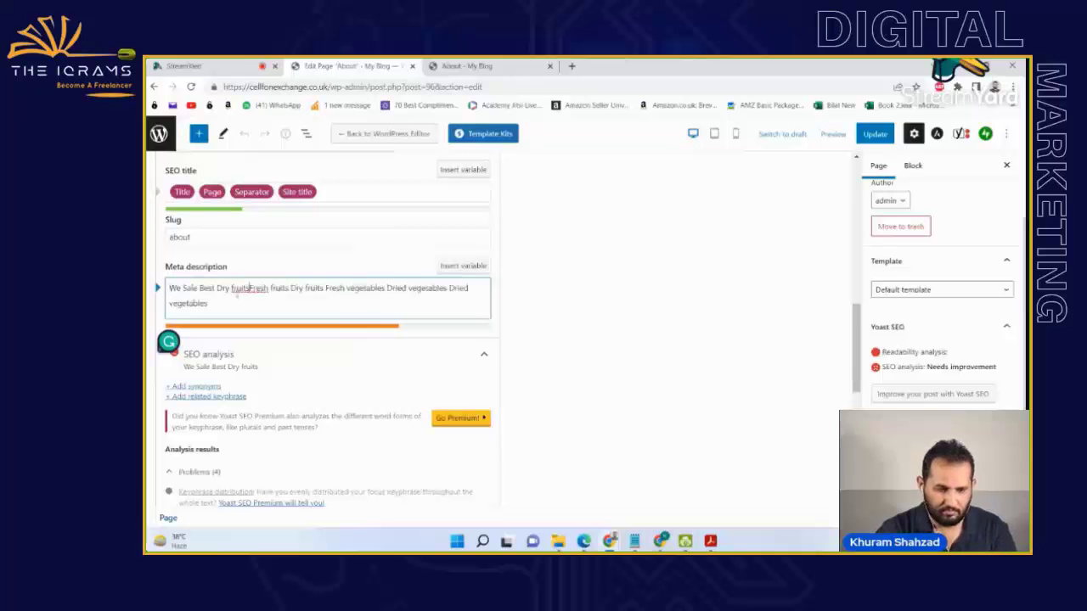
{"action": "type", "text": "."}
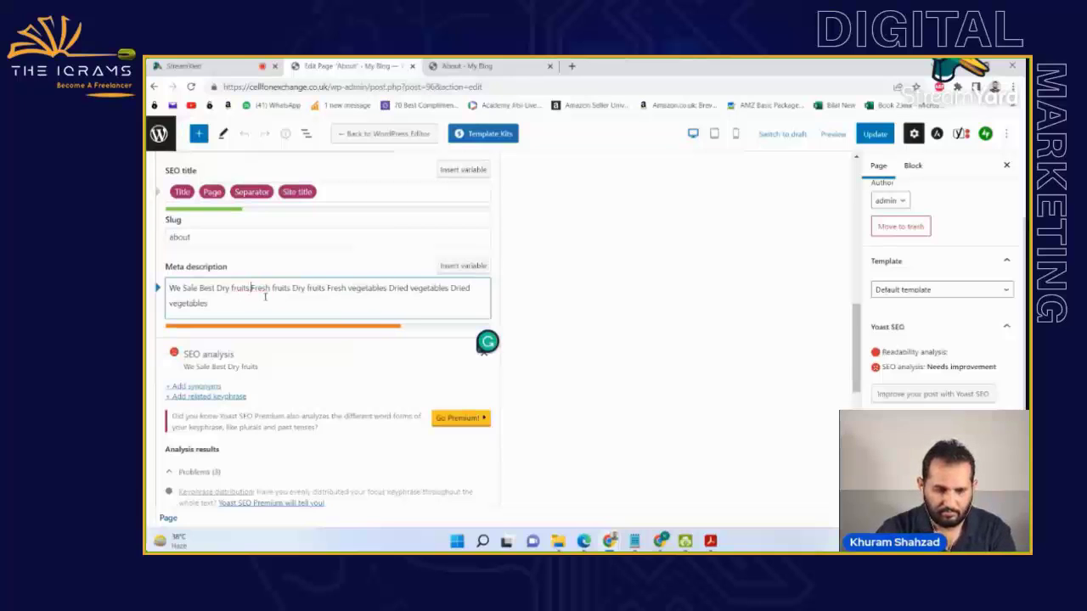
{"action": "left_click_drag", "start_coordinate": [329, 289], "coordinate": [291, 289]}
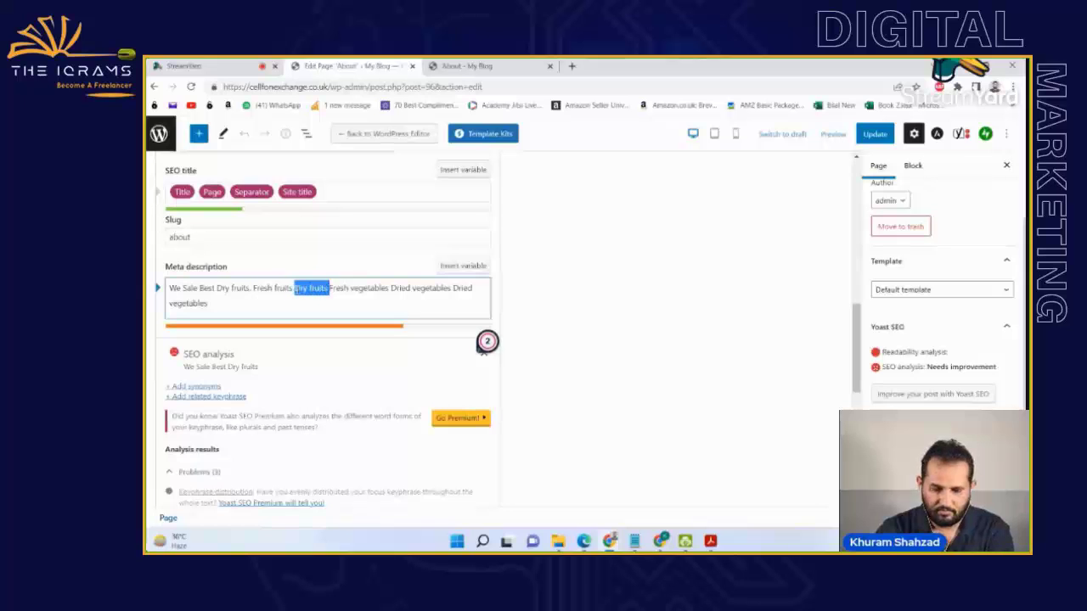
{"action": "key", "text": "BackSpace"}
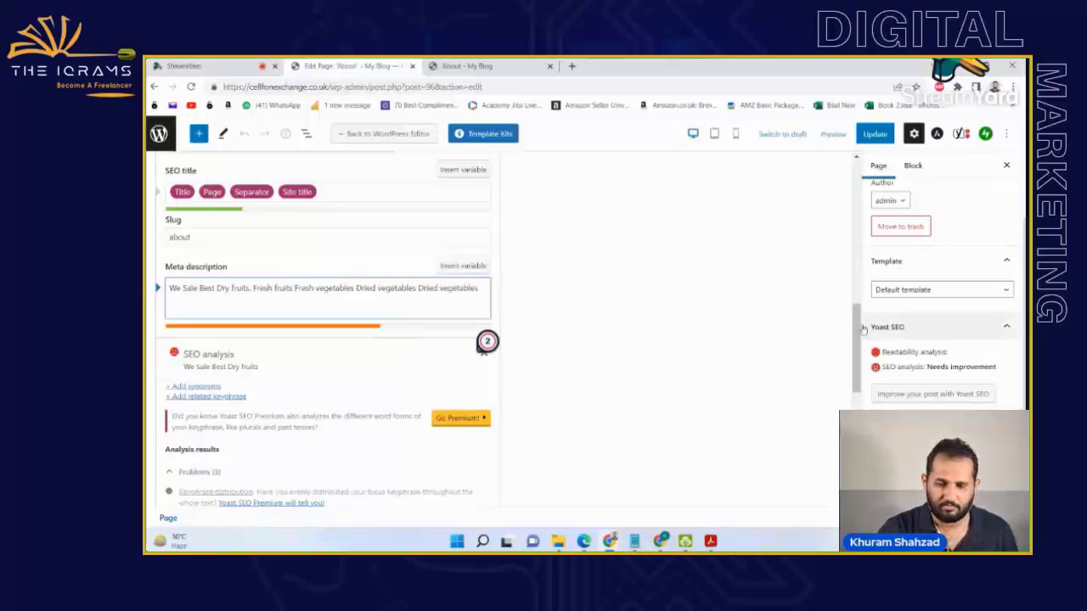
- Review the About page's SEO and readability analysis results, and update the page to save the new keyphrase and meta description
{"action": "scroll", "coordinate": [858, 355], "scroll_direction": "down", "scroll_amount": 2}
{"action": "scroll", "coordinate": [857, 354], "scroll_direction": "down", "scroll_amount": 4}
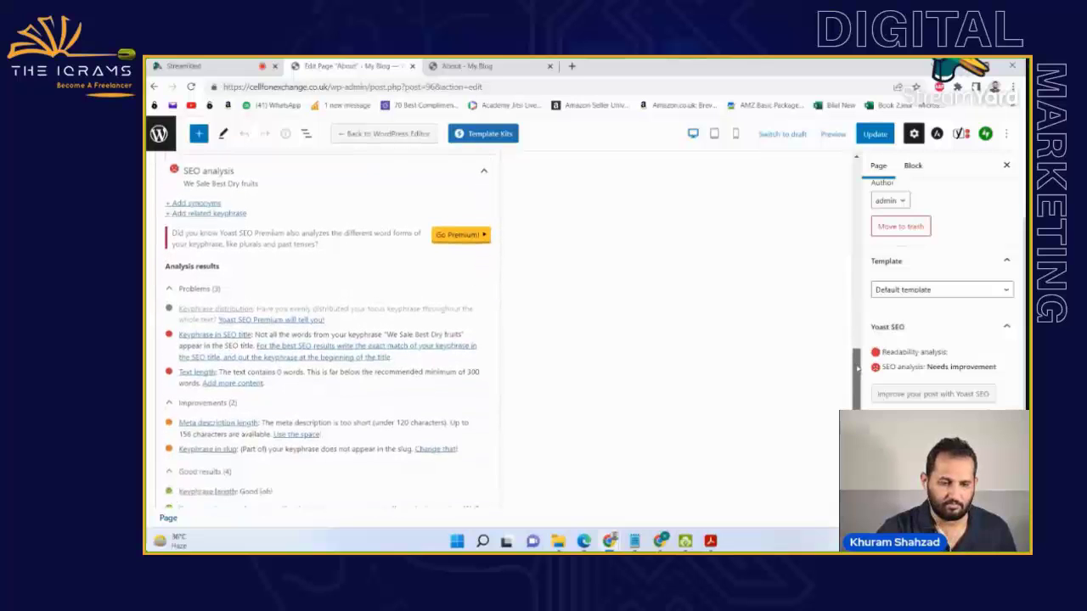
{"action": "left_click_drag", "start_coordinate": [857, 418], "coordinate": [859, 176]}
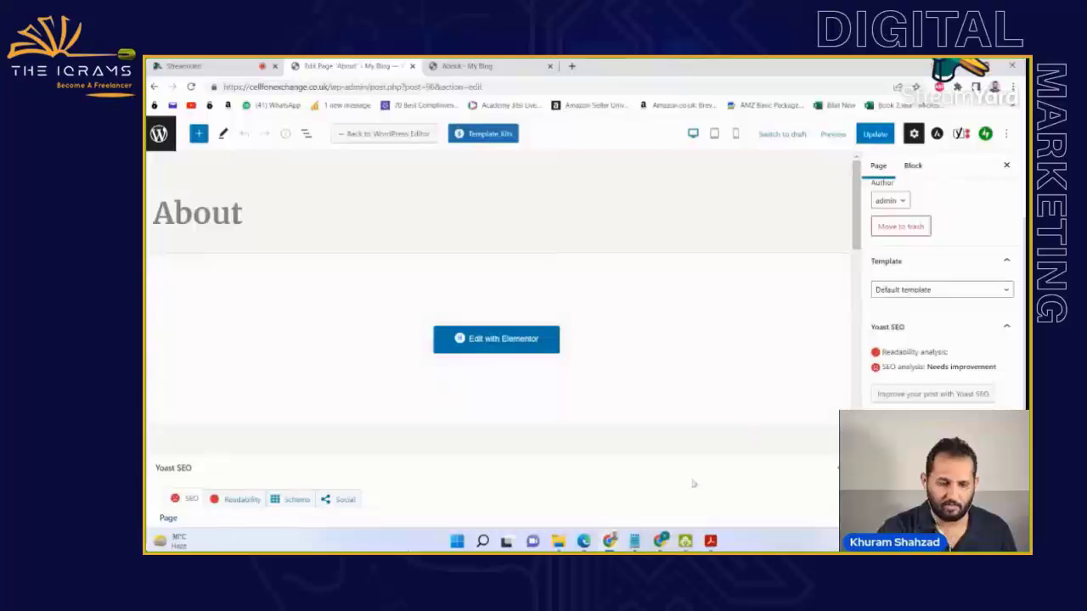
{"action": "left_click", "coordinate": [238, 500]}
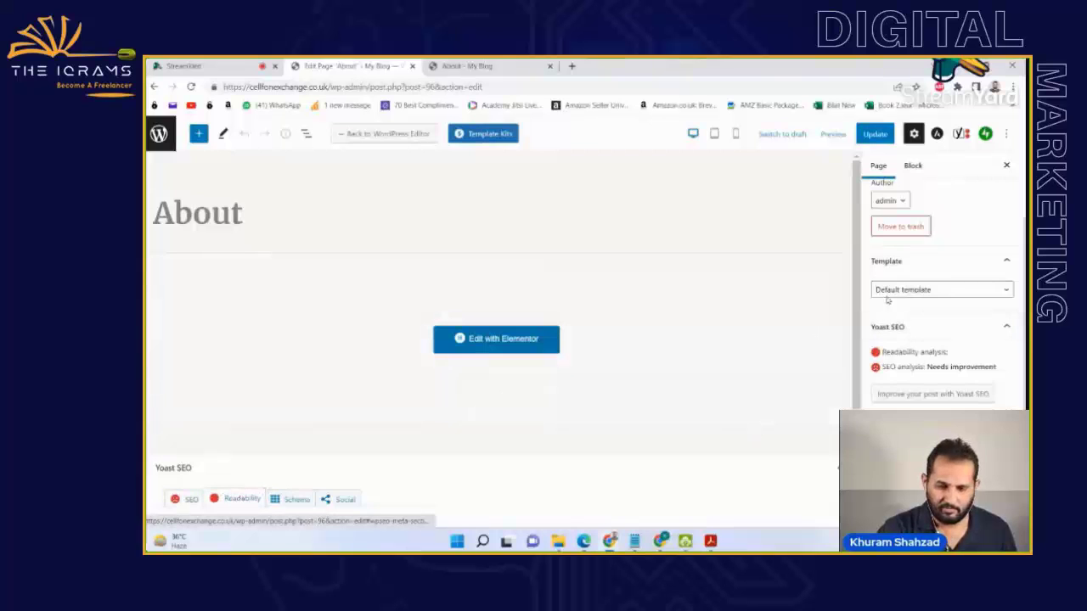
{"action": "scroll", "coordinate": [775, 179], "scroll_direction": "down", "scroll_amount": 2}
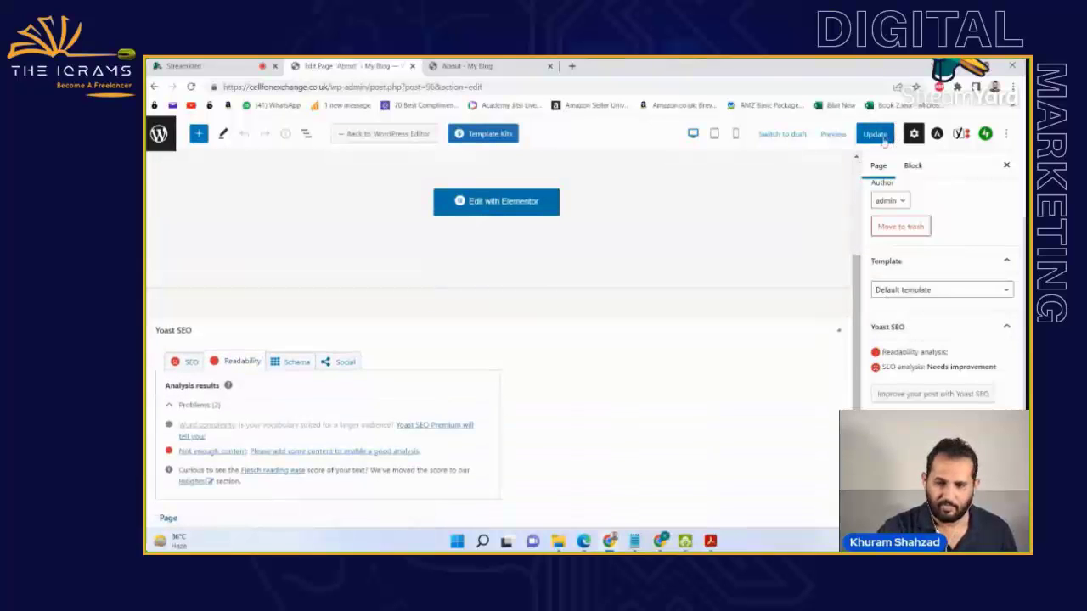
{"action": "left_click", "coordinate": [881, 138]}
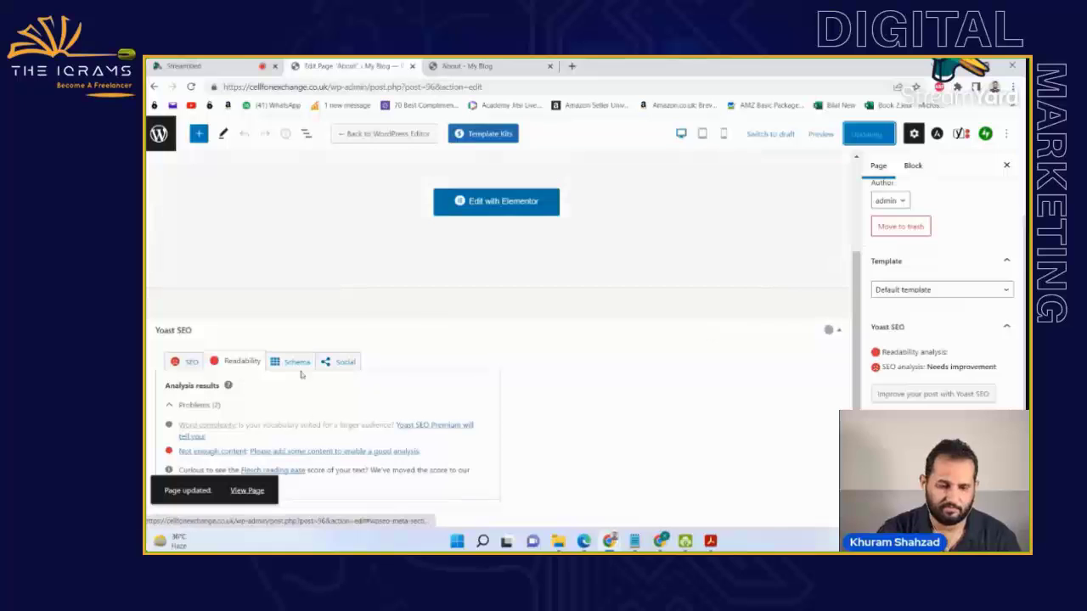
- Examine the Facebook image, title and description fields in the About page's Yoast social settings
{"action": "left_click", "coordinate": [346, 362]}
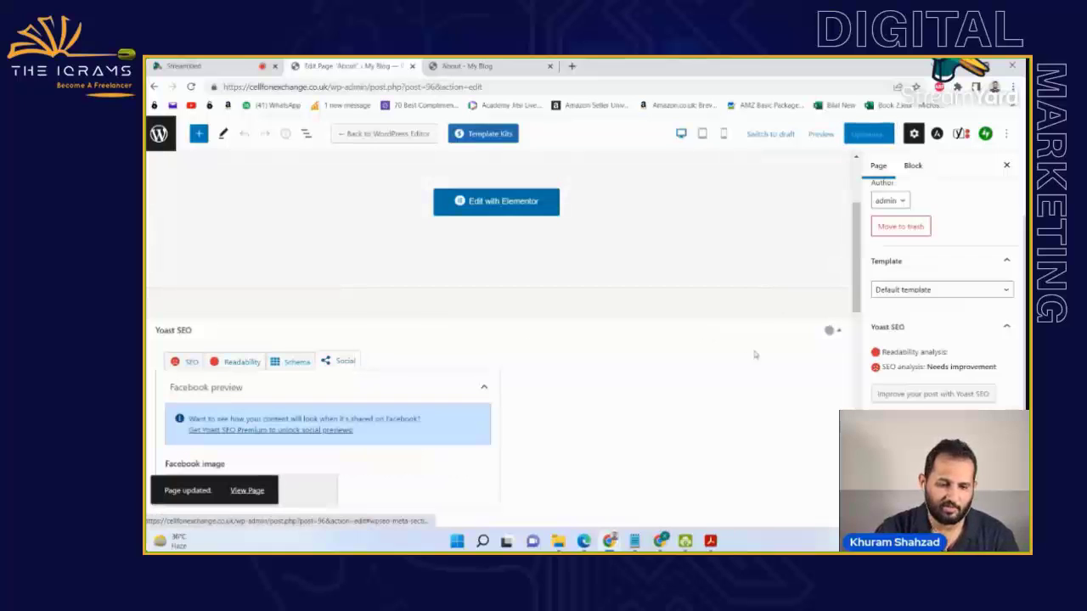
{"action": "scroll", "coordinate": [205, 388], "scroll_direction": "down", "scroll_amount": 2}
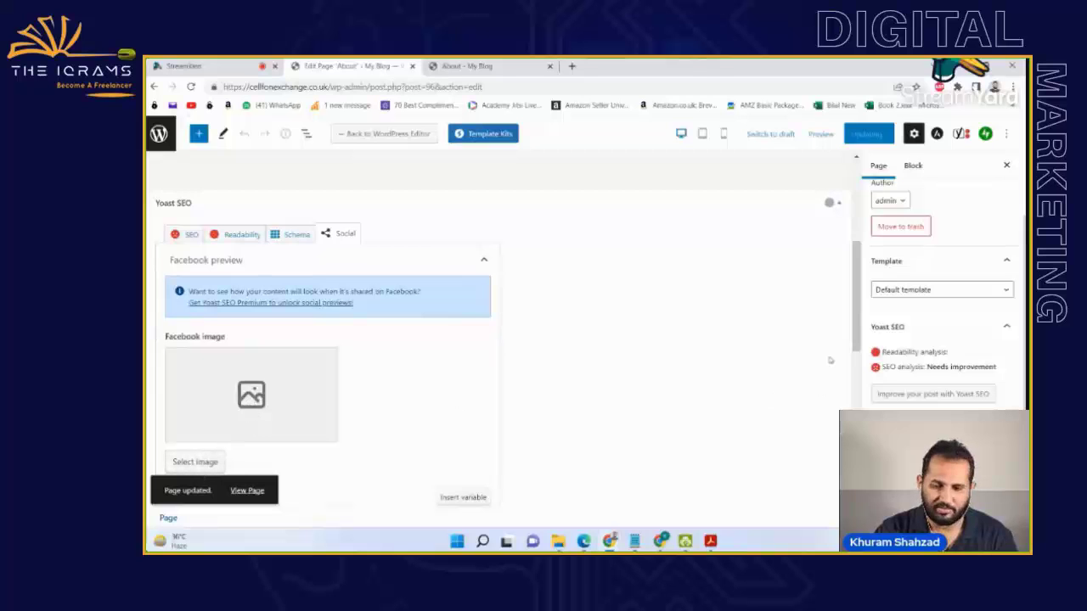
{"action": "scroll", "coordinate": [831, 360], "scroll_direction": "down", "scroll_amount": 2}
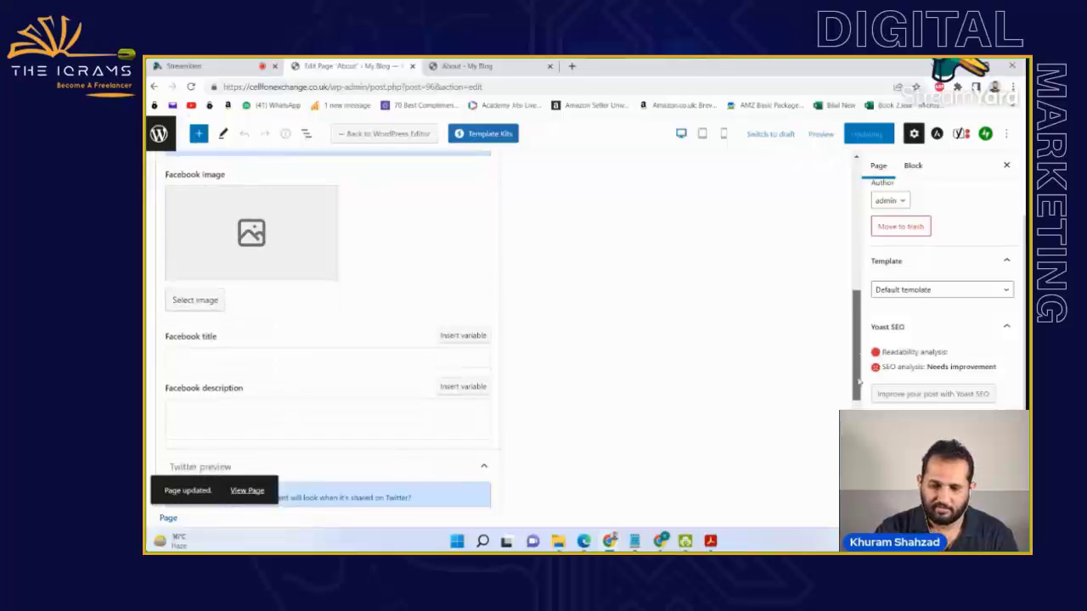
{"action": "left_click", "coordinate": [238, 359]}
{"action": "left_click", "coordinate": [229, 407]}
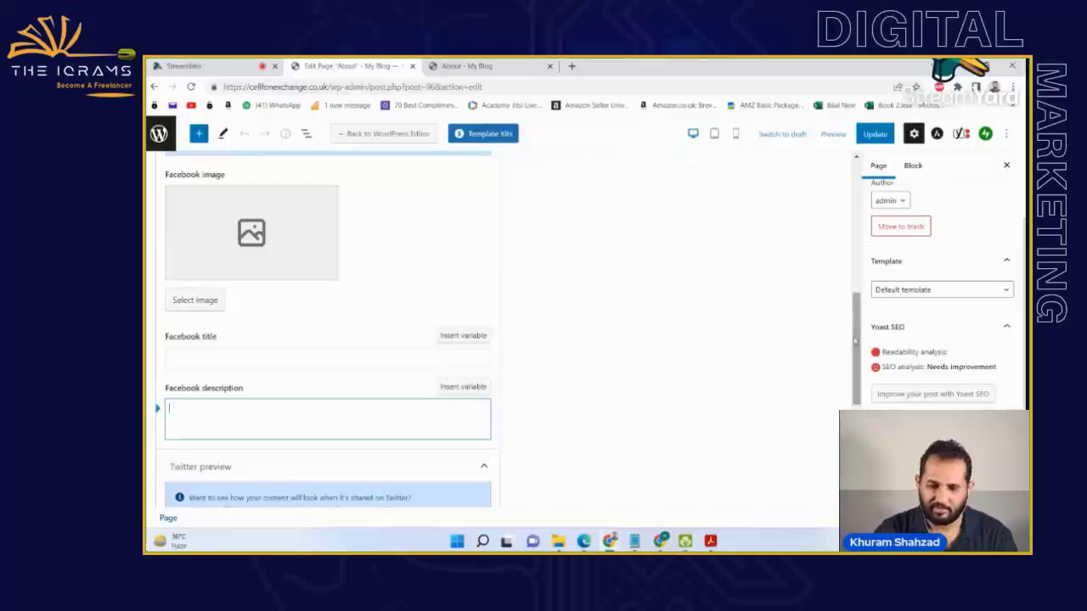
{"action": "left_click_drag", "start_coordinate": [855, 340], "coordinate": [865, 221]}
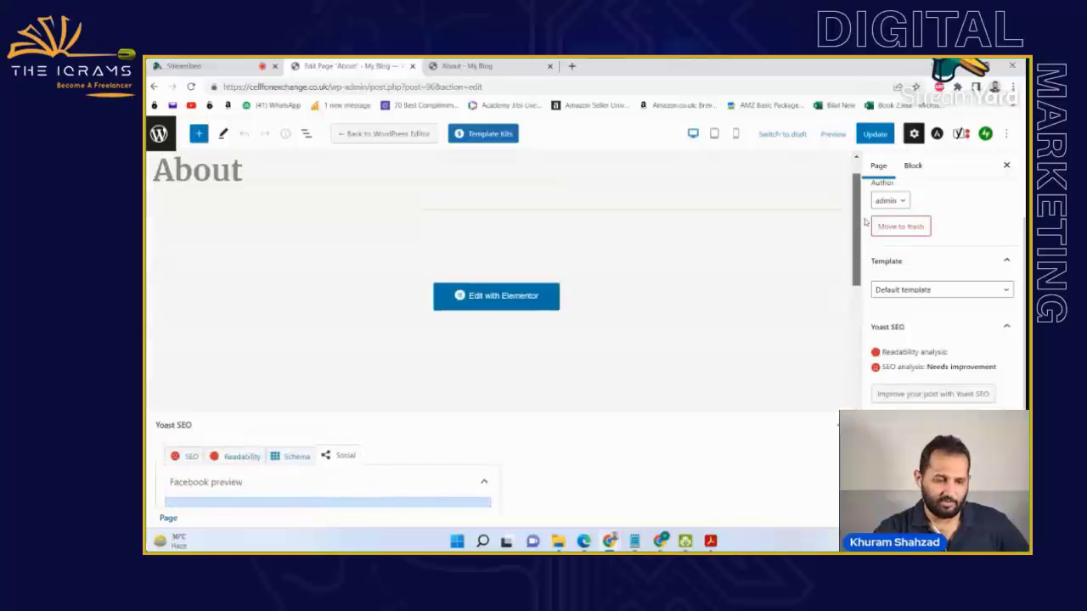
{"action": "scroll", "coordinate": [864, 220], "scroll_direction": "down", "scroll_amount": 2}
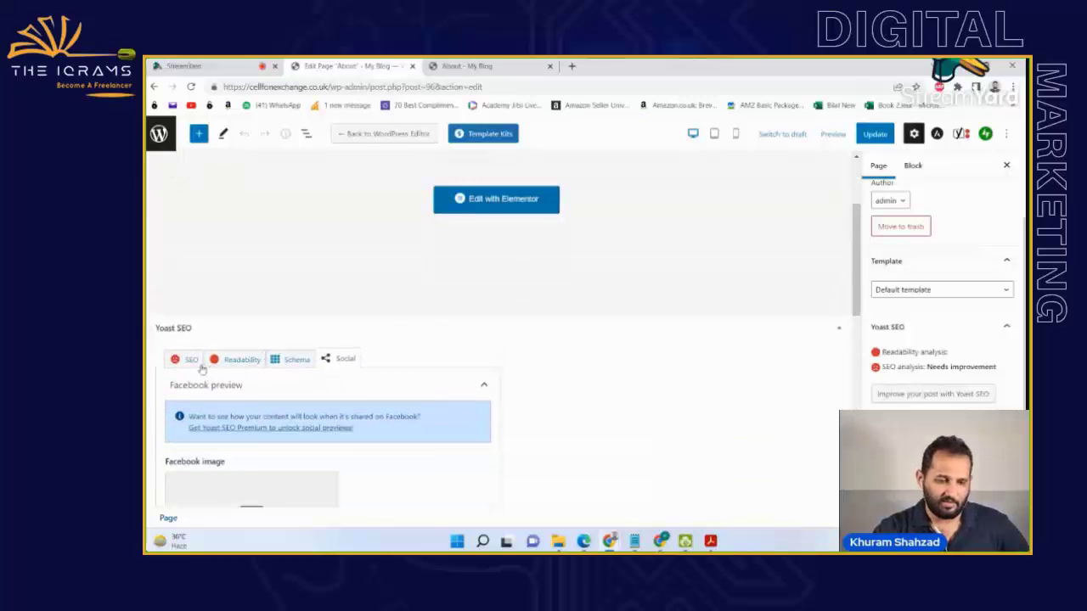
- Check the About page's readability analysis again, and expand and collapse the Permalink section in the page settings
{"action": "left_click", "coordinate": [192, 362]}
{"action": "left_click", "coordinate": [236, 360]}
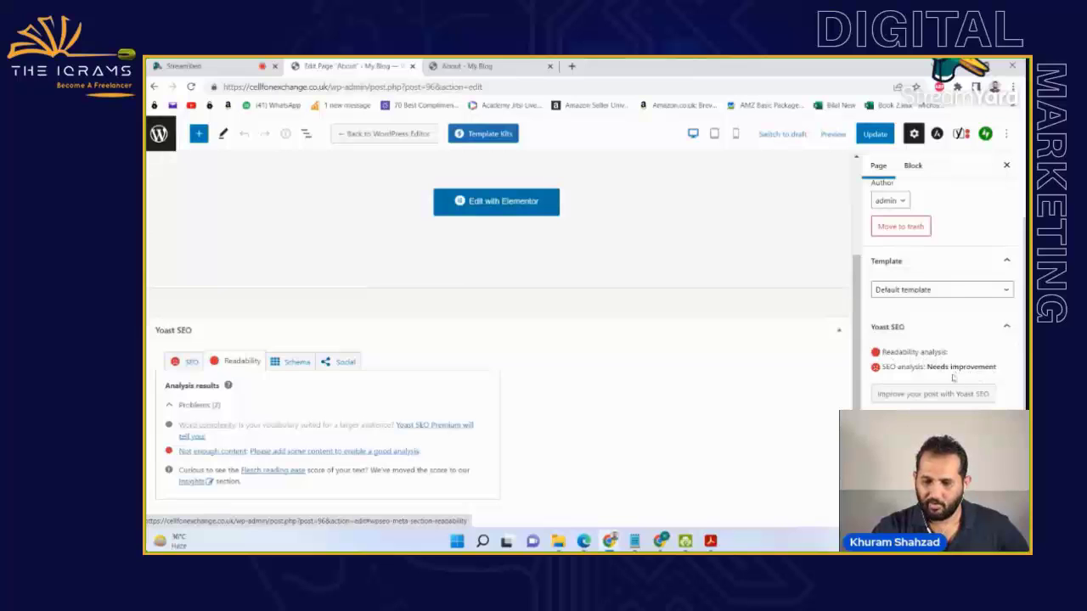
{"action": "left_click", "coordinate": [1007, 331]}
{"action": "left_click", "coordinate": [1006, 379]}
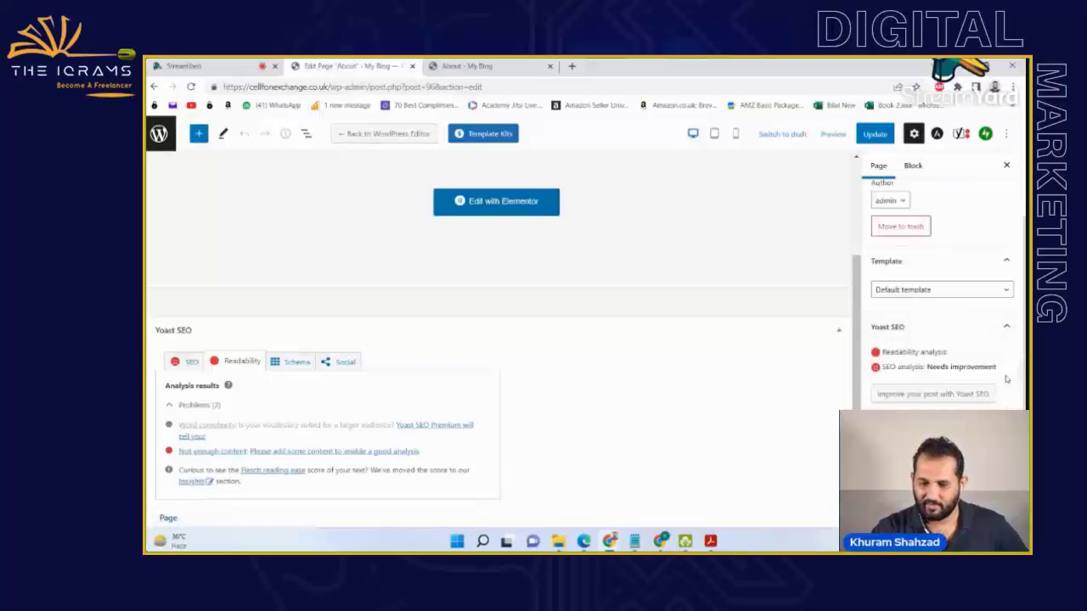
{"action": "scroll", "coordinate": [938, 288], "scroll_direction": "down", "scroll_amount": 1}
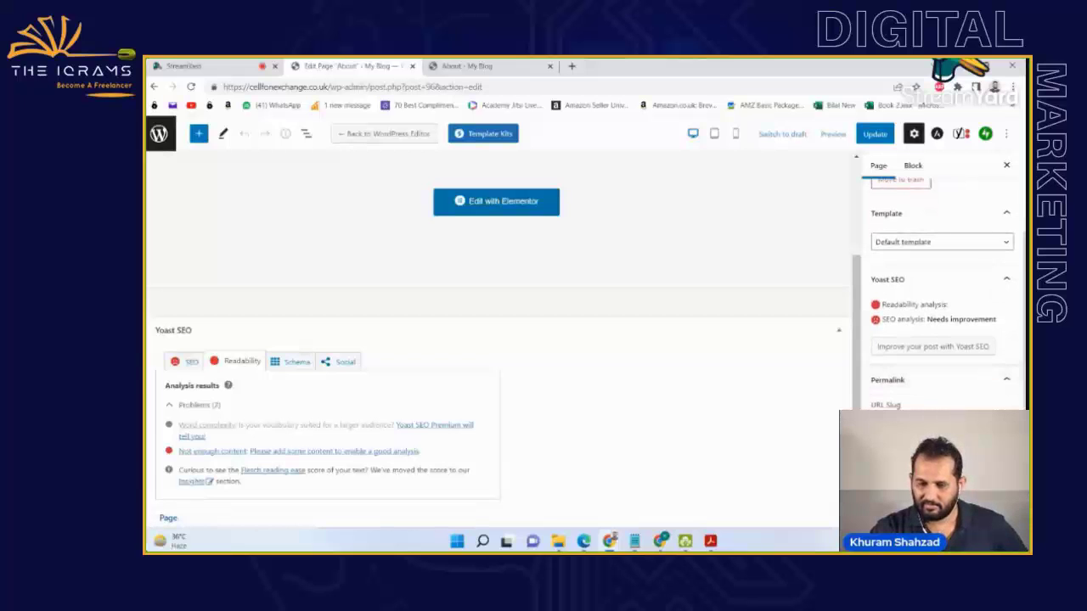
{"action": "left_click", "coordinate": [1005, 384]}
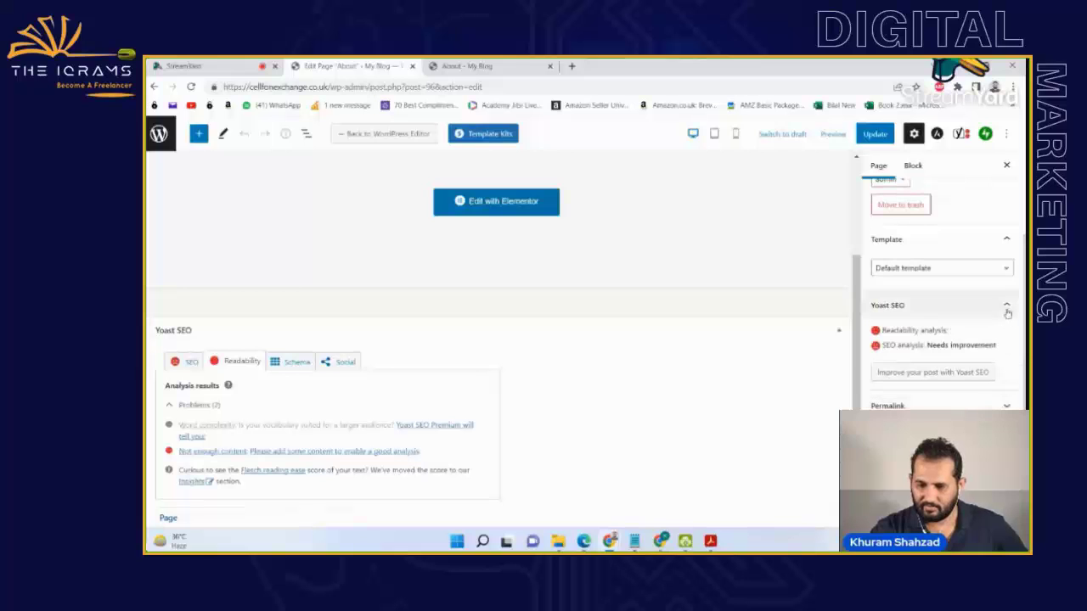
- Open the Yoast improvement view for the About page and expand its readability and SEO analyses
{"action": "left_click", "coordinate": [929, 375]}
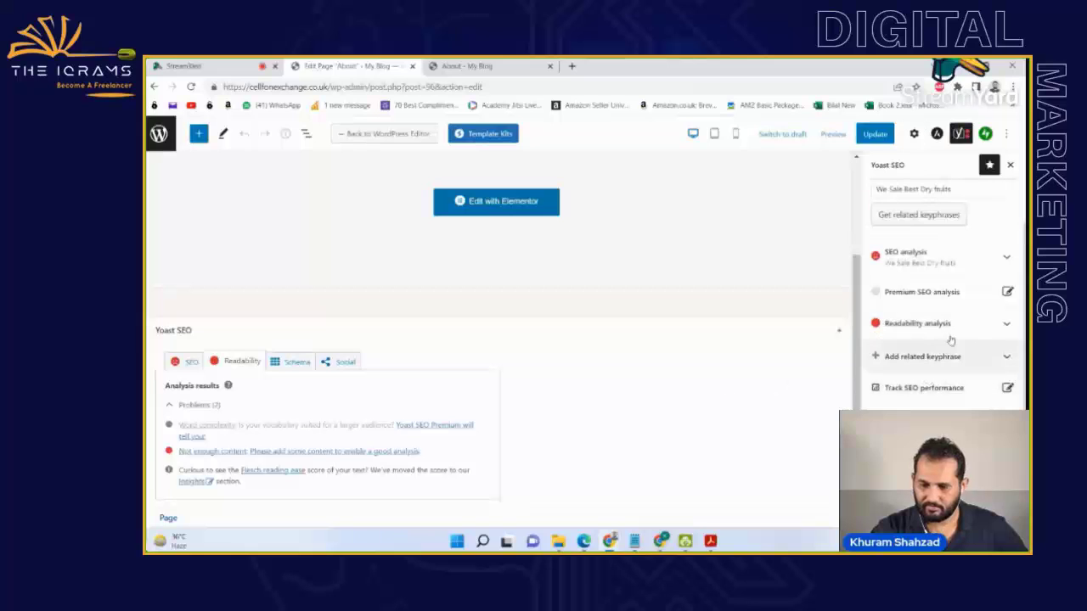
{"action": "left_click", "coordinate": [1005, 327]}
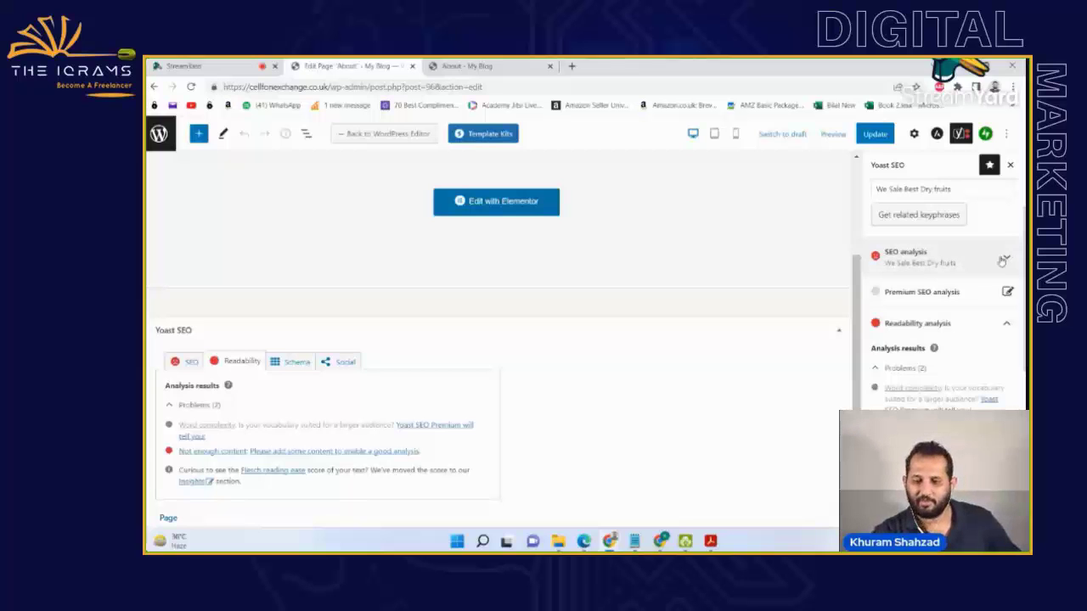
{"action": "left_click", "coordinate": [1005, 260]}
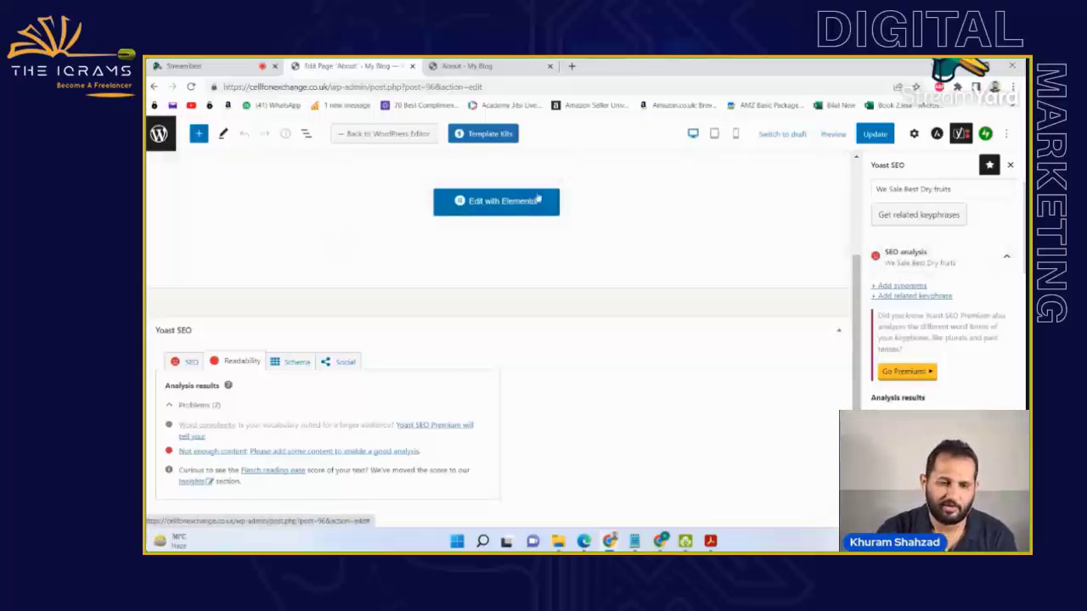
- Update the About page again and leave the editor for the list of all pages
{"action": "scroll", "coordinate": [859, 296], "scroll_direction": "up", "scroll_amount": 3}
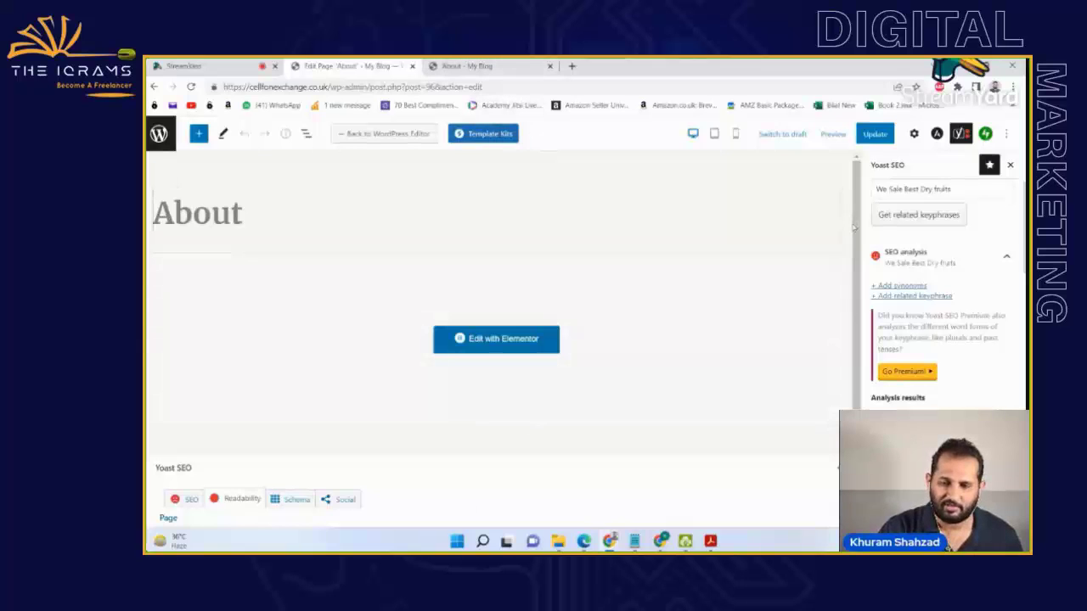
{"action": "left_click", "coordinate": [875, 134]}
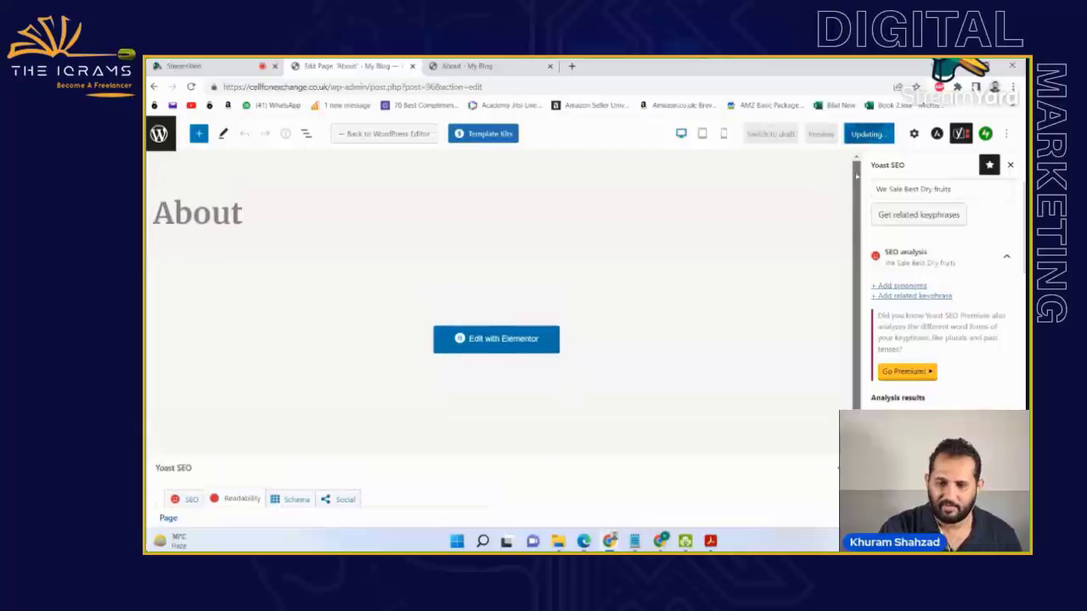
{"action": "left_click", "coordinate": [160, 143]}
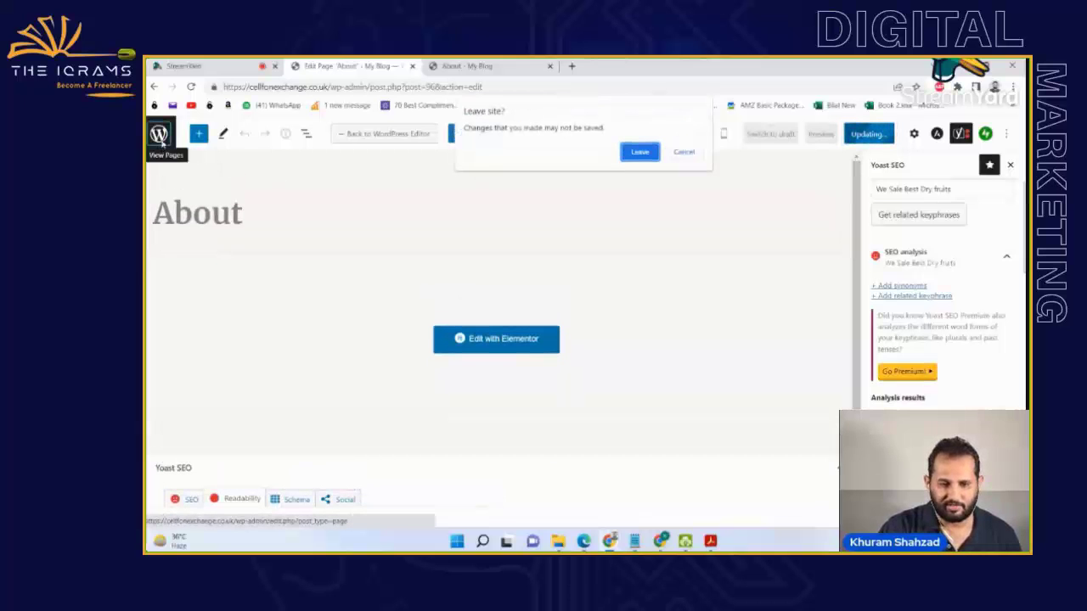
{"action": "left_click", "coordinate": [640, 153]}
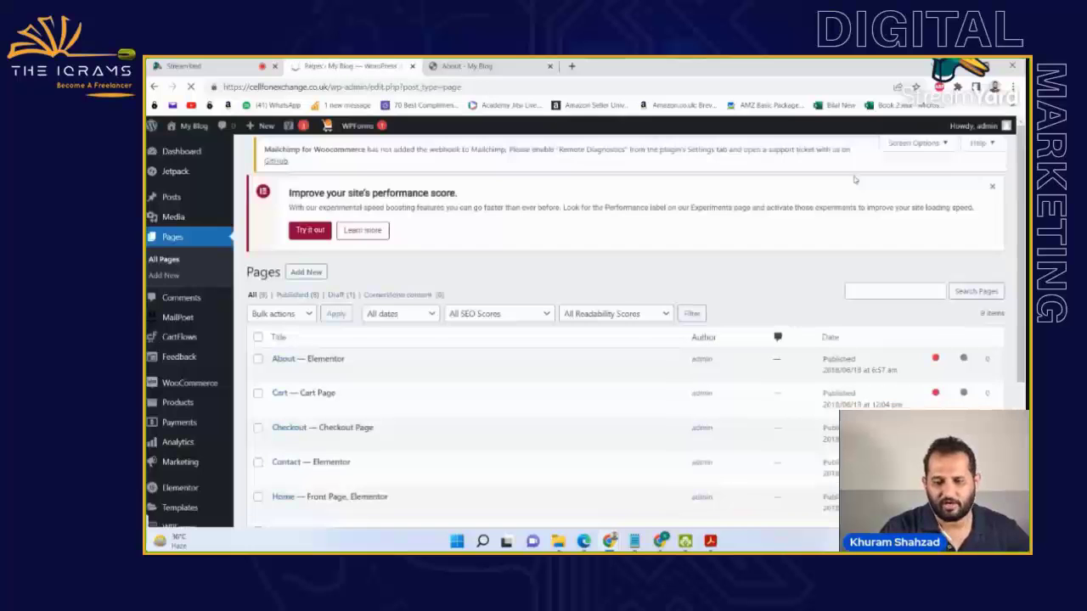
- Open the Cart page for editing and check its Yoast focus keyphrase field and readability analysis
{"action": "scroll", "coordinate": [885, 365], "scroll_direction": "down", "scroll_amount": 3}
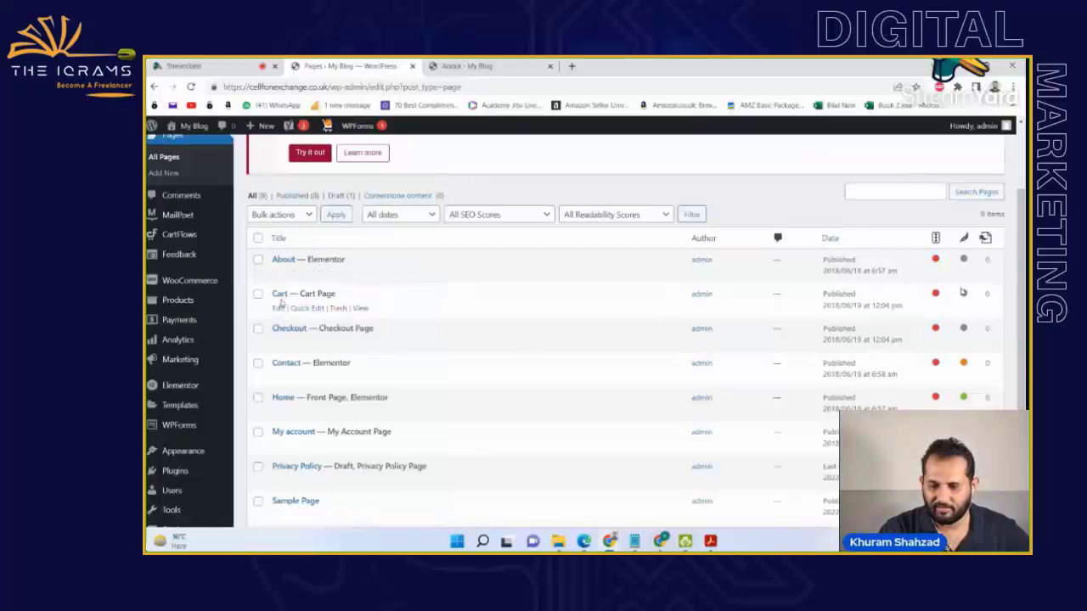
{"action": "left_click", "coordinate": [278, 308]}
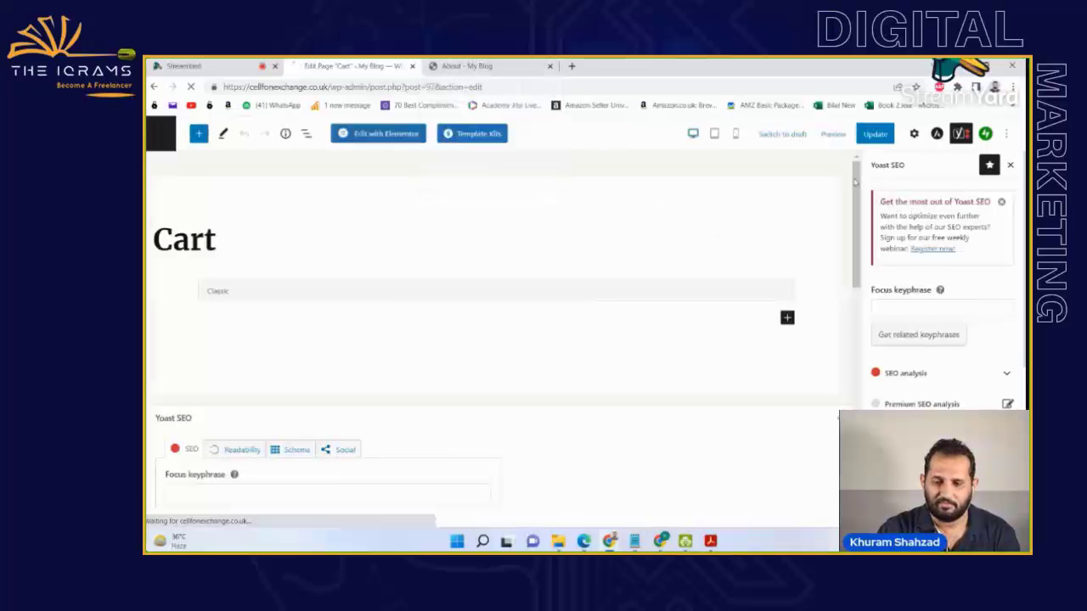
{"action": "scroll", "coordinate": [852, 266], "scroll_direction": "down", "scroll_amount": 3}
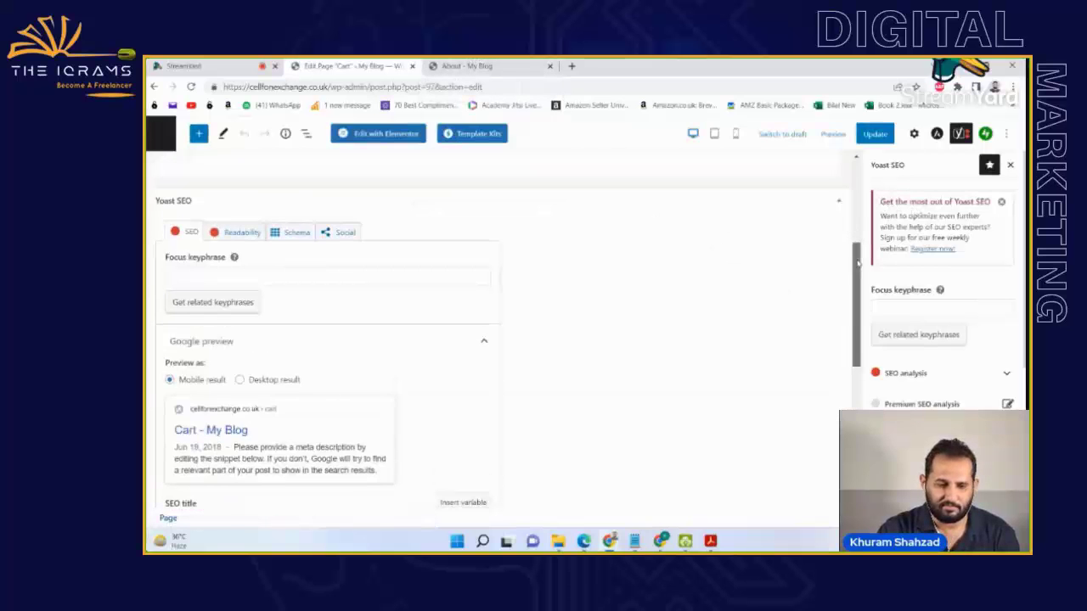
{"action": "left_click", "coordinate": [195, 277]}
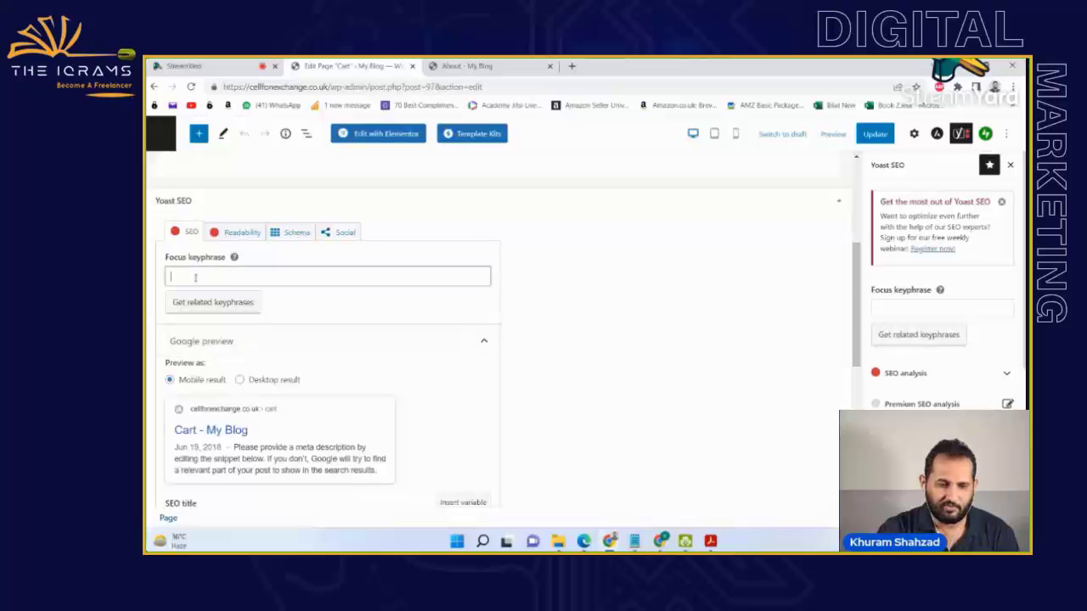
{"action": "left_click", "coordinate": [246, 234]}
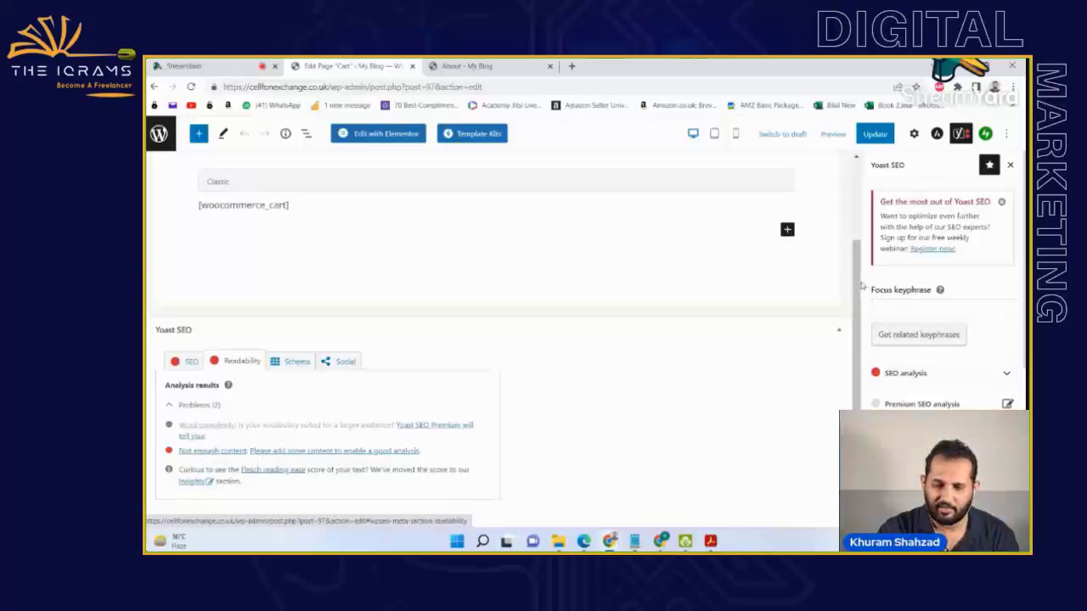
{"action": "left_click", "coordinate": [187, 364]}
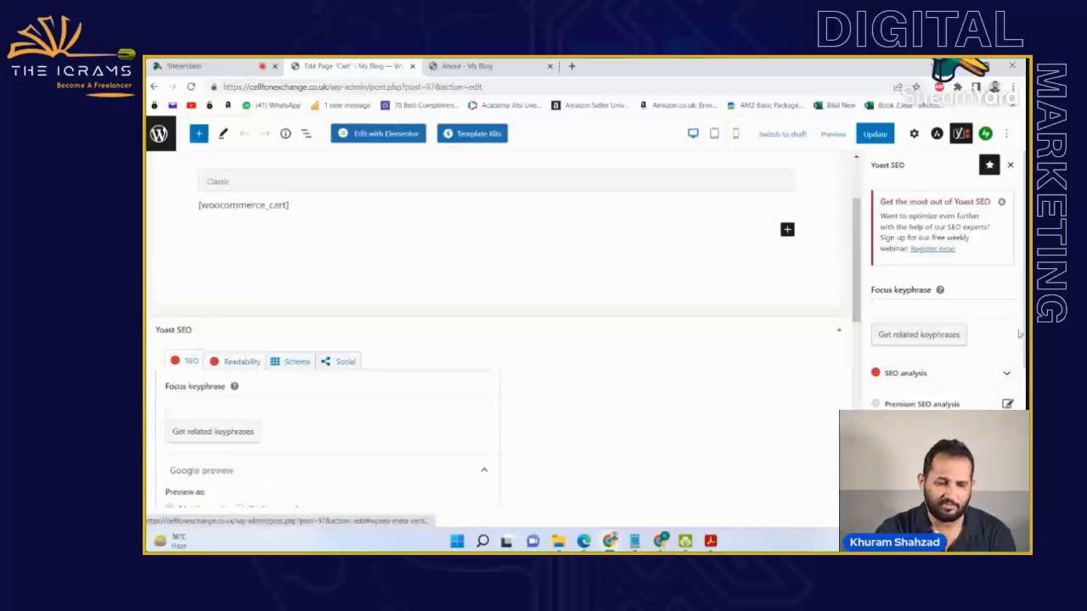
- Expand and review the SEO analysis results below the Cart page's meta description, and return to the pages list
{"action": "scroll", "coordinate": [850, 276], "scroll_direction": "down", "scroll_amount": 5}
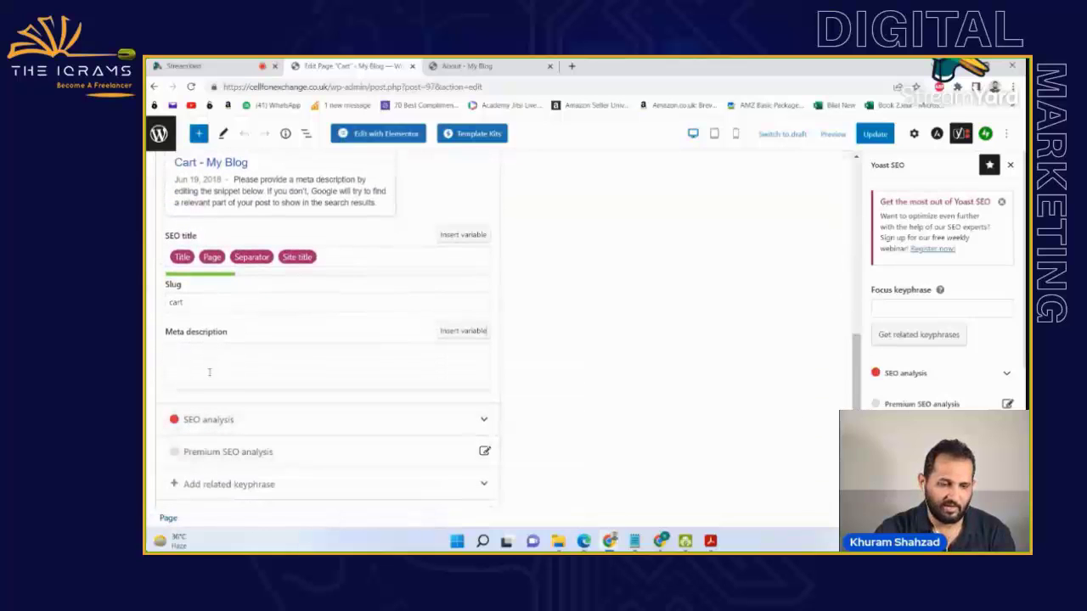
{"action": "left_click", "coordinate": [209, 370]}
{"action": "left_click", "coordinate": [483, 418]}
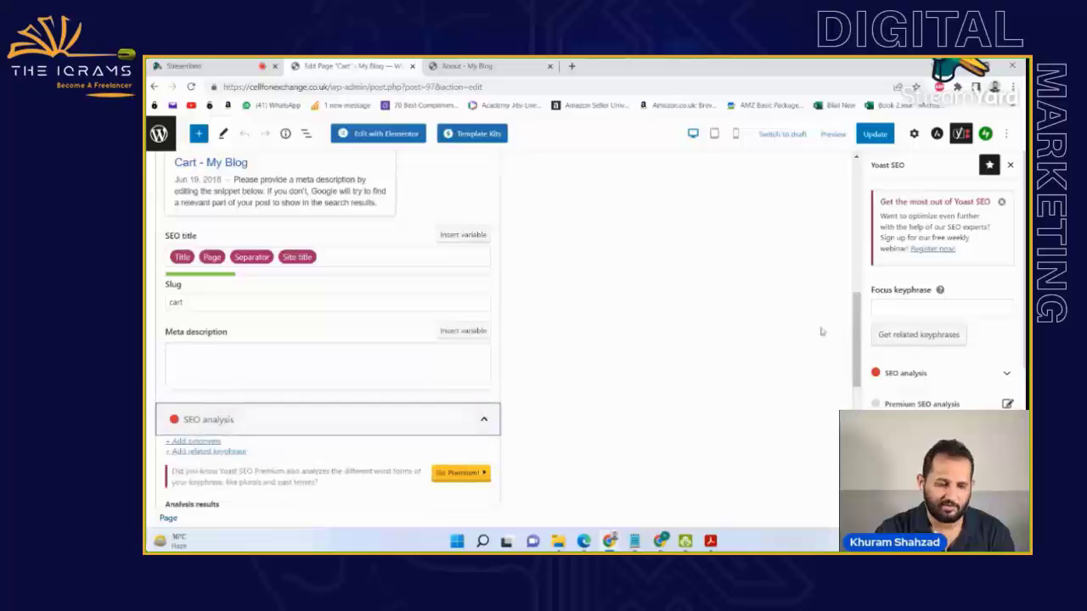
{"action": "left_click_drag", "start_coordinate": [855, 343], "coordinate": [854, 390]}
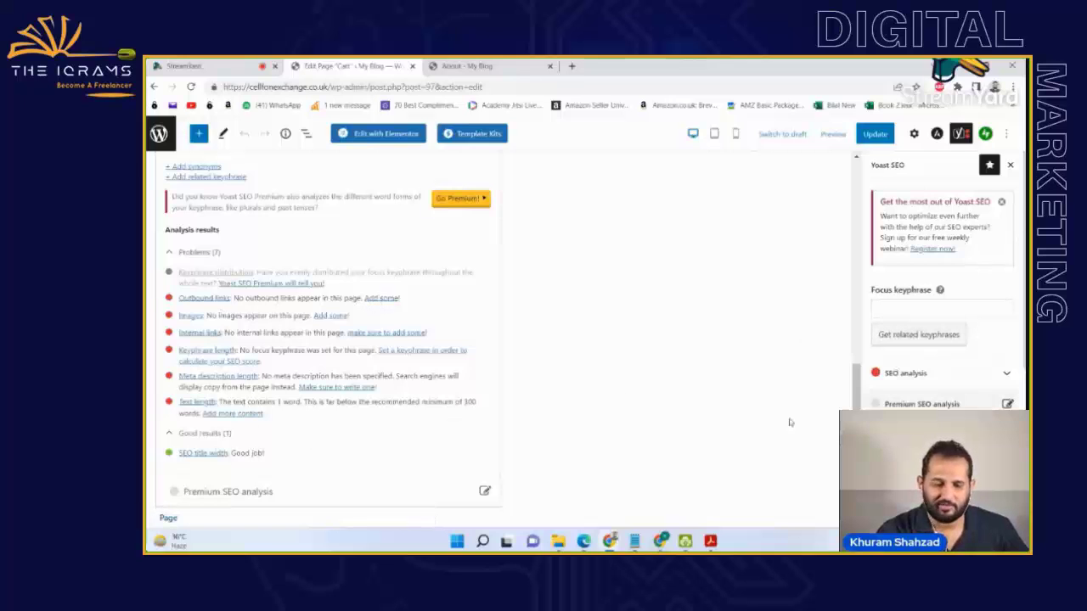
{"action": "scroll", "coordinate": [860, 401], "scroll_direction": "down", "scroll_amount": 2}
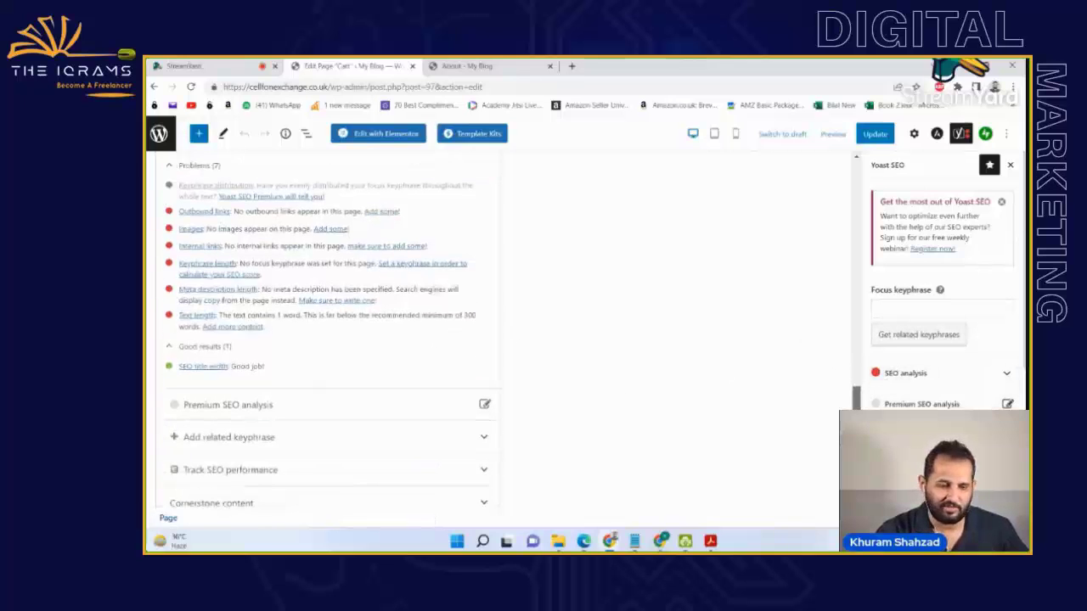
{"action": "scroll", "coordinate": [313, 320], "scroll_direction": "down", "scroll_amount": 2}
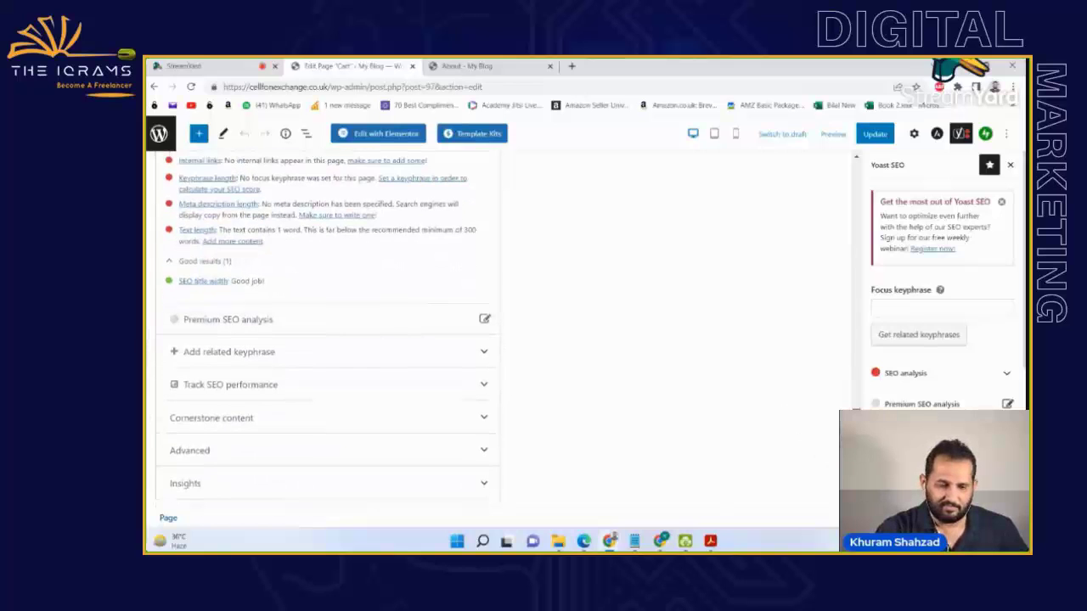
{"action": "scroll", "coordinate": [805, 223], "scroll_direction": "up", "scroll_amount": 15}
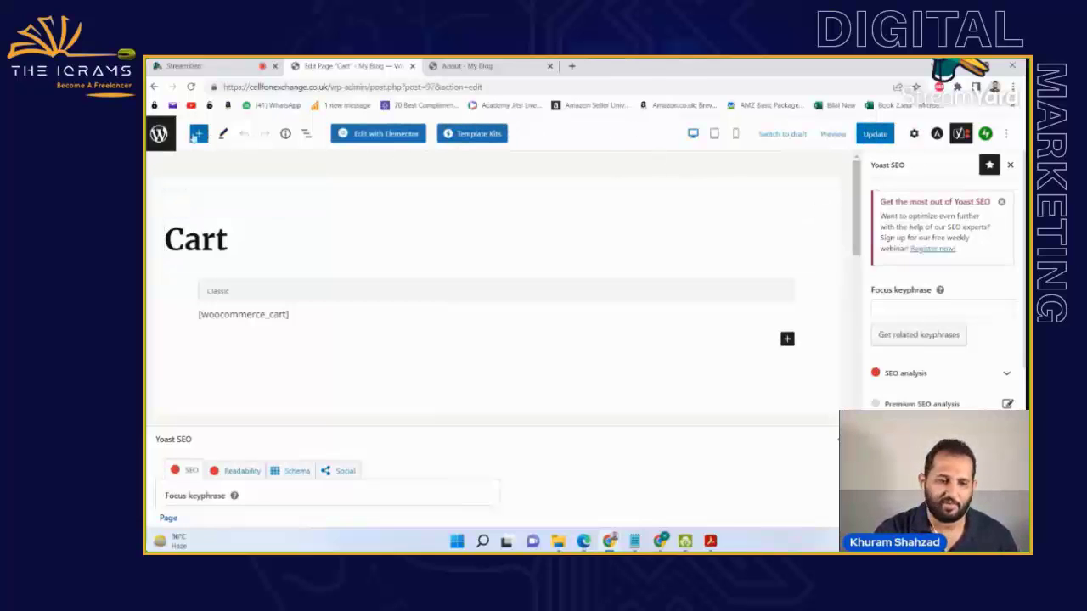
{"action": "left_click", "coordinate": [159, 135]}
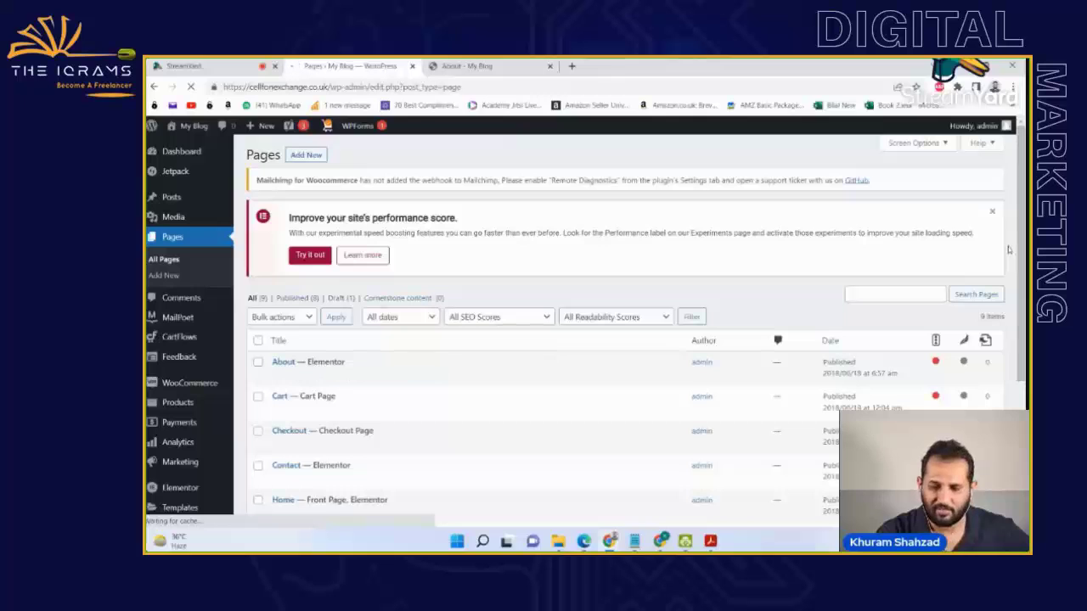
- Open the Home page for editing and review its expanded Yoast SEO analysis results
{"action": "scroll", "coordinate": [764, 337], "scroll_direction": "down", "scroll_amount": 2}
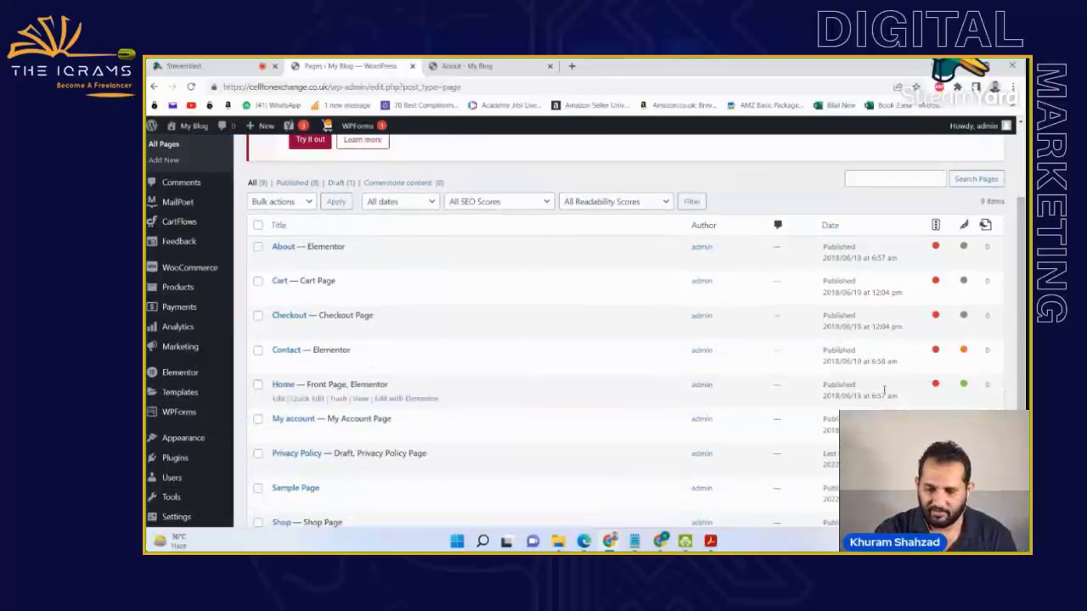
{"action": "left_click", "coordinate": [278, 399]}
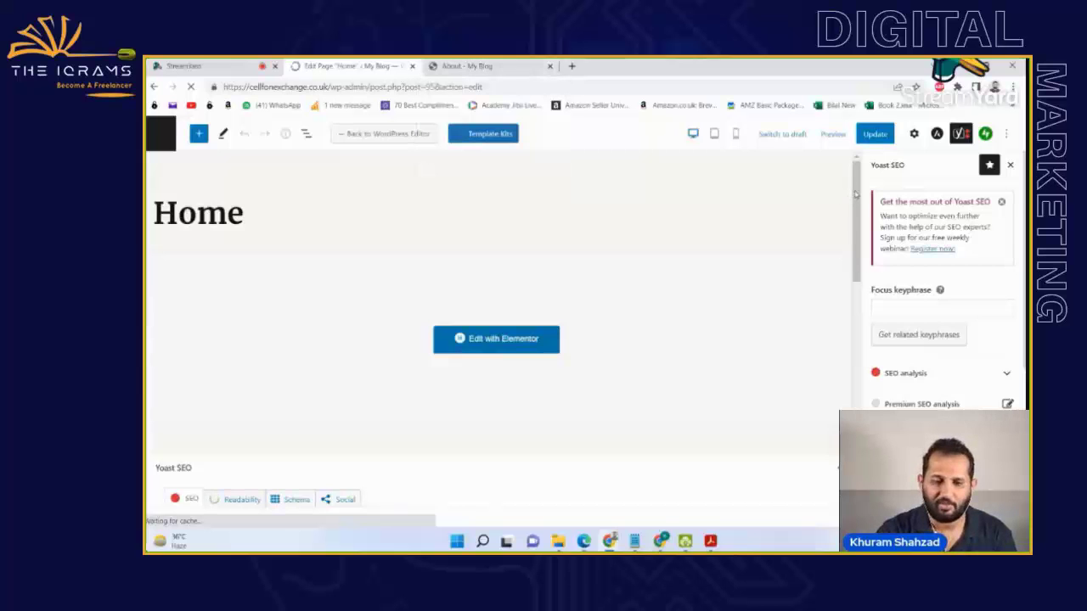
{"action": "left_click_drag", "start_coordinate": [856, 193], "coordinate": [813, 413]}
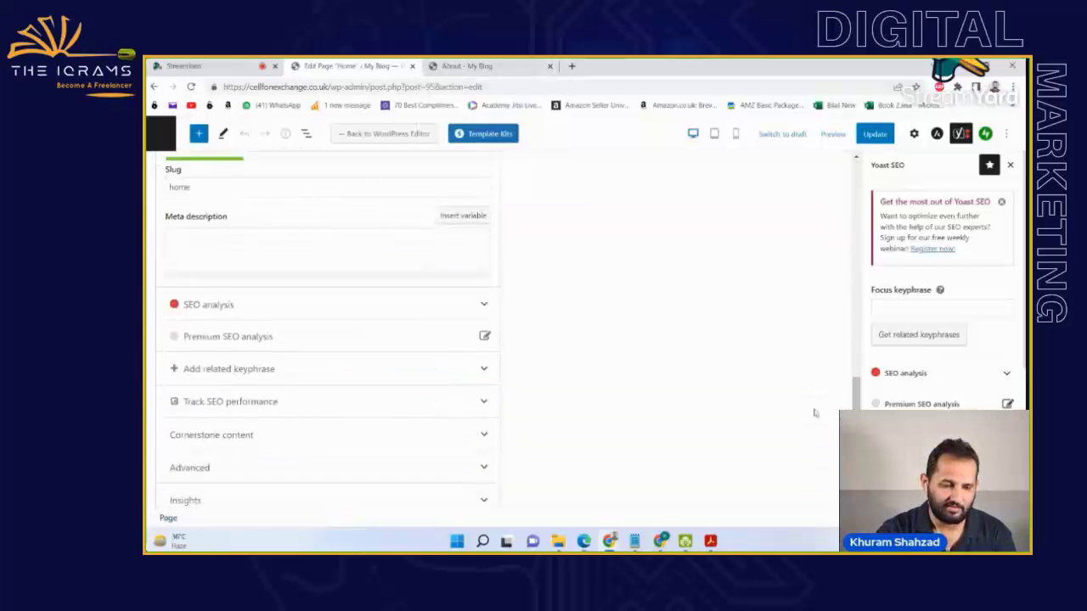
{"action": "left_click", "coordinate": [473, 307]}
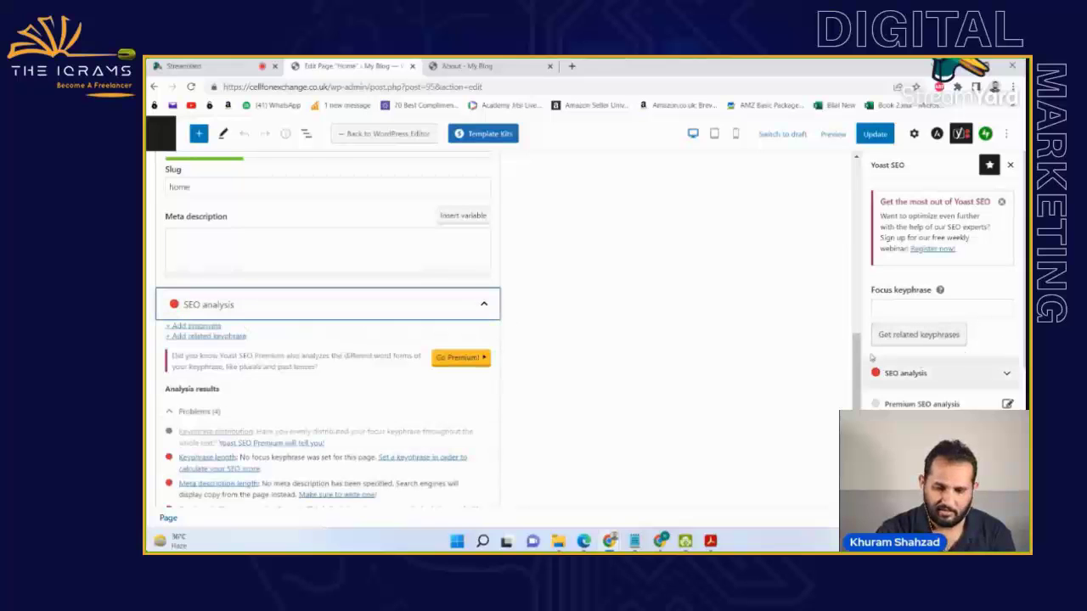
{"action": "scroll", "coordinate": [339, 340], "scroll_direction": "down", "scroll_amount": 5}
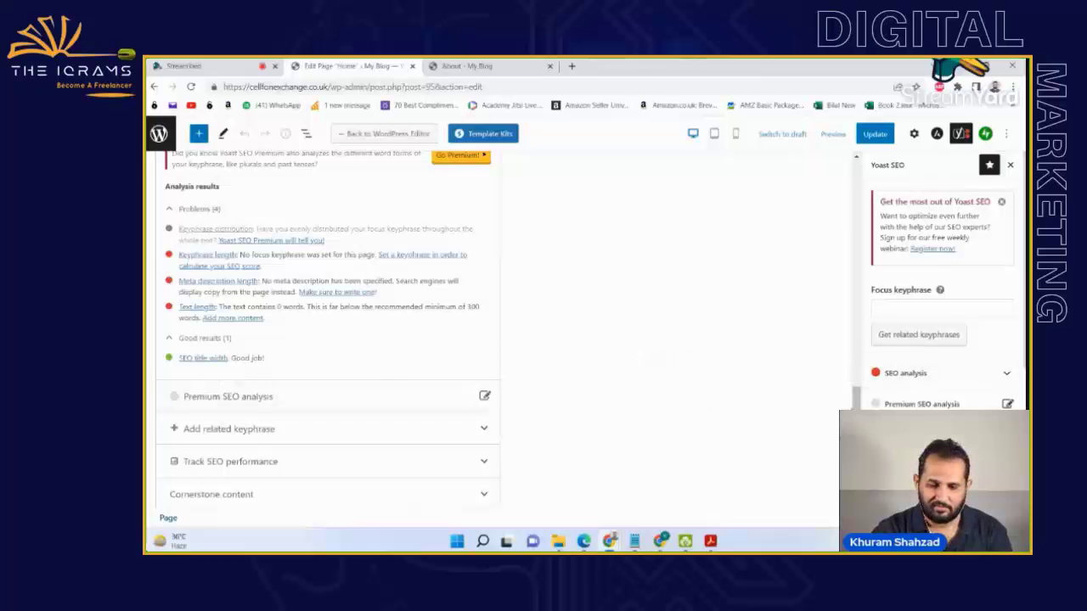
{"action": "scroll", "coordinate": [277, 422], "scroll_direction": "up", "scroll_amount": 5}
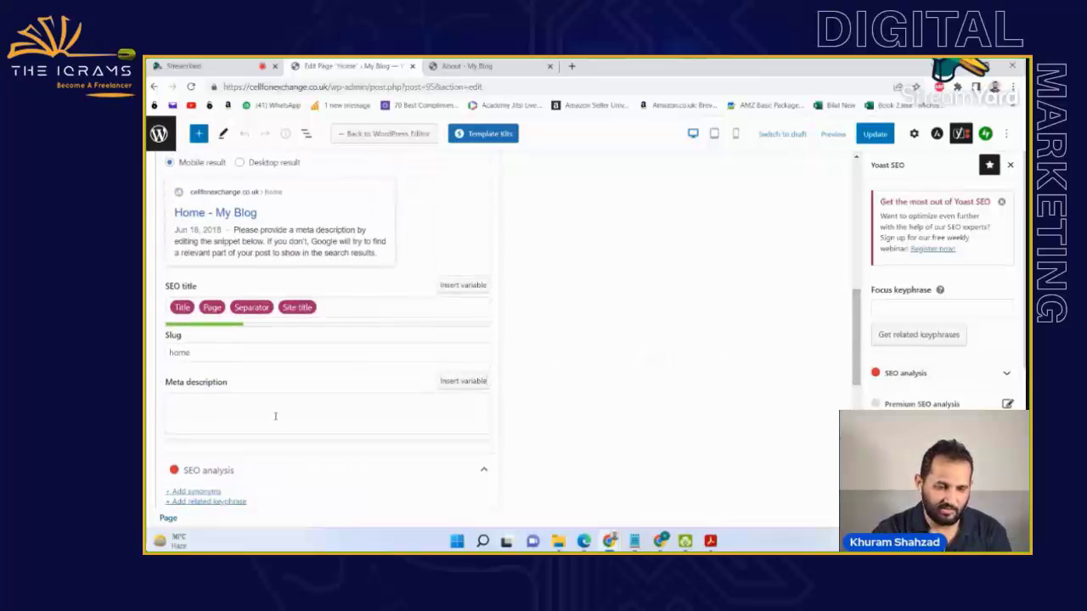
- Check the Home page's meta description and focus keyphrase fields and its readability analysis, and return to the pages list
{"action": "left_click", "coordinate": [275, 416]}
{"action": "left_click_drag", "start_coordinate": [856, 332], "coordinate": [851, 280]}
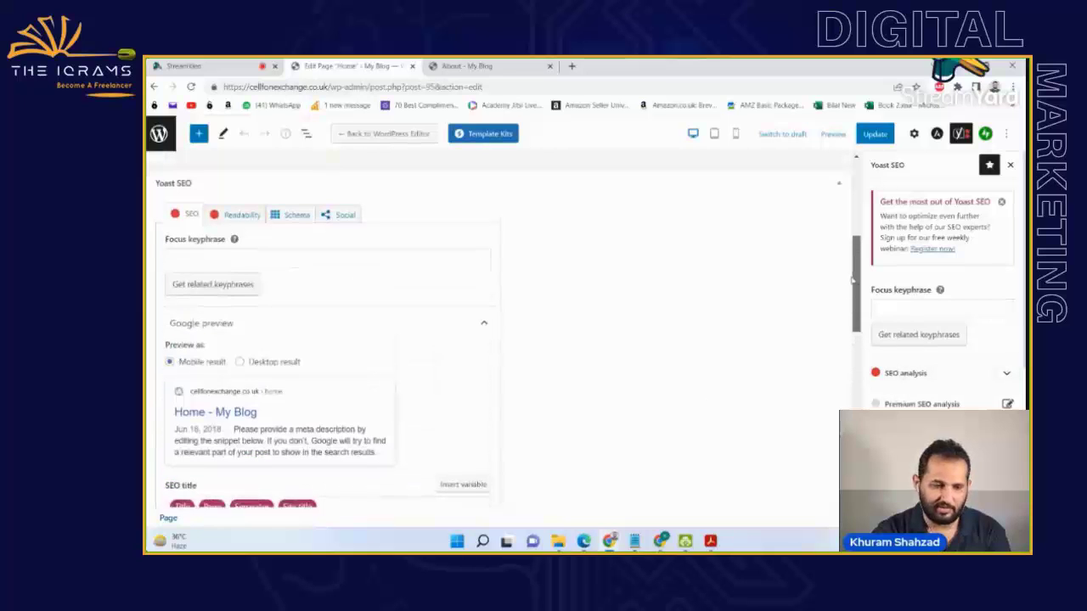
{"action": "left_click", "coordinate": [339, 283]}
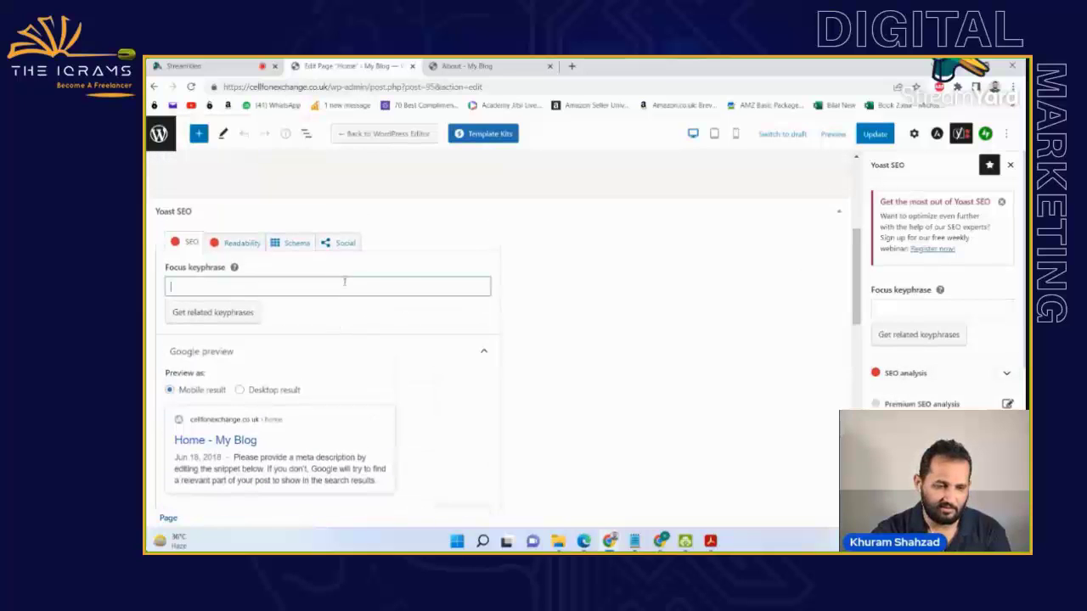
{"action": "left_click", "coordinate": [231, 243]}
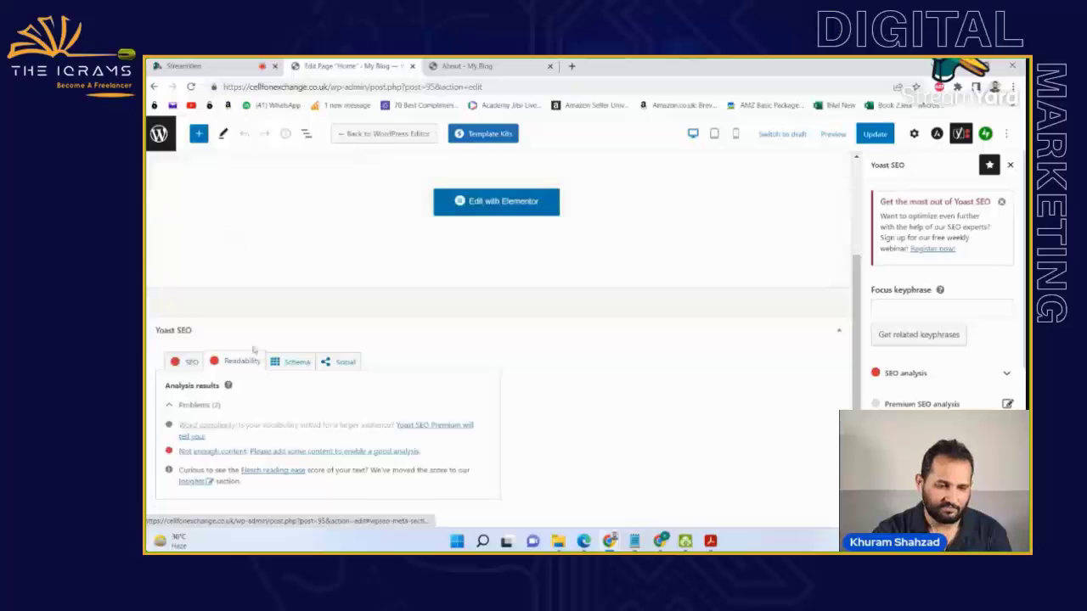
{"action": "left_click", "coordinate": [185, 362]}
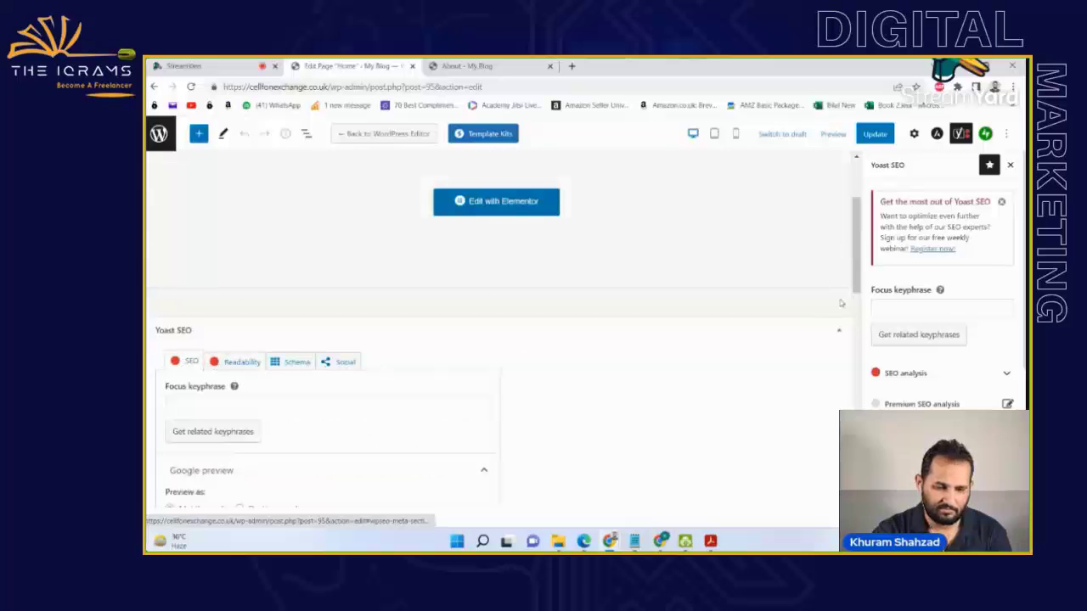
{"action": "left_click_drag", "start_coordinate": [856, 234], "coordinate": [857, 383]}
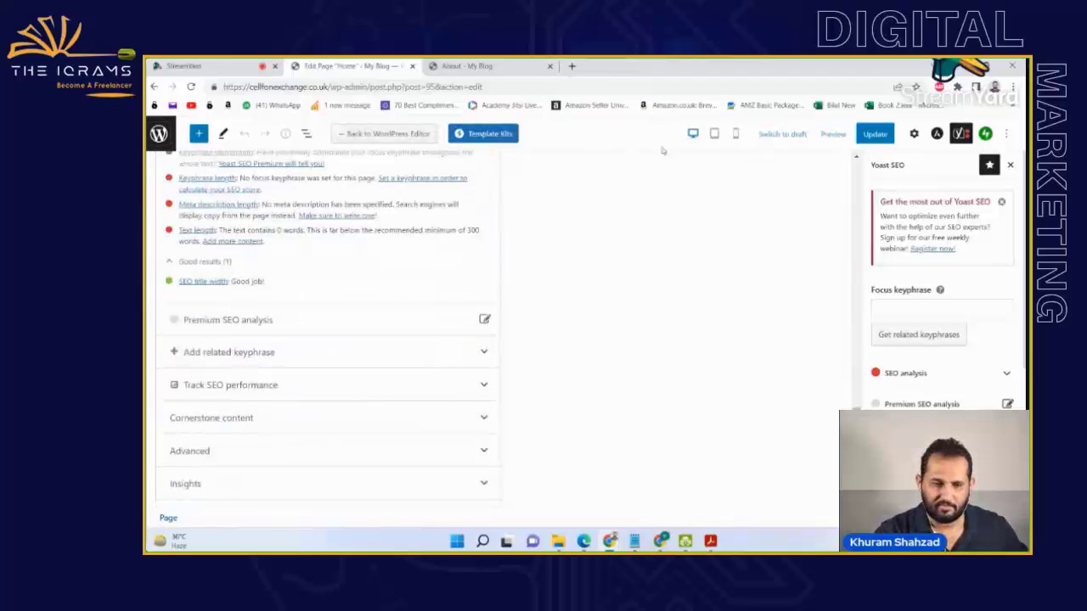
{"action": "left_click", "coordinate": [166, 135]}
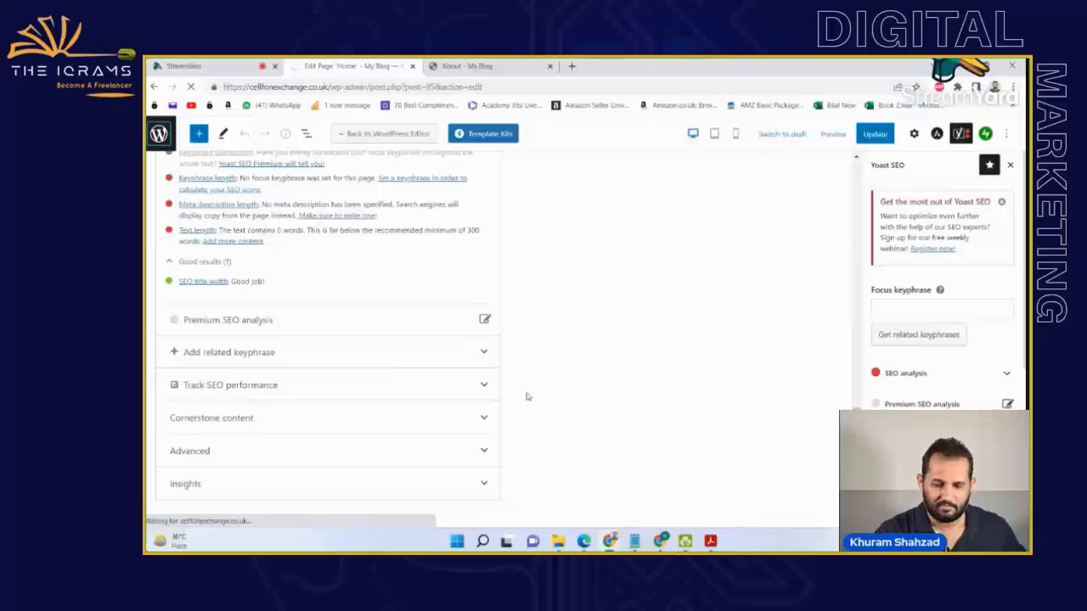
- Review the SEO and readability score indicators of all pages in the list, from About down to Shop
{"action": "mouse_move", "coordinate": [662, 543]}
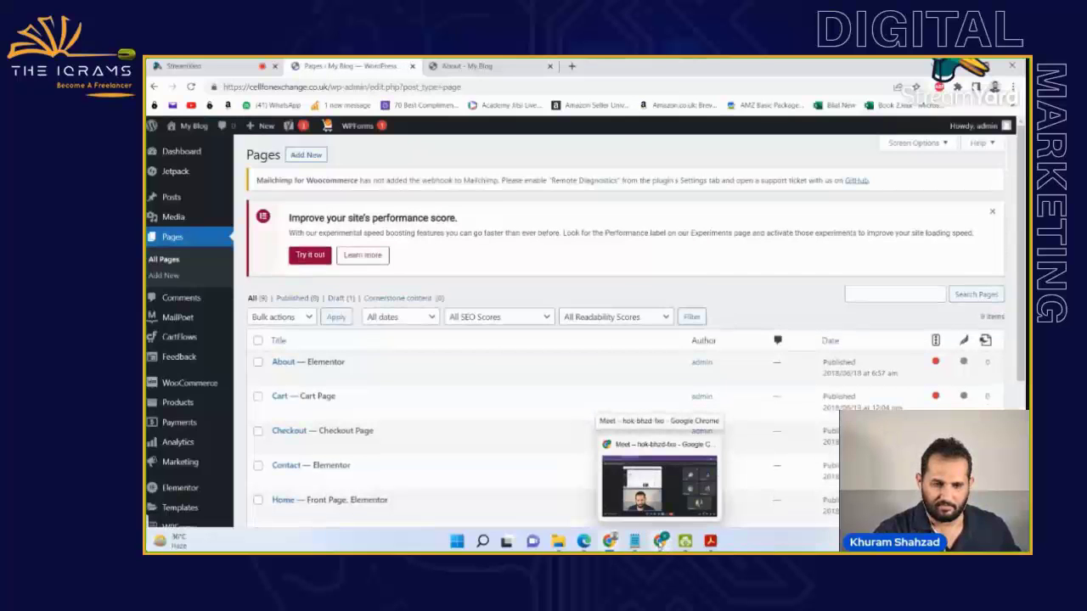
{"action": "left_click_drag", "start_coordinate": [1022, 266], "coordinate": [1023, 351]}
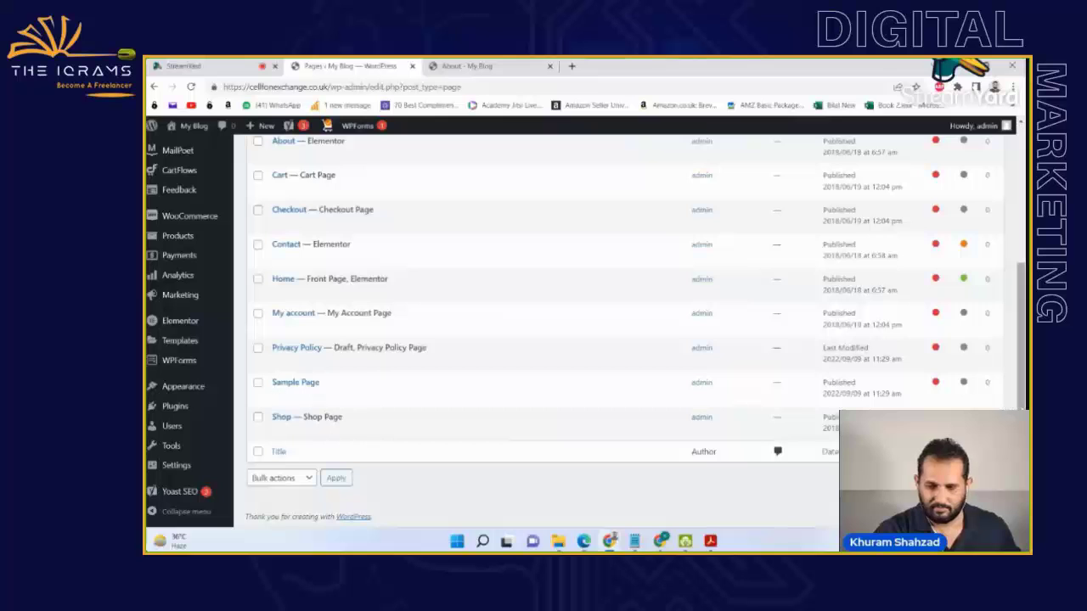
{"action": "mouse_move", "coordinate": [1024, 404]}
{"action": "left_mouse_down"}
{"action": "mouse_move", "coordinate": [1024, 353]}
{"action": "mouse_move", "coordinate": [1024, 405]}
{"action": "left_mouse_up"}
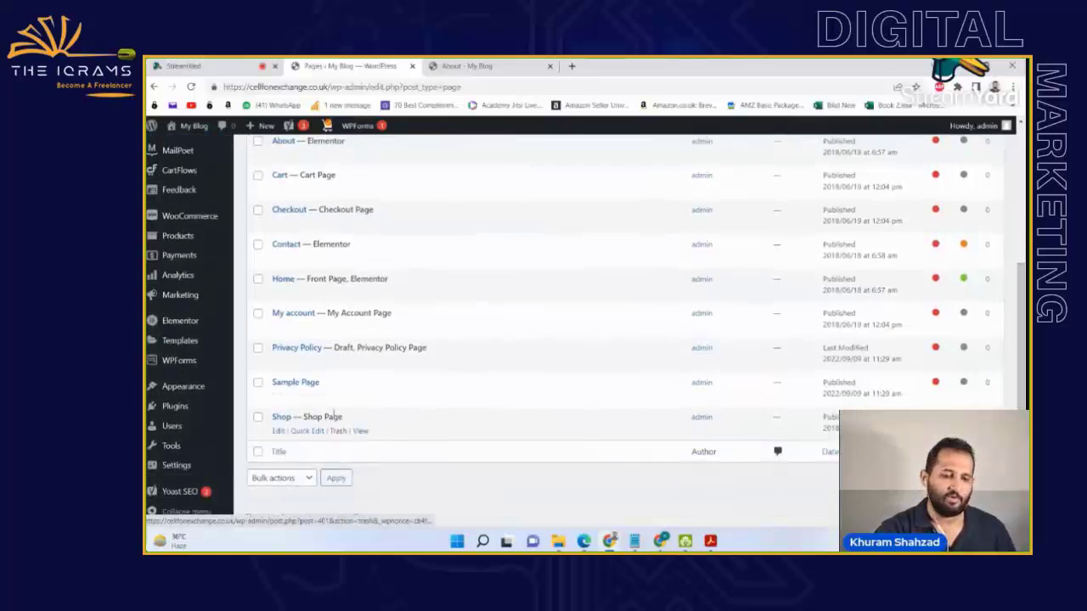
{"action": "left_click_drag", "start_coordinate": [1022, 374], "coordinate": [1022, 299]}
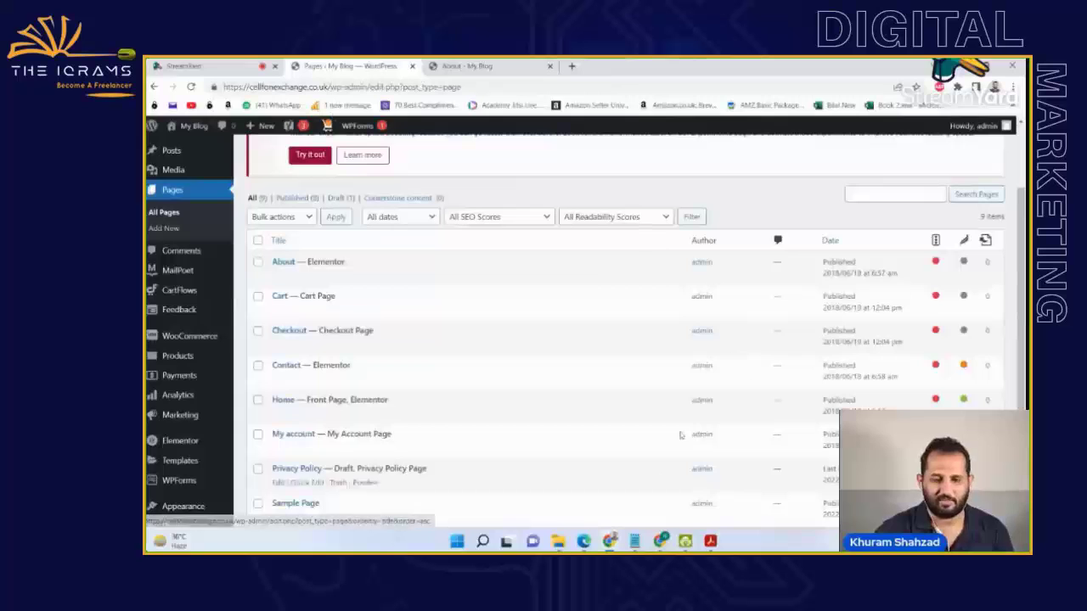
{"action": "scroll", "coordinate": [1020, 289], "scroll_direction": "down", "scroll_amount": 2}
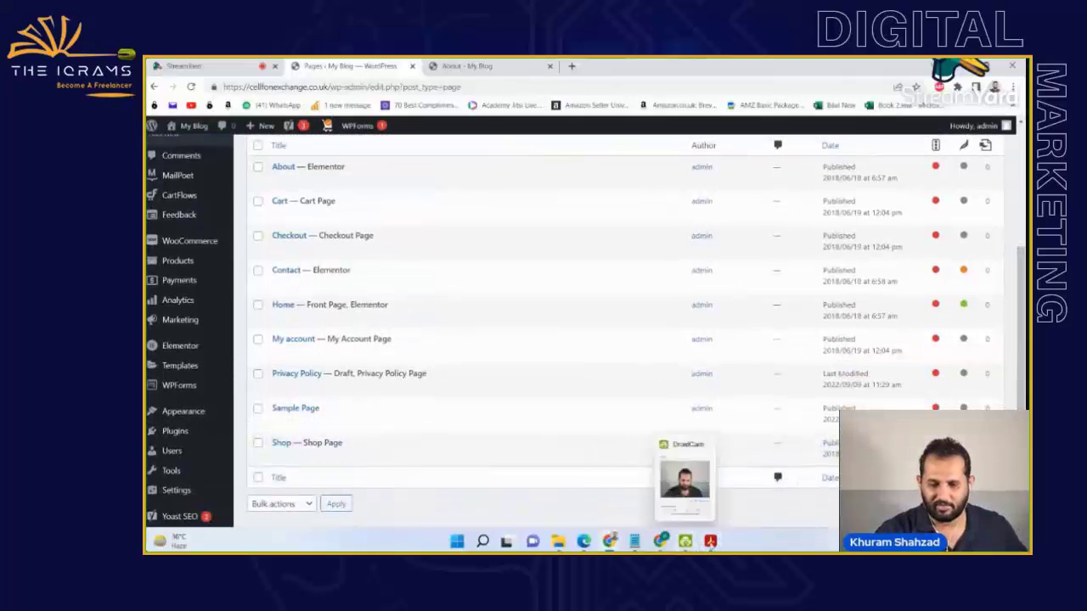
- Switch to the SEO CHECKLIST PDF in Adobe Acrobat Reader, open its Google Search Console link, and close the notifications hint on the page
{"action": "mouse_move", "coordinate": [712, 542]}
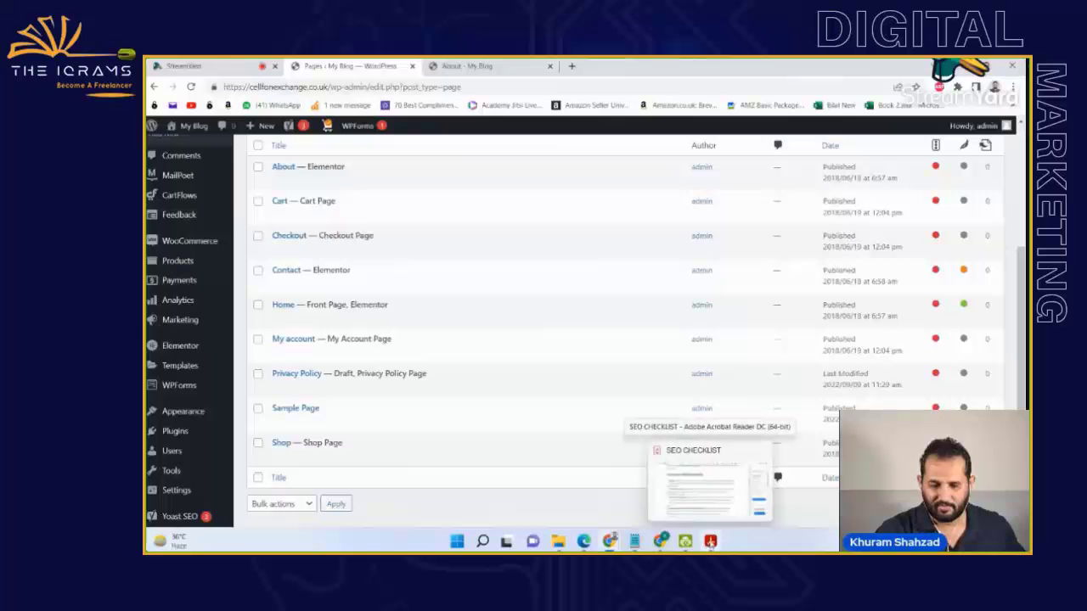
{"action": "left_click", "coordinate": [709, 483]}
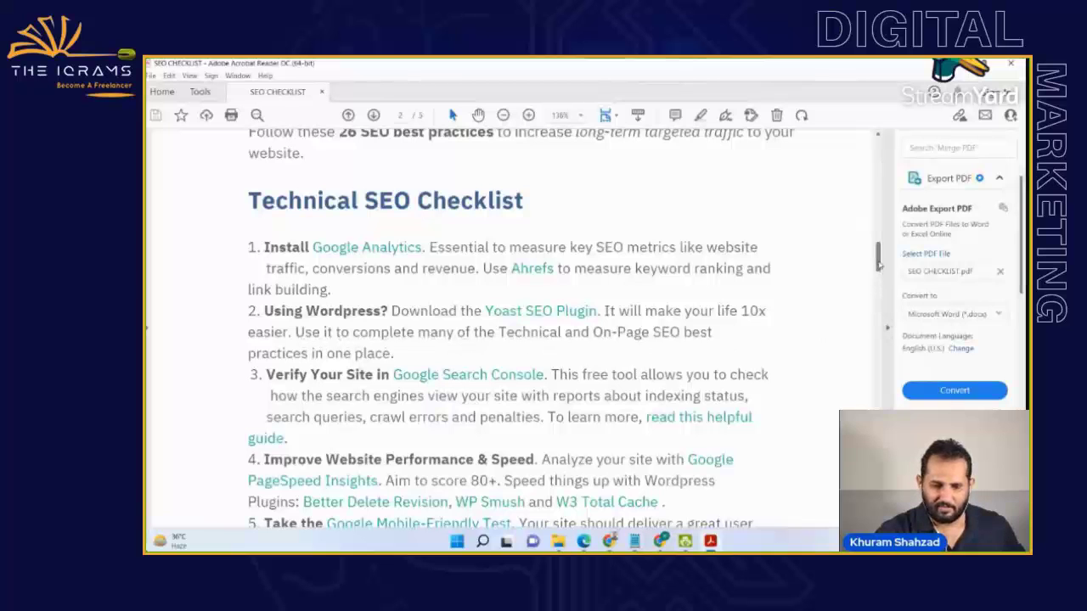
{"action": "scroll", "coordinate": [879, 263], "scroll_direction": "down", "scroll_amount": 2}
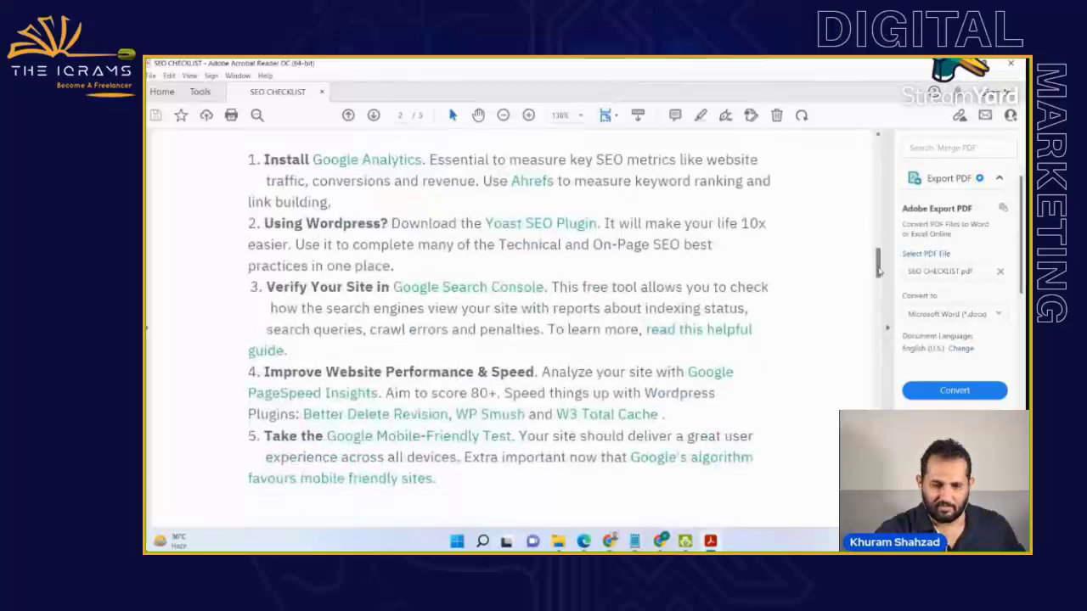
{"action": "left_click", "coordinate": [482, 290]}
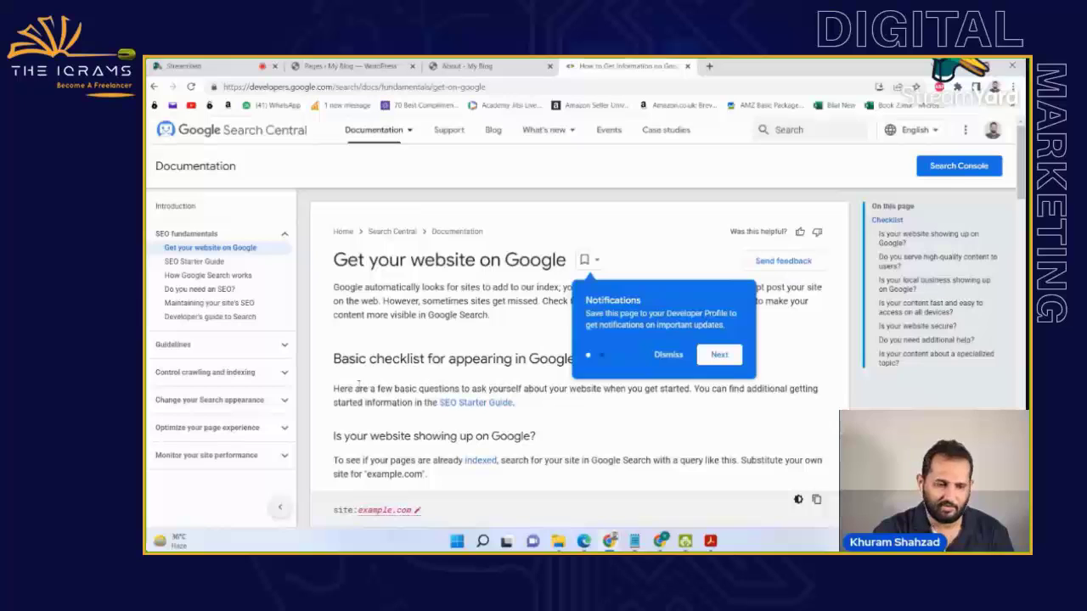
{"action": "left_click", "coordinate": [721, 358]}
{"action": "left_click", "coordinate": [727, 358]}
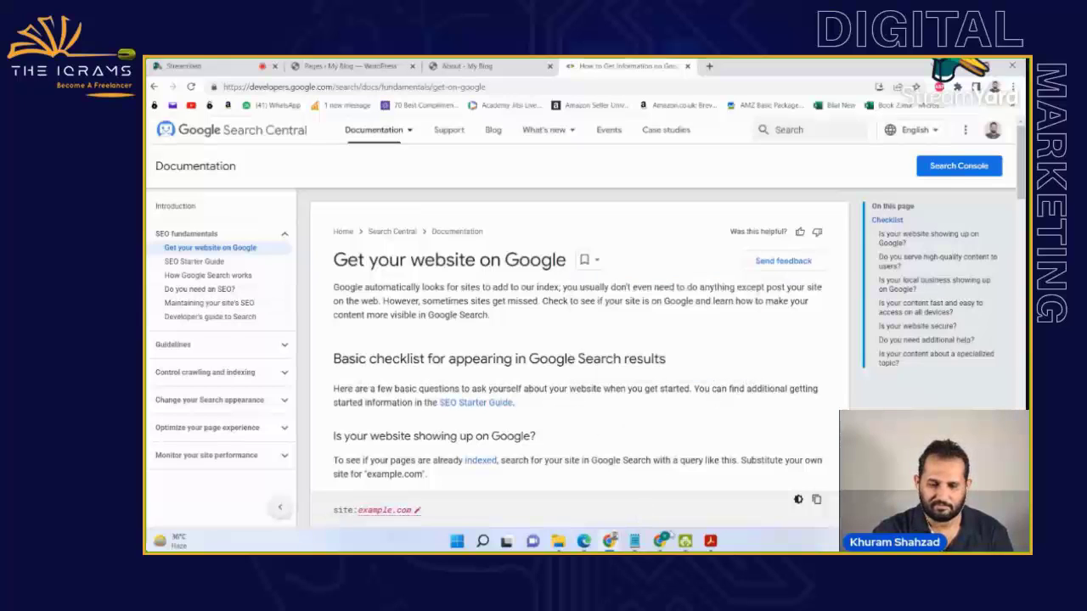
{"action": "left_click", "coordinate": [710, 541]}
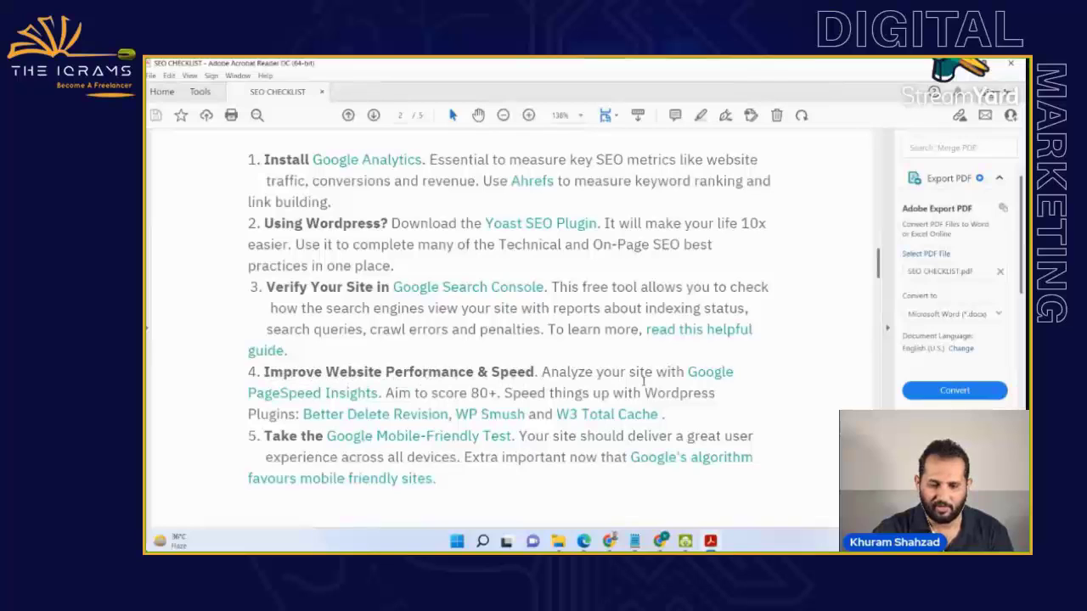
{"action": "left_click", "coordinate": [705, 375]}
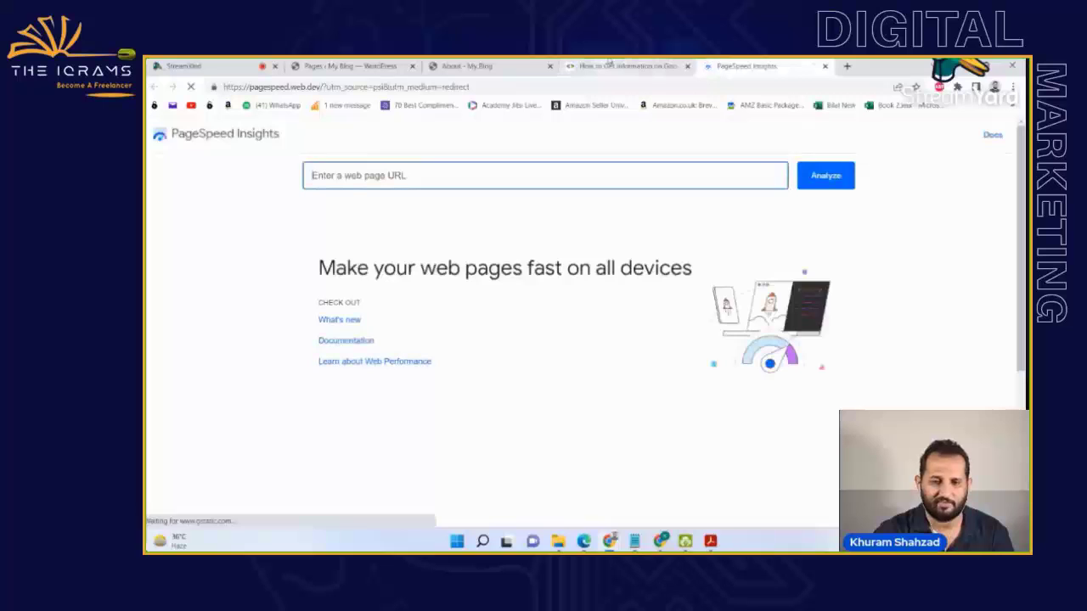
{"action": "left_click", "coordinate": [609, 66]}
{"action": "left_click", "coordinate": [467, 65]}
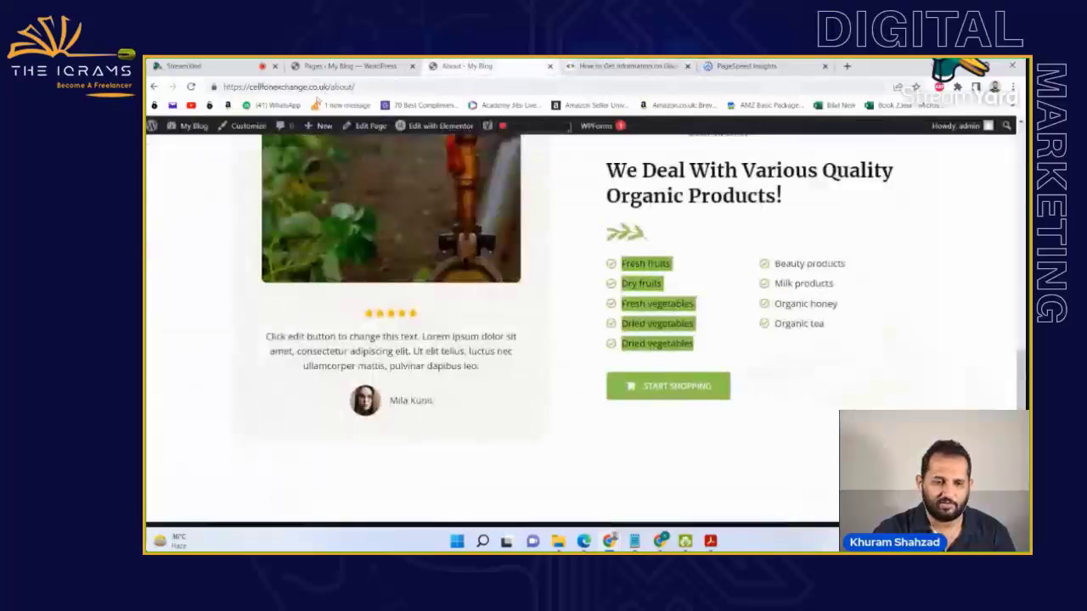
{"action": "left_click_drag", "start_coordinate": [328, 86], "coordinate": [192, 90]}
{"action": "key", "text": "ctrl+c"}
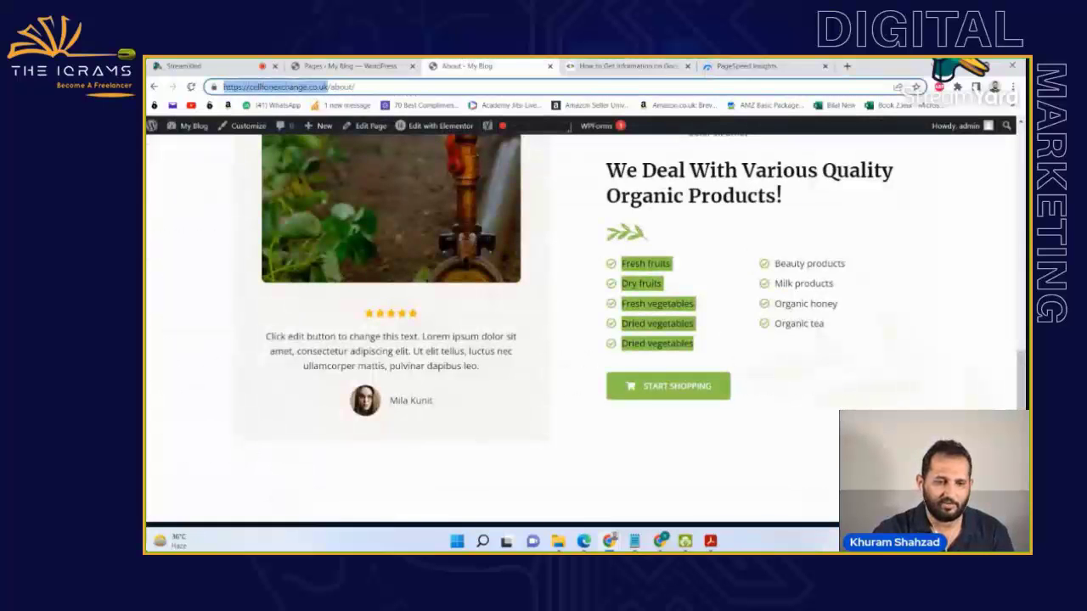
{"action": "left_click", "coordinate": [747, 66]}
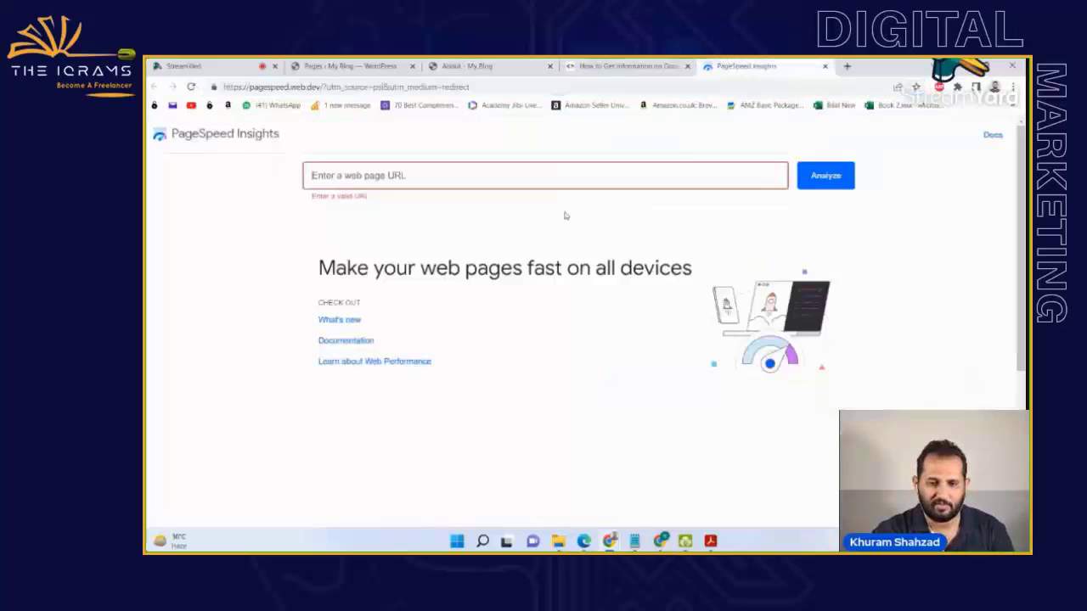
{"action": "key", "text": "ctrl+v"}
{"action": "left_click", "coordinate": [819, 176]}
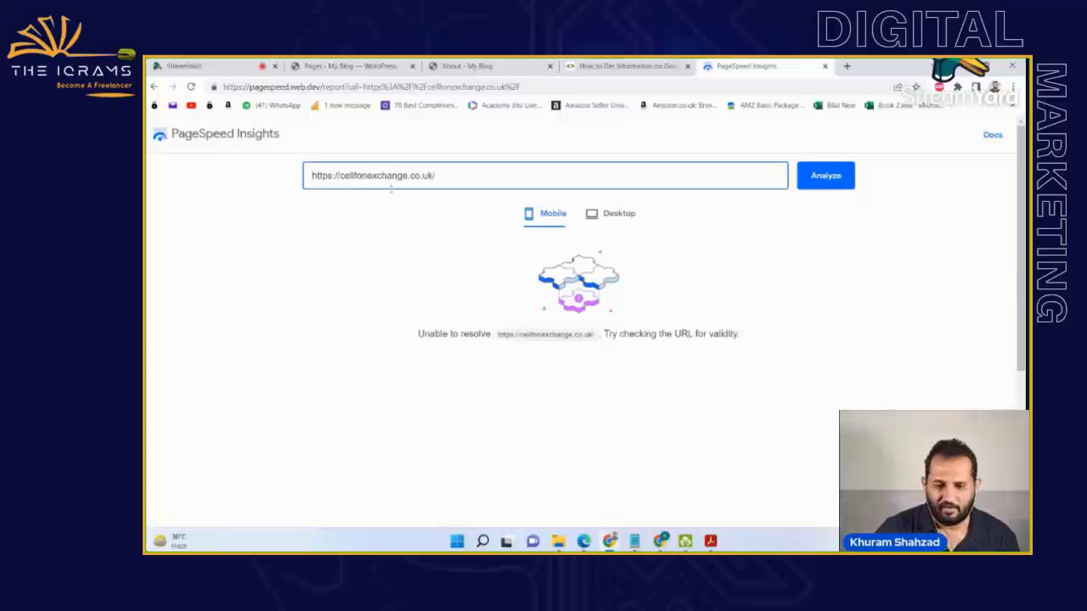
- Check the Desktop result for the analysed site address and return to the Mobile result
{"action": "left_click_drag", "start_coordinate": [468, 175], "coordinate": [288, 178]}
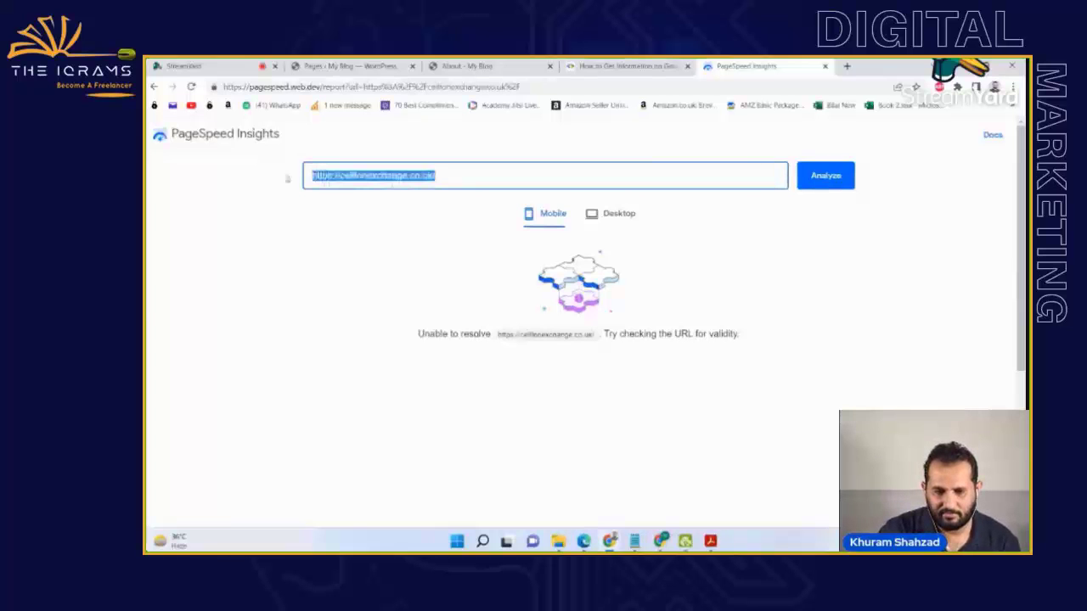
{"action": "left_click", "coordinate": [595, 216]}
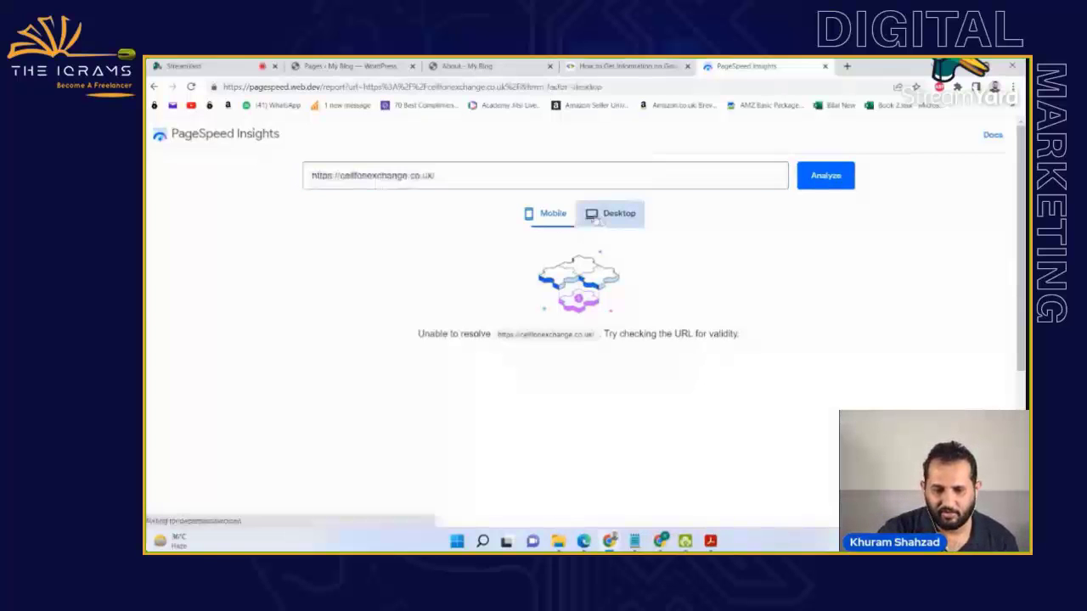
{"action": "left_click", "coordinate": [468, 174]}
{"action": "left_click", "coordinate": [469, 174]}
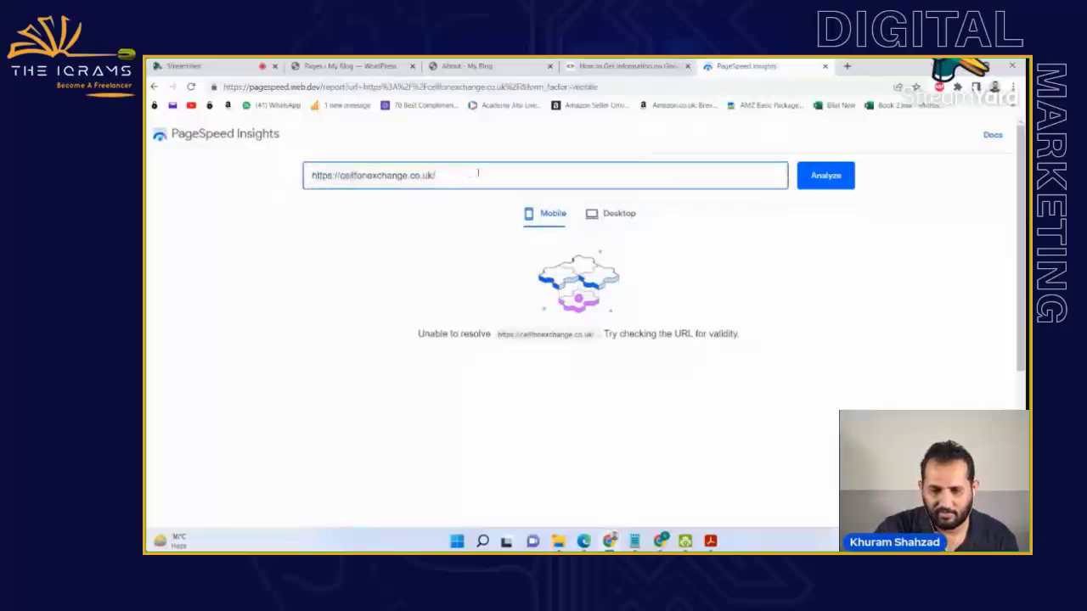
- Load epicfix.co.uk in a new browser tab and return to PageSpeed Insights
{"action": "left_click", "coordinate": [847, 67]}
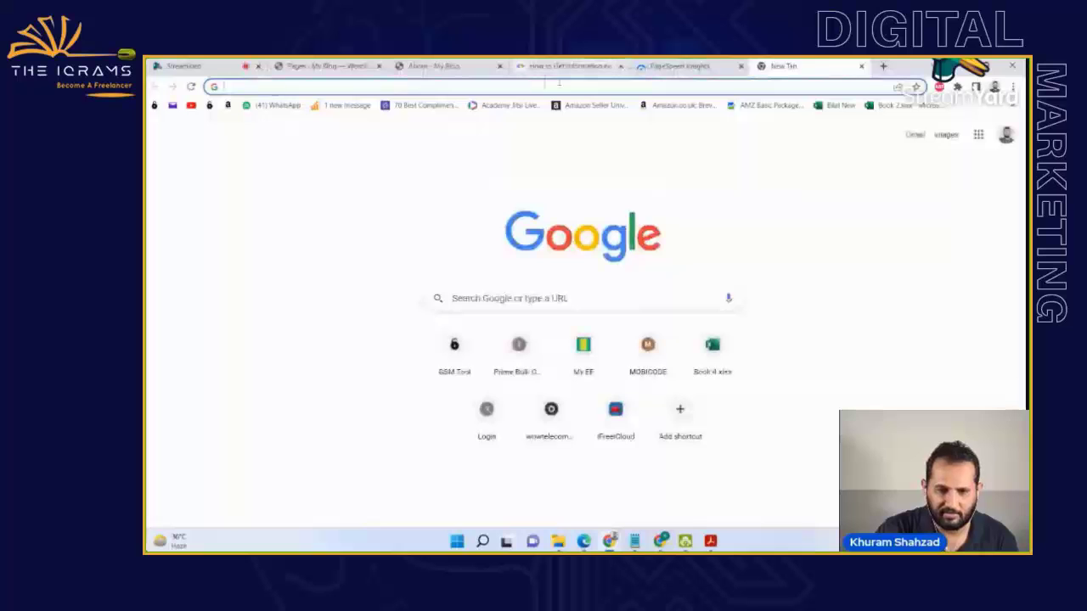
{"action": "type", "text": "epic"}
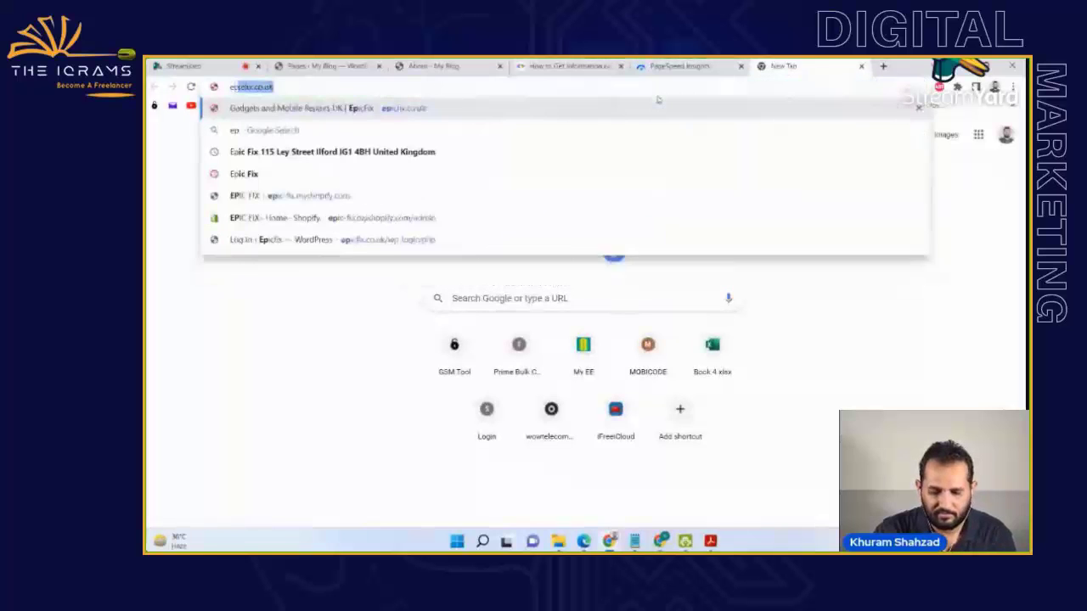
{"action": "left_click", "coordinate": [461, 110]}
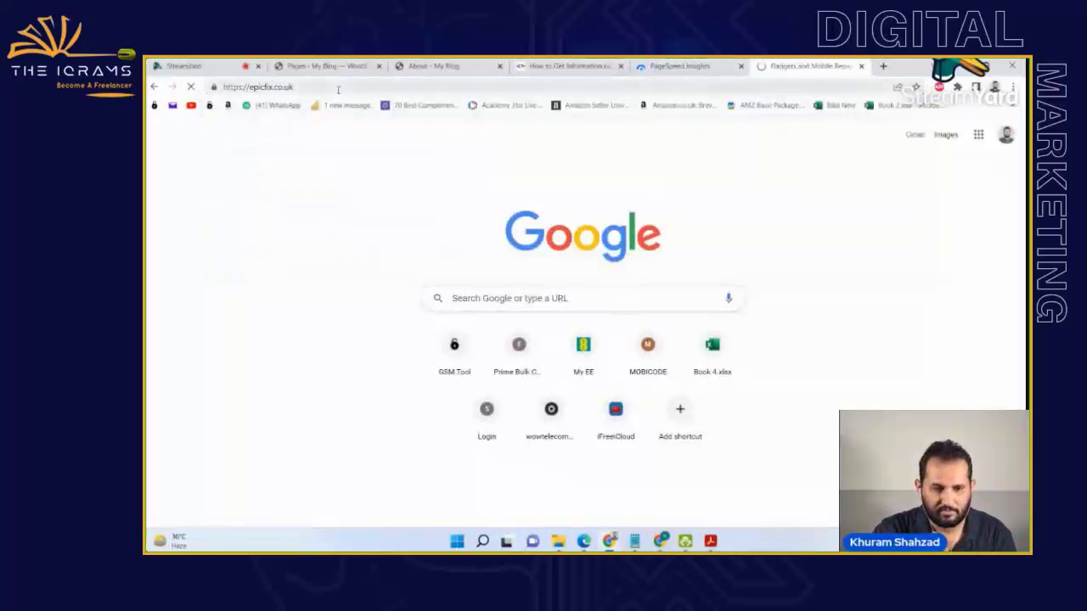
{"action": "left_click", "coordinate": [639, 66]}
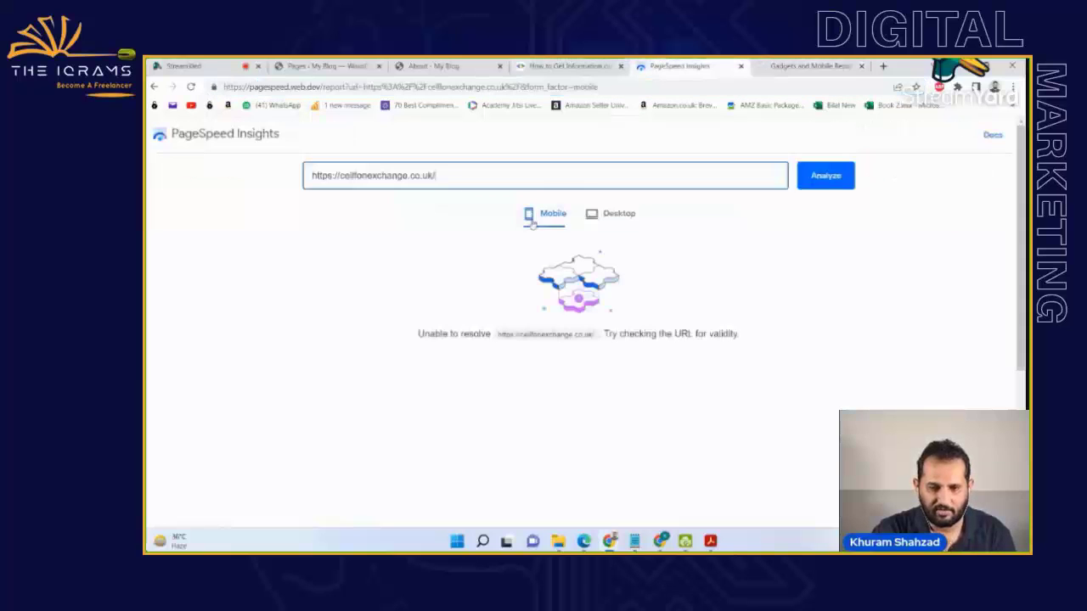
{"action": "triple_click", "coordinate": [536, 176]}
{"action": "type", "text": "https://epicfix.co.uk/"}
{"action": "left_click", "coordinate": [813, 180]}
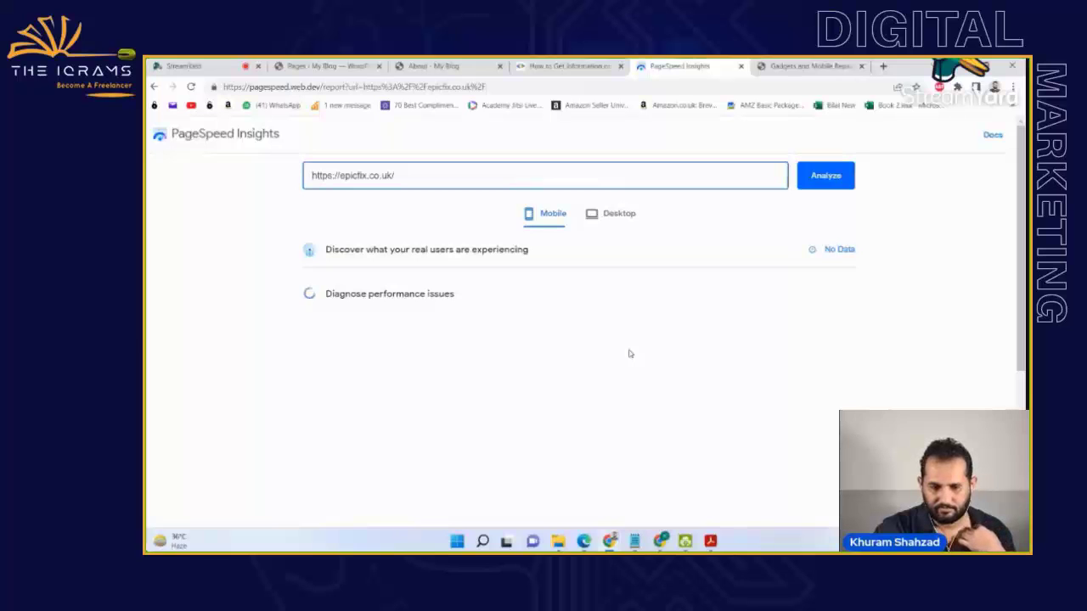
{"action": "mouse_move", "coordinate": [710, 541]}
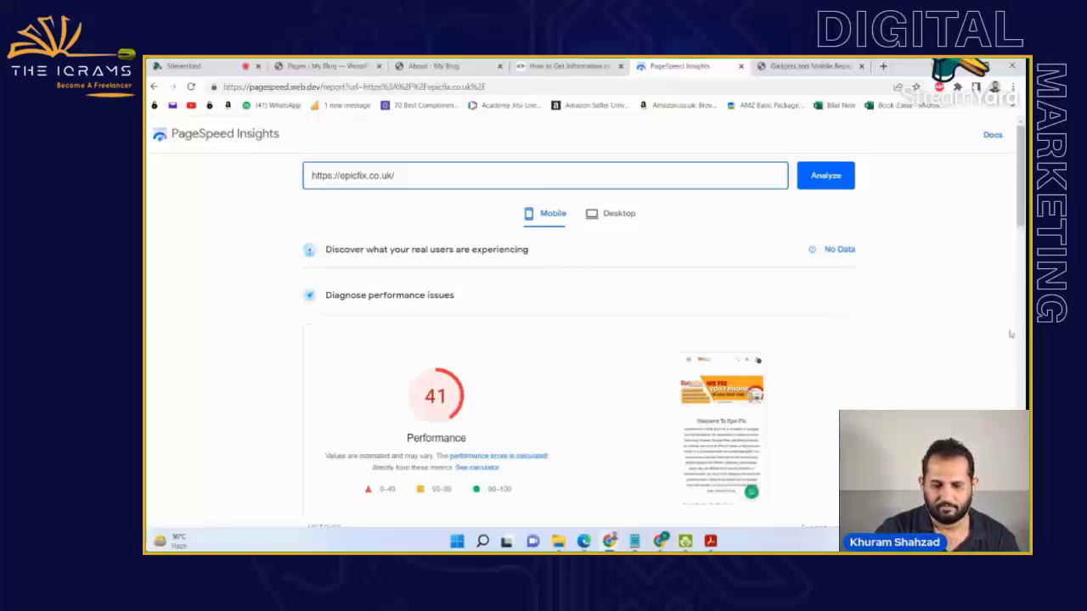
{"action": "left_click_drag", "start_coordinate": [1022, 204], "coordinate": [1022, 204]}
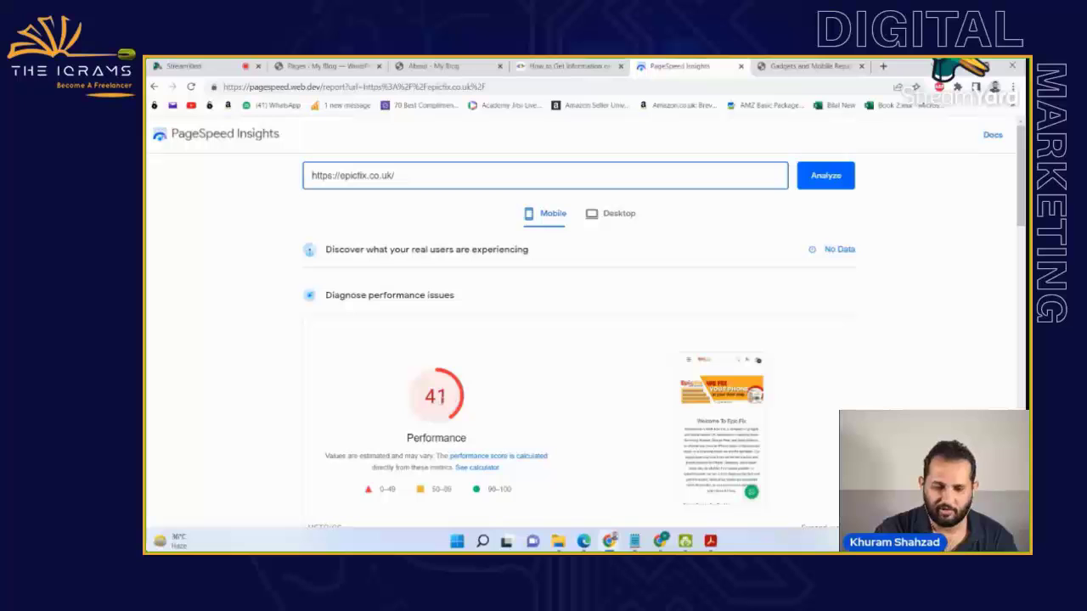
- Check the Desktop performance result for epicfix.co.uk, try to return to the Mobile result, and keep waiting for the unresponsive page
{"action": "left_click", "coordinate": [599, 223]}
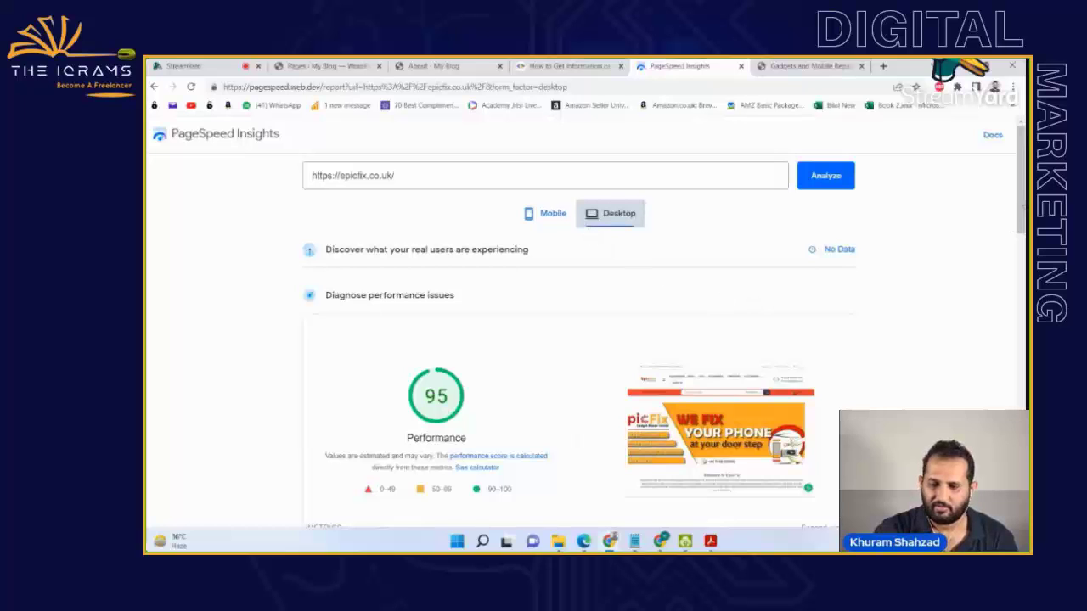
{"action": "scroll", "coordinate": [427, 396], "scroll_direction": "down", "scroll_amount": 1}
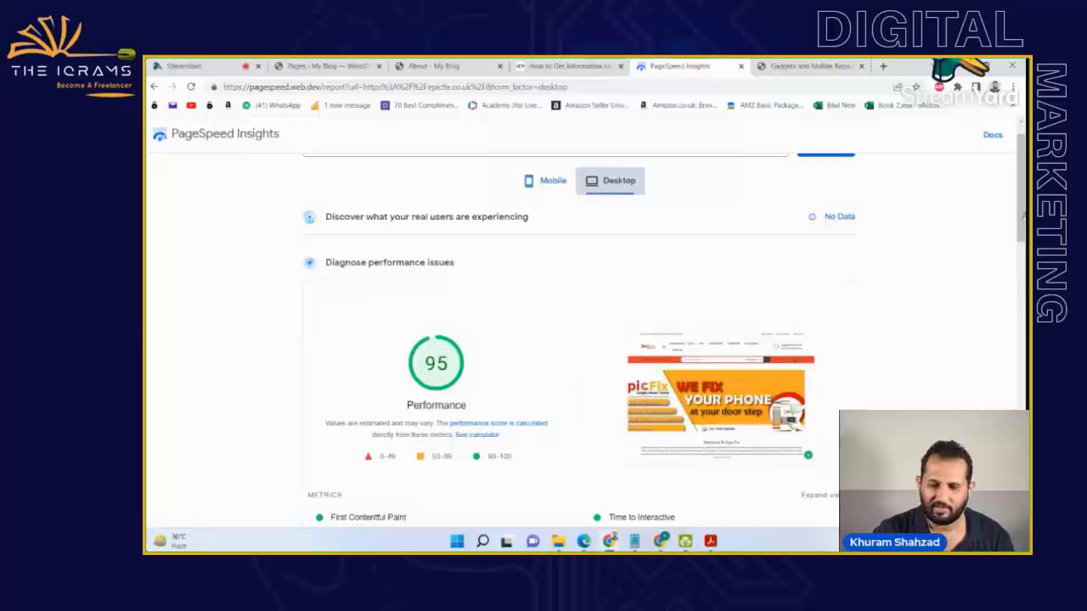
{"action": "left_click", "coordinate": [540, 185]}
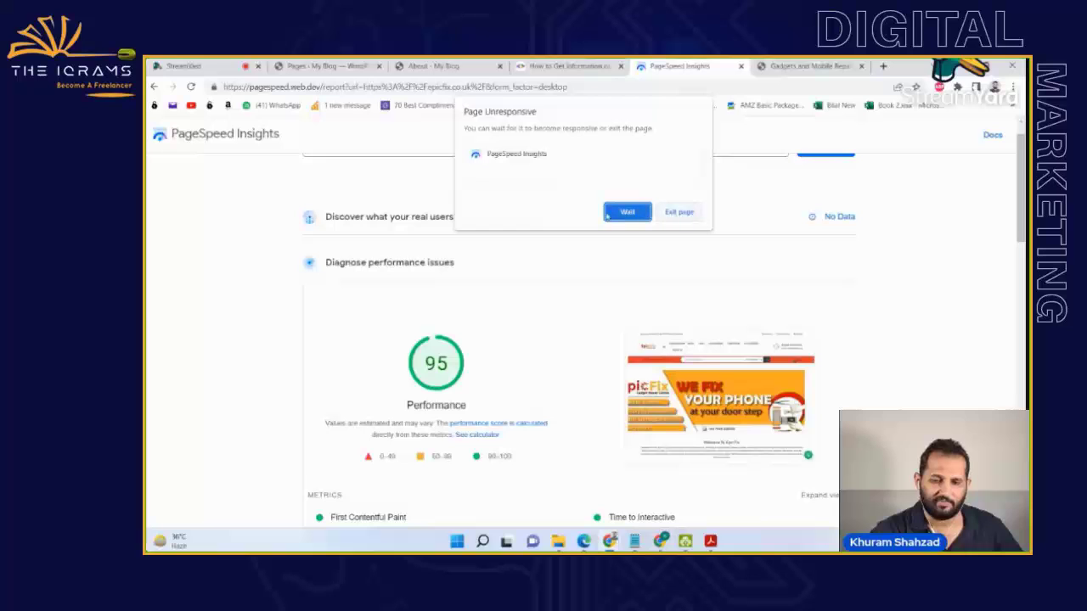
{"action": "left_click", "coordinate": [607, 216]}
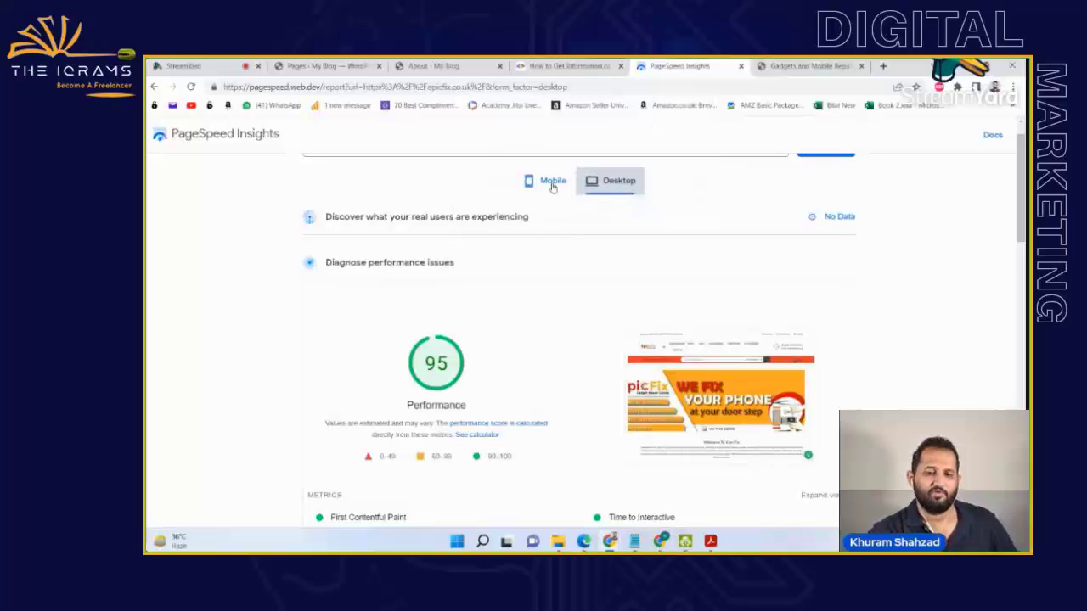
- Try to reload the epicfix.co.uk Desktop report while looking through its metrics and opportunities, and keep waiting for the page
{"action": "left_click_drag", "start_coordinate": [1023, 153], "coordinate": [1024, 171]}
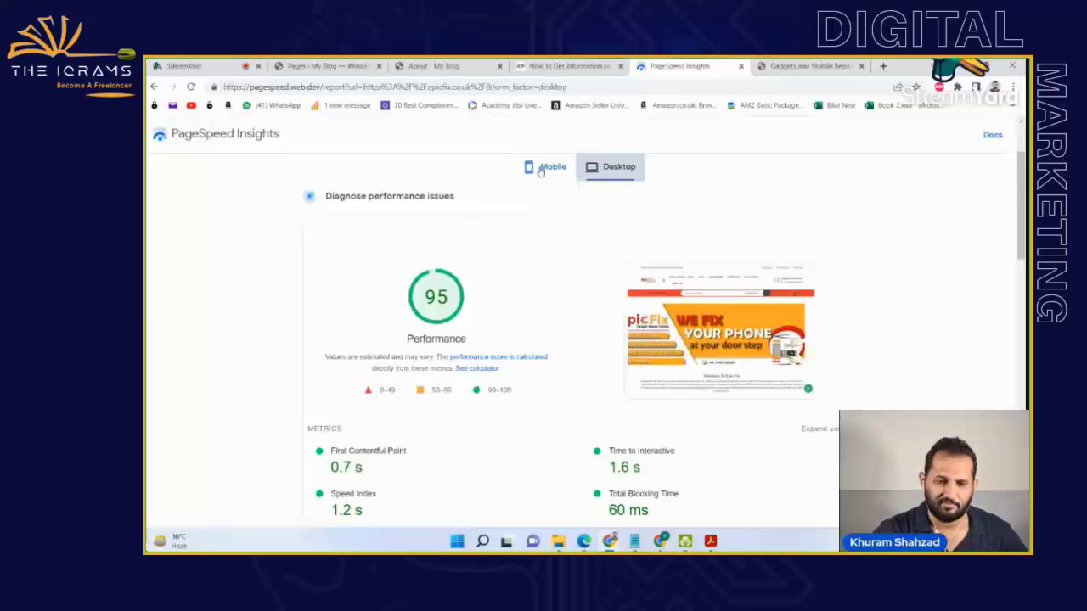
{"action": "left_click", "coordinate": [192, 88]}
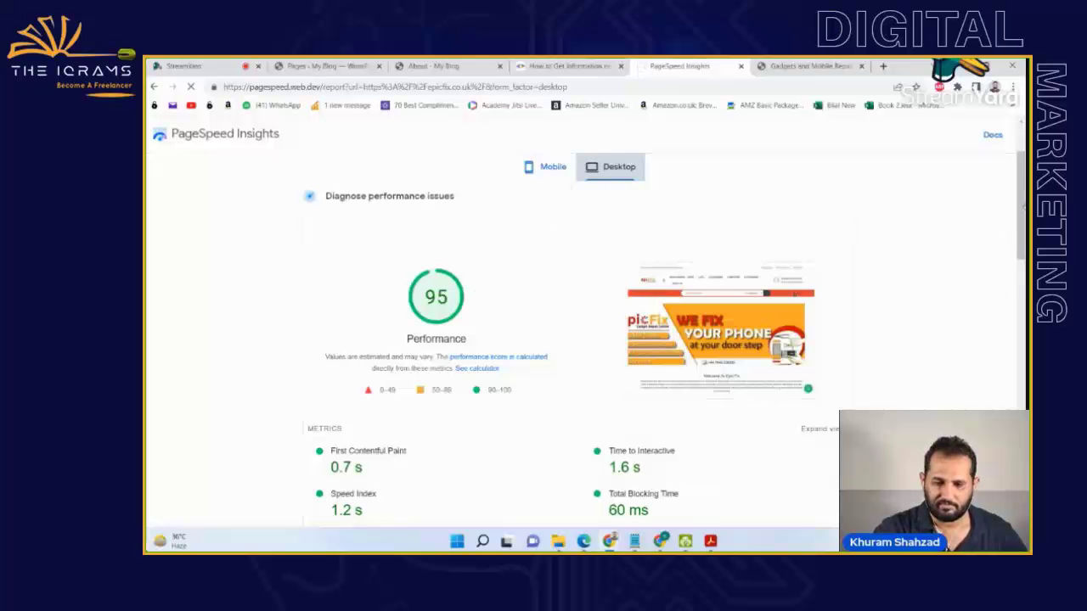
{"action": "scroll", "coordinate": [666, 339], "scroll_direction": "down", "scroll_amount": 4}
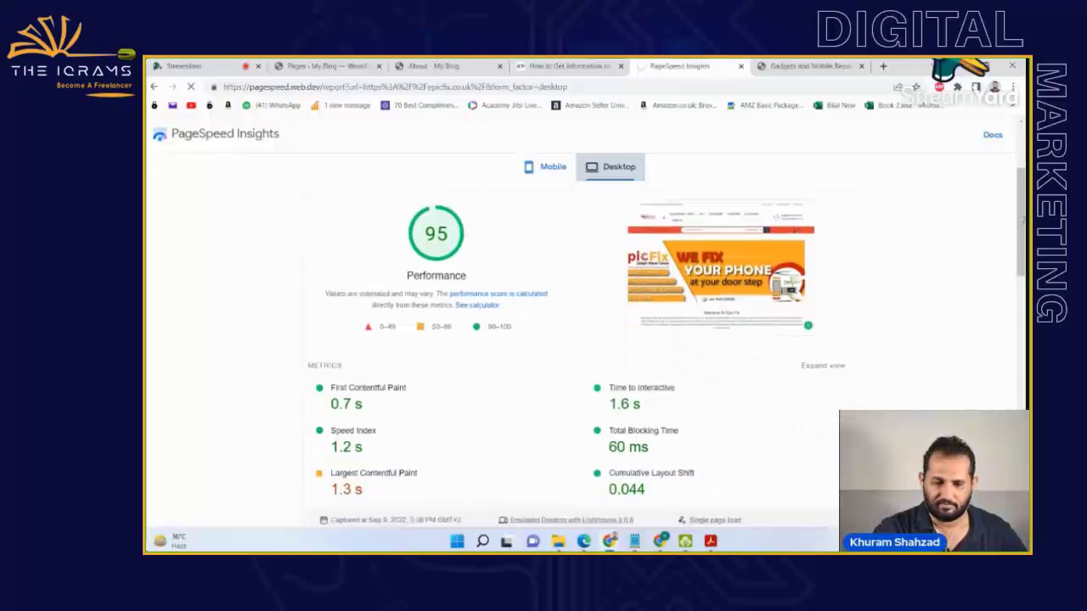
{"action": "scroll", "coordinate": [577, 340], "scroll_direction": "down", "scroll_amount": 1}
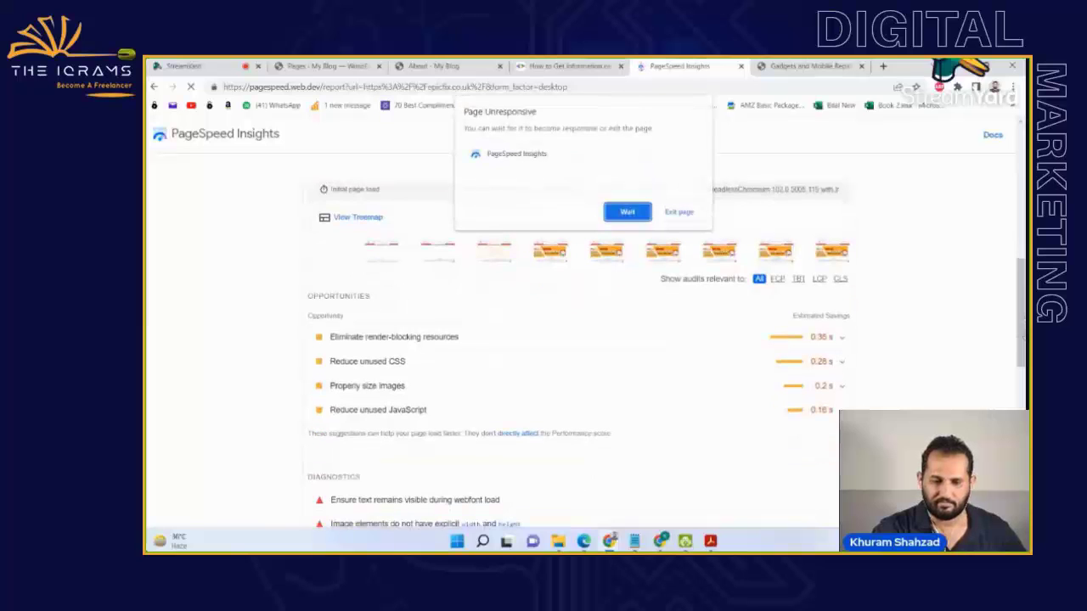
{"action": "left_click", "coordinate": [628, 212]}
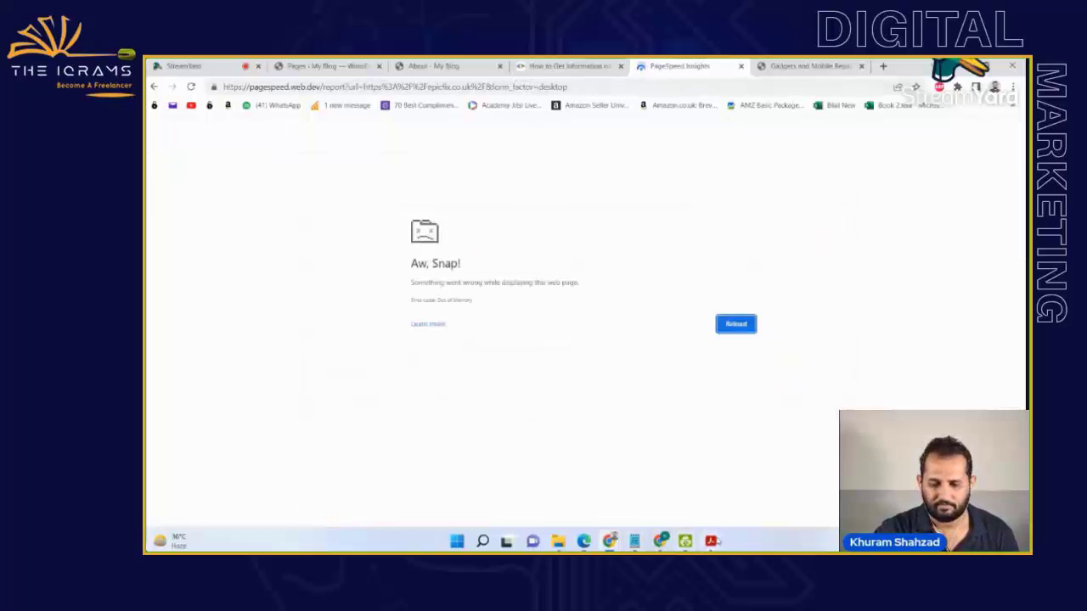
{"action": "left_click", "coordinate": [710, 541]}
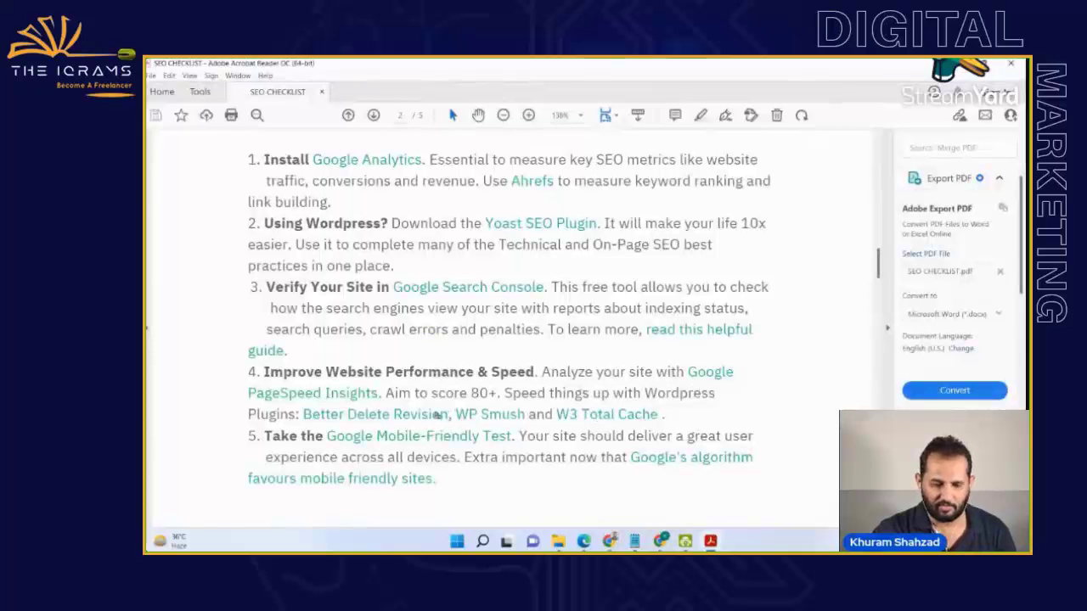
{"action": "left_click", "coordinate": [357, 395]}
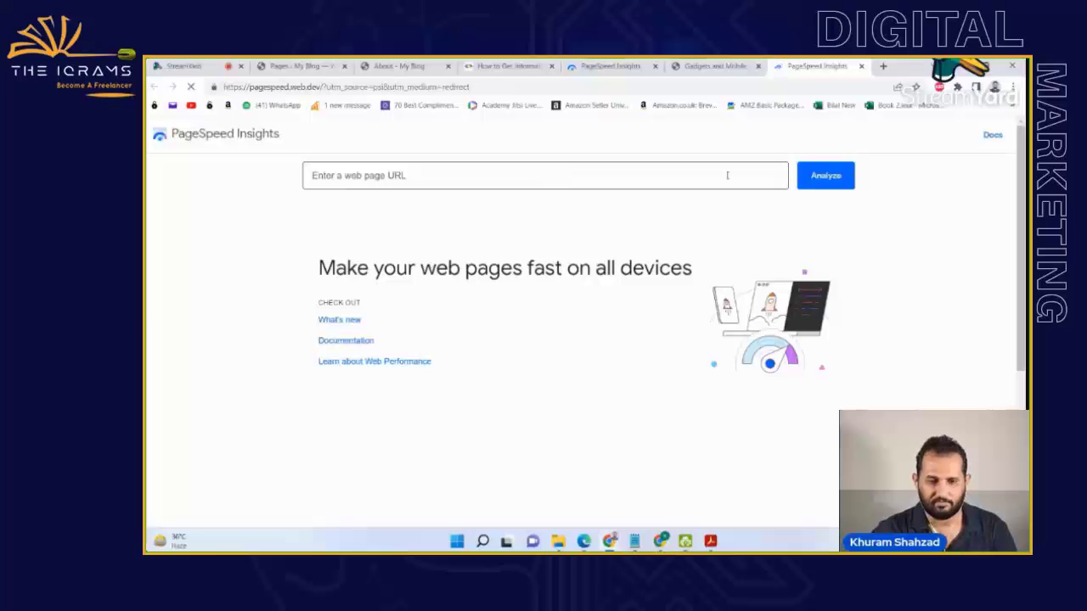
{"action": "left_click", "coordinate": [600, 180]}
{"action": "type", "text": "https://epicfix.co.uk/"}
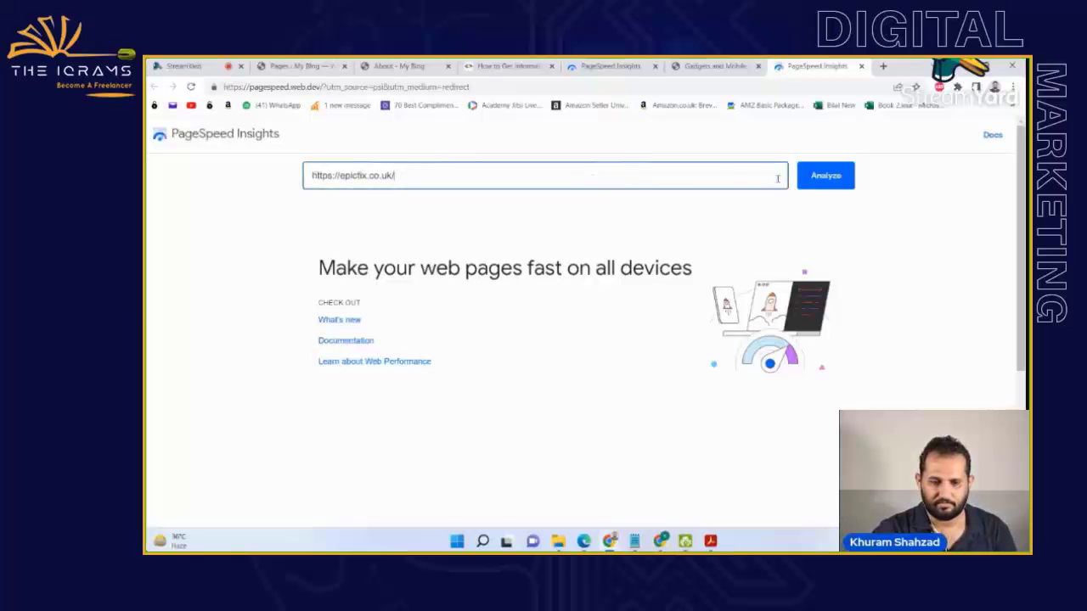
{"action": "left_click", "coordinate": [819, 176]}
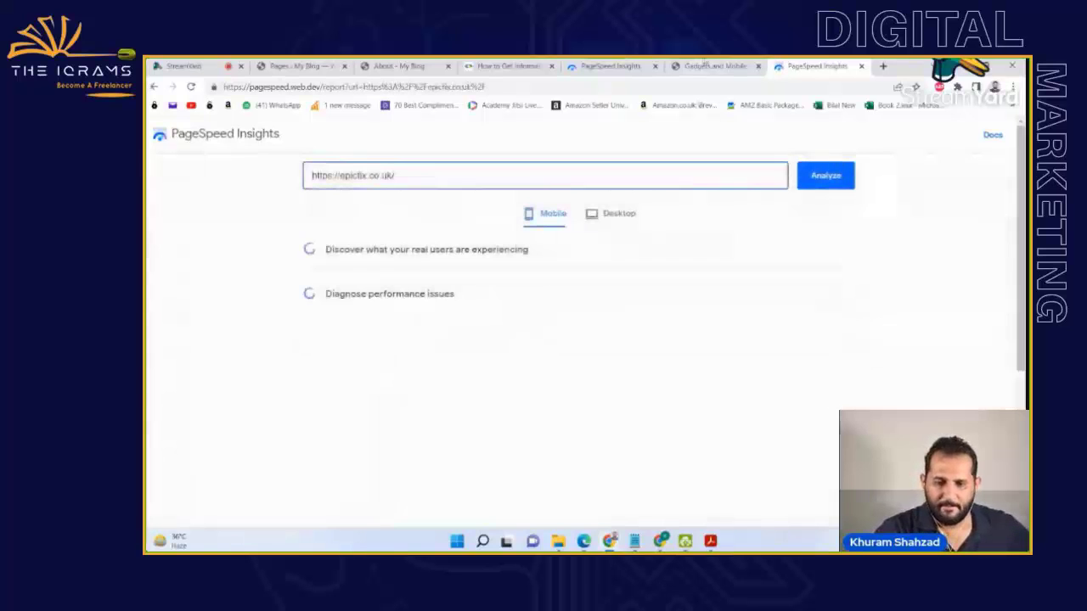
{"action": "left_click", "coordinate": [709, 66]}
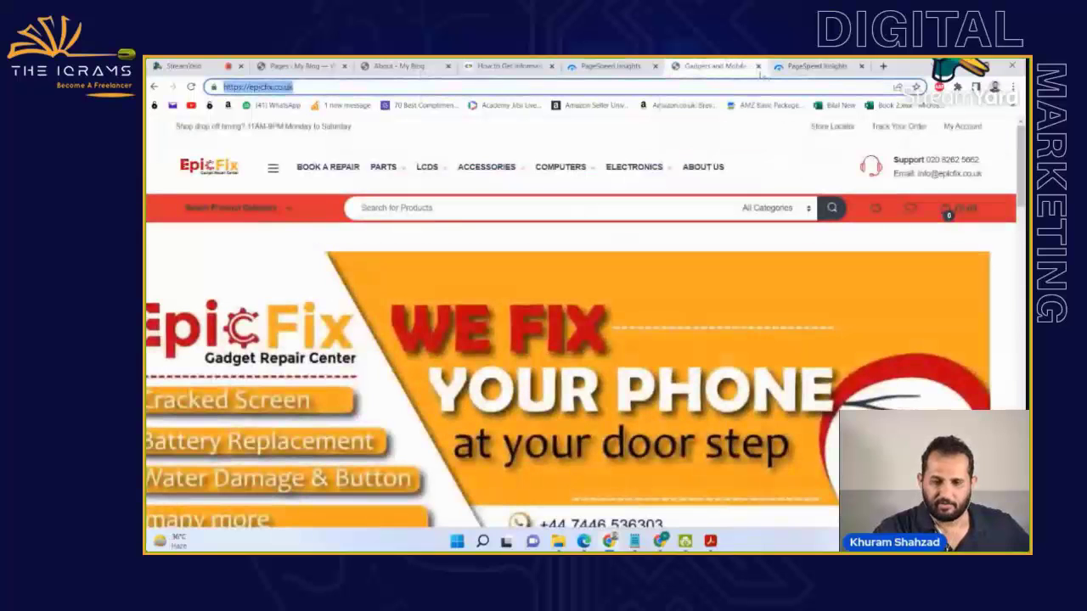
{"action": "left_click", "coordinate": [756, 66]}
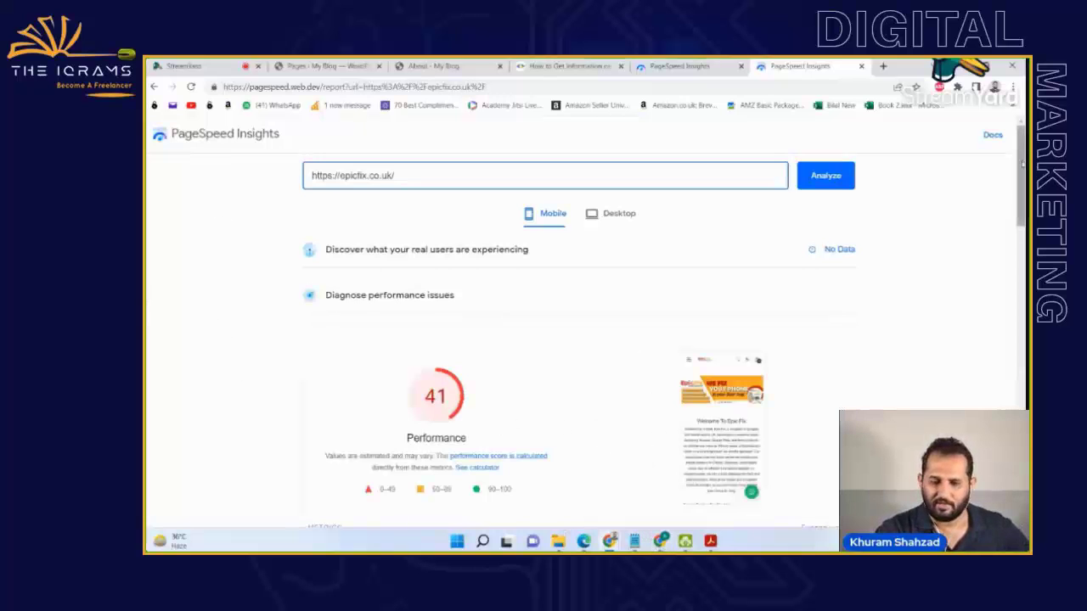
- Examine the metrics, opportunities, diagnostics and passed audits in the epicfix.co.uk Mobile report
{"action": "scroll", "coordinate": [578, 339], "scroll_direction": "down", "scroll_amount": 5}
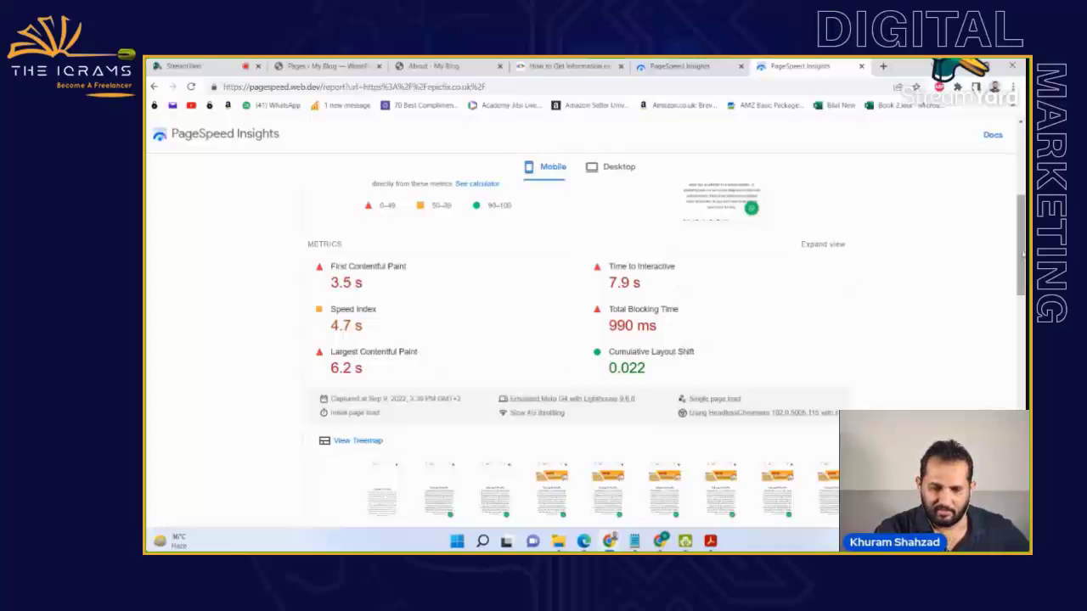
{"action": "scroll", "coordinate": [1023, 253], "scroll_direction": "down", "scroll_amount": 5}
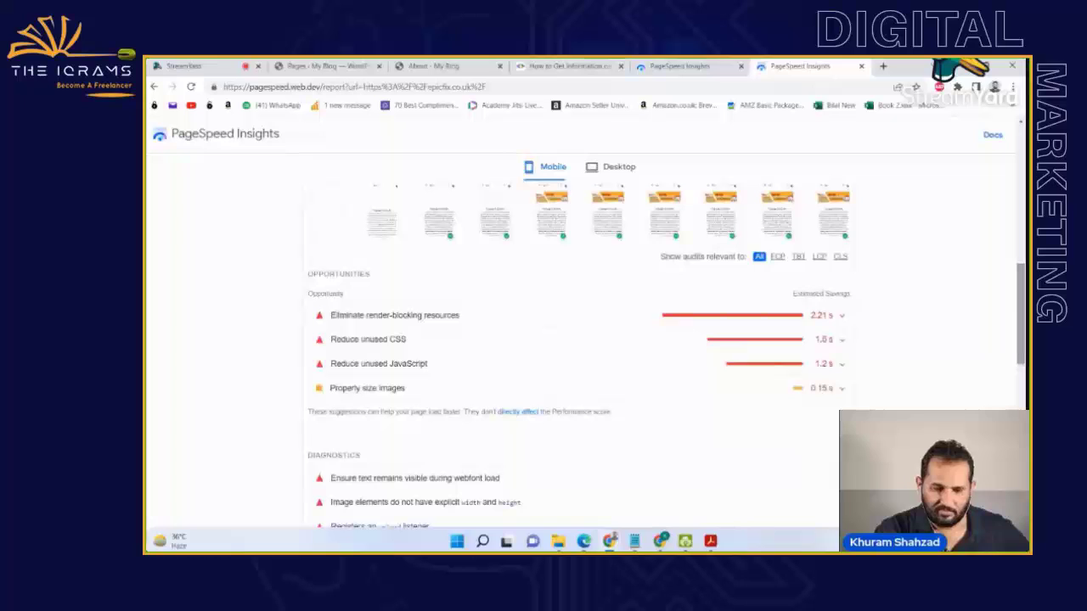
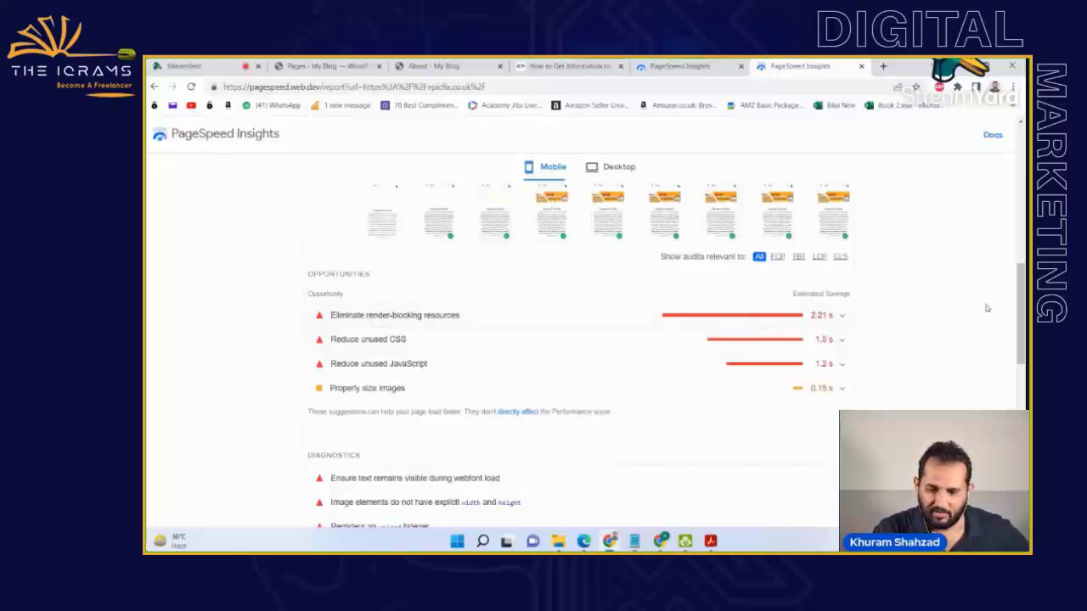
{"action": "left_click_drag", "start_coordinate": [1021, 319], "coordinate": [1022, 339]}
{"action": "scroll", "coordinate": [1023, 350], "scroll_direction": "down", "scroll_amount": 1}
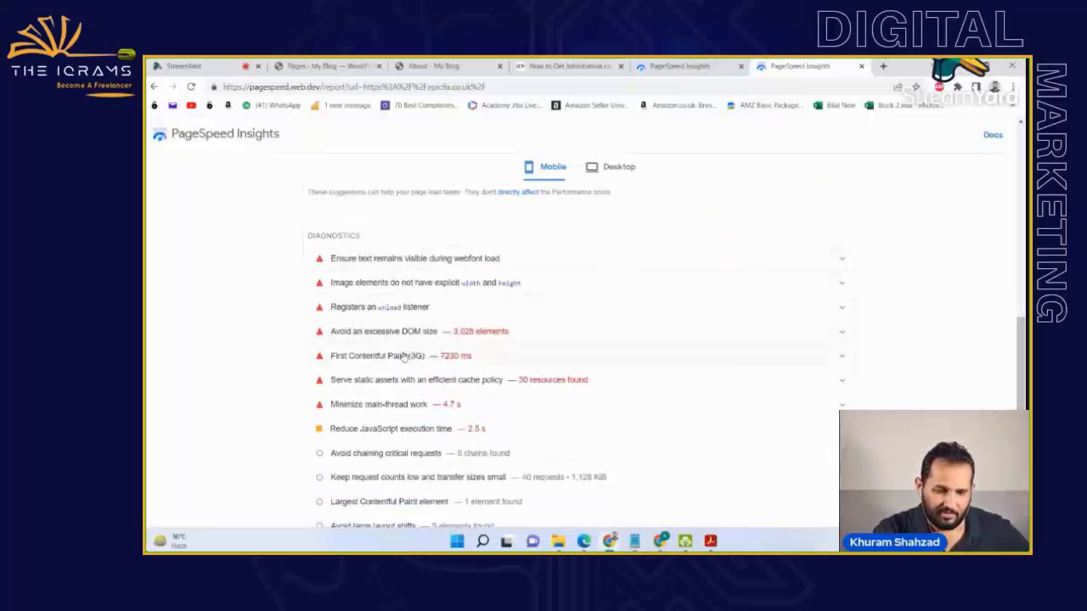
{"action": "left_click_drag", "start_coordinate": [1023, 362], "coordinate": [1025, 297]}
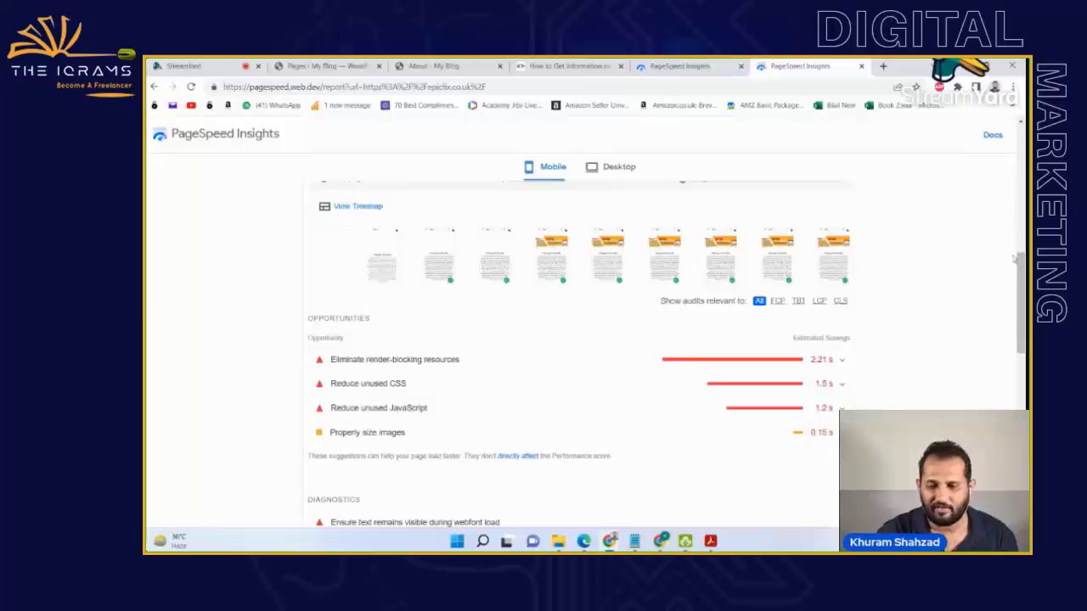
{"action": "left_click_drag", "start_coordinate": [1023, 282], "coordinate": [1023, 304]}
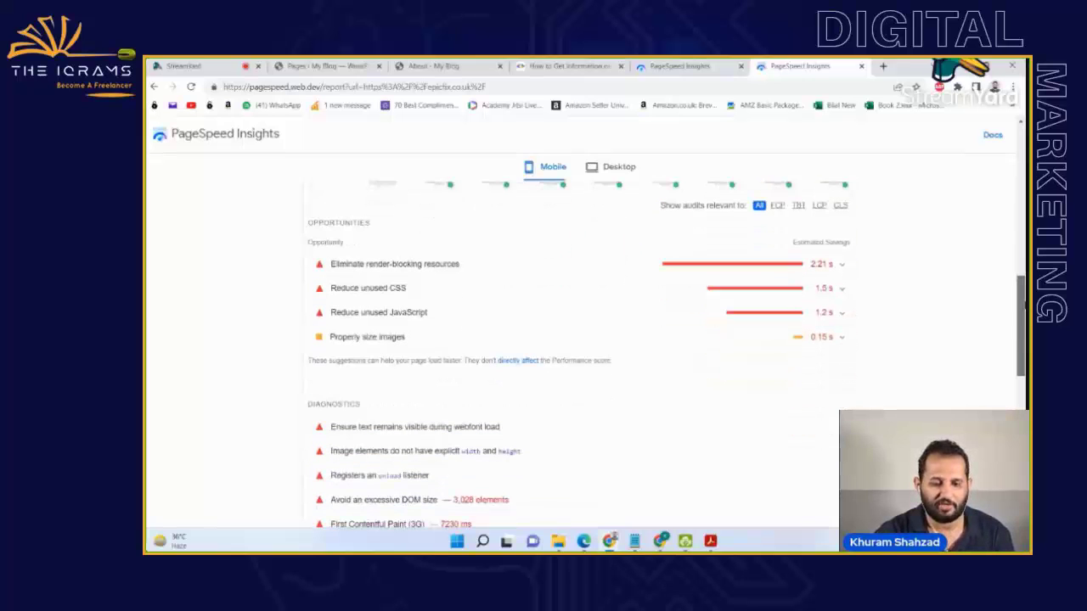
{"action": "left_click_drag", "start_coordinate": [1023, 304], "coordinate": [1022, 418]}
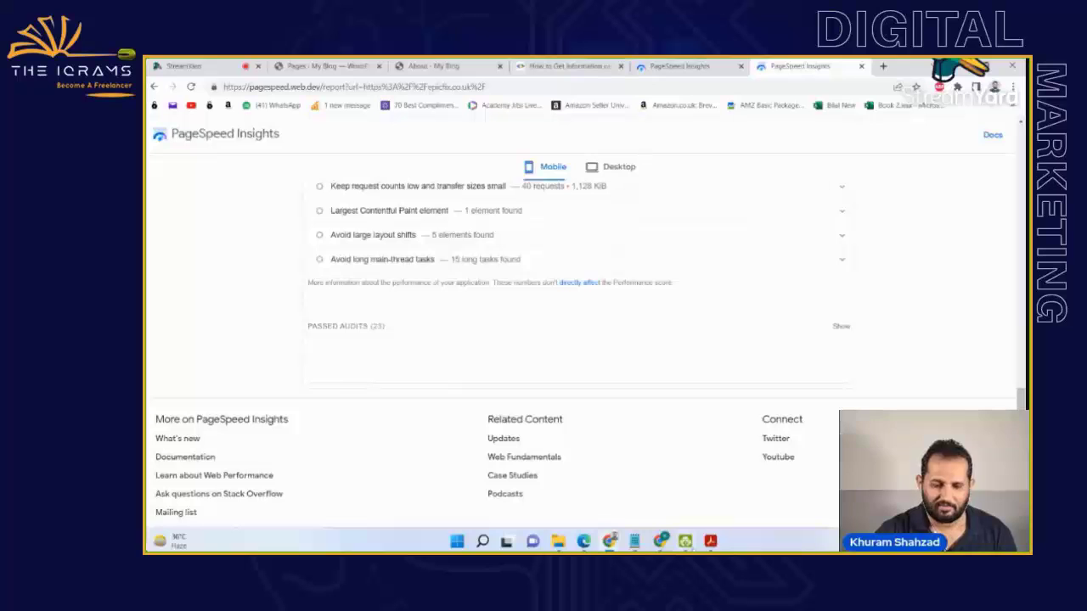
- Check the recommended speed plugins in the SEO CHECKLIST PDF and open the Add Plugins page of the WordPress site in the browser
{"action": "left_click", "coordinate": [710, 541]}
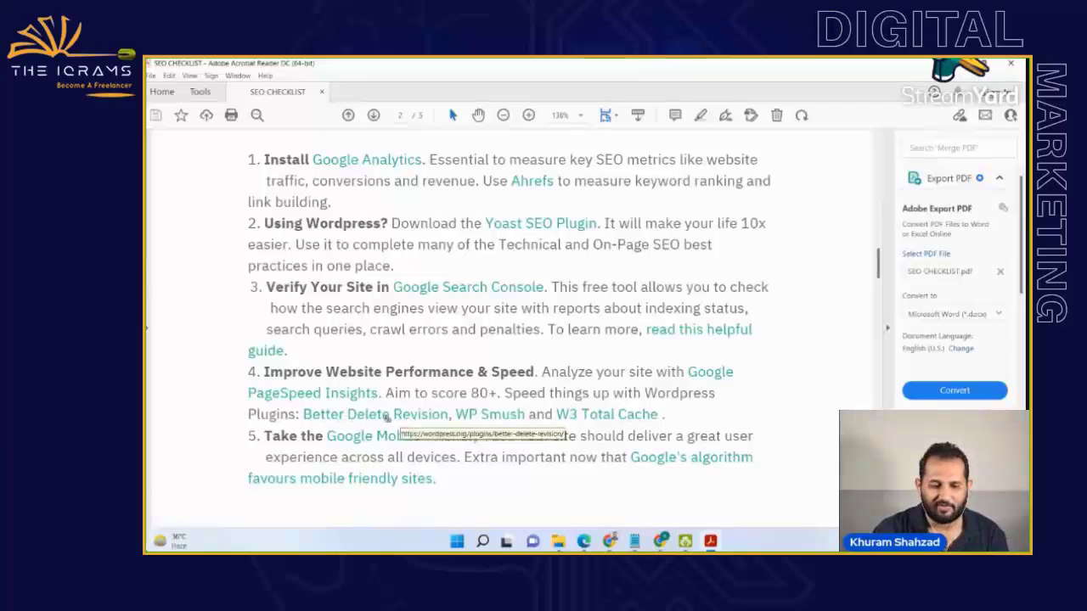
{"action": "mouse_move", "coordinate": [609, 541]}
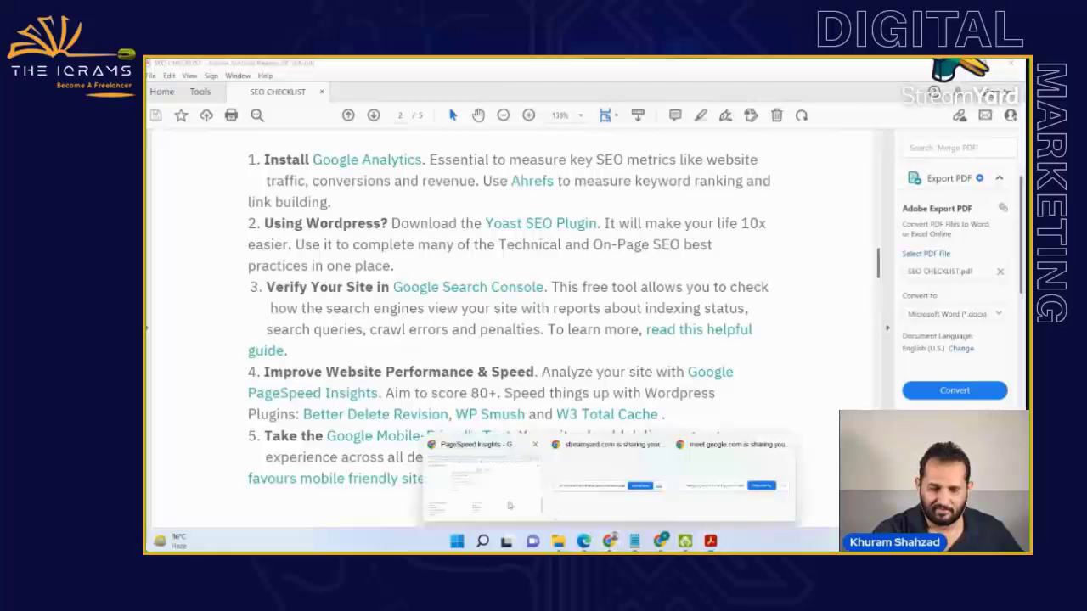
{"action": "left_click", "coordinate": [498, 485]}
{"action": "left_click", "coordinate": [568, 65]}
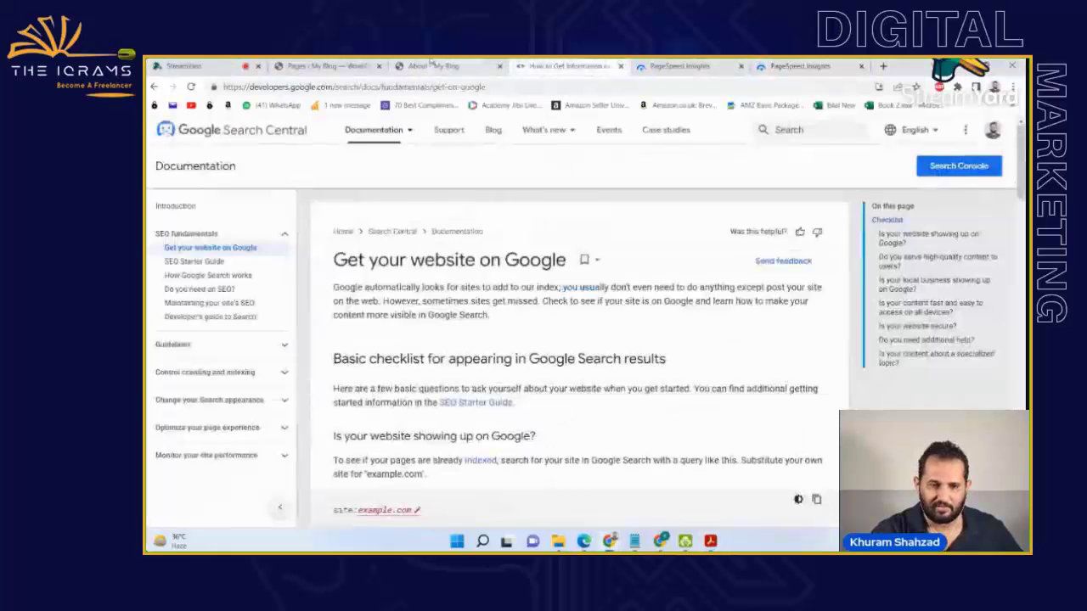
{"action": "left_click", "coordinate": [435, 65]}
{"action": "left_click", "coordinate": [319, 63]}
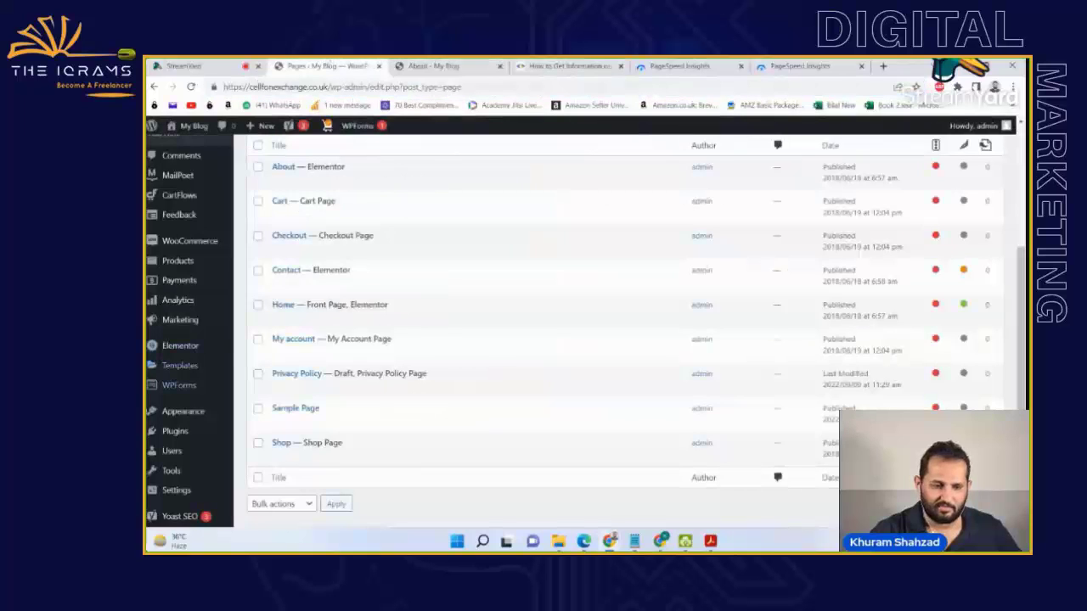
{"action": "mouse_move", "coordinate": [185, 435]}
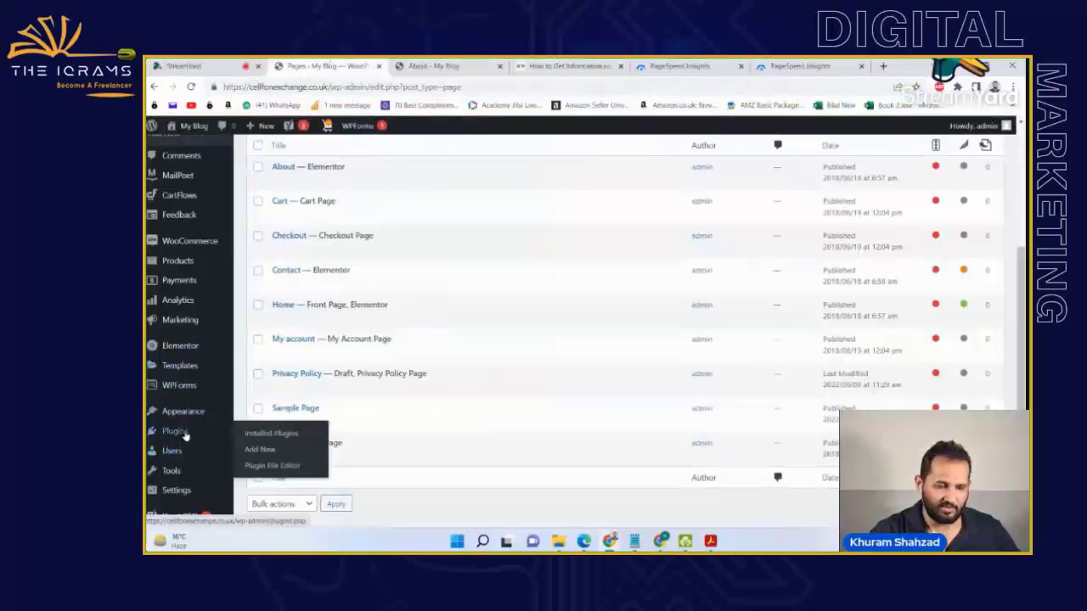
{"action": "left_click", "coordinate": [255, 449]}
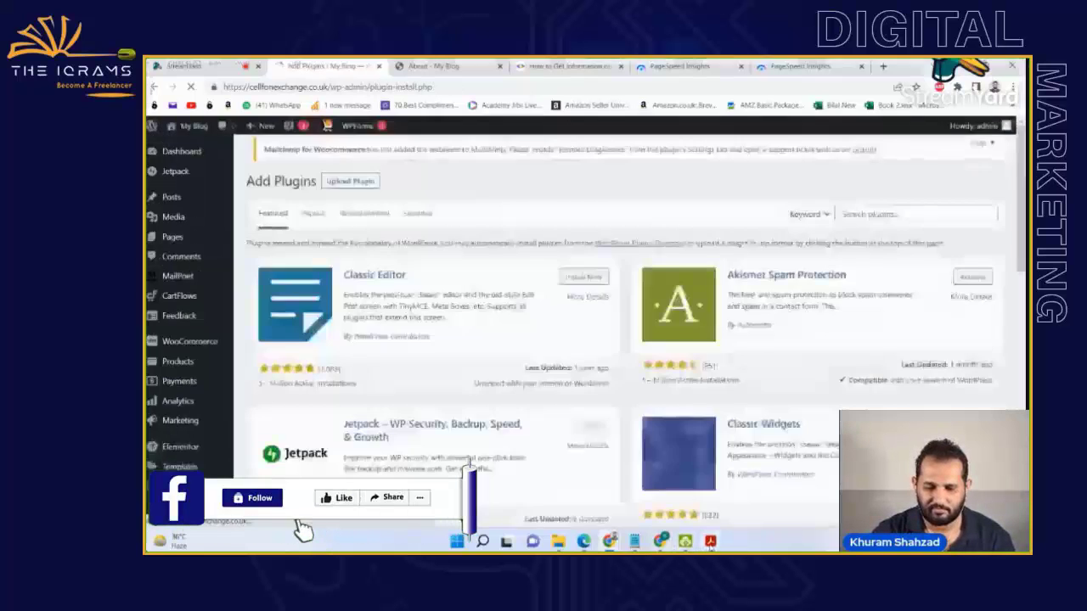
- Check the plugin name in the SEO CHECKLIST PDF in Adobe Acrobat Reader and search WordPress plugins in the browser for "better delete"
{"action": "left_click", "coordinate": [710, 540]}
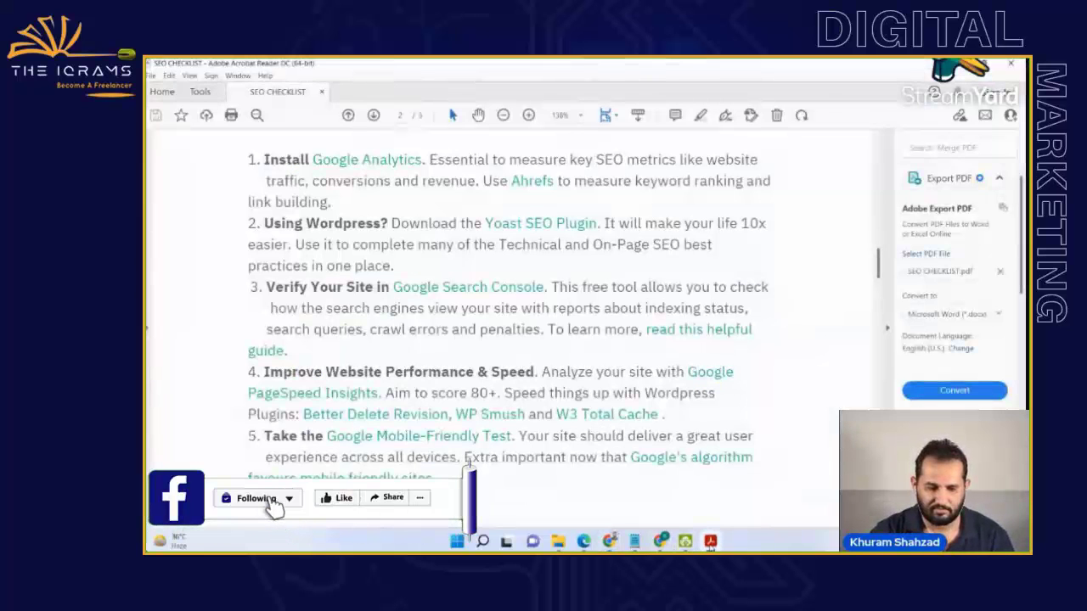
{"action": "left_click", "coordinate": [710, 543]}
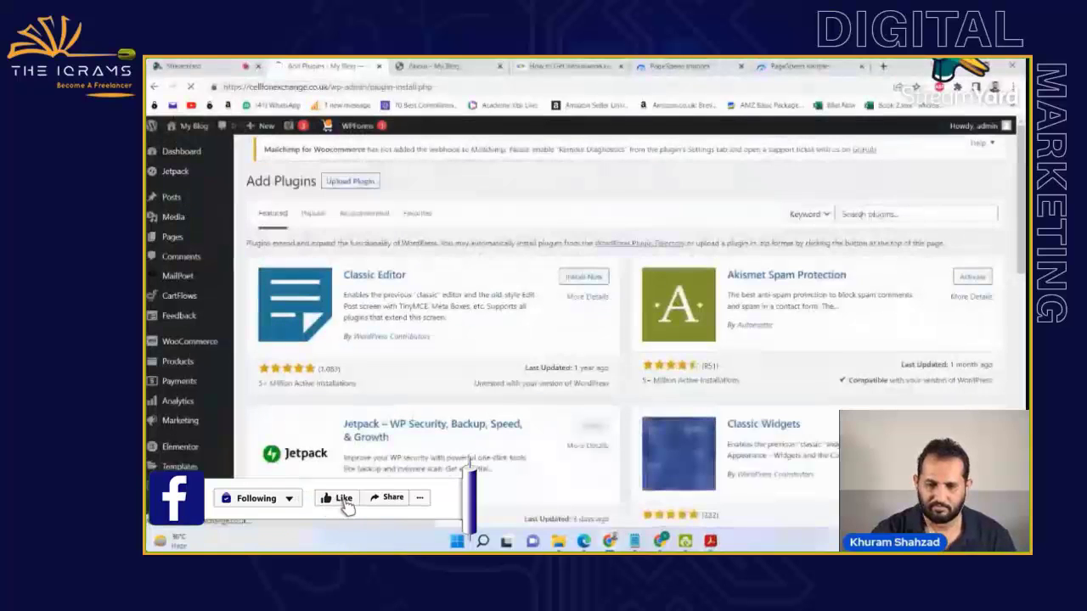
{"action": "left_click", "coordinate": [859, 278]}
{"action": "type", "text": "be"}
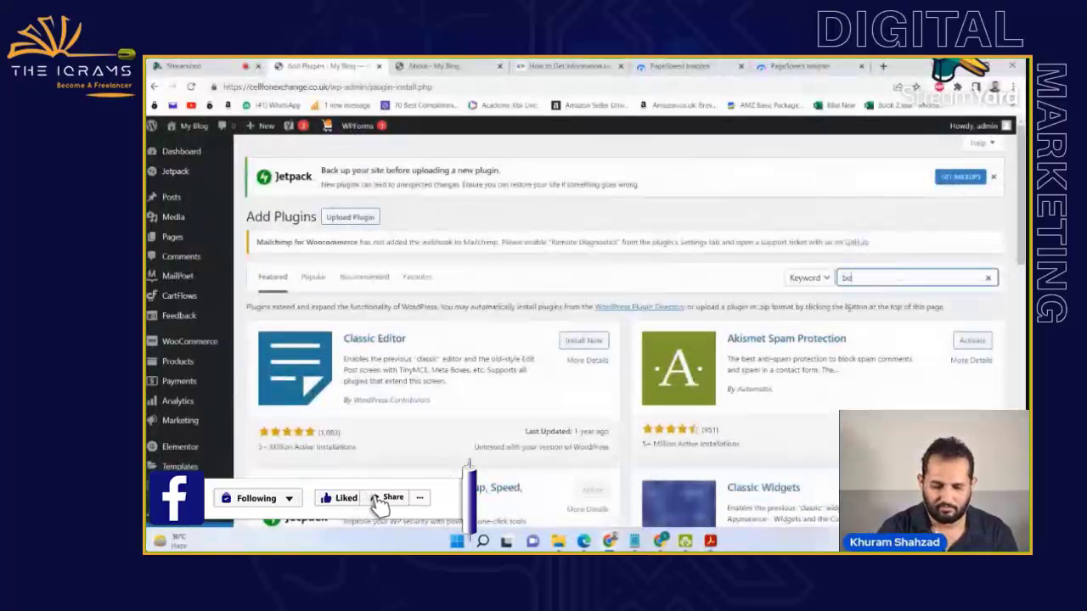
{"action": "type", "text": "tter"}
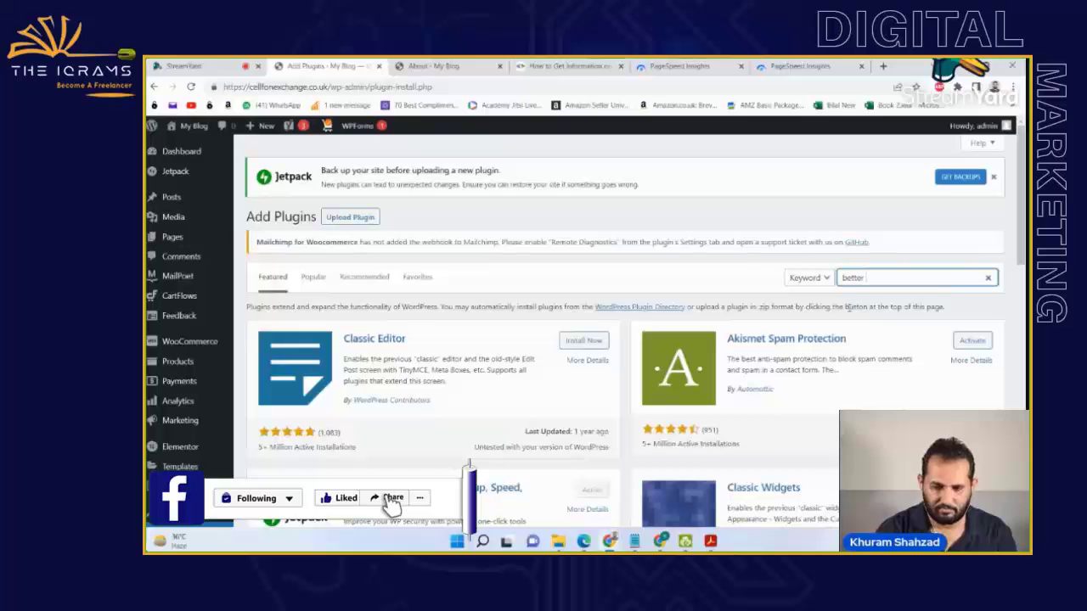
{"action": "type", "text": " d"}
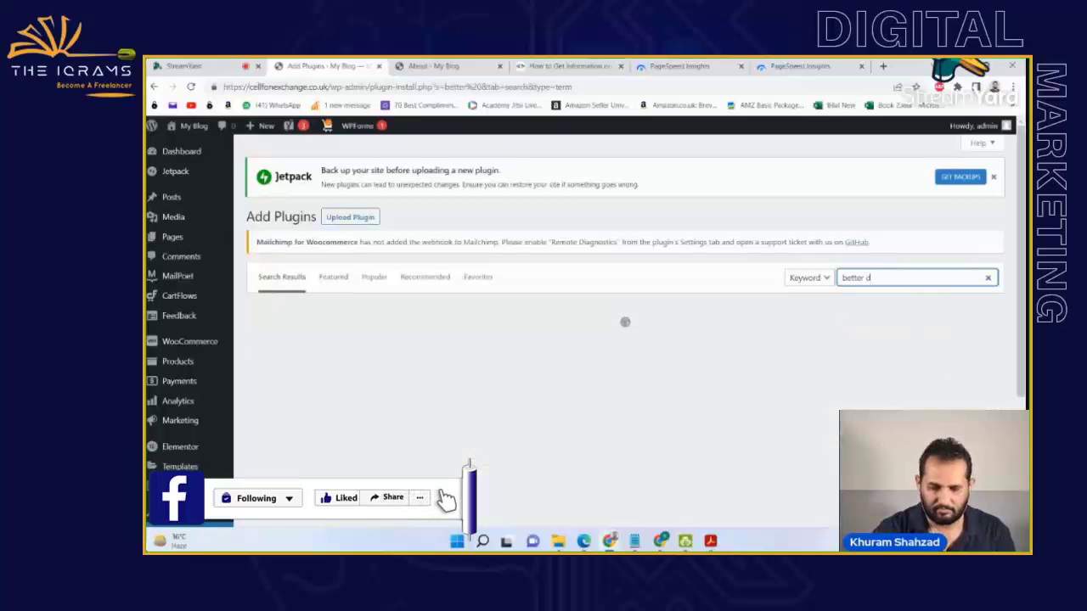
{"action": "left_click", "coordinate": [711, 541]}
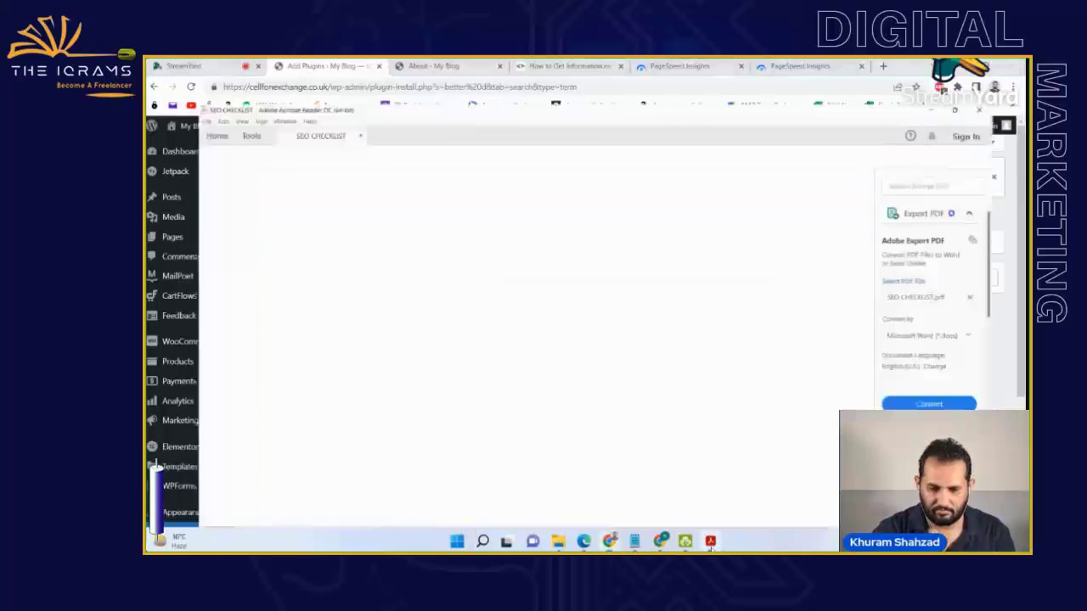
{"action": "left_click", "coordinate": [710, 542]}
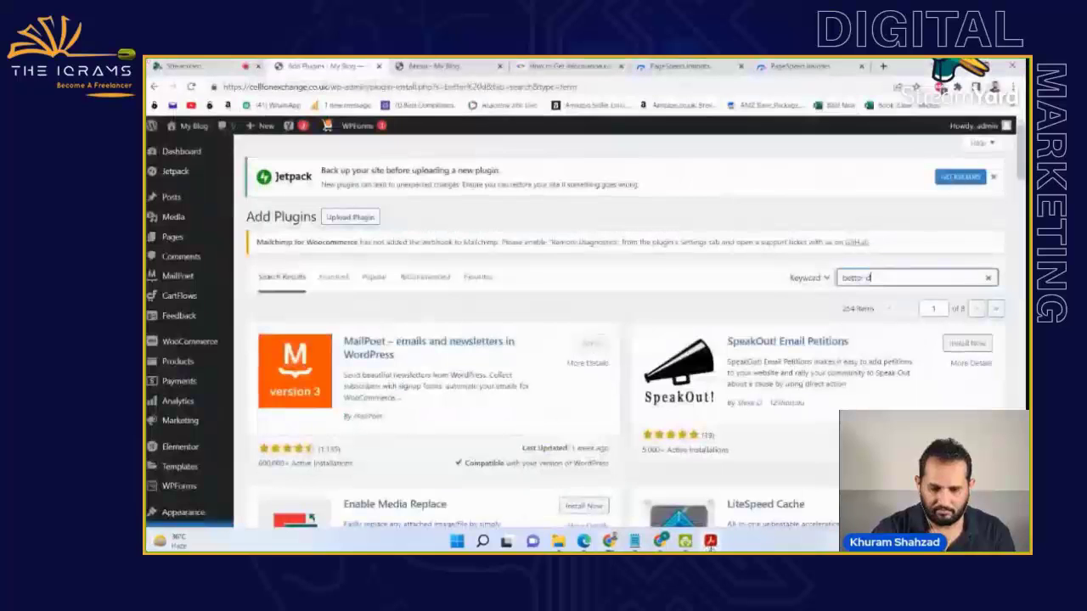
{"action": "type", "text": "elete"}
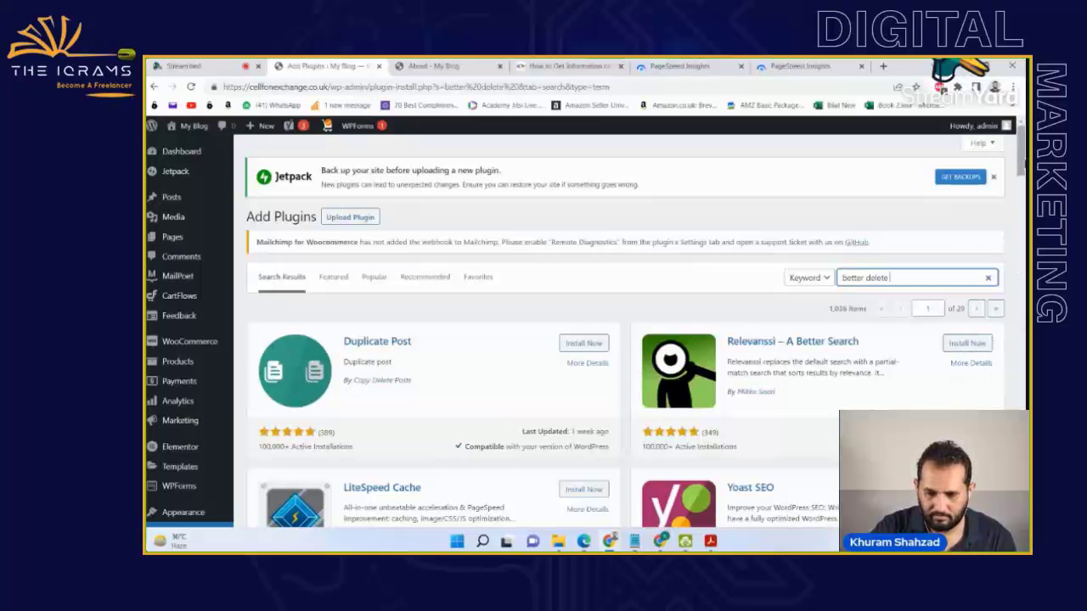
- Extend the plugin search to "better delete revision" and compare the name with the SEO CHECKLIST PDF before returning to the browser
{"action": "mouse_move", "coordinate": [1017, 159]}
{"action": "left_mouse_down"}
{"action": "mouse_move", "coordinate": [1018, 187]}
{"action": "mouse_move", "coordinate": [1018, 159]}
{"action": "left_mouse_up"}
{"action": "left_click", "coordinate": [929, 280]}
{"action": "type", "text": "rev"}
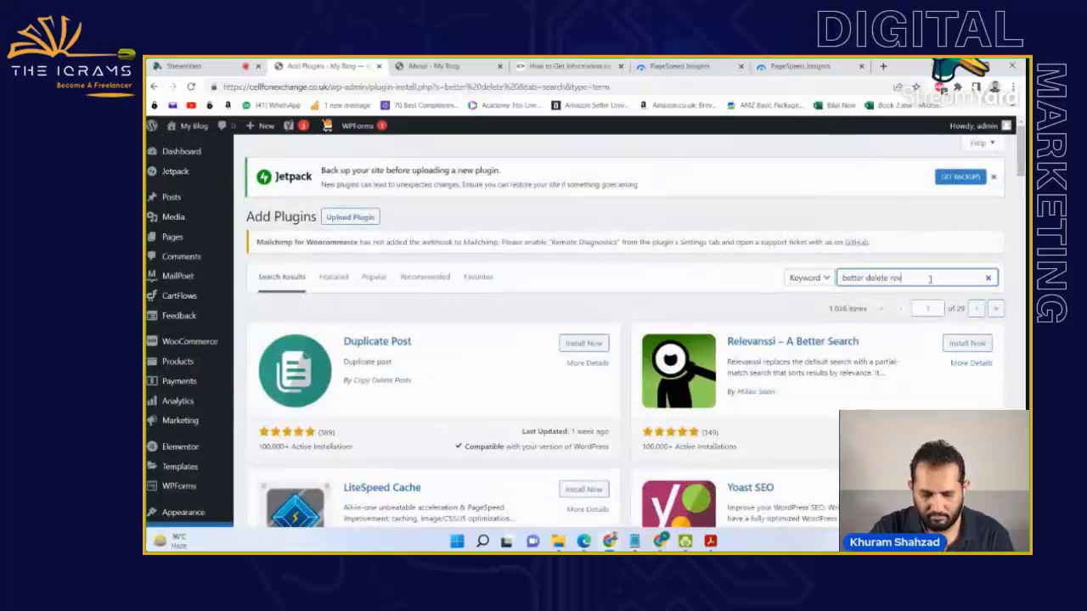
{"action": "type", "text": "ision"}
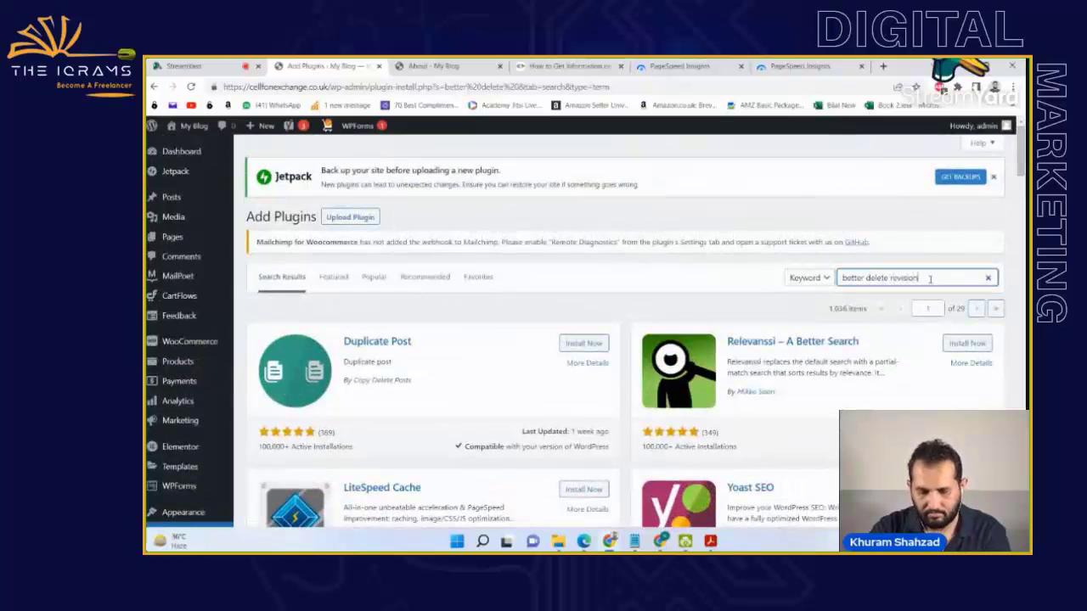
{"action": "left_click", "coordinate": [712, 545]}
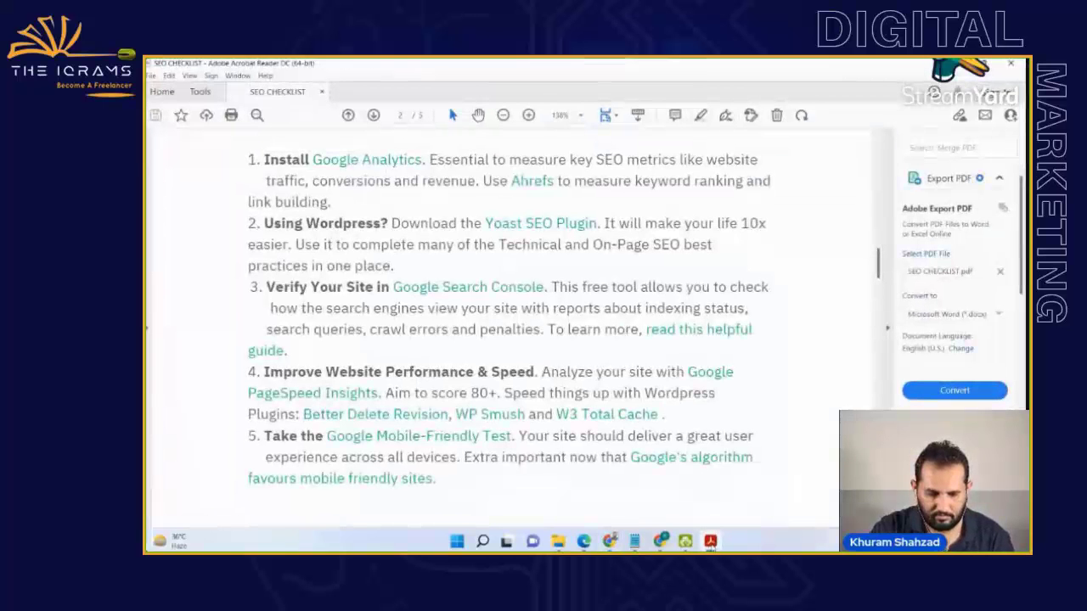
{"action": "left_click", "coordinate": [711, 545]}
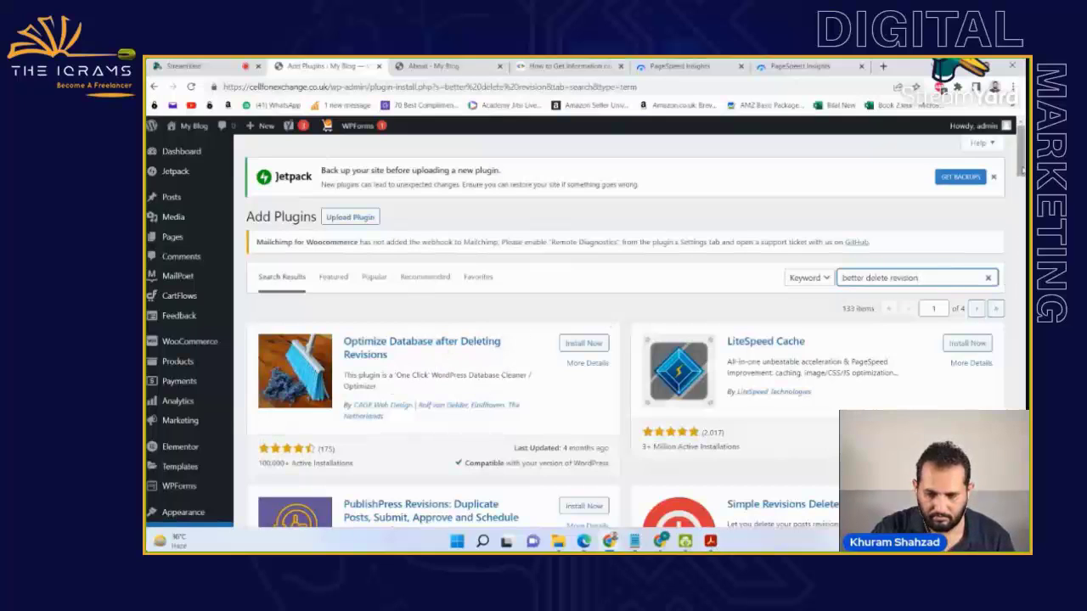
- Look through the search results for a matching plugin and install Optimize Database after Deleting Revisions
{"action": "scroll", "coordinate": [620, 339], "scroll_direction": "down", "scroll_amount": 5}
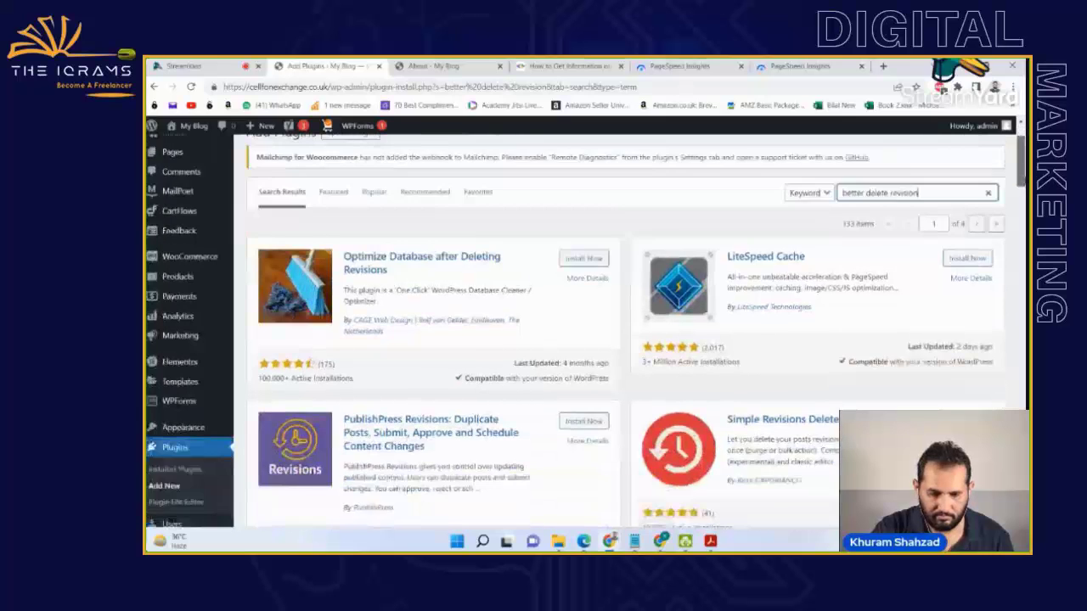
{"action": "scroll", "coordinate": [620, 340], "scroll_direction": "down", "scroll_amount": 1}
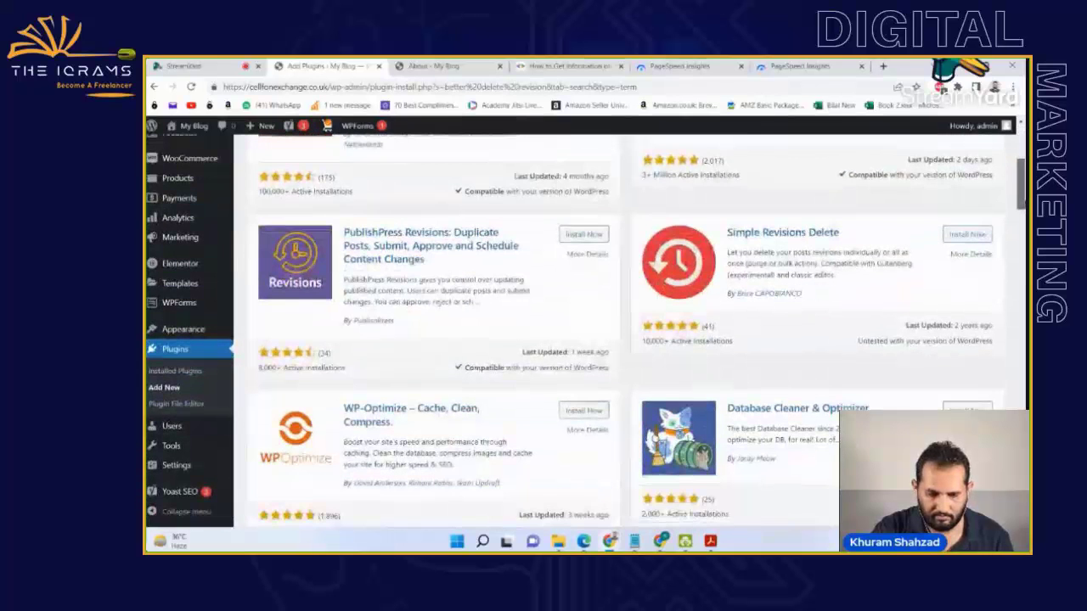
{"action": "scroll", "coordinate": [620, 340], "scroll_direction": "up", "scroll_amount": 5}
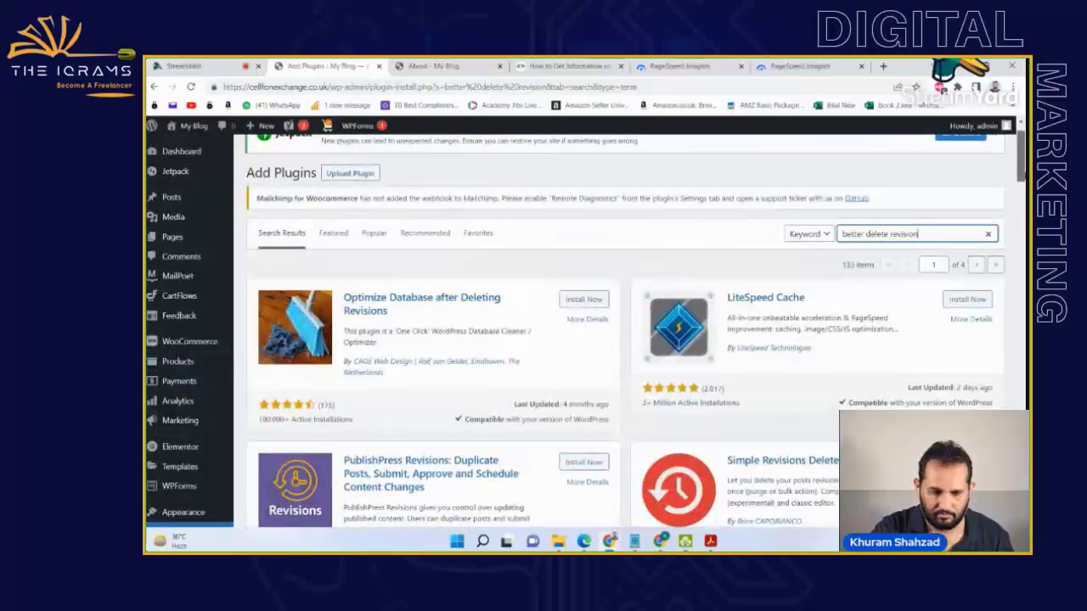
{"action": "scroll", "coordinate": [586, 331], "scroll_direction": "down", "scroll_amount": 5}
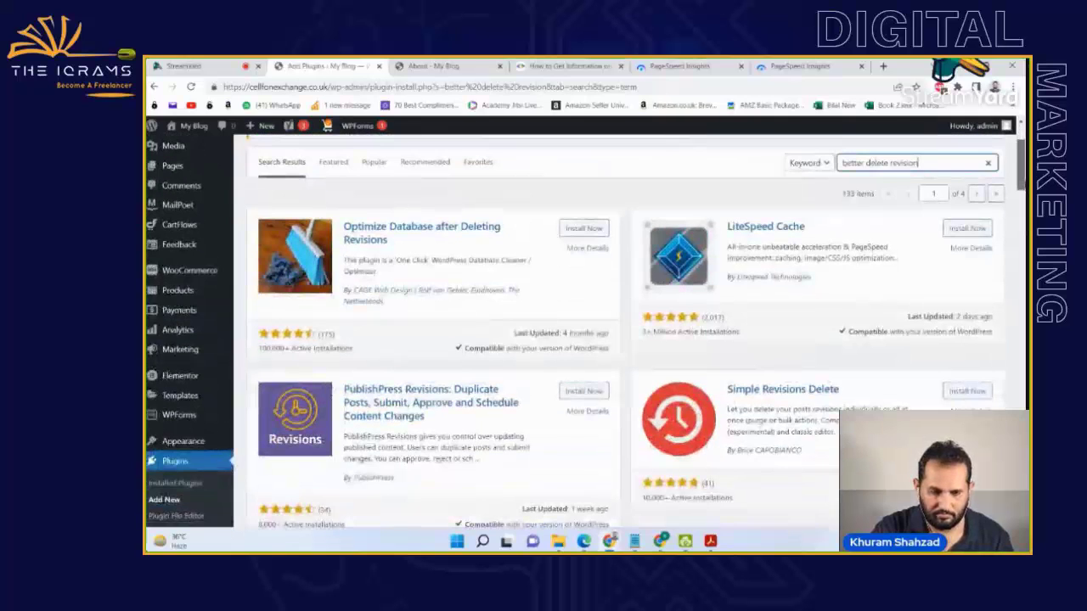
{"action": "scroll", "coordinate": [619, 331], "scroll_direction": "down", "scroll_amount": 10}
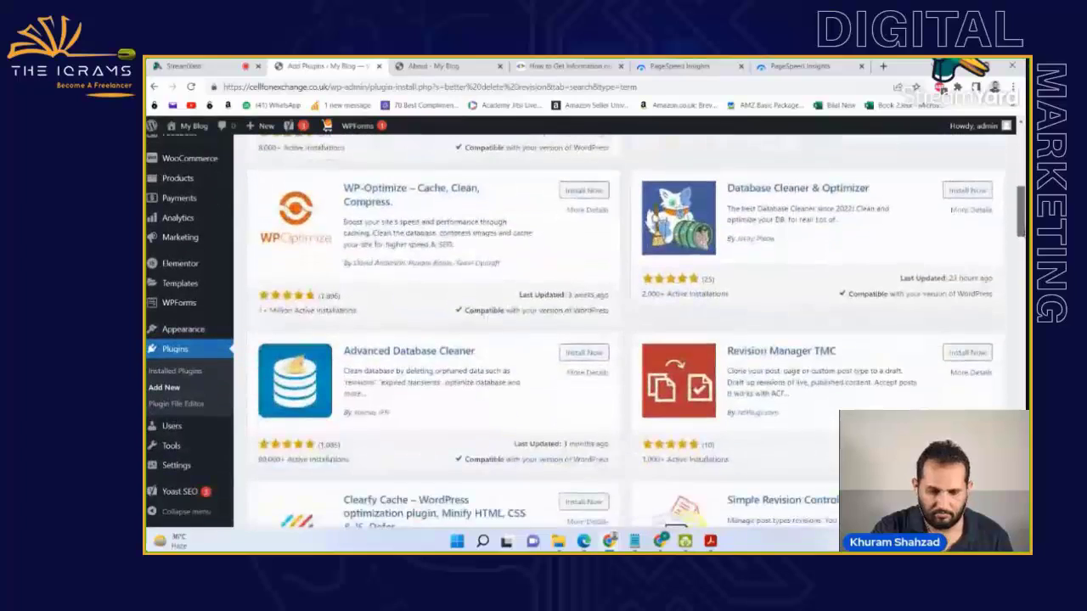
{"action": "scroll", "coordinate": [619, 331], "scroll_direction": "down", "scroll_amount": 4}
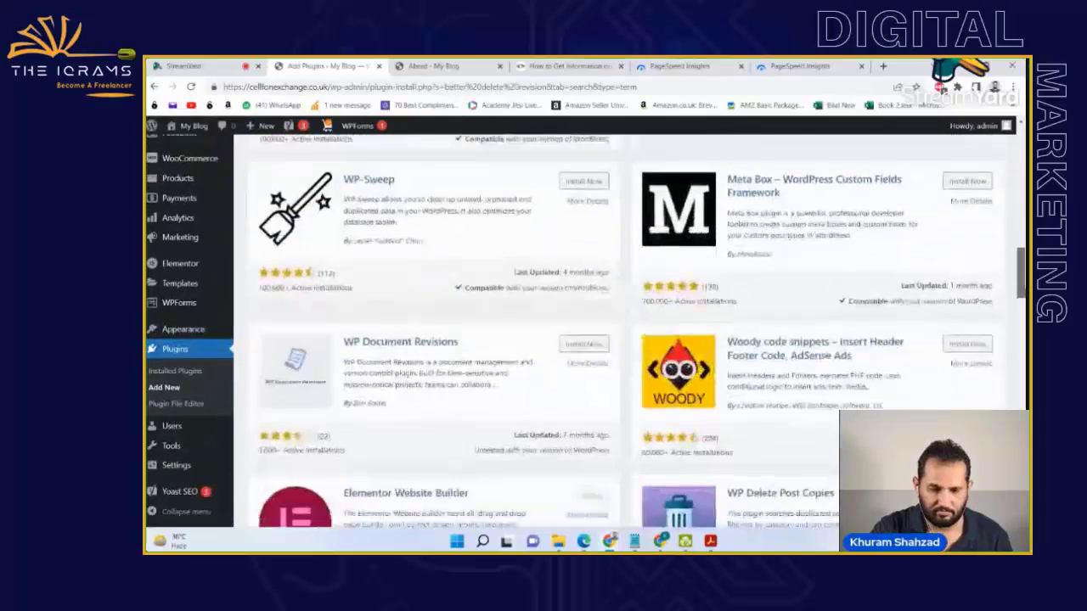
{"action": "scroll", "coordinate": [620, 331], "scroll_direction": "up", "scroll_amount": 15}
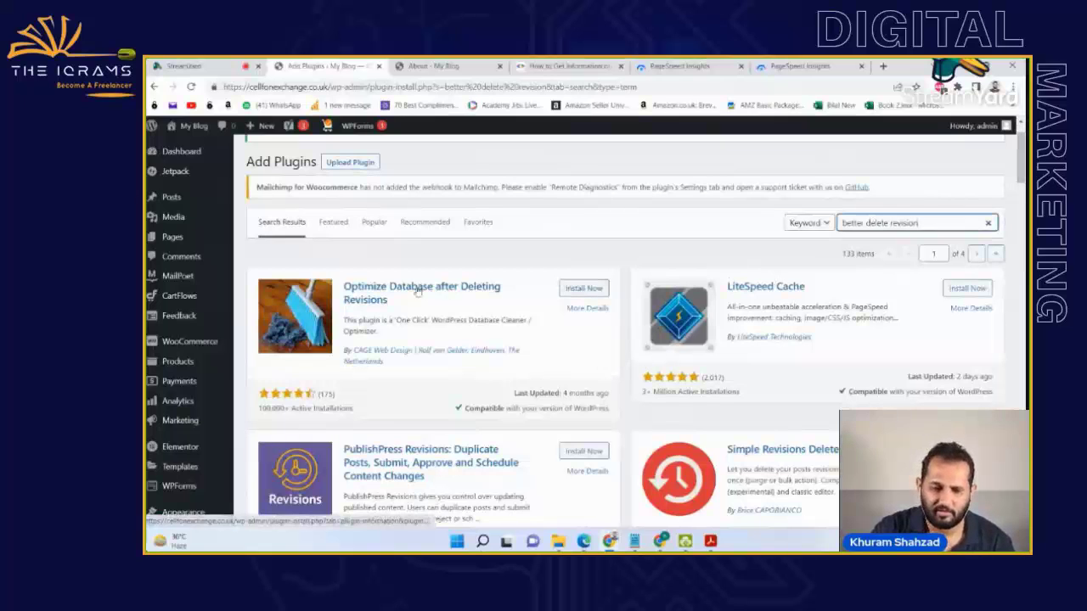
{"action": "scroll", "coordinate": [491, 252], "scroll_direction": "down", "scroll_amount": 1}
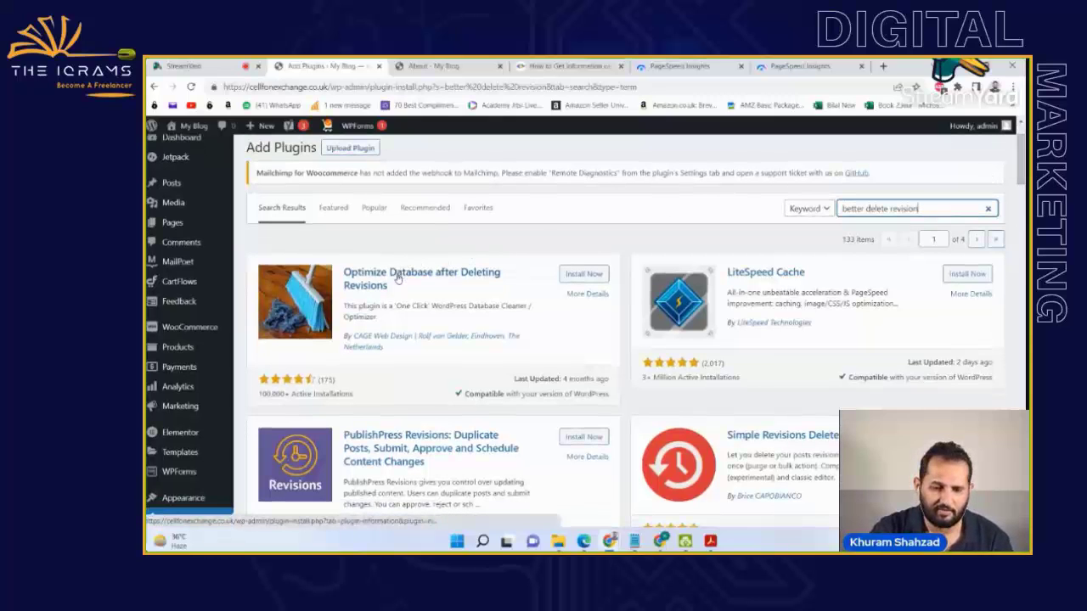
{"action": "left_click", "coordinate": [584, 273]}
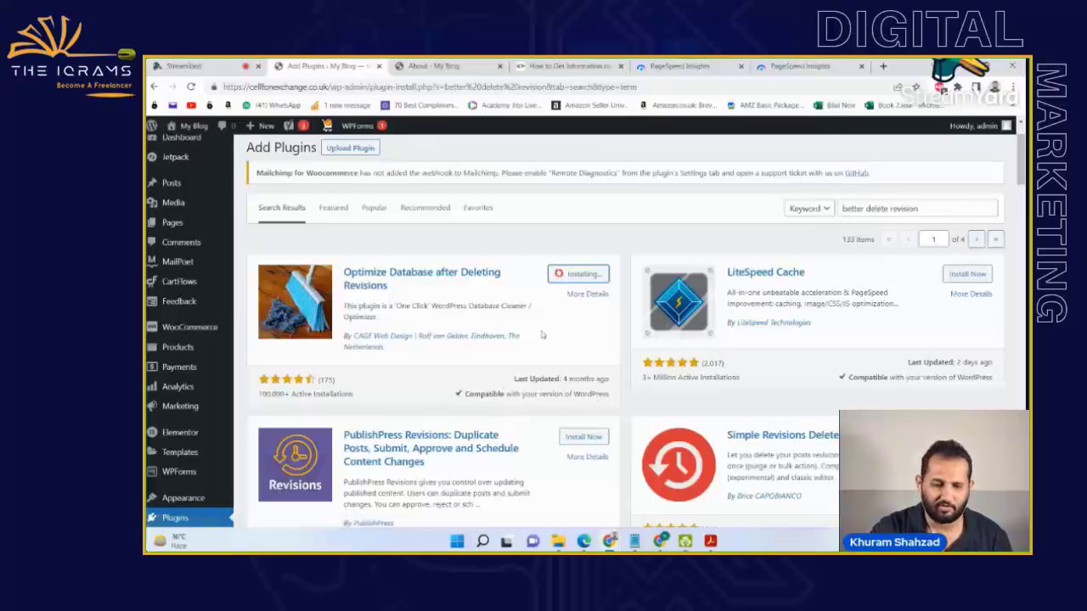
- Look through the other database and revision cleanup plugins in the search results
{"action": "scroll", "coordinate": [586, 331], "scroll_direction": "down", "scroll_amount": 1}
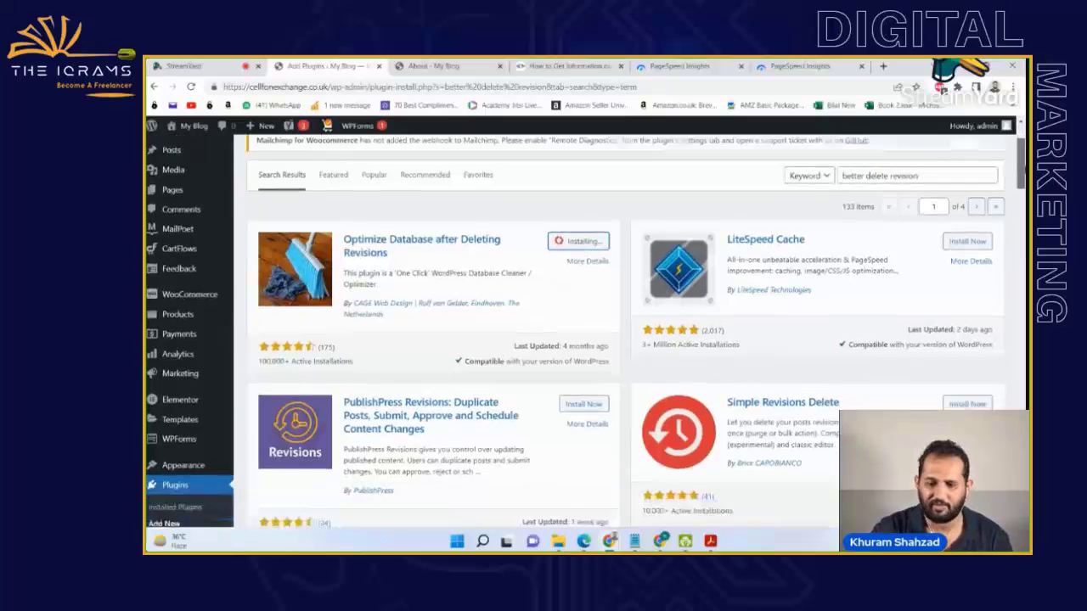
{"action": "scroll", "coordinate": [586, 331], "scroll_direction": "down", "scroll_amount": 5}
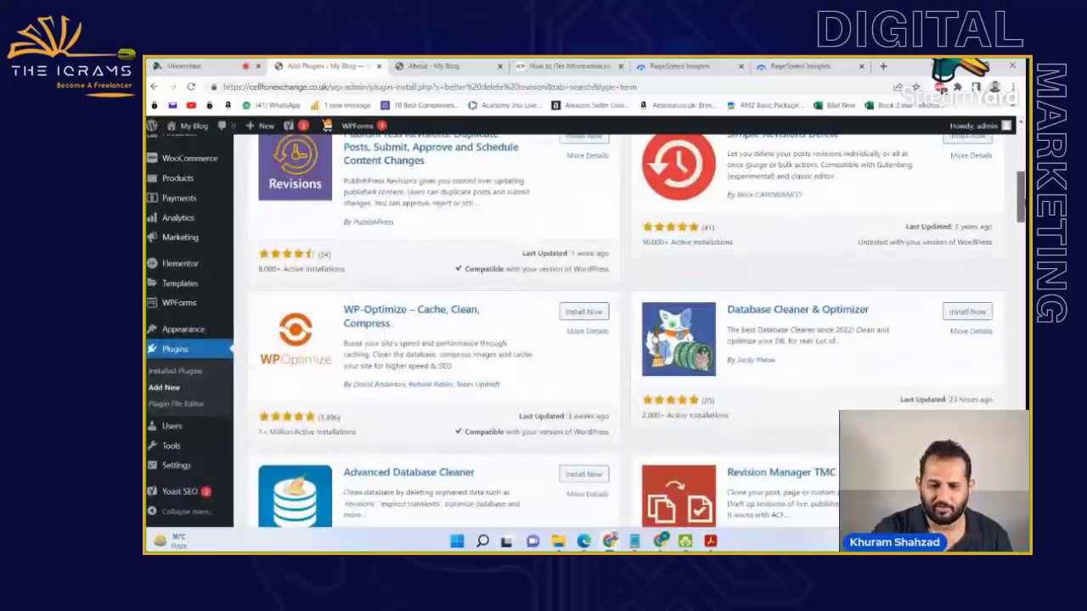
{"action": "scroll", "coordinate": [629, 331], "scroll_direction": "down", "scroll_amount": 3}
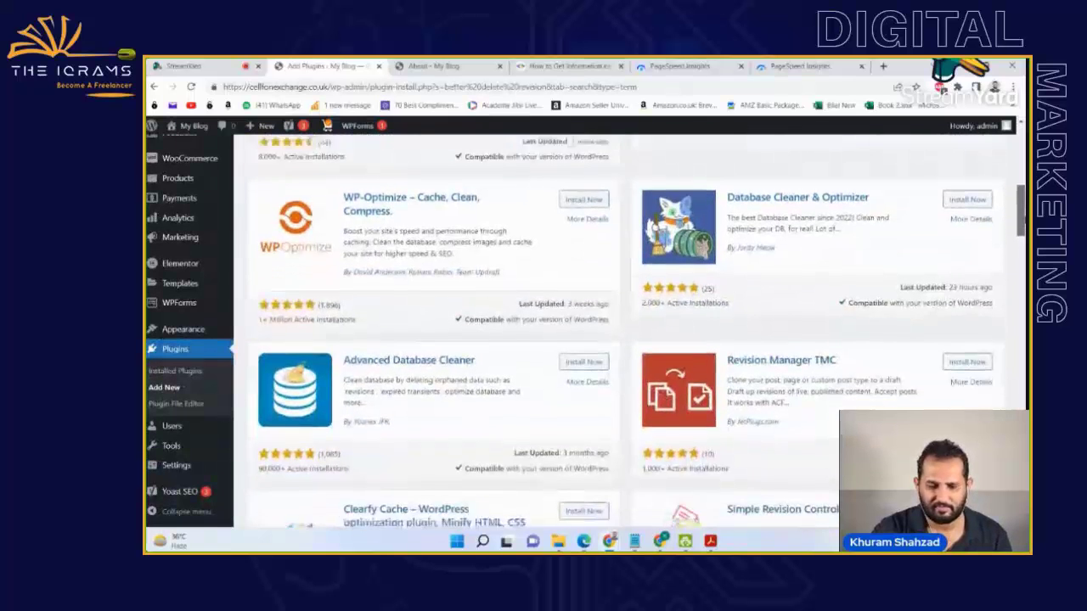
- Look through the plugin search results for "better delete revision" and reload the page
{"action": "scroll", "coordinate": [629, 331], "scroll_direction": "down", "scroll_amount": 3}
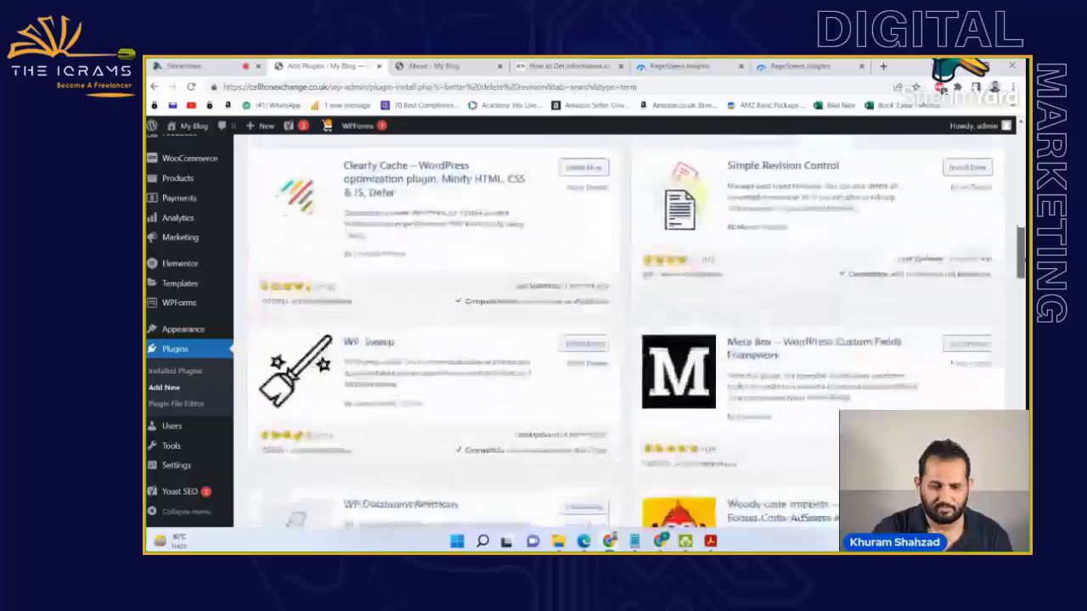
{"action": "scroll", "coordinate": [556, 346], "scroll_direction": "up", "scroll_amount": 10}
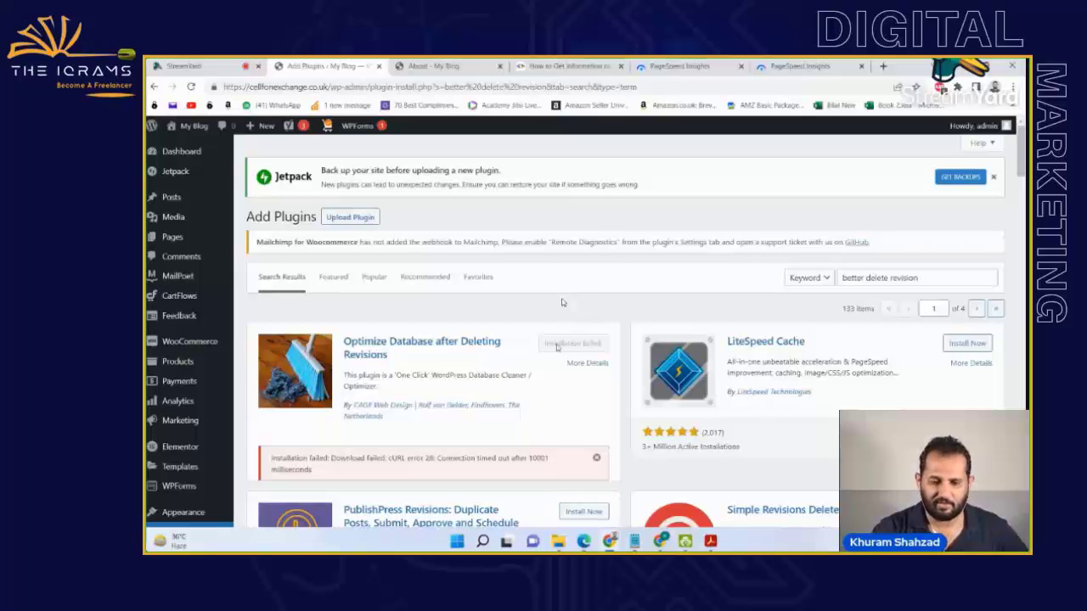
{"action": "scroll", "coordinate": [558, 348], "scroll_direction": "down", "scroll_amount": 1}
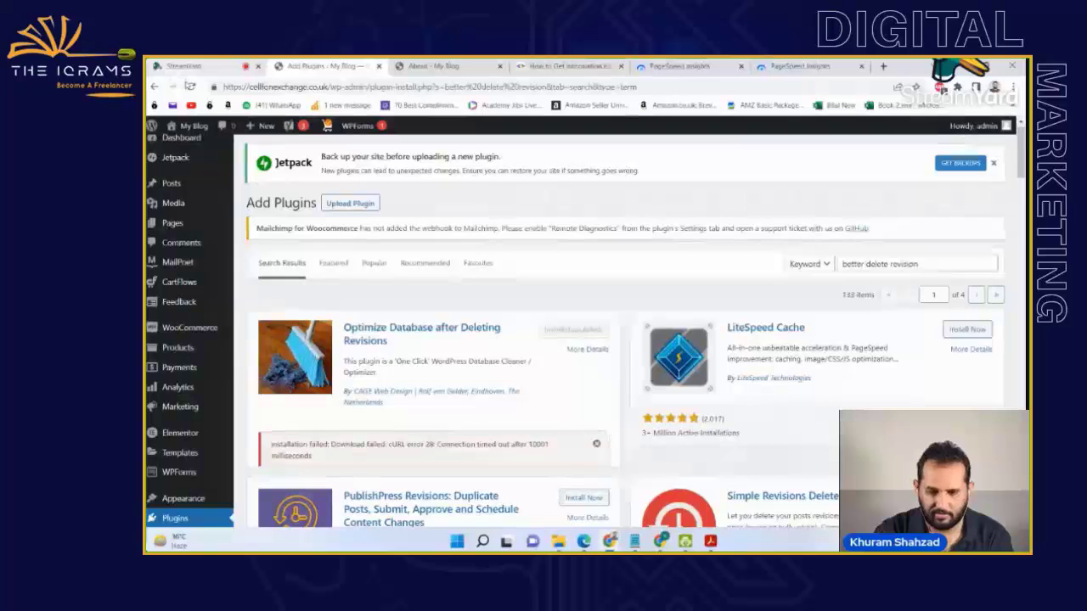
{"action": "left_click", "coordinate": [190, 86]}
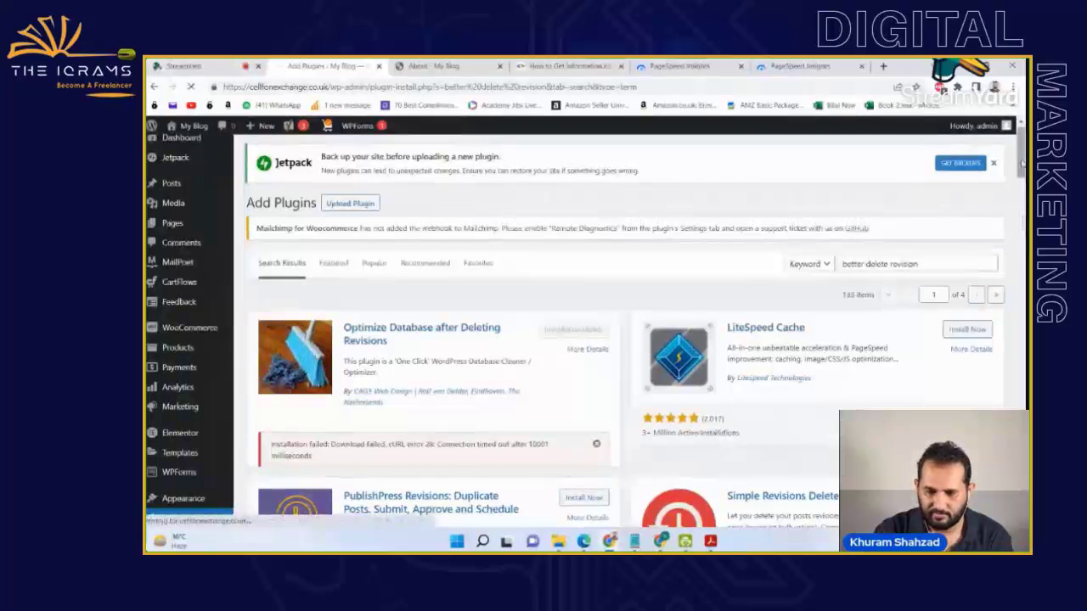
- Activate the Simple Revisions Delete plugin from the search results
{"action": "left_click_drag", "start_coordinate": [1022, 154], "coordinate": [1022, 157]}
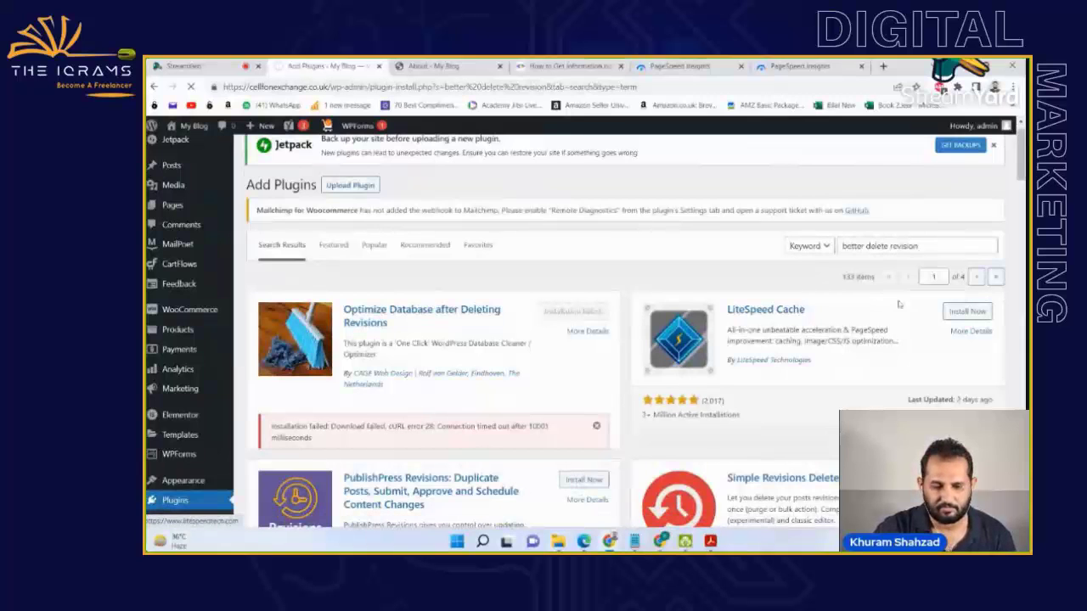
{"action": "scroll", "coordinate": [938, 341], "scroll_direction": "down", "scroll_amount": 1}
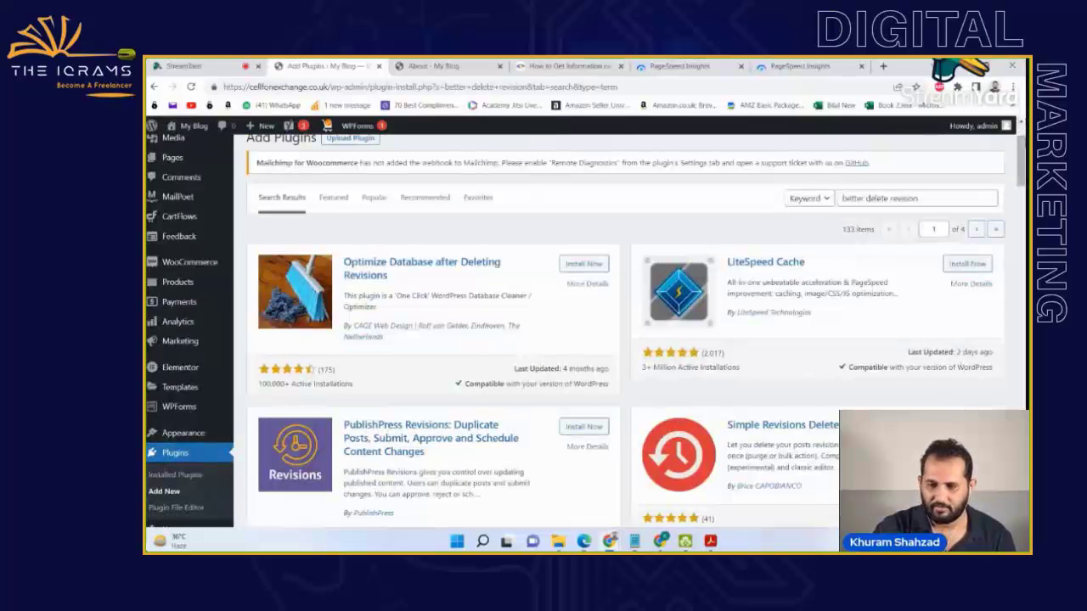
{"action": "scroll", "coordinate": [586, 340], "scroll_direction": "down", "scroll_amount": 3}
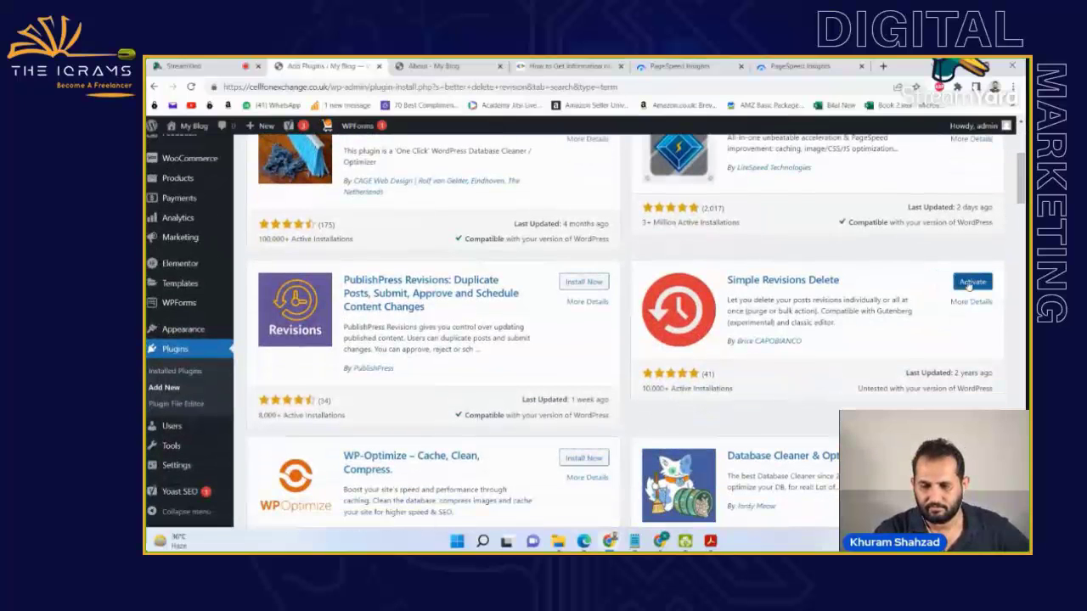
{"action": "left_click", "coordinate": [971, 282]}
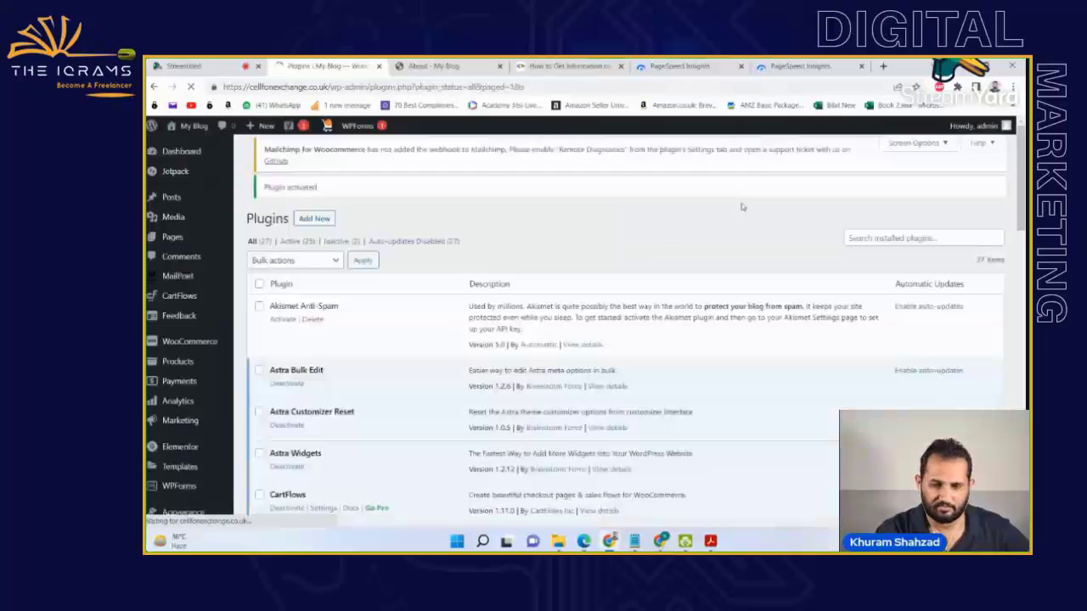
- Find Simple Revisions Delete among the installed plugins and read its details and installation instructions
{"action": "scroll", "coordinate": [388, 204], "scroll_direction": "down", "scroll_amount": 3}
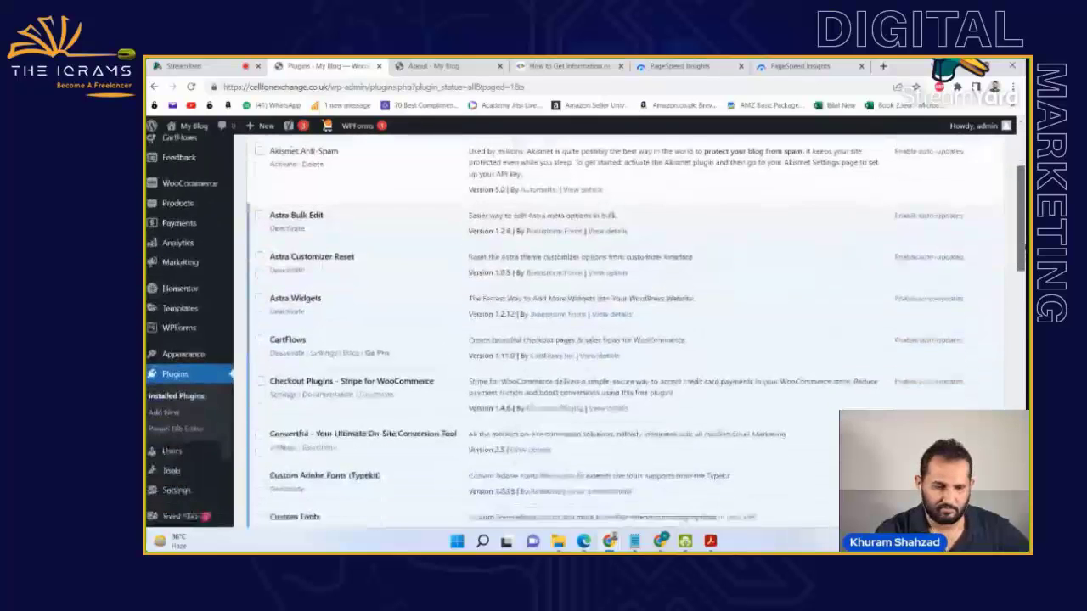
{"action": "scroll", "coordinate": [586, 329], "scroll_direction": "down", "scroll_amount": 4}
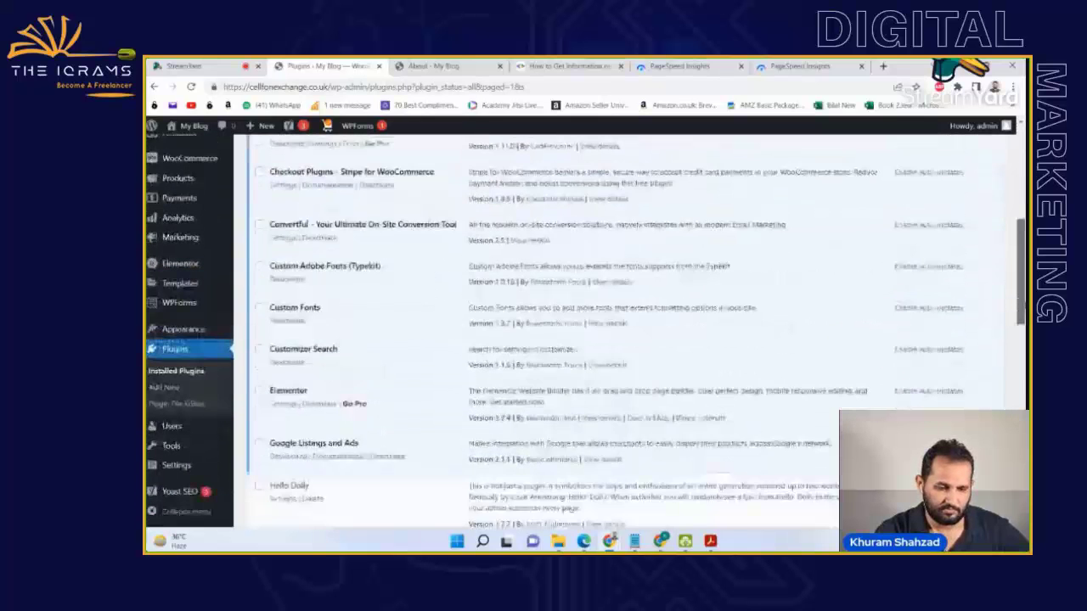
{"action": "scroll", "coordinate": [585, 330], "scroll_direction": "down", "scroll_amount": 6}
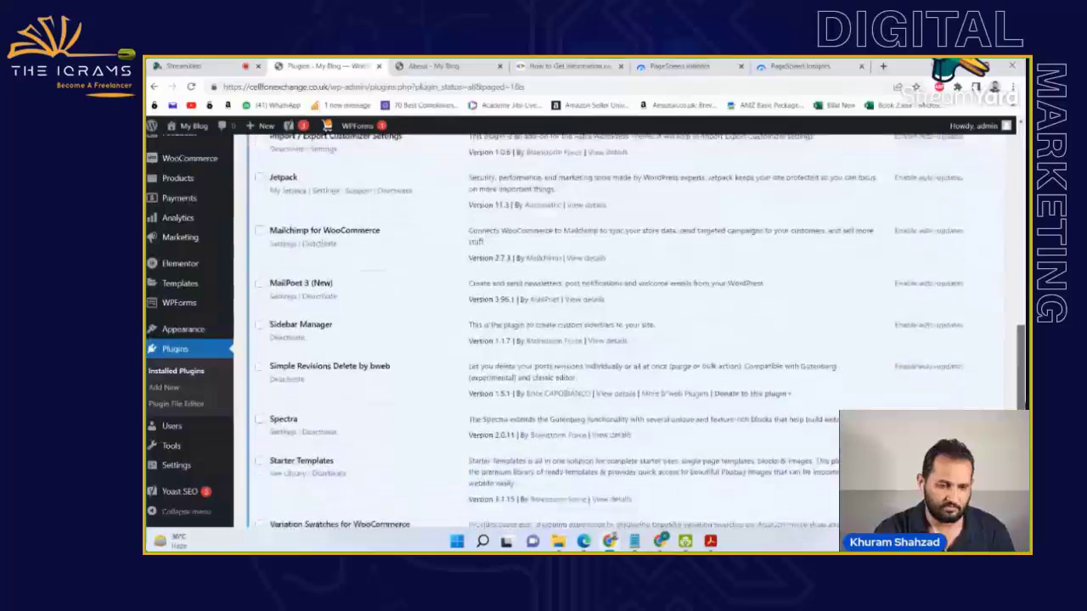
{"action": "scroll", "coordinate": [586, 330], "scroll_direction": "down", "scroll_amount": 2}
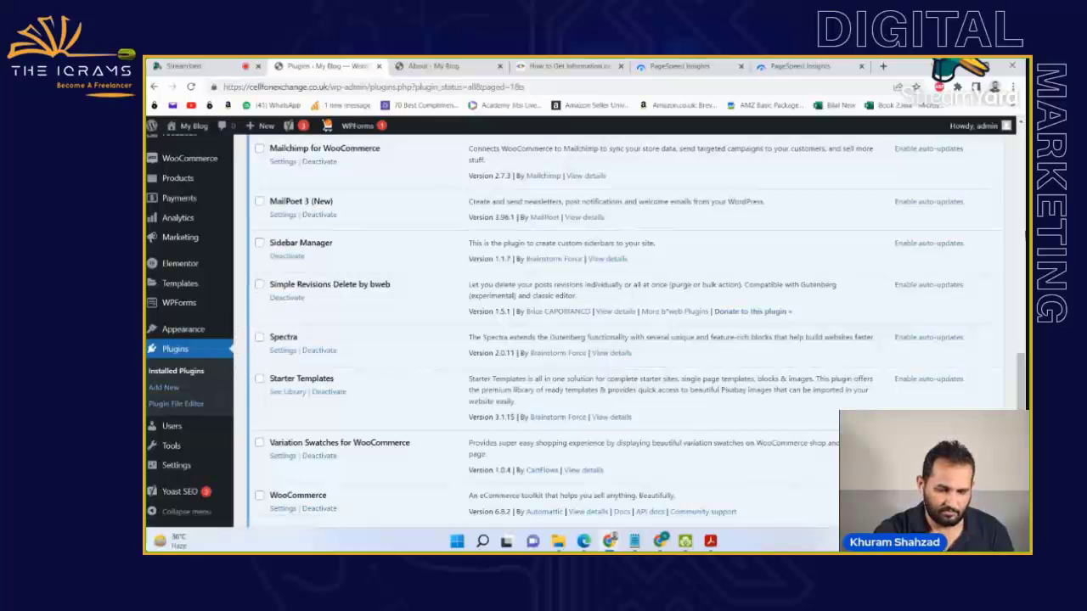
{"action": "mouse_move", "coordinate": [1020, 383]}
{"action": "left_mouse_down"}
{"action": "mouse_move", "coordinate": [1020, 426]}
{"action": "mouse_move", "coordinate": [1020, 371]}
{"action": "left_mouse_up"}
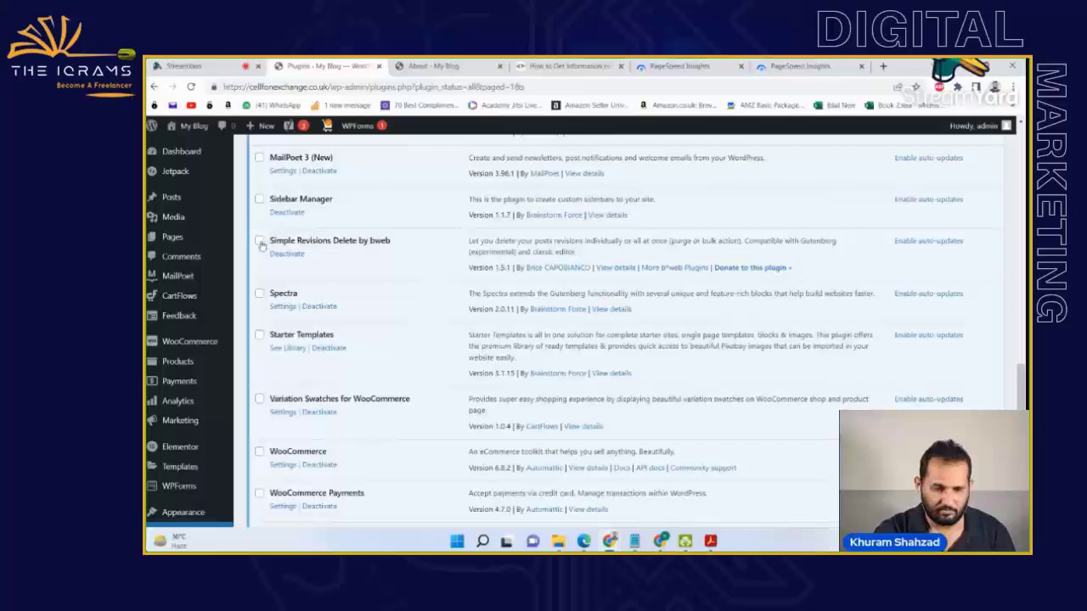
{"action": "left_click", "coordinate": [617, 269]}
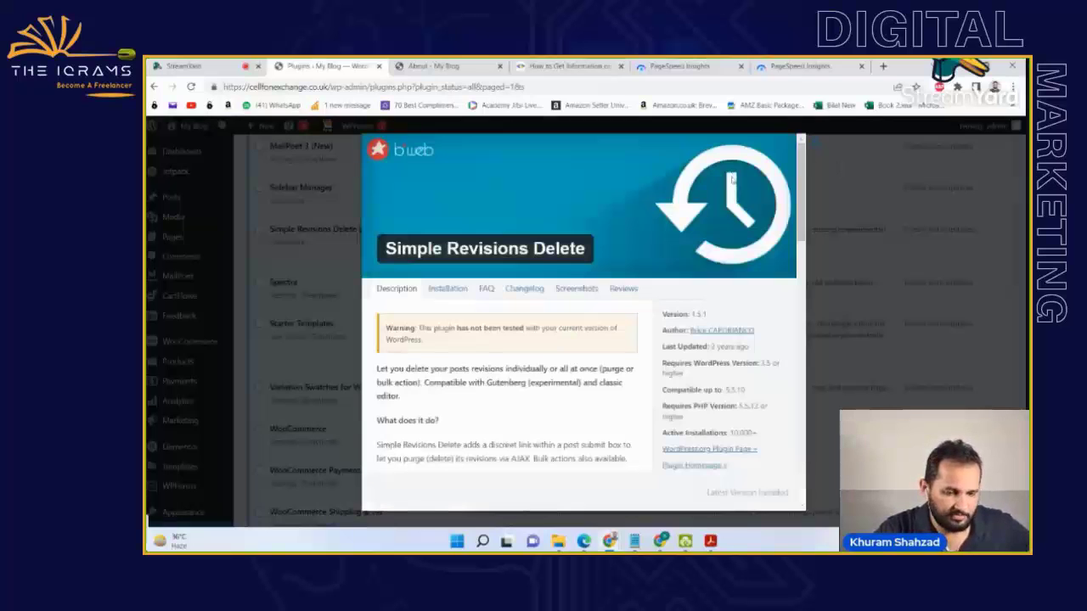
{"action": "left_click", "coordinate": [447, 288]}
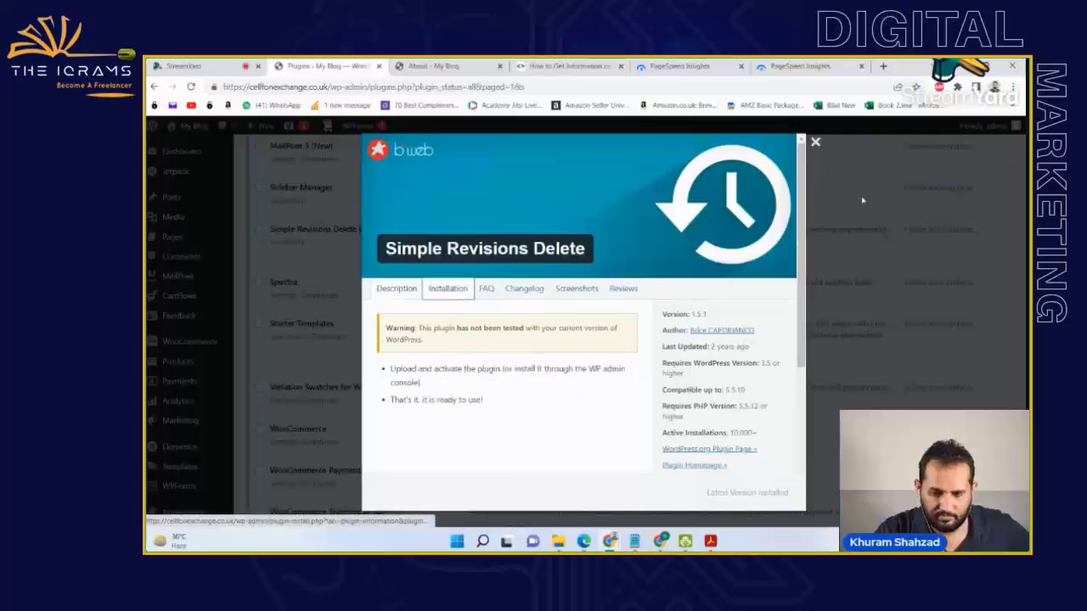
{"action": "left_click", "coordinate": [819, 145]}
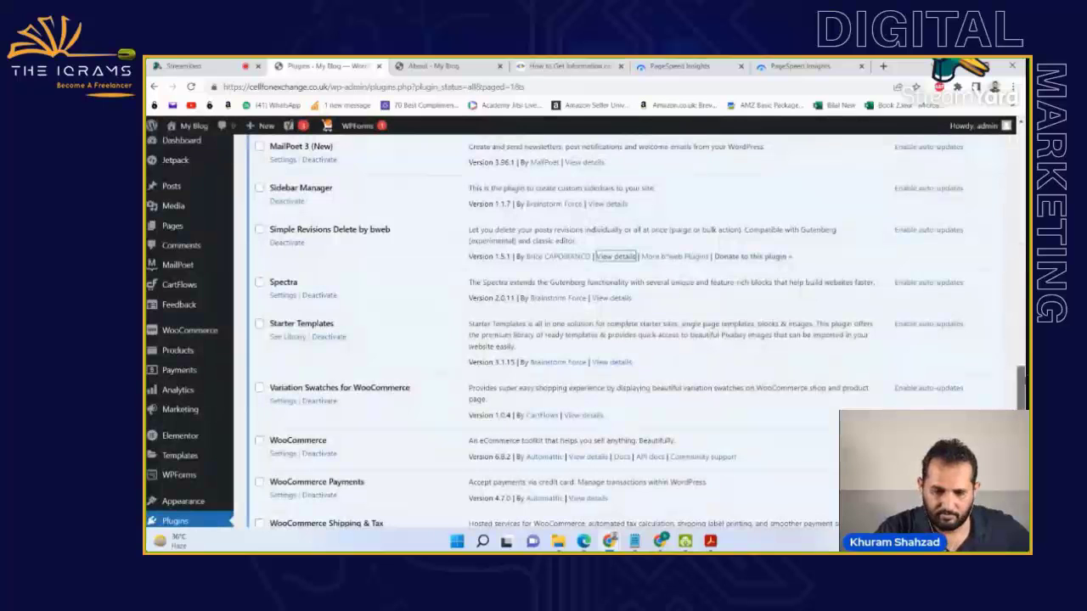
{"action": "scroll", "coordinate": [860, 161], "scroll_direction": "down", "scroll_amount": 3}
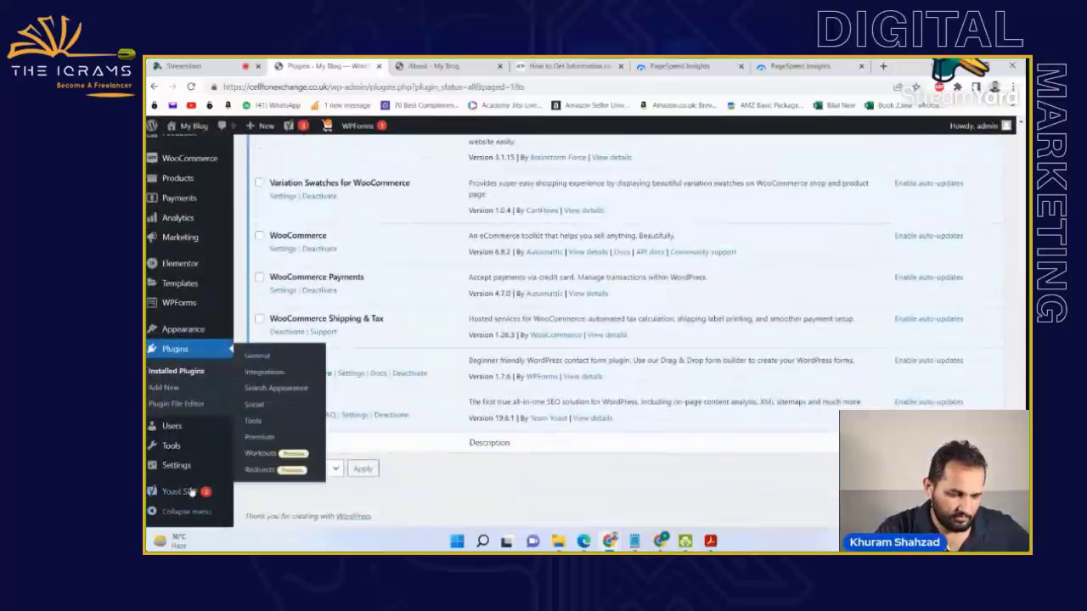
{"action": "mouse_move", "coordinate": [182, 448]}
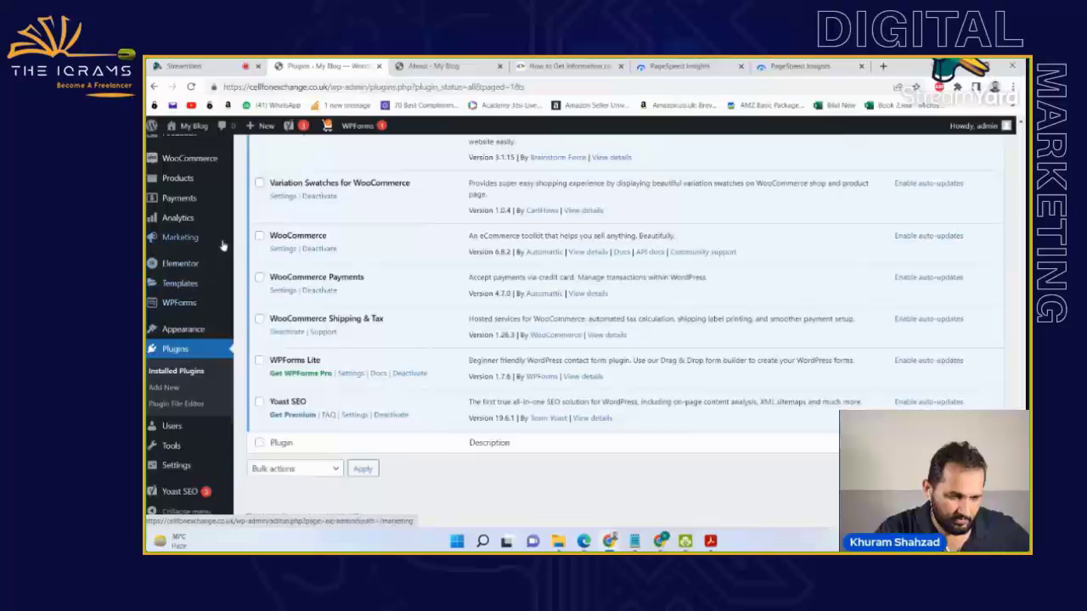
{"action": "mouse_move", "coordinate": [182, 225]}
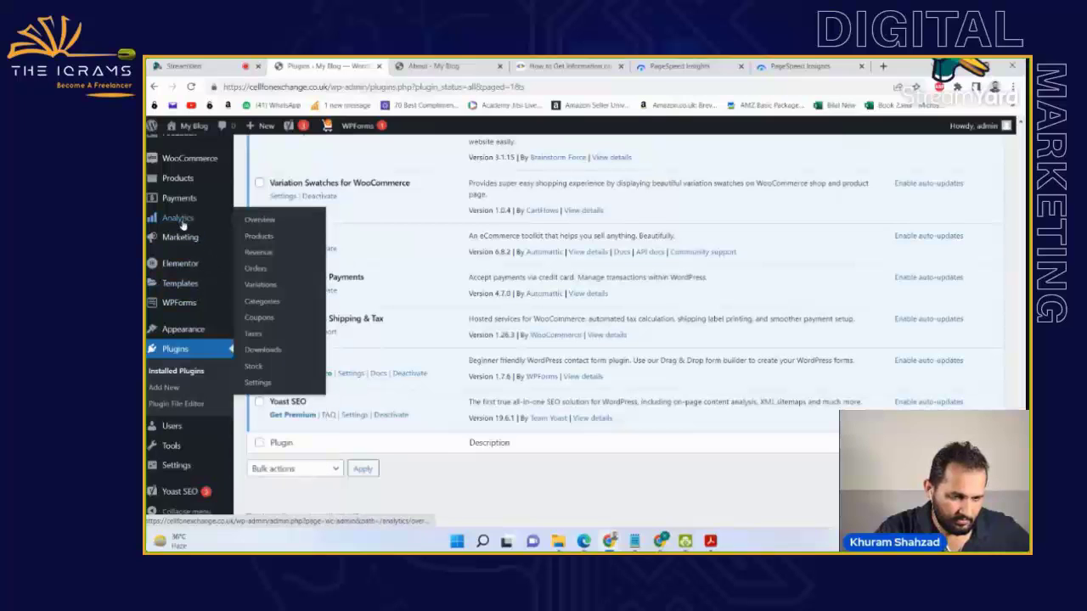
{"action": "mouse_move", "coordinate": [185, 174]}
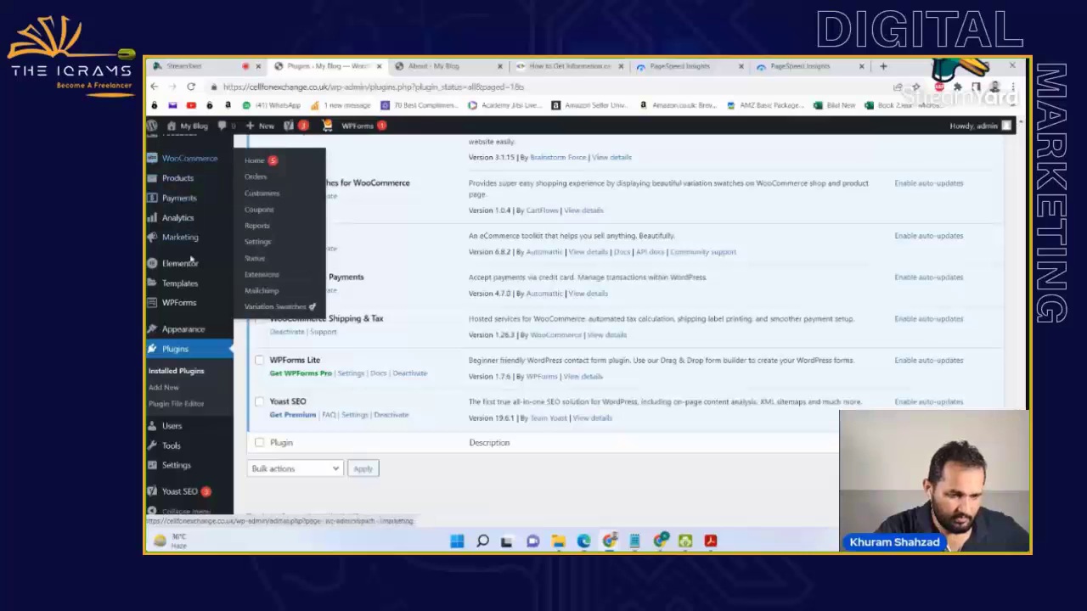
{"action": "left_click", "coordinate": [174, 404]}
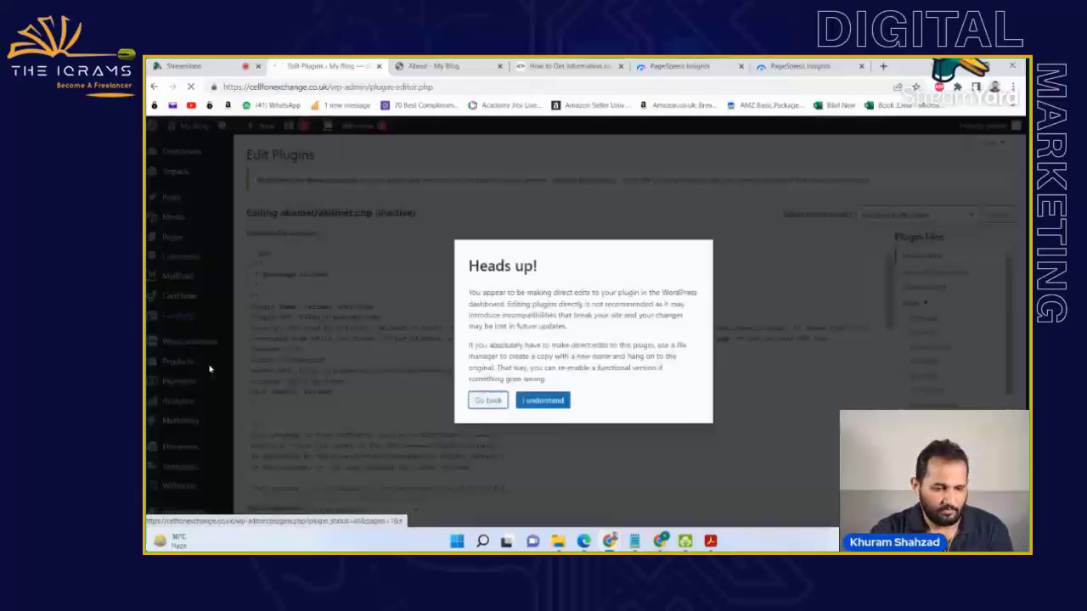
{"action": "left_click", "coordinate": [497, 401]}
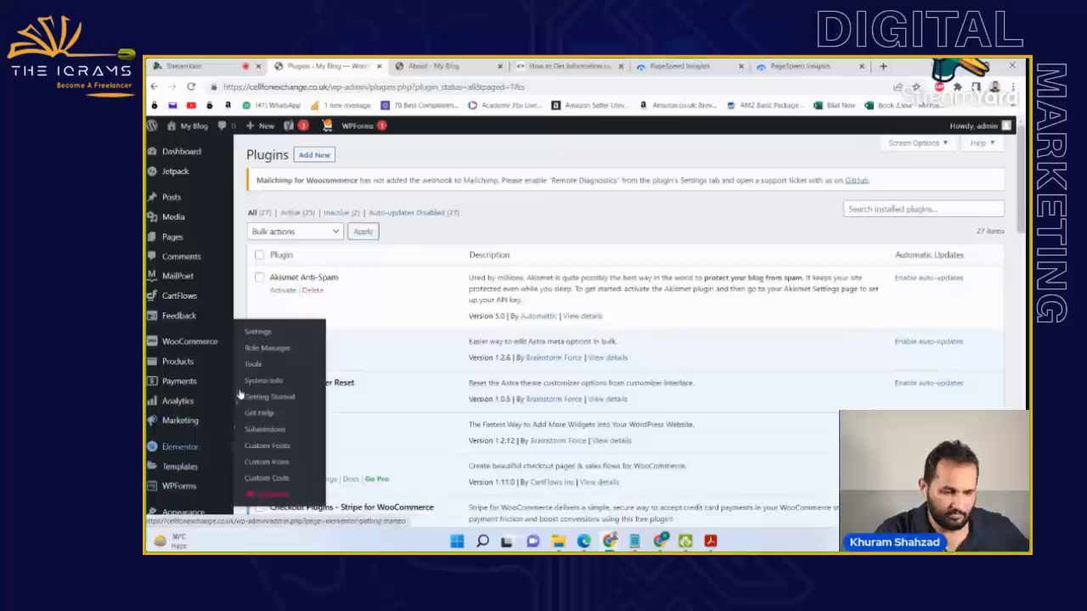
- Open the site's General Settings and examine them for options related to the revisions plugin
{"action": "scroll", "coordinate": [594, 339], "scroll_direction": "down", "scroll_amount": 10}
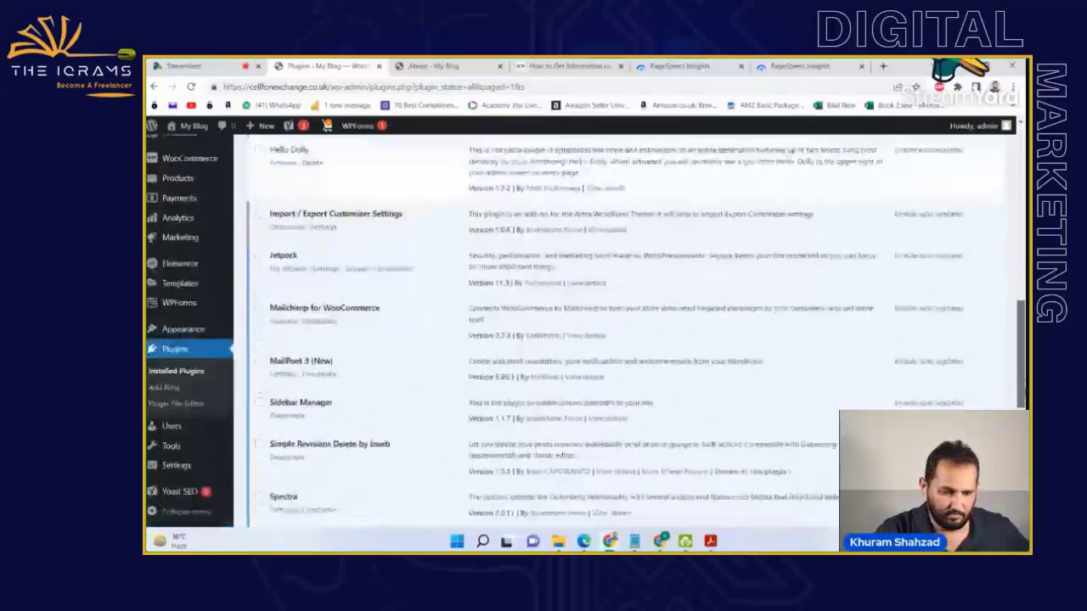
{"action": "scroll", "coordinate": [594, 339], "scroll_direction": "down", "scroll_amount": 5}
{"action": "left_click", "coordinate": [176, 466]}
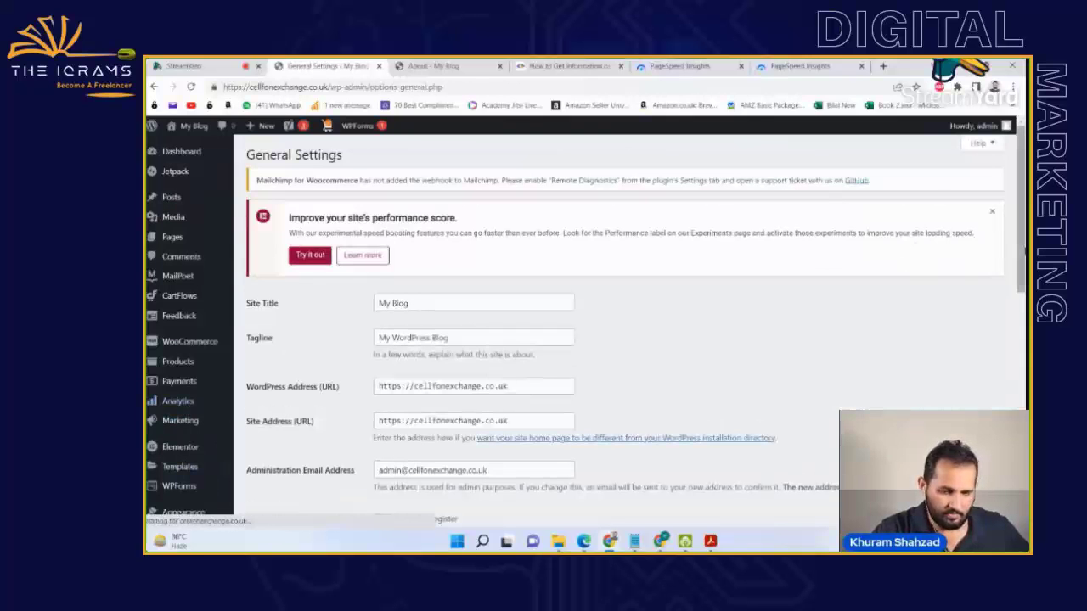
{"action": "scroll", "coordinate": [586, 340], "scroll_direction": "down", "scroll_amount": 10}
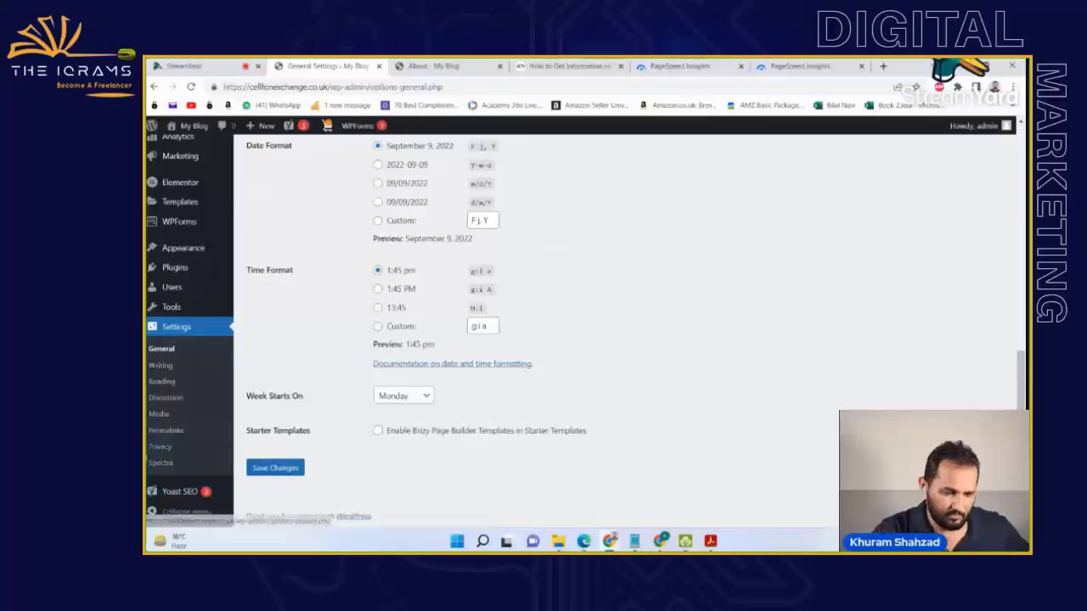
{"action": "left_click", "coordinate": [175, 328]}
{"action": "mouse_move", "coordinate": [174, 308]}
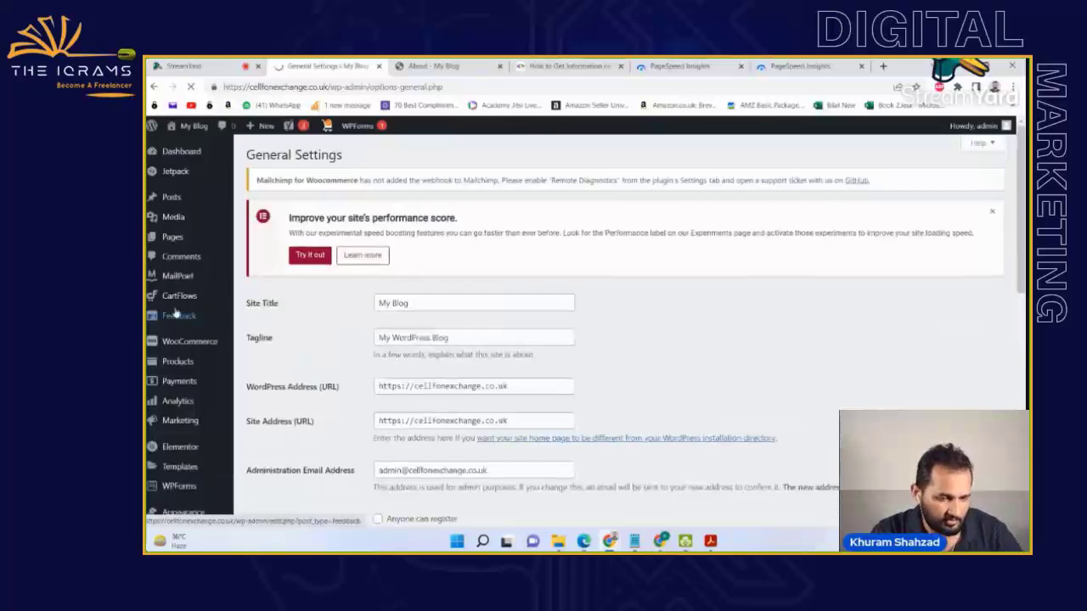
{"action": "scroll", "coordinate": [305, 309], "scroll_direction": "down", "scroll_amount": 3}
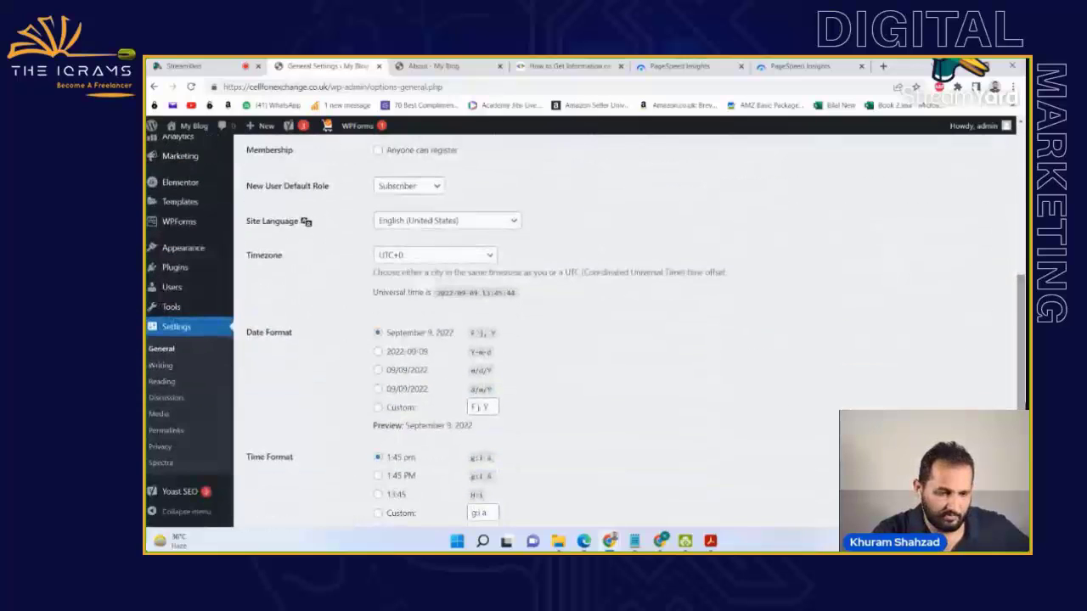
- Return to the installed plugins list and open the author's website for Simple Revisions Delete
{"action": "mouse_move", "coordinate": [185, 269]}
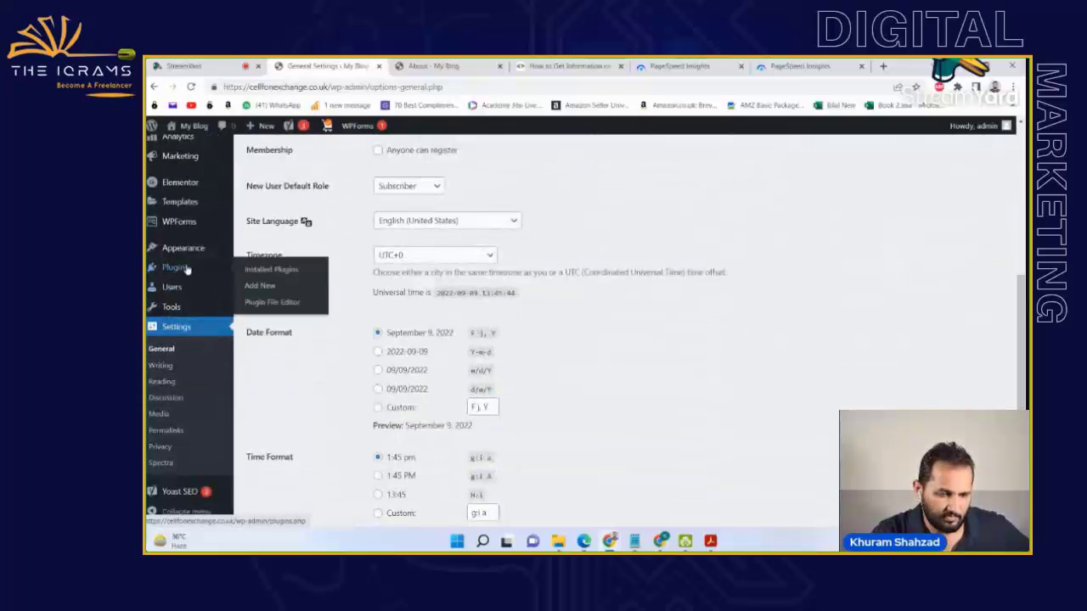
{"action": "left_click", "coordinate": [270, 271]}
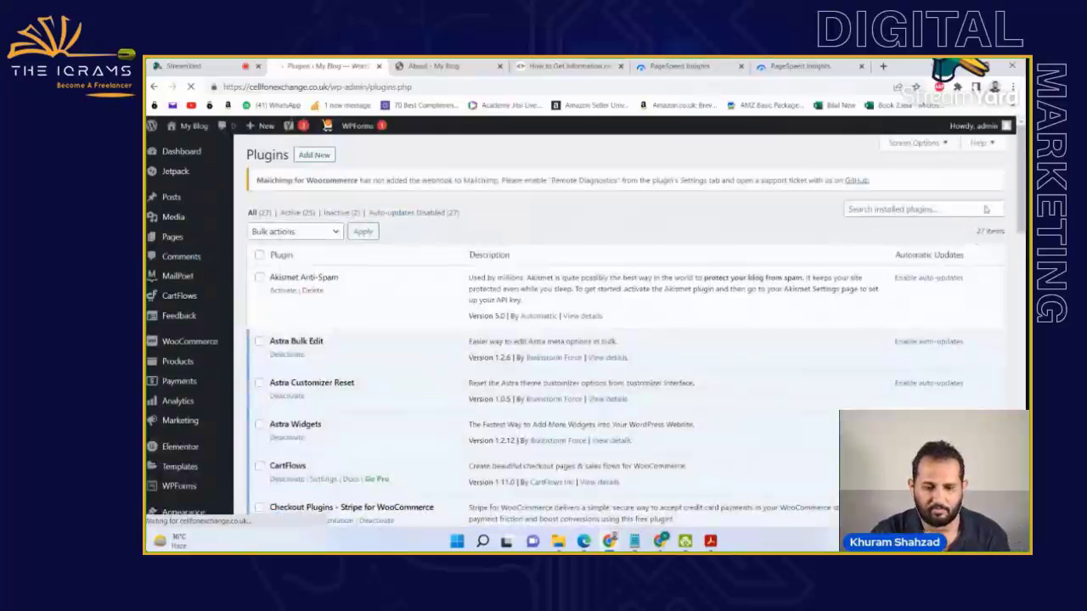
{"action": "scroll", "coordinate": [624, 340], "scroll_direction": "down", "scroll_amount": 20}
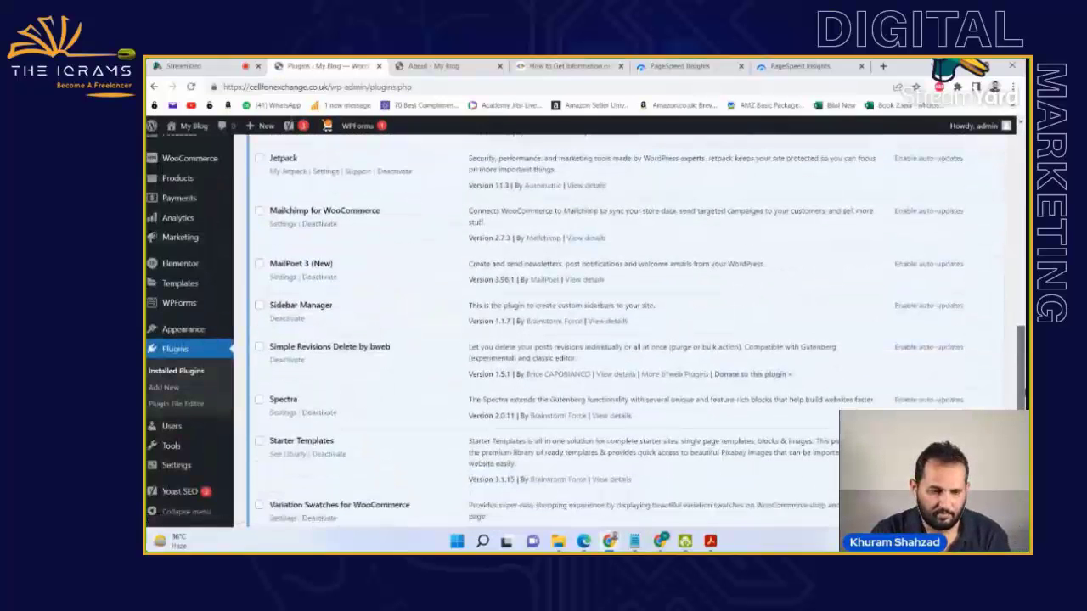
{"action": "scroll", "coordinate": [624, 339], "scroll_direction": "down", "scroll_amount": 5}
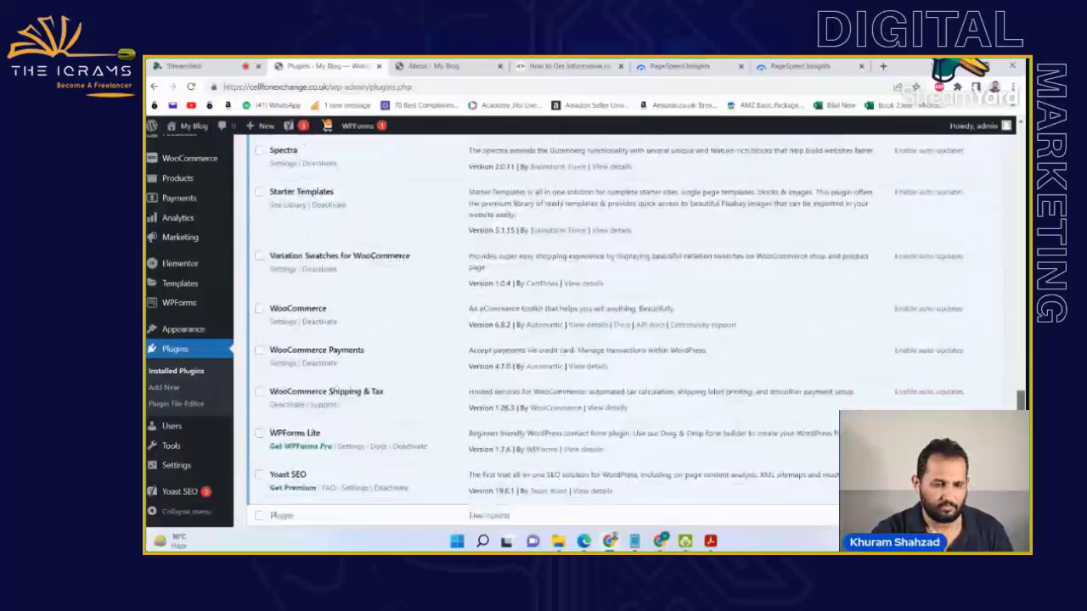
{"action": "scroll", "coordinate": [585, 331], "scroll_direction": "up", "scroll_amount": 3}
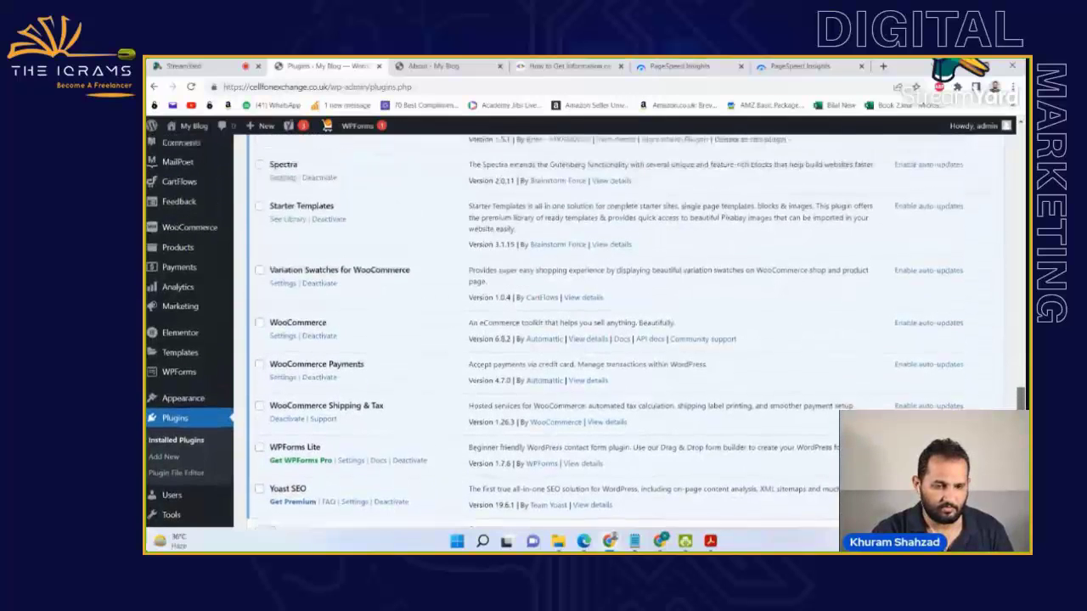
{"action": "scroll", "coordinate": [585, 331], "scroll_direction": "down", "scroll_amount": 2}
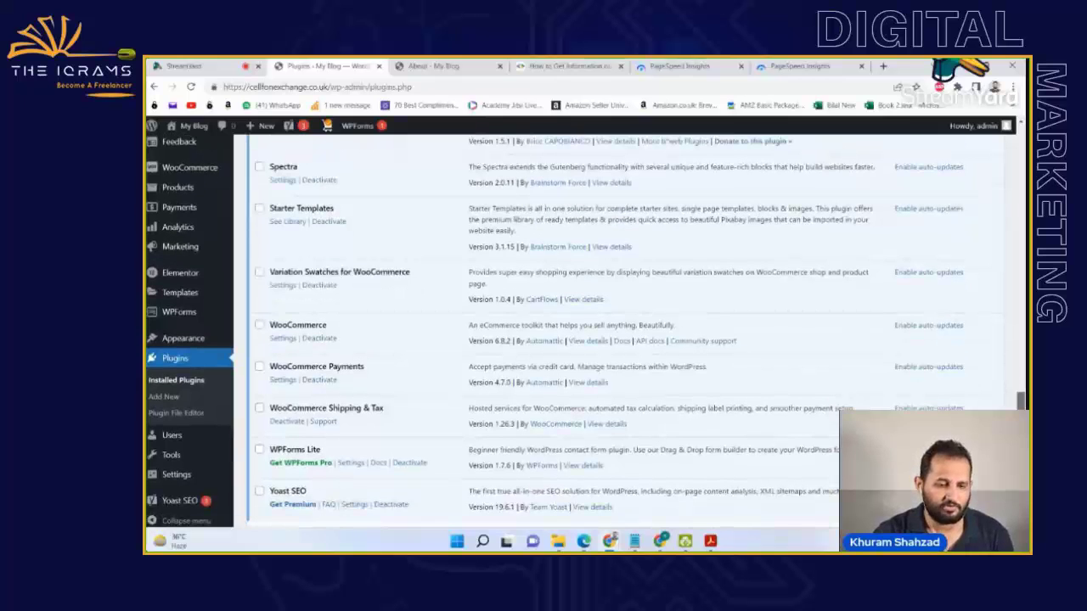
{"action": "scroll", "coordinate": [586, 331], "scroll_direction": "up", "scroll_amount": 4}
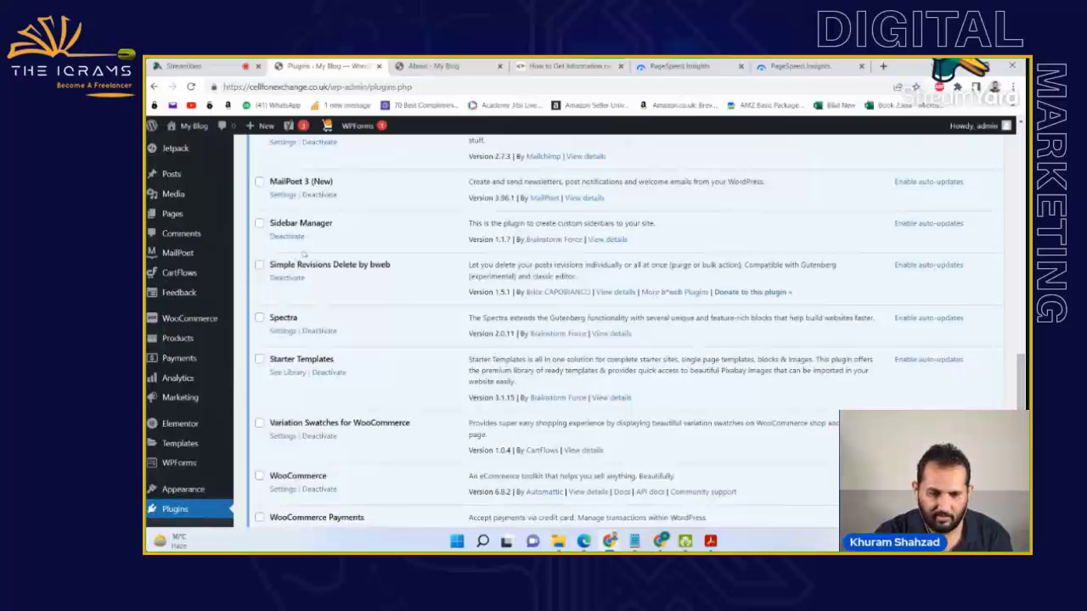
{"action": "left_click", "coordinate": [548, 292]}
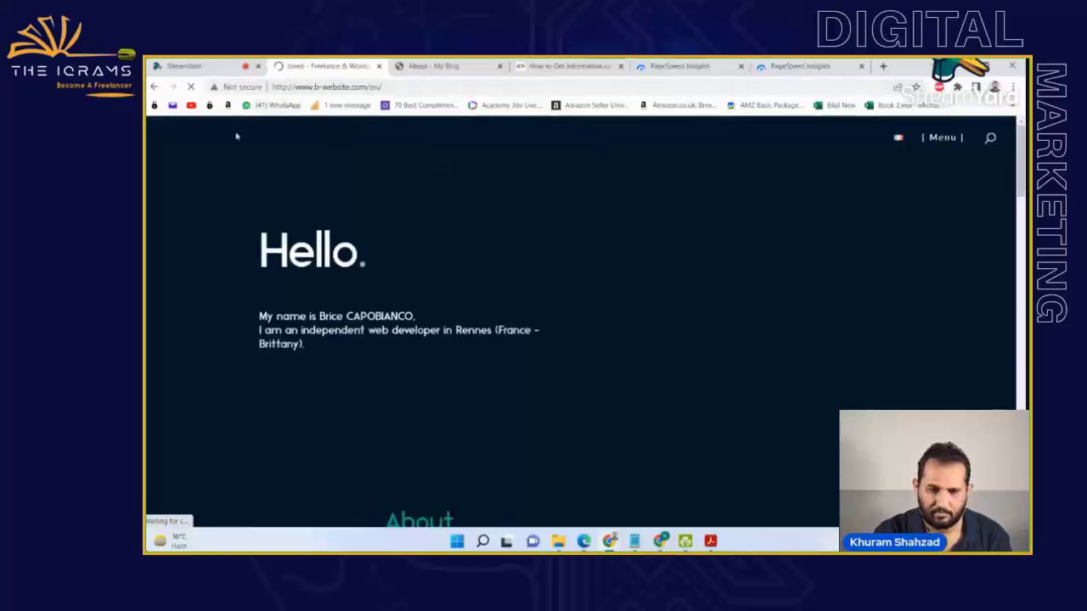
- Return from the plugin author's website to the site admin and look through the Themes page for revisions plugin options
{"action": "left_click", "coordinate": [155, 87]}
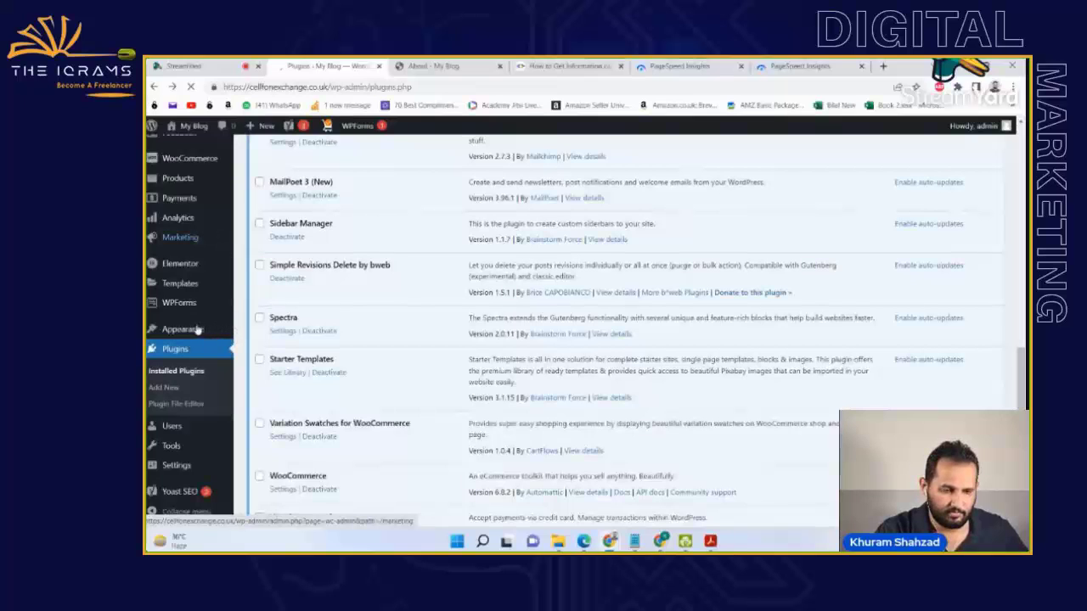
{"action": "mouse_move", "coordinate": [200, 330]}
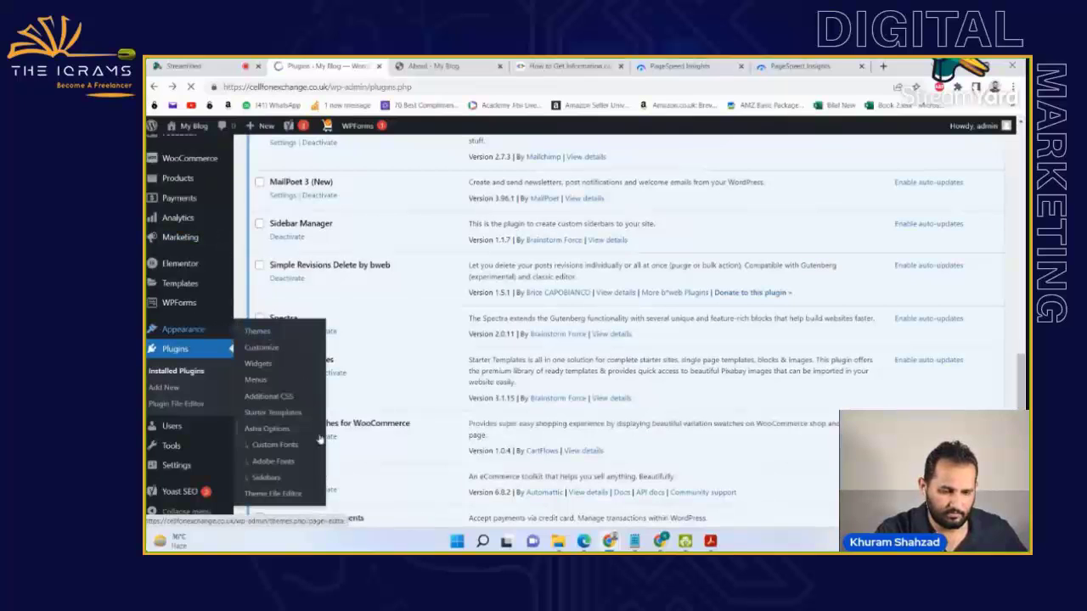
{"action": "left_click", "coordinate": [177, 331]}
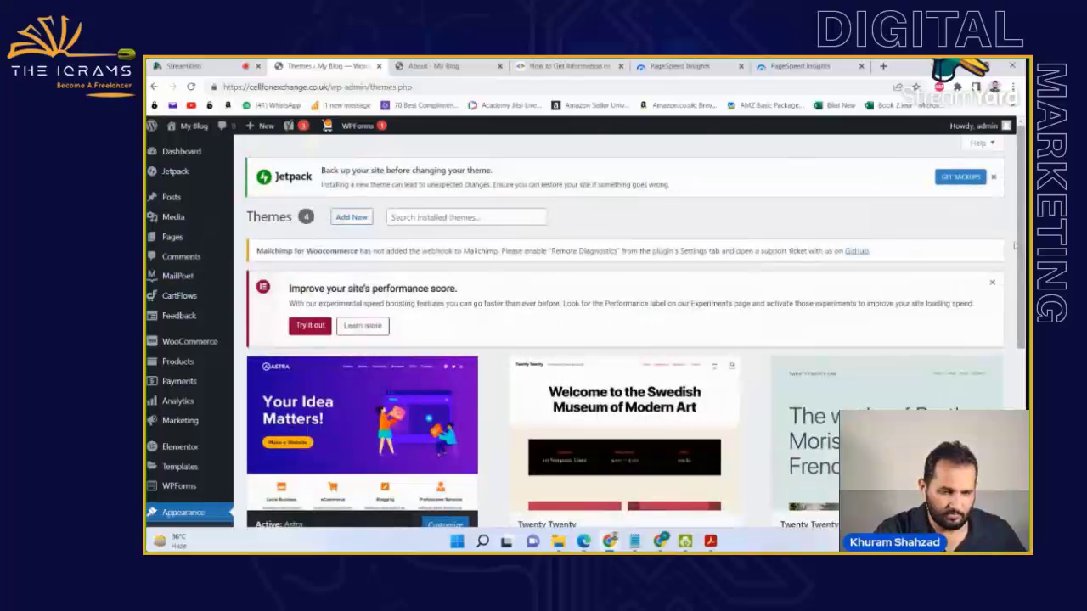
{"action": "left_click_drag", "start_coordinate": [1019, 249], "coordinate": [1023, 423]}
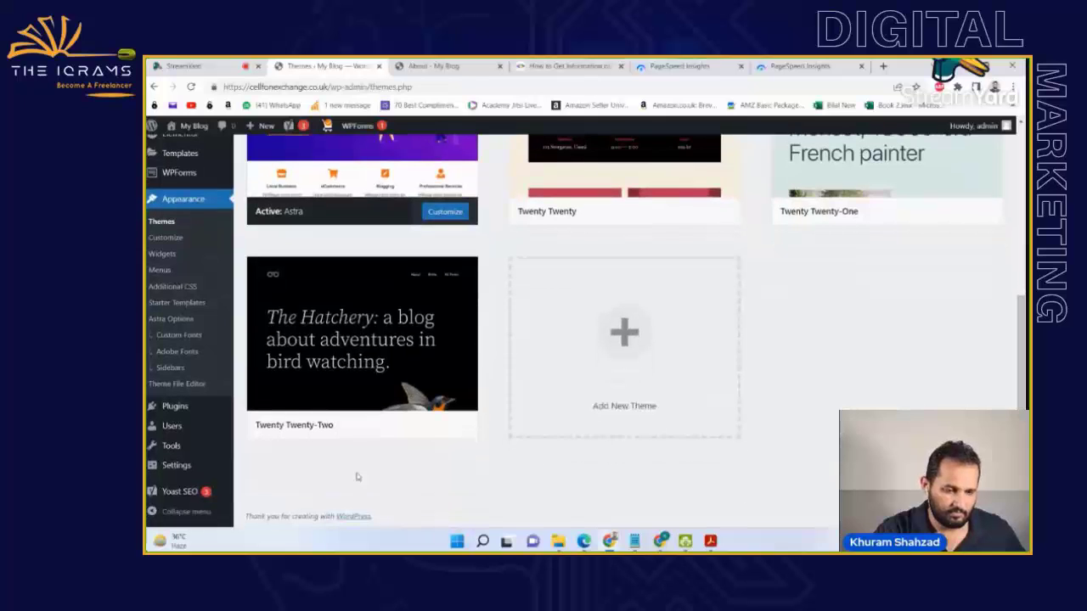
- Open the site's Available Tools page and examine it for options related to the revisions plugin
{"action": "mouse_move", "coordinate": [180, 450]}
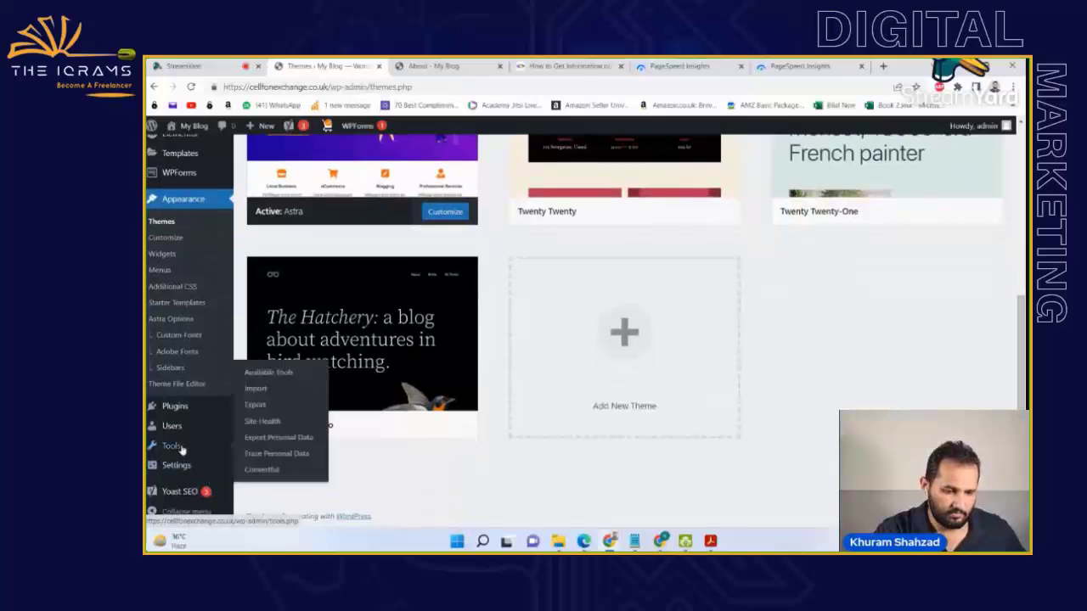
{"action": "left_click", "coordinate": [269, 422]}
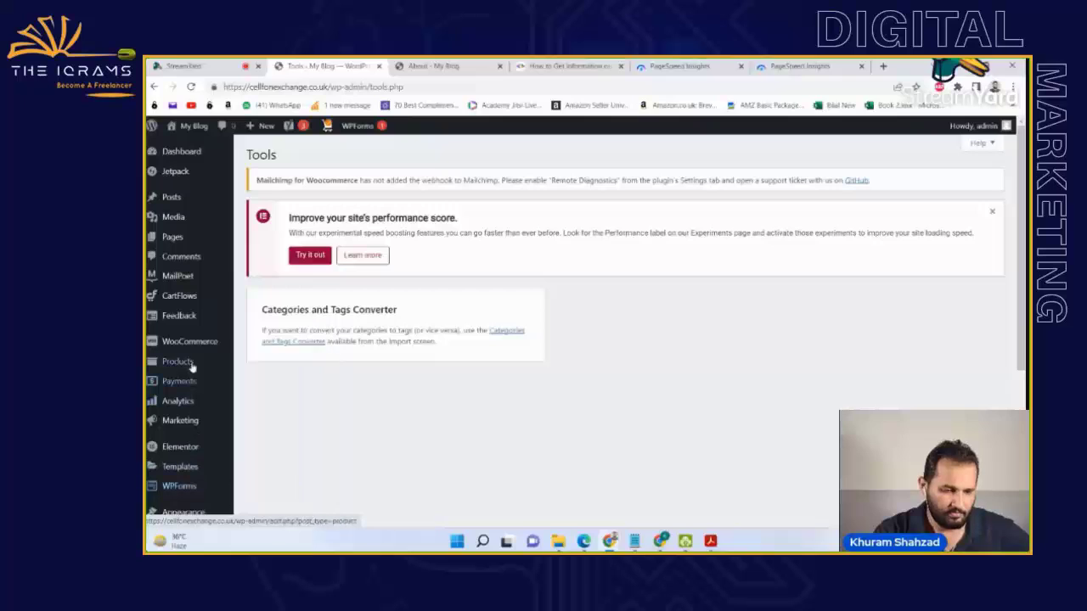
{"action": "mouse_move", "coordinate": [190, 345]}
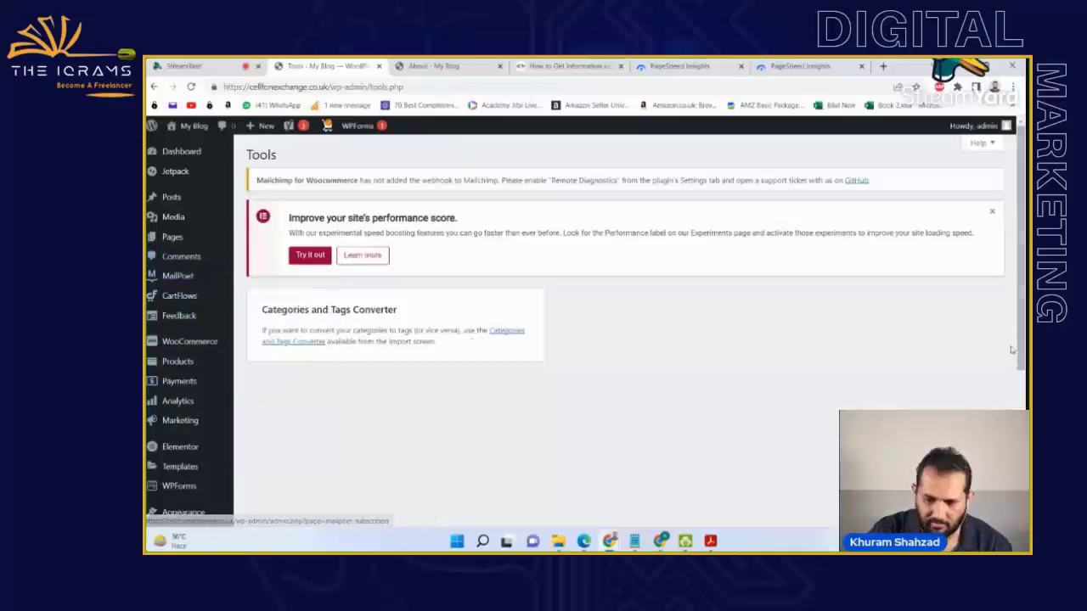
{"action": "scroll", "coordinate": [1011, 349], "scroll_direction": "down", "scroll_amount": 3}
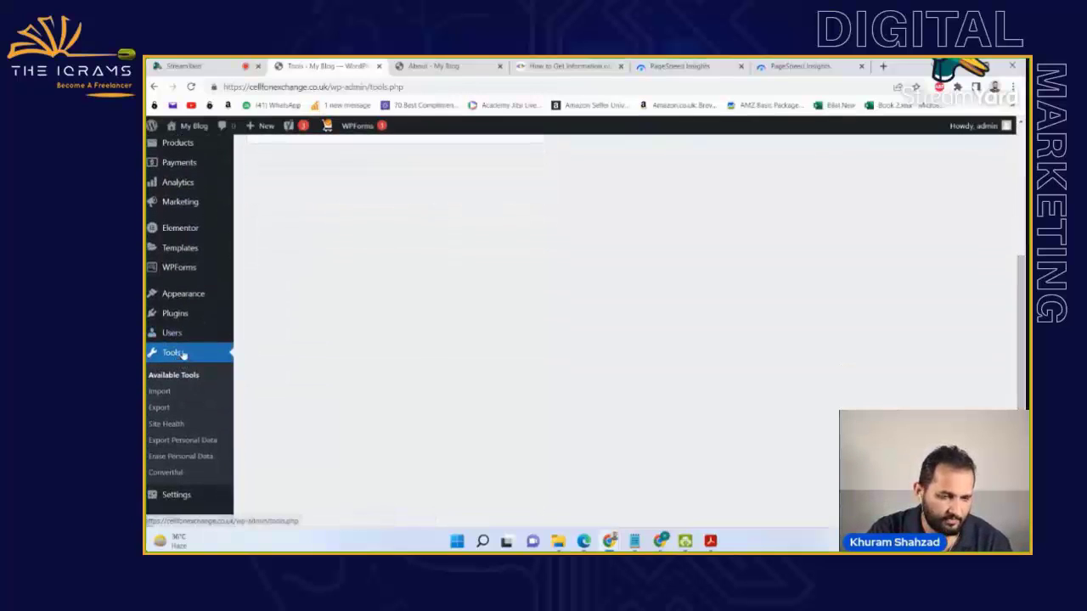
- Find Simple Revisions Delete by bweb among the installed plugins and deactivate it
{"action": "mouse_move", "coordinate": [182, 314]}
{"action": "left_click", "coordinate": [259, 317]}
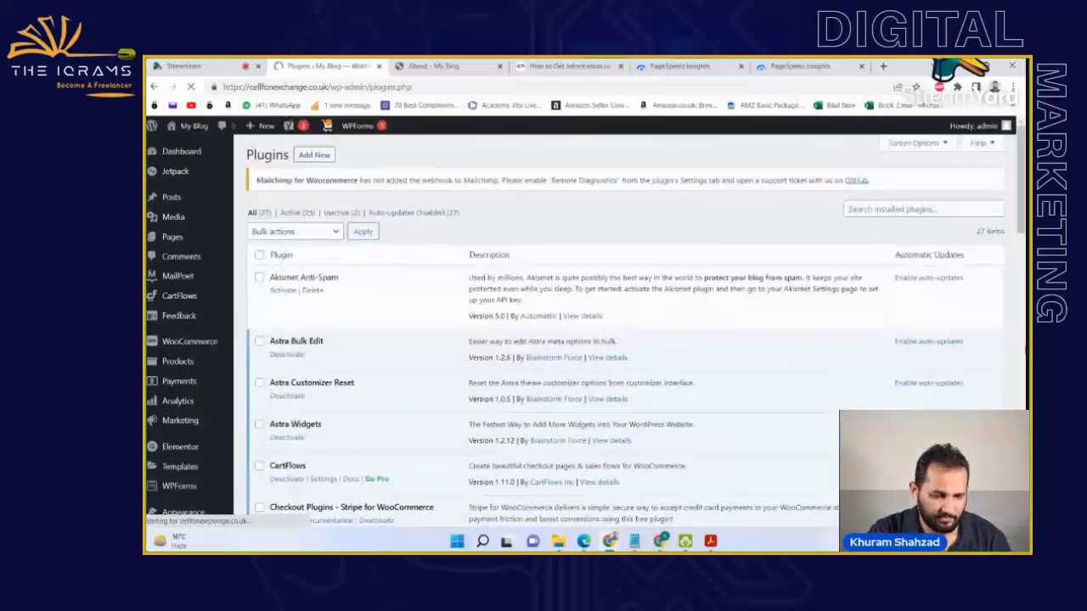
{"action": "scroll", "coordinate": [585, 327], "scroll_direction": "down", "scroll_amount": 5}
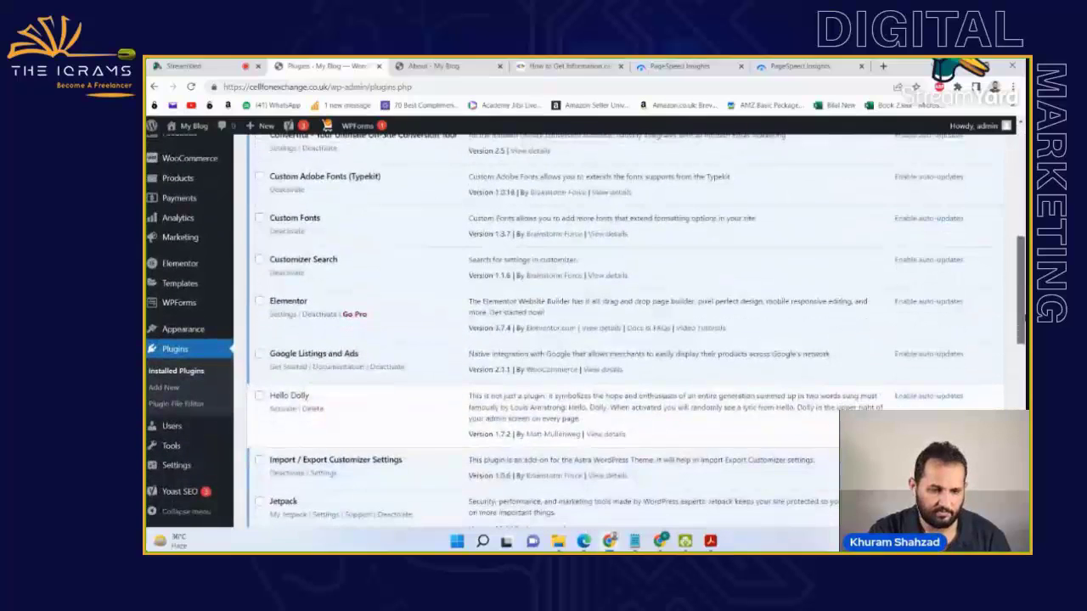
{"action": "scroll", "coordinate": [624, 331], "scroll_direction": "down", "scroll_amount": 5}
{"action": "scroll", "coordinate": [625, 331], "scroll_direction": "down", "scroll_amount": 5}
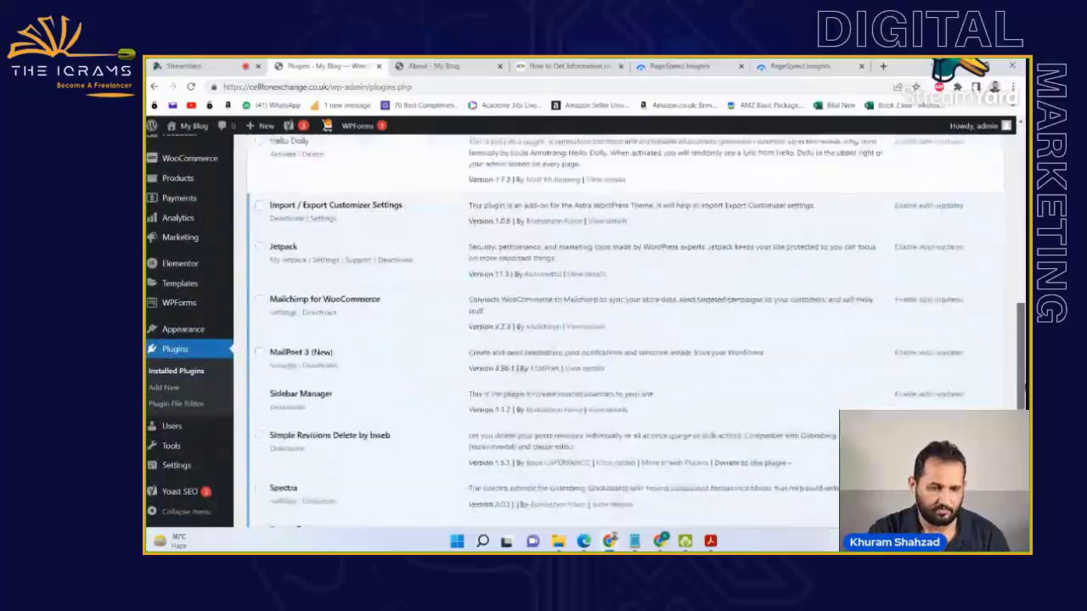
{"action": "scroll", "coordinate": [624, 331], "scroll_direction": "down", "scroll_amount": 4}
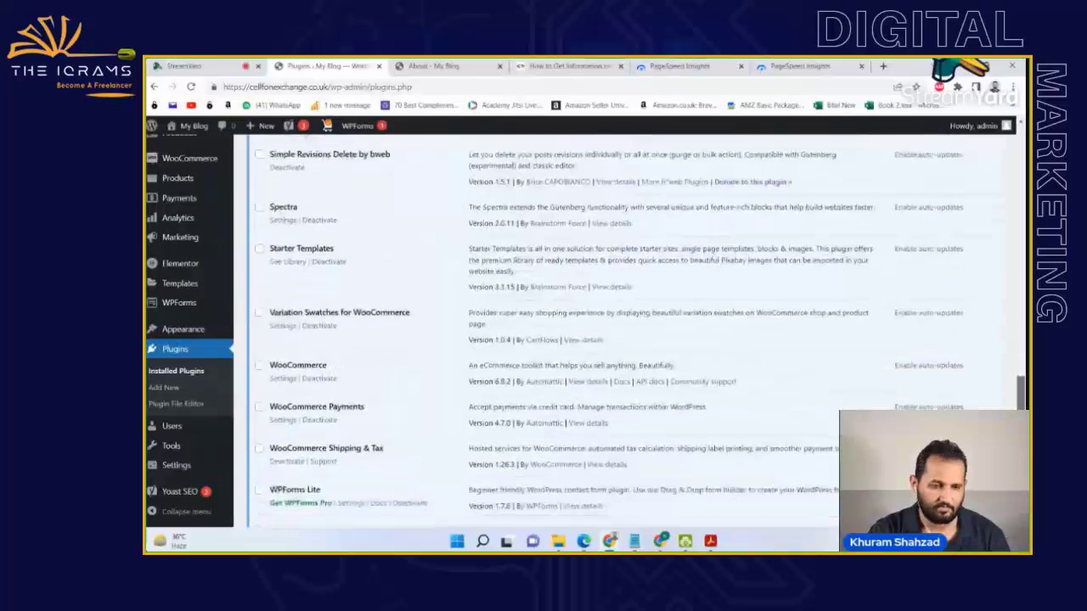
{"action": "scroll", "coordinate": [625, 331], "scroll_direction": "up", "scroll_amount": 4}
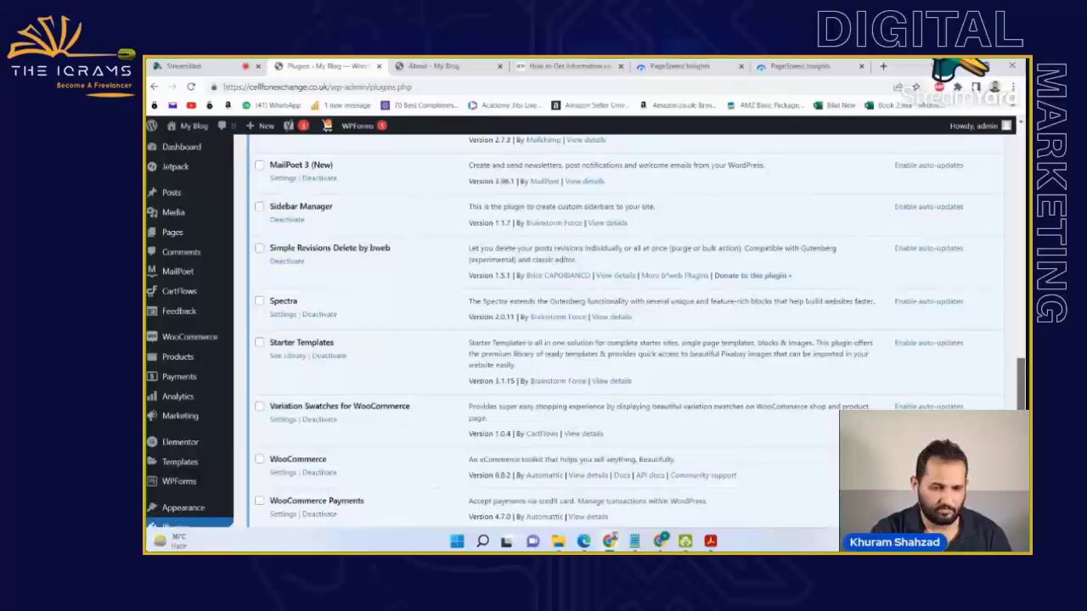
{"action": "left_click", "coordinate": [283, 262]}
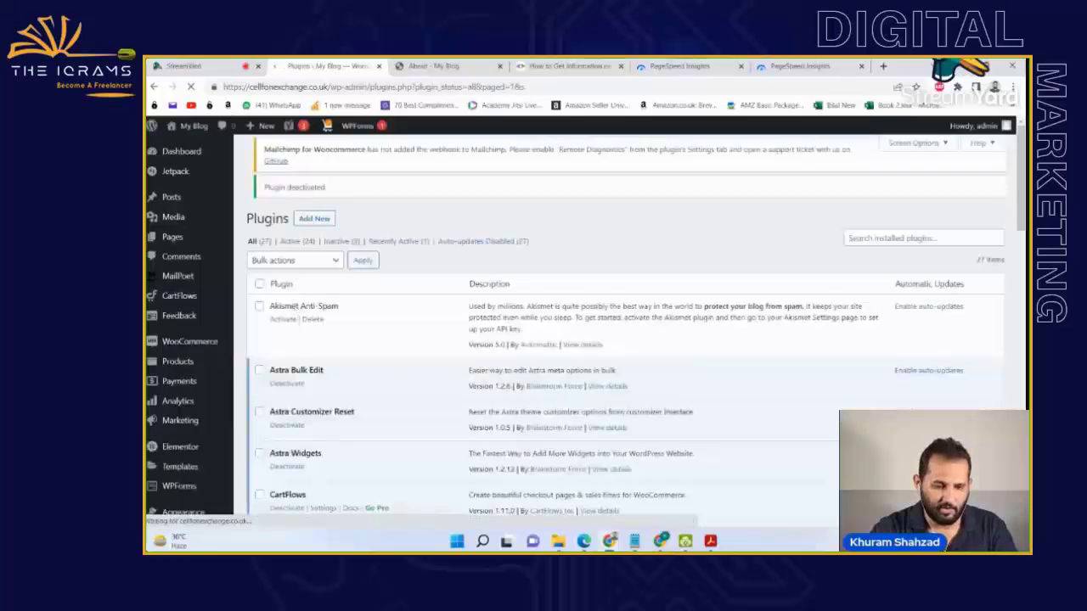
- Delete the deactivated Simple Revisions Delete by bweb plugin from the site and confirm the deletion
{"action": "left_click_drag", "start_coordinate": [1022, 194], "coordinate": [1022, 398]}
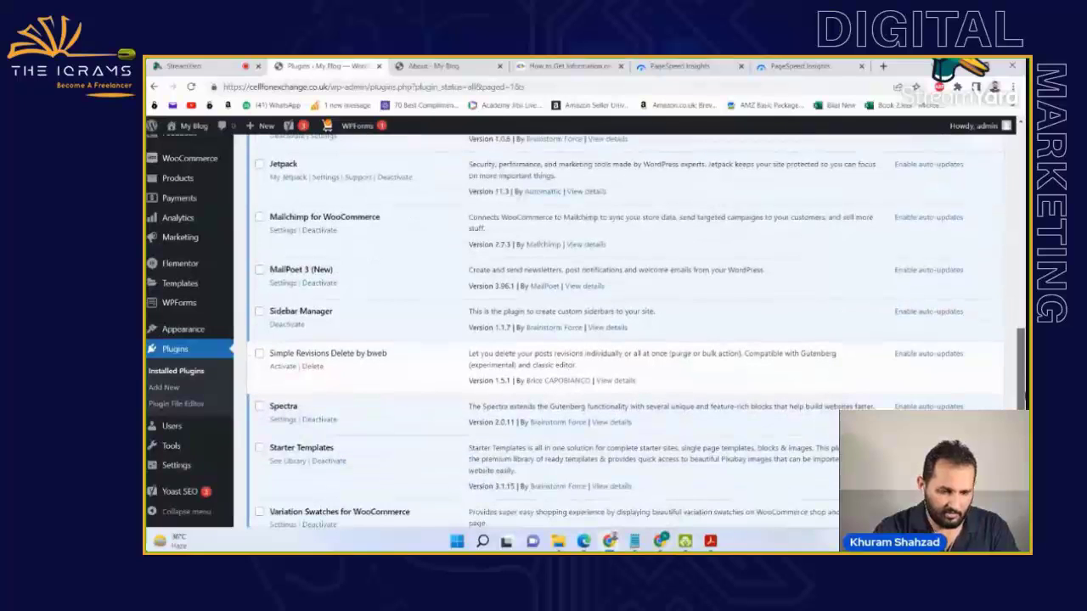
{"action": "left_click", "coordinate": [313, 366]}
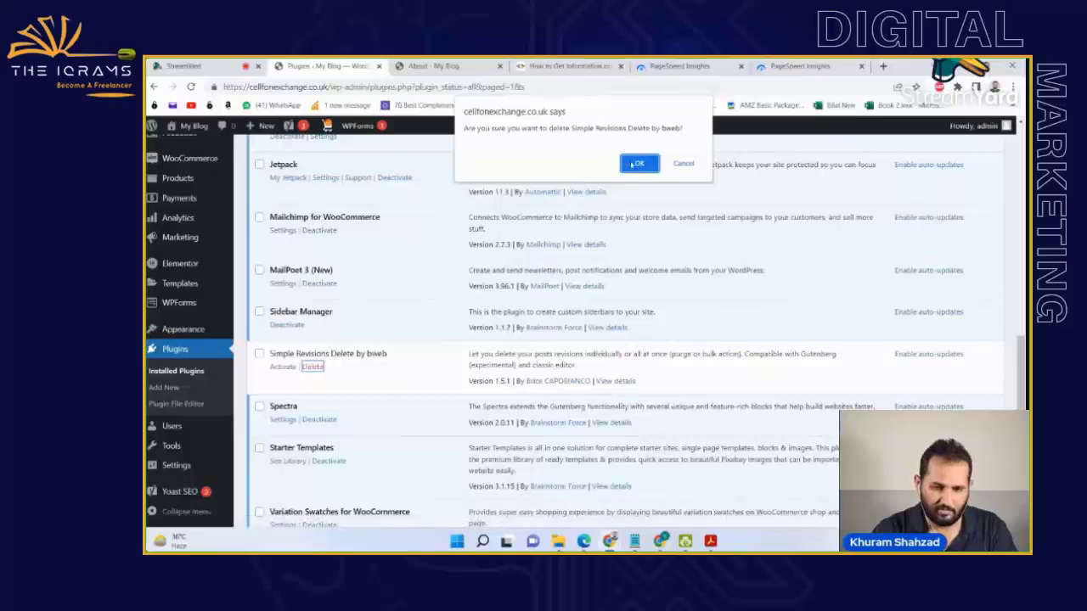
{"action": "left_click", "coordinate": [634, 163]}
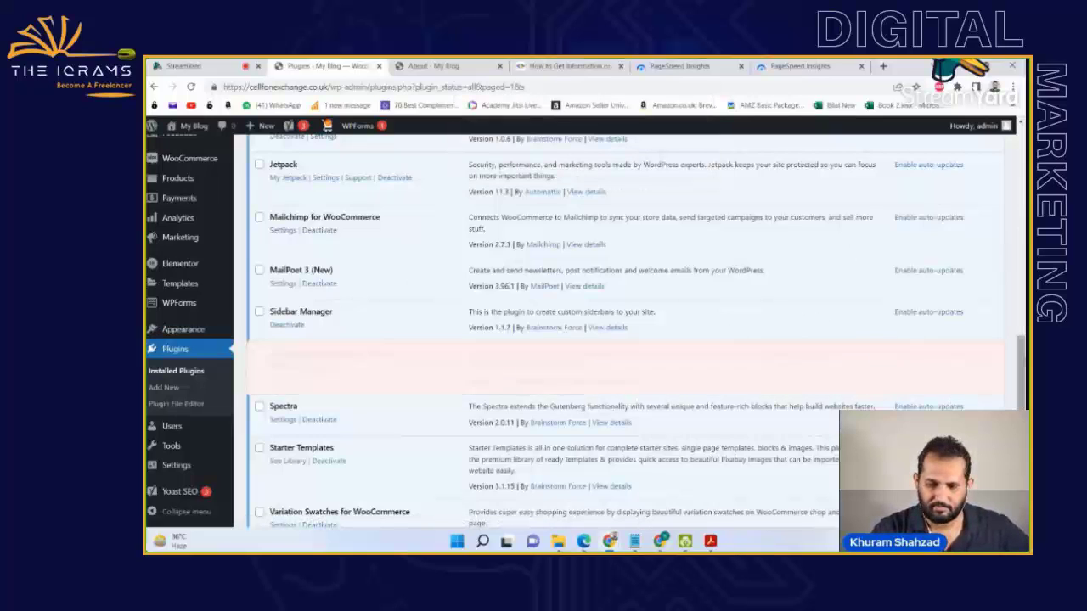
- Look over the remaining installed plugins and open the page for adding new plugins
{"action": "left_click_drag", "start_coordinate": [1022, 360], "coordinate": [1025, 390]}
{"action": "scroll", "coordinate": [635, 333], "scroll_direction": "down", "scroll_amount": 3}
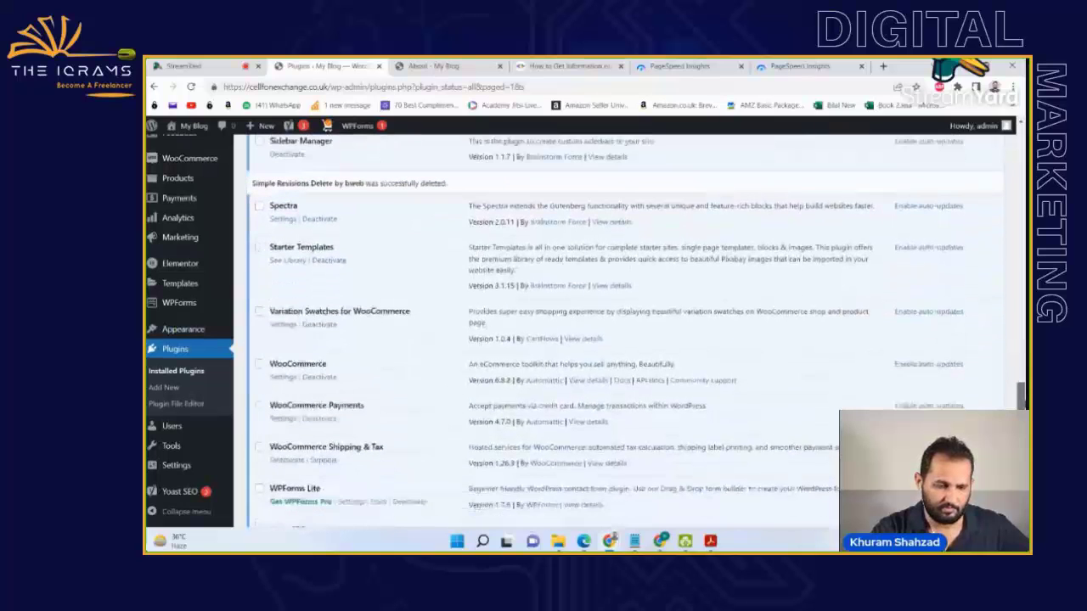
{"action": "scroll", "coordinate": [607, 331], "scroll_direction": "up", "scroll_amount": 6}
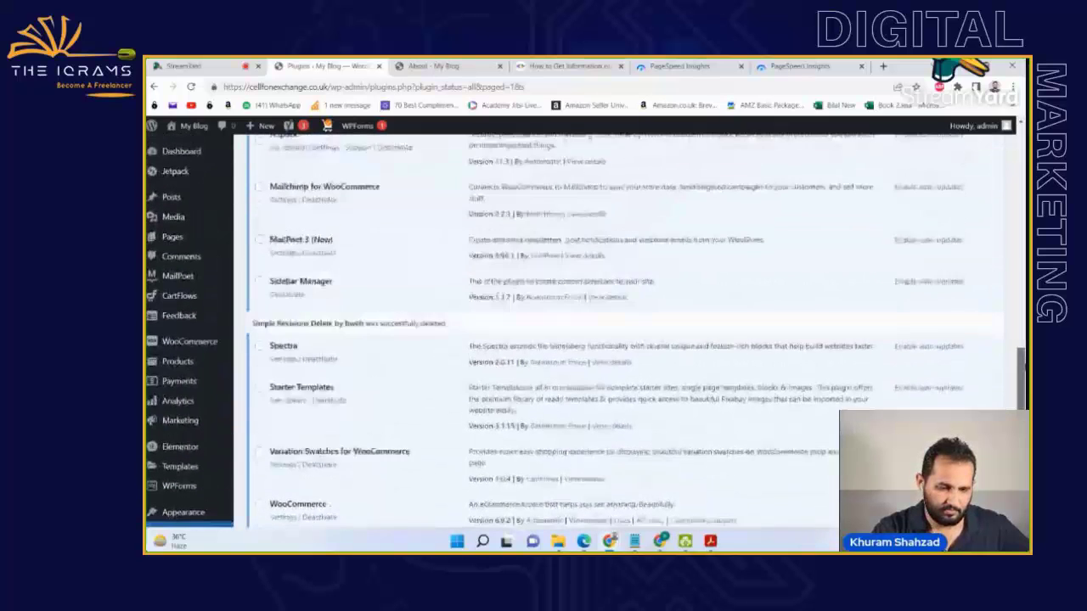
{"action": "left_click_drag", "start_coordinate": [1024, 326], "coordinate": [1023, 148]}
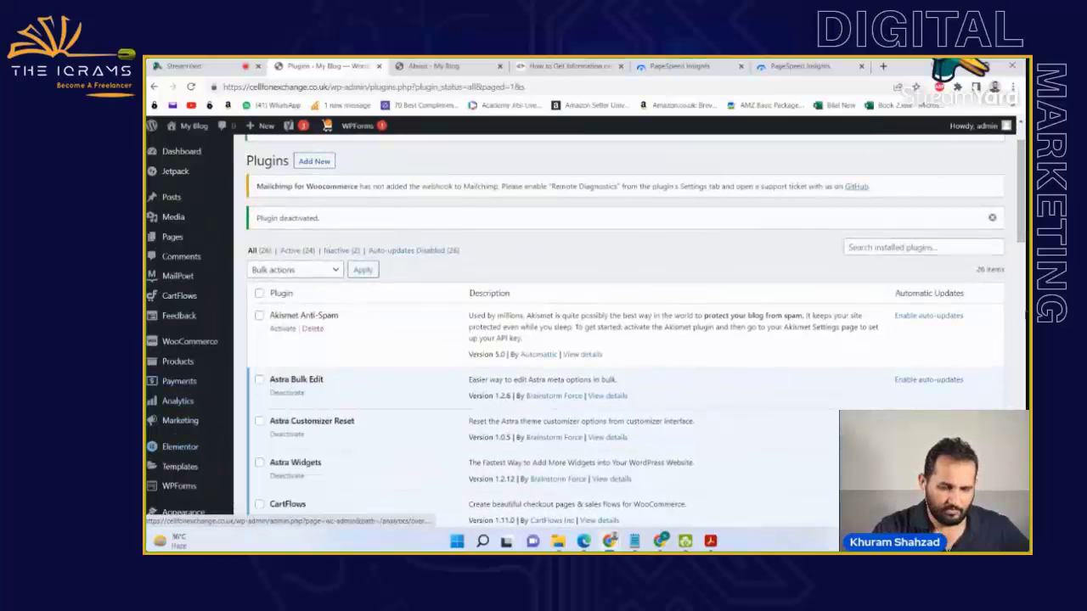
{"action": "scroll", "coordinate": [312, 425], "scroll_direction": "down", "scroll_amount": 4}
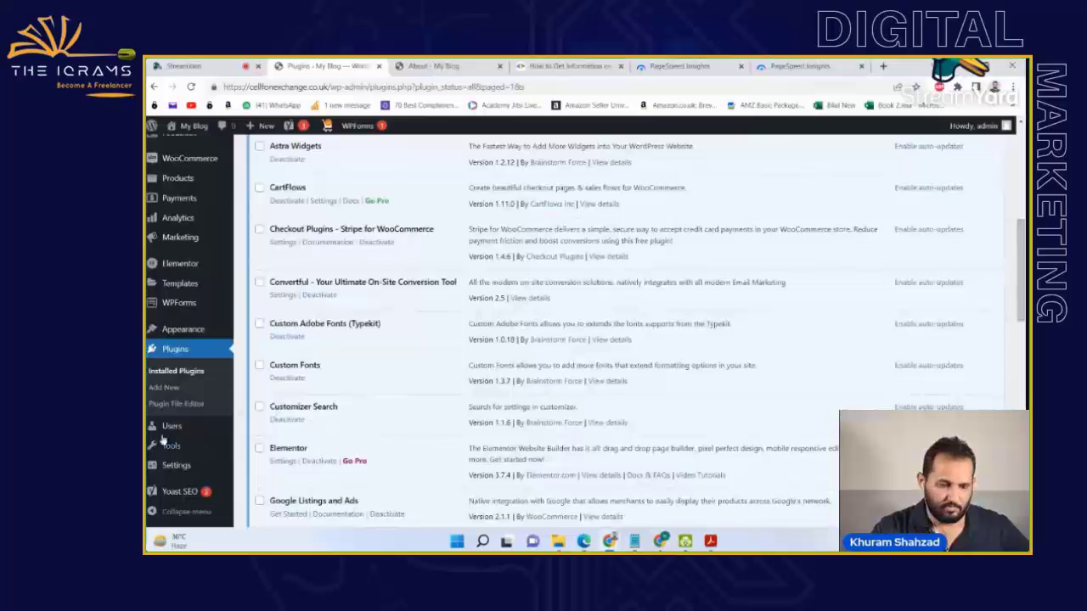
{"action": "left_click", "coordinate": [177, 390]}
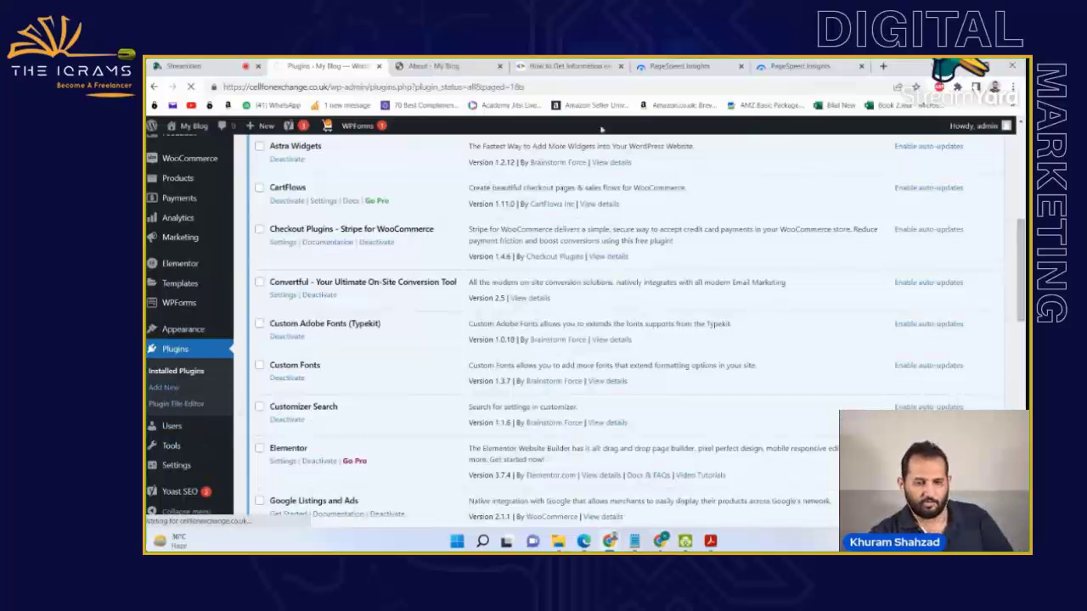
- Check the speed plugins recommended in the SEO checklist in Adobe Acrobat Reader and look at the class page in the meeting's browser window
{"action": "left_click", "coordinate": [711, 541]}
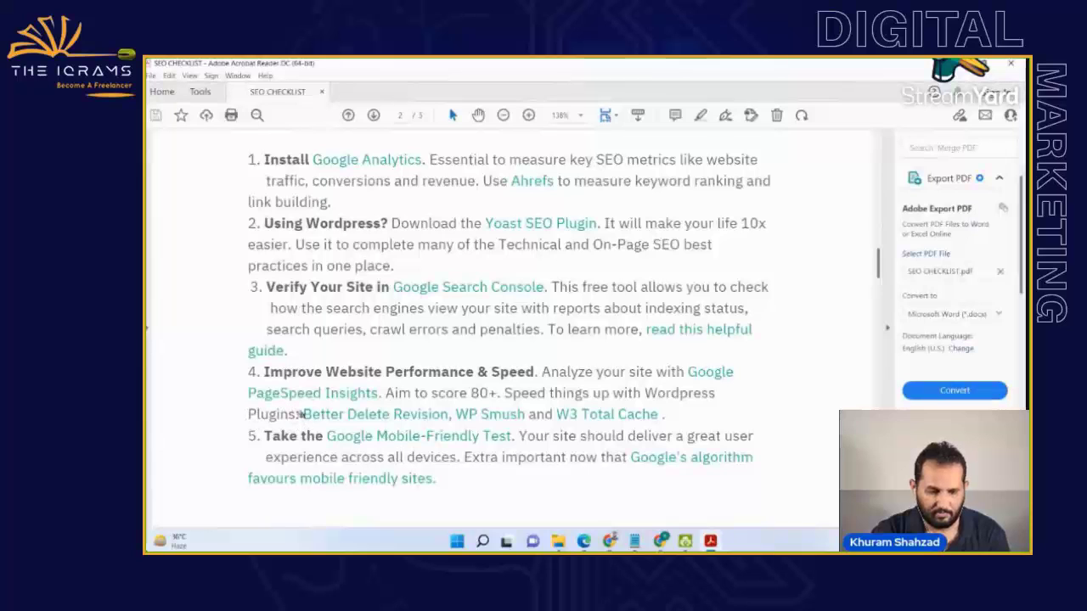
{"action": "left_click_drag", "start_coordinate": [298, 413], "coordinate": [406, 415]}
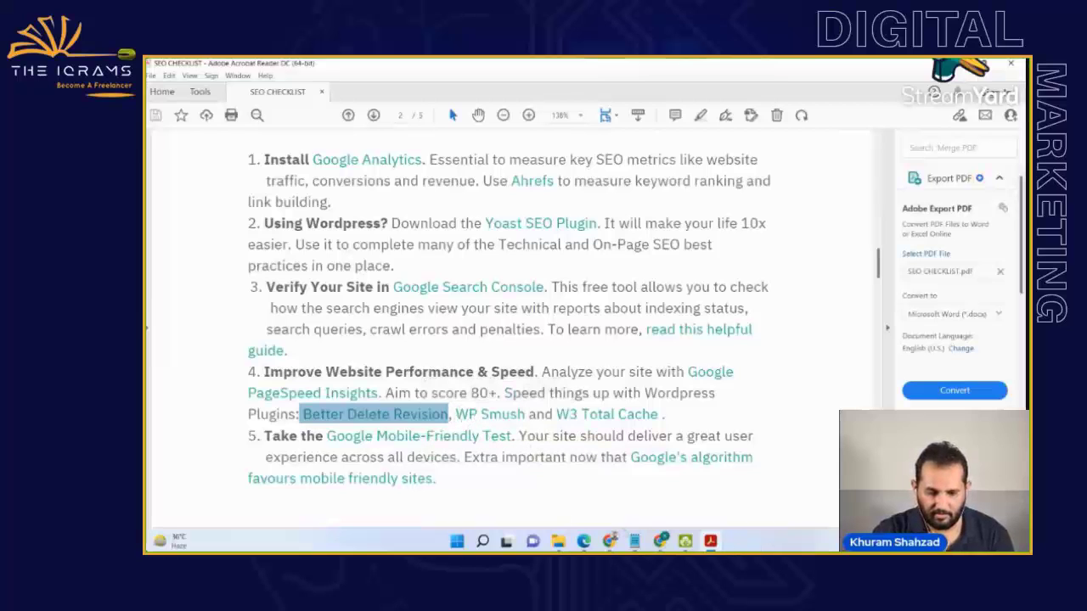
{"action": "mouse_move", "coordinate": [698, 539]}
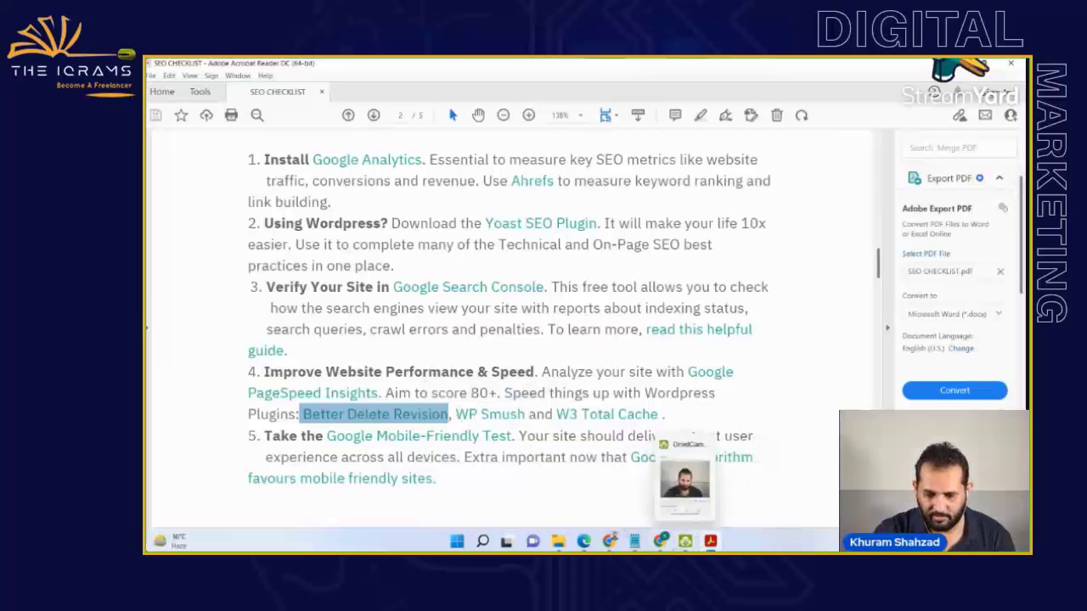
{"action": "left_click", "coordinate": [663, 539]}
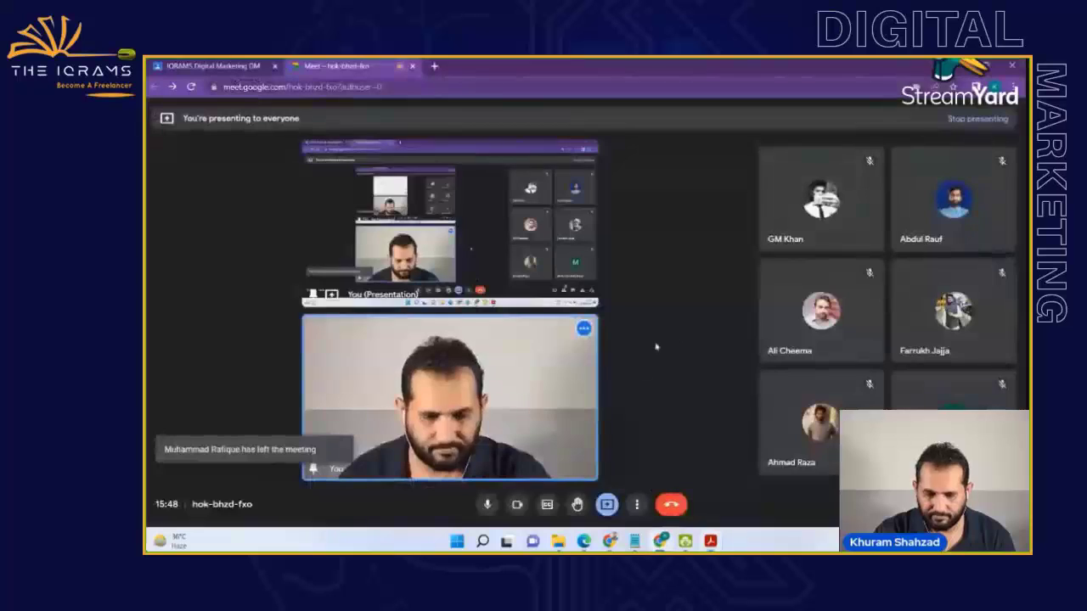
{"action": "left_click", "coordinate": [198, 66]}
- Switch back to the WordPress browser window and search the plugin directory for "wp smush"
{"action": "mouse_move", "coordinate": [610, 541]}
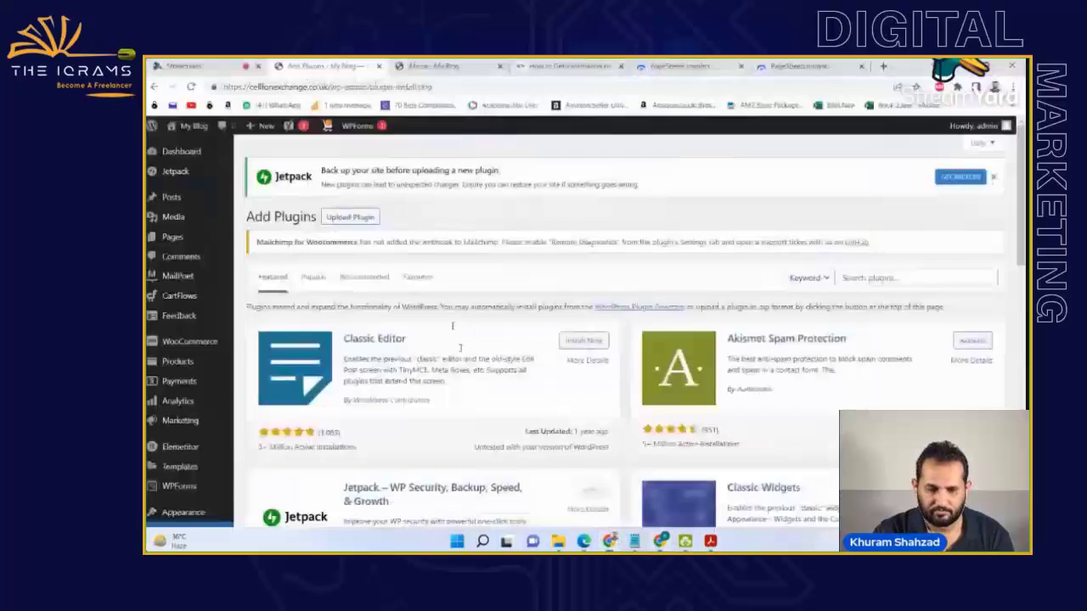
{"action": "left_click", "coordinate": [509, 489]}
{"action": "left_click", "coordinate": [949, 278]}
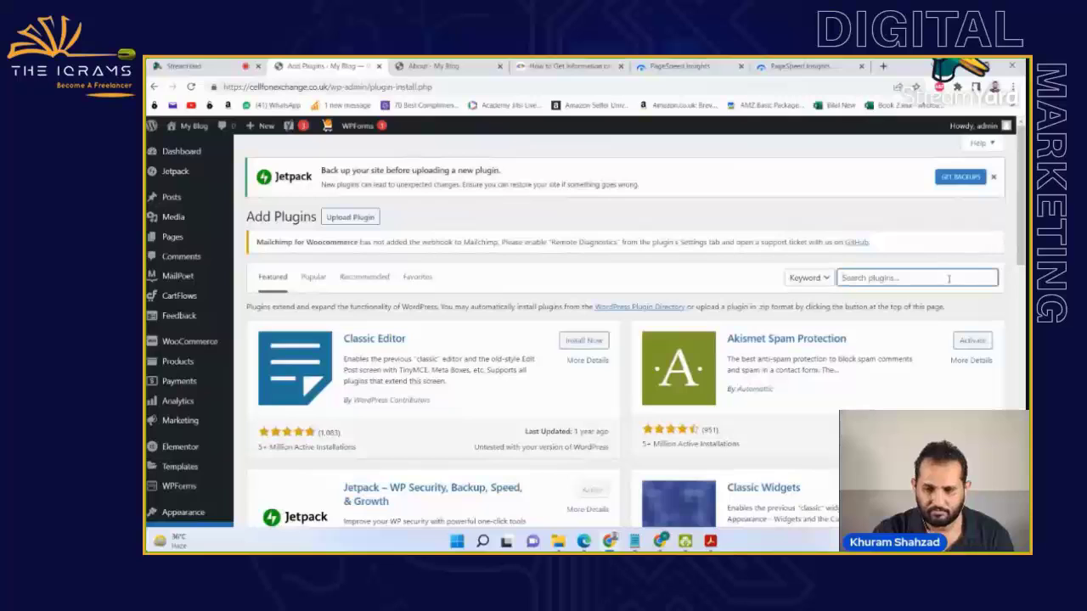
{"action": "type", "text": "wp smush"}
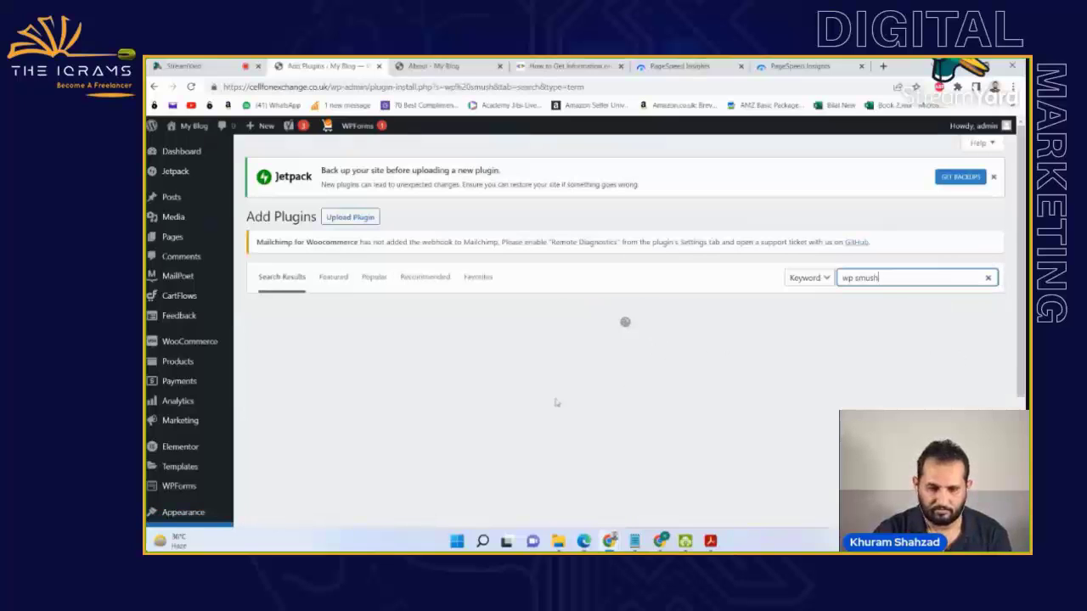
- Install and activate the Smush – Lazy Load Images, Optimize & Compress Images plugin
{"action": "mouse_move", "coordinate": [609, 541]}
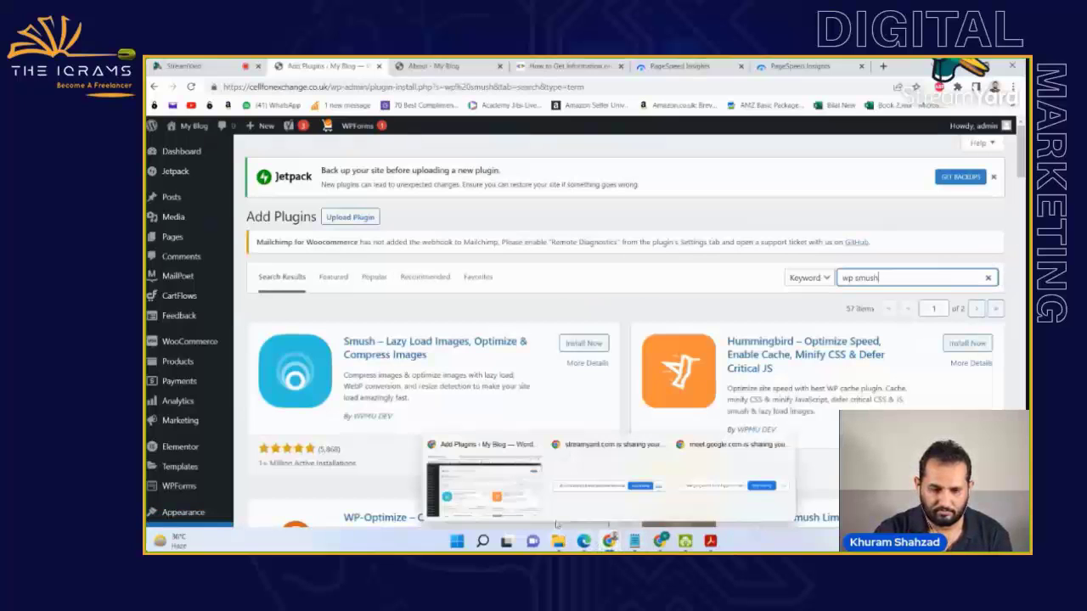
{"action": "mouse_move", "coordinate": [660, 541]}
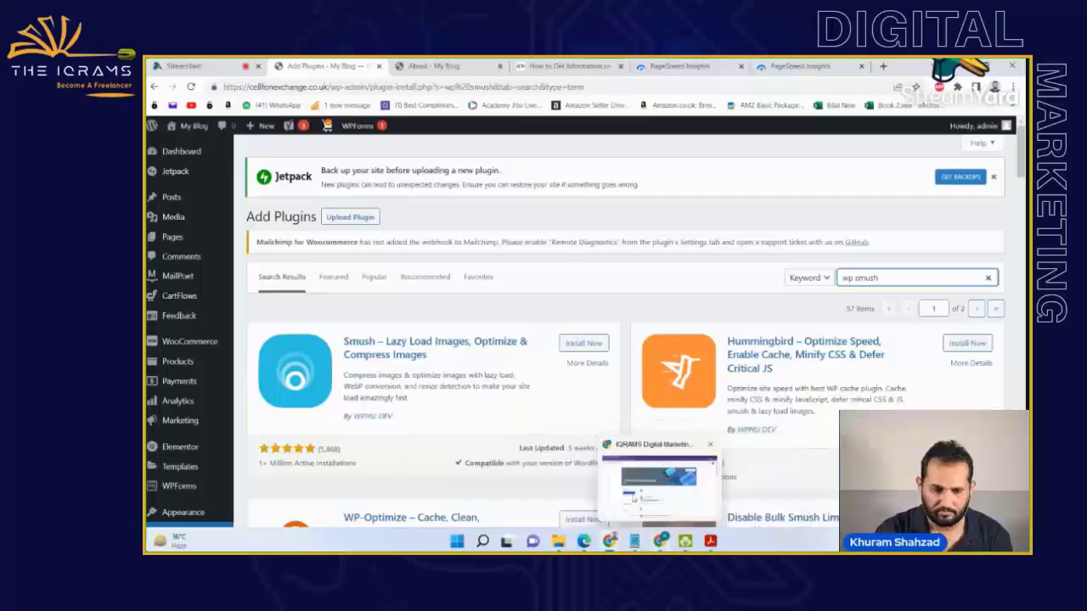
{"action": "left_click", "coordinate": [582, 344]}
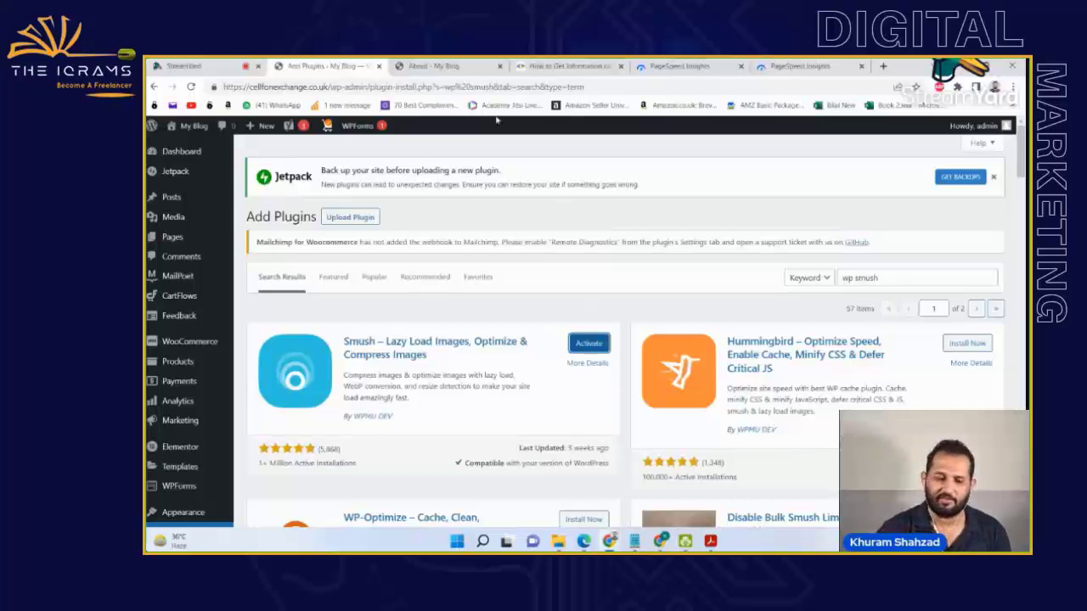
{"action": "left_click", "coordinate": [591, 344]}
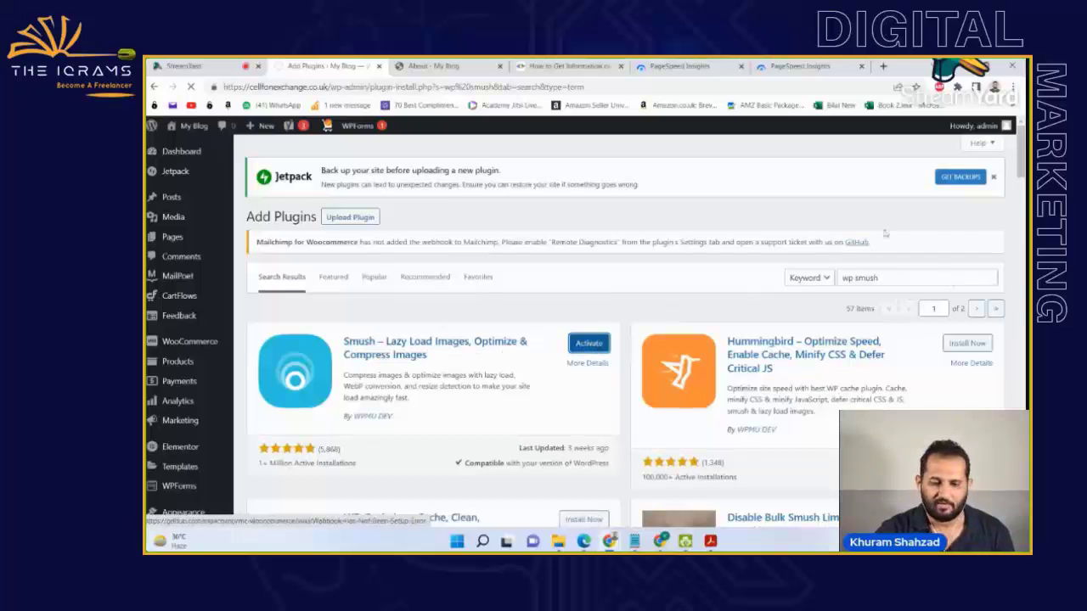
{"action": "scroll", "coordinate": [1021, 157], "scroll_direction": "down", "scroll_amount": 3}
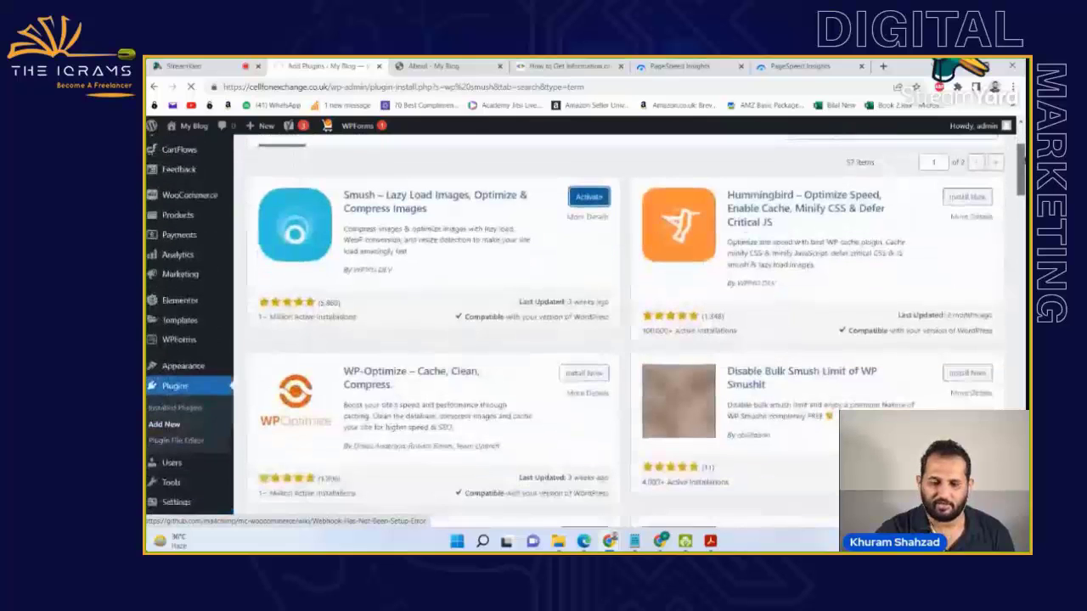
{"action": "scroll", "coordinate": [1021, 157], "scroll_direction": "down", "scroll_amount": 2}
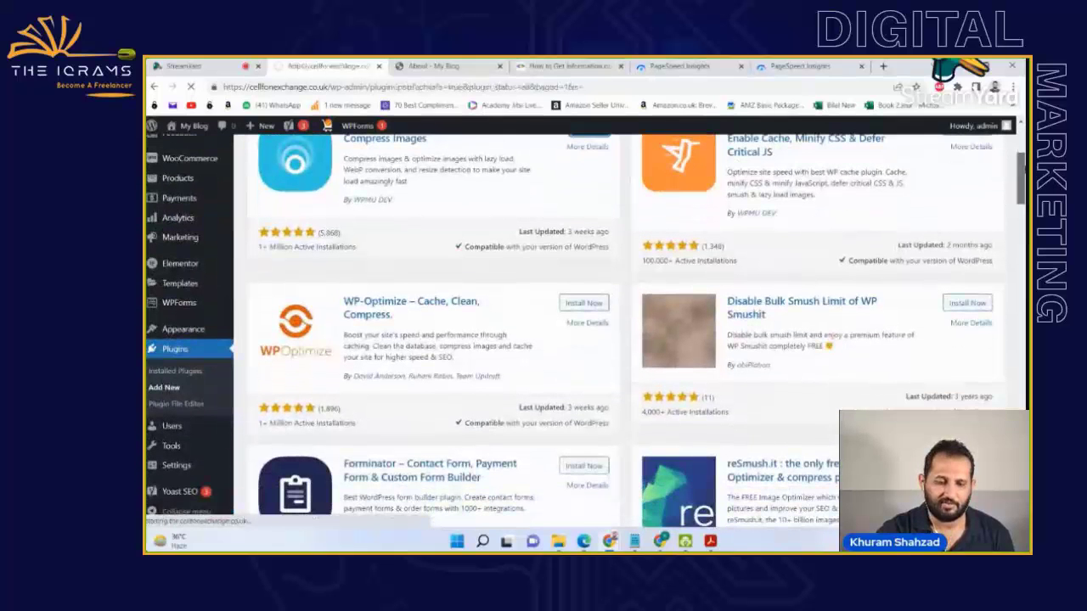
- Look over the installed plugins list and open the Smush plugin's page
{"action": "scroll", "coordinate": [1023, 198], "scroll_direction": "down", "scroll_amount": 3}
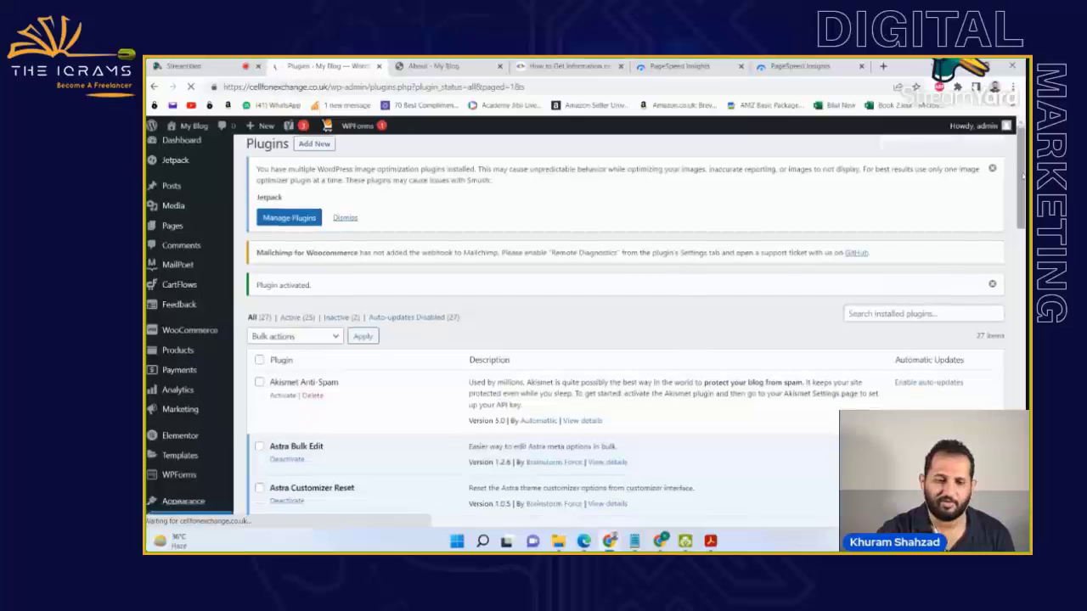
{"action": "scroll", "coordinate": [1023, 198], "scroll_direction": "down", "scroll_amount": 2}
{"action": "scroll", "coordinate": [1023, 212], "scroll_direction": "down", "scroll_amount": 1}
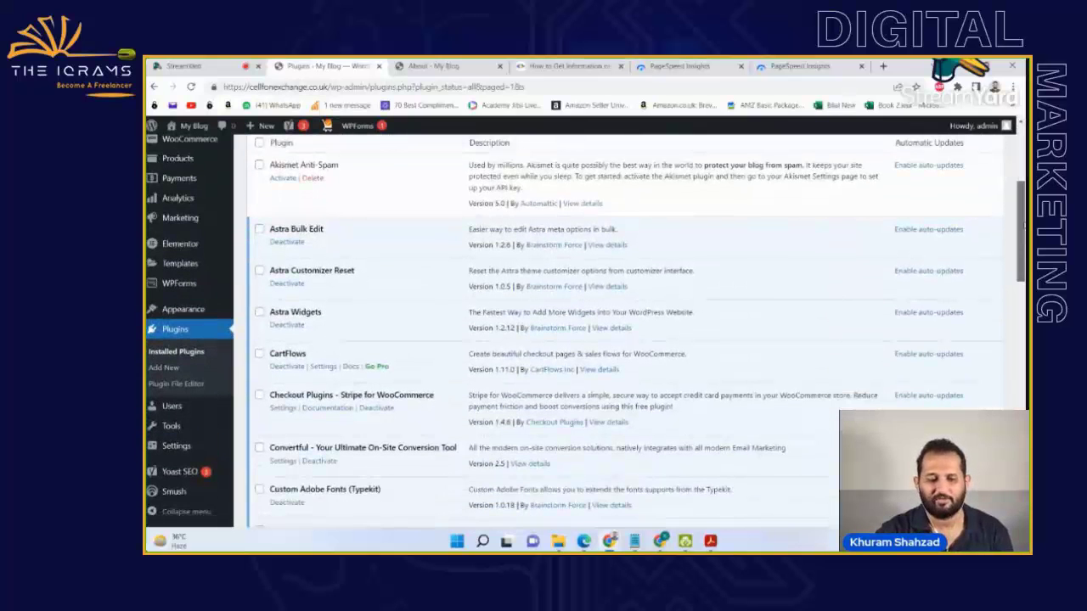
{"action": "scroll", "coordinate": [624, 331], "scroll_direction": "up", "scroll_amount": 1}
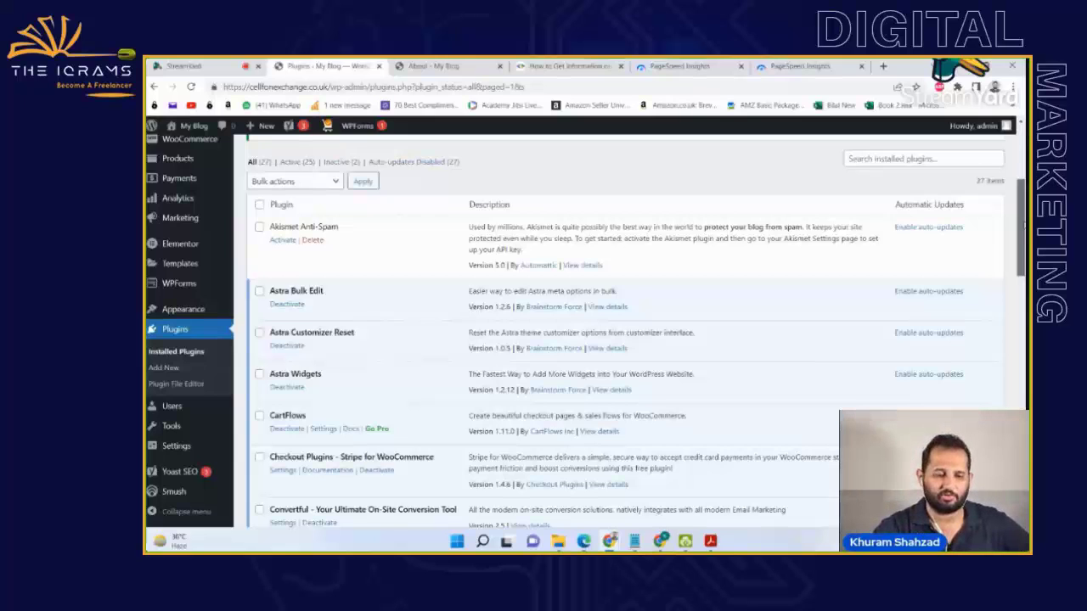
{"action": "scroll", "coordinate": [624, 331], "scroll_direction": "down", "scroll_amount": 8}
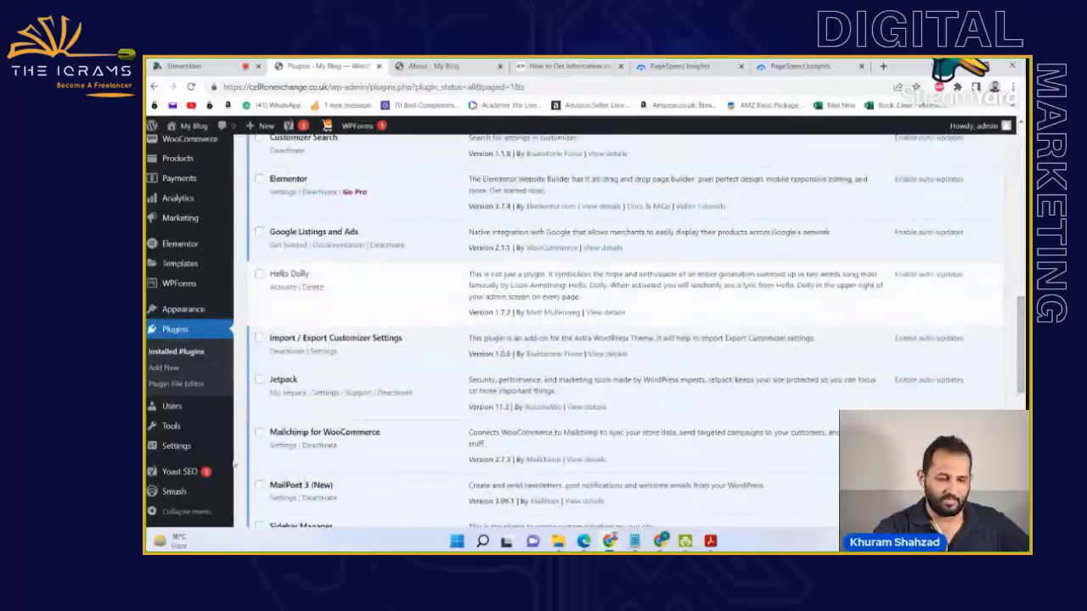
{"action": "mouse_move", "coordinate": [195, 491]}
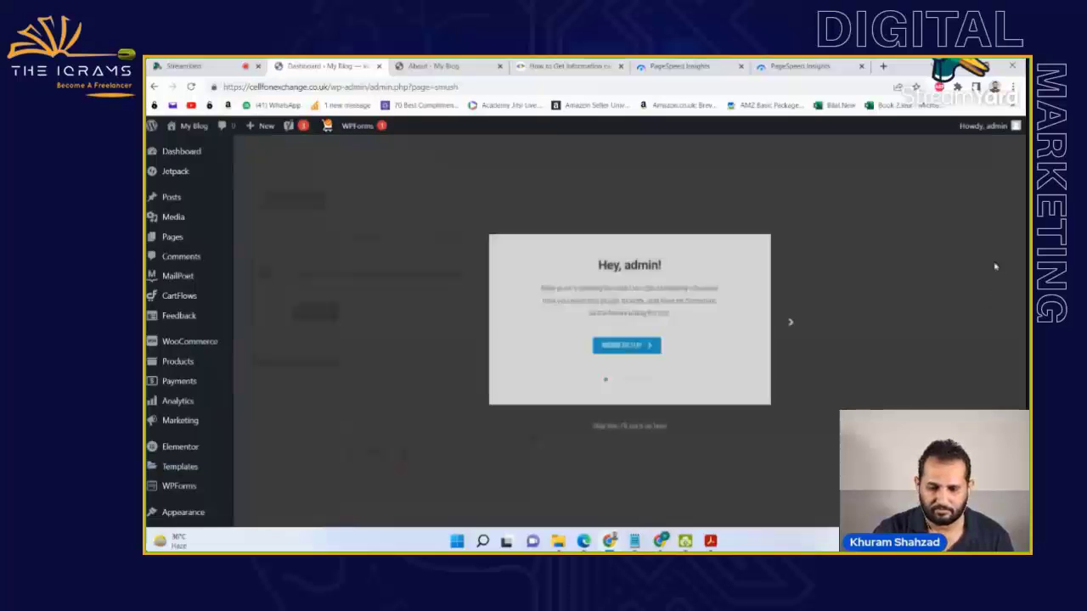
- Complete the Smush setup wizard with automatic compression, enhanced multi-pass lossy compression and lazy loading enabled, leaving usage data tracking off
{"action": "left_click", "coordinate": [635, 392]}
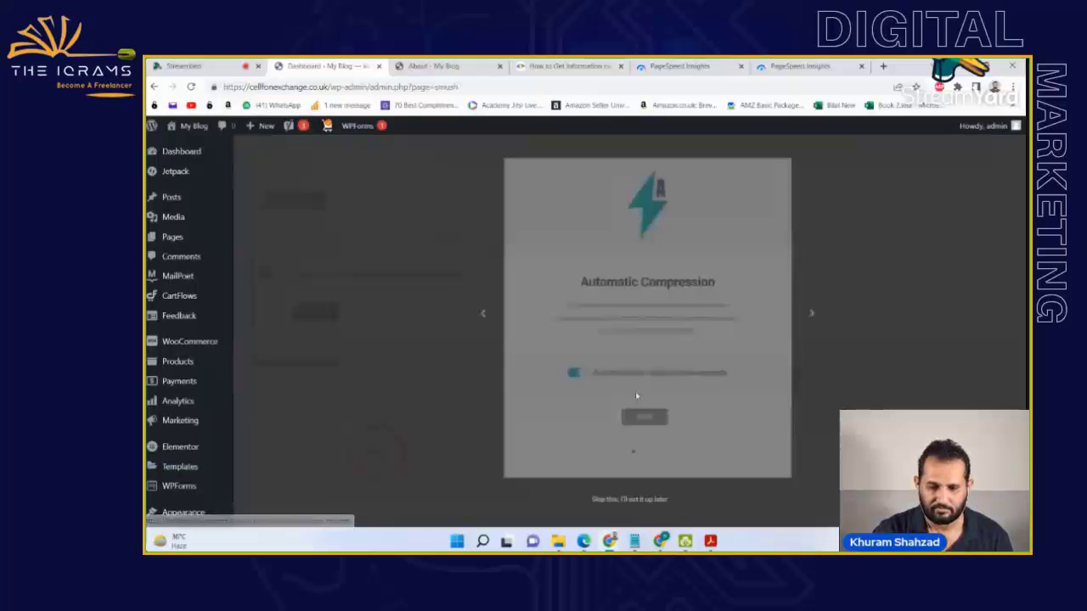
{"action": "left_click", "coordinate": [628, 416]}
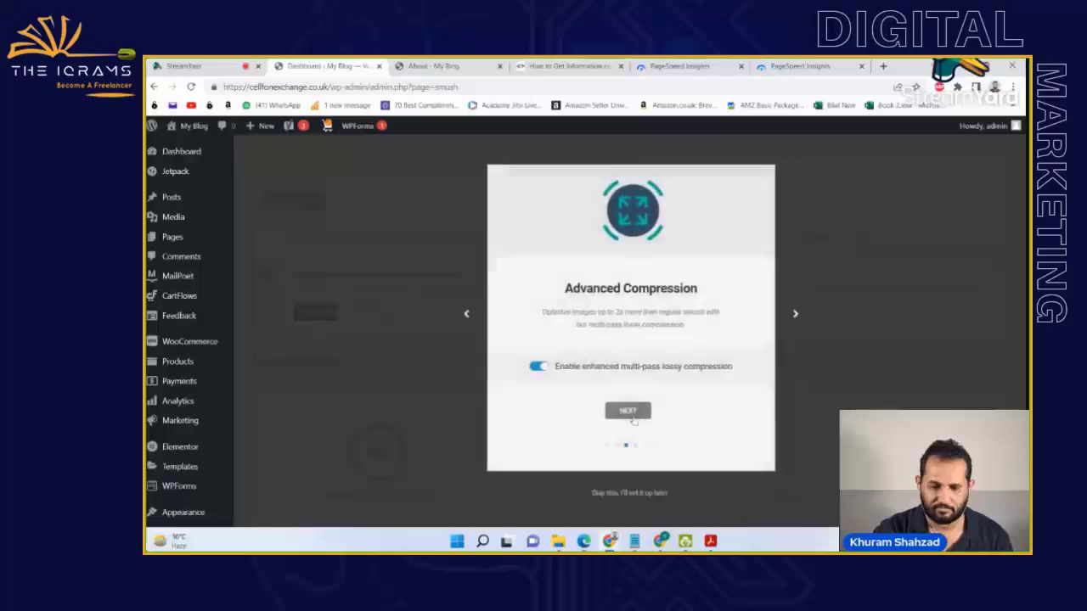
{"action": "left_click", "coordinate": [630, 413]}
{"action": "left_click", "coordinate": [633, 419]}
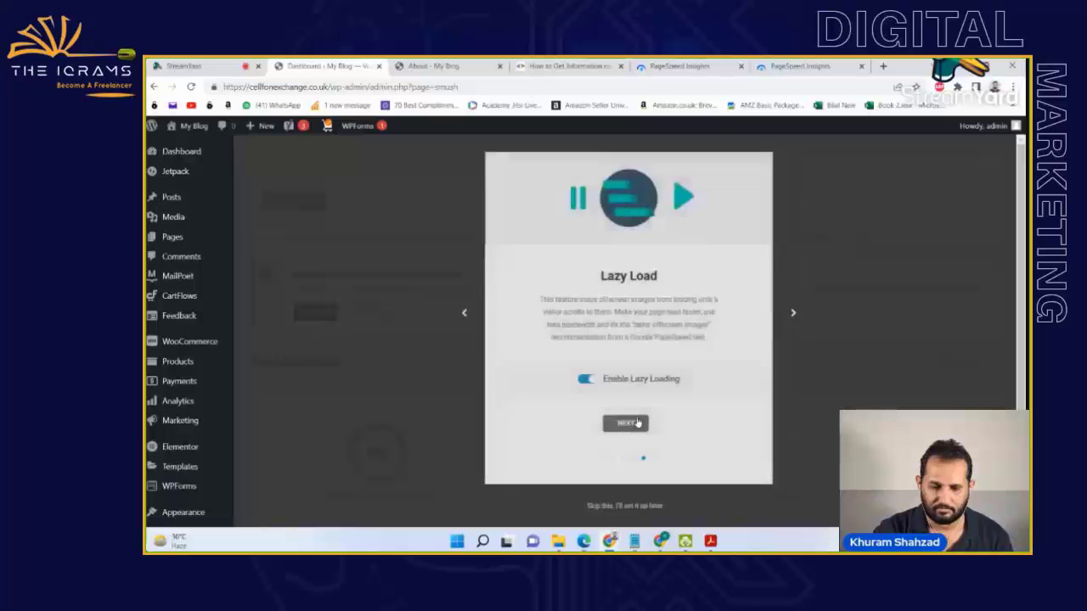
{"action": "left_click", "coordinate": [636, 423]}
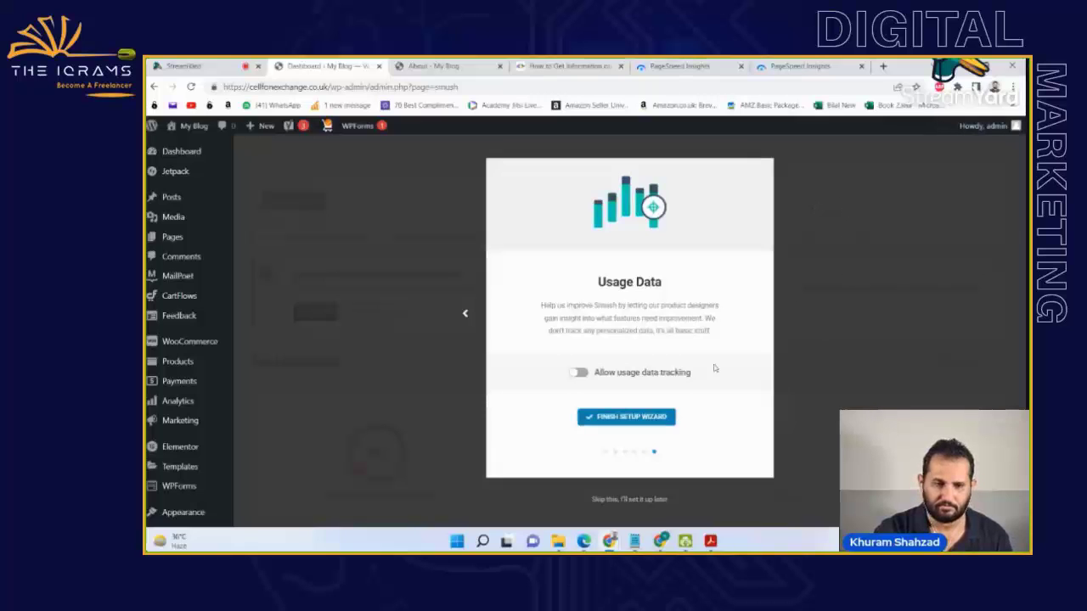
{"action": "left_click", "coordinate": [614, 419]}
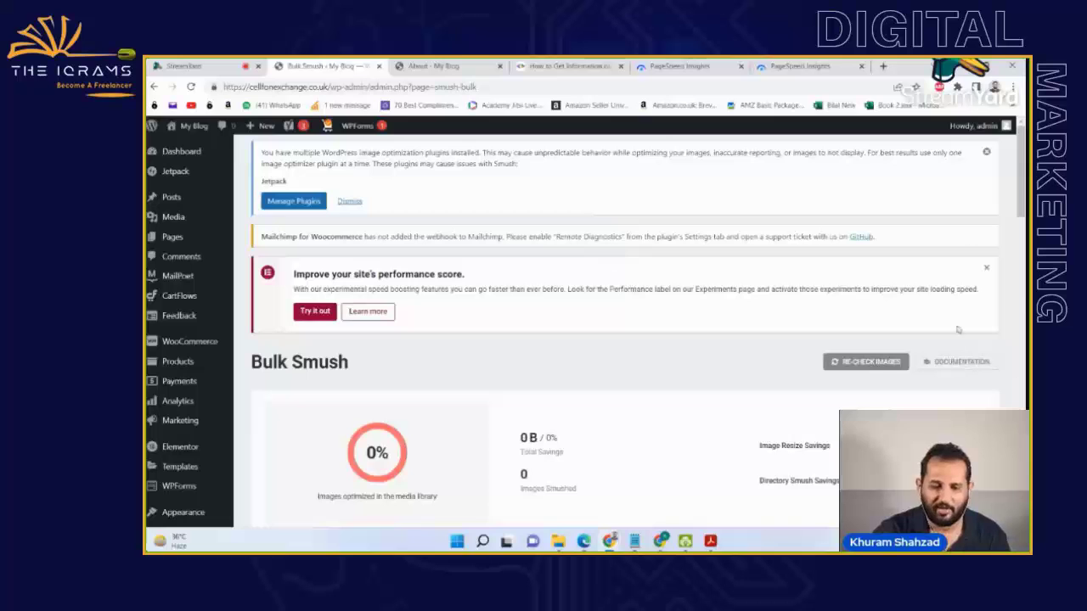
- Start a bulk smush of the media library's unoptimized attachments from the Bulk Smush page
{"action": "scroll", "coordinate": [586, 326], "scroll_direction": "down", "scroll_amount": 1}
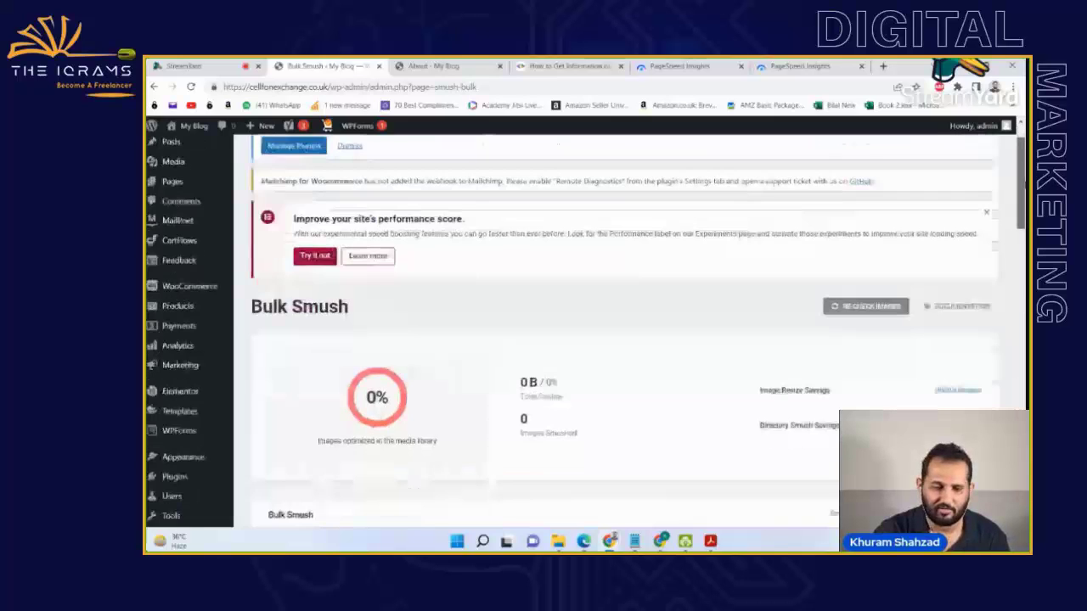
{"action": "scroll", "coordinate": [586, 327], "scroll_direction": "down", "scroll_amount": 5}
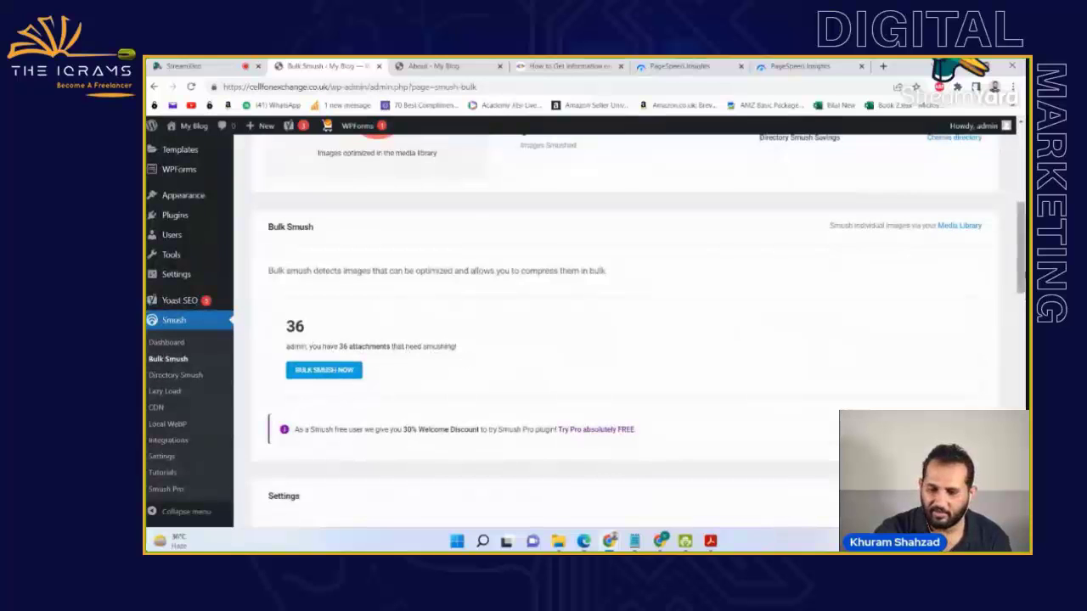
{"action": "scroll", "coordinate": [668, 316], "scroll_direction": "down", "scroll_amount": 1}
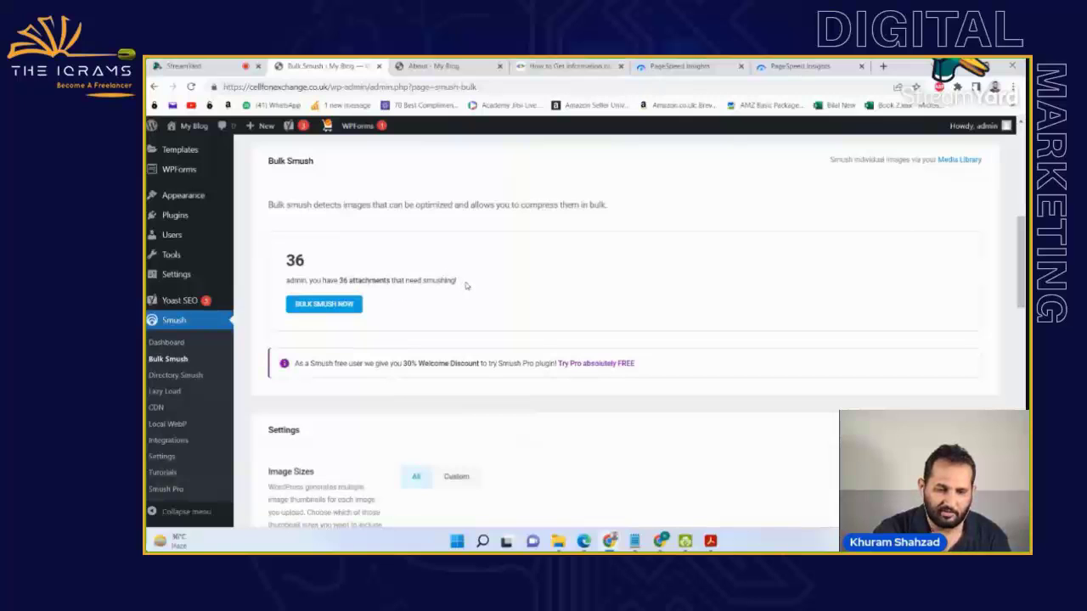
{"action": "left_click", "coordinate": [321, 309]}
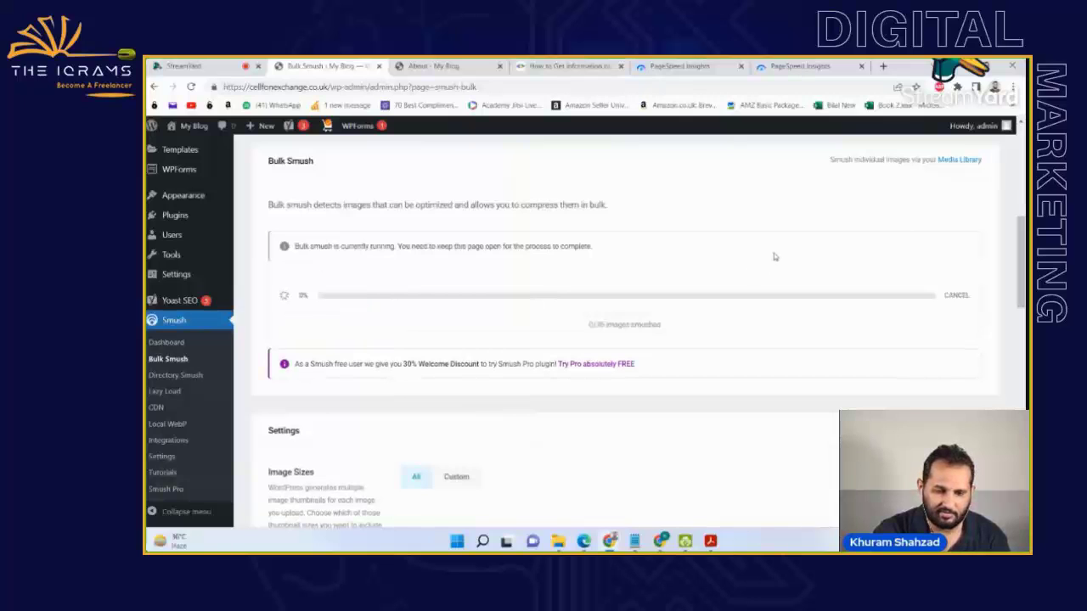
{"action": "mouse_move", "coordinate": [1022, 264]}
{"action": "left_mouse_down"}
{"action": "mouse_move", "coordinate": [1022, 276]}
{"action": "mouse_move", "coordinate": [1024, 251]}
{"action": "mouse_move", "coordinate": [1024, 448]}
{"action": "mouse_move", "coordinate": [1024, 251]}
{"action": "left_mouse_up"}
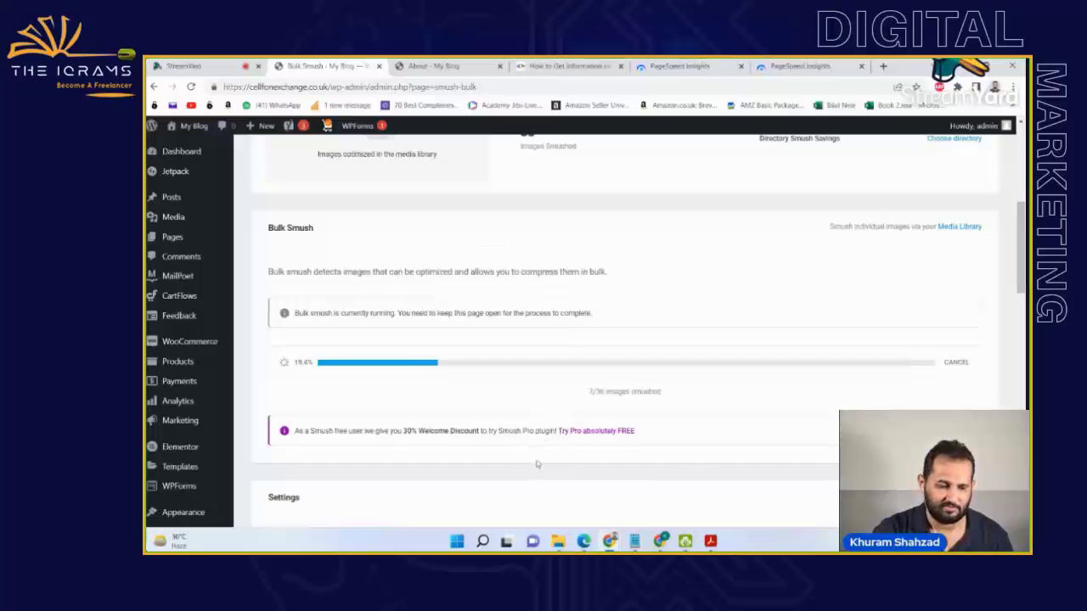
- Check the recommended speed plugins in the SEO checklist in Adobe Acrobat Reader and close the crashed PageSpeed Insights page in Chrome
{"action": "mouse_move", "coordinate": [711, 546]}
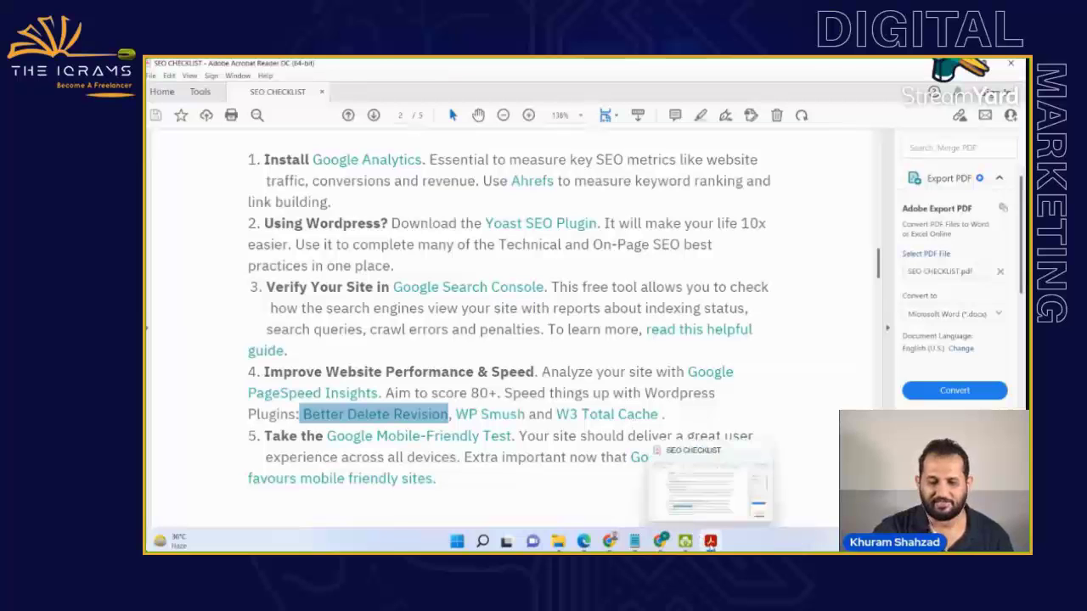
{"action": "left_click", "coordinate": [709, 541]}
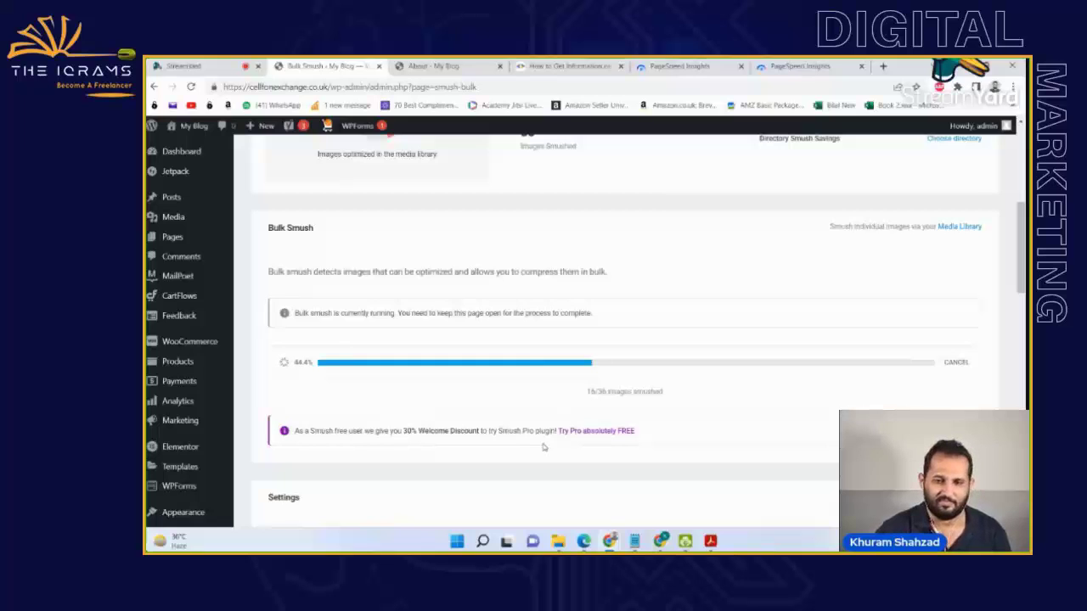
{"action": "left_click", "coordinate": [674, 66]}
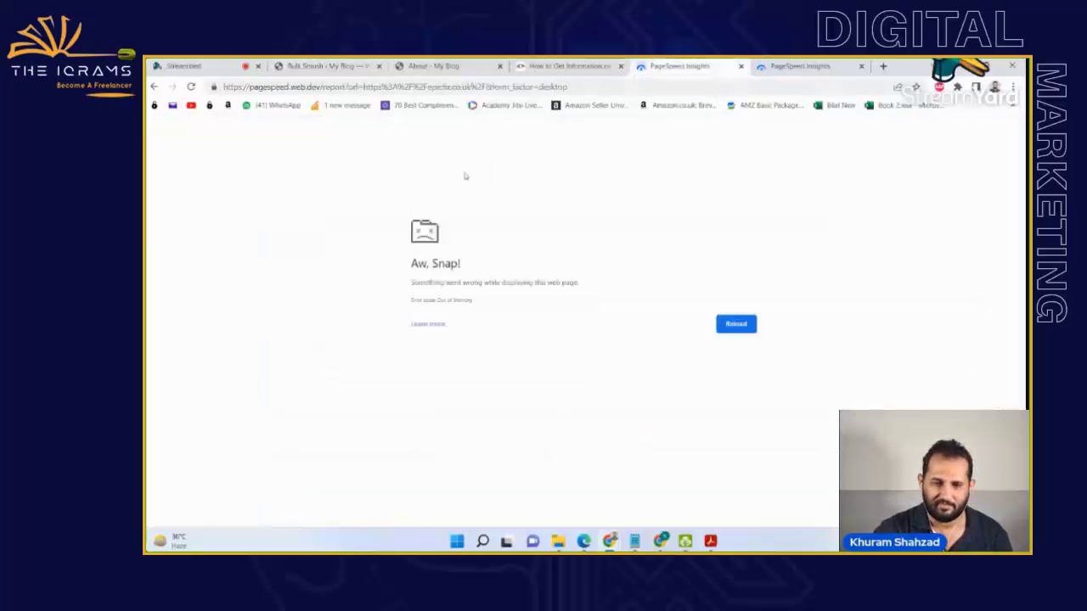
{"action": "left_click", "coordinate": [740, 66]}
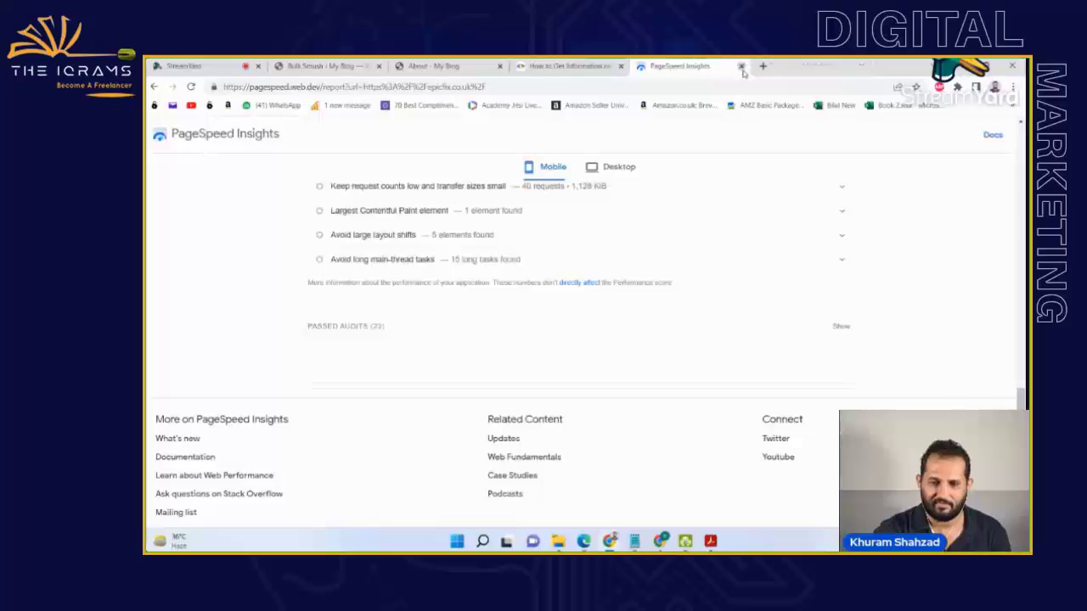
{"action": "scroll", "coordinate": [594, 297], "scroll_direction": "up", "scroll_amount": 15}
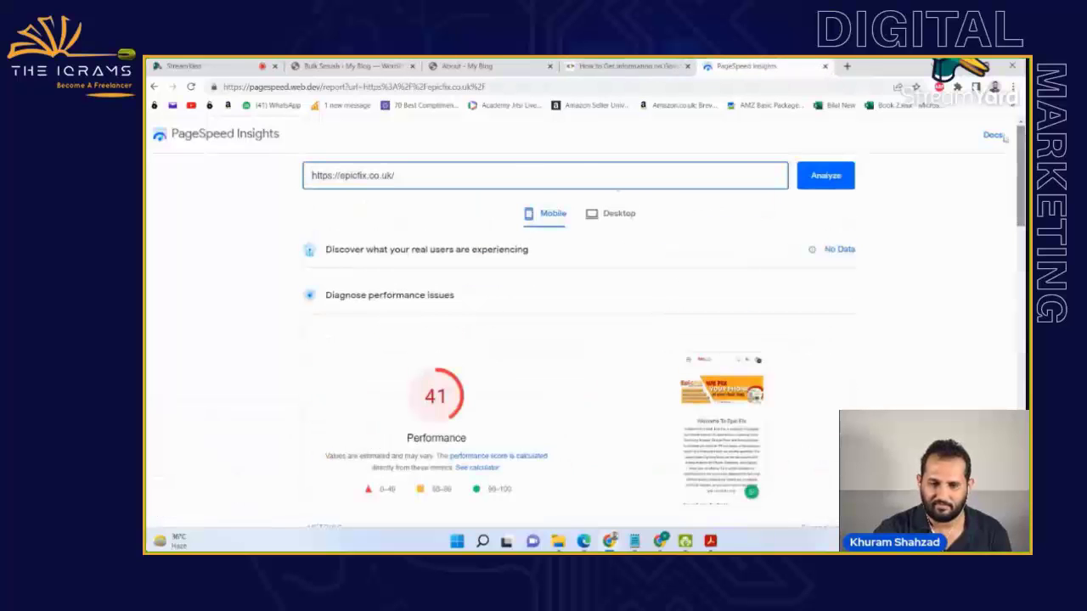
{"action": "left_click_drag", "start_coordinate": [456, 182], "coordinate": [146, 173]}
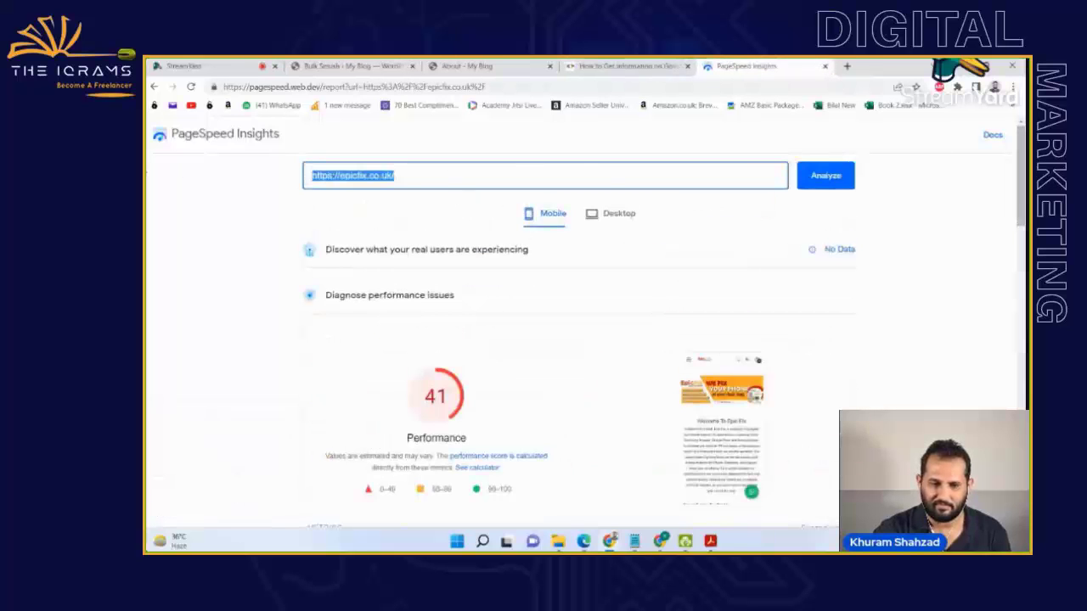
{"action": "left_click", "coordinate": [846, 66]}
{"action": "type", "text": "cellfonexchange.co.uk"}
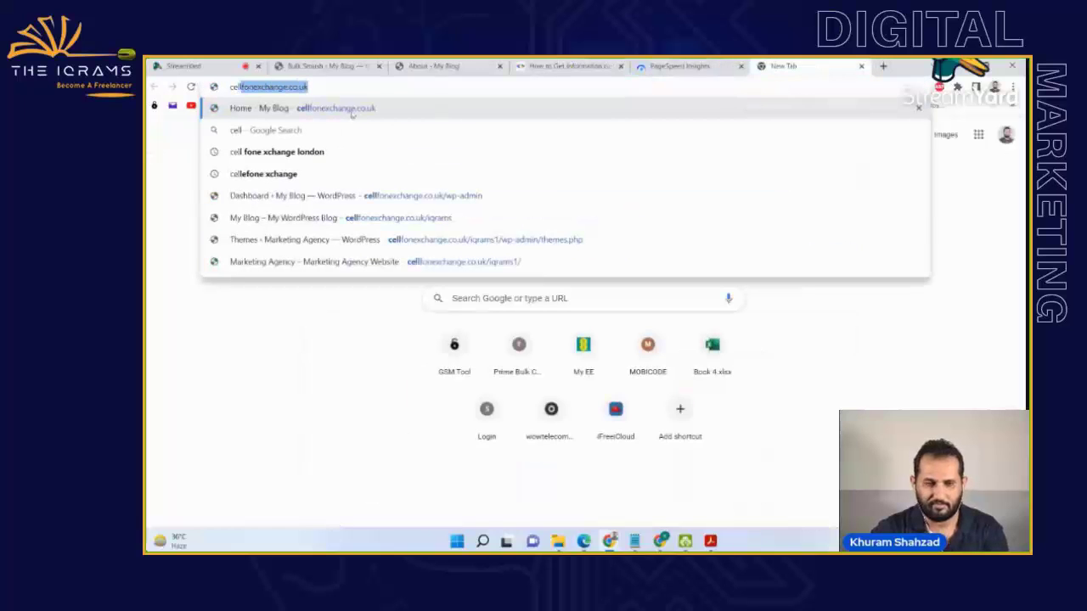
{"action": "key", "text": "Return"}
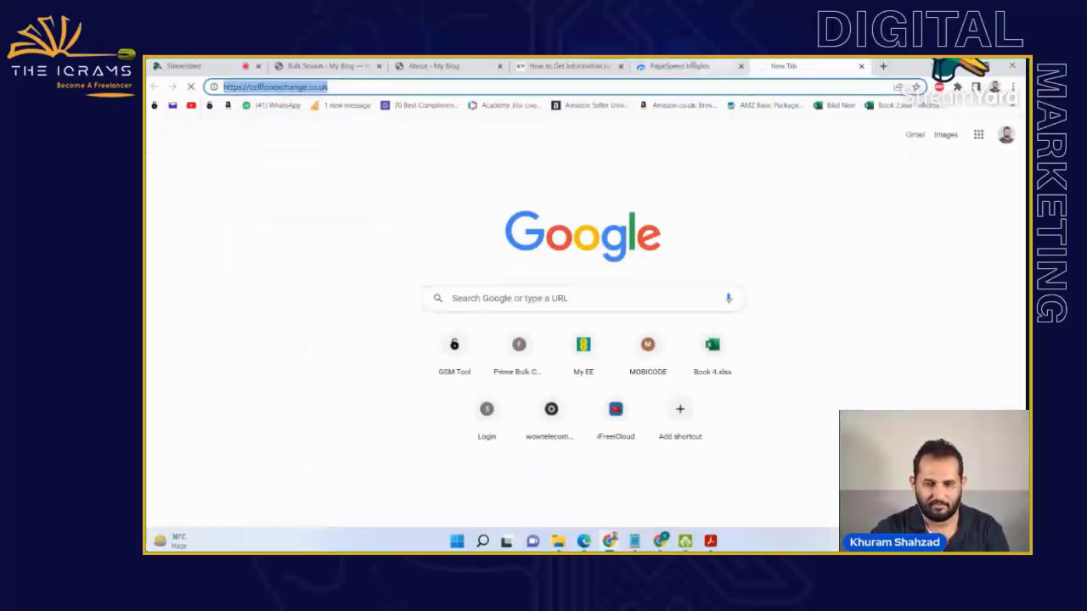
{"action": "left_click", "coordinate": [661, 65]}
{"action": "type", "text": "https://cellfonexchange.co.uk/"}
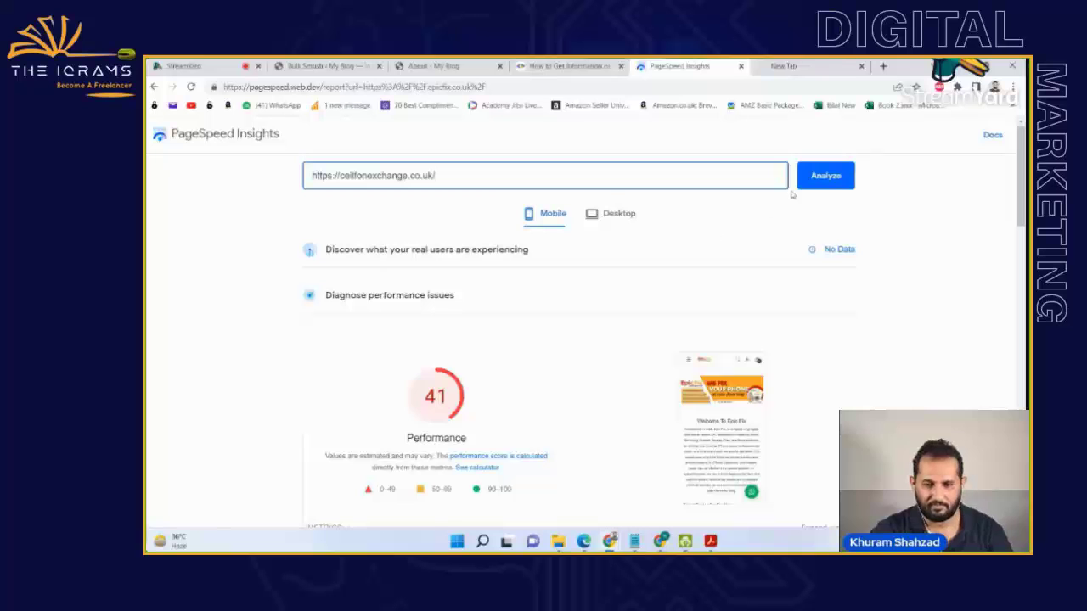
{"action": "left_click", "coordinate": [821, 176]}
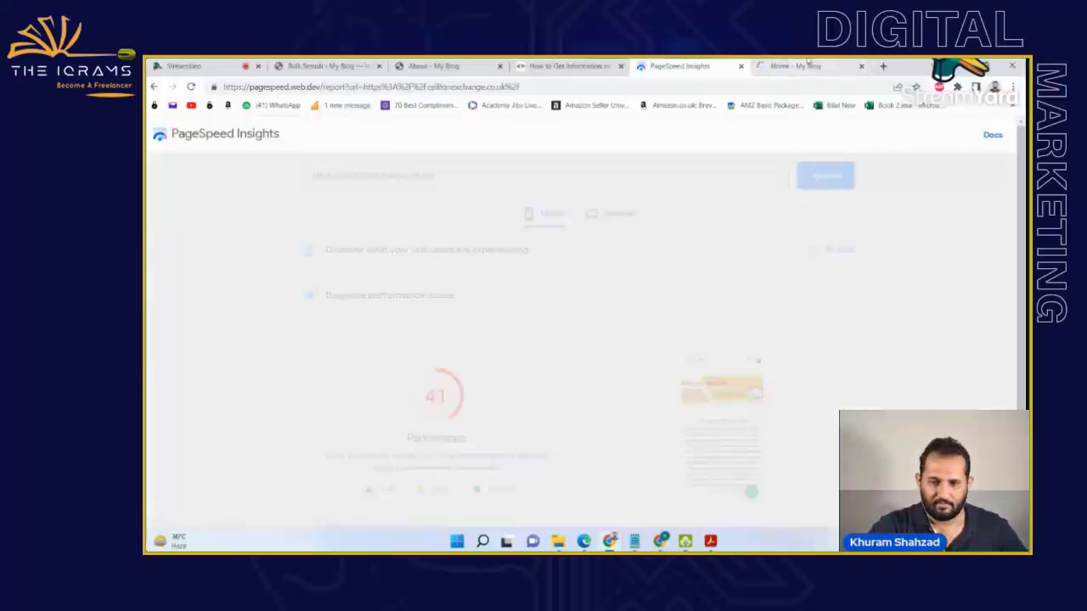
- Close the site's home page, the Google Search Central article and the site's About page
{"action": "left_click", "coordinate": [803, 65]}
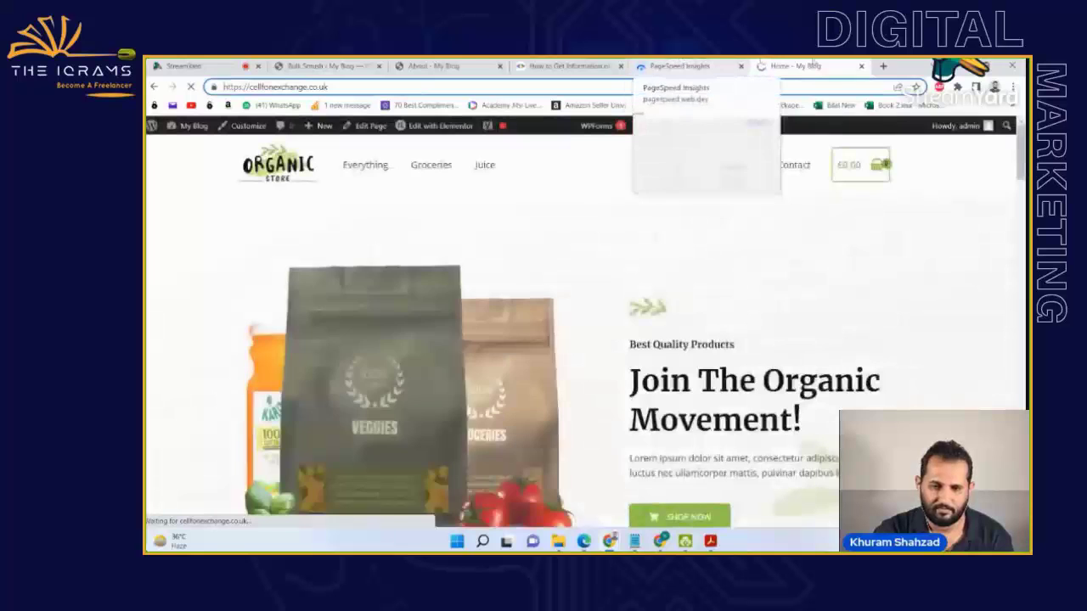
{"action": "left_click", "coordinate": [860, 66]}
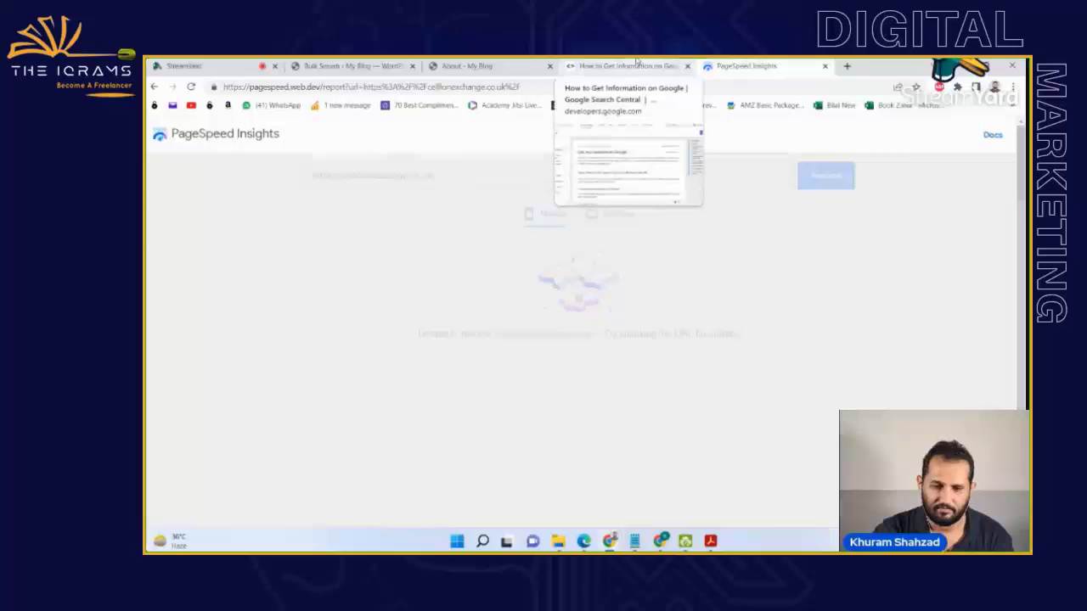
{"action": "left_click", "coordinate": [635, 63]}
{"action": "left_click", "coordinate": [687, 65]}
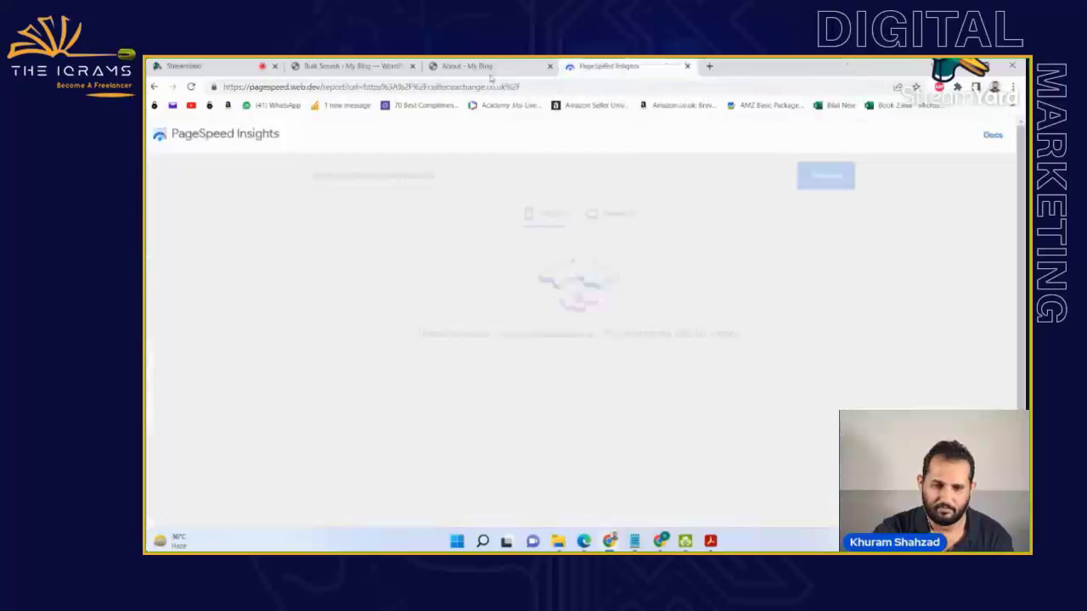
{"action": "left_click", "coordinate": [545, 67]}
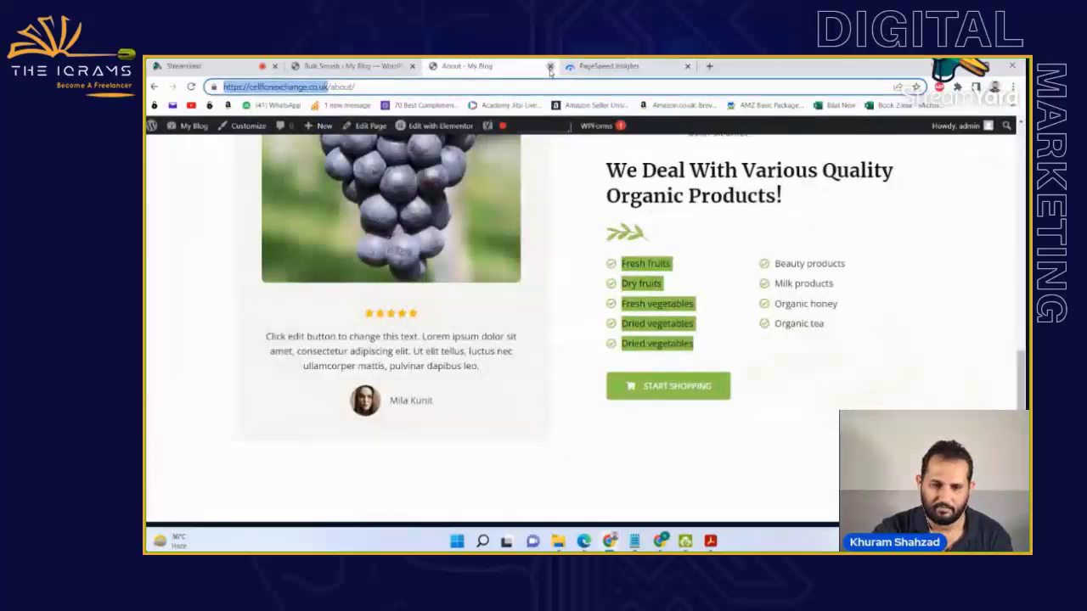
{"action": "left_click", "coordinate": [549, 67]}
- Check the Bulk Smush progress and the SEO checklist in Adobe Acrobat Reader, and return to the PageSpeed Insights report in Chrome
{"action": "left_click", "coordinate": [350, 65]}
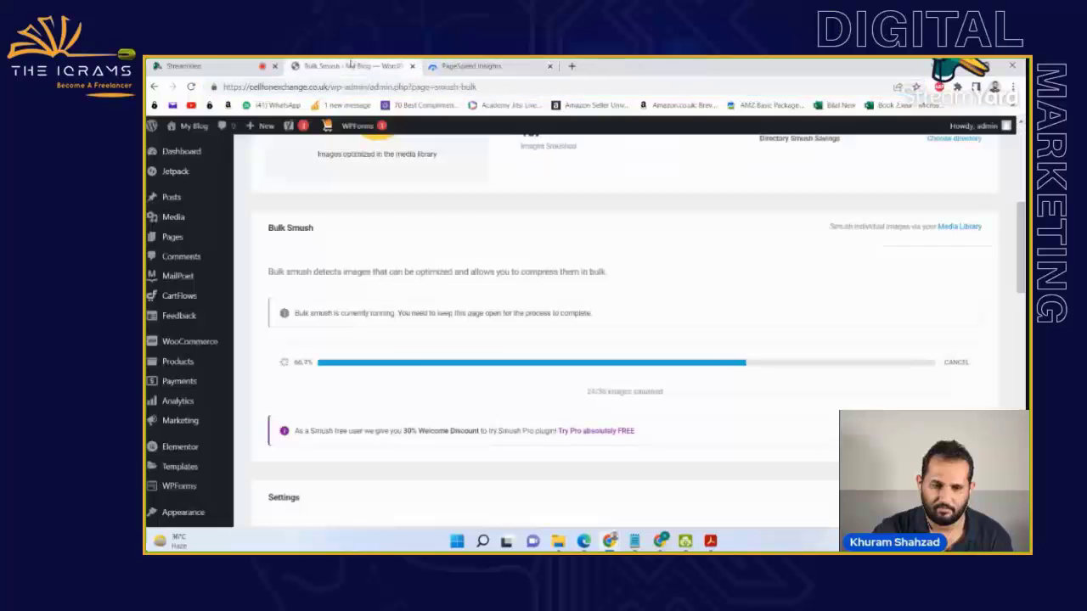
{"action": "left_click", "coordinate": [503, 69]}
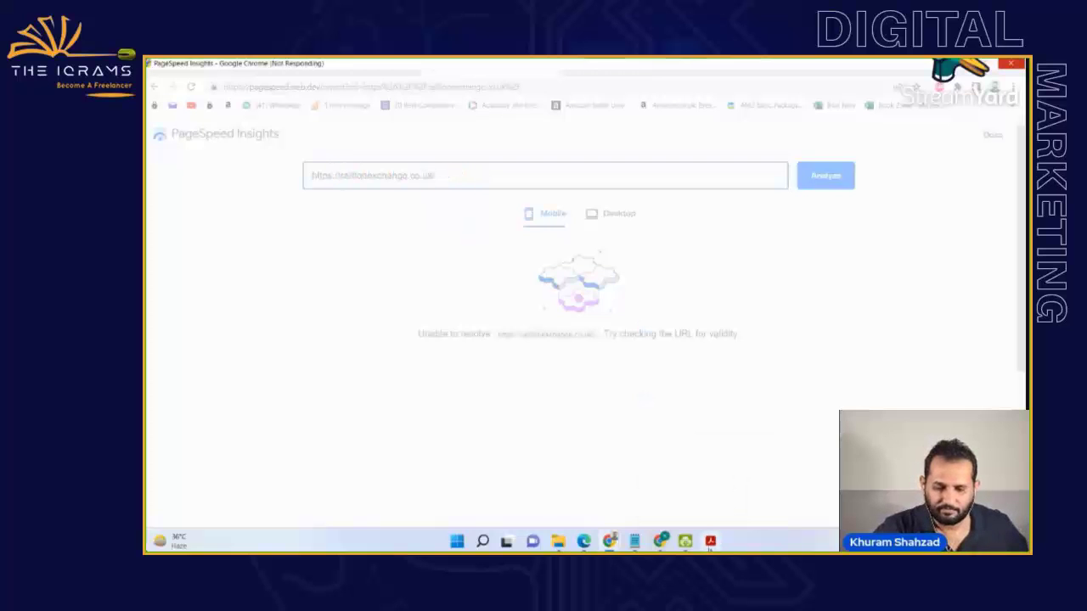
{"action": "left_click", "coordinate": [710, 543]}
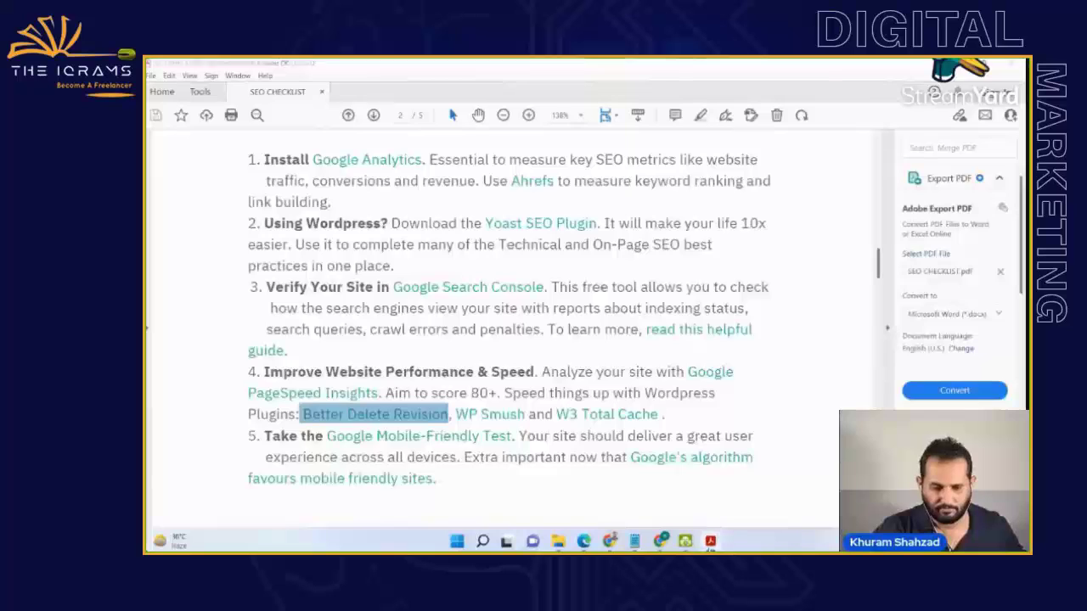
{"action": "left_click", "coordinate": [709, 544]}
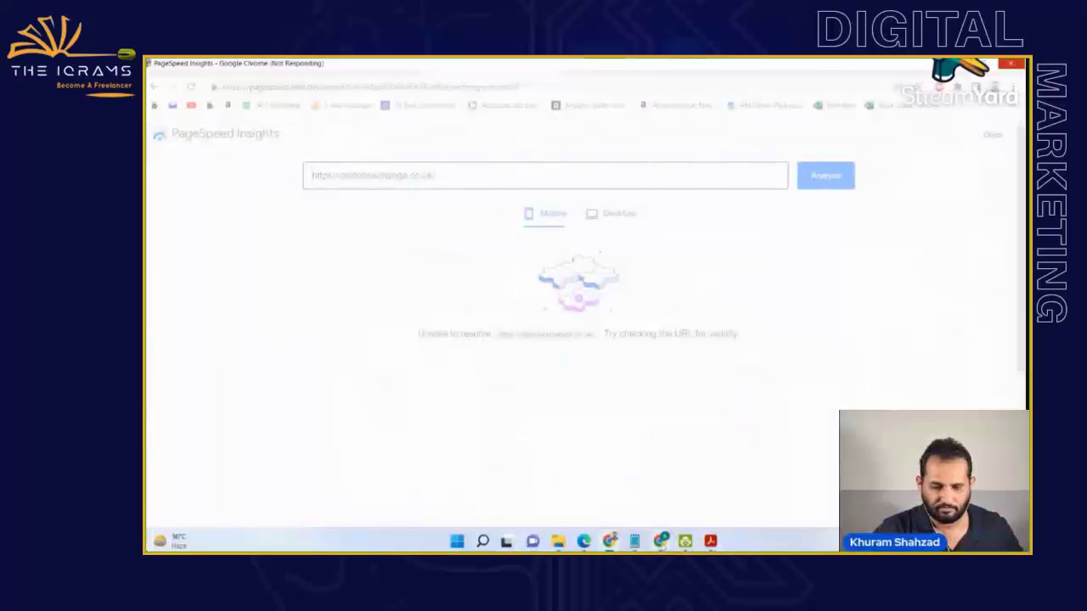
{"action": "mouse_move", "coordinate": [610, 540]}
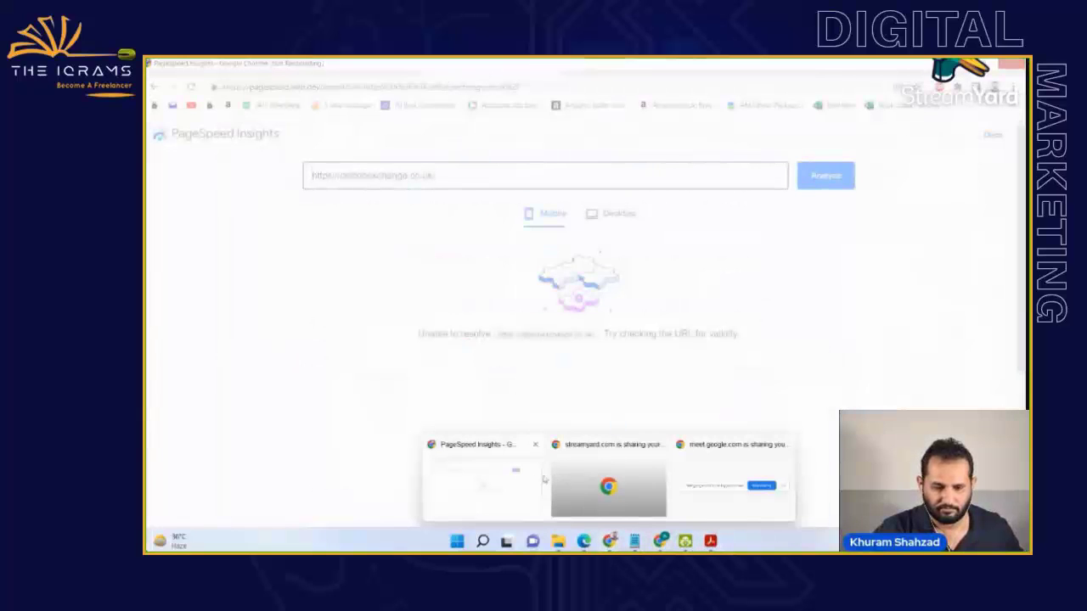
{"action": "left_click", "coordinate": [536, 477]}
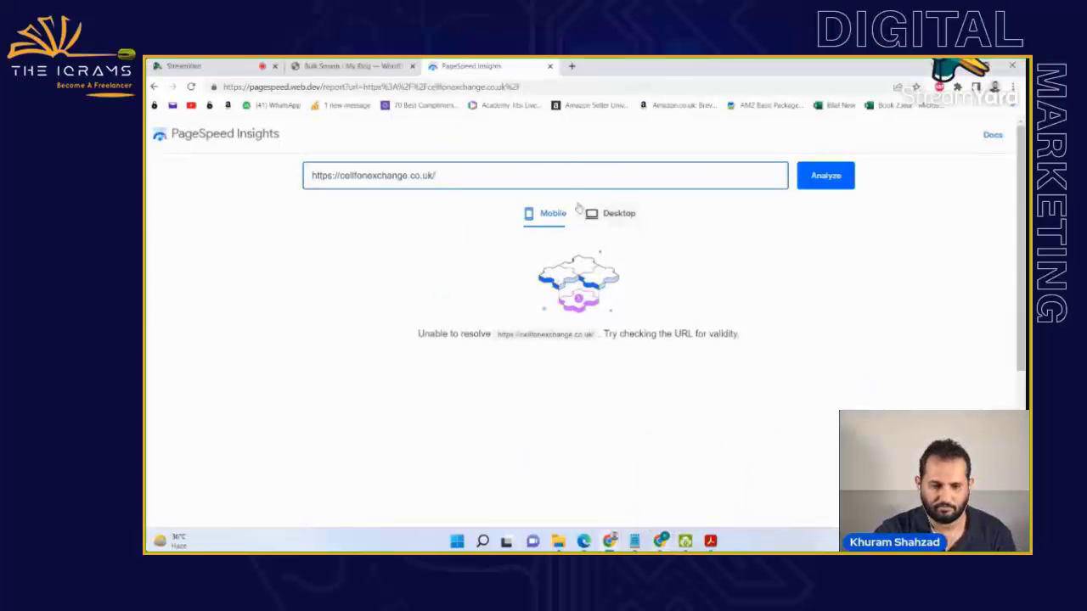
- Check the Bulk Smush progress and open the Google Mobile-Friendly Test from the SEO checklist in Adobe Acrobat Reader
{"action": "left_click", "coordinate": [332, 66]}
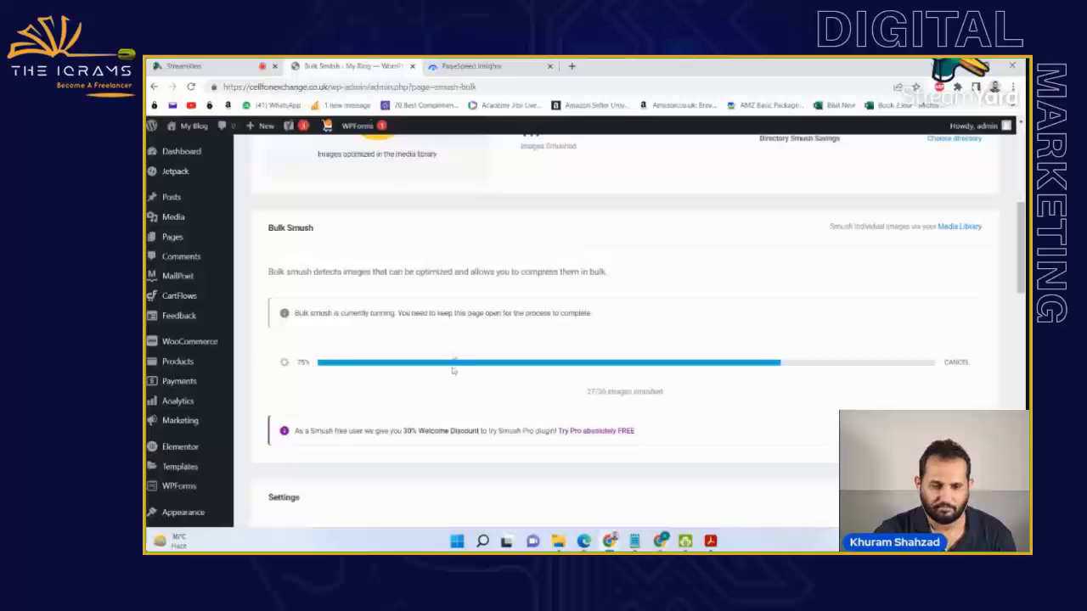
{"action": "left_click", "coordinate": [467, 66]}
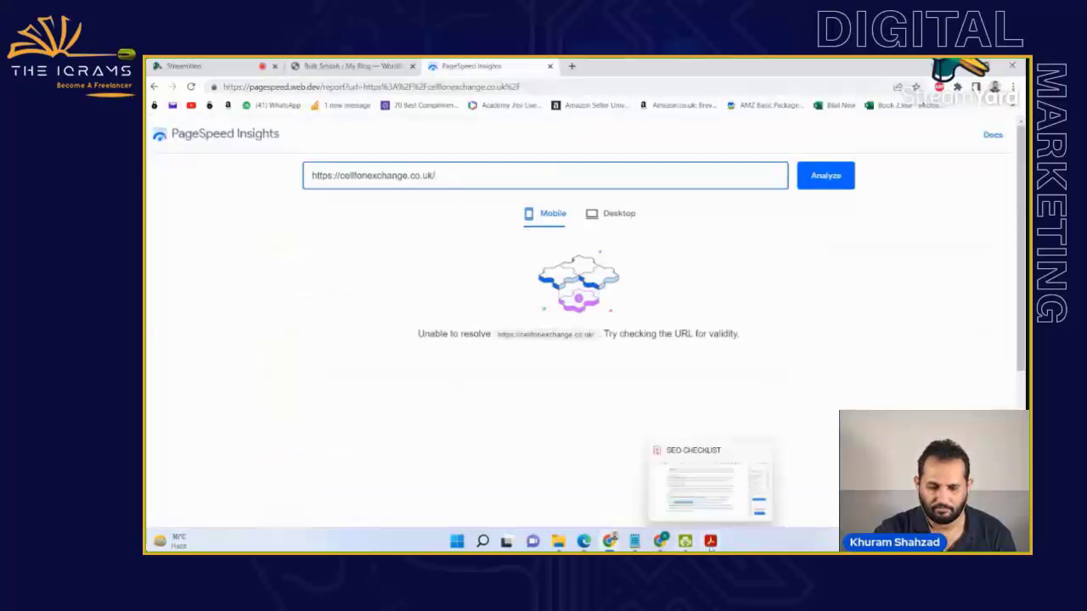
{"action": "left_click", "coordinate": [710, 541]}
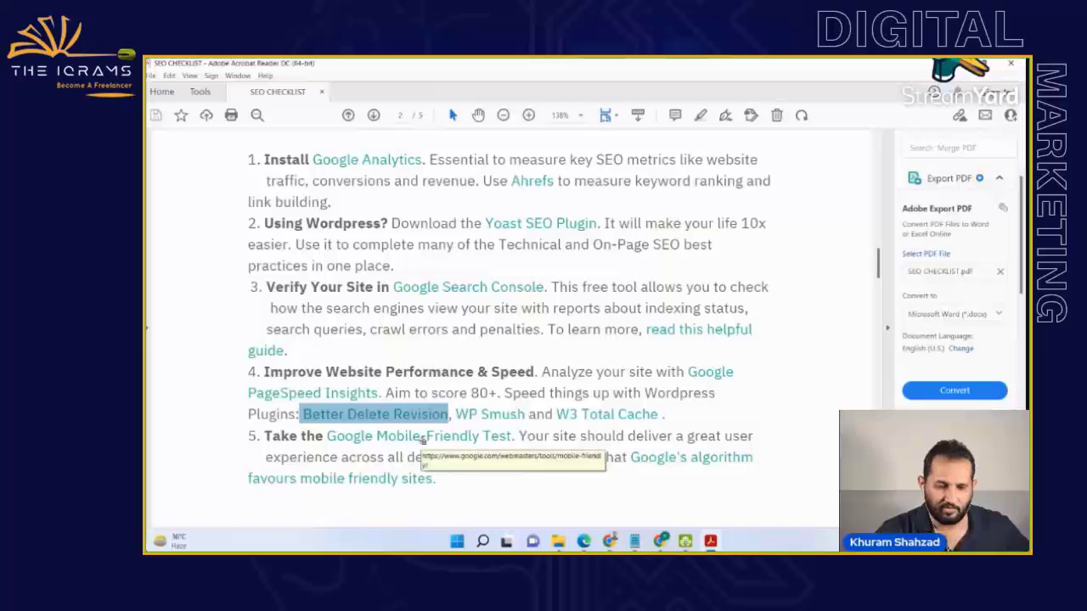
{"action": "left_click", "coordinate": [422, 440]}
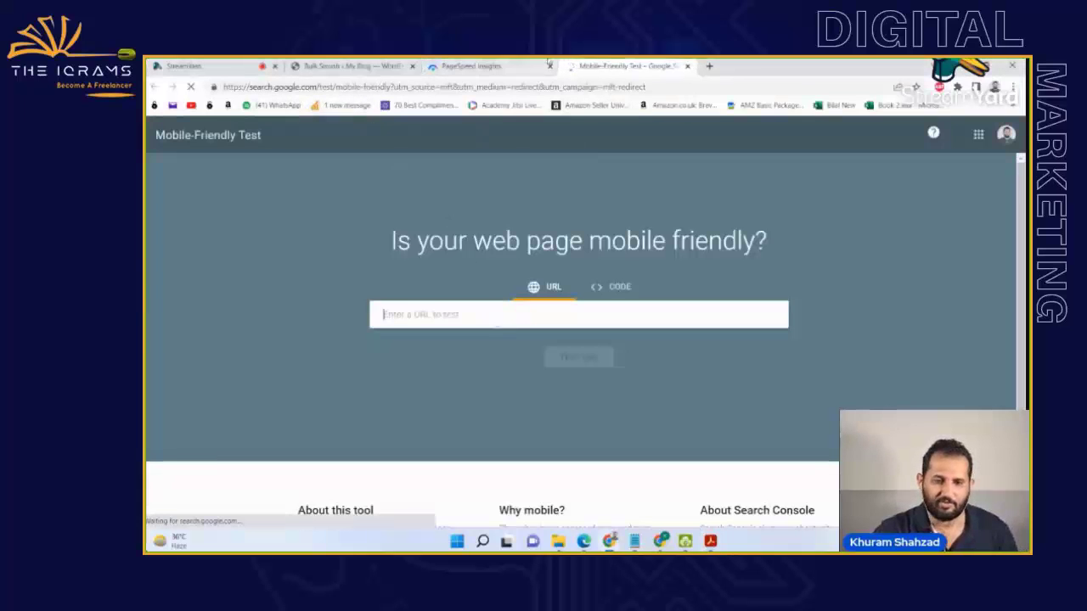
{"action": "left_click", "coordinate": [709, 66]}
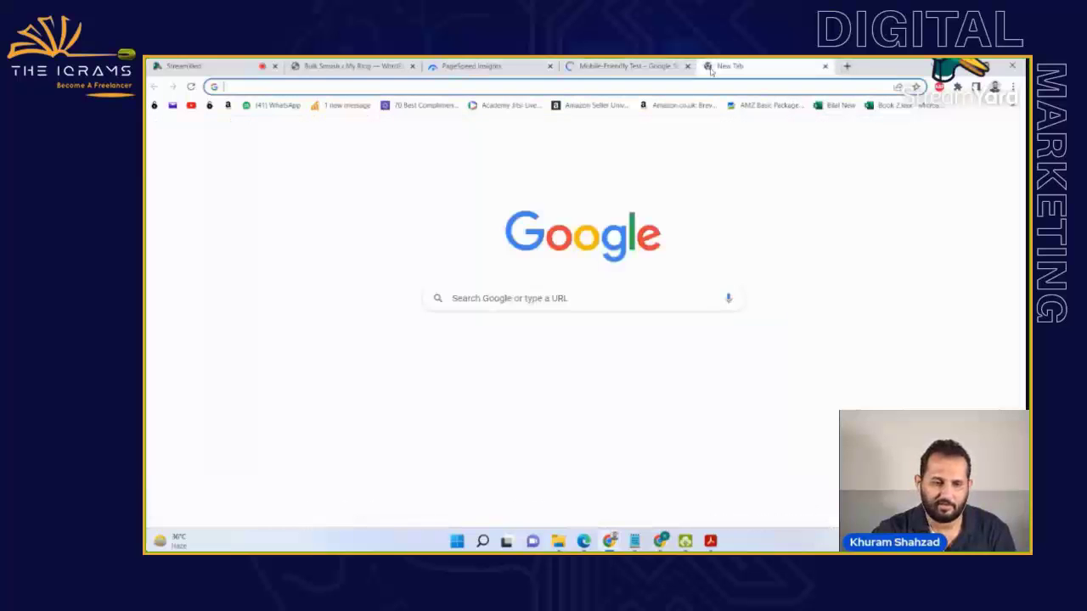
{"action": "type", "text": "e"}
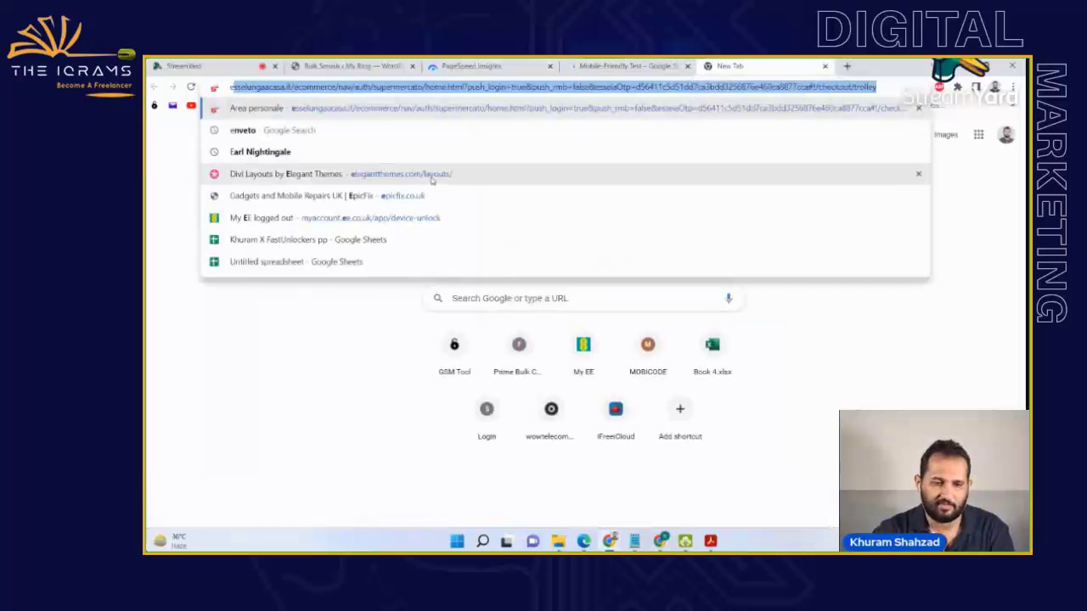
{"action": "left_click", "coordinate": [327, 195]}
{"action": "left_click", "coordinate": [560, 87]}
{"action": "key", "text": "ctrl+c"}
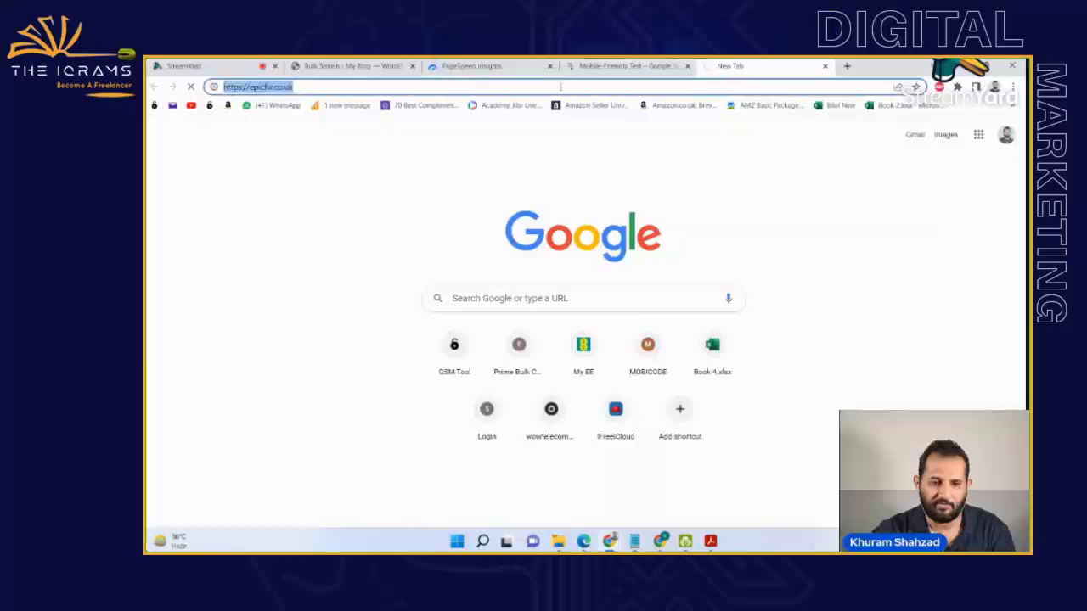
{"action": "left_click", "coordinate": [628, 66]}
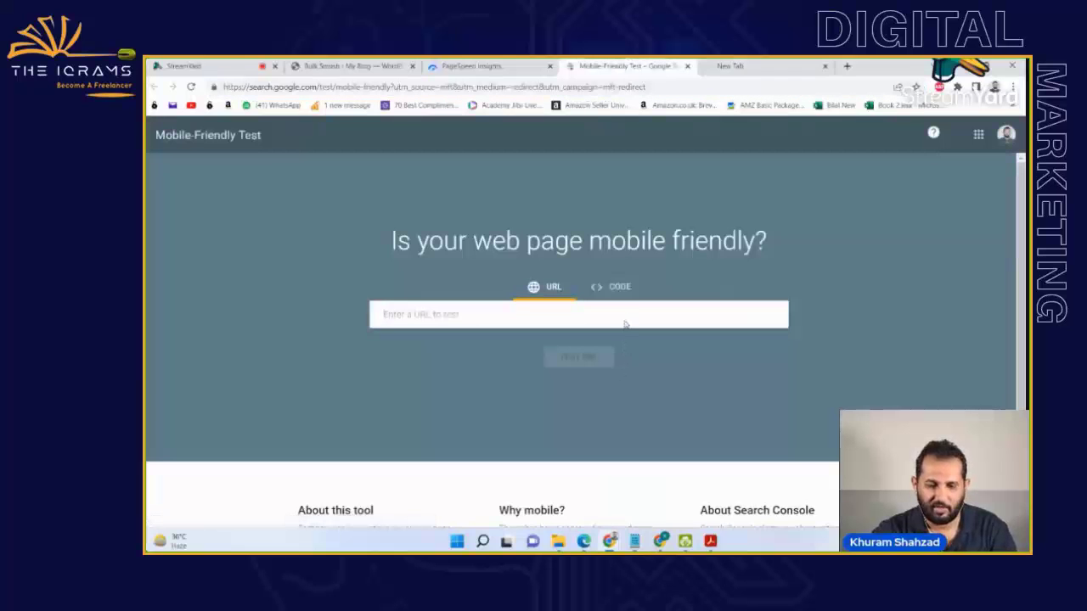
{"action": "key", "text": "ctrl+v"}
{"action": "left_click", "coordinate": [548, 363]}
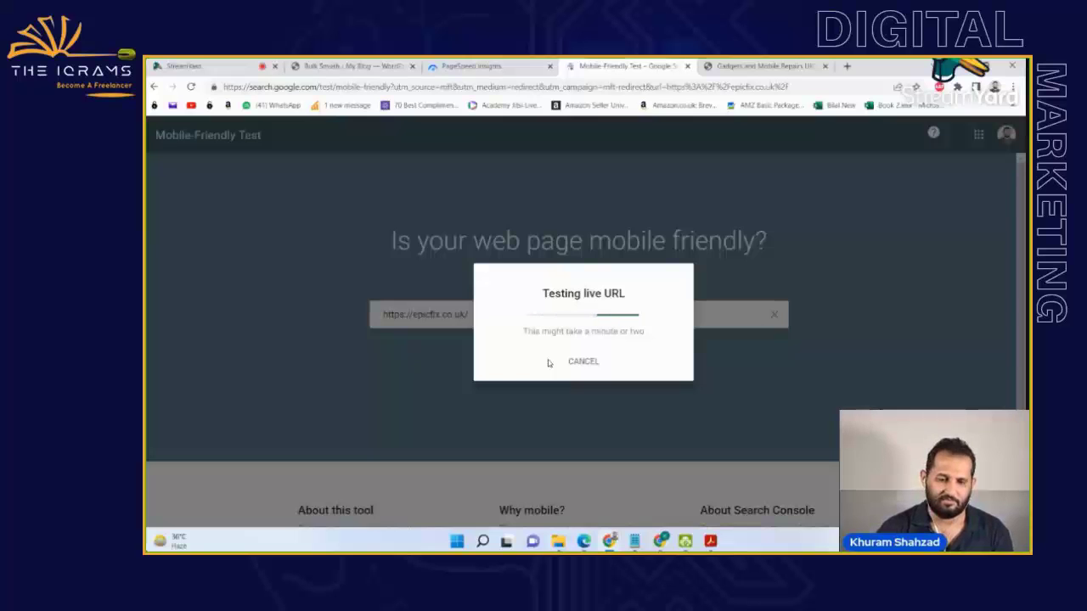
{"action": "left_click", "coordinate": [771, 65]}
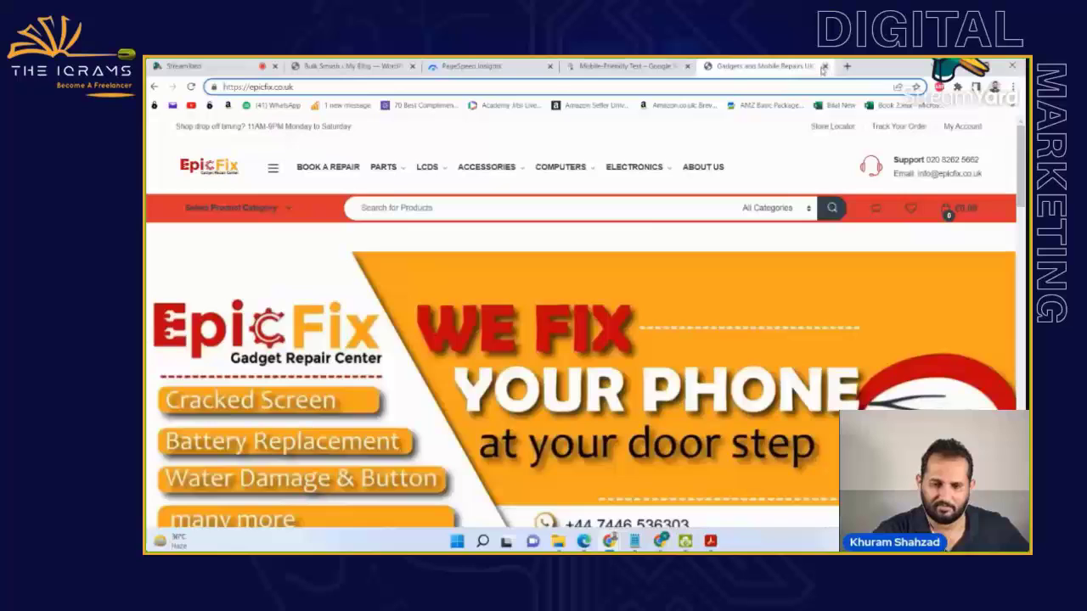
{"action": "left_click", "coordinate": [823, 67]}
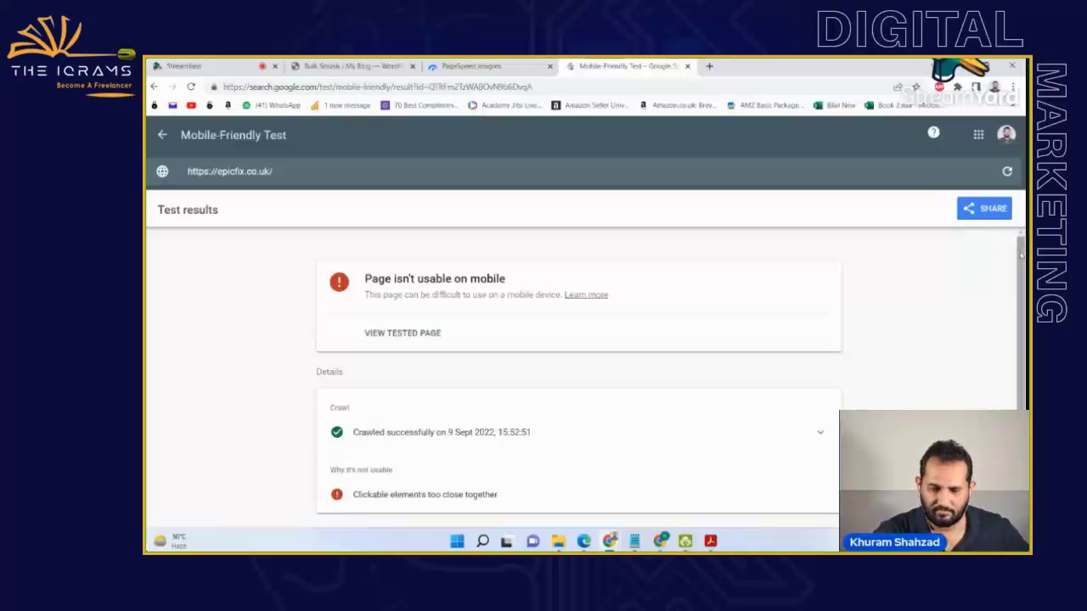
- Review the crawl and usability details in the mobile-friendly test results and view the tested page's HTML
{"action": "scroll", "coordinate": [1021, 255], "scroll_direction": "down", "scroll_amount": 2}
{"action": "scroll", "coordinate": [1023, 322], "scroll_direction": "down", "scroll_amount": 1}
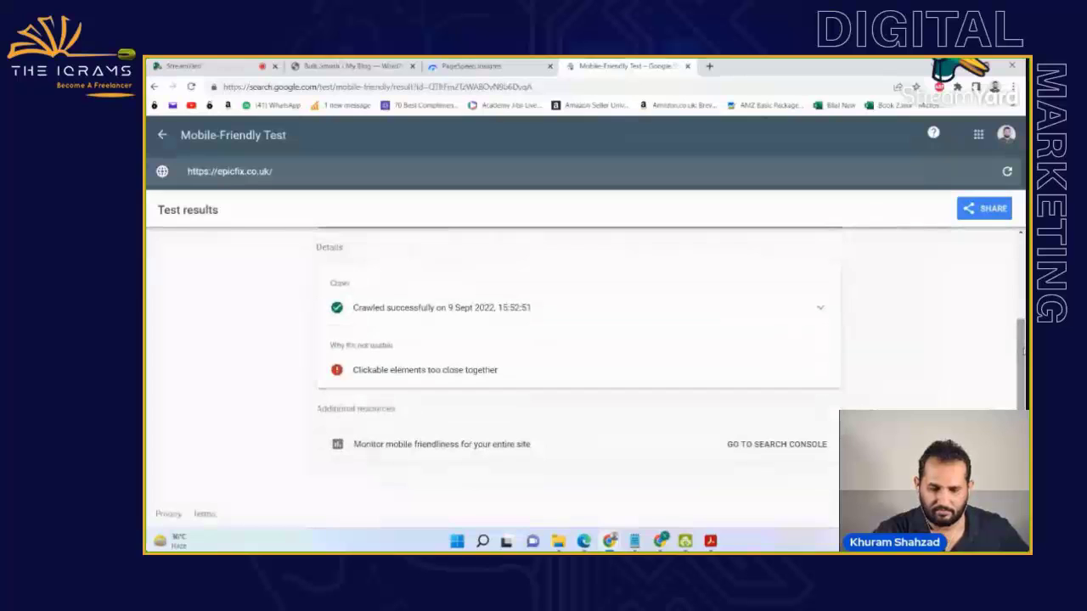
{"action": "scroll", "coordinate": [1023, 349], "scroll_direction": "up", "scroll_amount": 2}
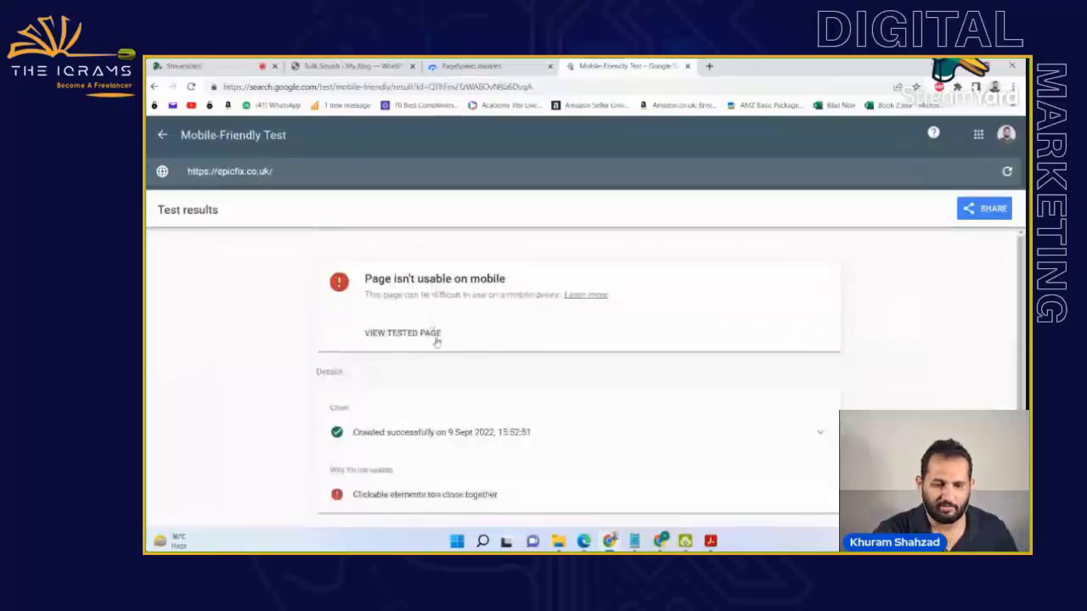
{"action": "left_click", "coordinate": [406, 335]}
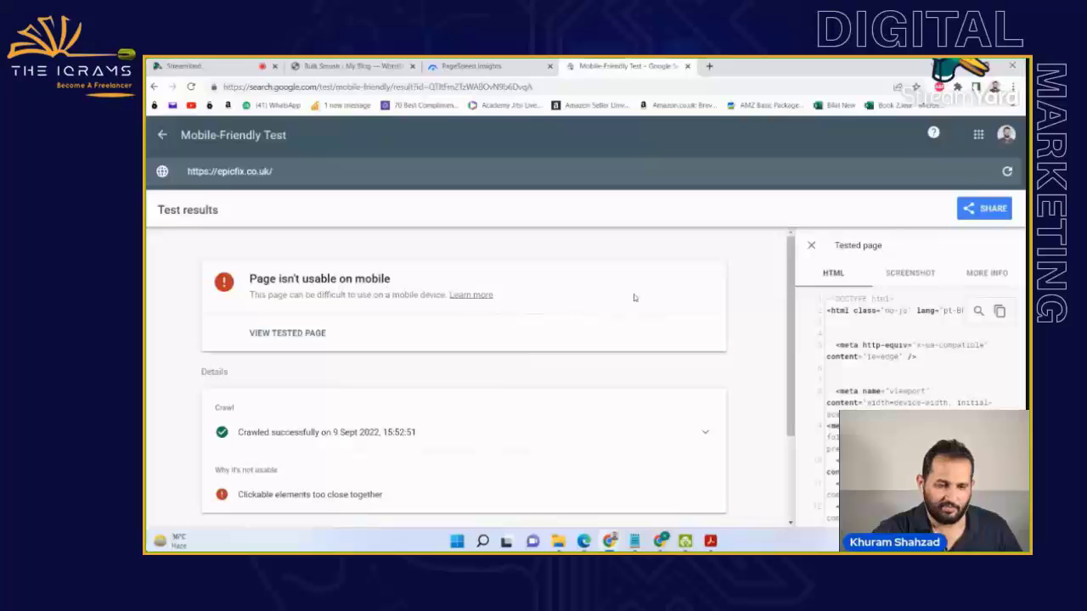
{"action": "scroll", "coordinate": [785, 436], "scroll_direction": "down", "scroll_amount": 2}
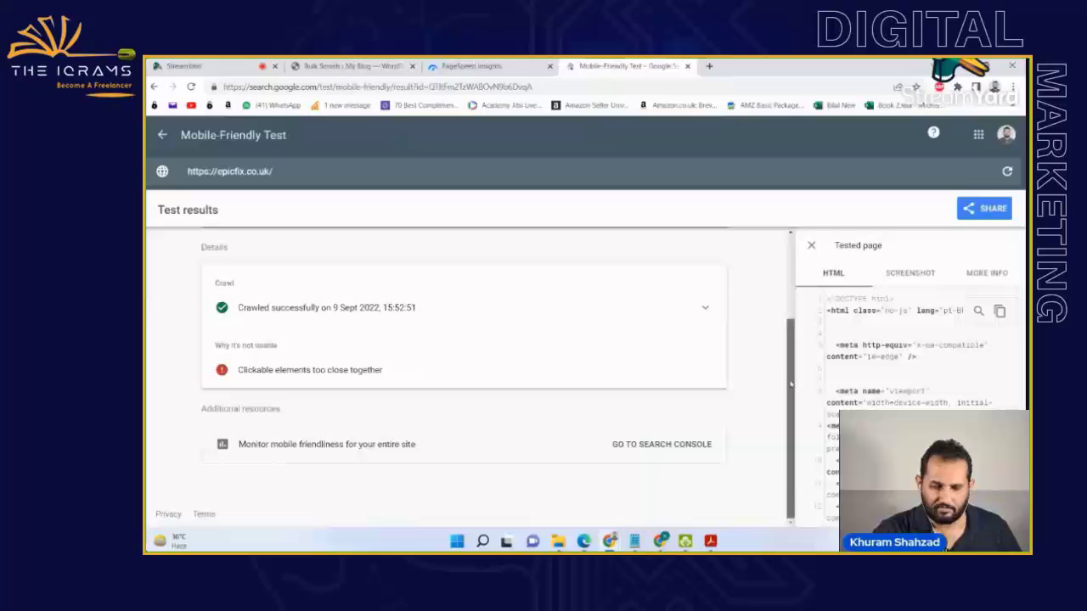
- Open Google Search Console from the test results, look through the listed properties, and switch to the Epic Fix account
{"action": "left_click", "coordinate": [676, 451]}
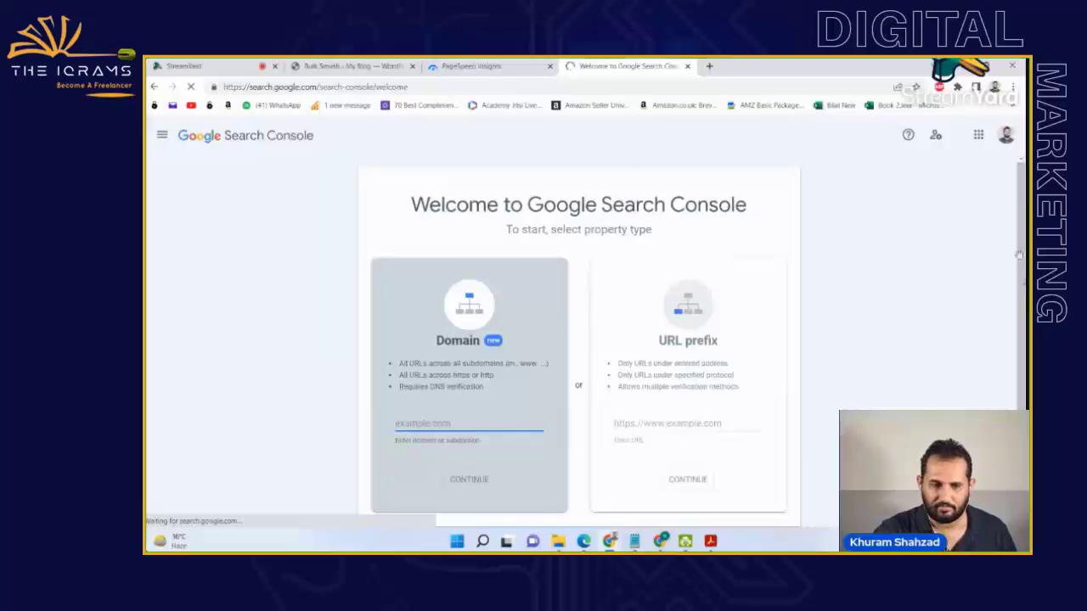
{"action": "scroll", "coordinate": [618, 185], "scroll_direction": "down", "scroll_amount": 1}
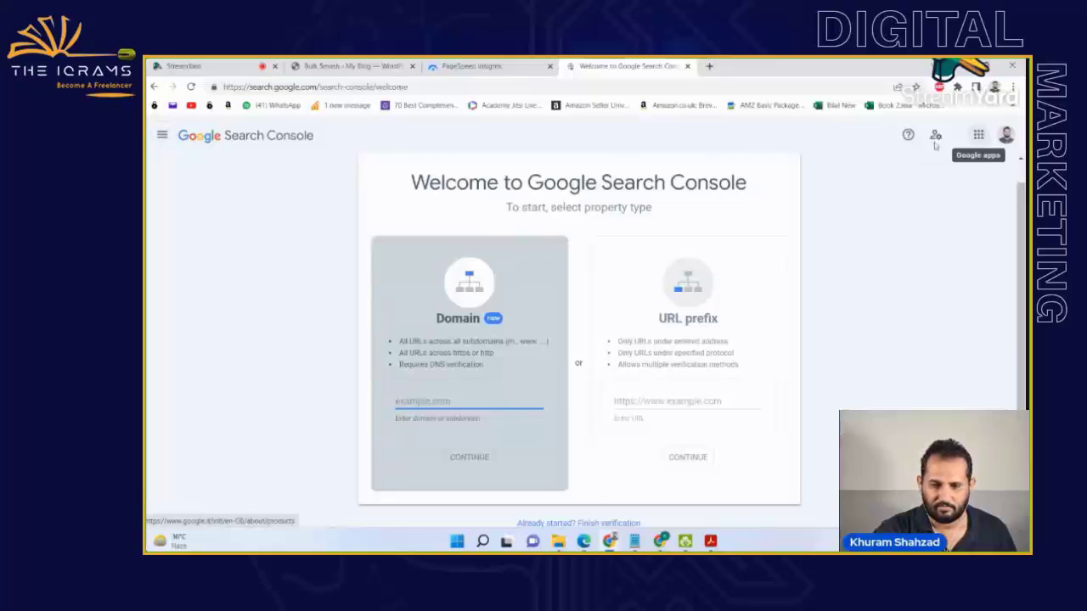
{"action": "left_click", "coordinate": [162, 136]}
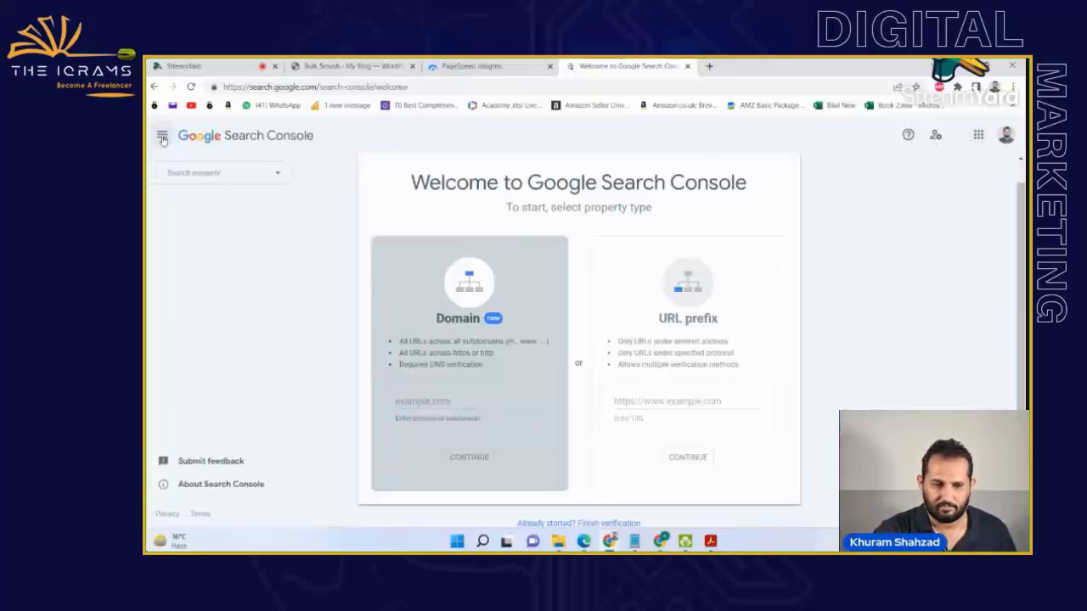
{"action": "left_click", "coordinate": [253, 175]}
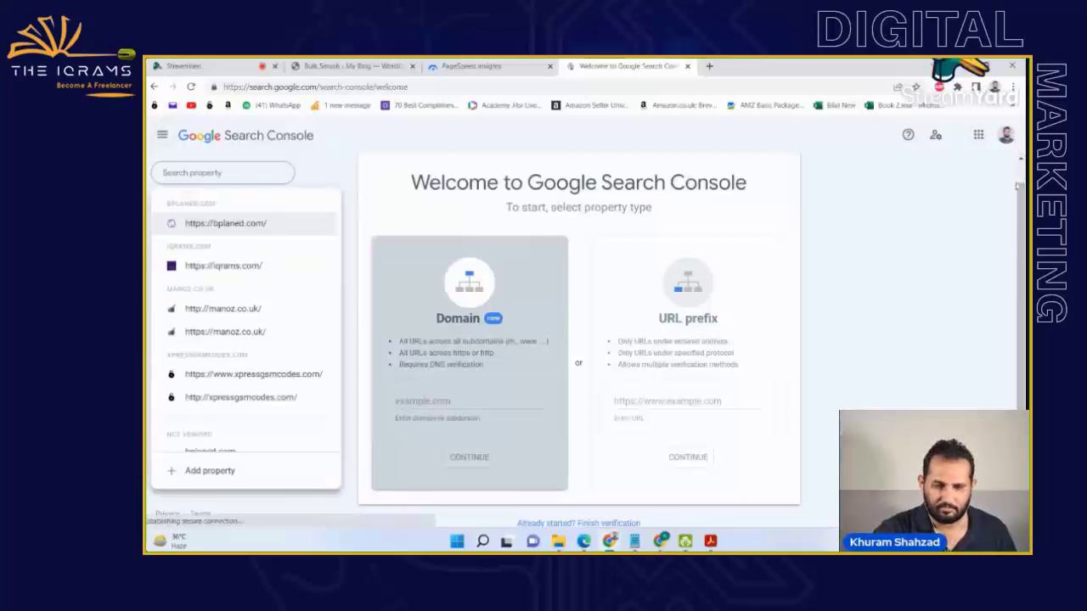
{"action": "left_click", "coordinate": [1006, 138]}
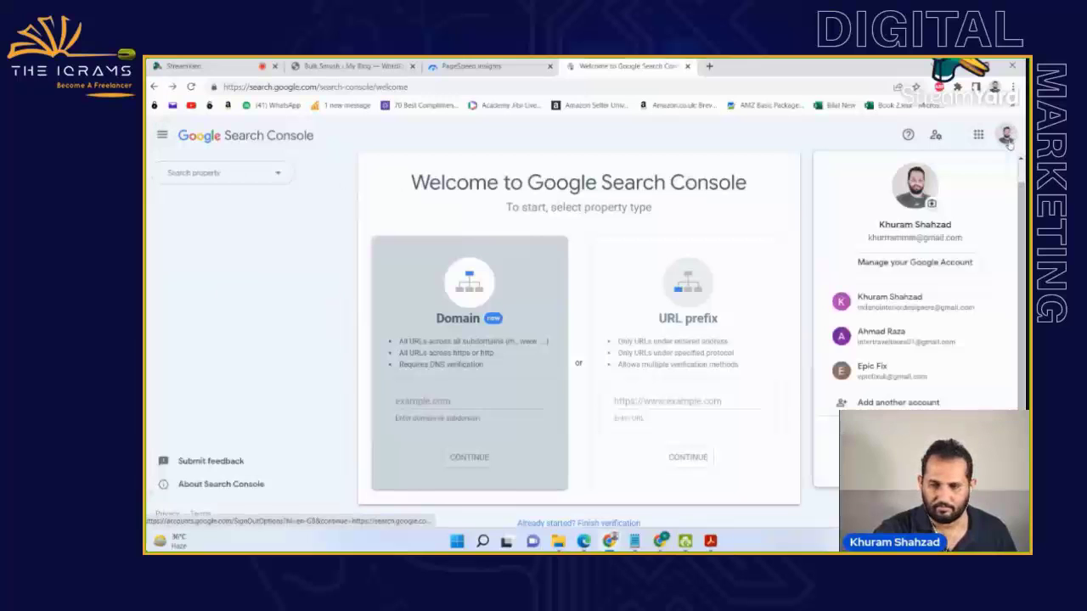
{"action": "left_click", "coordinate": [896, 370]}
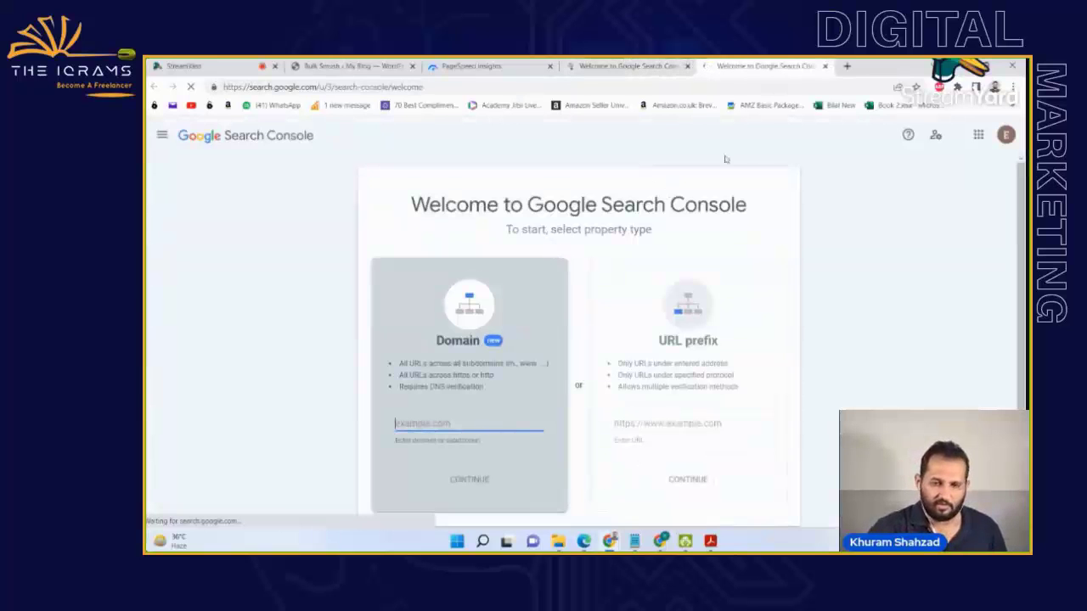
{"action": "left_click", "coordinate": [662, 422]}
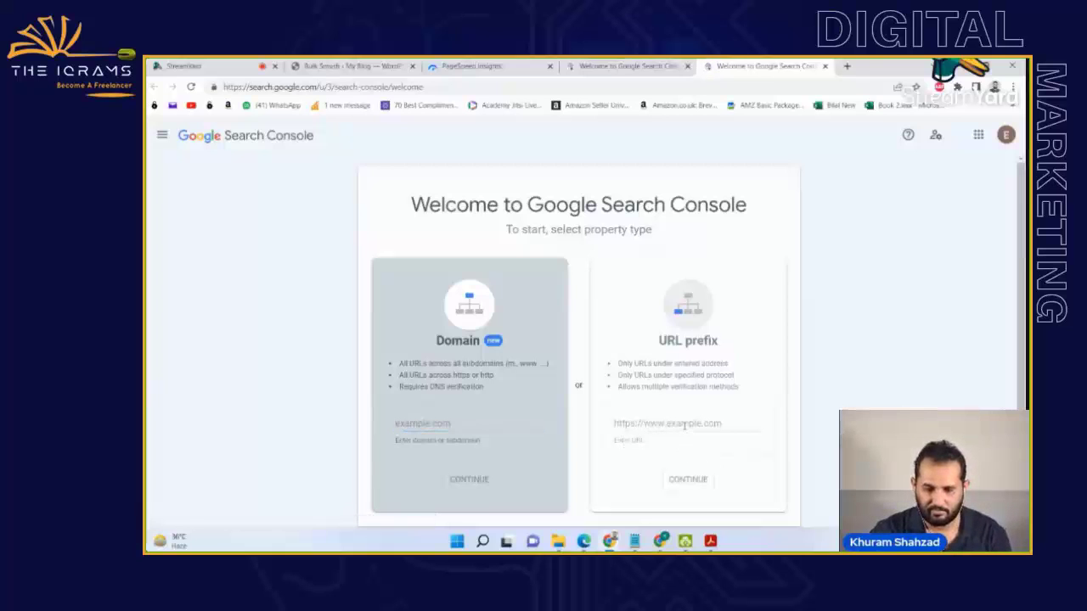
{"action": "key", "text": "ctrl+v"}
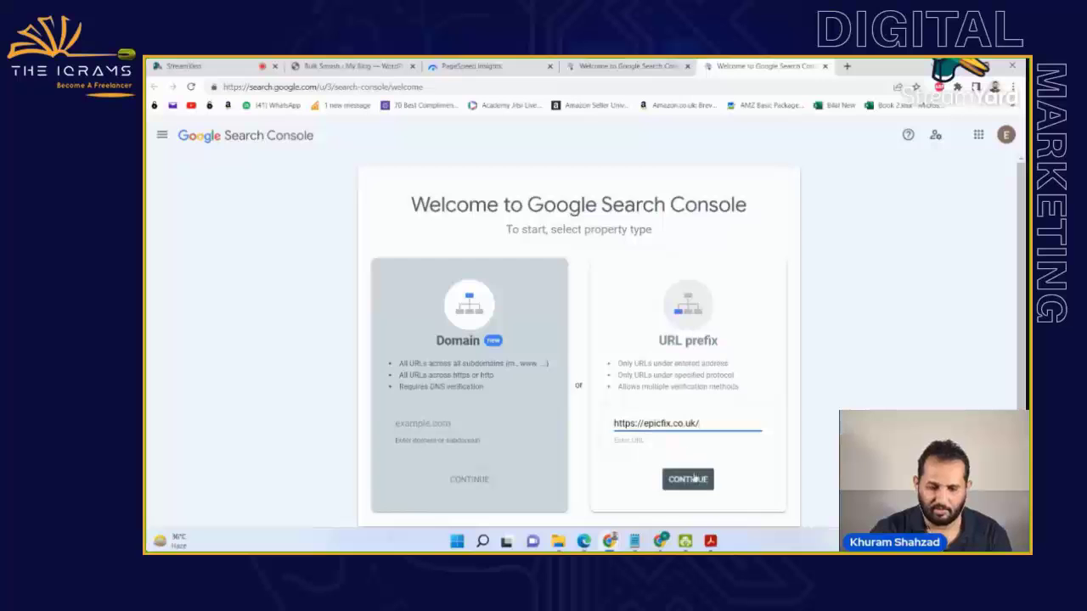
{"action": "left_click", "coordinate": [689, 479]}
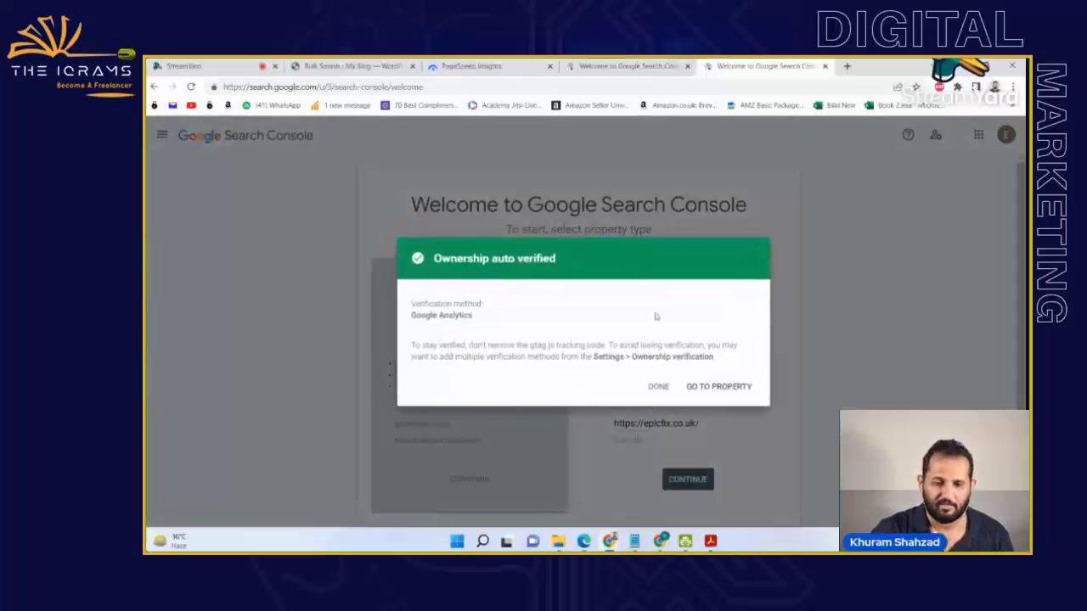
{"action": "left_click", "coordinate": [718, 386]}
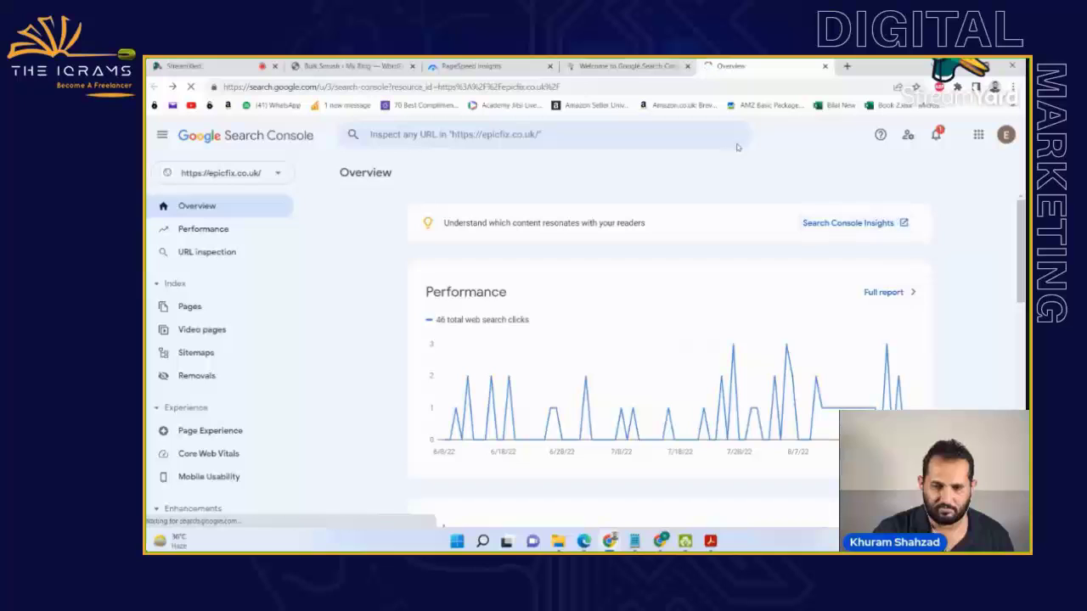
- Open Search Console Insights for the epicfix.co.uk property and close the first account's Search Console welcome page
{"action": "left_click", "coordinate": [842, 224]}
{"action": "left_click", "coordinate": [670, 66]}
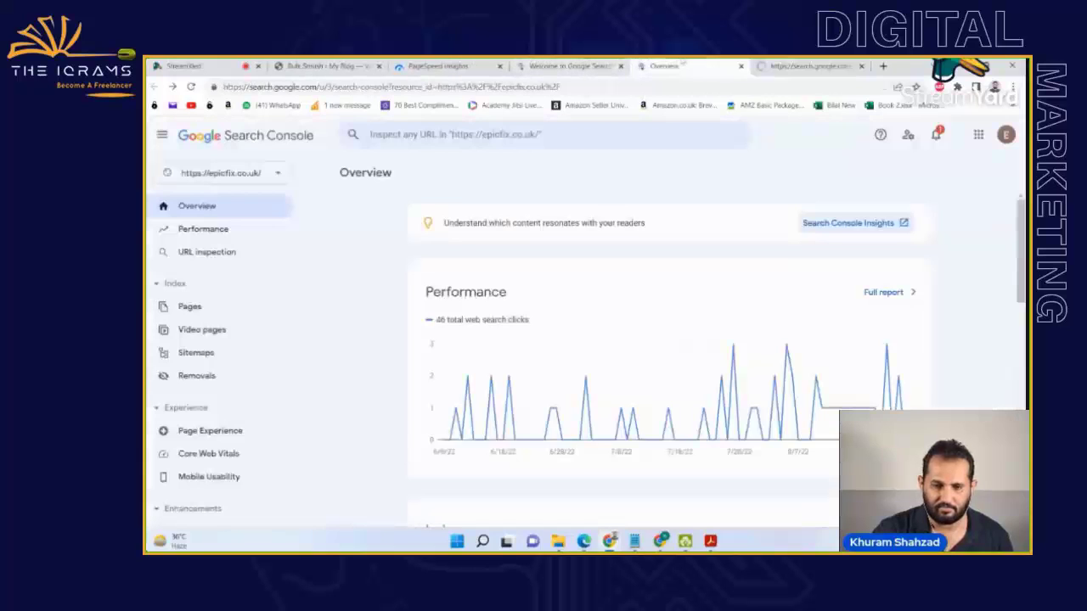
{"action": "left_click", "coordinate": [577, 65]}
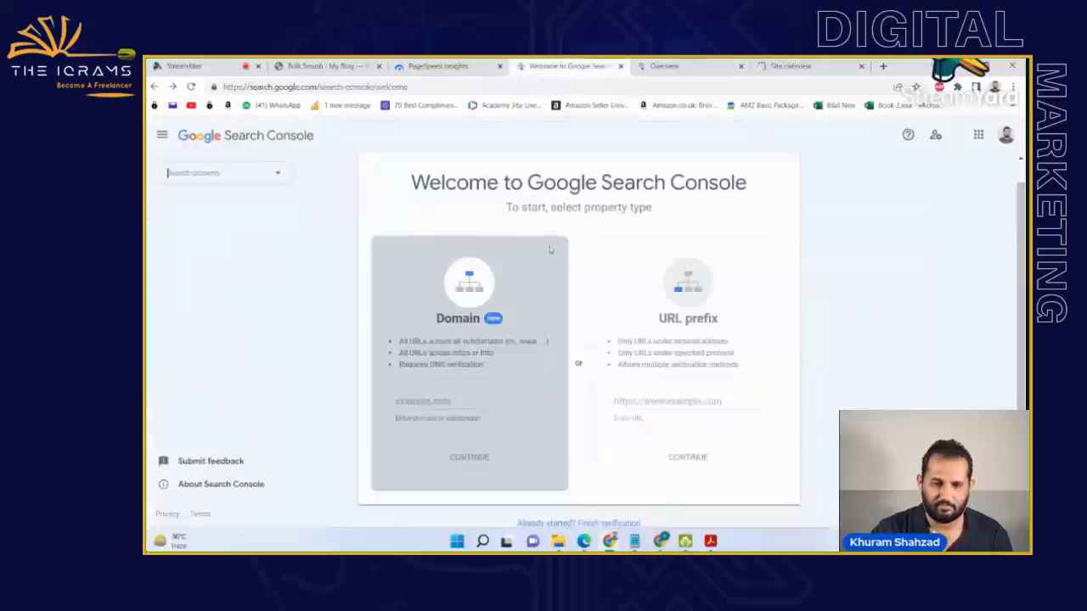
{"action": "left_click", "coordinate": [622, 65]}
{"action": "left_click", "coordinate": [466, 65]}
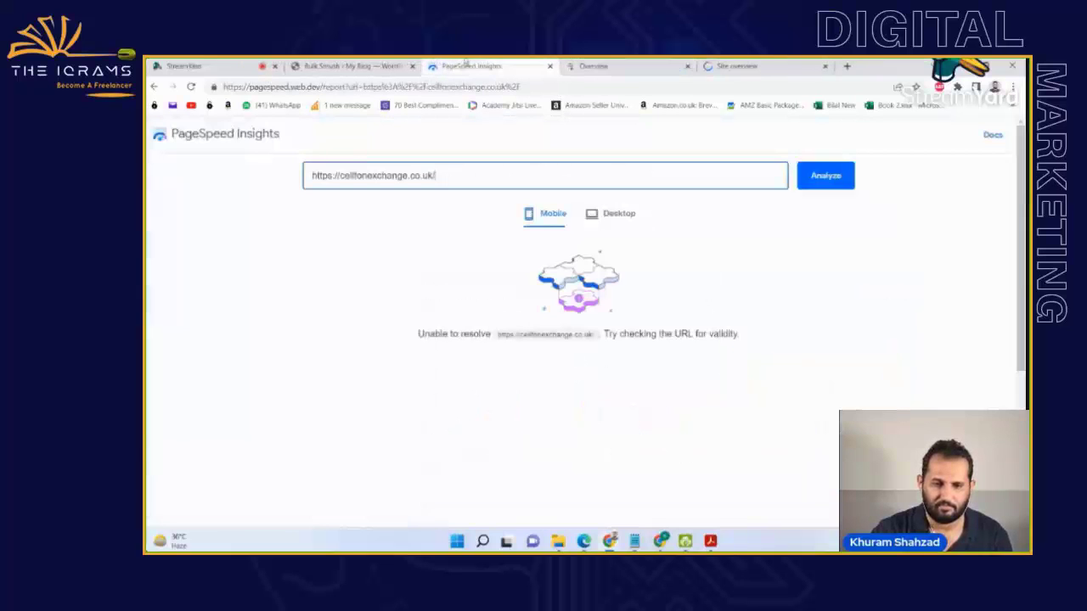
{"action": "triple_click", "coordinate": [671, 179]}
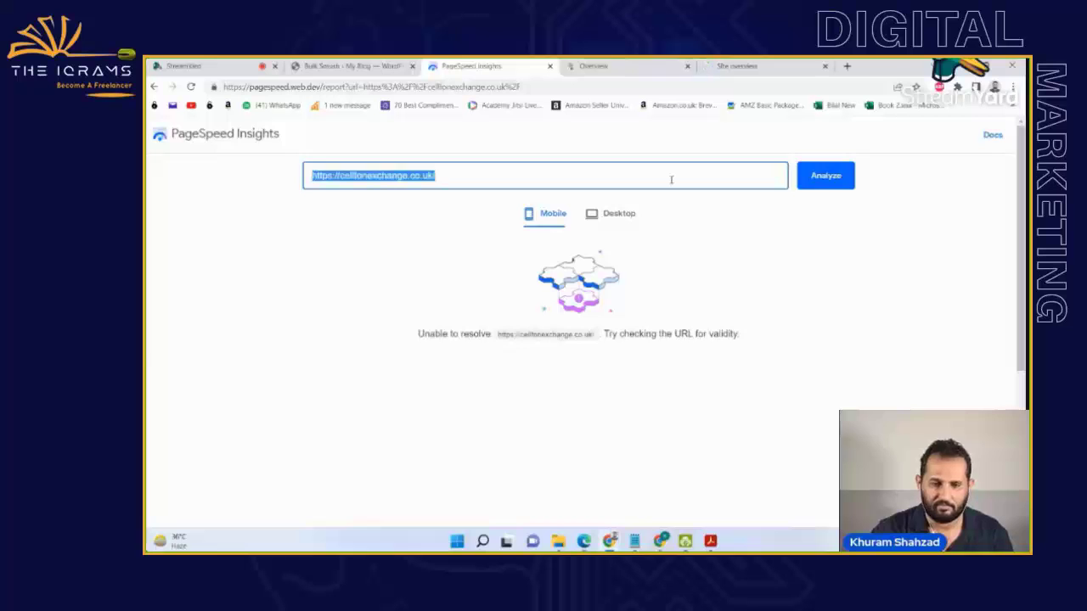
{"action": "type", "text": "https://epicfix.co.uk/"}
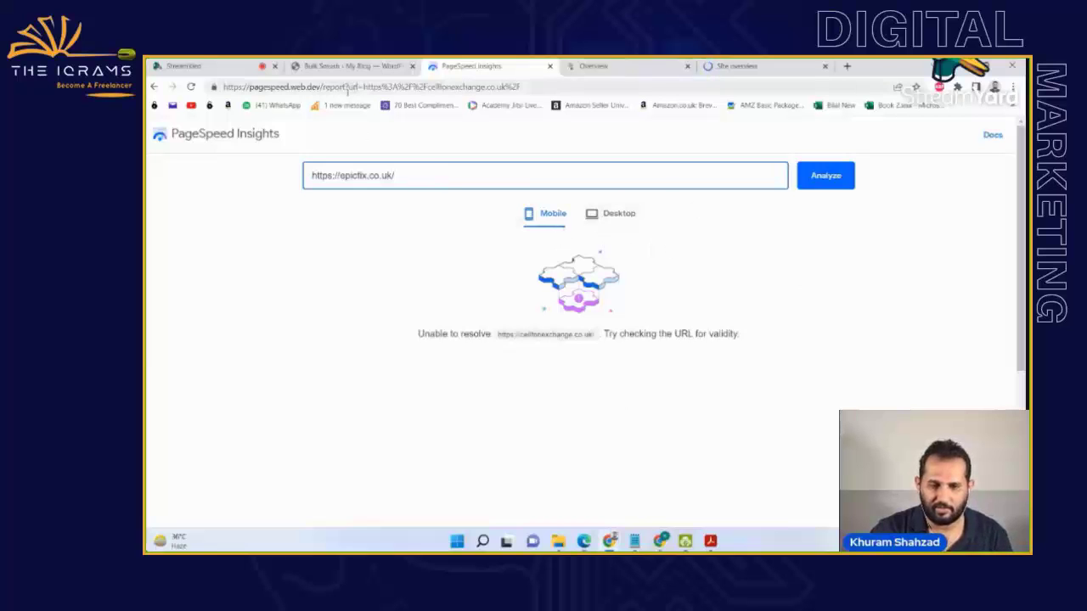
{"action": "left_click", "coordinate": [340, 65]}
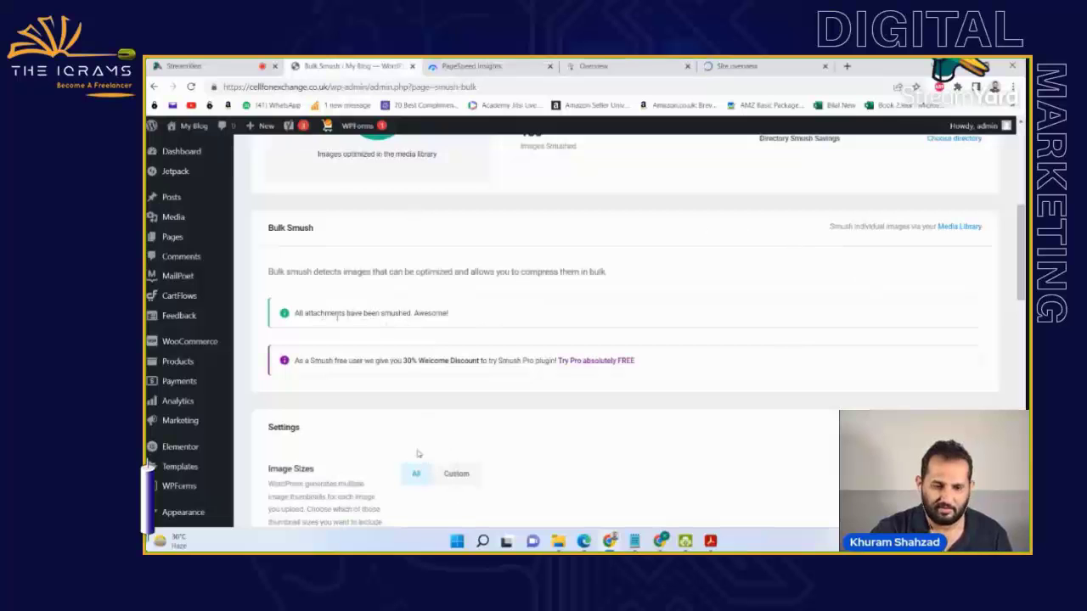
{"action": "scroll", "coordinate": [417, 451], "scroll_direction": "up", "scroll_amount": 2}
{"action": "left_click", "coordinate": [596, 65]}
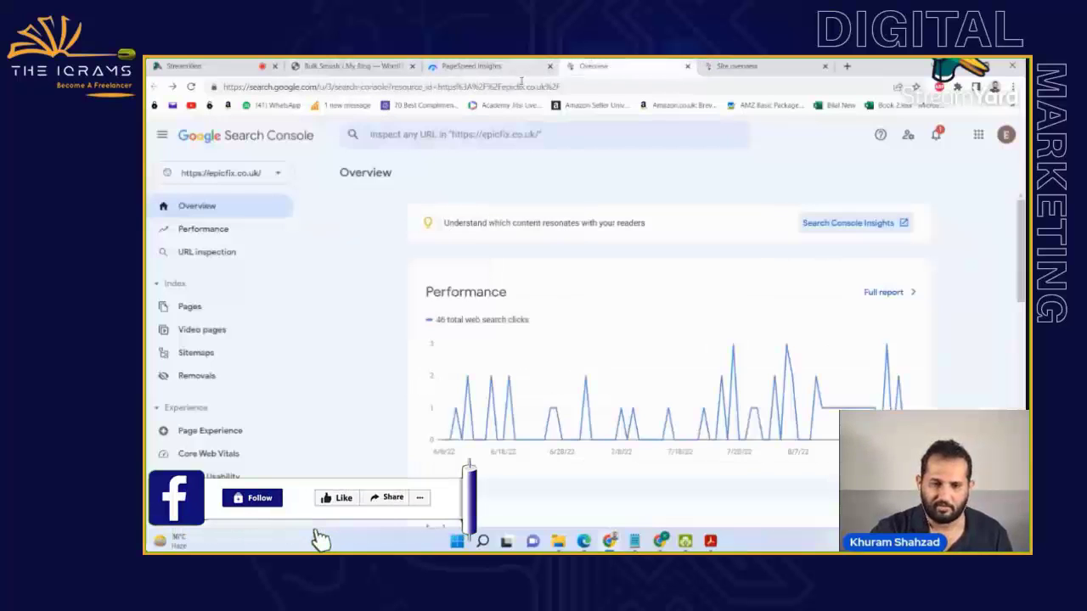
{"action": "left_click", "coordinate": [478, 65]}
{"action": "left_click", "coordinate": [812, 182]}
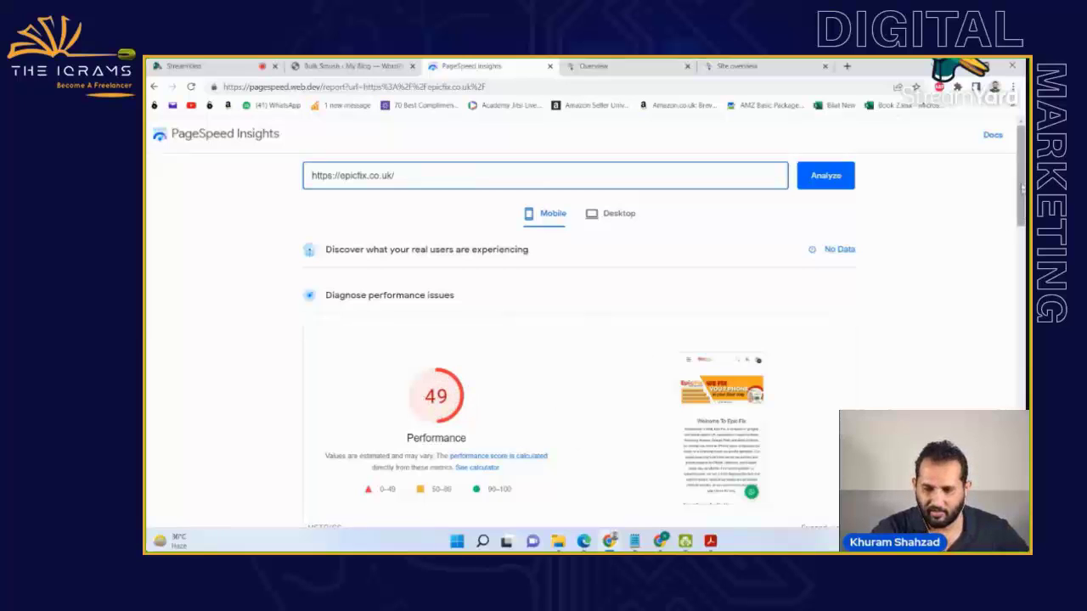
{"action": "left_click_drag", "start_coordinate": [1023, 185], "coordinate": [1024, 208]}
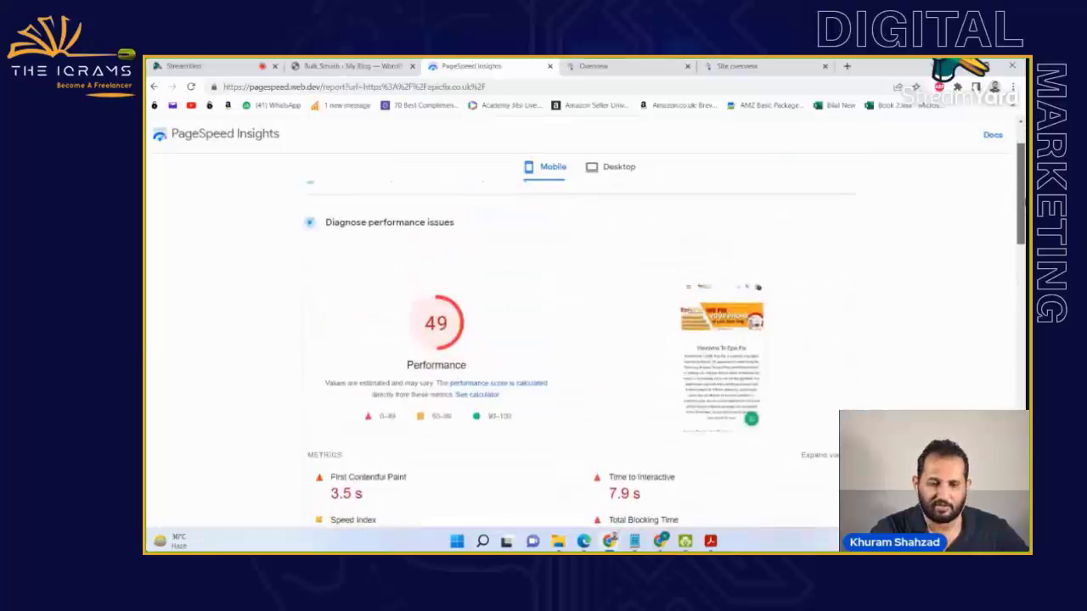
{"action": "left_click", "coordinate": [613, 167]}
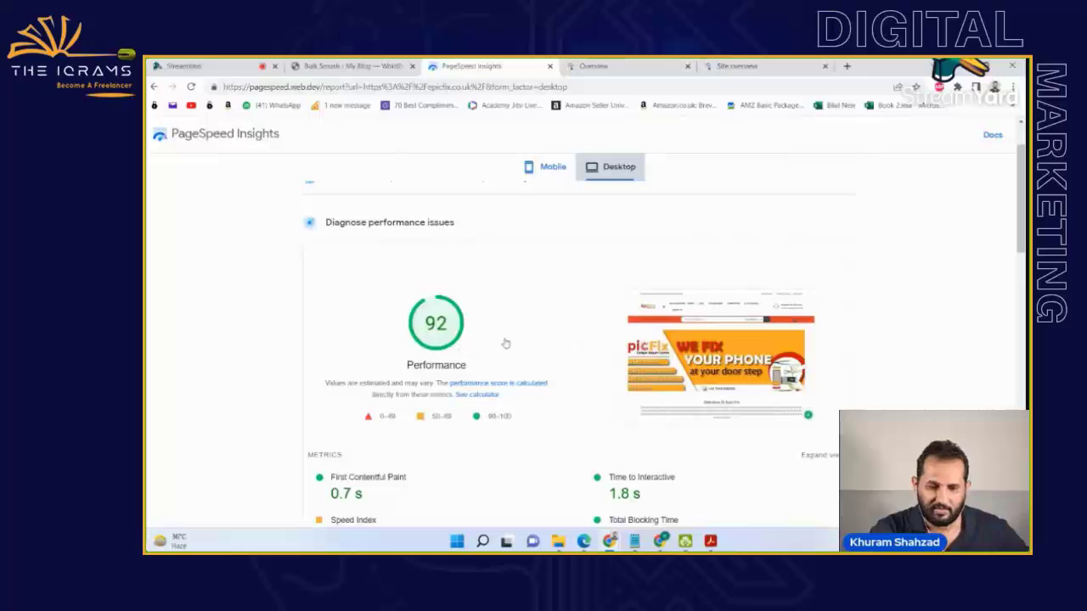
- Examine the desktop metrics, opportunities and diagnostics for epicfix.co.uk in PageSpeed Insights, and check the Search Console overview and Bulk Smush status
{"action": "scroll", "coordinate": [662, 357], "scroll_direction": "down", "scroll_amount": 3}
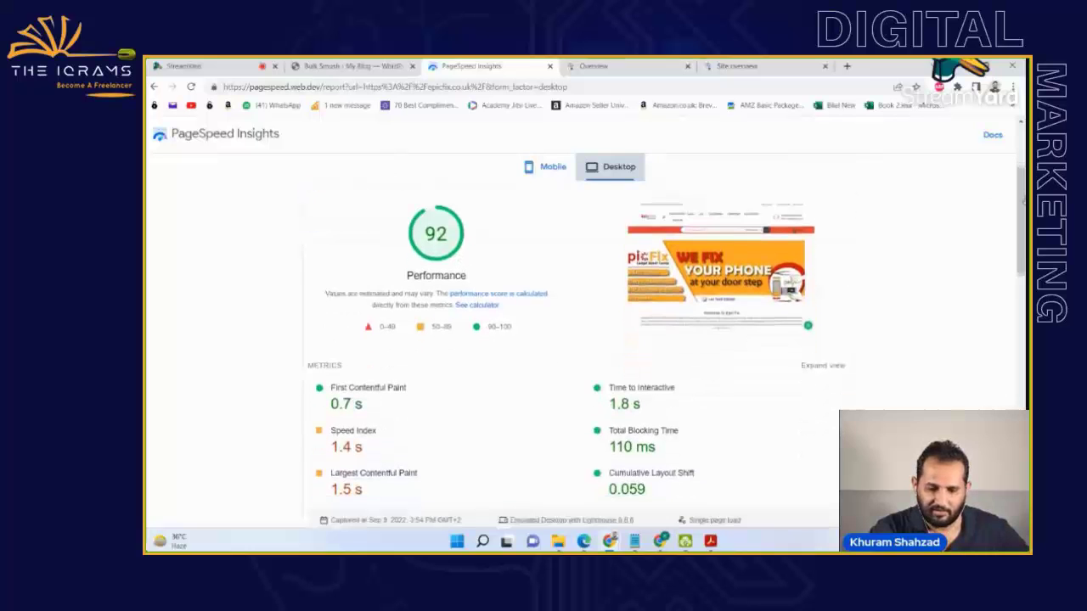
{"action": "scroll", "coordinate": [662, 339], "scroll_direction": "down", "scroll_amount": 5}
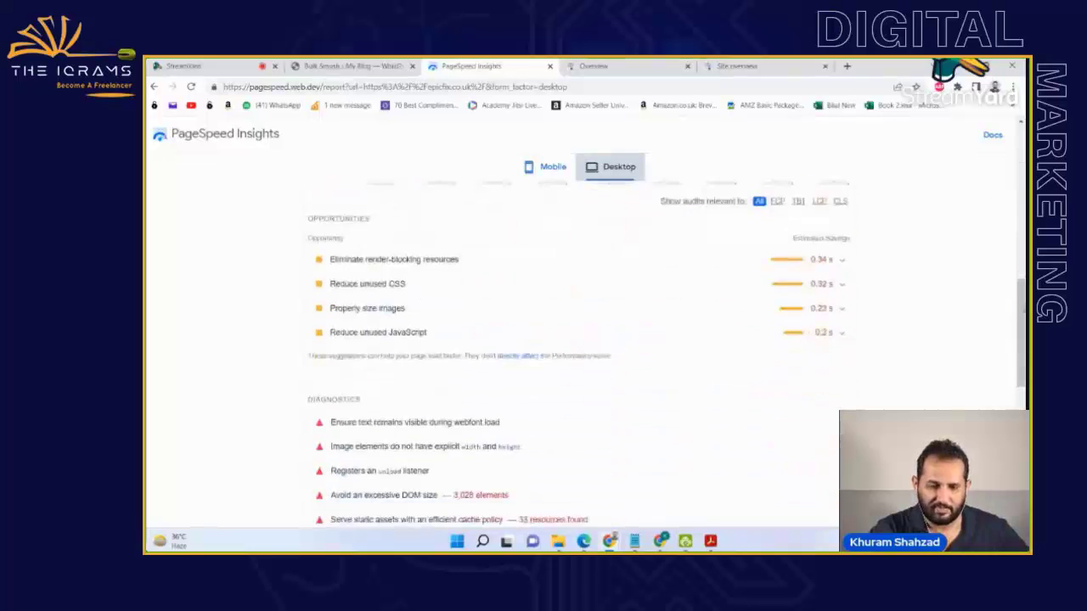
{"action": "scroll", "coordinate": [662, 339], "scroll_direction": "up", "scroll_amount": 10}
{"action": "left_click", "coordinate": [623, 65]}
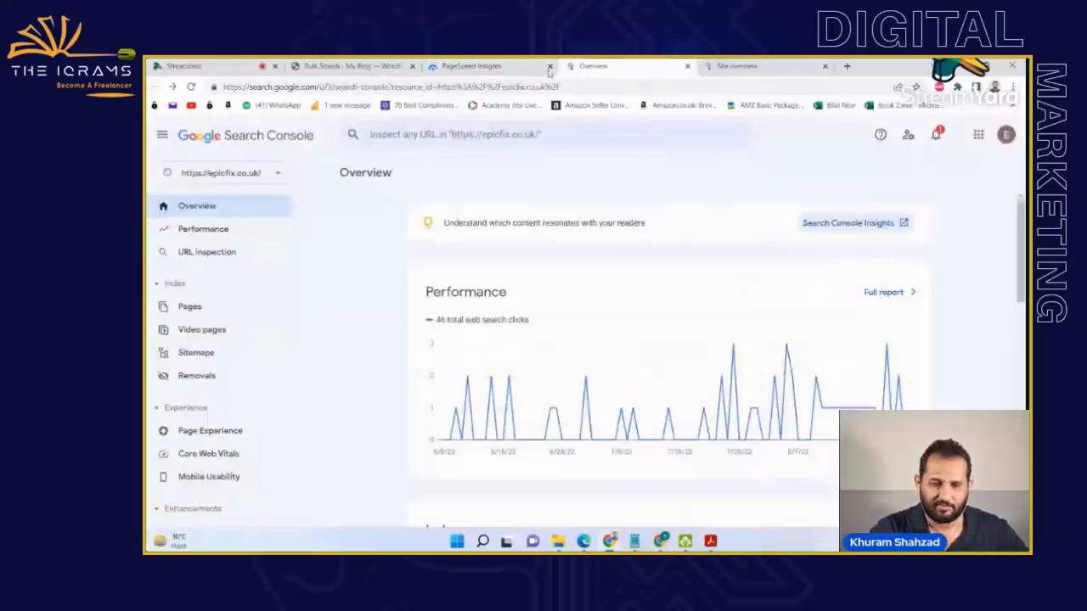
{"action": "left_click", "coordinate": [479, 65]}
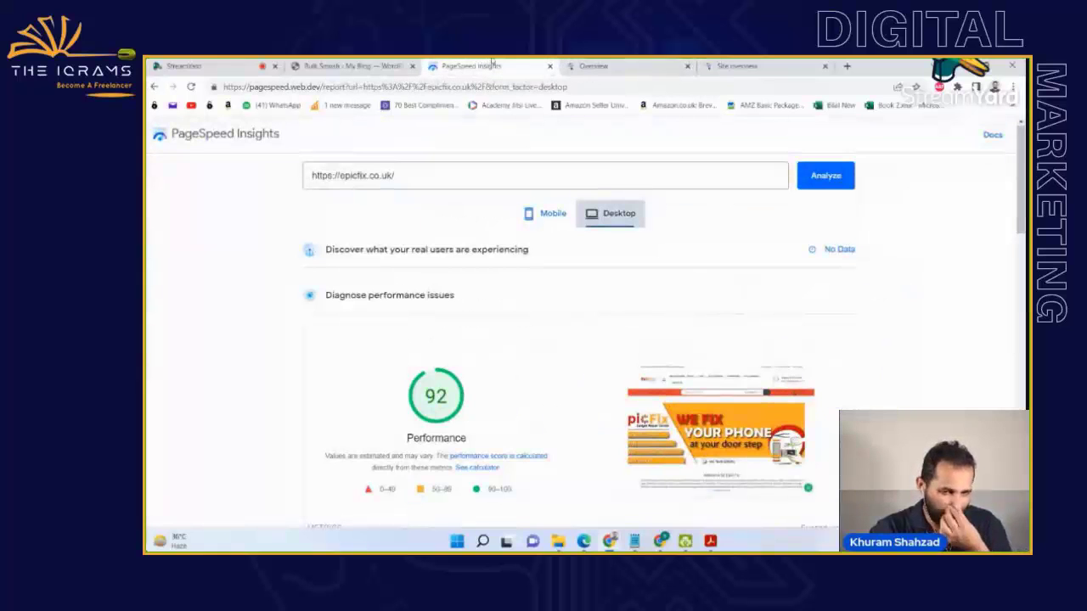
{"action": "left_click", "coordinate": [365, 66]}
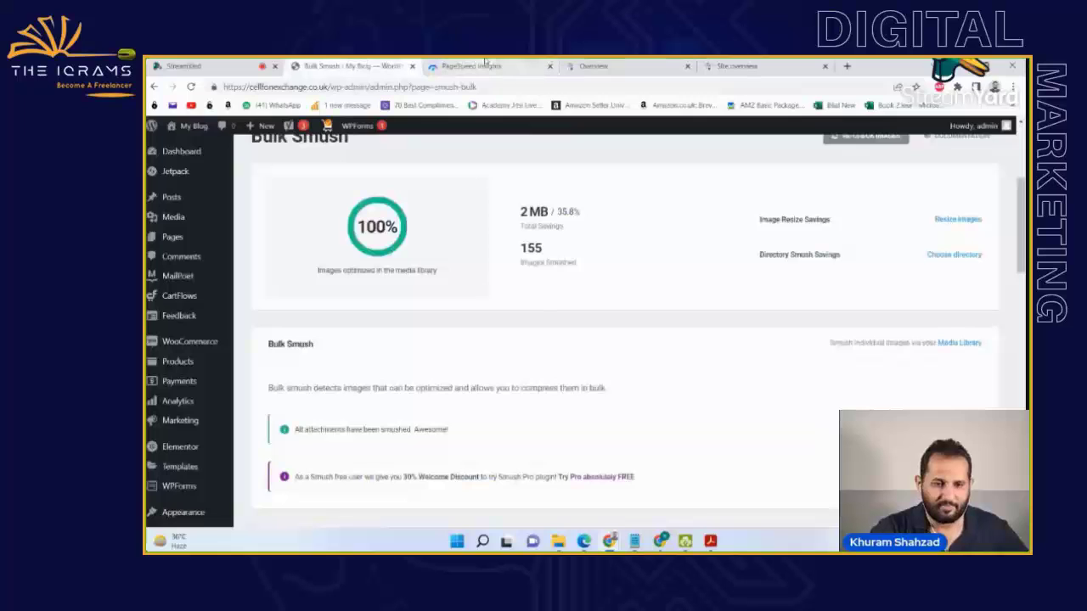
{"action": "scroll", "coordinate": [624, 331], "scroll_direction": "up", "scroll_amount": 3}
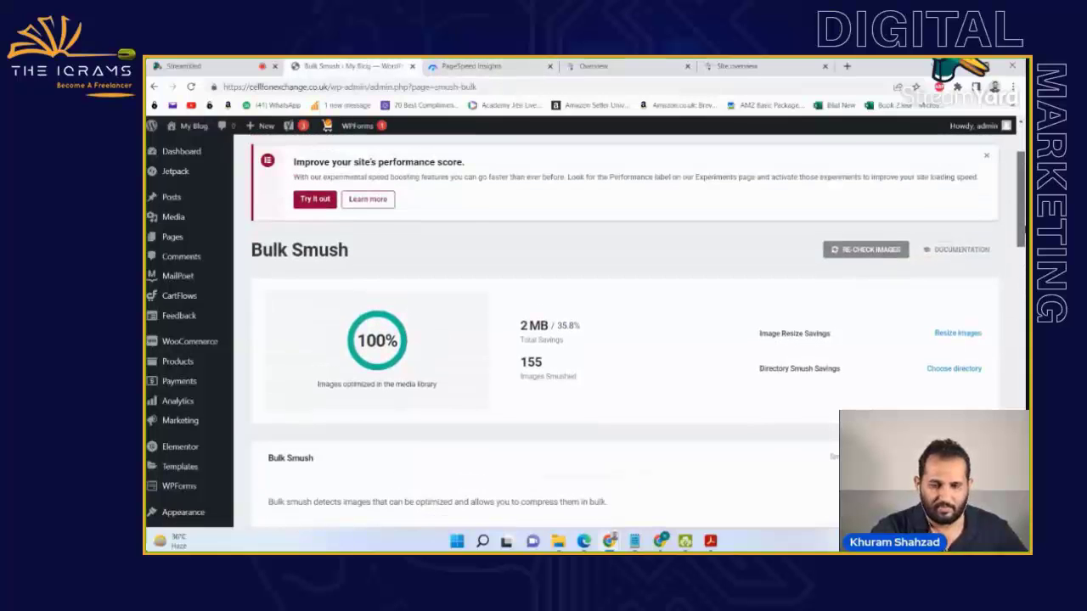
{"action": "left_click", "coordinate": [501, 65]}
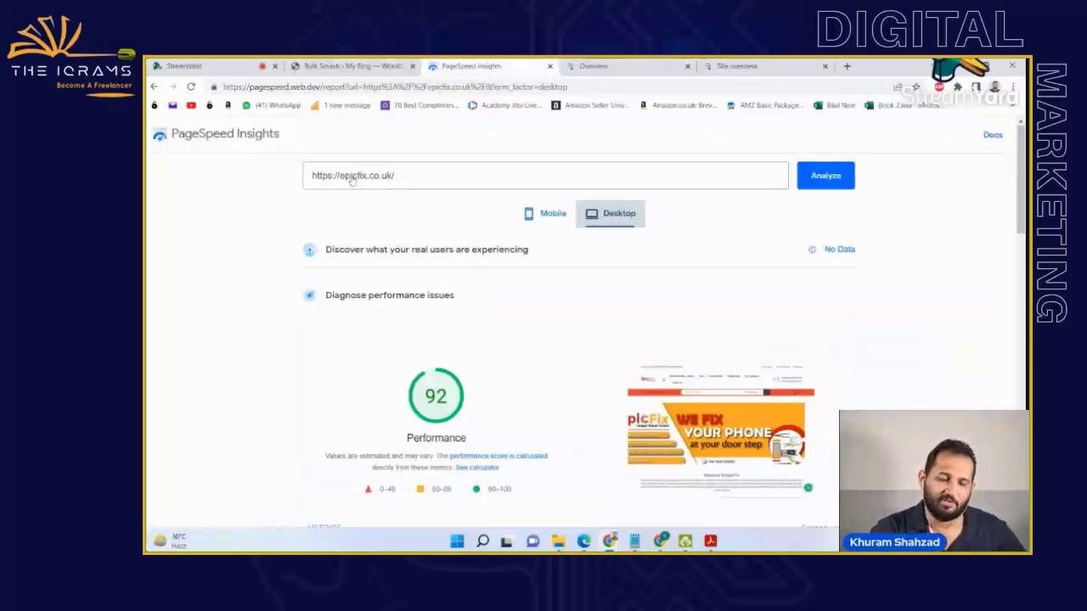
{"action": "left_click", "coordinate": [347, 66]}
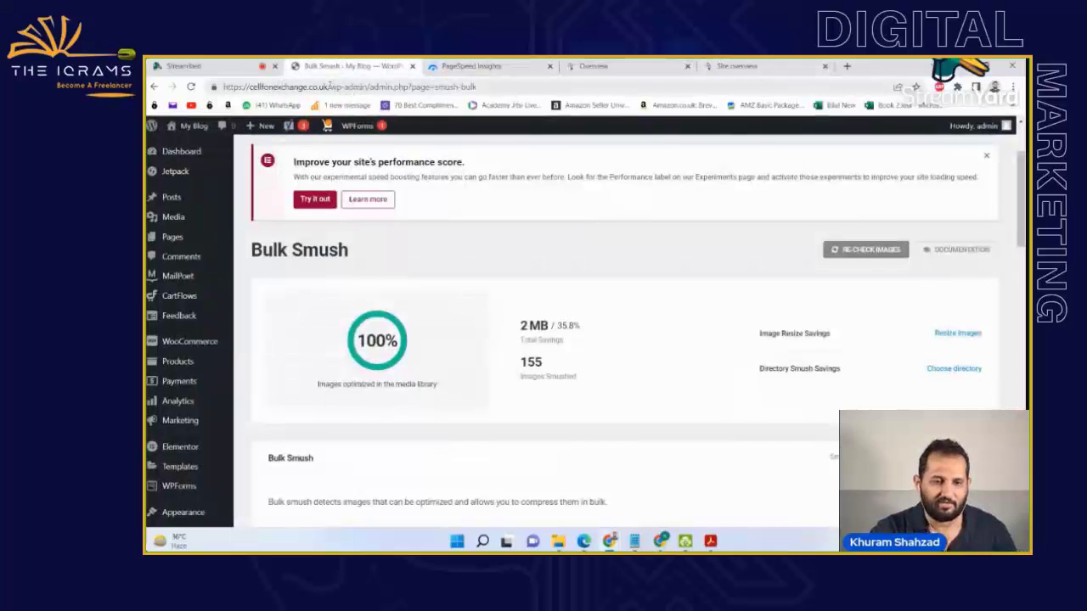
{"action": "left_click_drag", "start_coordinate": [327, 87], "coordinate": [204, 86]}
{"action": "key", "text": "ctrl+c"}
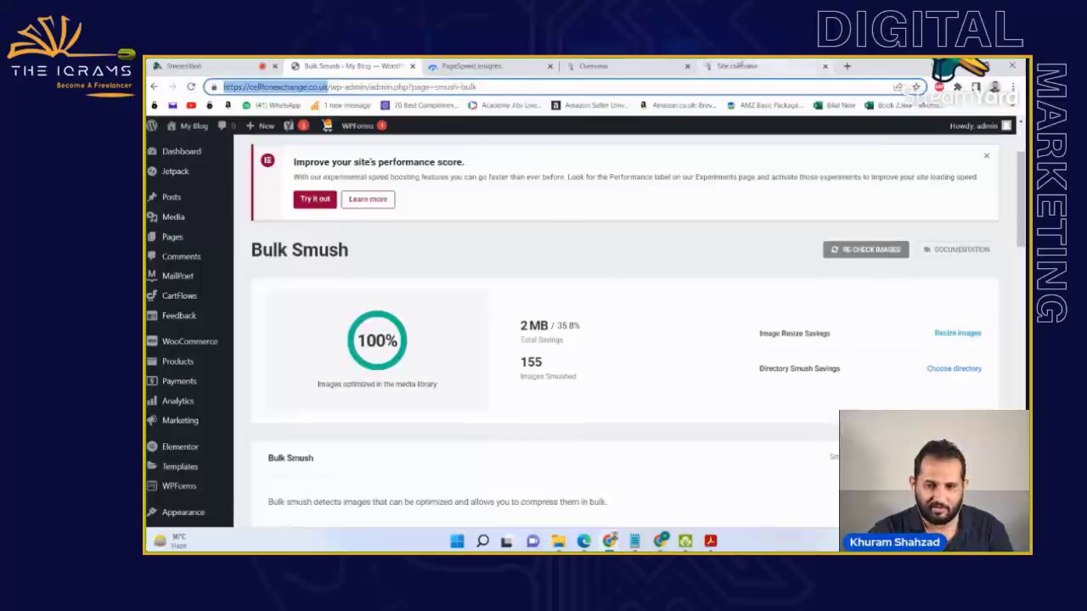
{"action": "left_click", "coordinate": [737, 65]}
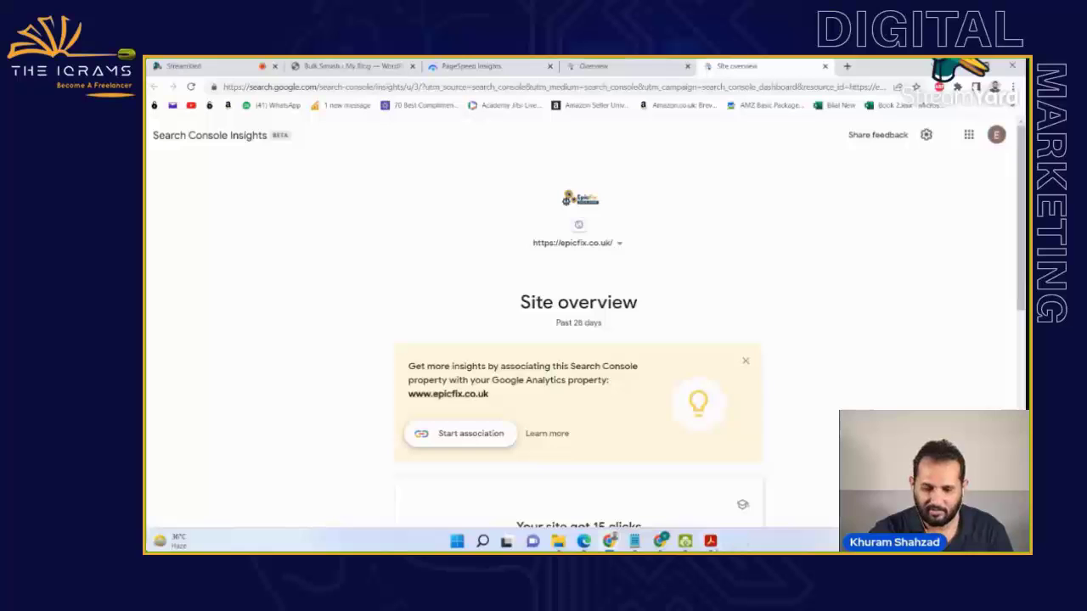
{"action": "left_click", "coordinate": [711, 540]}
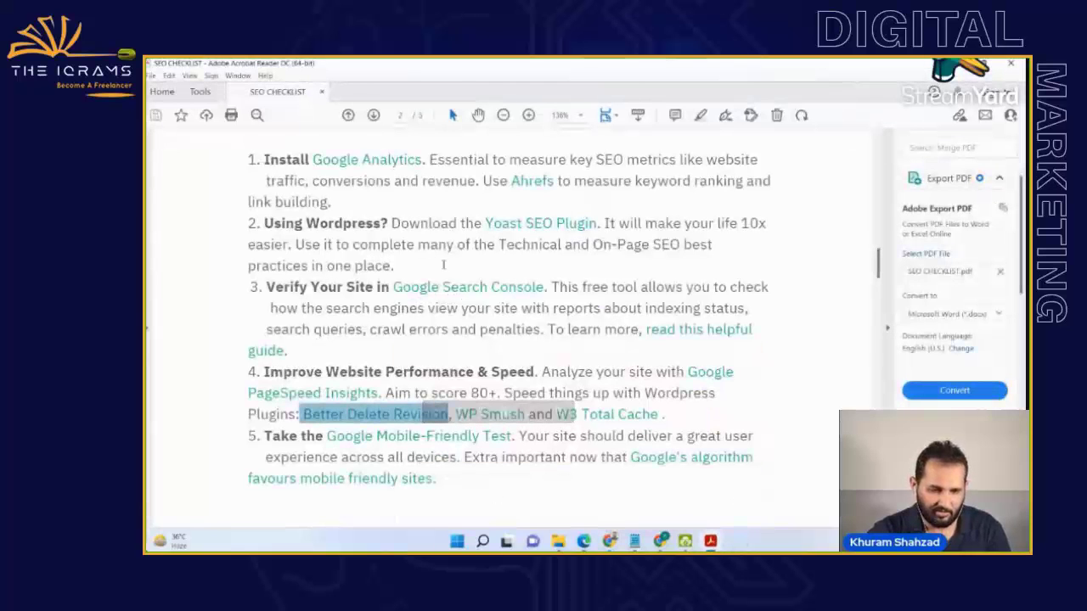
{"action": "left_click", "coordinate": [716, 378]}
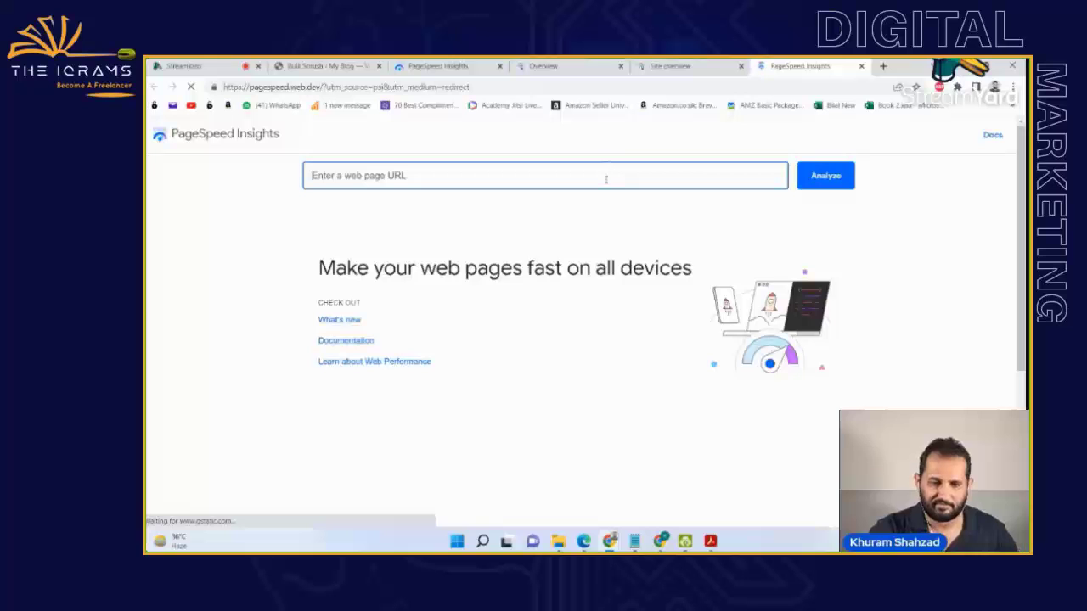
{"action": "key", "text": "ctrl+v"}
{"action": "left_click", "coordinate": [831, 182]}
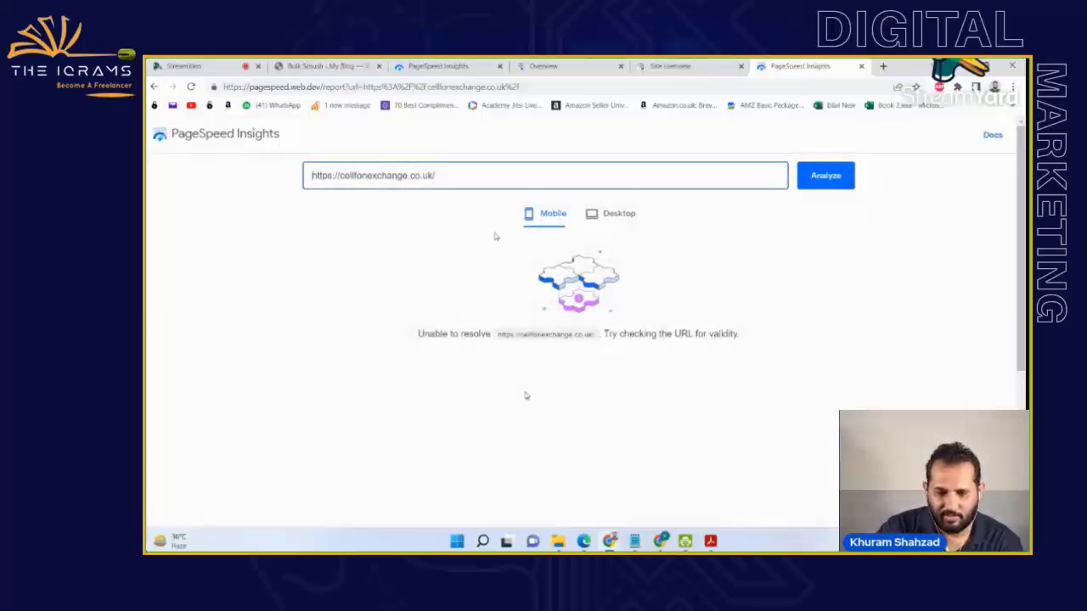
{"action": "left_click", "coordinate": [824, 177]}
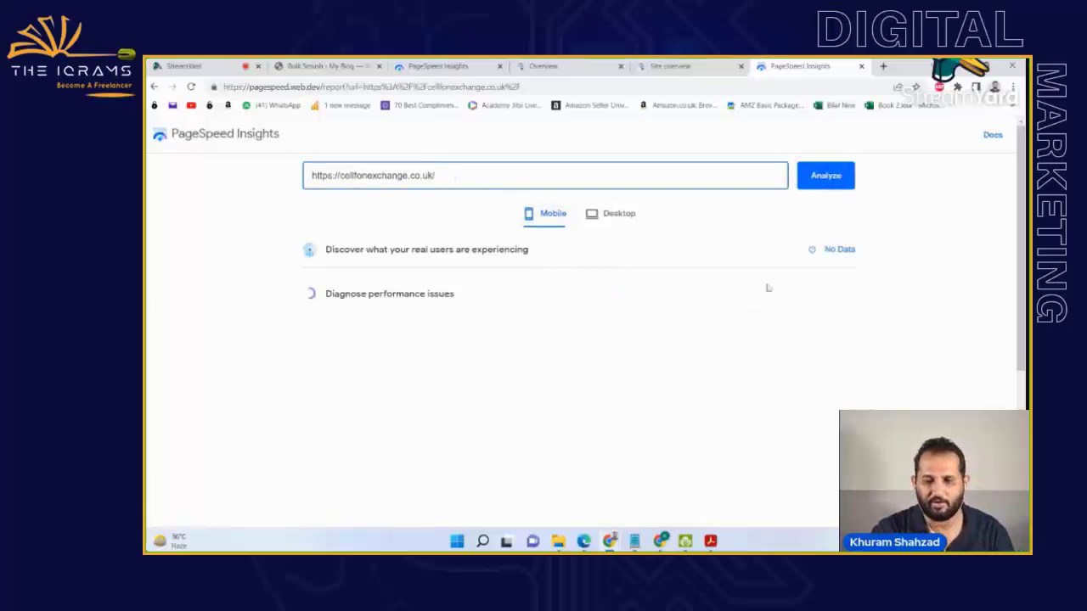
{"action": "left_click", "coordinate": [689, 65]}
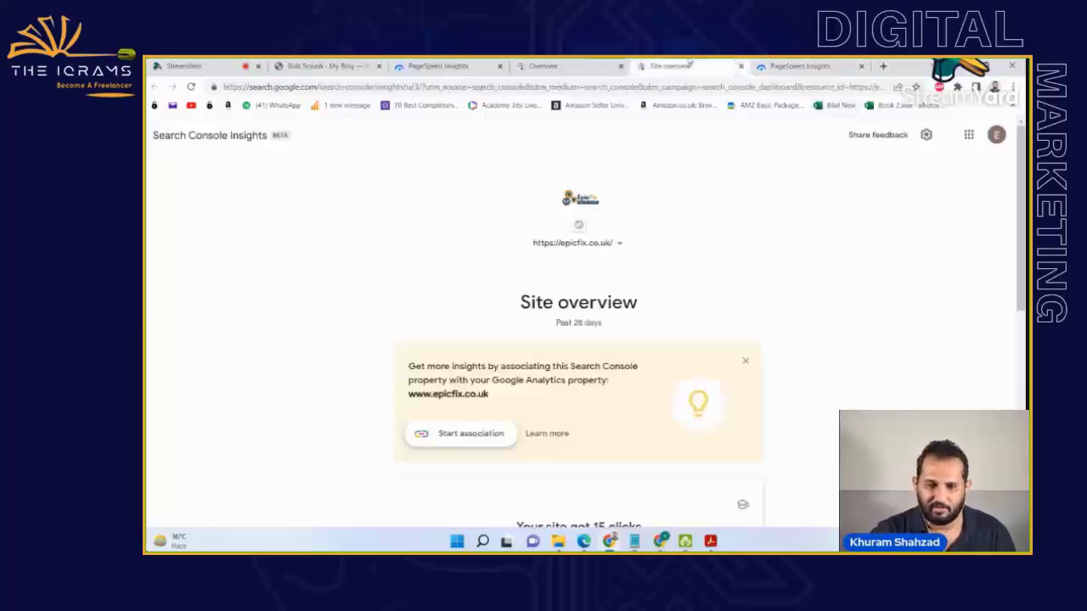
{"action": "left_click", "coordinate": [539, 65]}
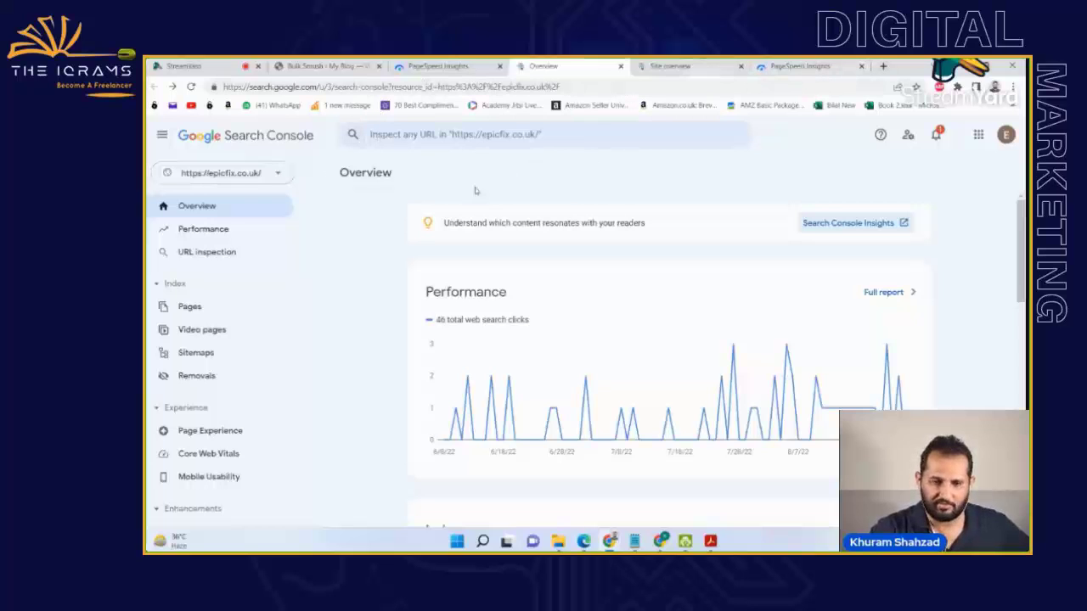
{"action": "left_click", "coordinate": [282, 173]}
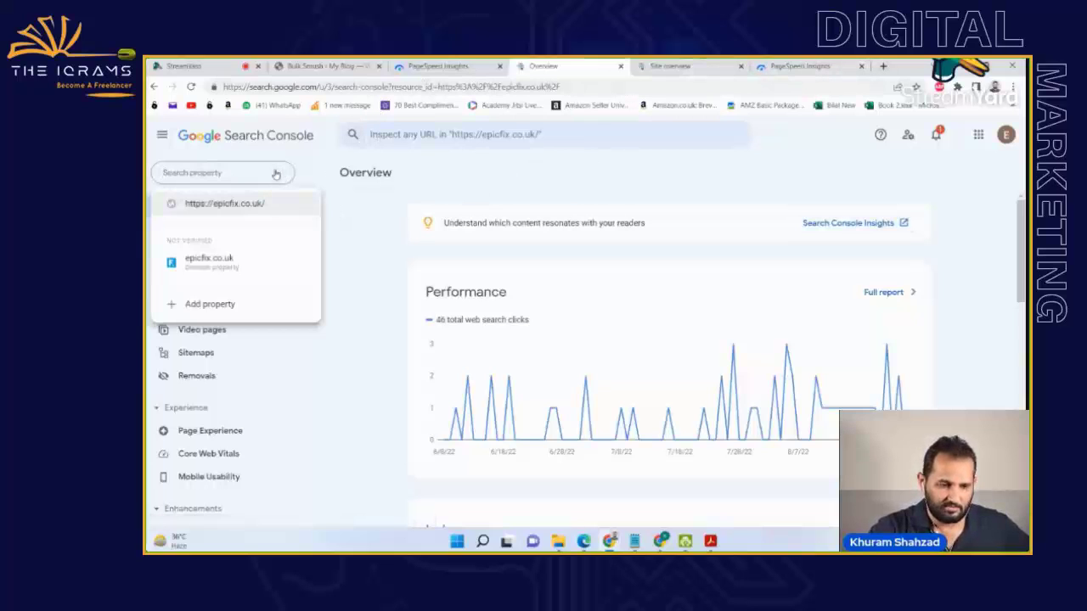
{"action": "left_click", "coordinate": [227, 305]}
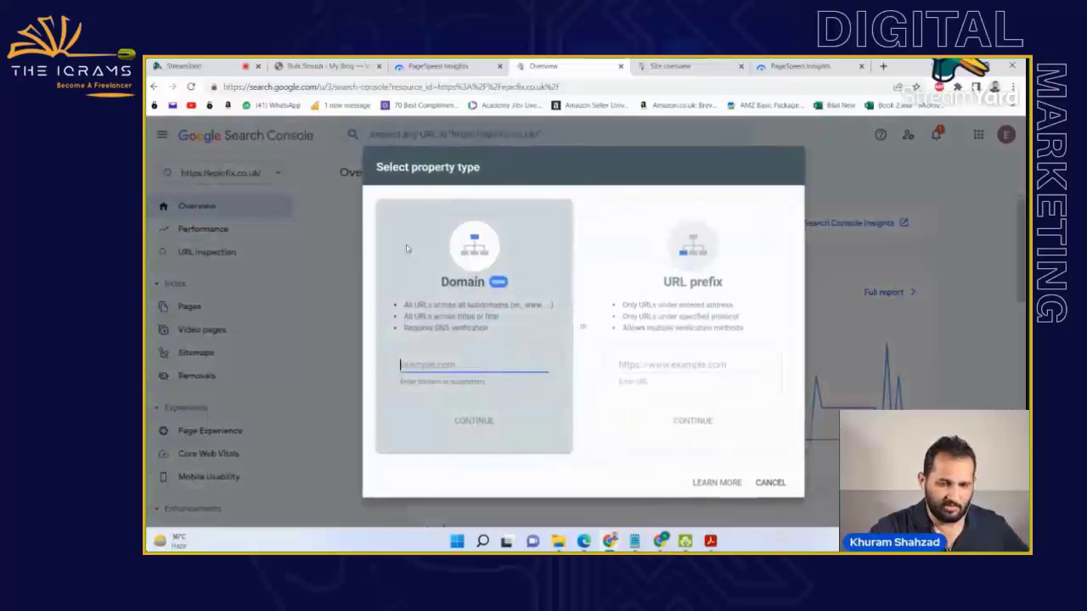
{"action": "left_click", "coordinate": [761, 387]}
{"action": "key", "text": "ctrl+v"}
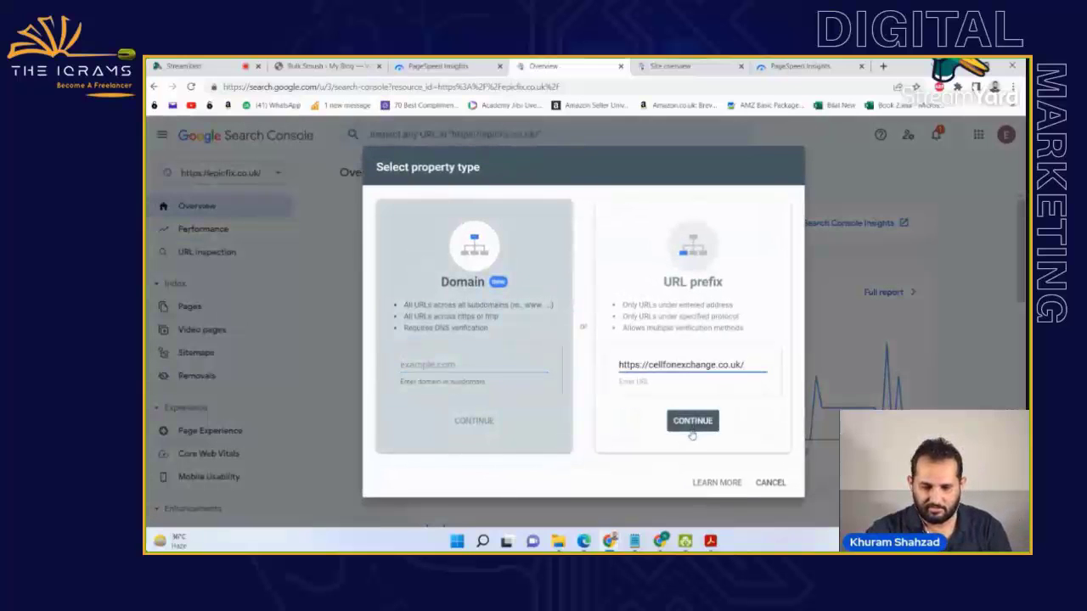
{"action": "left_click", "coordinate": [692, 422]}
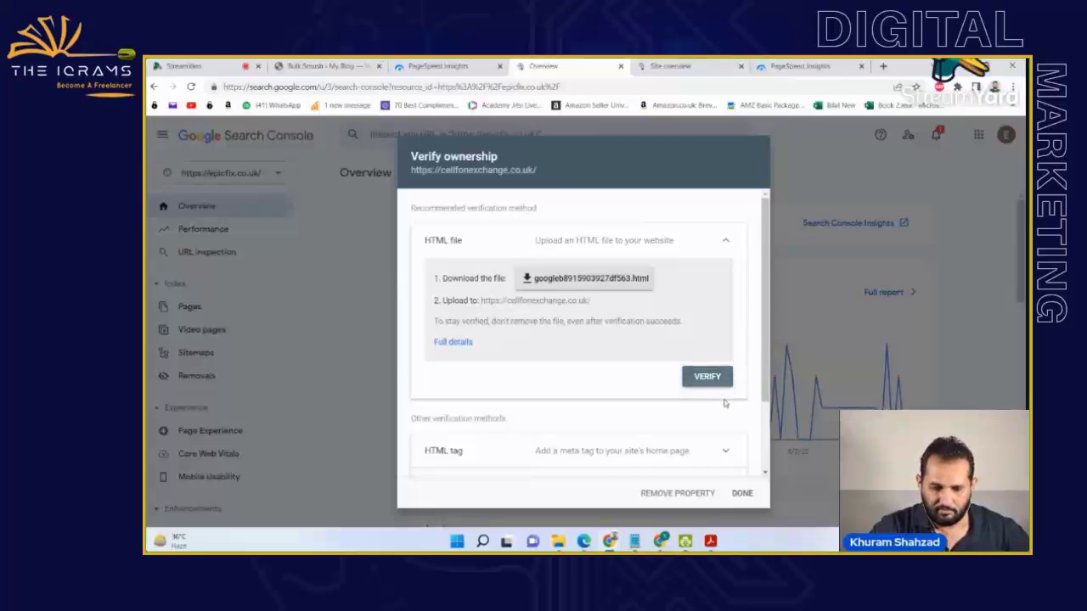
- Look through the ownership verification methods for cellfonexchange.co.uk, expanding the domain name provider instructions and returning to the HTML file method
{"action": "scroll", "coordinate": [749, 320], "scroll_direction": "down", "scroll_amount": 1}
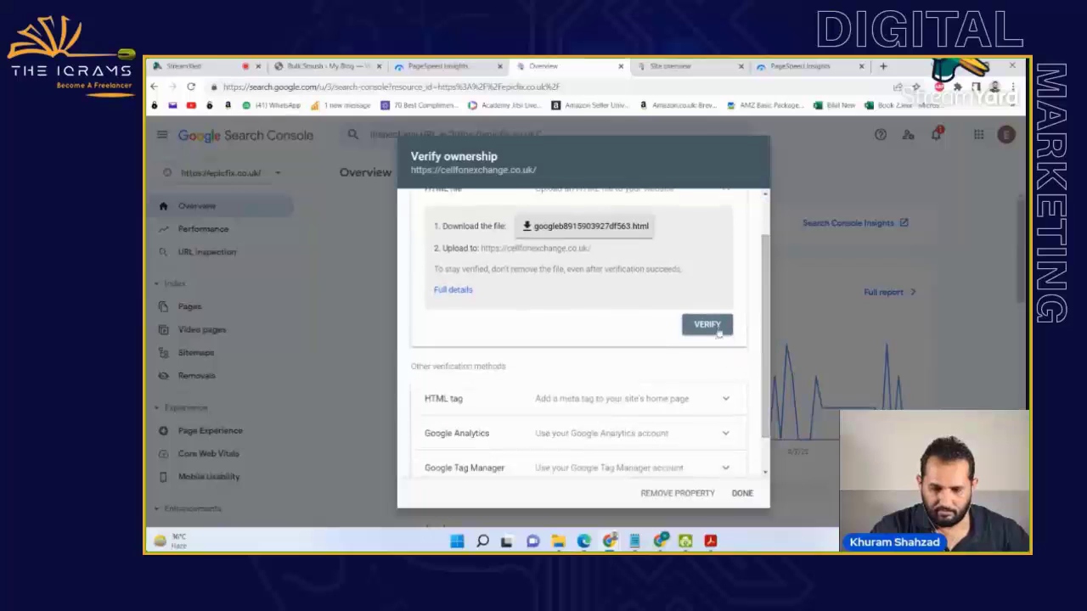
{"action": "scroll", "coordinate": [768, 366], "scroll_direction": "down", "scroll_amount": 1}
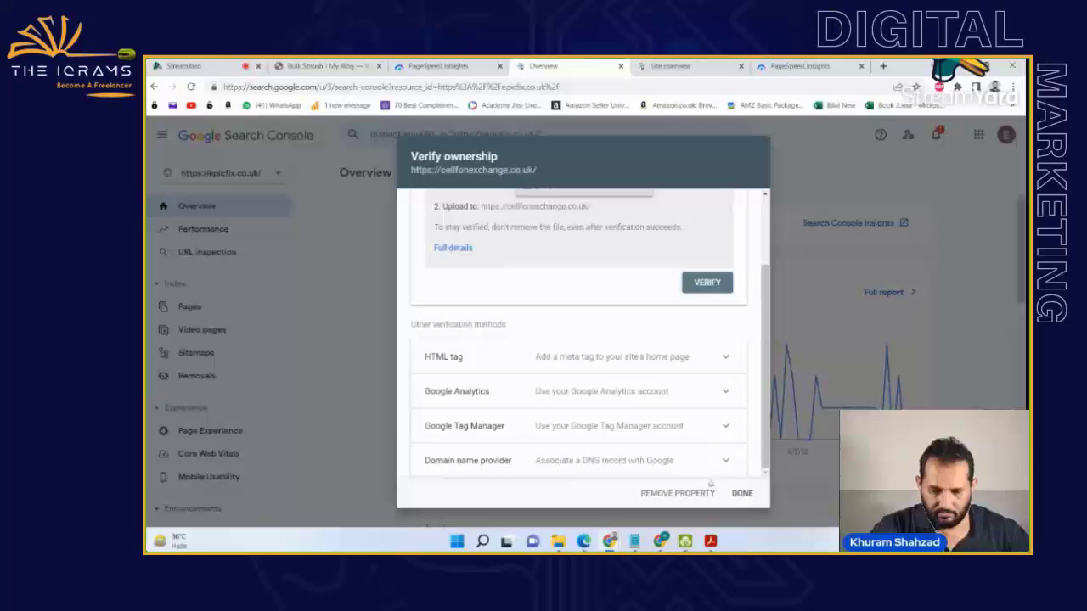
{"action": "left_click", "coordinate": [728, 463]}
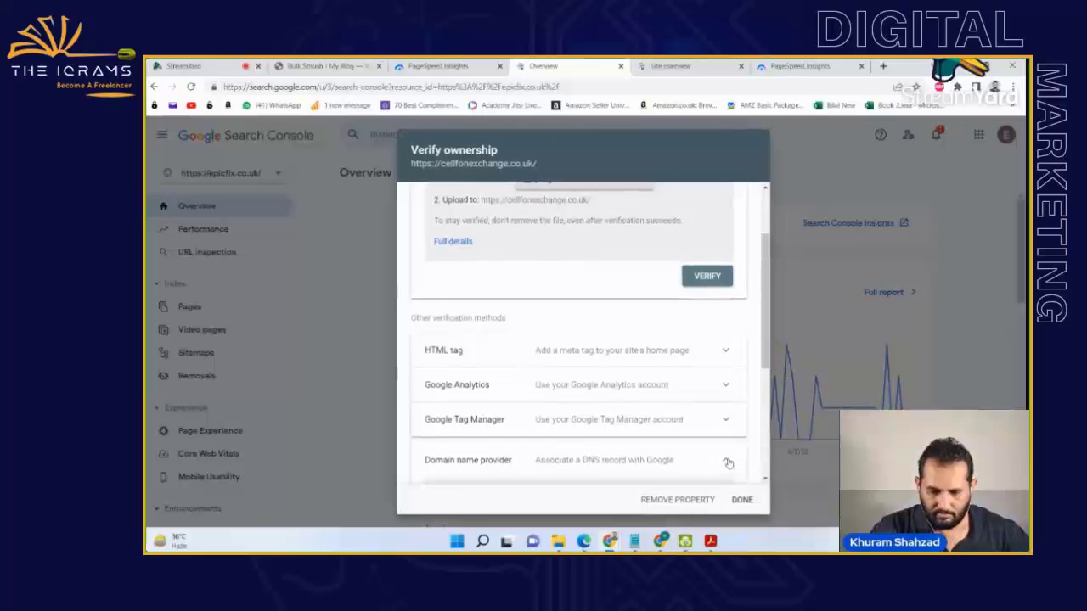
{"action": "scroll", "coordinate": [764, 399], "scroll_direction": "down", "scroll_amount": 2}
{"action": "left_click_drag", "start_coordinate": [766, 403], "coordinate": [767, 299]}
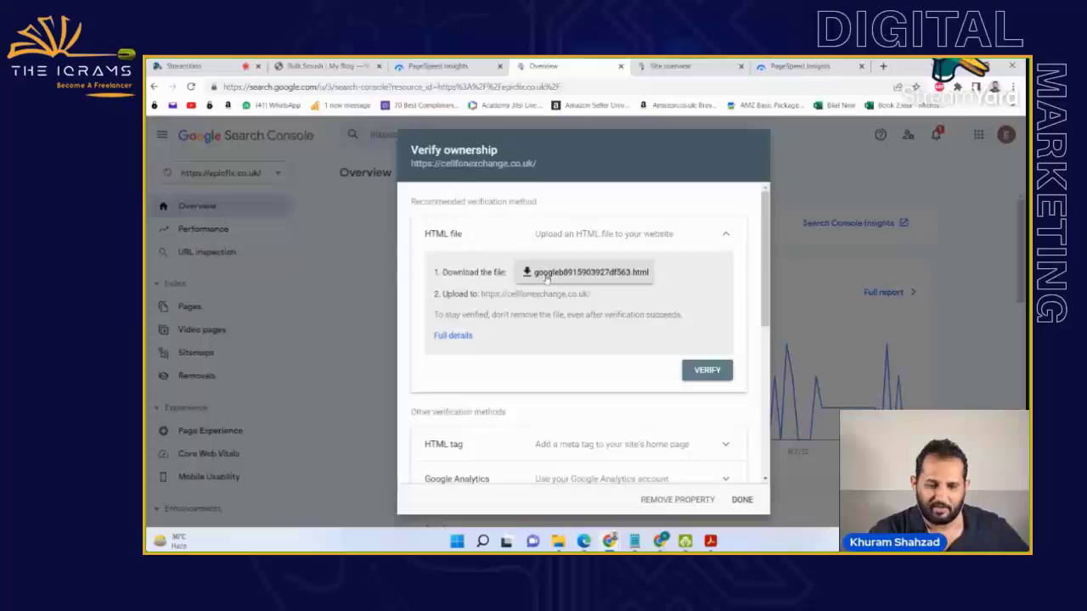
- Review the HTML tag, Google Analytics, Google Tag Manager and DNS record instructions for verifying cellfonexchange.co.uk
{"action": "scroll", "coordinate": [490, 367], "scroll_direction": "down", "scroll_amount": 2}
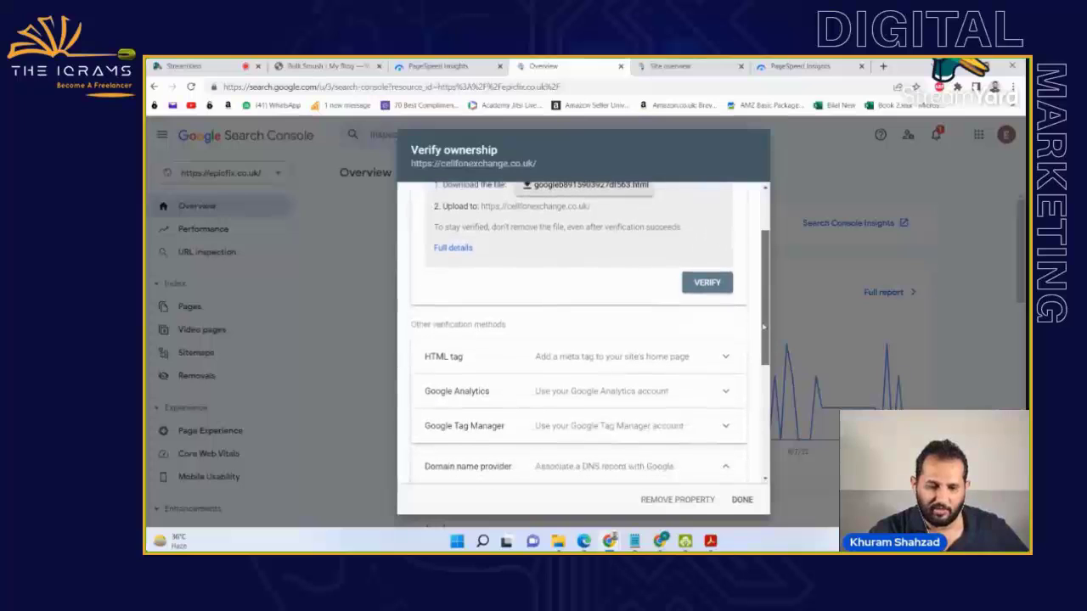
{"action": "left_click", "coordinate": [726, 356]}
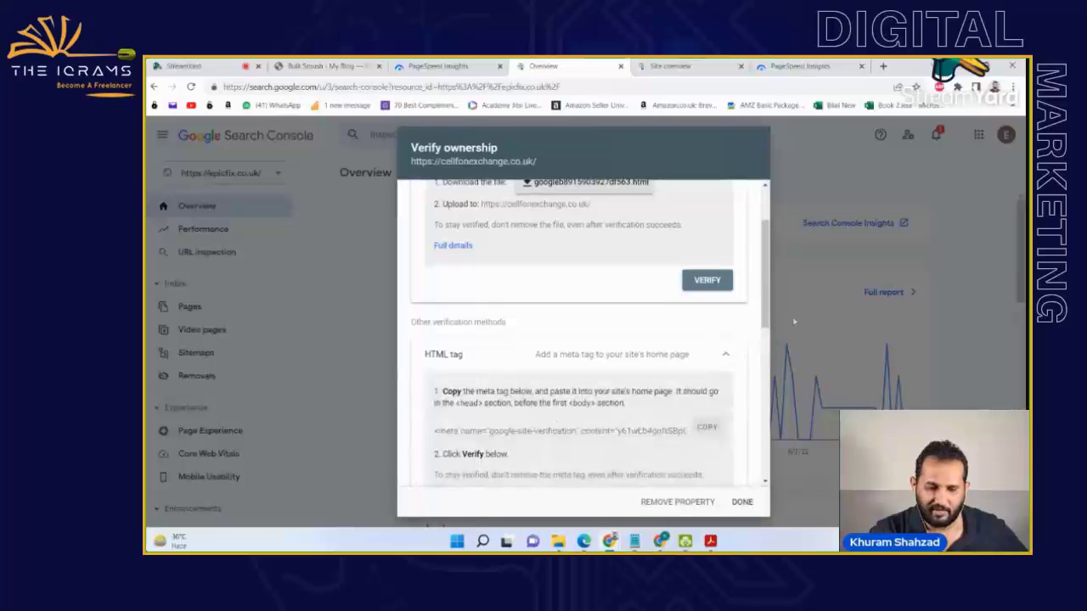
{"action": "scroll", "coordinate": [487, 320], "scroll_direction": "down", "scroll_amount": 2}
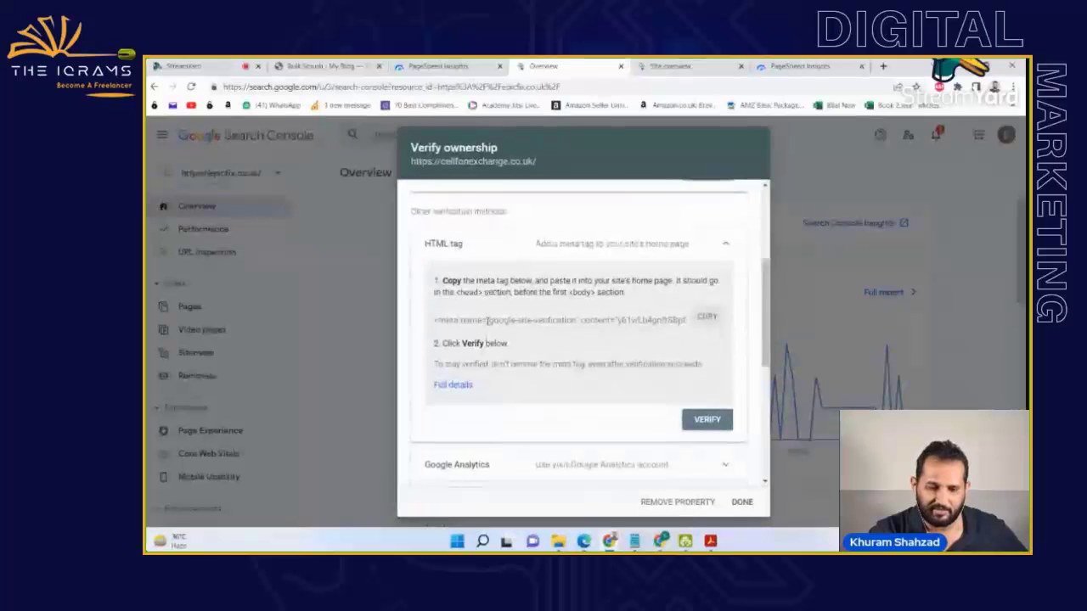
{"action": "scroll", "coordinate": [717, 363], "scroll_direction": "down", "scroll_amount": 2}
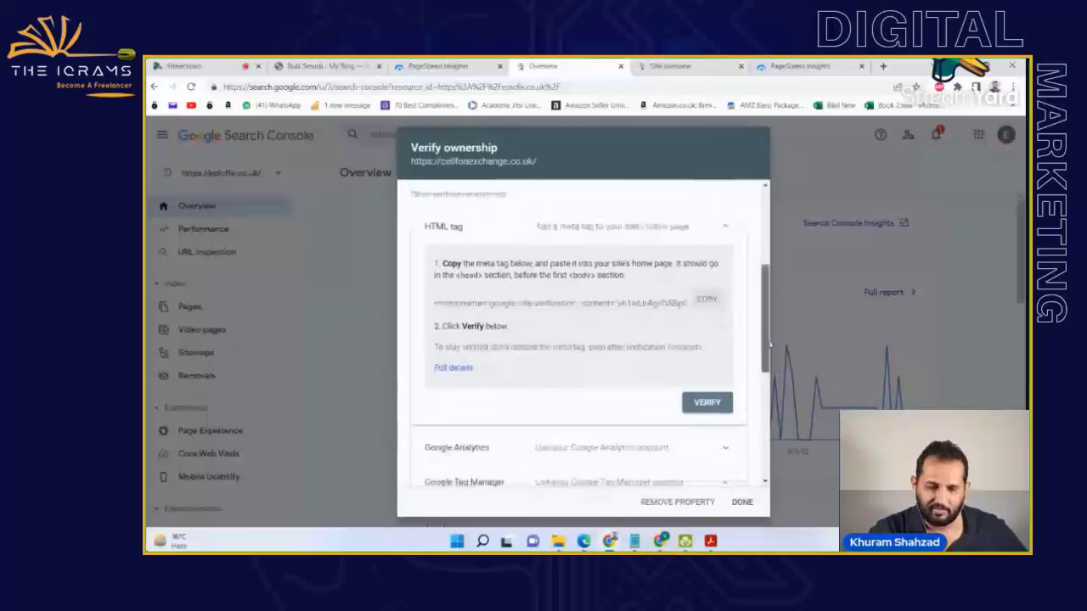
{"action": "left_click", "coordinate": [723, 361]}
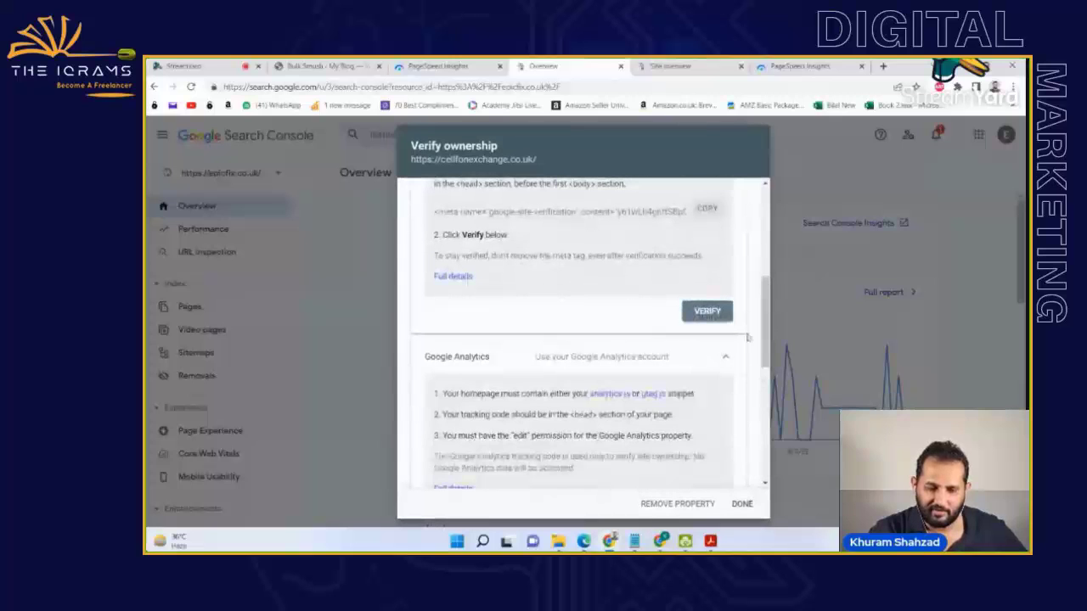
{"action": "left_click_drag", "start_coordinate": [766, 337], "coordinate": [766, 392]}
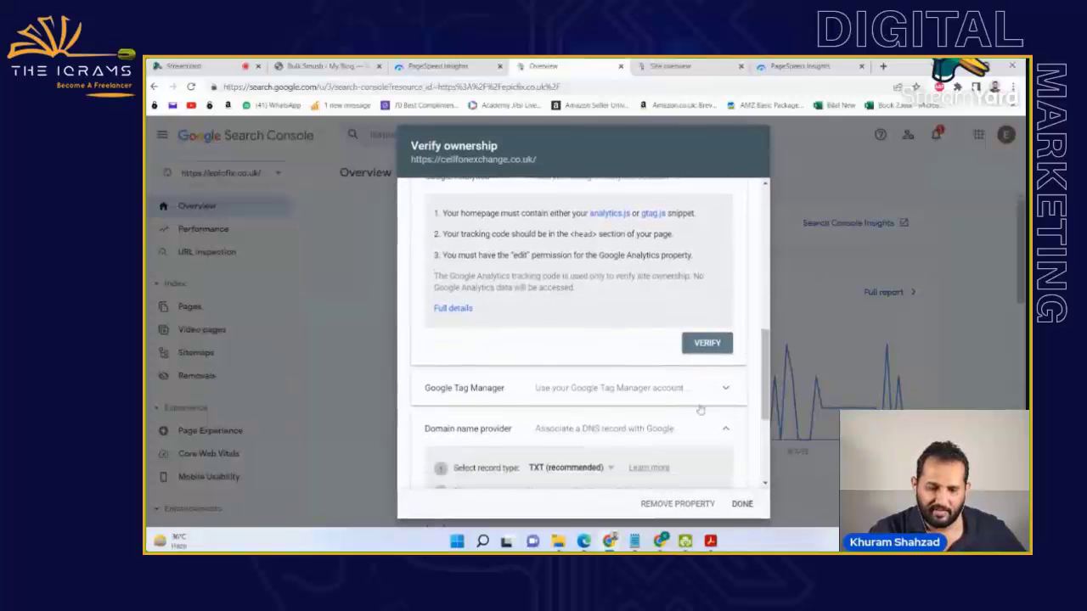
{"action": "left_click", "coordinate": [723, 390]}
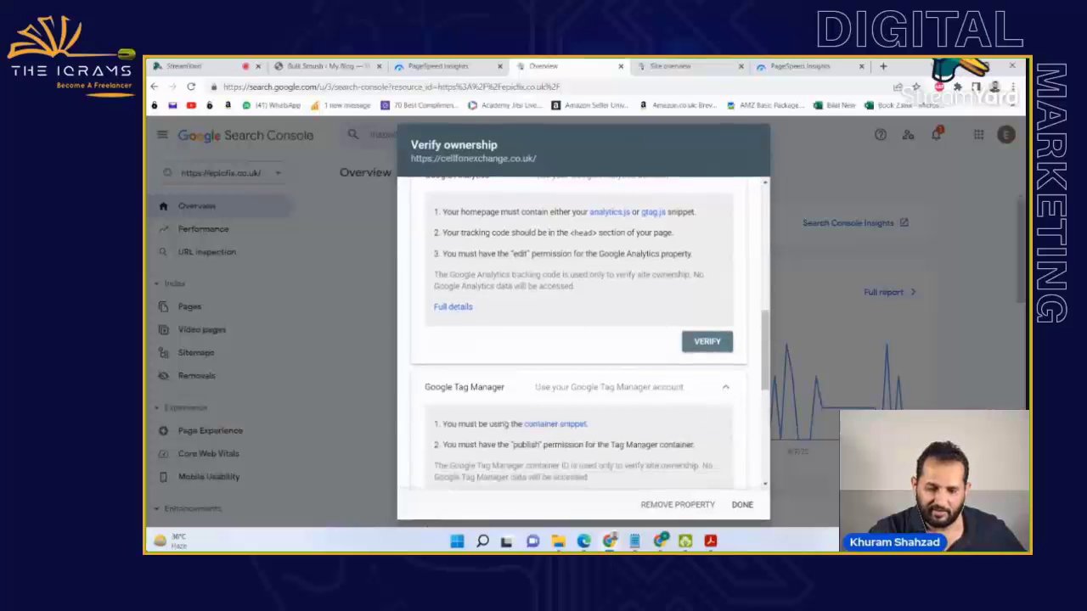
{"action": "scroll", "coordinate": [699, 396], "scroll_direction": "down", "scroll_amount": 5}
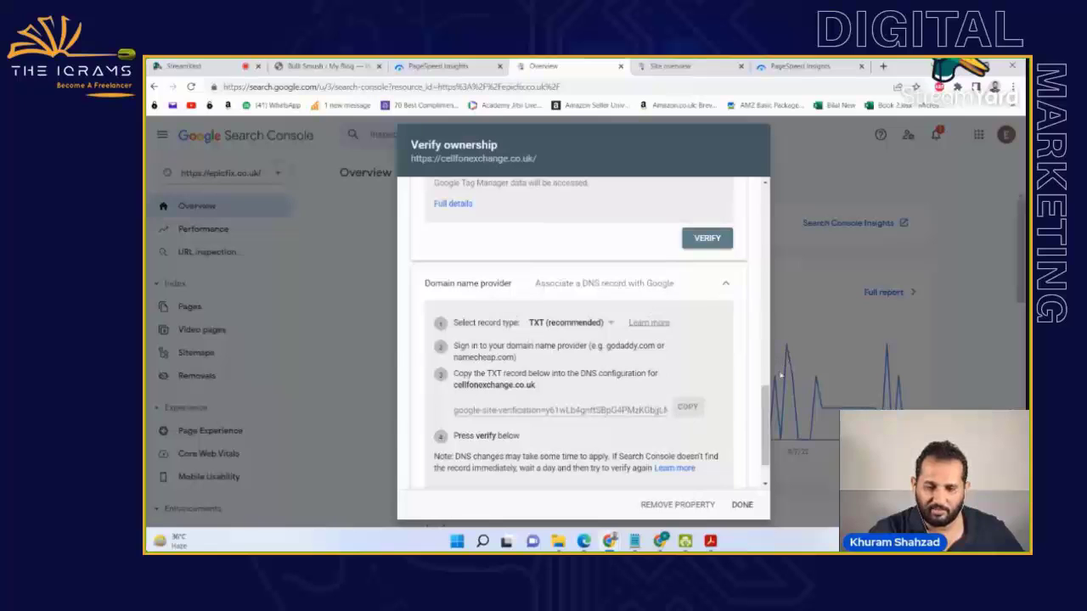
- Try to verify ownership of cellfonexchange.co.uk with the domain name provider method and read the DNS TXT record details in the result
{"action": "scroll", "coordinate": [771, 408], "scroll_direction": "down", "scroll_amount": 1}
{"action": "left_click", "coordinate": [704, 462]}
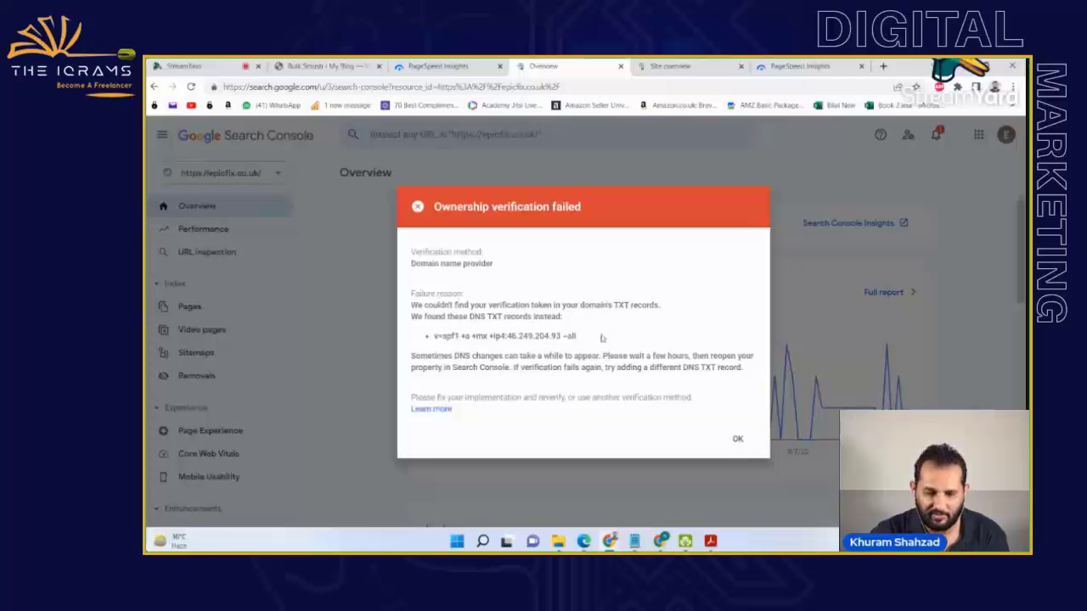
{"action": "left_click_drag", "start_coordinate": [471, 315], "coordinate": [575, 325]}
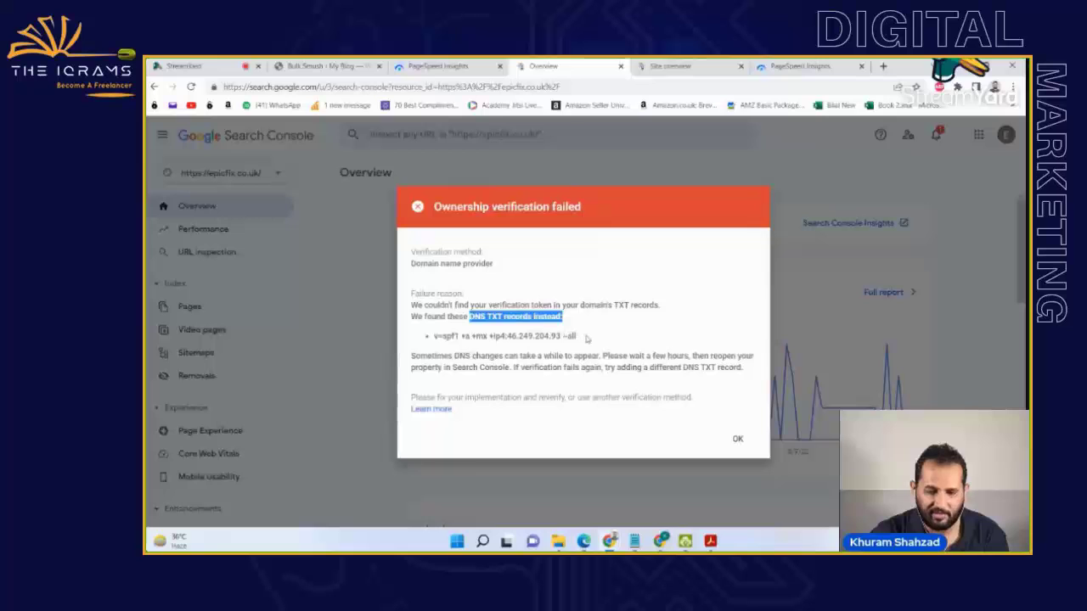
{"action": "left_click_drag", "start_coordinate": [586, 338], "coordinate": [433, 337]}
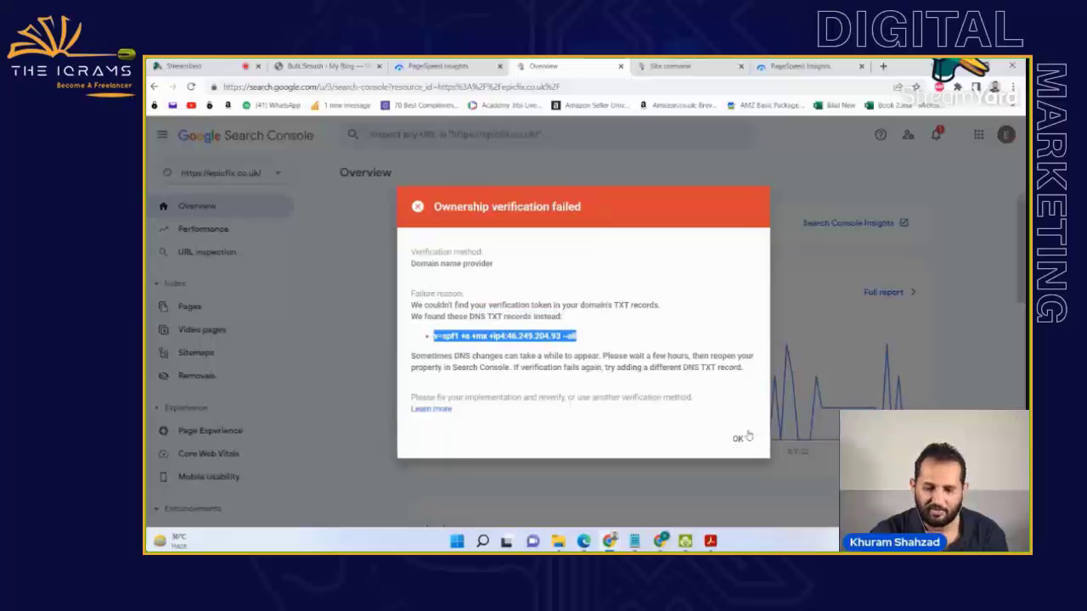
- Dismiss the ownership verification result and download the HTML verification file for cellfonexchange.co.uk
{"action": "left_click", "coordinate": [738, 441]}
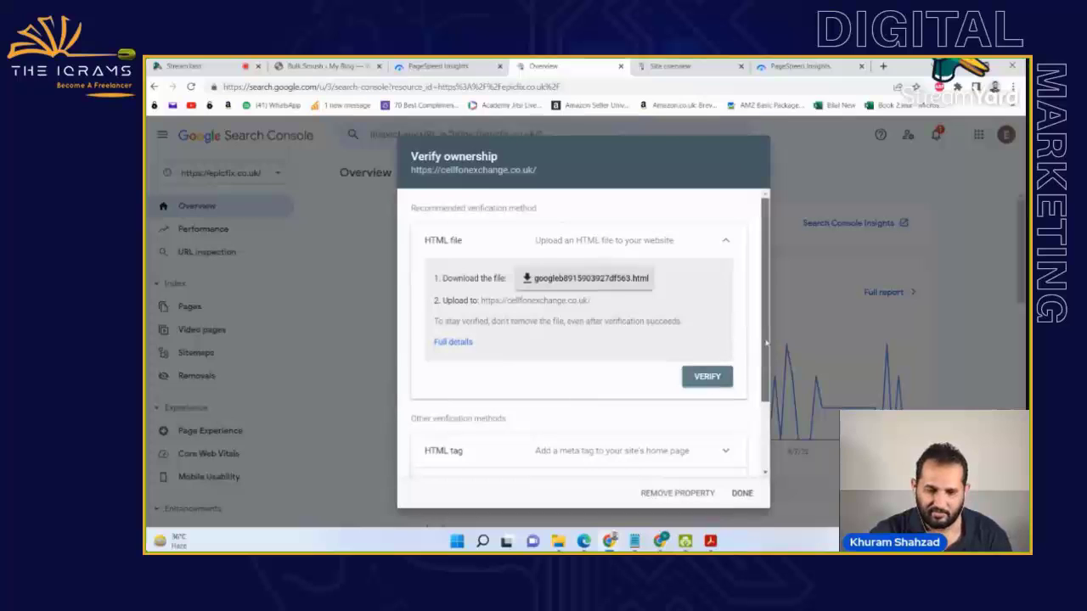
{"action": "left_click", "coordinate": [526, 283]}
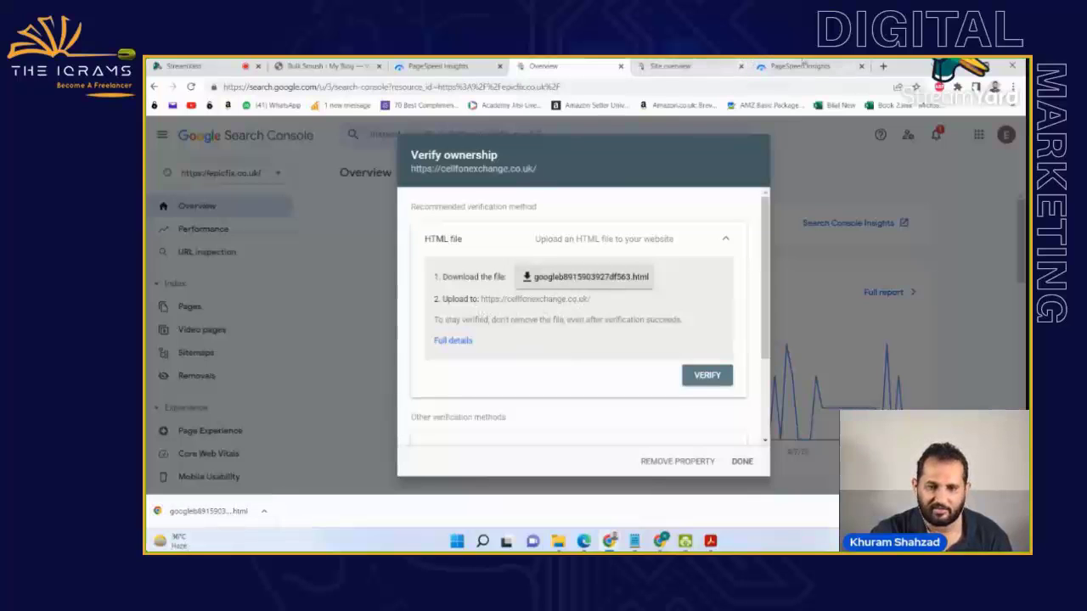
- Open the bookmarked WHM login page in a new tab and close the PageSpeed Insights report for cellfonexchange.co.uk
{"action": "left_click", "coordinate": [883, 65]}
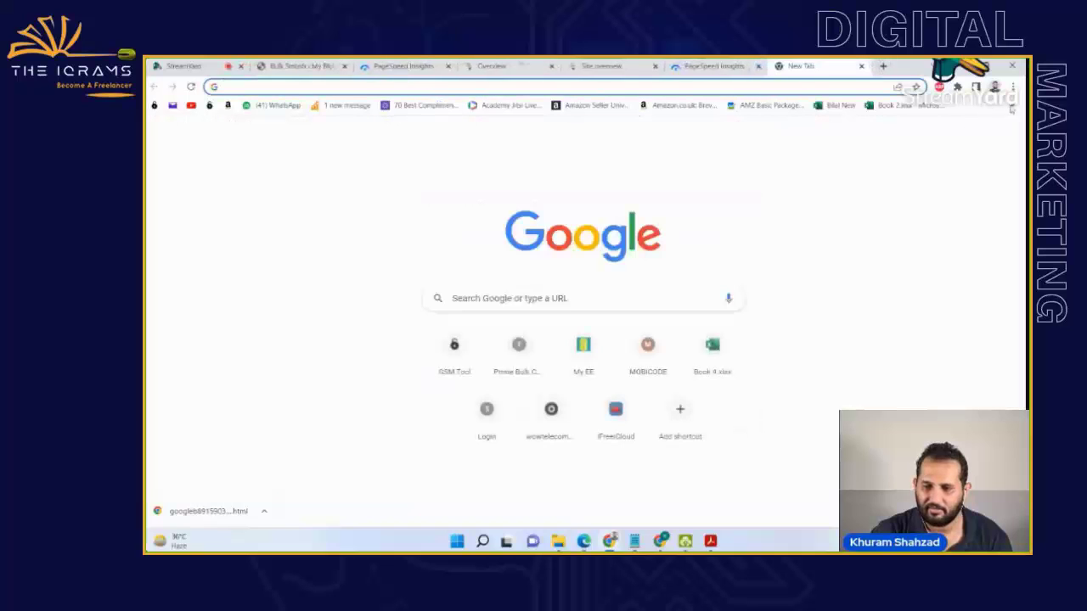
{"action": "left_click", "coordinate": [1011, 105]}
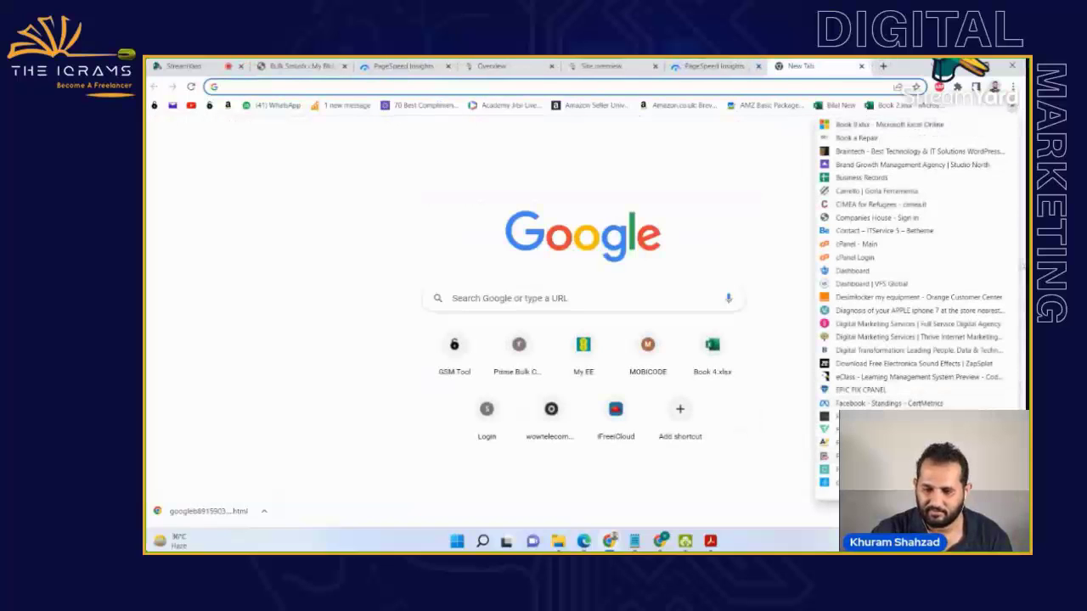
{"action": "scroll", "coordinate": [919, 308], "scroll_direction": "down", "scroll_amount": 6}
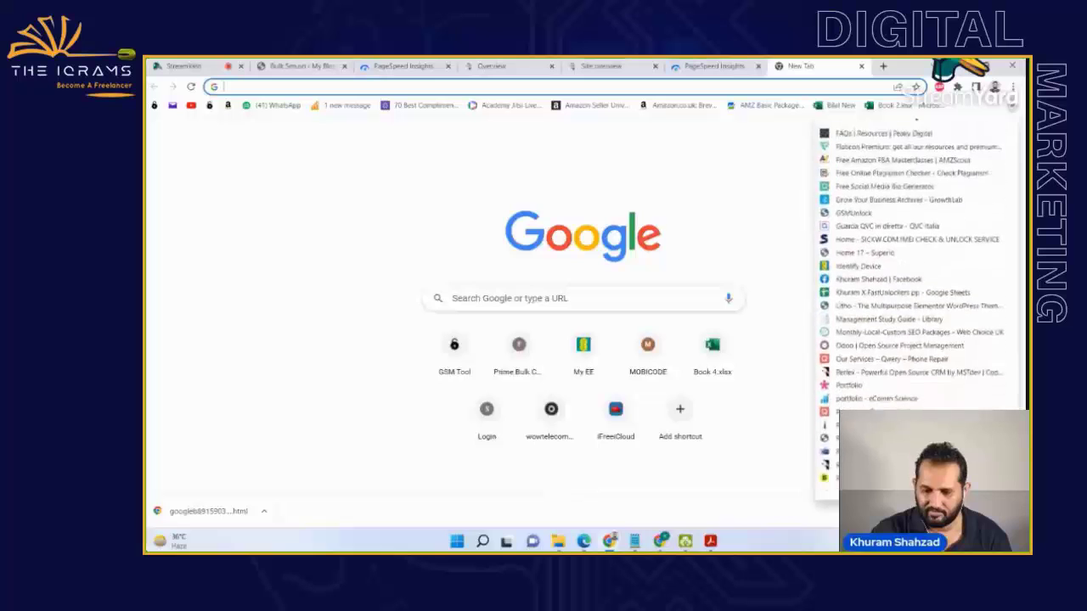
{"action": "scroll", "coordinate": [917, 297], "scroll_direction": "down", "scroll_amount": 6}
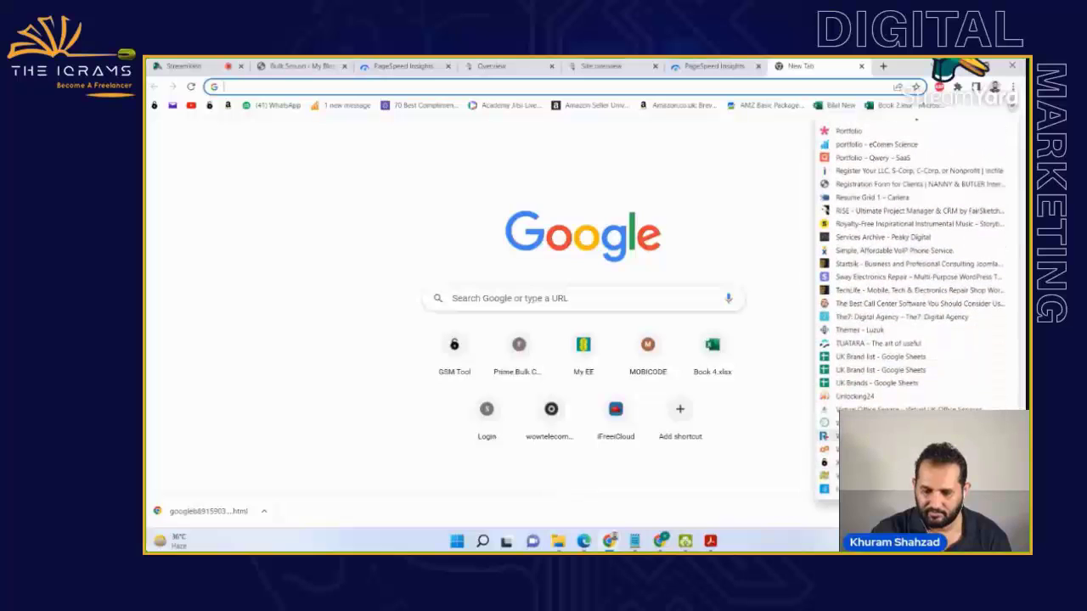
{"action": "left_click", "coordinate": [832, 463]}
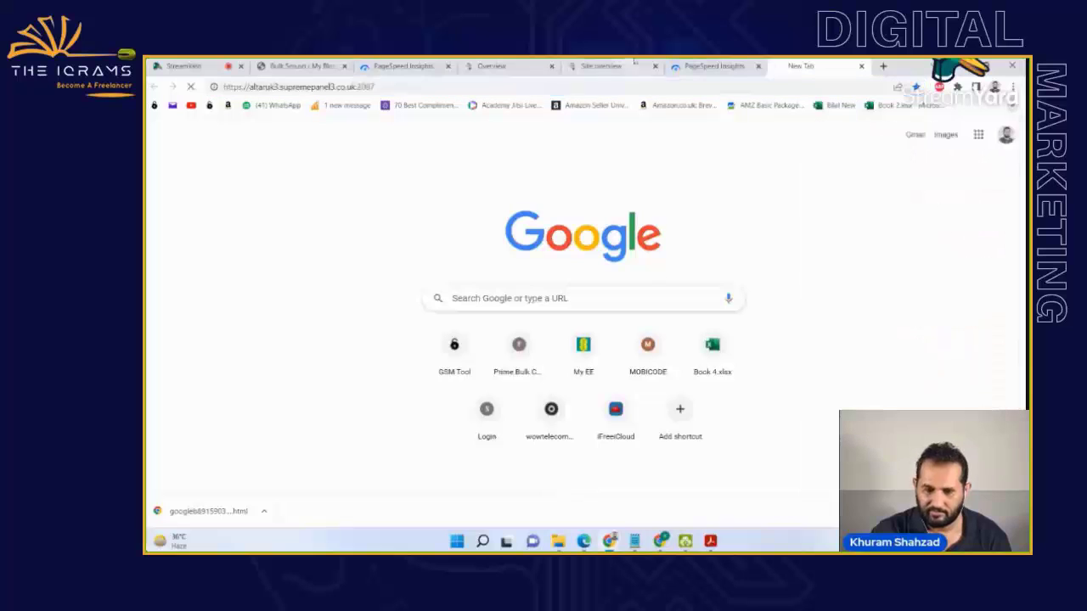
{"action": "left_click", "coordinate": [698, 61]}
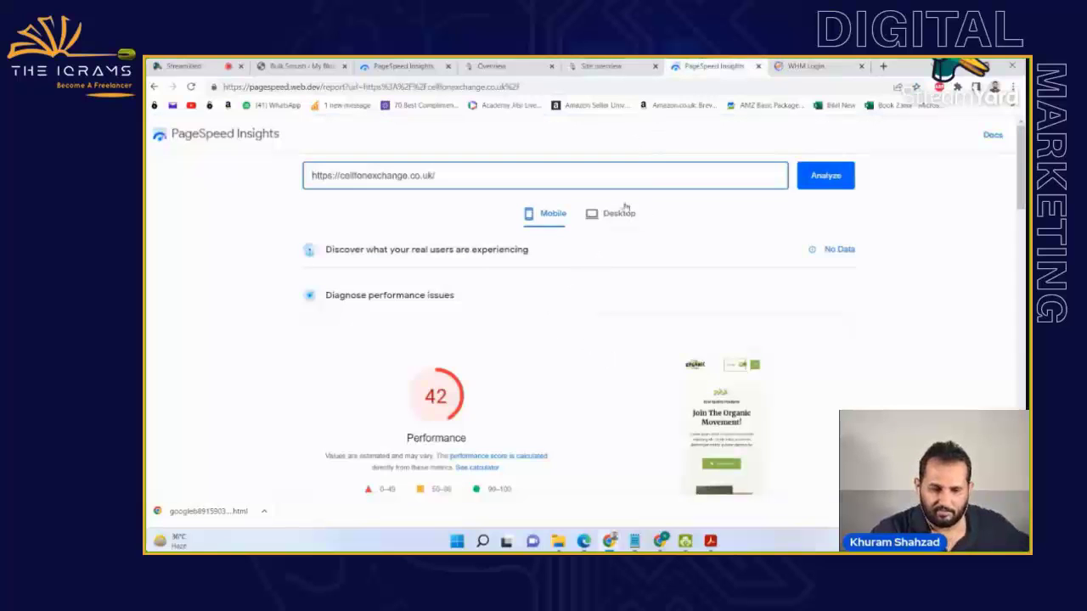
{"action": "left_click", "coordinate": [760, 66]}
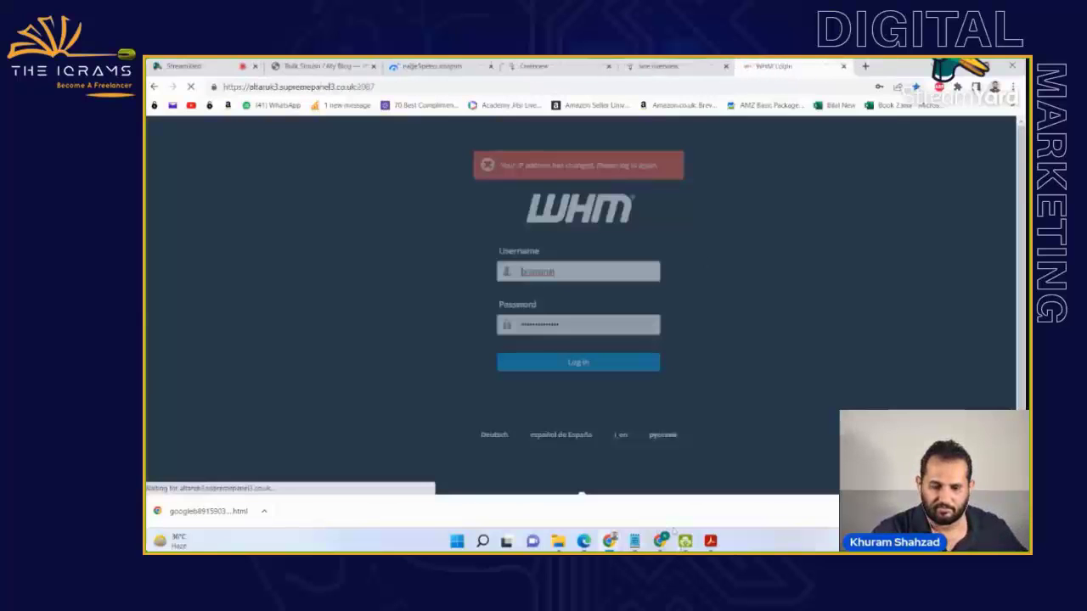
- Open the checklist's link about Google's algorithm favouring mobile-friendly sites and read the article on the mobile-friendly update
{"action": "left_click", "coordinate": [711, 541]}
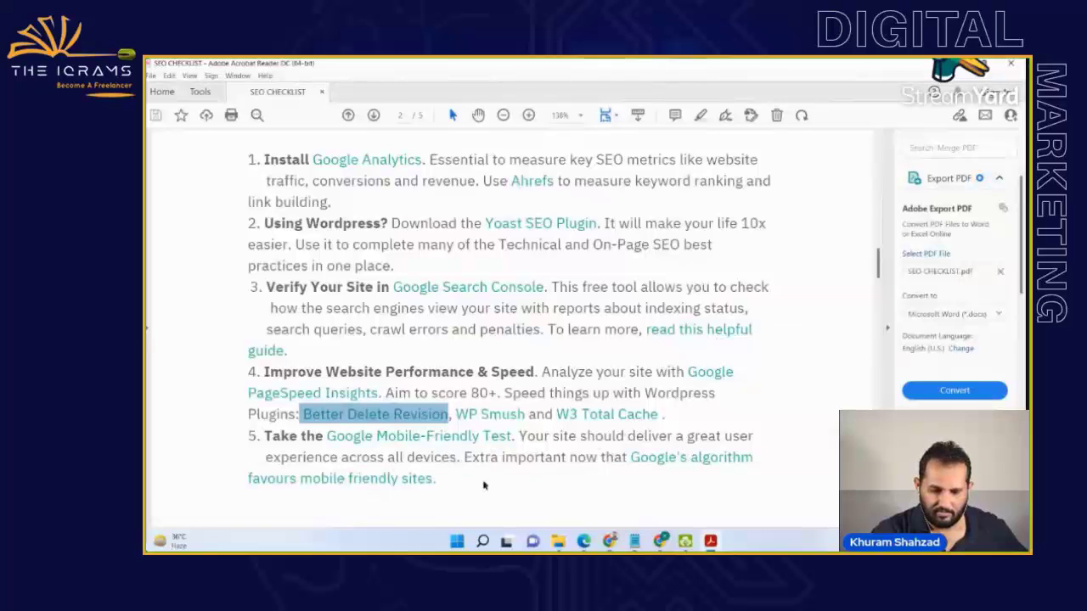
{"action": "left_click", "coordinate": [714, 466]}
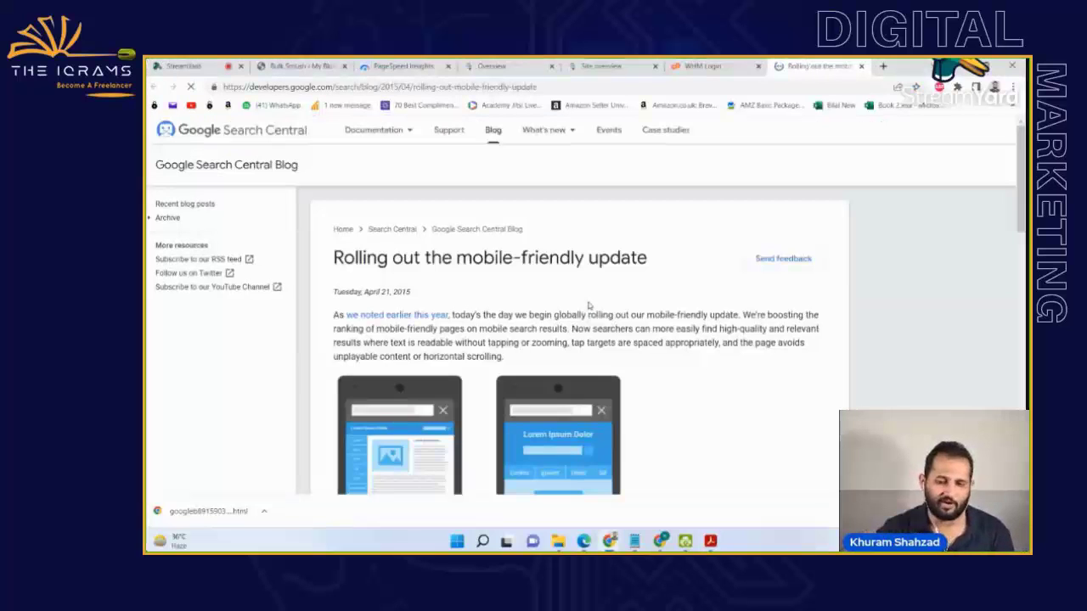
{"action": "scroll", "coordinate": [588, 304], "scroll_direction": "down", "scroll_amount": 4}
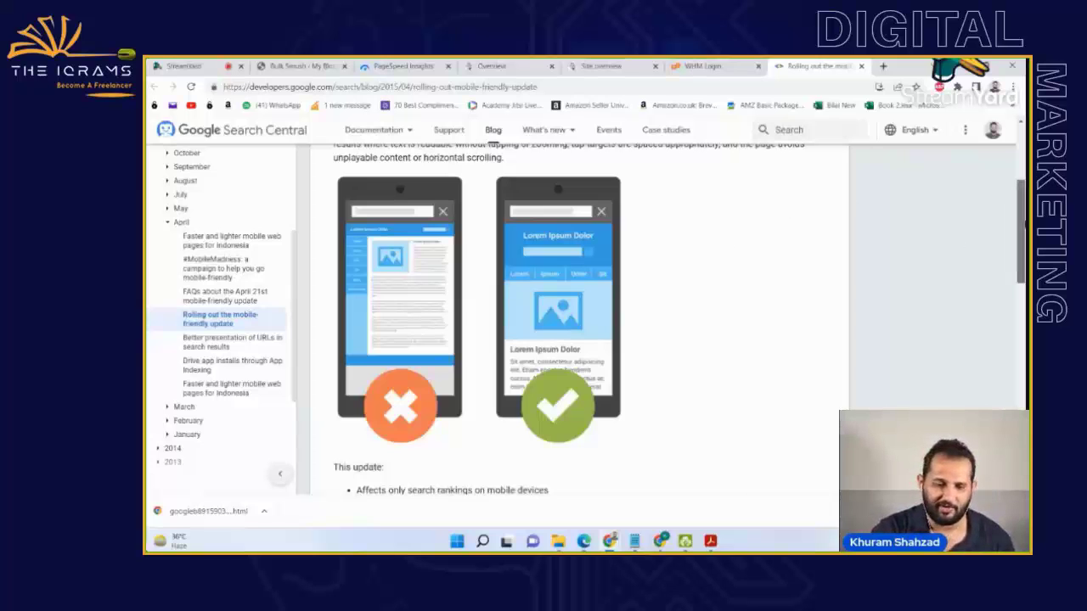
{"action": "scroll", "coordinate": [1021, 232], "scroll_direction": "down", "scroll_amount": 1}
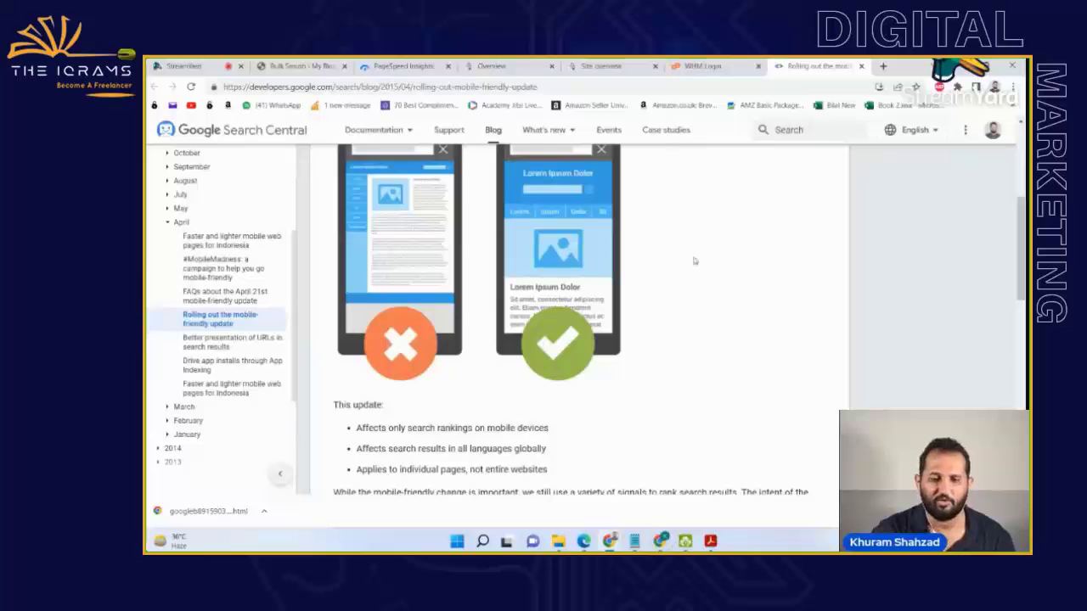
{"action": "scroll", "coordinate": [1022, 280], "scroll_direction": "down", "scroll_amount": 2}
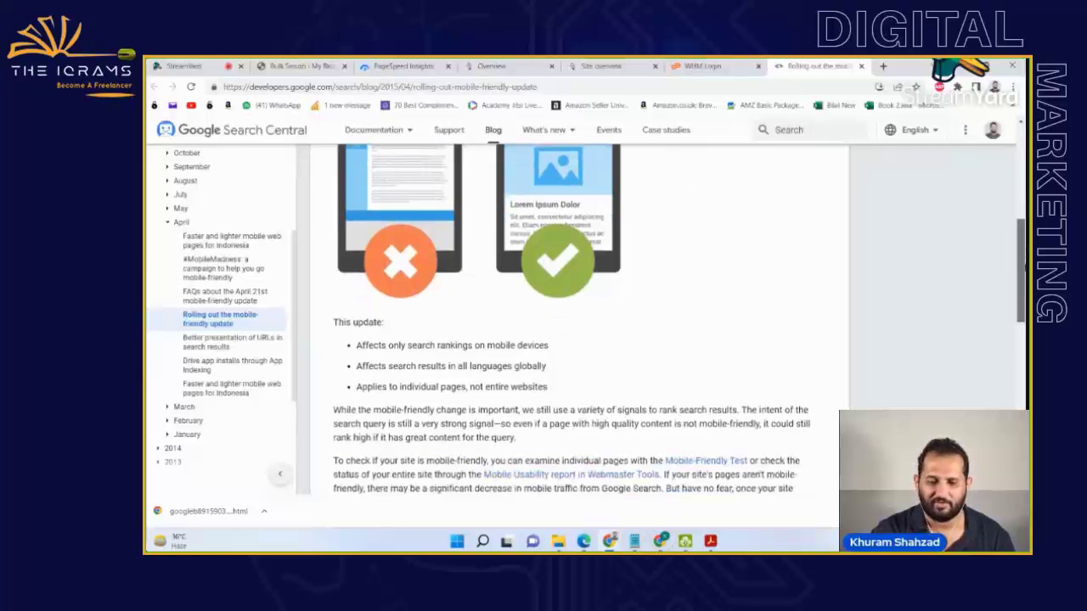
{"action": "scroll", "coordinate": [1021, 280], "scroll_direction": "down", "scroll_amount": 1}
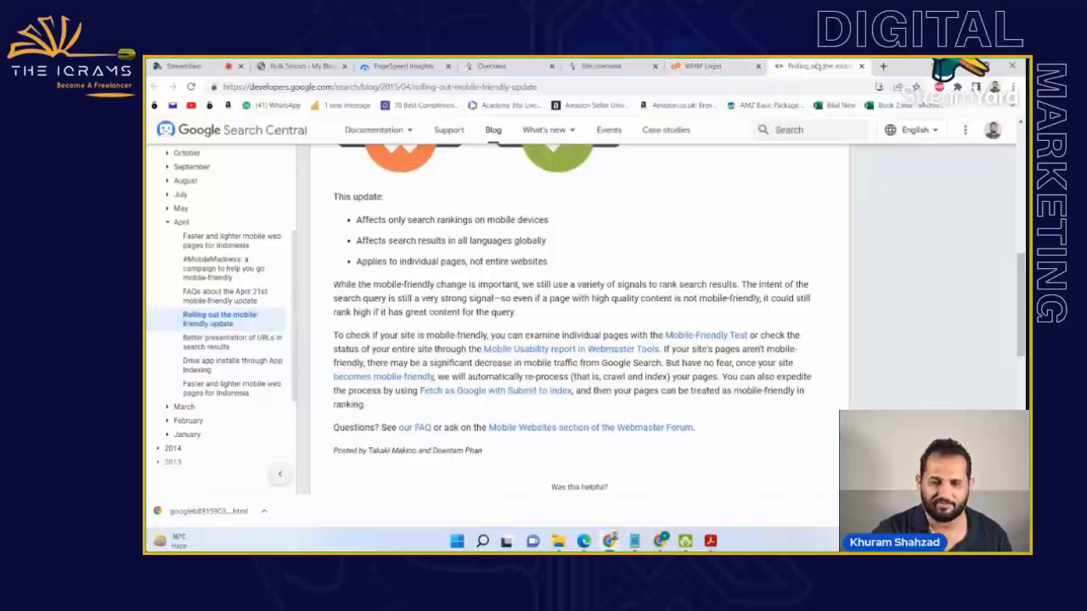
{"action": "scroll", "coordinate": [1021, 339], "scroll_direction": "down", "scroll_amount": 1}
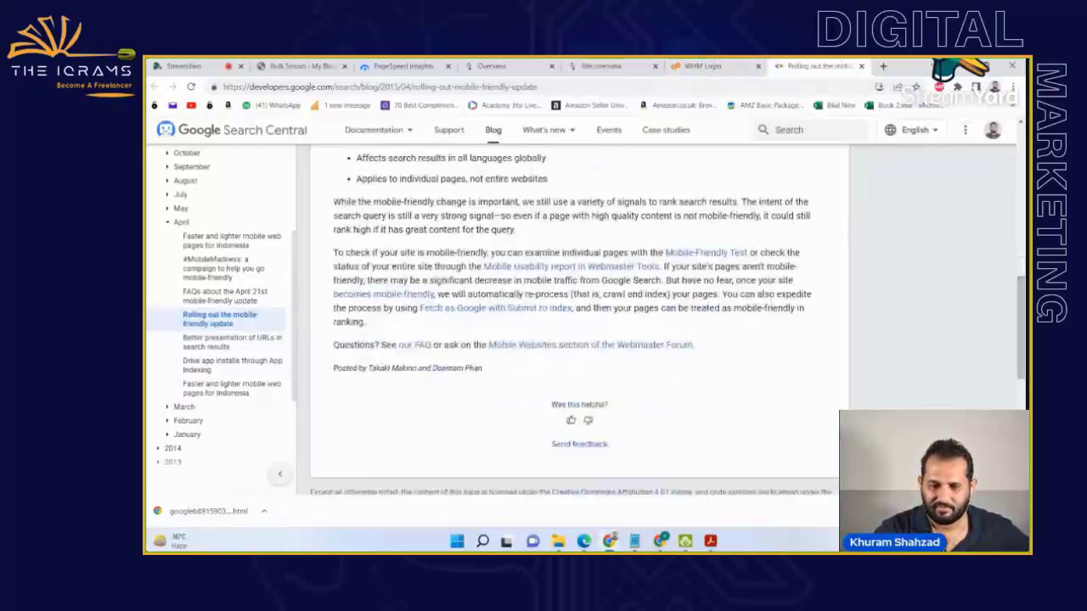
- Log in to WHM with the prefilled credentials and open the list of hosting accounts
{"action": "left_click", "coordinate": [705, 66]}
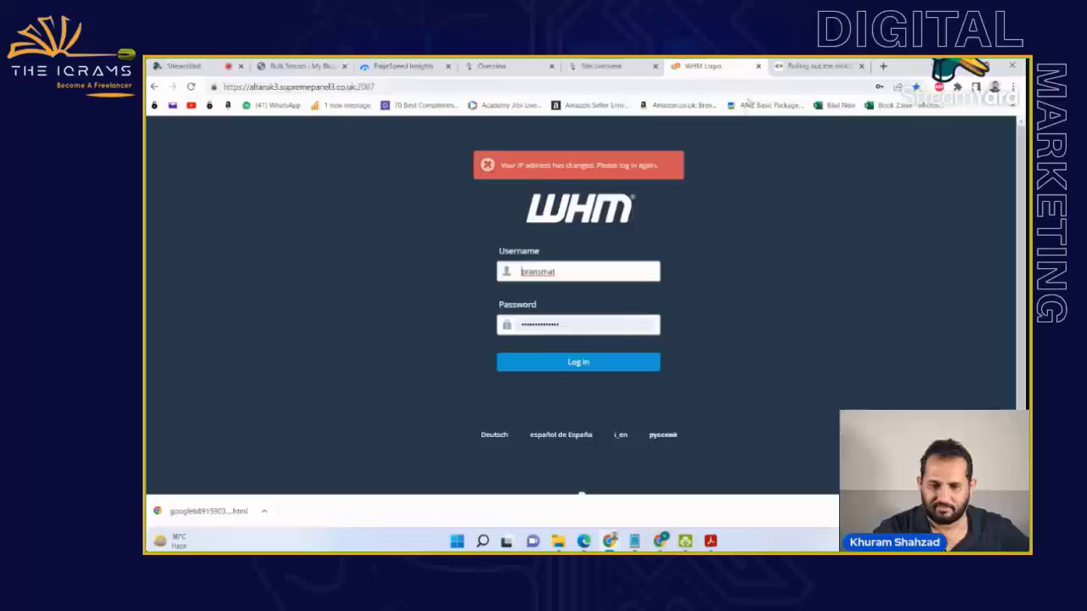
{"action": "left_click", "coordinate": [587, 362]}
{"action": "key", "text": "ctrl+Tab"}
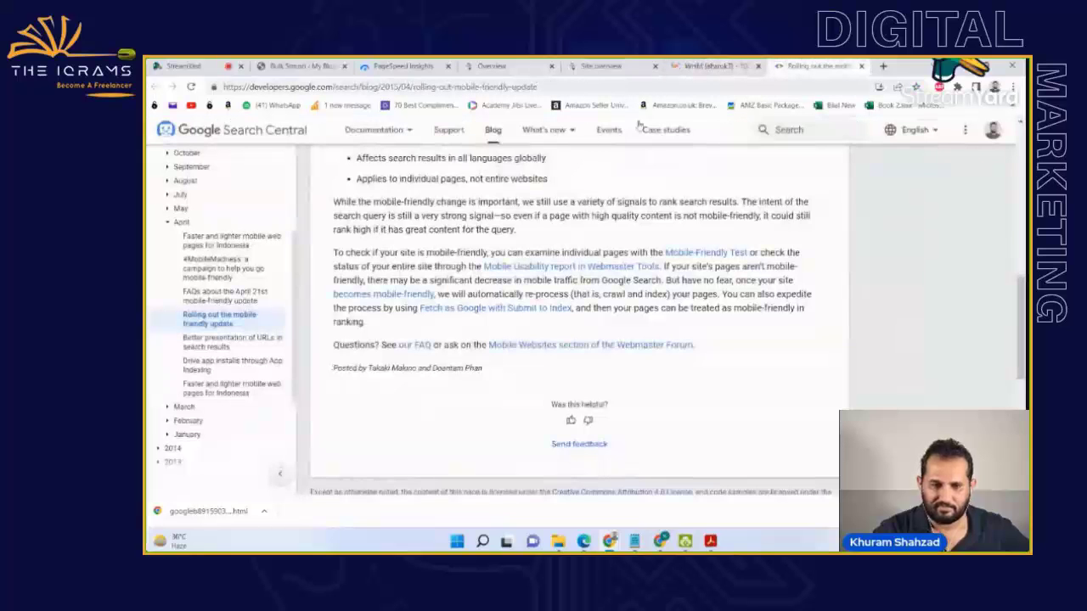
{"action": "left_click", "coordinate": [604, 65]}
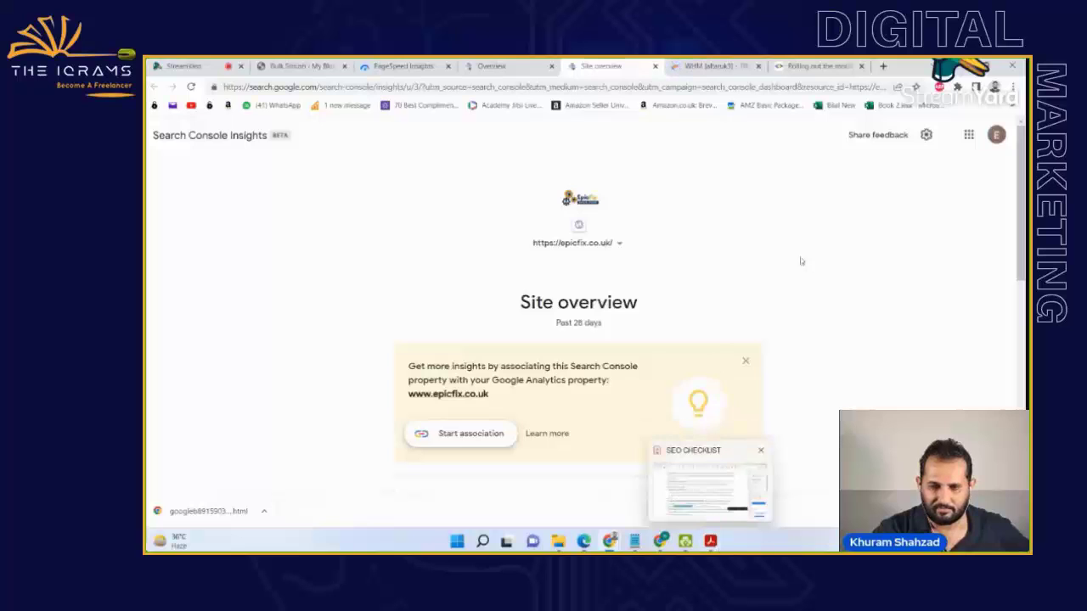
{"action": "left_click", "coordinate": [703, 70]}
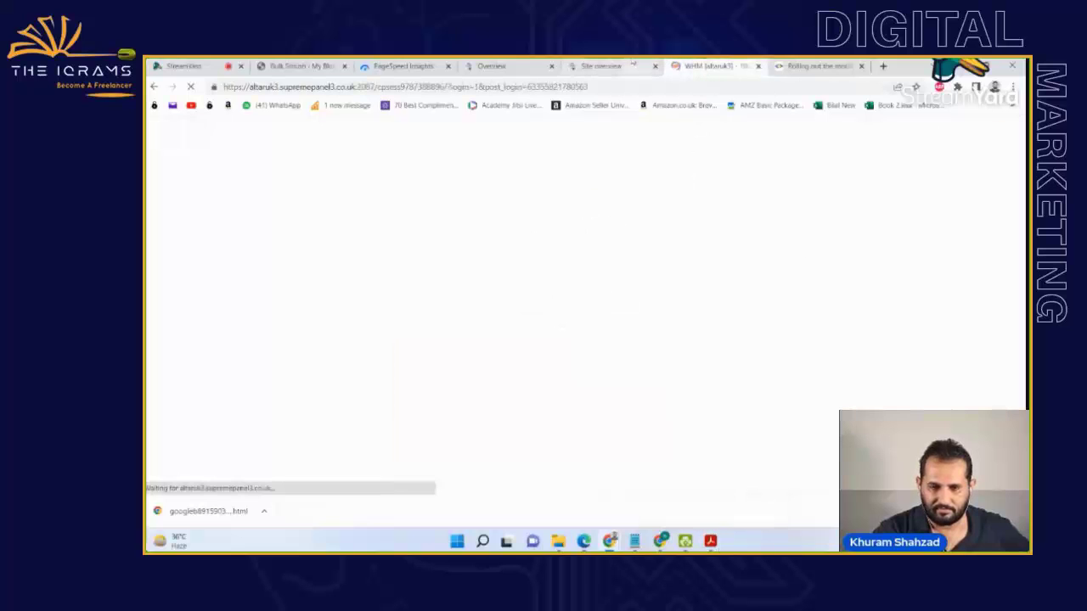
{"action": "left_click", "coordinate": [375, 289]}
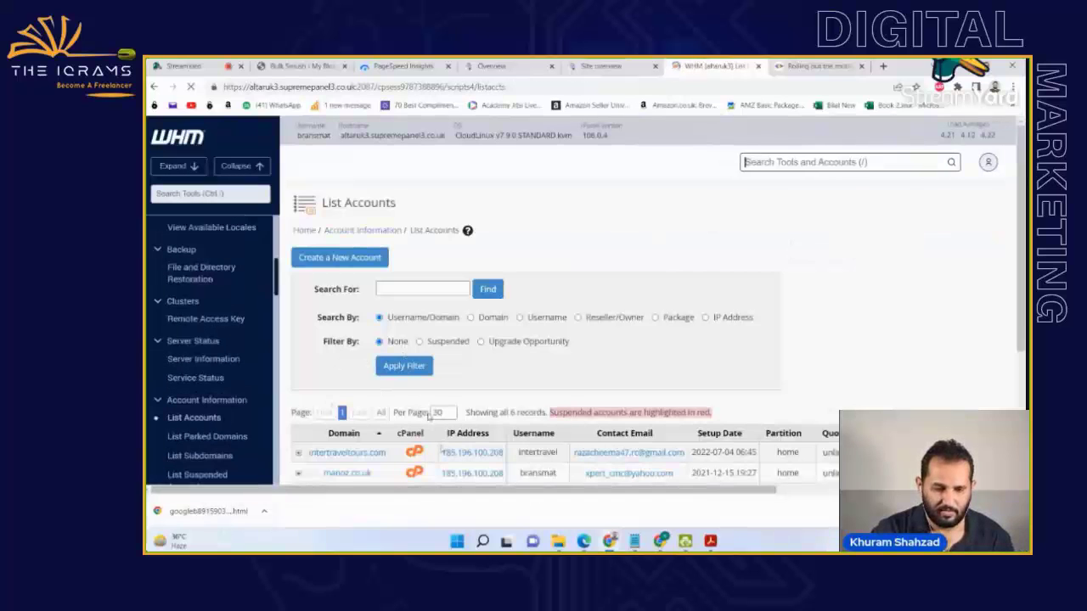
- Open the cPanel of the wabbay.com account and launch its File Manager
{"action": "scroll", "coordinate": [463, 338], "scroll_direction": "down", "scroll_amount": 3}
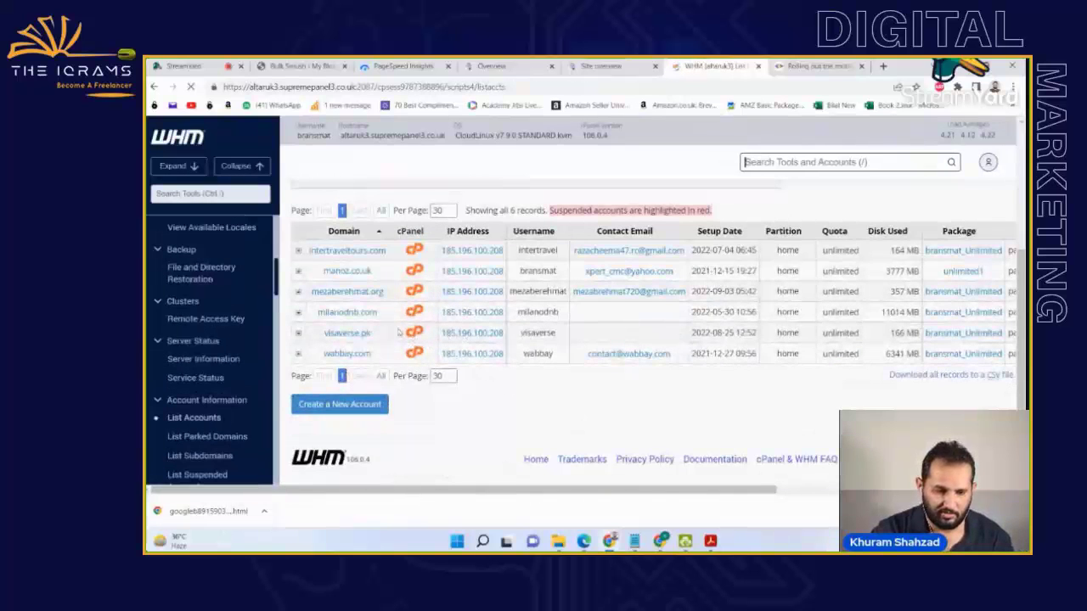
{"action": "scroll", "coordinate": [427, 393], "scroll_direction": "down", "scroll_amount": 3}
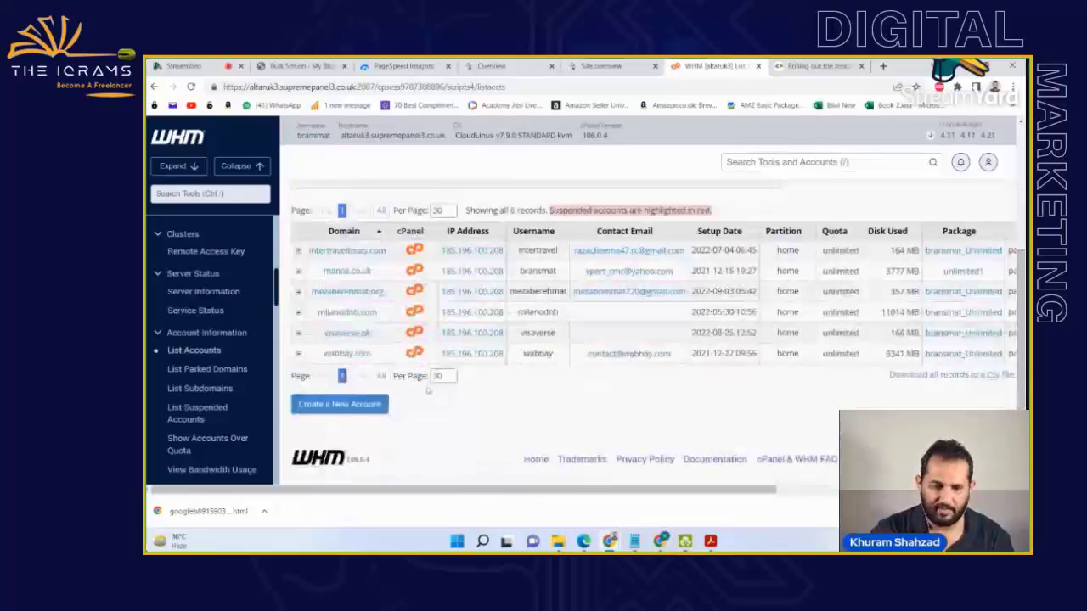
{"action": "left_click", "coordinate": [414, 353]}
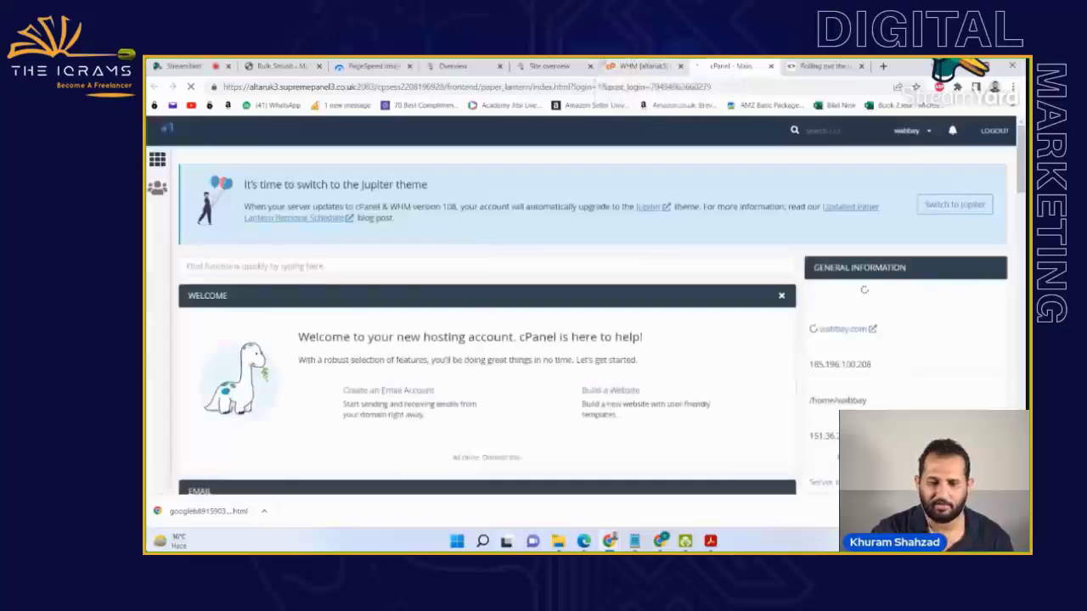
{"action": "scroll", "coordinate": [486, 323], "scroll_direction": "down", "scroll_amount": 5}
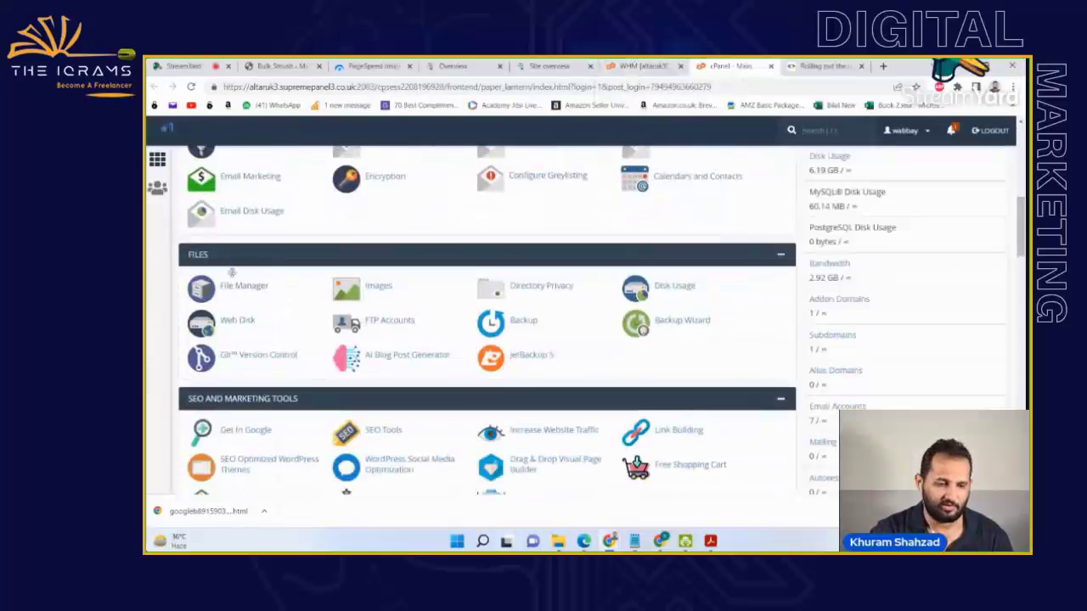
{"action": "left_click", "coordinate": [243, 288]}
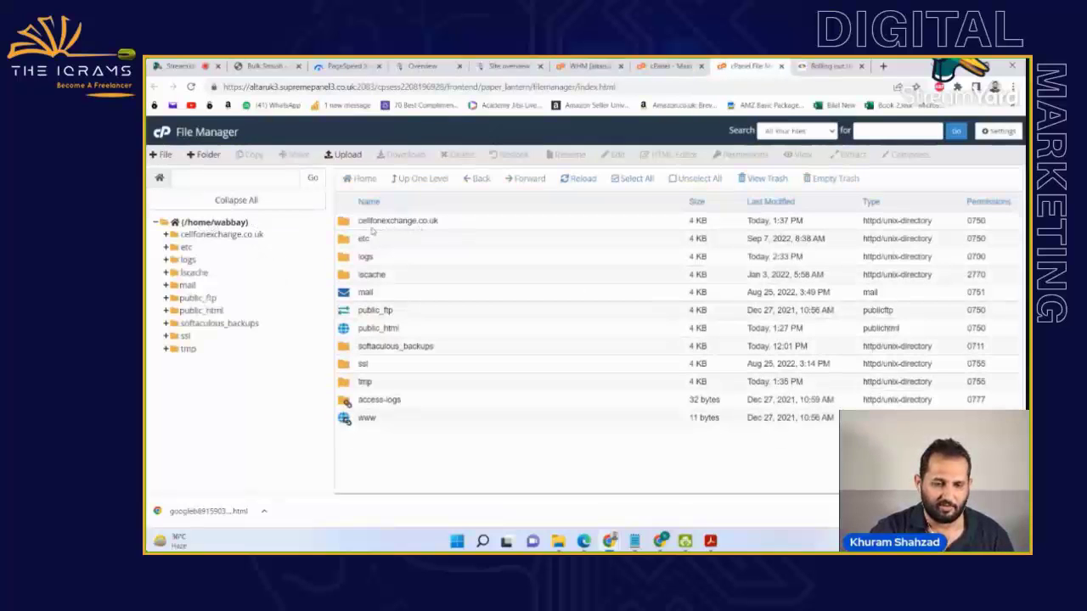
- Open the cellfonexchange.co.uk folder in File Manager and expand its subfolders in the directory tree
{"action": "left_click", "coordinate": [370, 224]}
{"action": "double_click", "coordinate": [359, 223]}
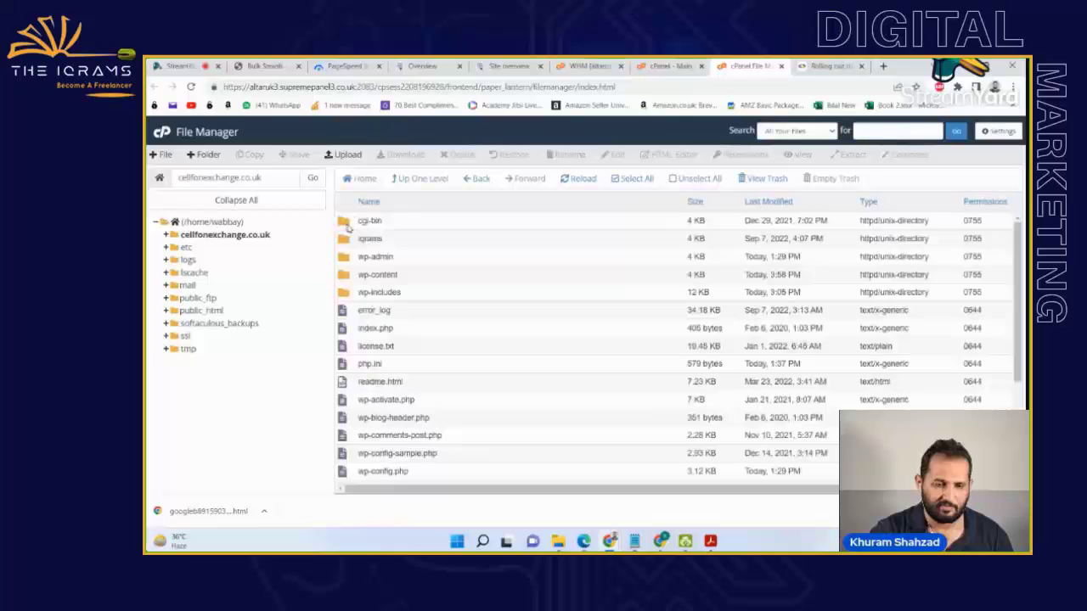
{"action": "left_click", "coordinate": [174, 237]}
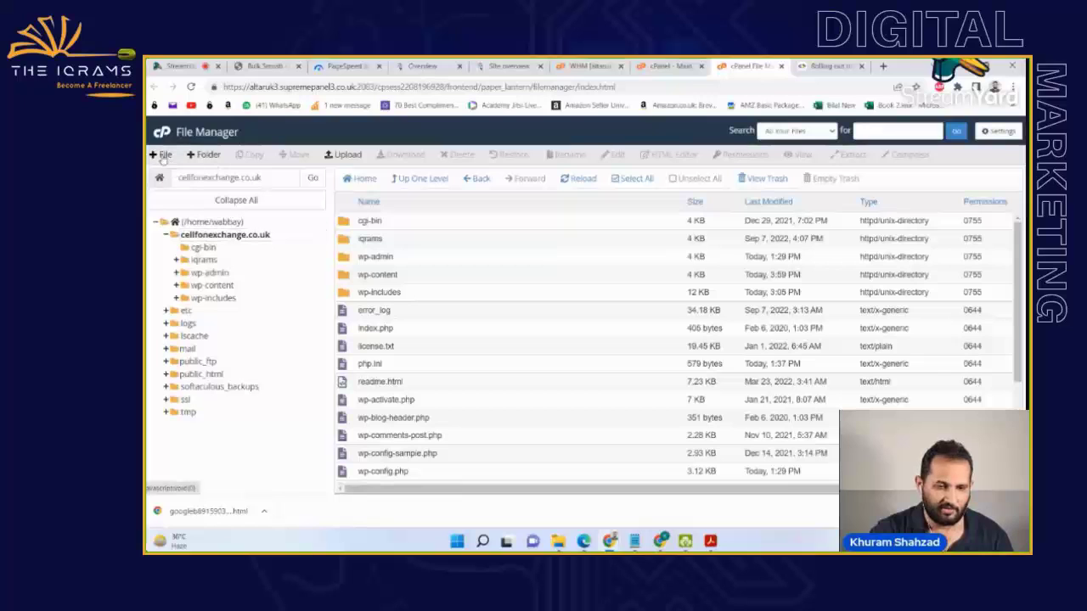
- Upload the HTML verification file from Downloads to the cellfonexchange.co.uk folder and return to the folder listing
{"action": "left_click", "coordinate": [348, 160]}
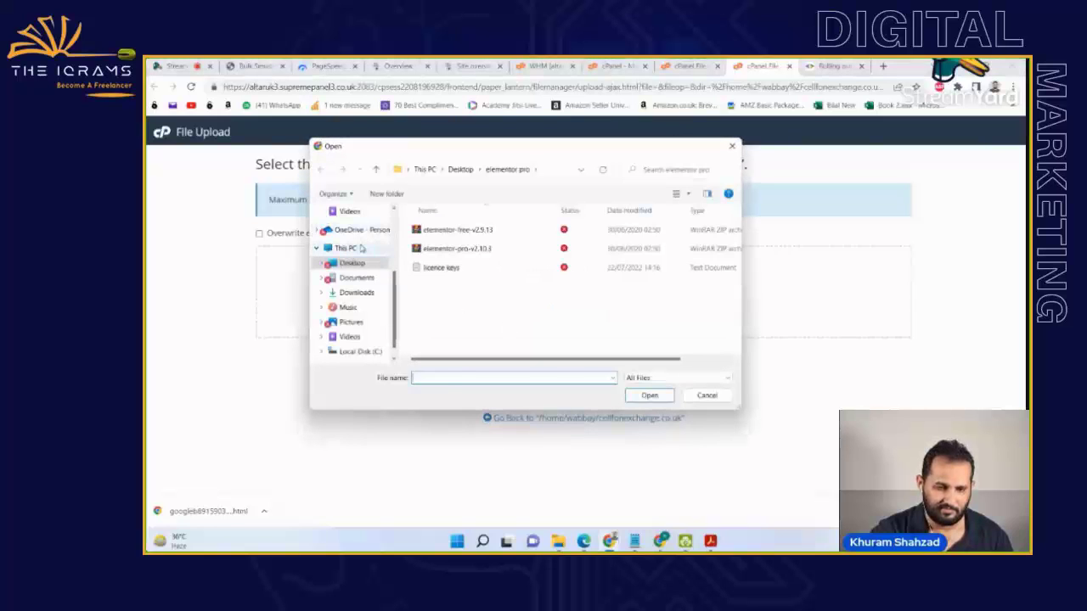
{"action": "left_click", "coordinate": [357, 277]}
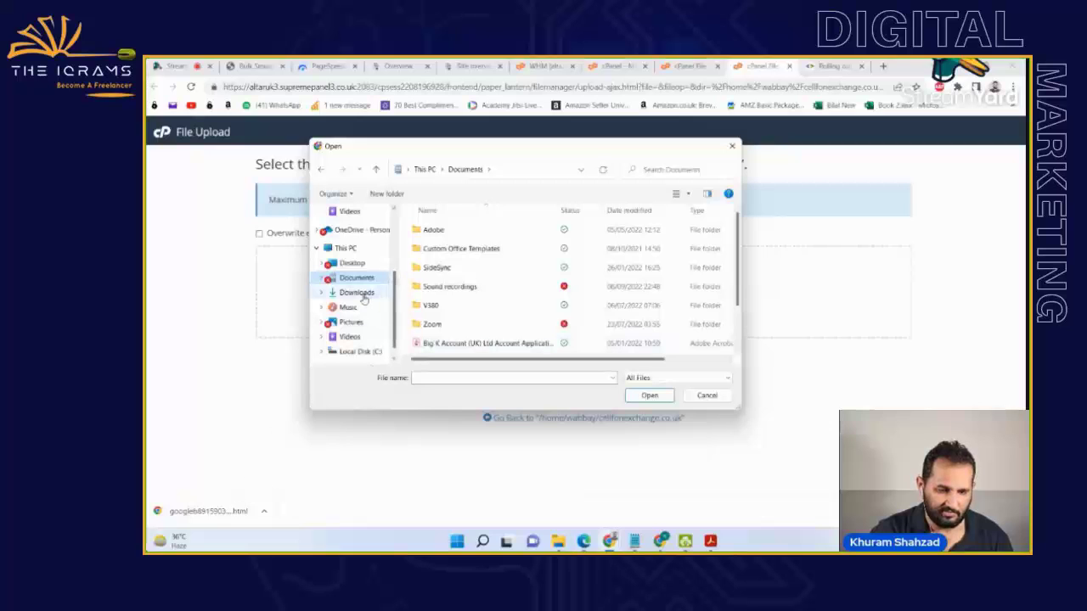
{"action": "left_click", "coordinate": [357, 293]}
{"action": "left_click", "coordinate": [440, 259]}
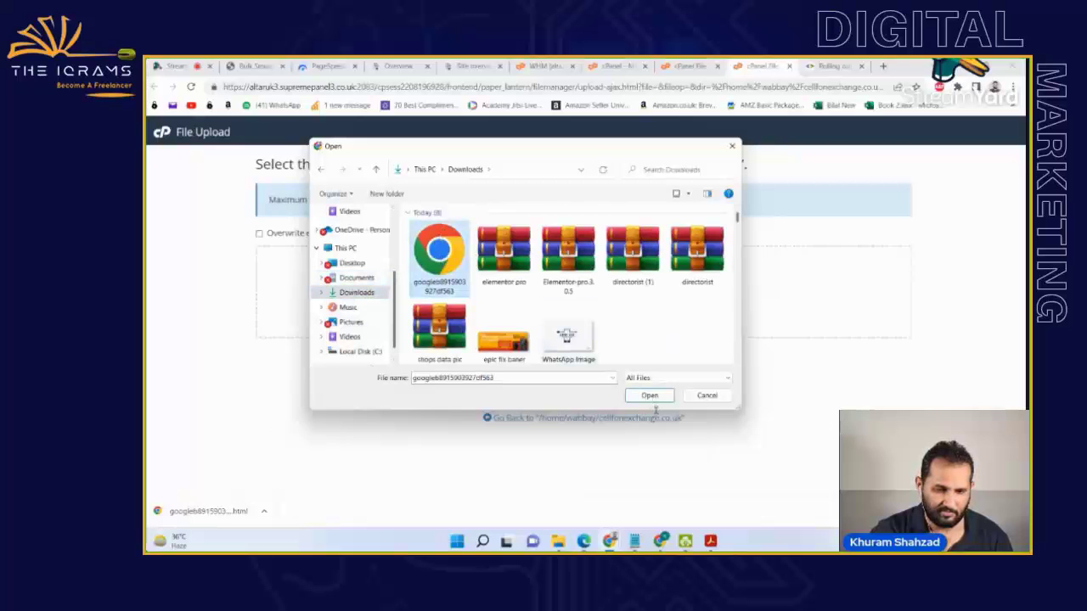
{"action": "left_click", "coordinate": [650, 396]}
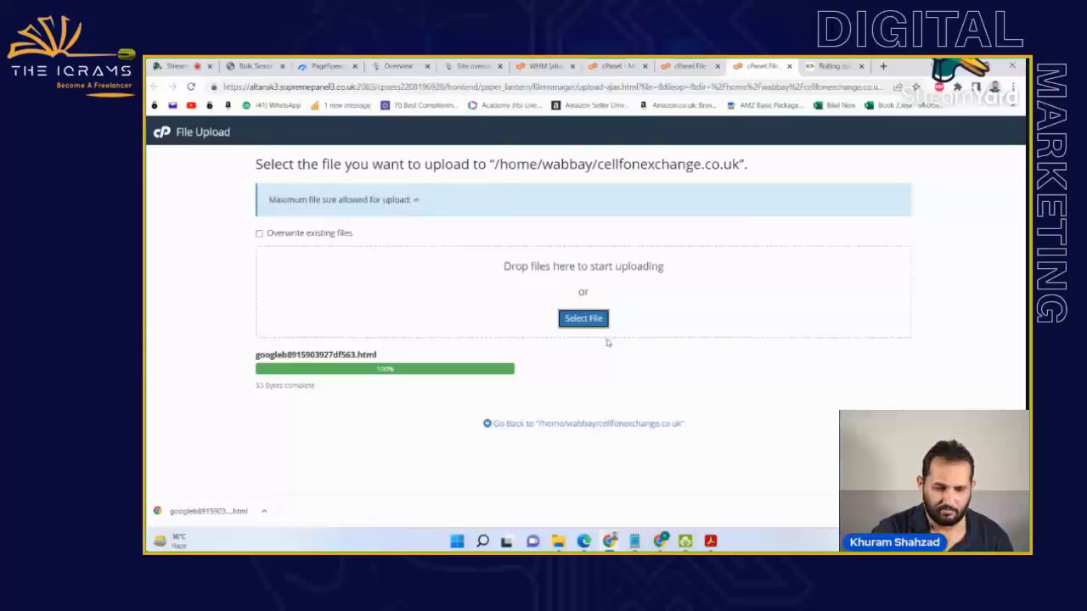
{"action": "left_click", "coordinate": [587, 424]}
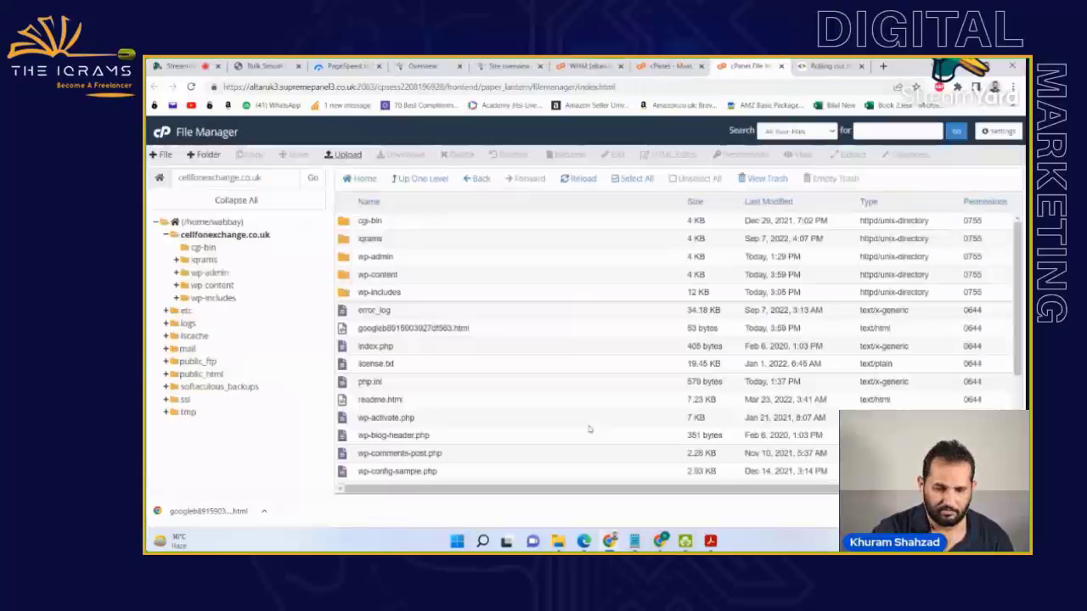
- Verify ownership of cellfonexchange.co.uk in Search Console with the HTML file method and go to the property
{"action": "key", "text": "ctrl+Tab"}
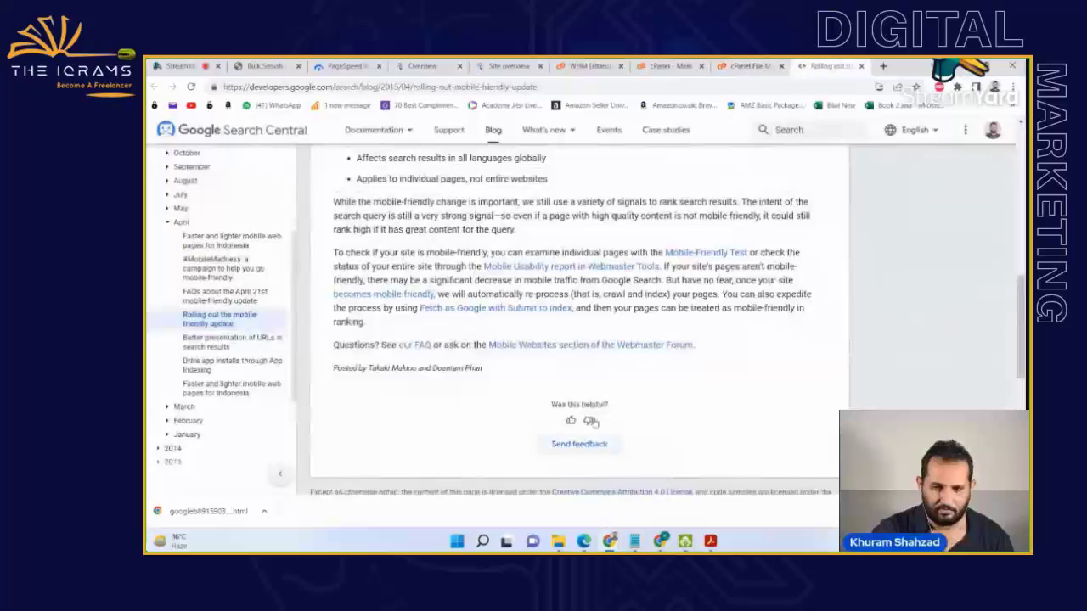
{"action": "left_click", "coordinate": [588, 65]}
{"action": "left_click", "coordinate": [508, 66]}
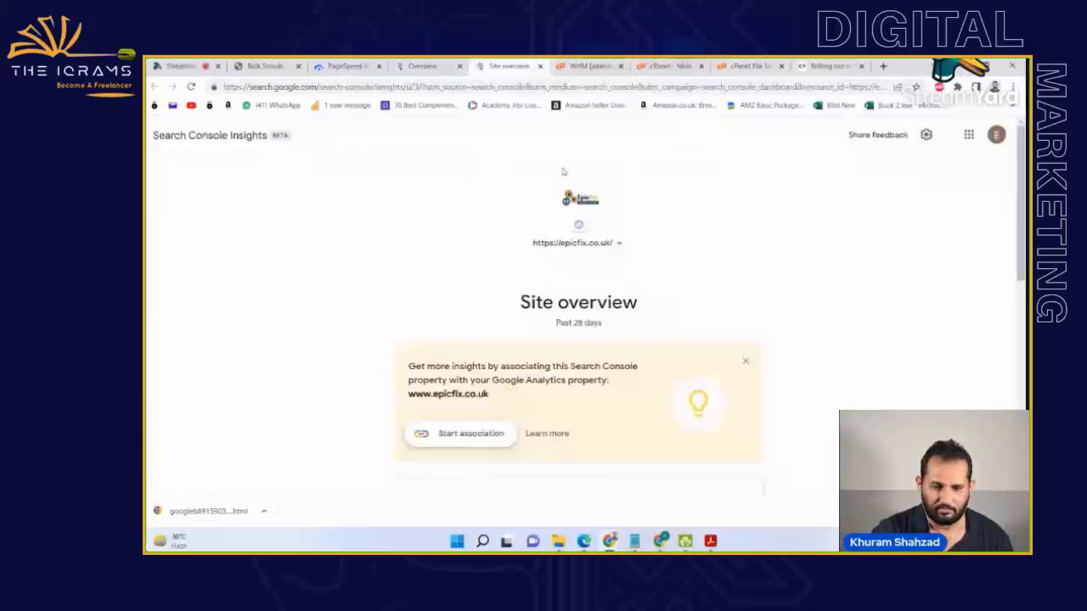
{"action": "left_click", "coordinate": [434, 65]}
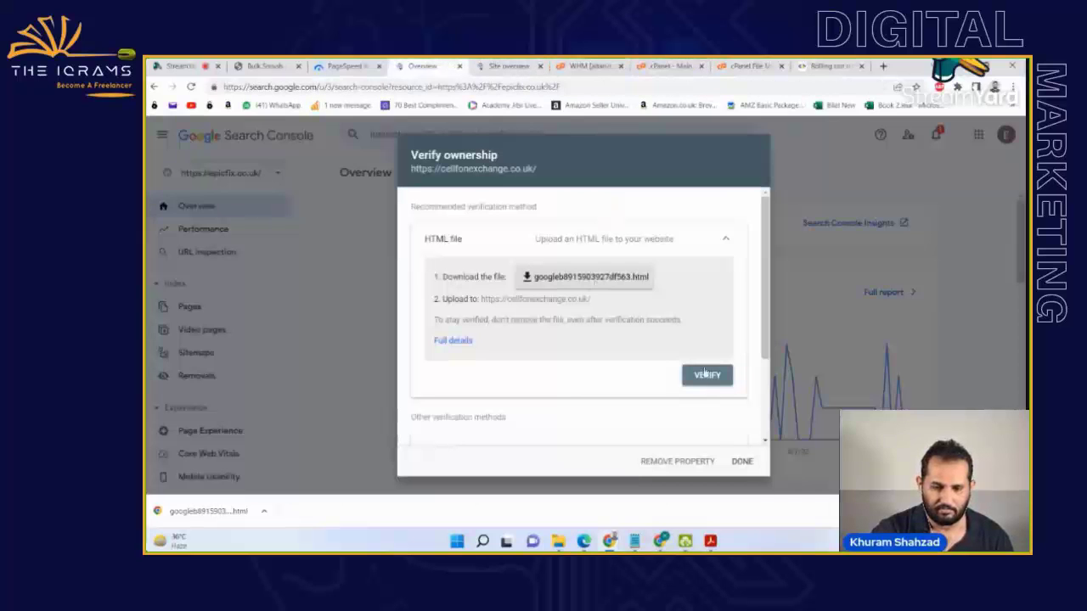
{"action": "left_click", "coordinate": [705, 374]}
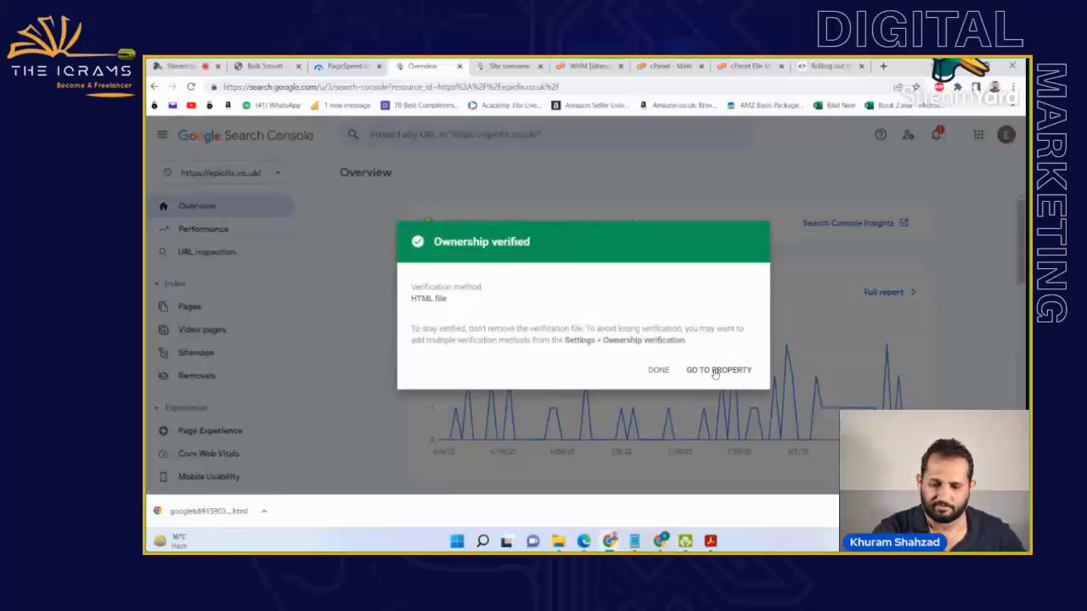
{"action": "left_click", "coordinate": [715, 371]}
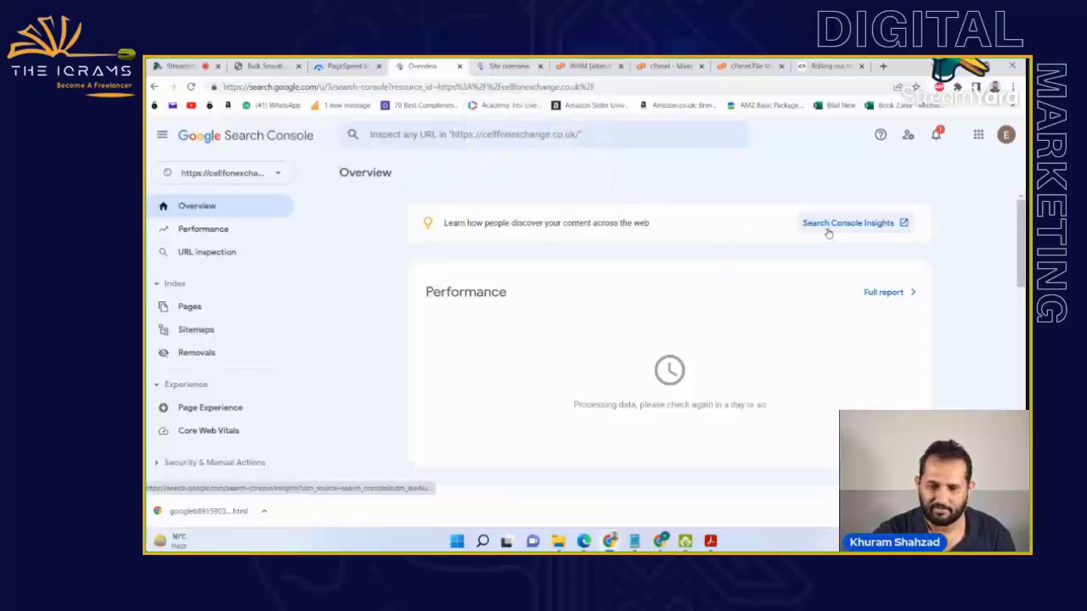
{"action": "left_click", "coordinate": [506, 66]}
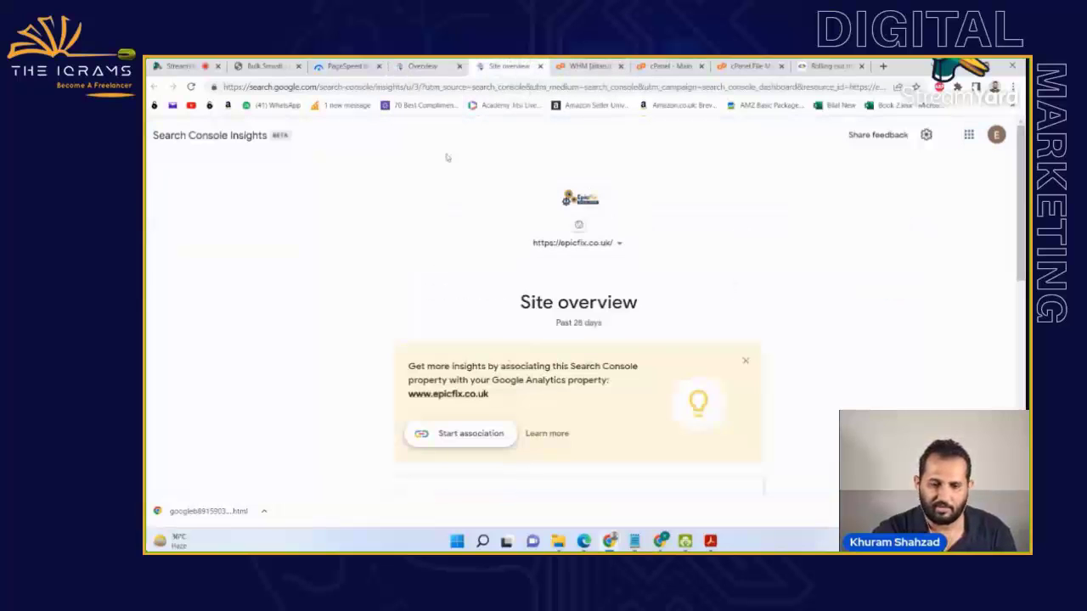
{"action": "left_click", "coordinate": [588, 65]}
{"action": "left_click", "coordinate": [830, 66]}
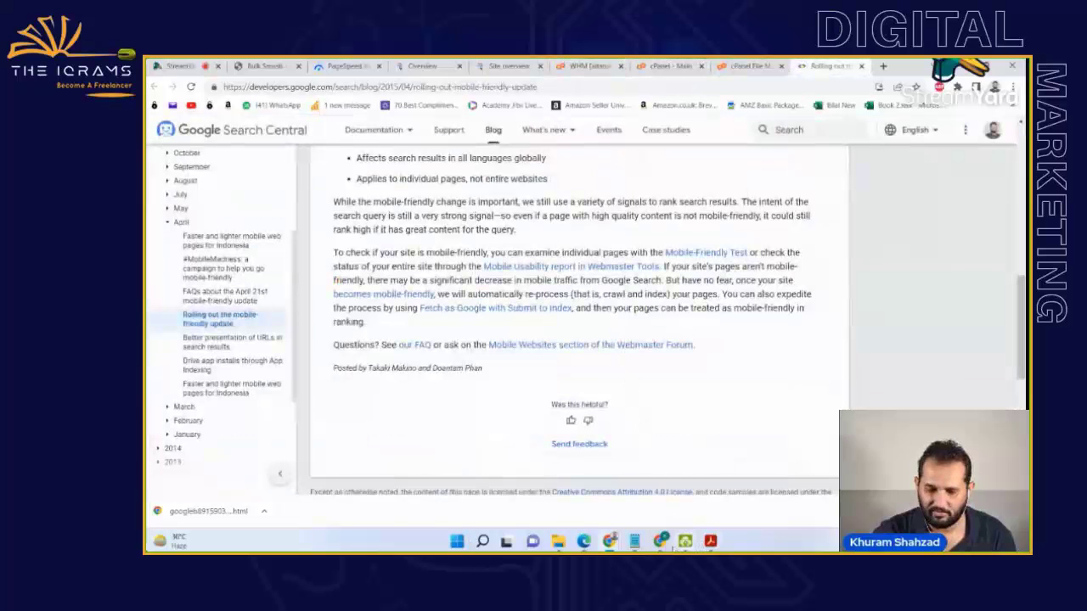
{"action": "left_click", "coordinate": [662, 542]}
{"action": "left_click", "coordinate": [711, 542]}
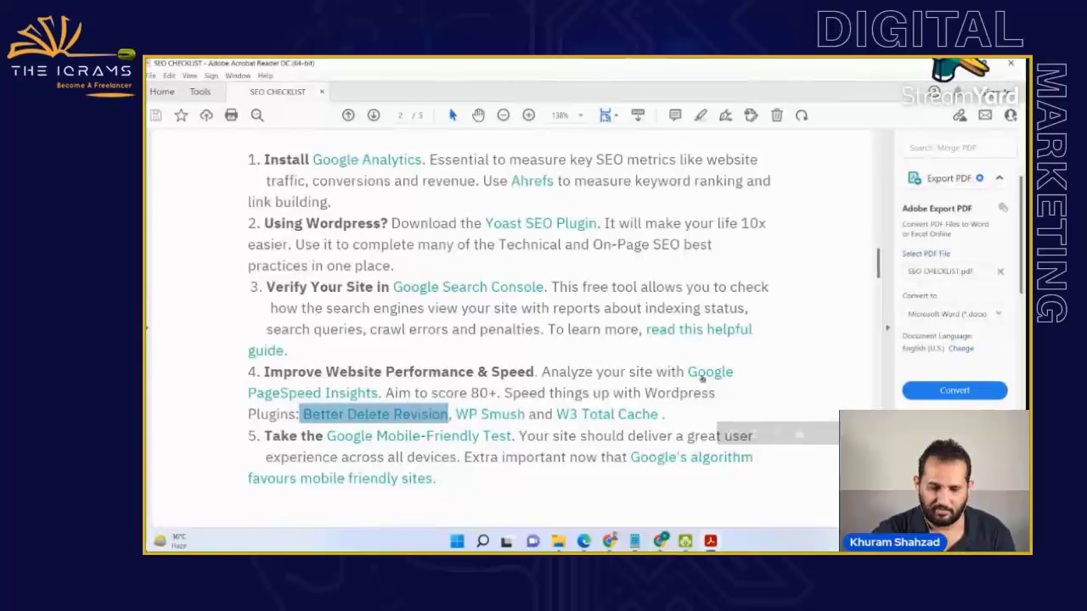
{"action": "left_click", "coordinate": [702, 379]}
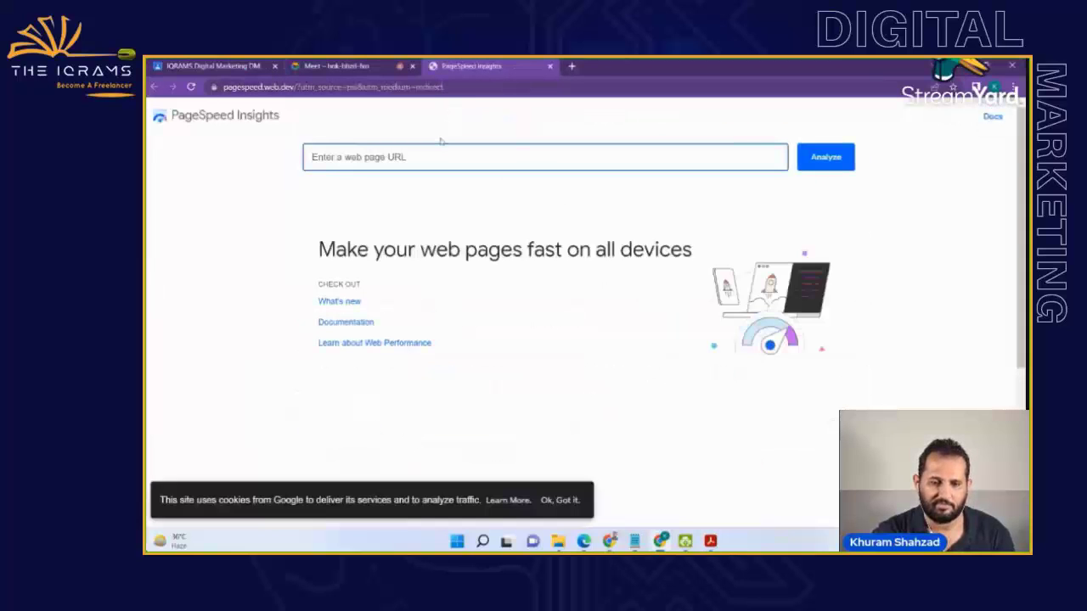
{"action": "type", "text": "https://cellforexchange.co.uk/"}
{"action": "left_click", "coordinate": [846, 156]}
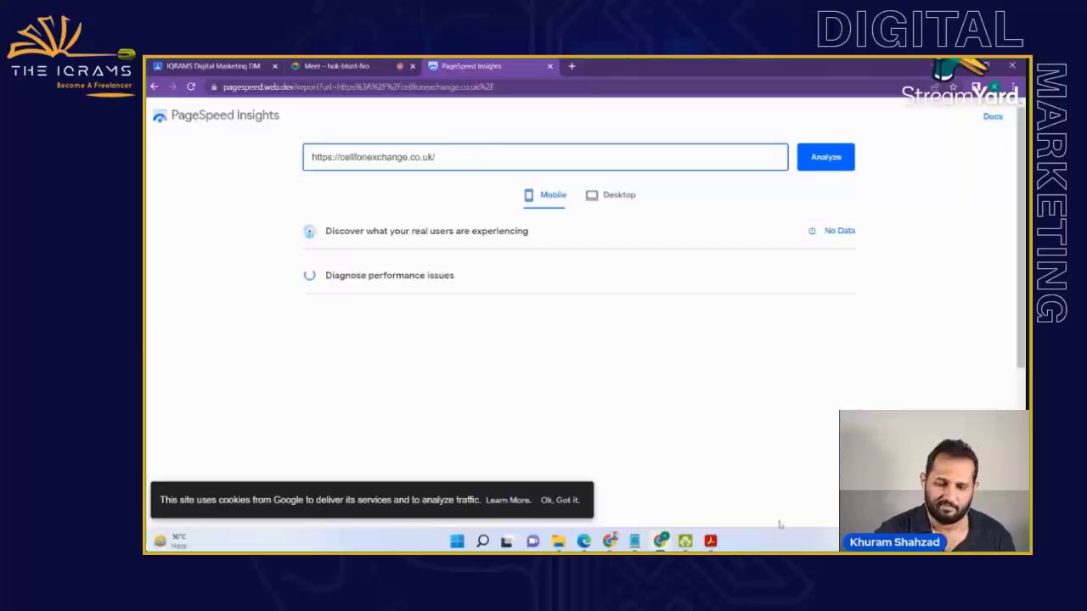
- Review the PageSpeed performance score and metrics of the site for mobile and for desktop
{"action": "mouse_move", "coordinate": [712, 545]}
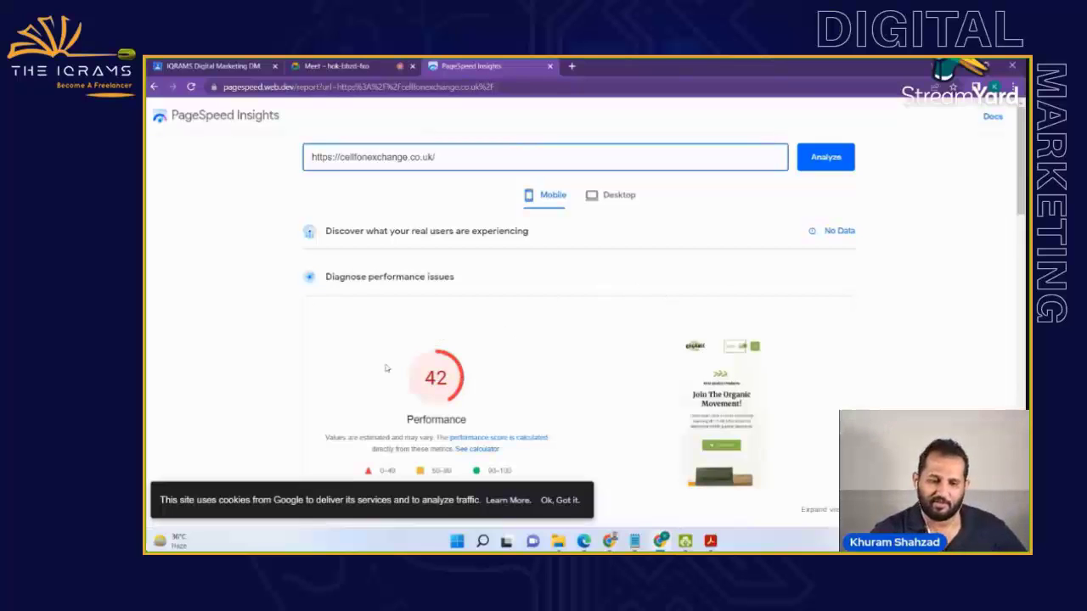
{"action": "scroll", "coordinate": [504, 322], "scroll_direction": "down", "scroll_amount": 1}
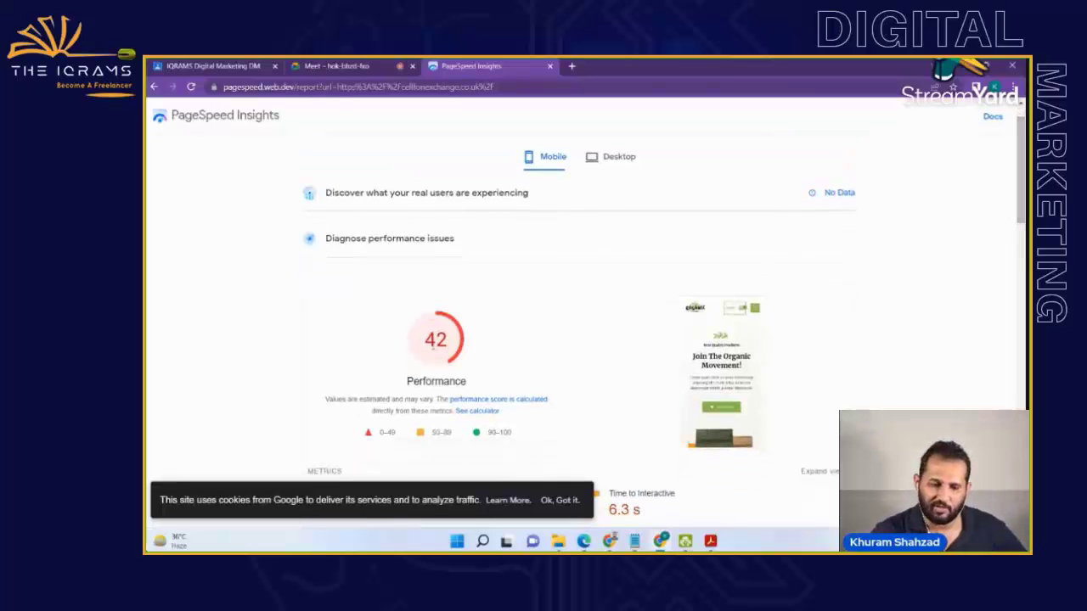
{"action": "left_click", "coordinate": [600, 157]}
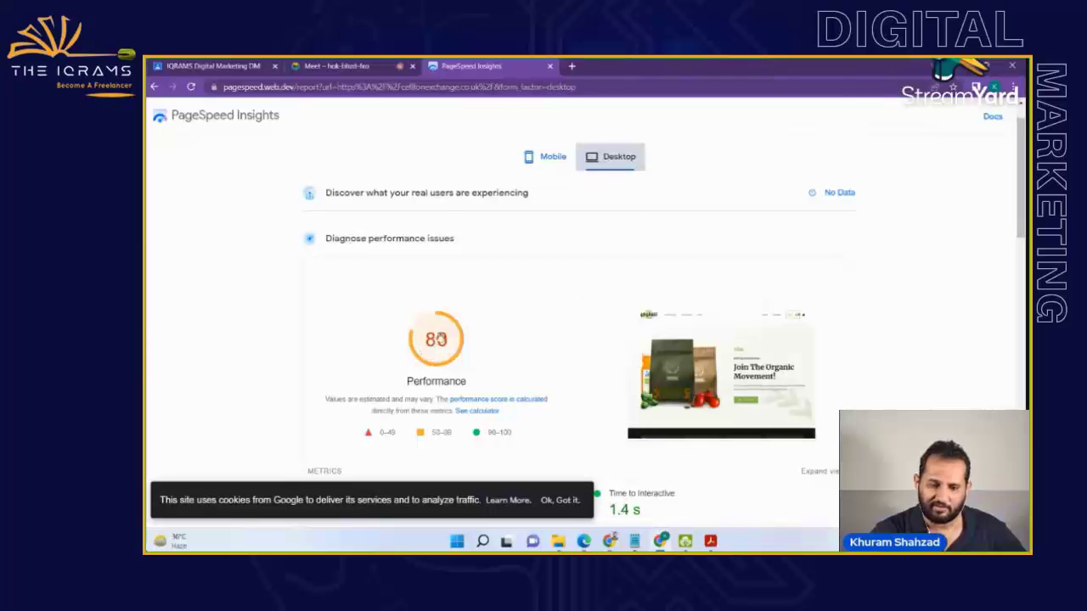
{"action": "scroll", "coordinate": [1014, 226], "scroll_direction": "down", "scroll_amount": 1}
{"action": "mouse_move", "coordinate": [1021, 223]}
{"action": "left_mouse_down"}
{"action": "mouse_move", "coordinate": [1023, 287]}
{"action": "mouse_move", "coordinate": [1024, 234]}
{"action": "left_mouse_up"}
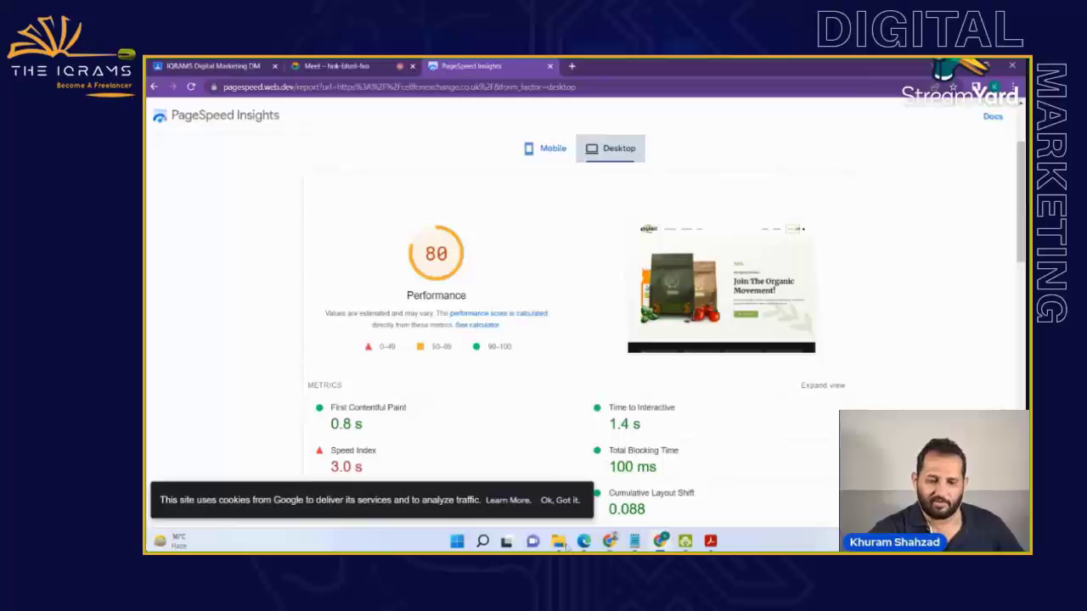
- Check the SEO checklist for the recommended plugins and open the Add Plugins page in the cellfonexchange.co.uk WordPress admin
{"action": "left_click", "coordinate": [710, 541]}
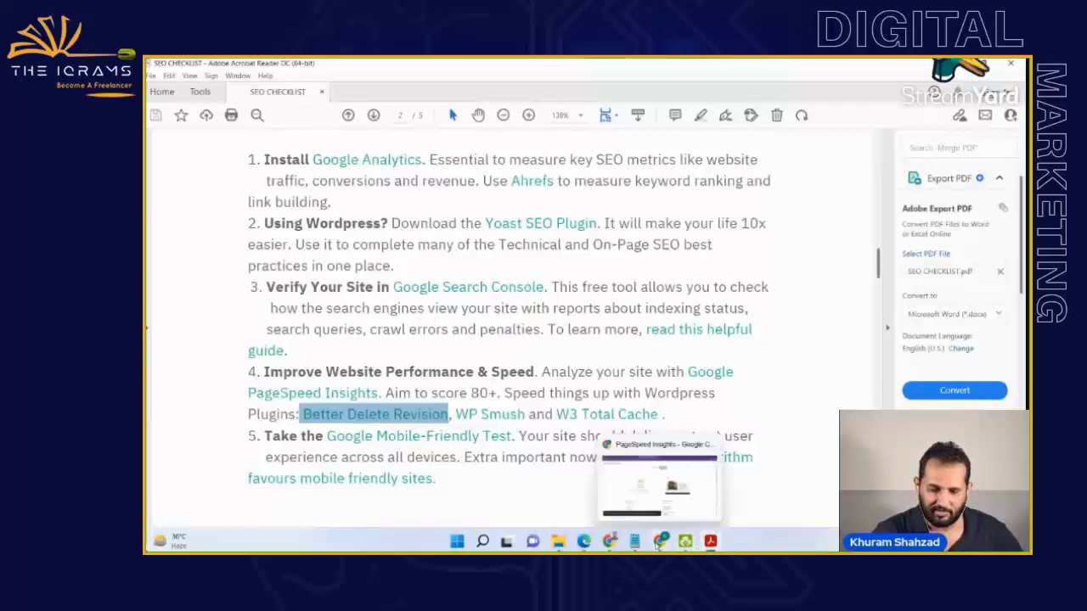
{"action": "mouse_move", "coordinate": [613, 547]}
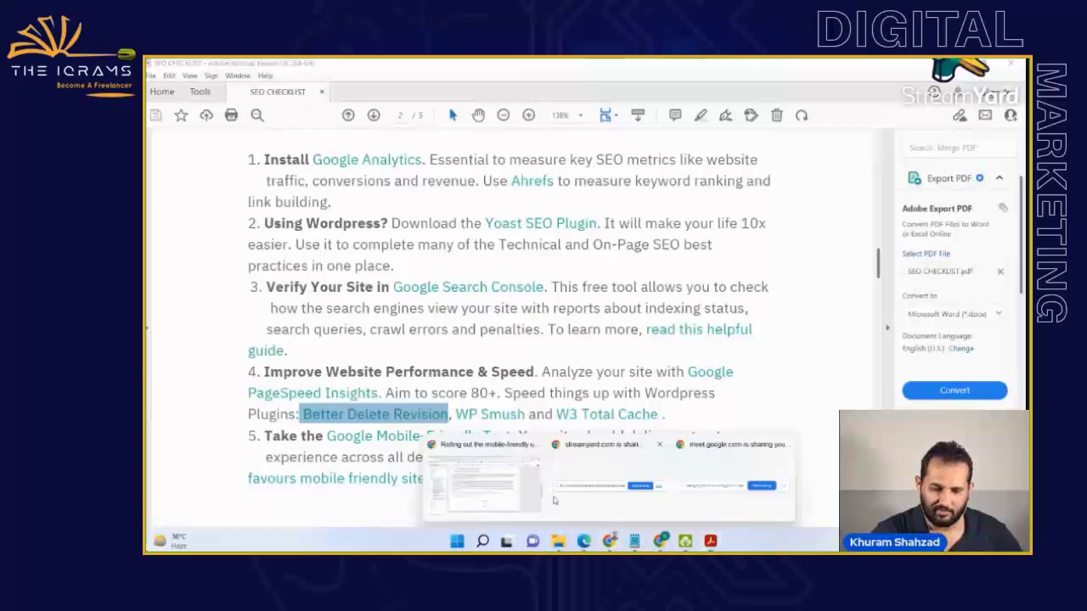
{"action": "left_click", "coordinate": [493, 490]}
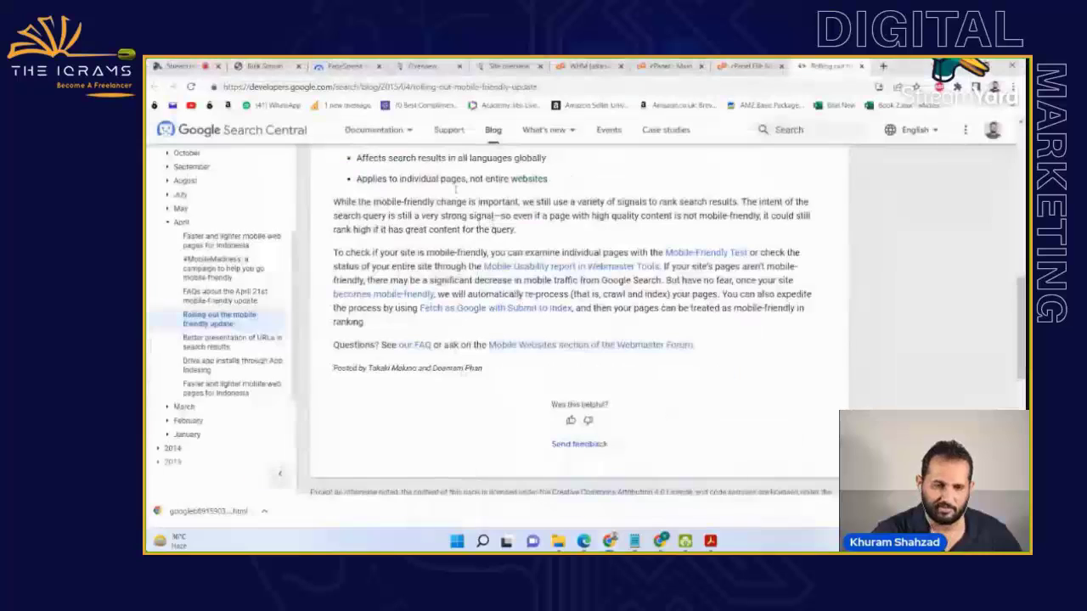
{"action": "left_click", "coordinate": [334, 65]}
{"action": "left_click", "coordinate": [263, 65]}
{"action": "scroll", "coordinate": [187, 365], "scroll_direction": "down", "scroll_amount": 2}
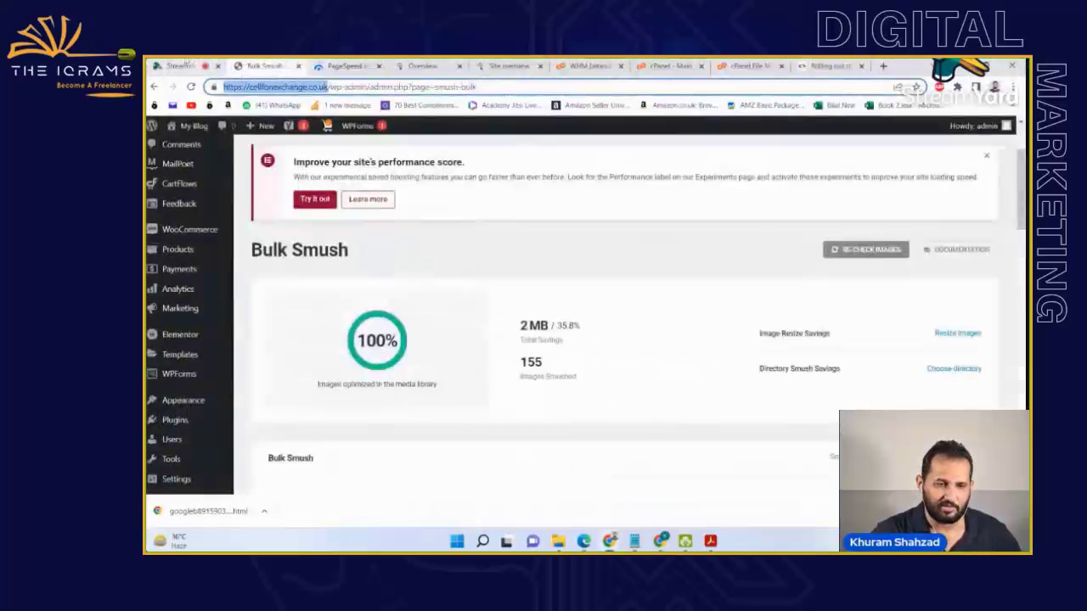
{"action": "mouse_move", "coordinate": [189, 420]}
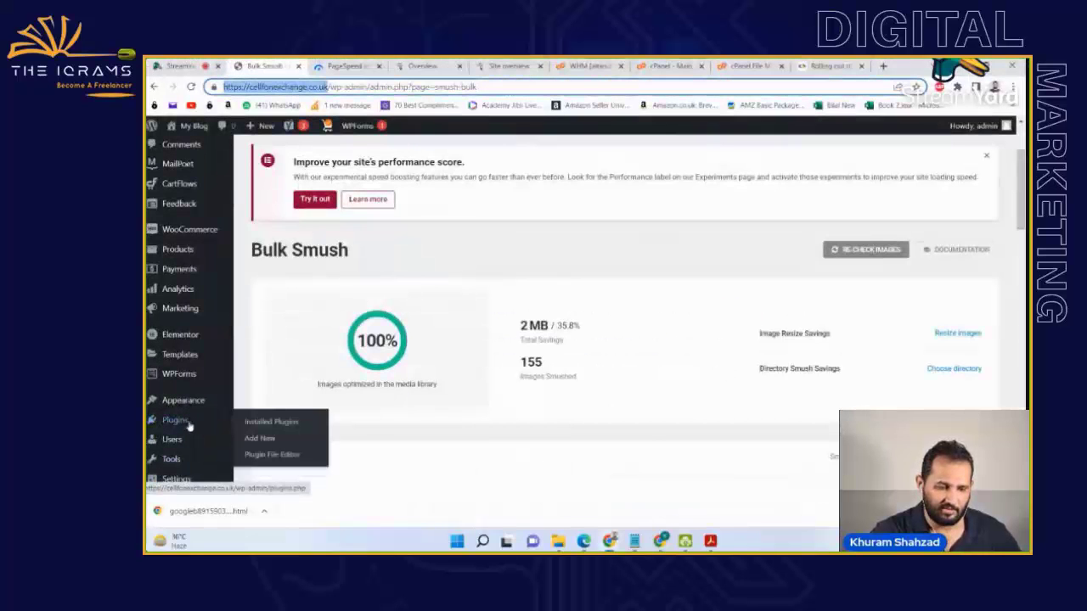
{"action": "left_click", "coordinate": [260, 439]}
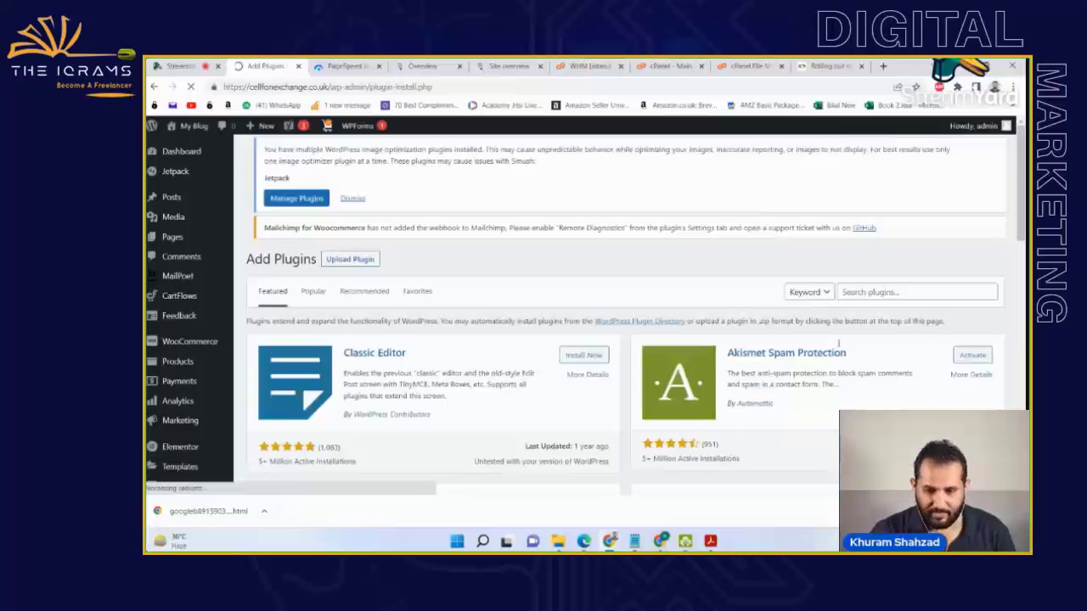
- Search the plugin directory for "w3" and check the plugin's name in the SEO checklist
{"action": "left_click", "coordinate": [909, 301]}
{"action": "type", "text": "w3"}
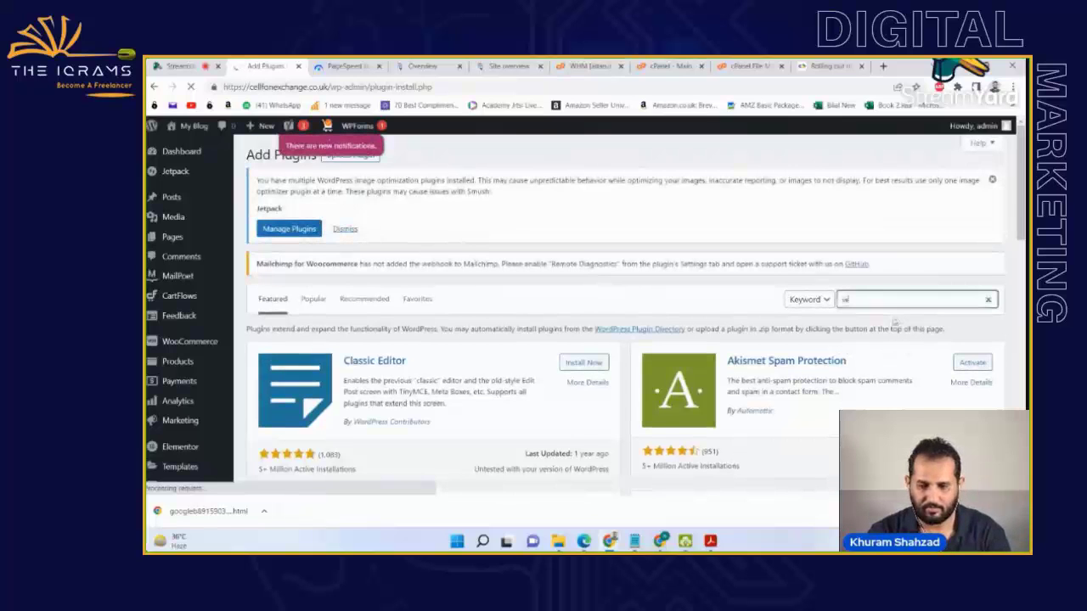
{"action": "mouse_move", "coordinate": [715, 544]}
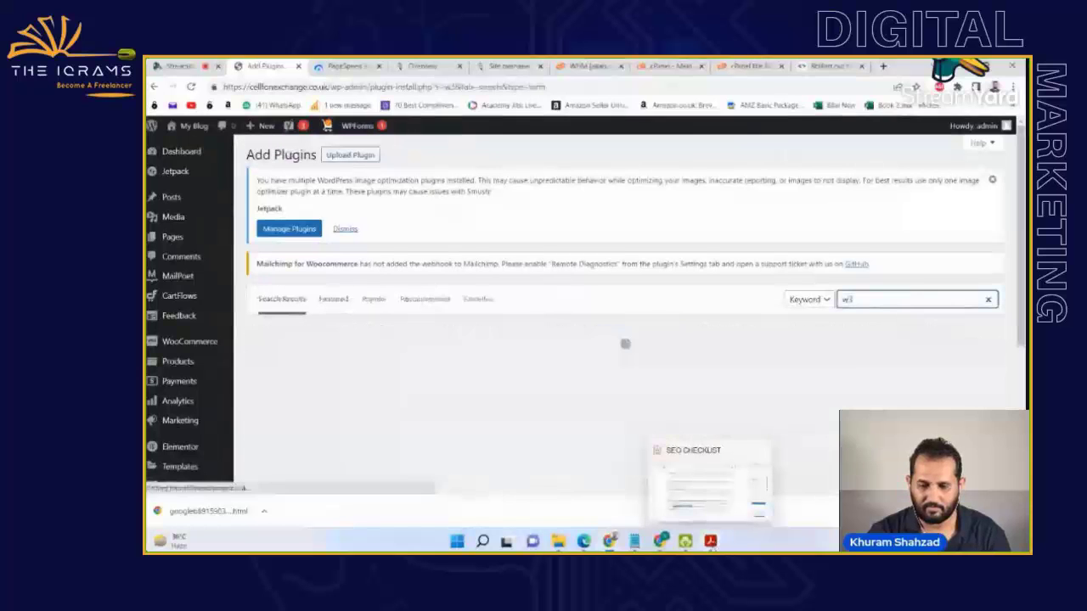
{"action": "left_click", "coordinate": [709, 480]}
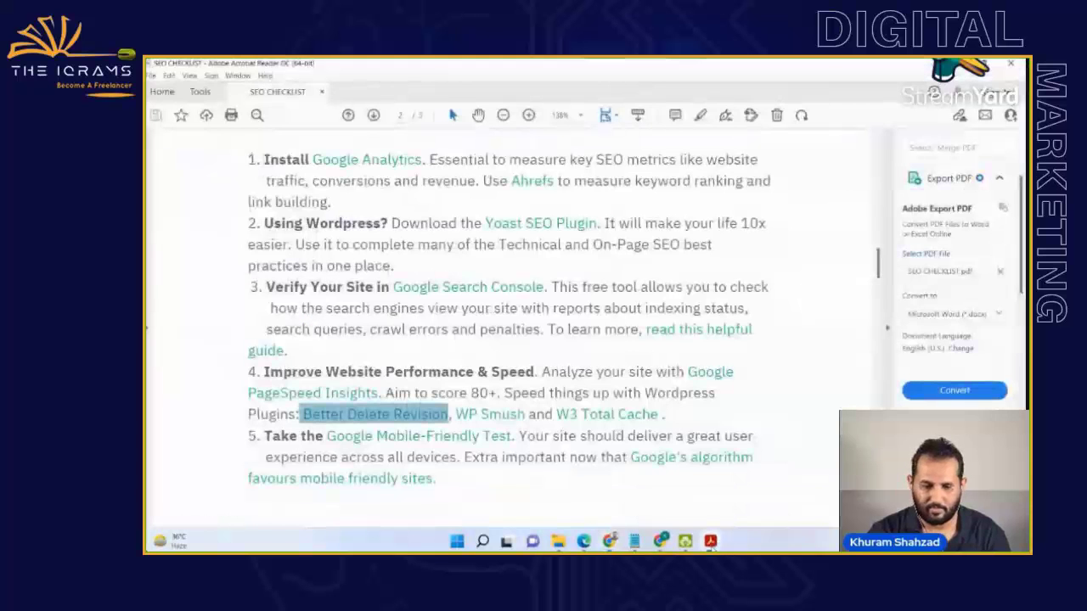
{"action": "key", "text": "alt+Tab"}
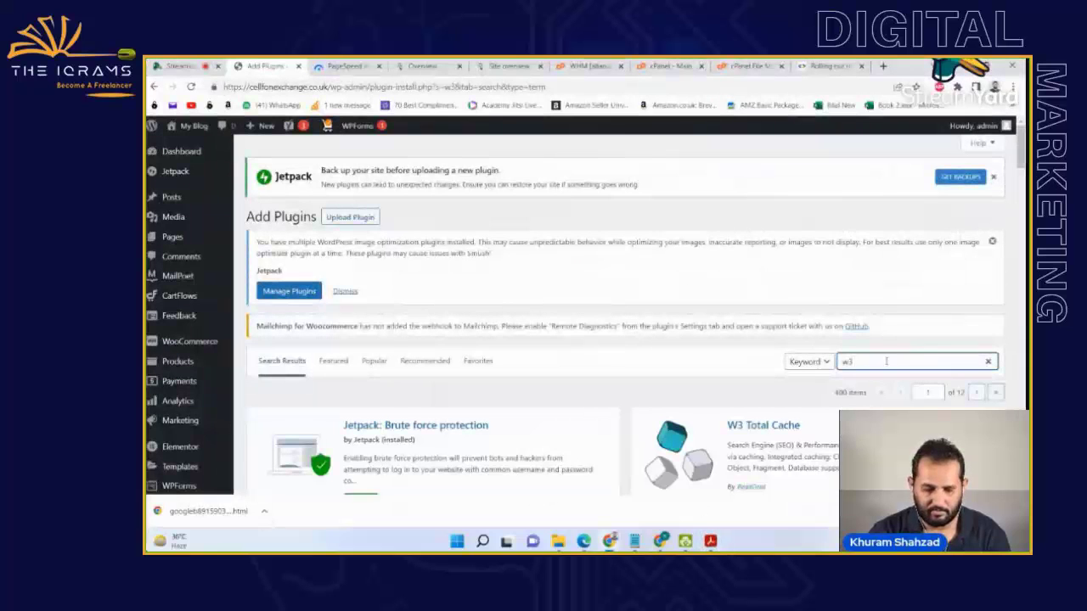
- Install and activate the W3 Total Cache plugin
{"action": "scroll", "coordinate": [906, 373], "scroll_direction": "down", "scroll_amount": 1}
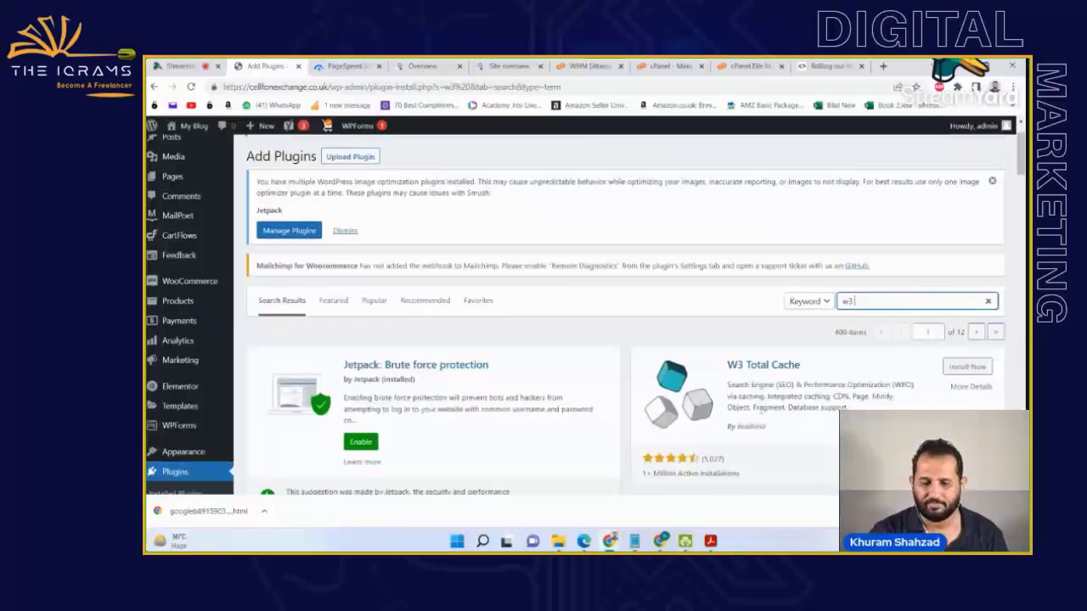
{"action": "left_click", "coordinate": [959, 368]}
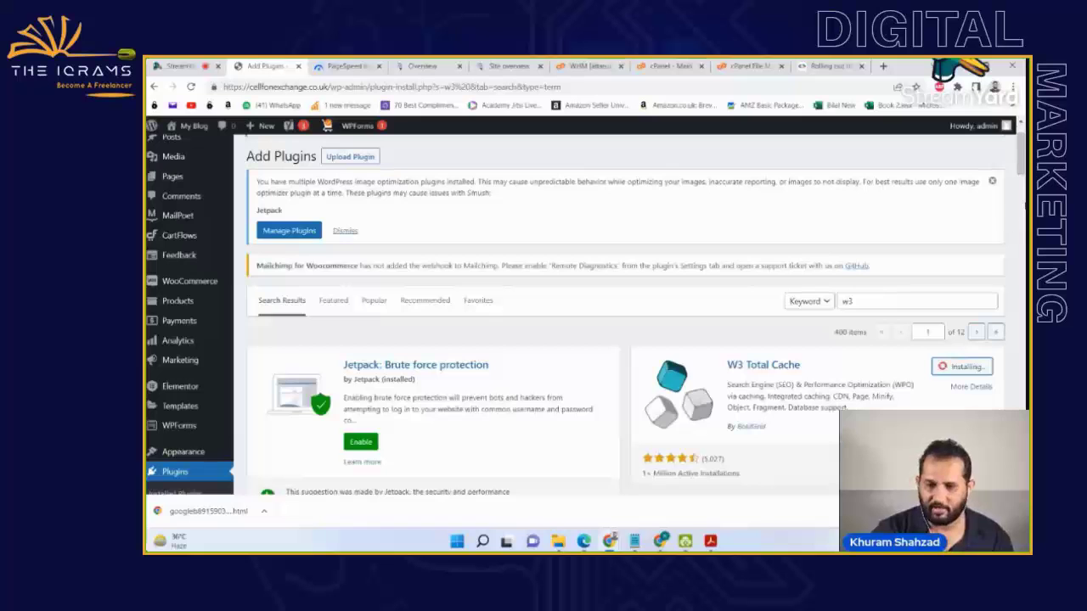
{"action": "scroll", "coordinate": [926, 234], "scroll_direction": "down", "scroll_amount": 3}
{"action": "scroll", "coordinate": [927, 234], "scroll_direction": "up", "scroll_amount": 1}
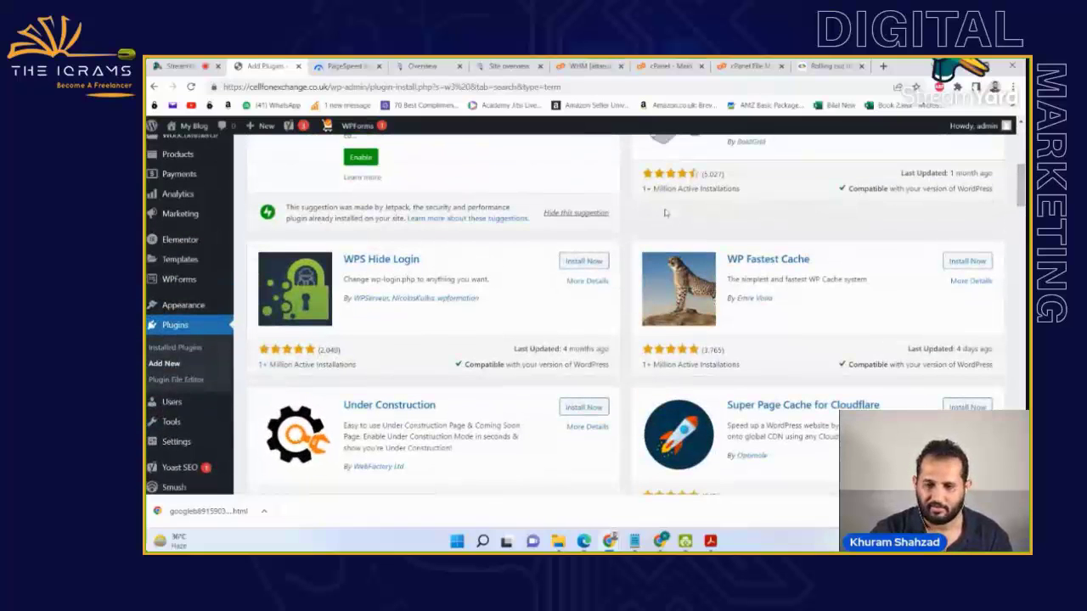
{"action": "scroll", "coordinate": [666, 213], "scroll_direction": "up", "scroll_amount": 2}
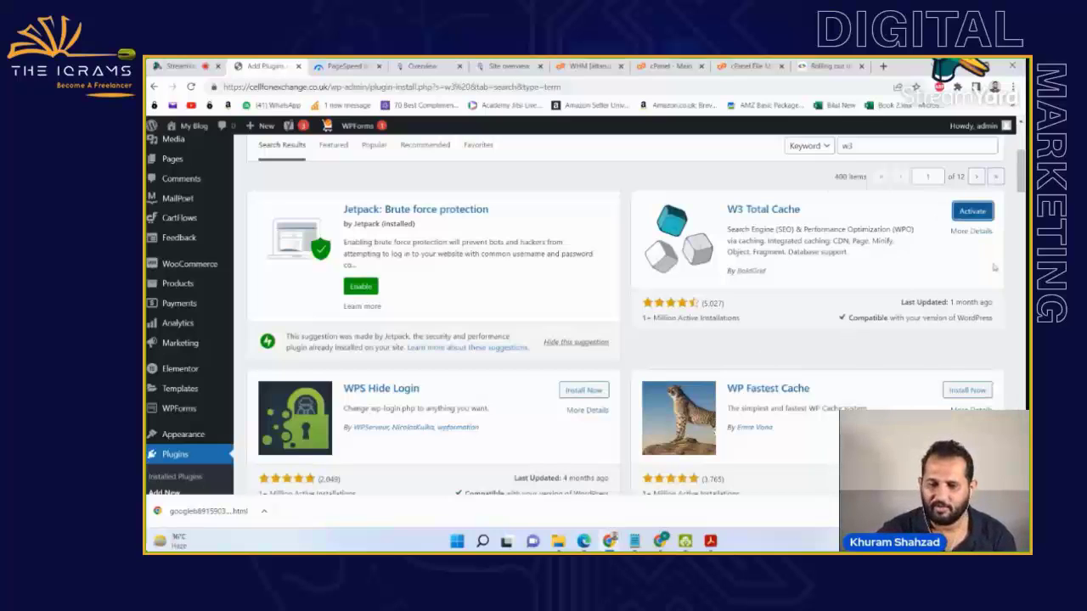
{"action": "left_click", "coordinate": [976, 211]}
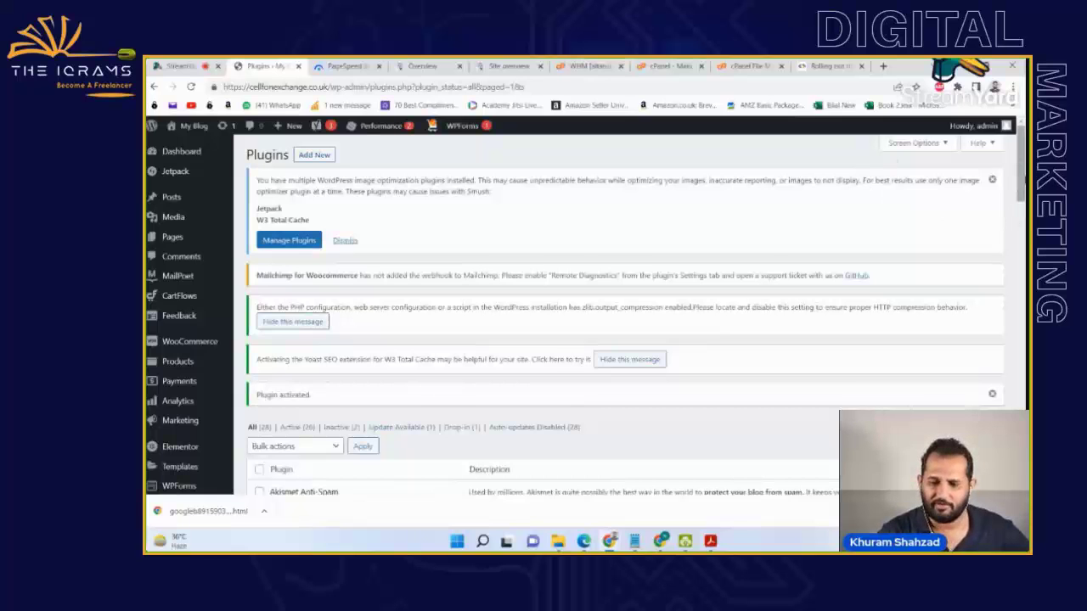
- Open the W3 Total Cache Setup Guide and accept the usage data collection terms
{"action": "left_click_drag", "start_coordinate": [1023, 178], "coordinate": [1023, 378]}
{"action": "left_click", "coordinate": [171, 440]}
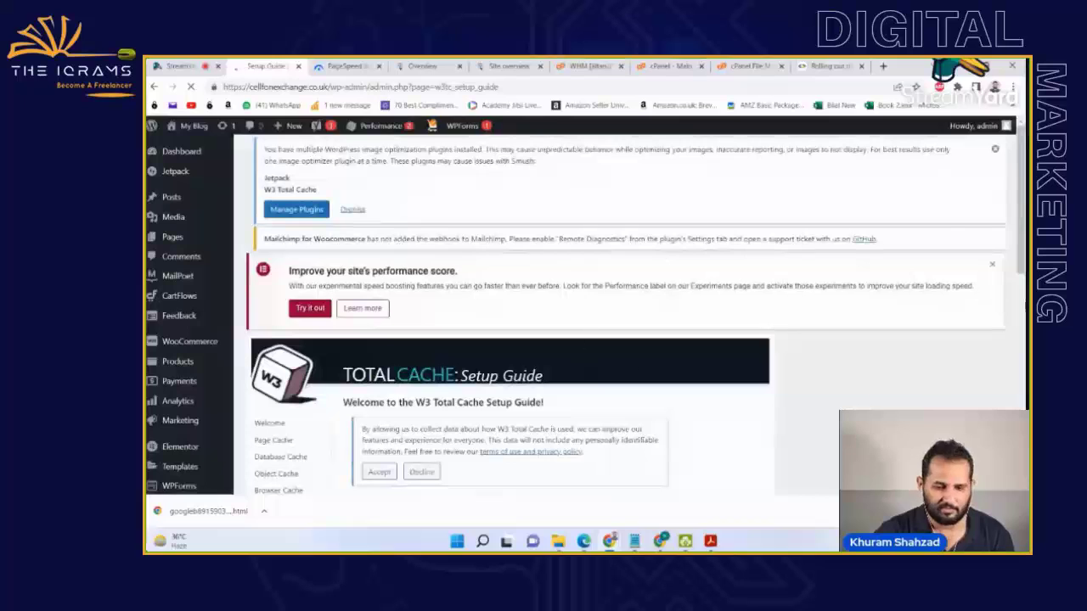
{"action": "scroll", "coordinate": [620, 305], "scroll_direction": "down", "scroll_amount": 2}
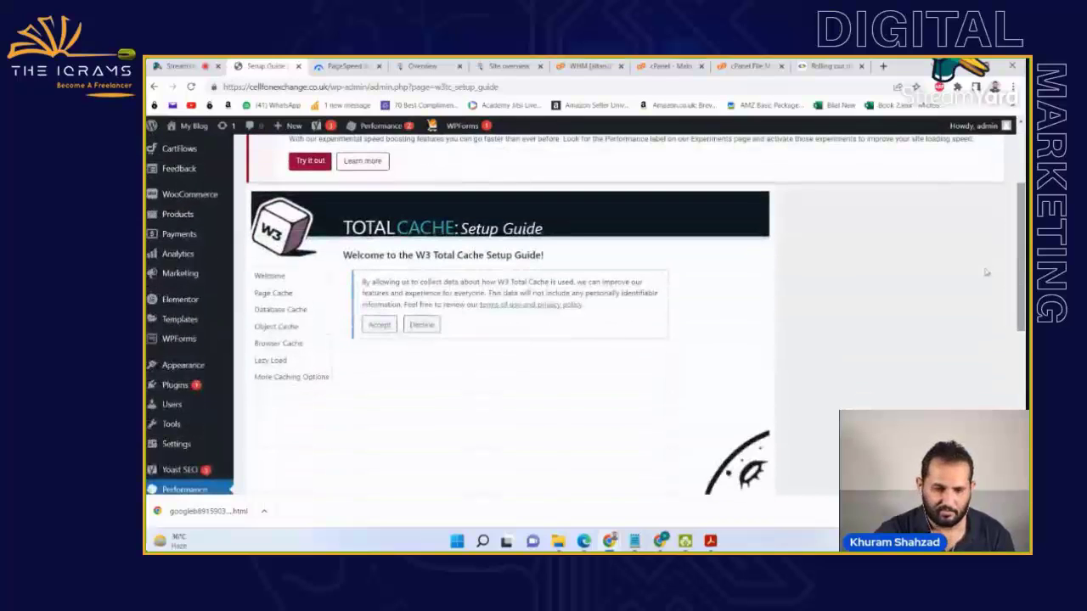
{"action": "left_click", "coordinate": [379, 326]}
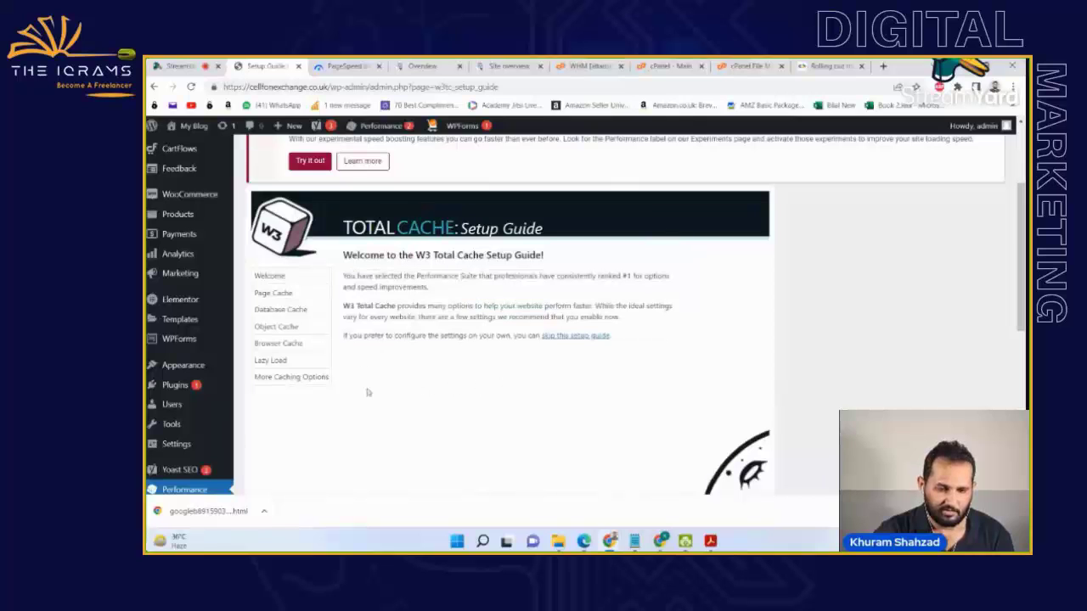
- Advance the Setup Guide to Page Cache and start the page cache test
{"action": "left_click_drag", "start_coordinate": [1023, 294], "coordinate": [1025, 379]}
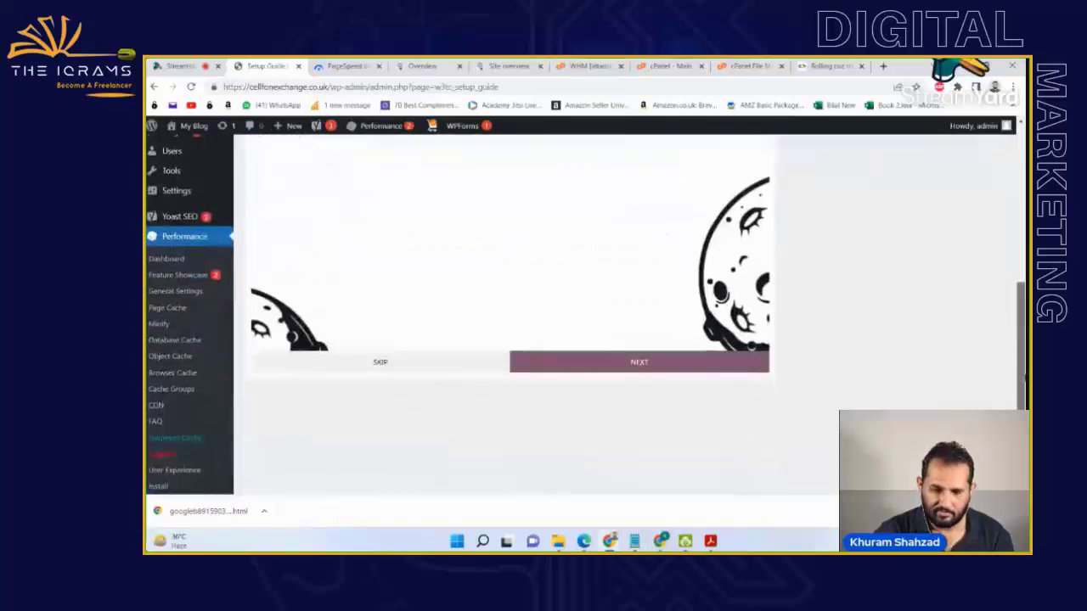
{"action": "left_click", "coordinate": [604, 364]}
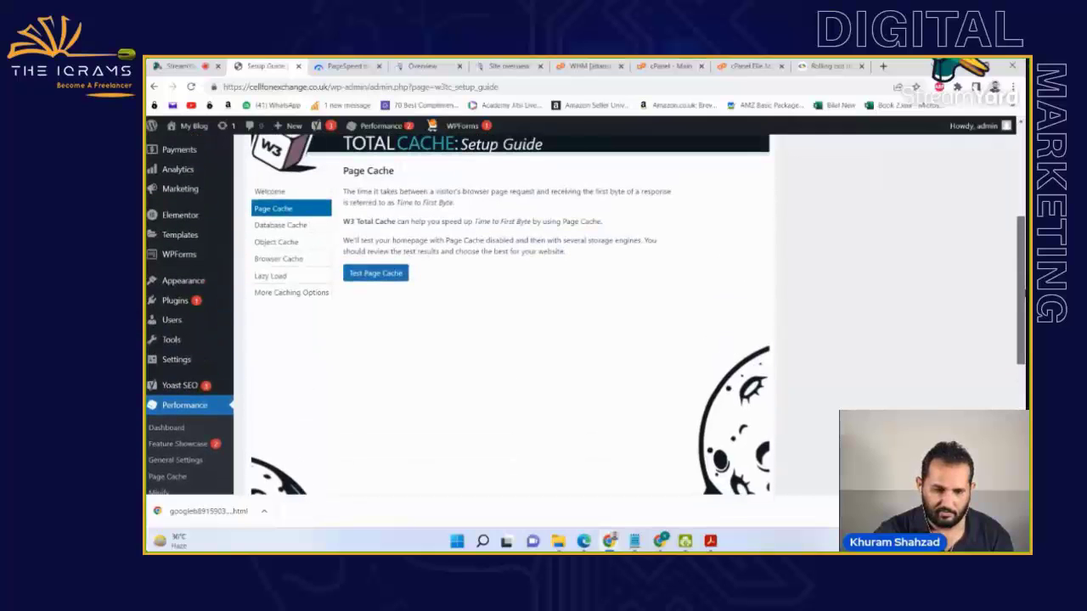
{"action": "left_click", "coordinate": [376, 273]}
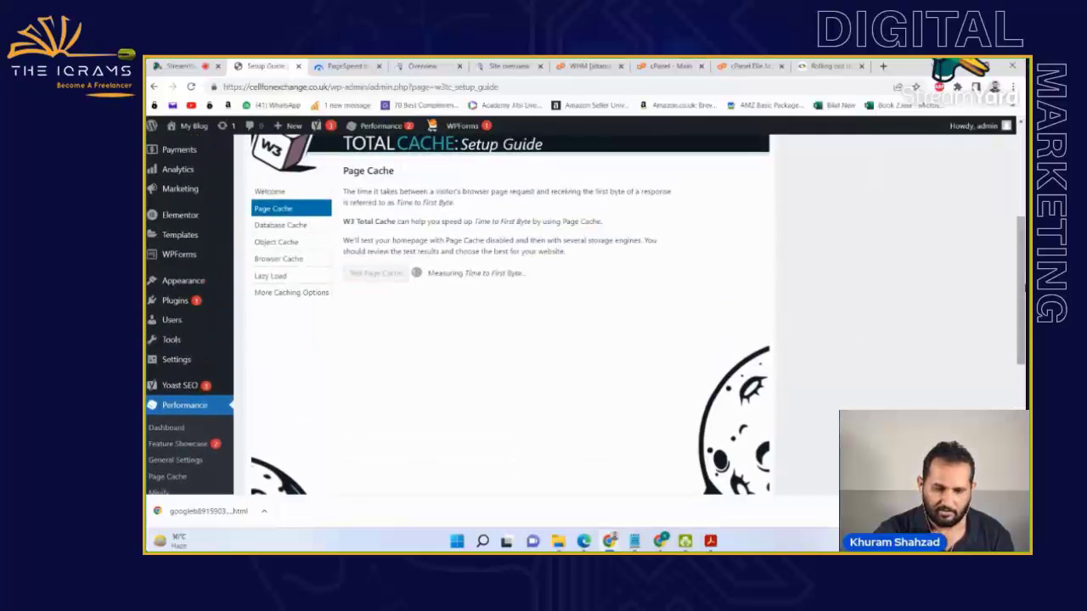
- Choose Disk: Enhanced as the page cache storage engine and advance the Setup Guide to Database Cache
{"action": "mouse_move", "coordinate": [1024, 289]}
{"action": "left_mouse_down"}
{"action": "mouse_move", "coordinate": [1024, 267]}
{"action": "mouse_move", "coordinate": [1024, 287]}
{"action": "left_mouse_up"}
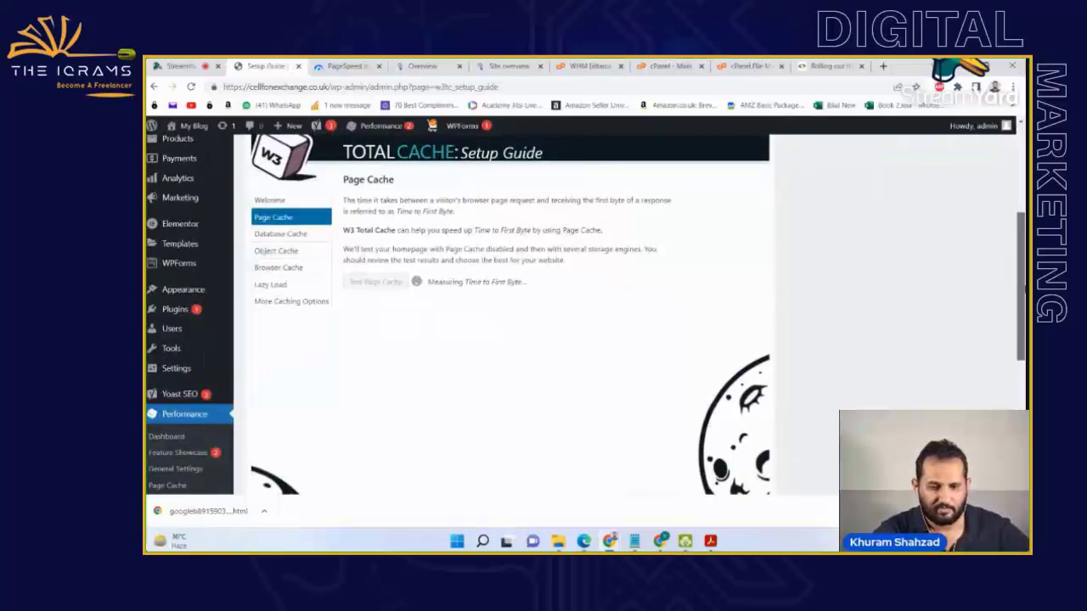
{"action": "left_click_drag", "start_coordinate": [1023, 290], "coordinate": [1025, 256]}
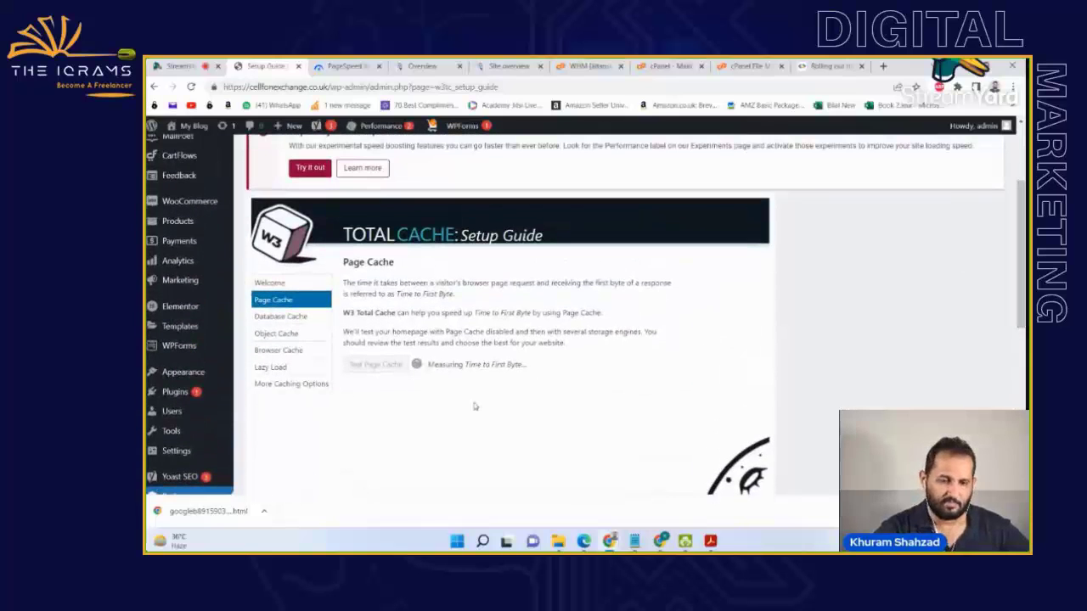
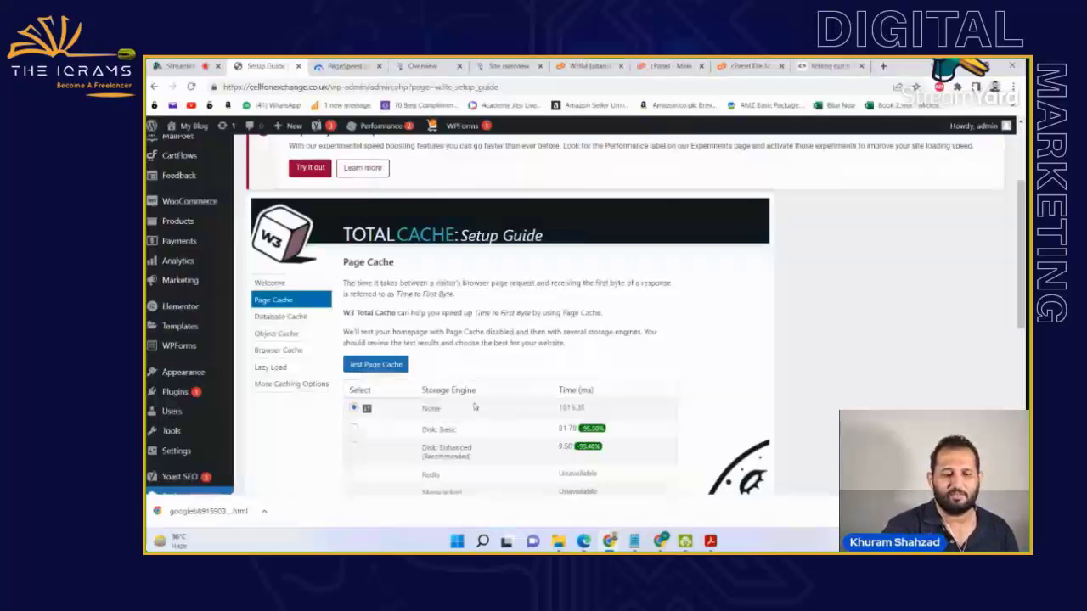
{"action": "scroll", "coordinate": [510, 322], "scroll_direction": "down", "scroll_amount": 2}
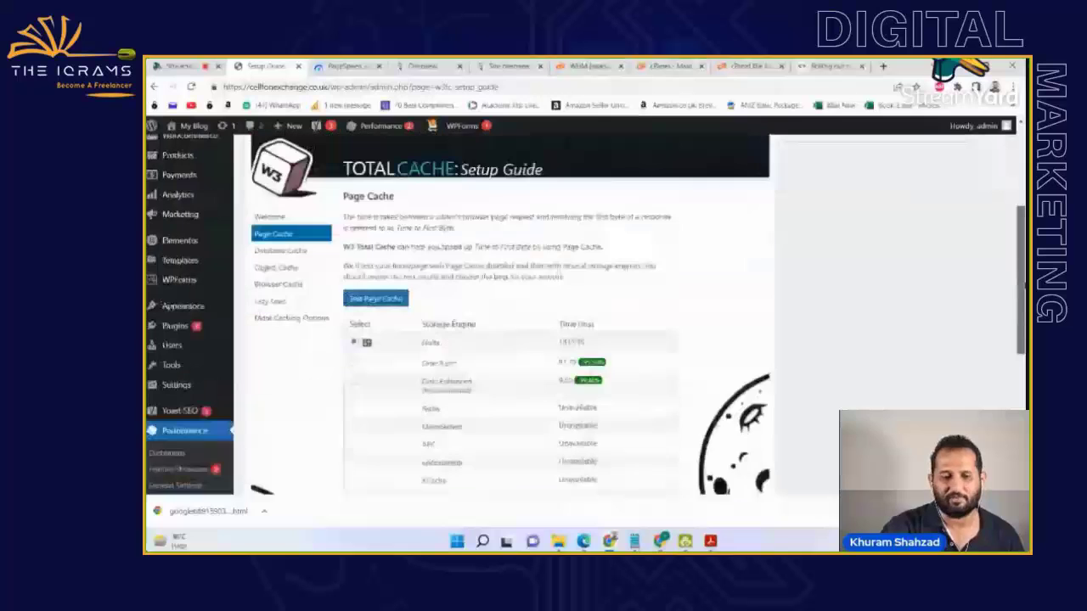
{"action": "scroll", "coordinate": [510, 322], "scroll_direction": "down", "scroll_amount": 1}
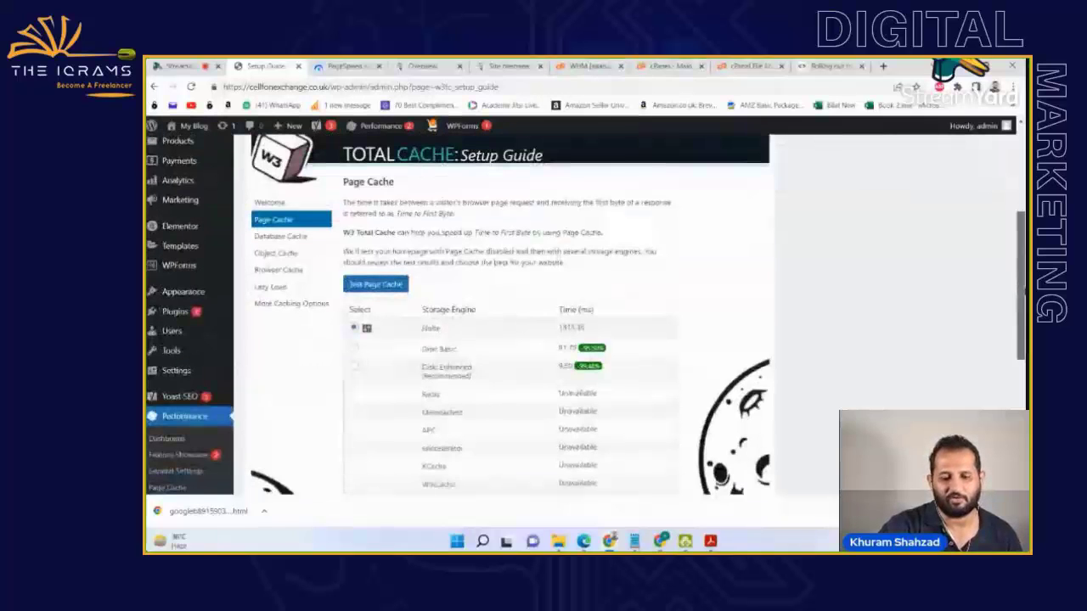
{"action": "scroll", "coordinate": [509, 323], "scroll_direction": "down", "scroll_amount": 2}
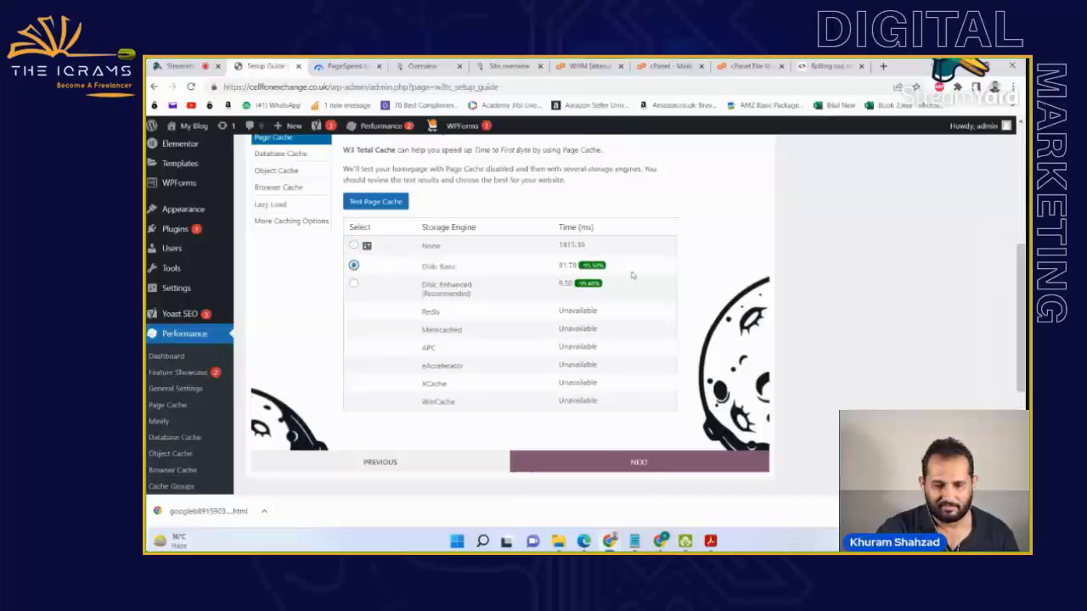
{"action": "left_click", "coordinate": [355, 286]}
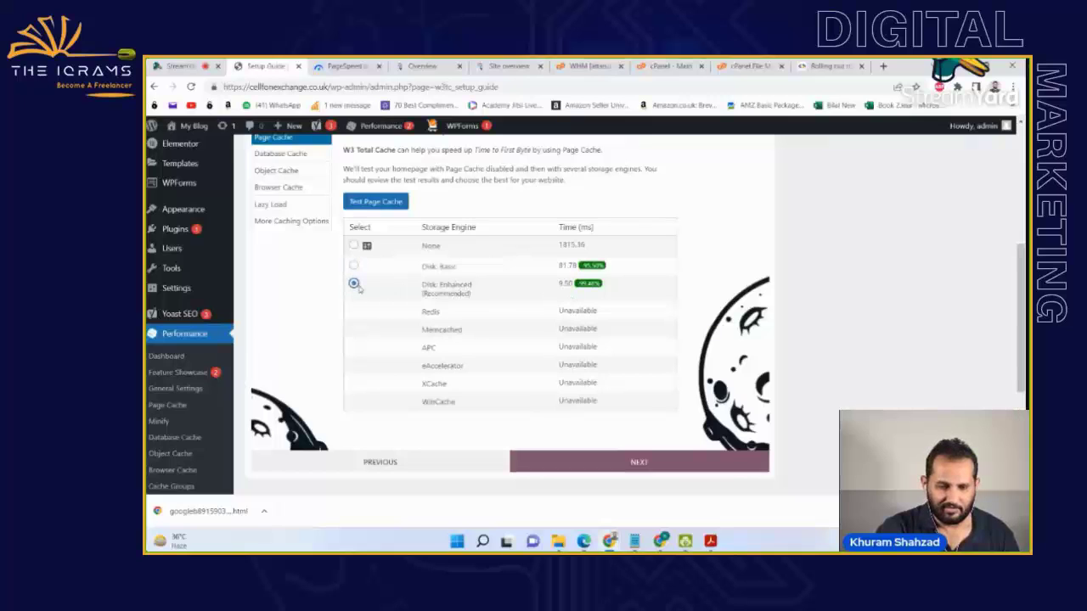
{"action": "left_click", "coordinate": [632, 463]}
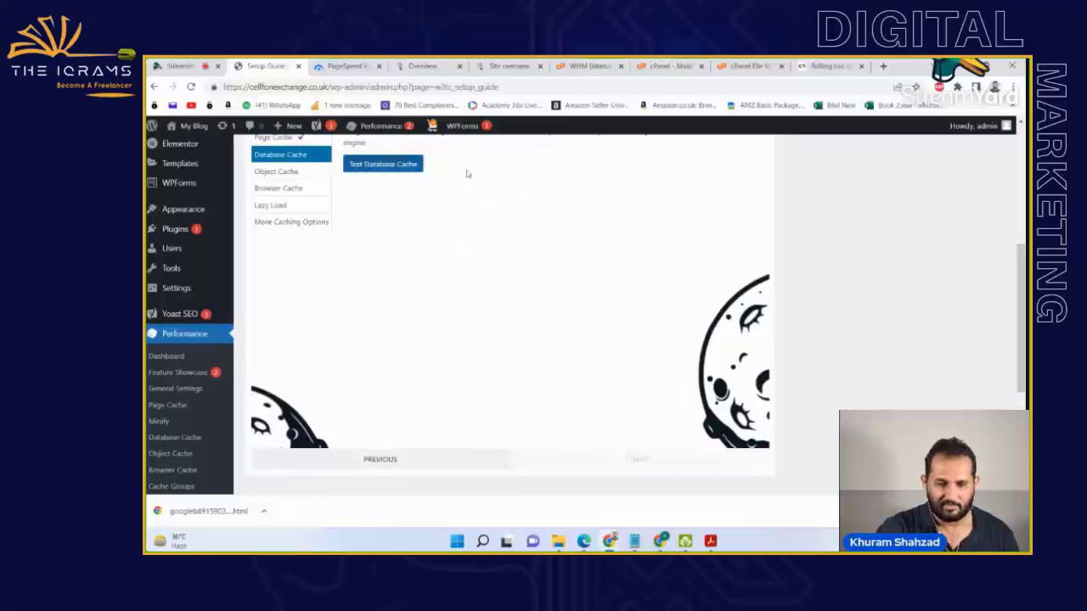
- Test the database cache, choose Disk as its storage engine, and advance to Object Cache
{"action": "left_click_drag", "start_coordinate": [1022, 375], "coordinate": [1022, 326]}
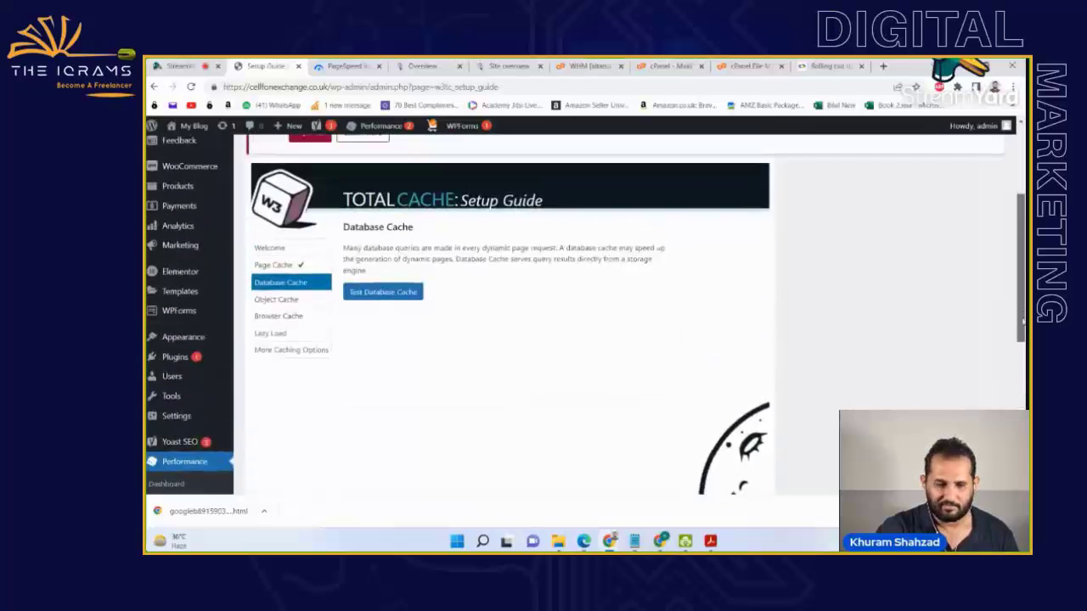
{"action": "left_click", "coordinate": [384, 294]}
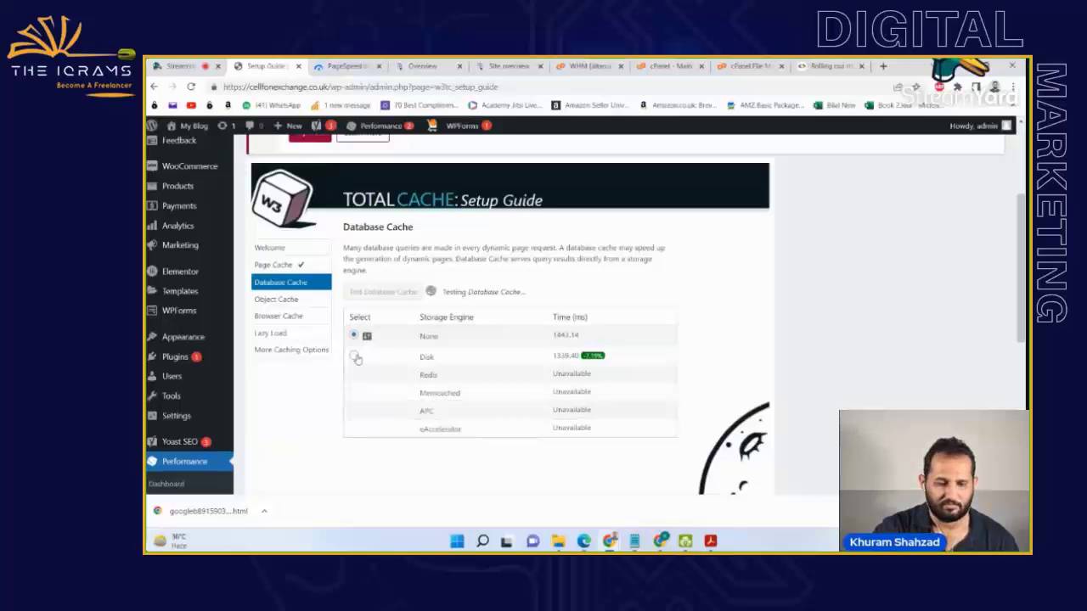
{"action": "scroll", "coordinate": [356, 359], "scroll_direction": "down", "scroll_amount": 2}
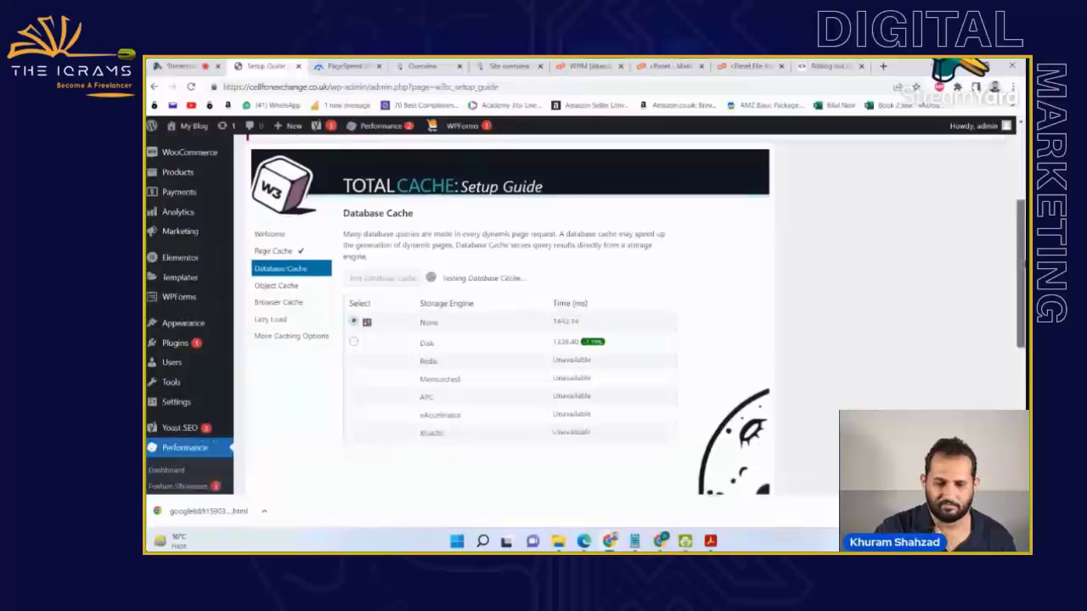
{"action": "scroll", "coordinate": [510, 314], "scroll_direction": "up", "scroll_amount": 1}
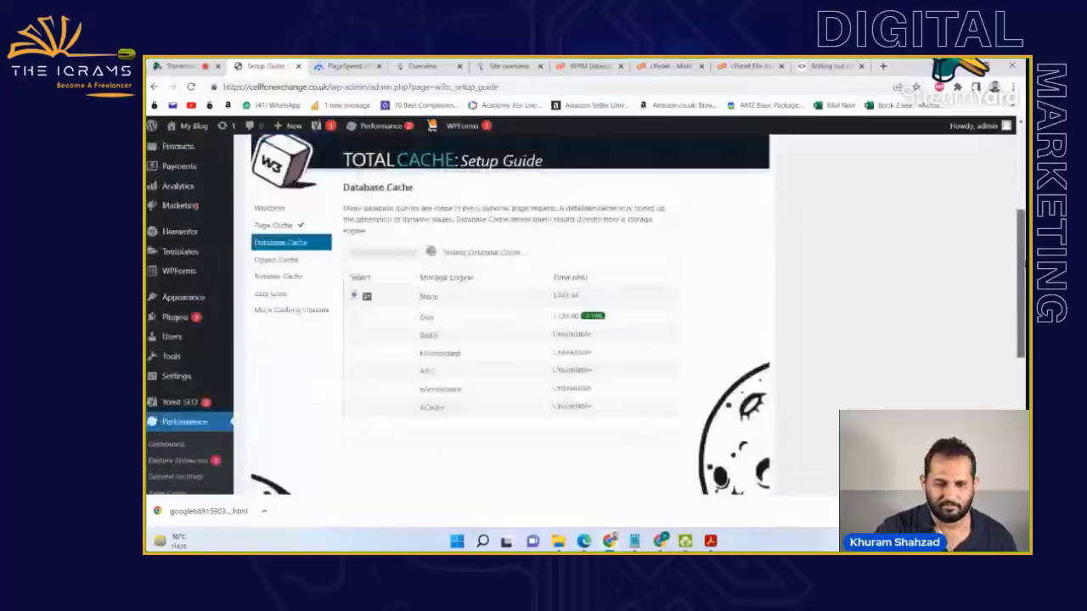
{"action": "scroll", "coordinate": [510, 314], "scroll_direction": "up", "scroll_amount": 2}
{"action": "scroll", "coordinate": [307, 289], "scroll_direction": "down", "scroll_amount": 4}
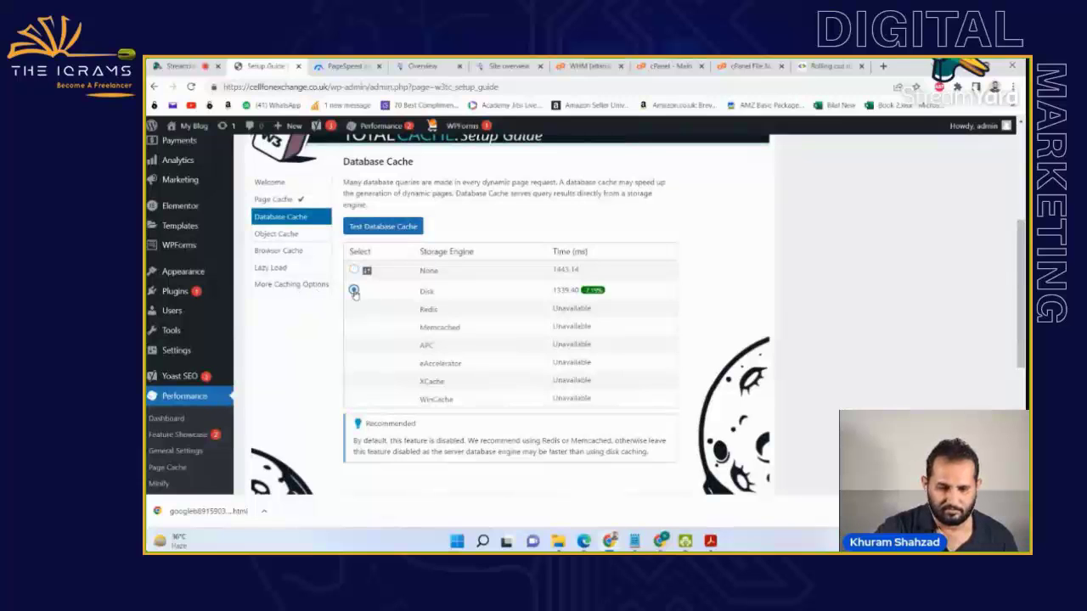
{"action": "scroll", "coordinate": [731, 404], "scroll_direction": "down", "scroll_amount": 2}
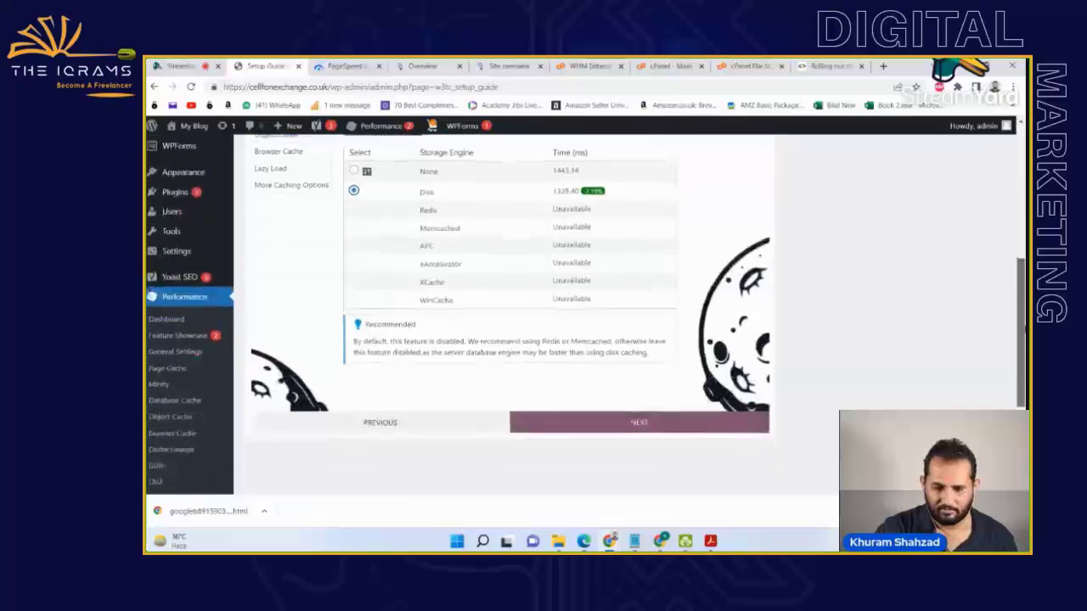
{"action": "left_click", "coordinate": [574, 417]}
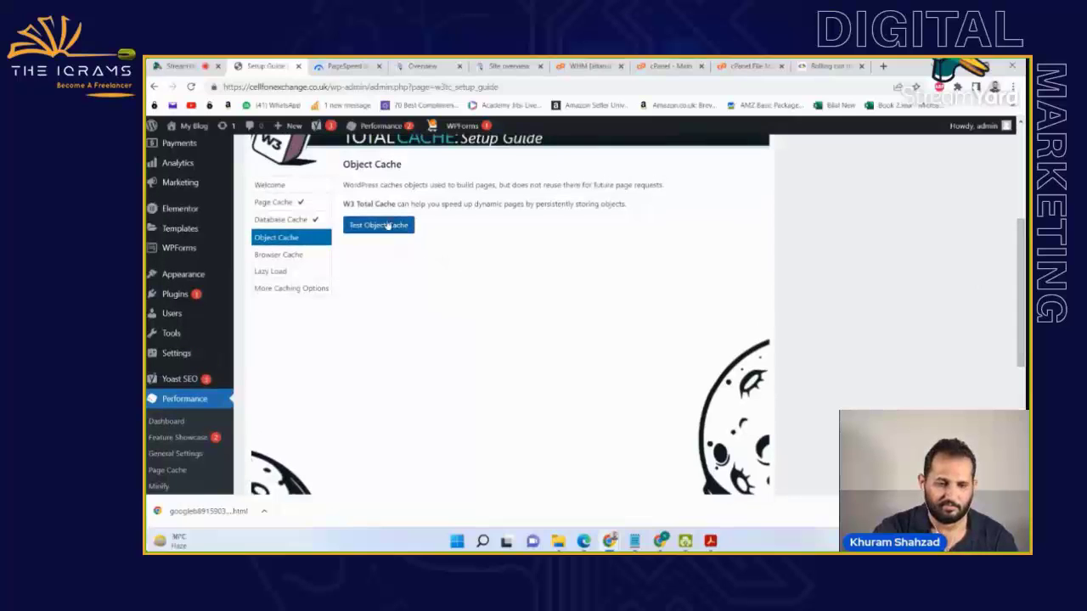
- Test the object cache, choose Disk as its storage engine, and advance to Browser Cache
{"action": "left_click", "coordinate": [387, 227]}
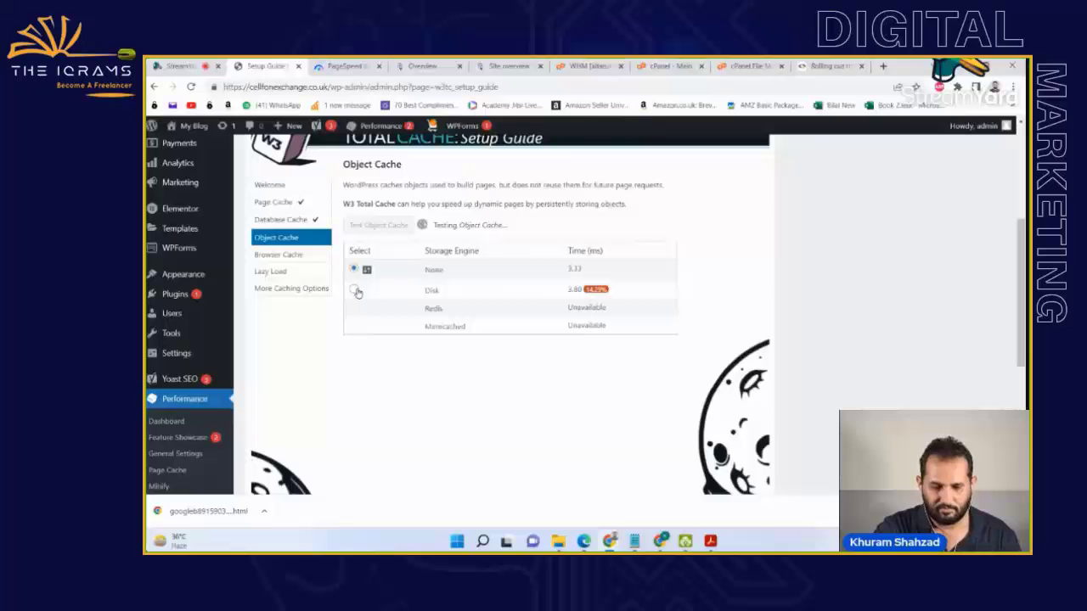
{"action": "left_click", "coordinate": [354, 290]}
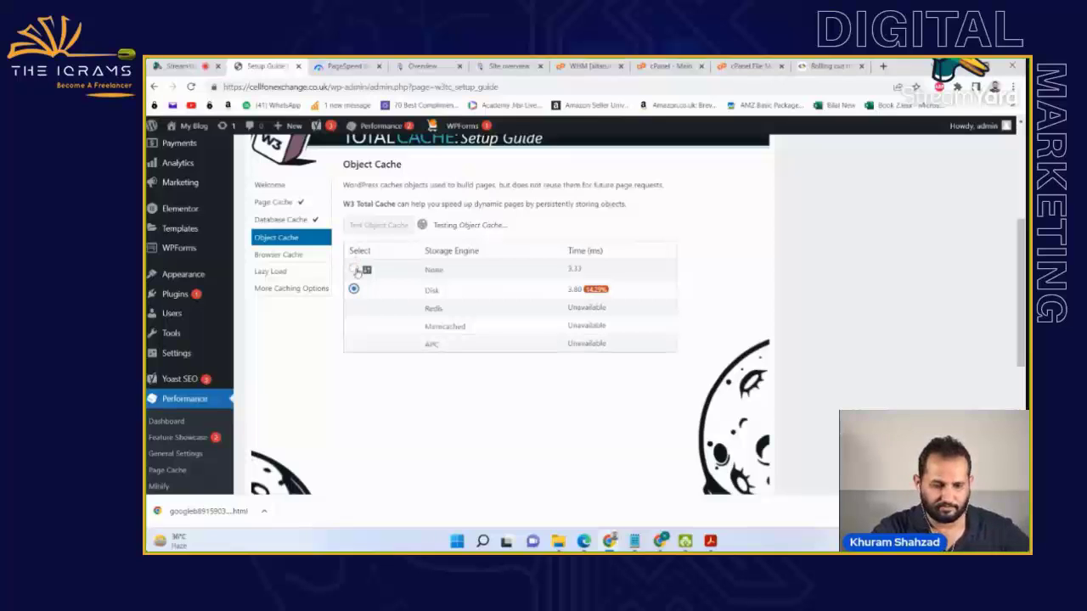
{"action": "left_click", "coordinate": [354, 269]}
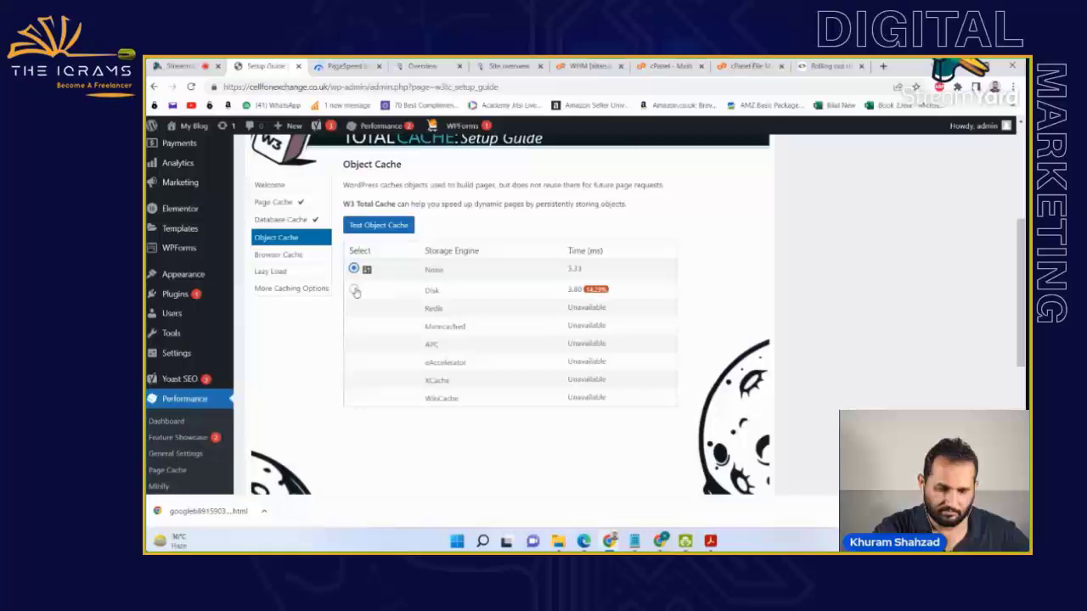
{"action": "left_click", "coordinate": [354, 290]}
{"action": "scroll", "coordinate": [666, 388], "scroll_direction": "down", "scroll_amount": 3}
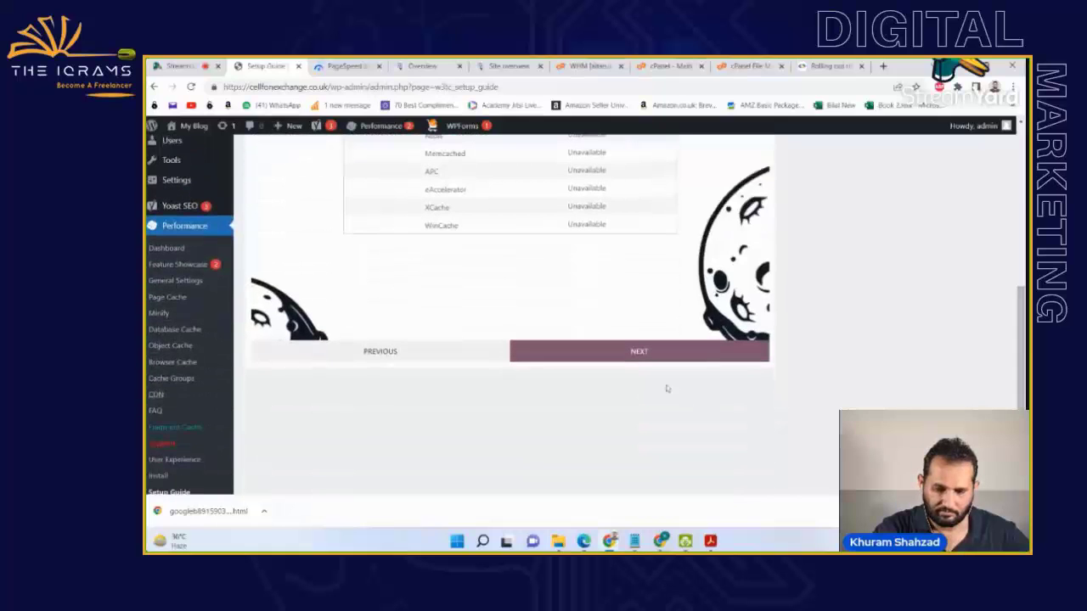
{"action": "left_click", "coordinate": [638, 353]}
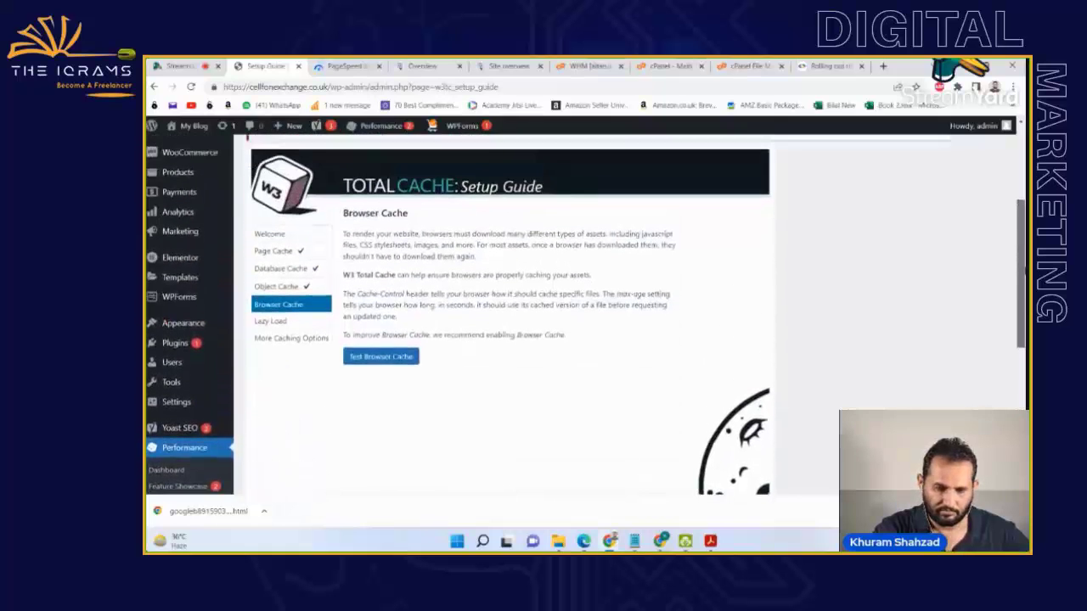
- Test the browser cache, keep its Enabled setting, and advance to Lazy Load
{"action": "left_click", "coordinate": [381, 356]}
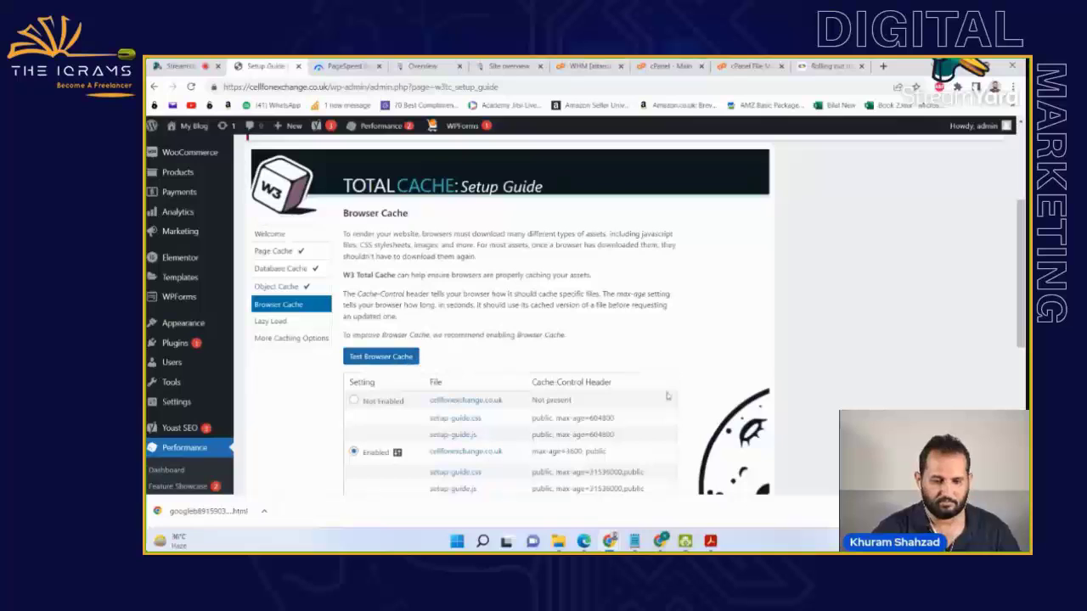
{"action": "scroll", "coordinate": [1024, 314], "scroll_direction": "down", "scroll_amount": 3}
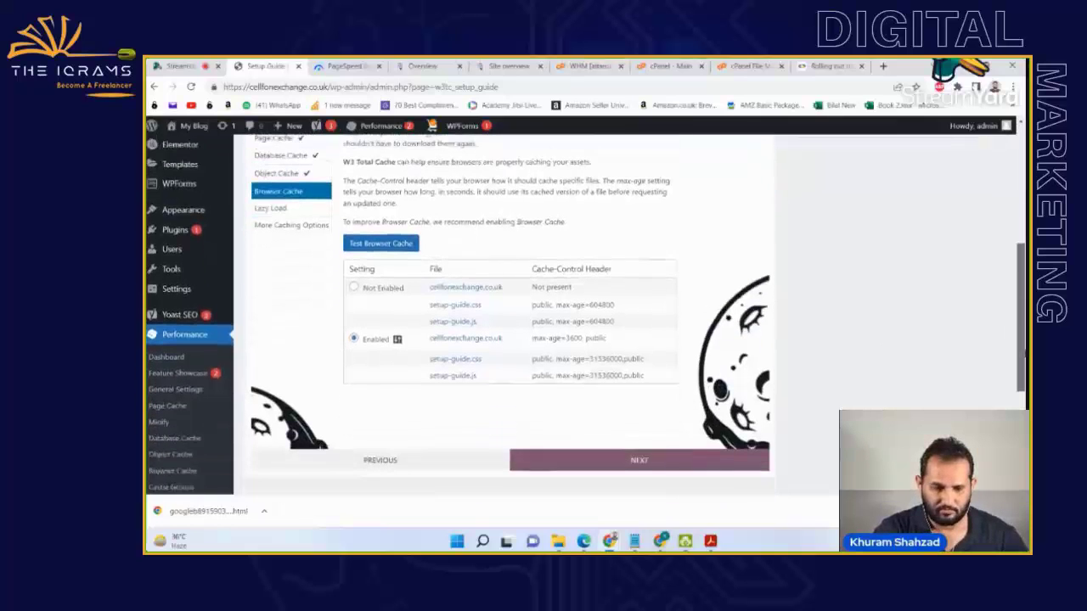
{"action": "scroll", "coordinate": [482, 268], "scroll_direction": "down", "scroll_amount": 2}
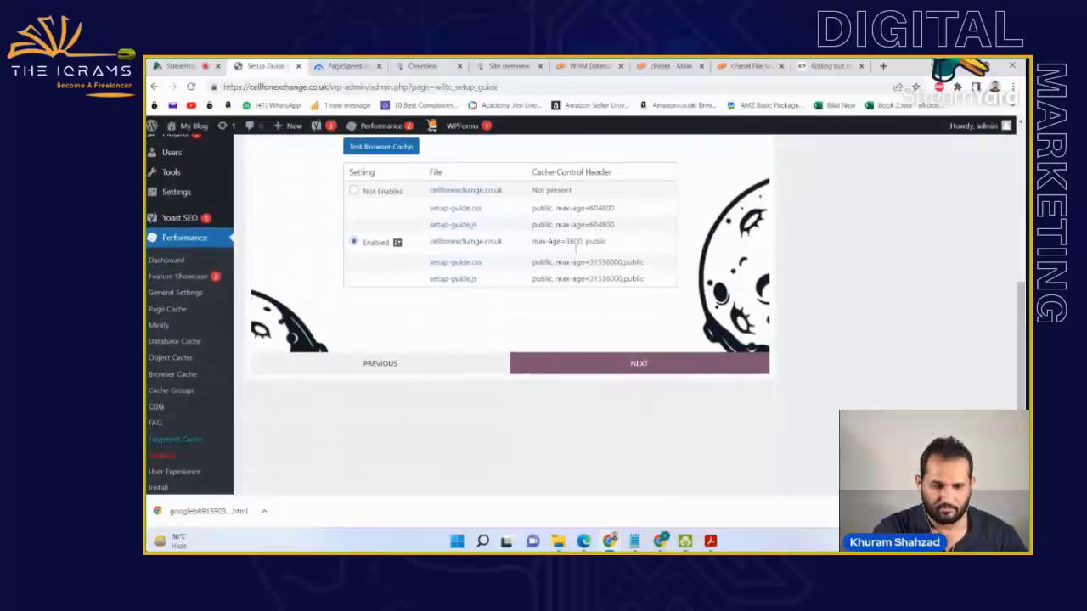
{"action": "left_click", "coordinate": [638, 363]}
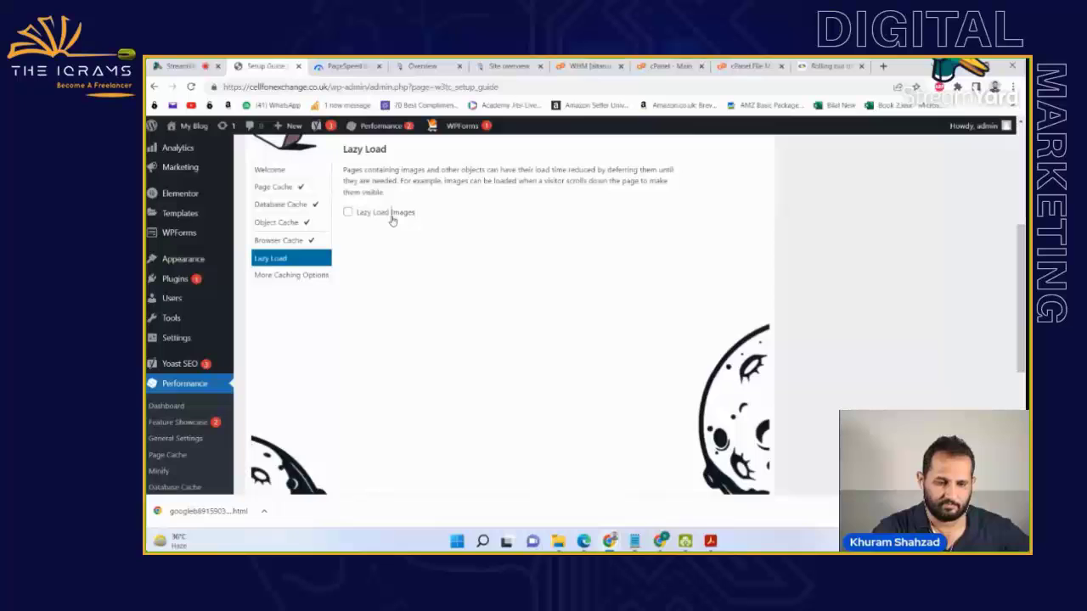
- Enable Lazy Load Images, finish the Setup Guide, and go to the W3 Total Cache dashboard
{"action": "left_click", "coordinate": [391, 220]}
{"action": "scroll", "coordinate": [620, 435], "scroll_direction": "down", "scroll_amount": 2}
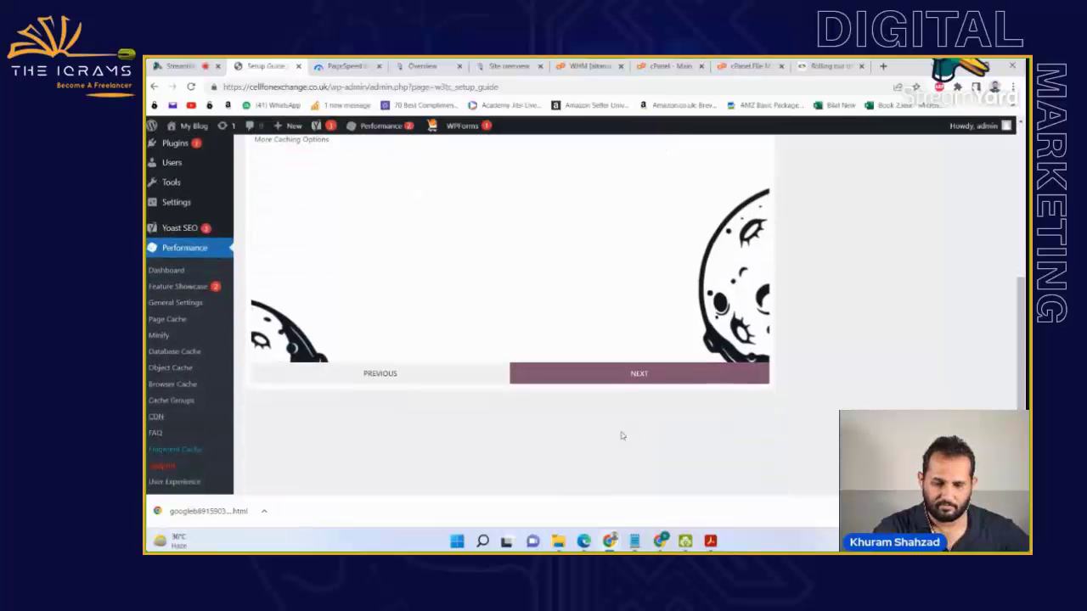
{"action": "left_click", "coordinate": [616, 375]}
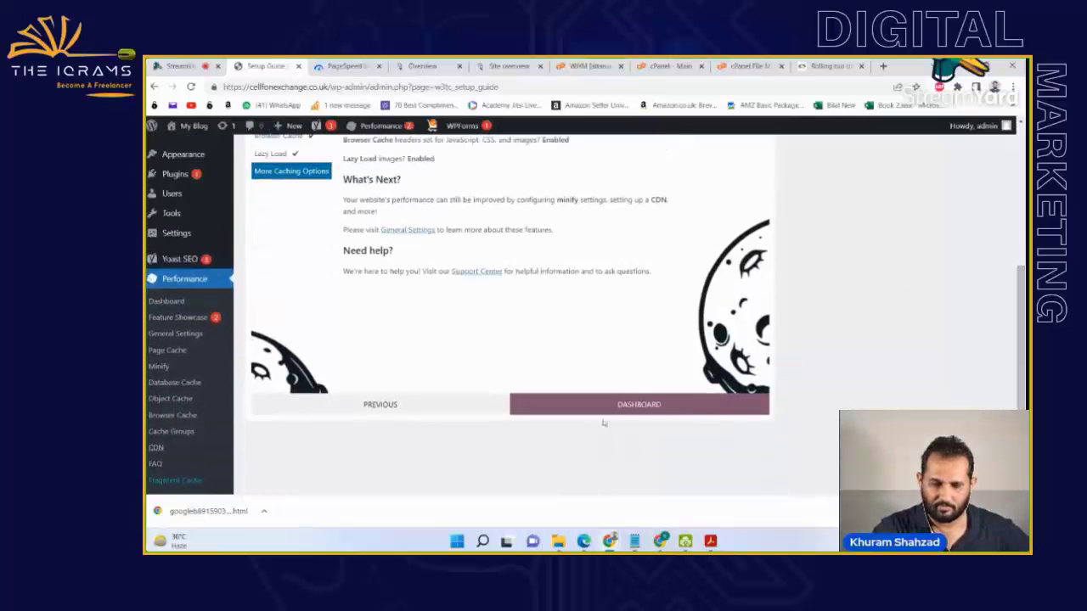
{"action": "left_click", "coordinate": [614, 408]}
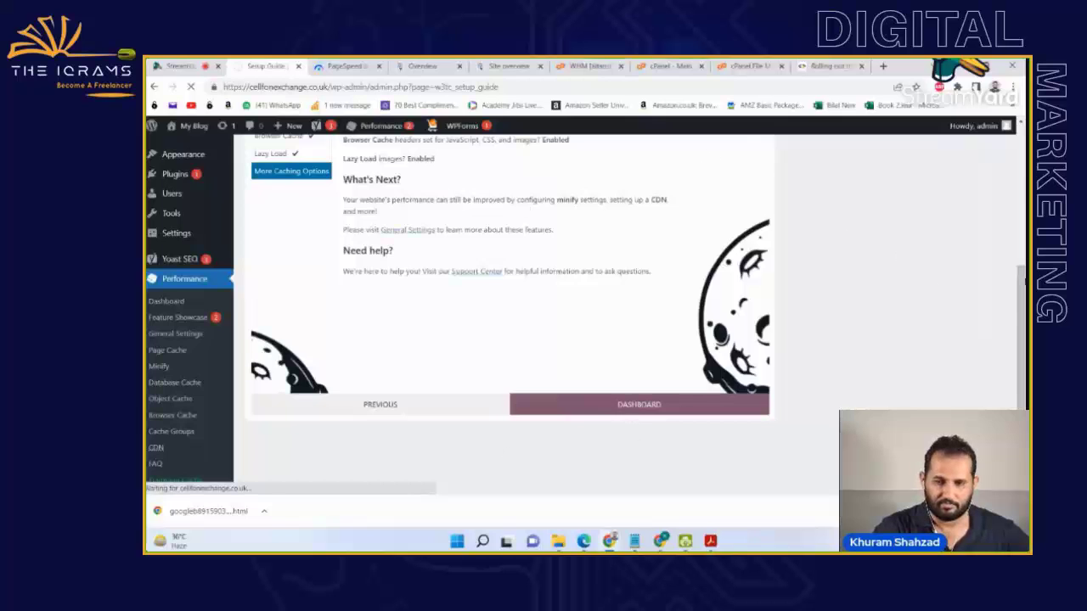
{"action": "left_click_drag", "start_coordinate": [1024, 297], "coordinate": [1024, 324]}
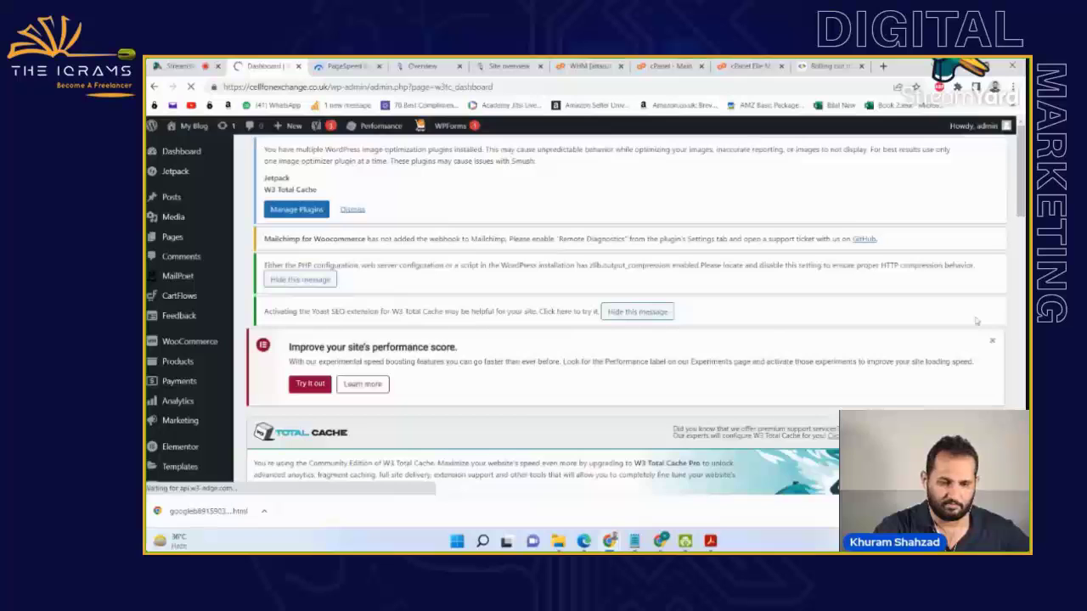
{"action": "left_click_drag", "start_coordinate": [1022, 197], "coordinate": [1024, 474]}
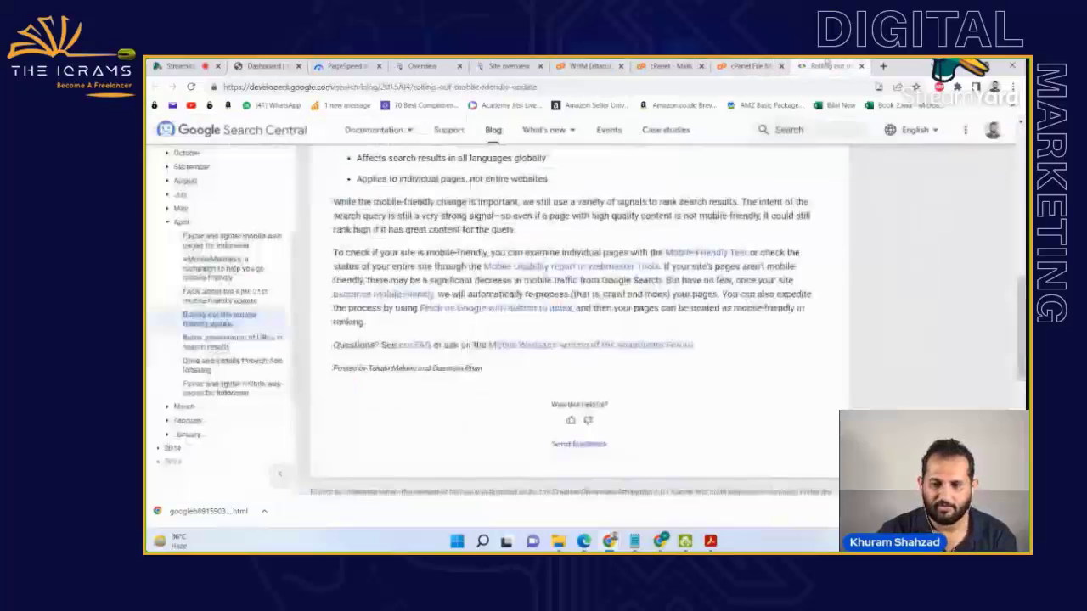
- Close the Search Console Insights page and the Google Search Central mobile-friendly update article
{"action": "left_click", "coordinate": [828, 65]}
{"action": "left_click", "coordinate": [519, 65]}
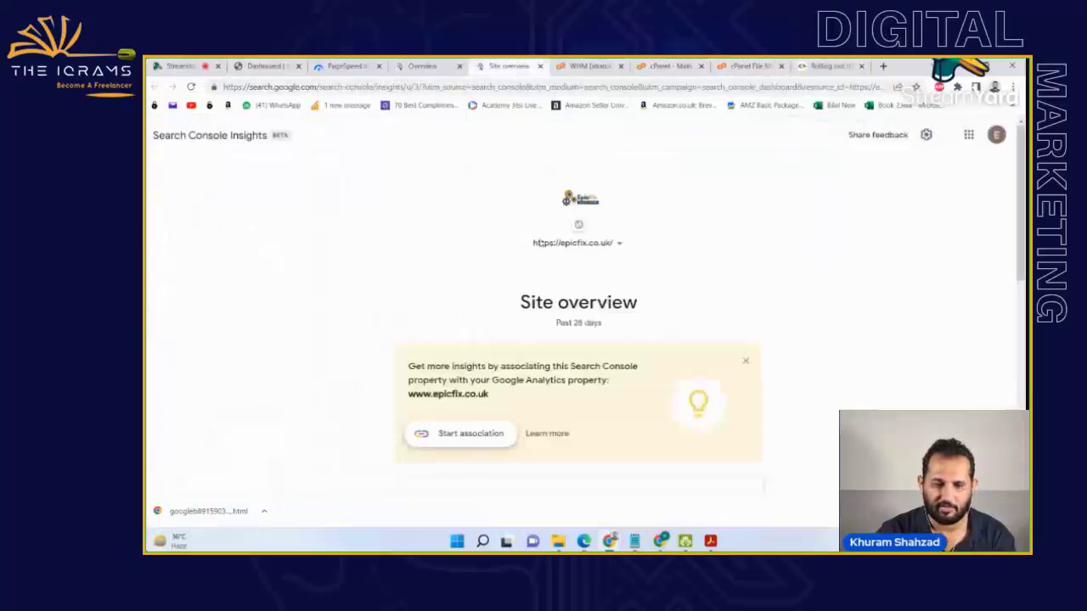
{"action": "left_click", "coordinate": [423, 65]}
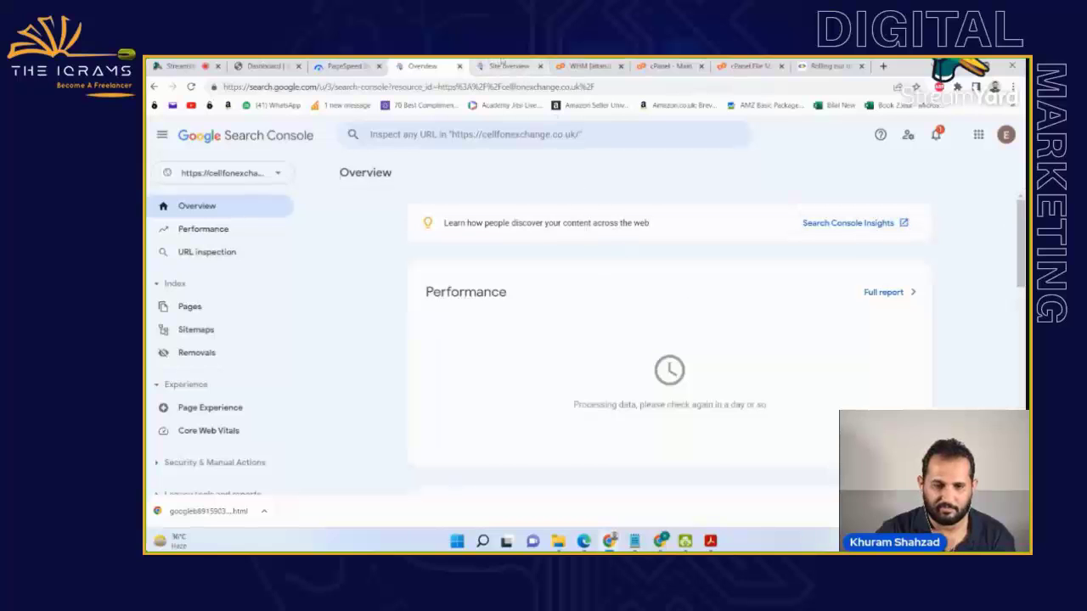
{"action": "key", "text": "ctrl+Tab"}
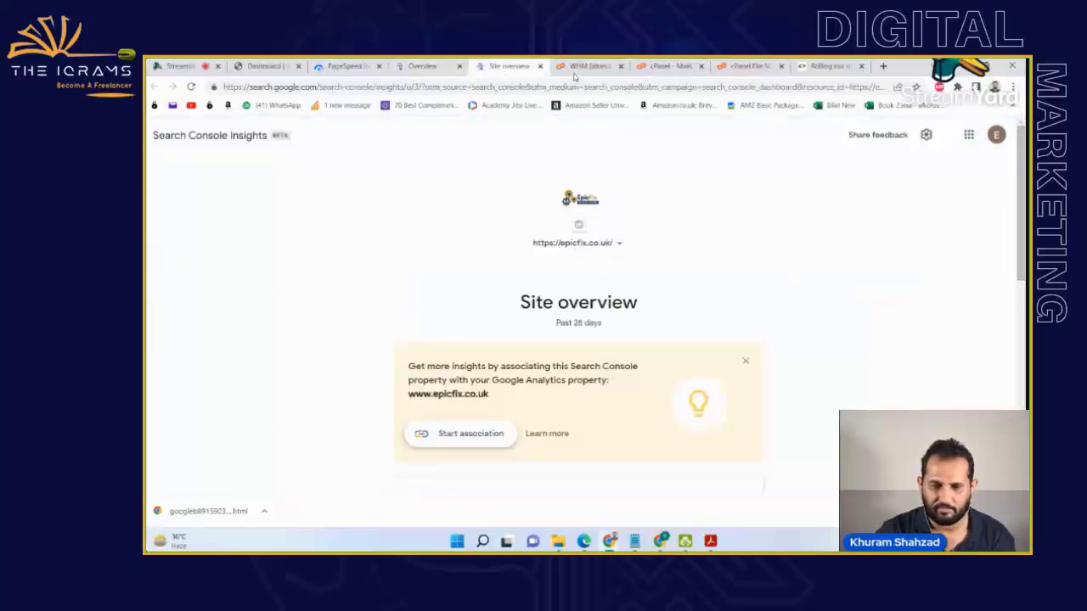
{"action": "left_click", "coordinate": [538, 67]}
{"action": "left_click", "coordinate": [747, 65]}
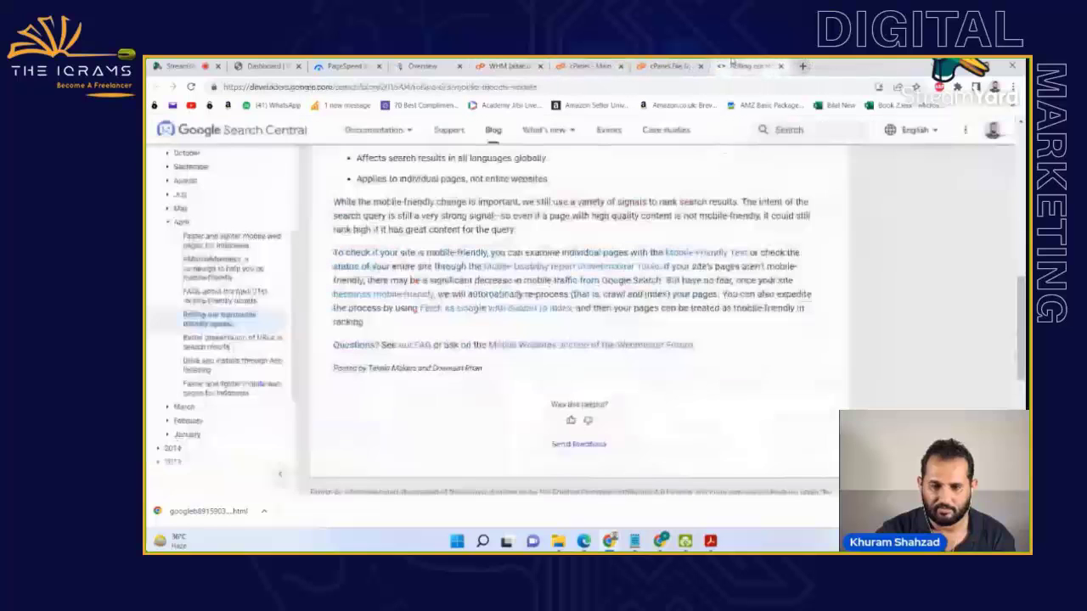
{"action": "left_click", "coordinate": [780, 65]}
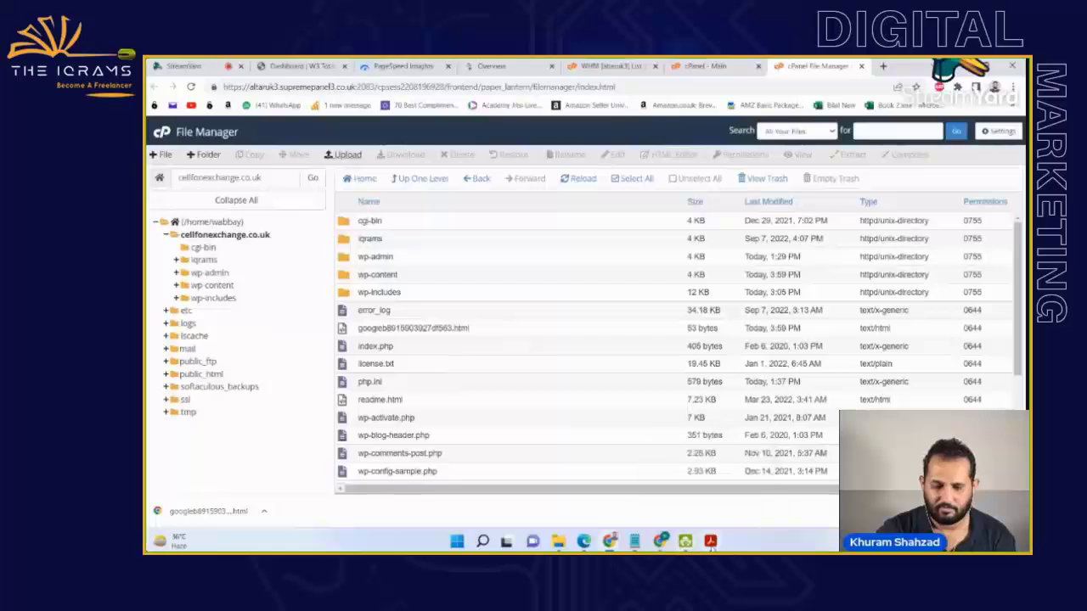
- Switch to the SEO checklist PDF and open its PageSpeed Insights link in the browser
{"action": "left_click", "coordinate": [711, 542]}
{"action": "left_click", "coordinate": [332, 394]}
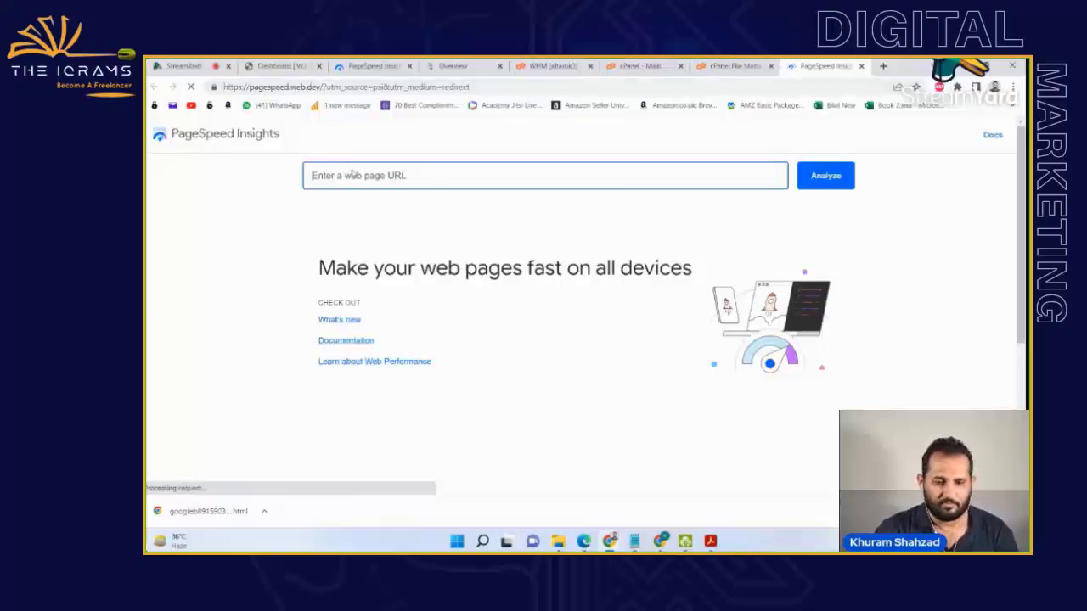
{"action": "type", "text": "https://cellfonexchange.co.uk/"}
{"action": "left_click", "coordinate": [817, 182]}
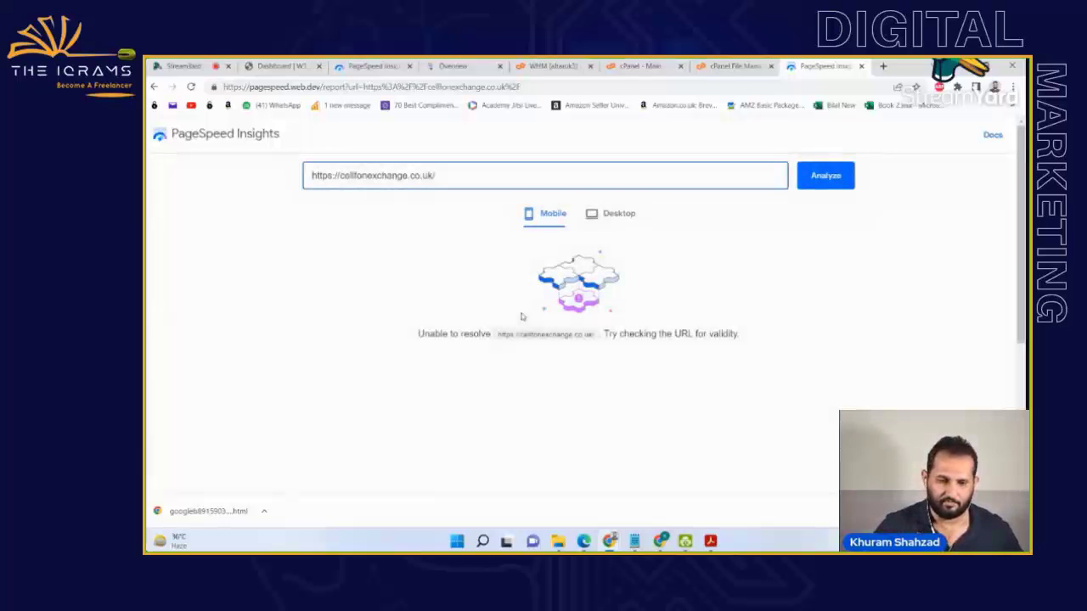
{"action": "left_click", "coordinate": [818, 181]}
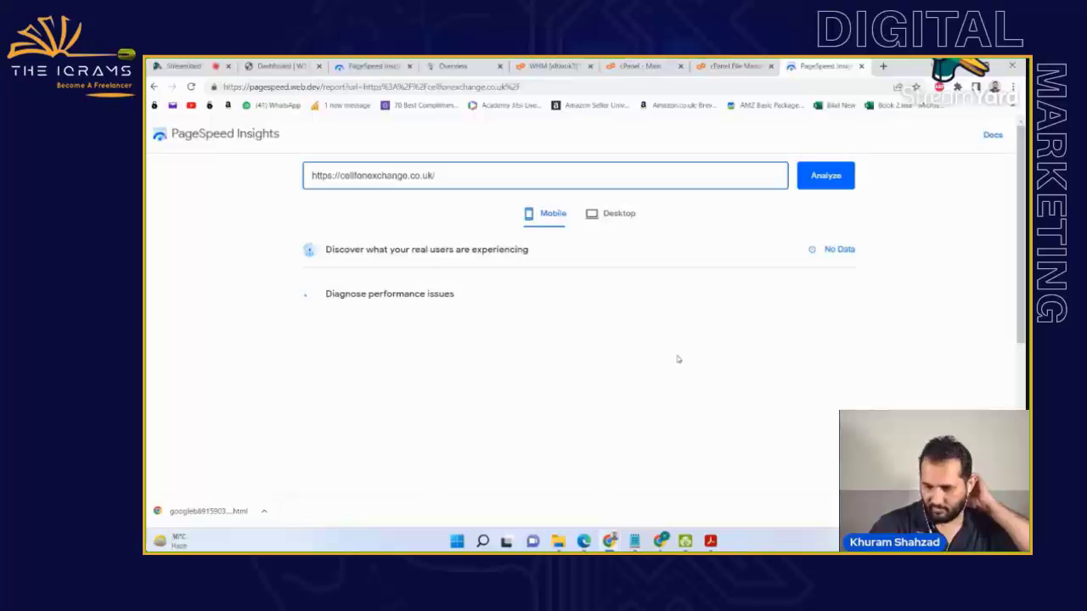
- Close the cPanel File Manager, cPanel main page and WHM account list
{"action": "left_click", "coordinate": [747, 64]}
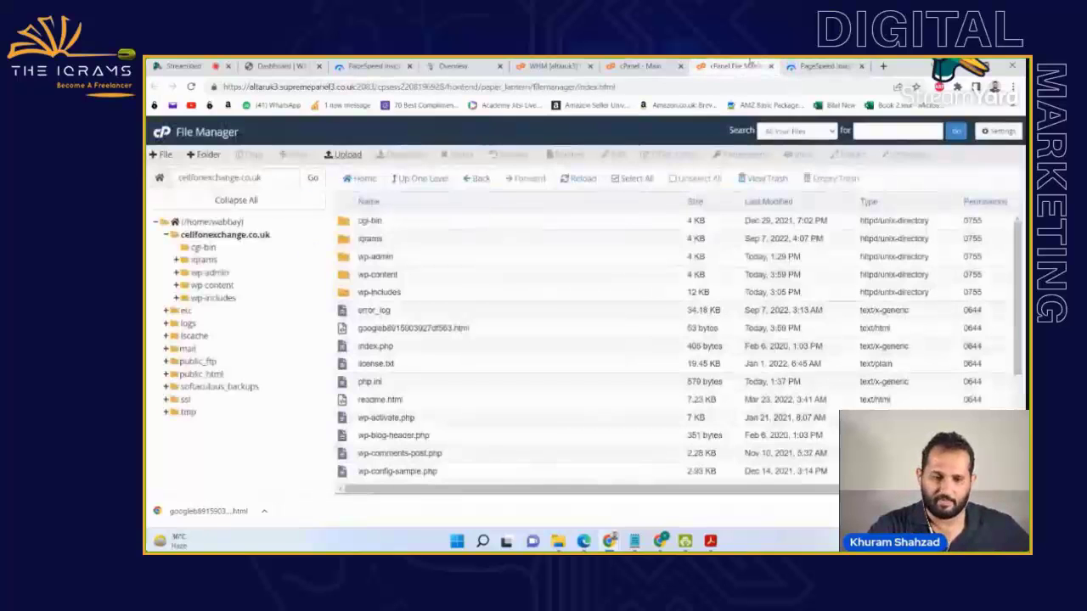
{"action": "left_click", "coordinate": [771, 66]}
{"action": "left_click", "coordinate": [660, 66]}
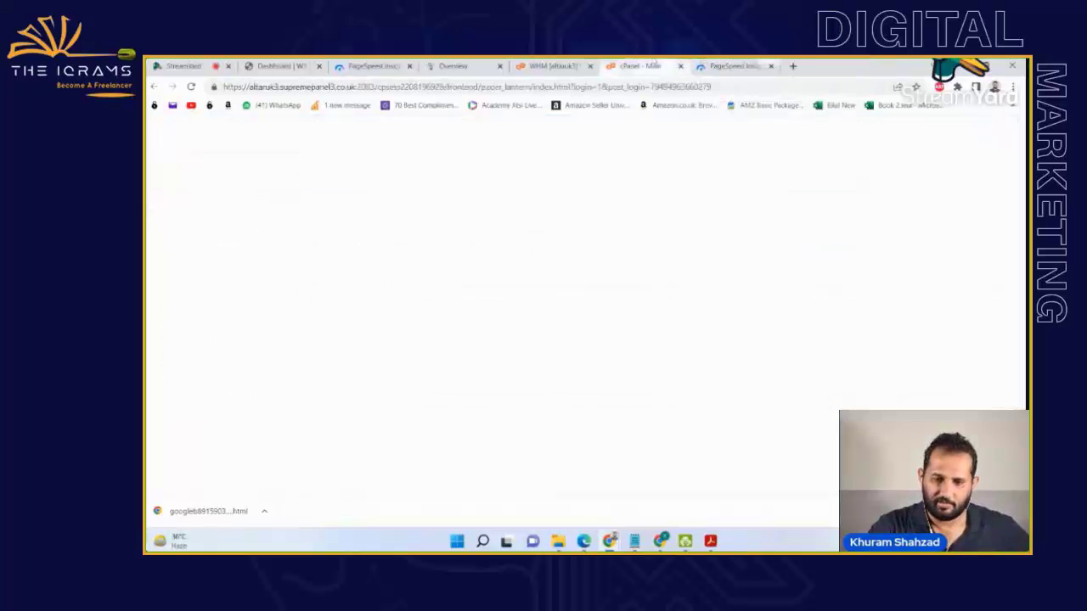
{"action": "left_click", "coordinate": [681, 66]}
{"action": "left_click", "coordinate": [562, 67]}
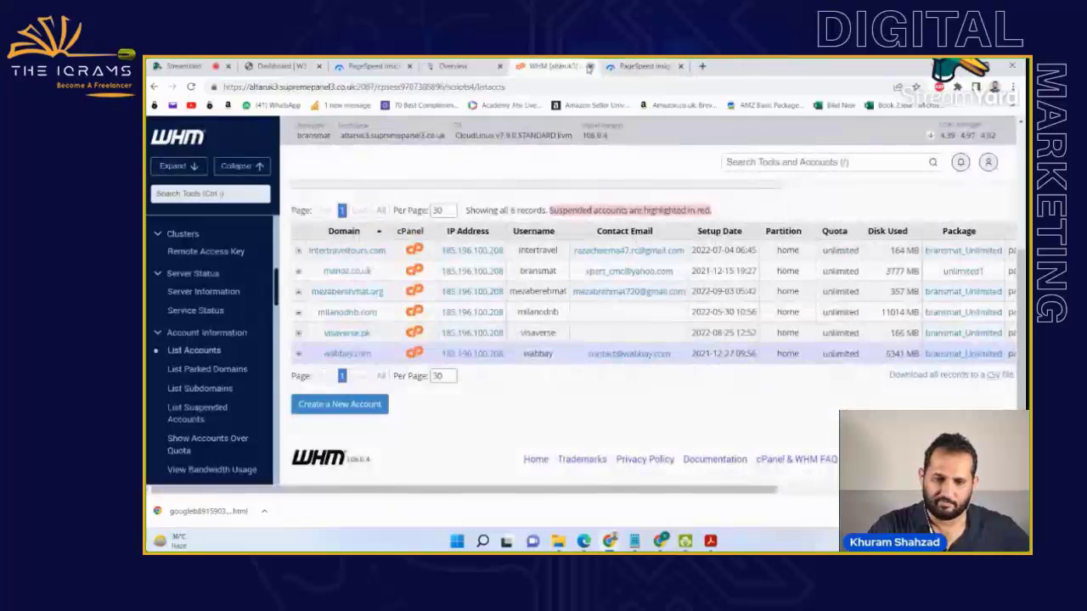
{"action": "left_click", "coordinate": [590, 67]}
- Switch to Search Console, dismiss the tip on the Performance report, and open the property's Overview
{"action": "left_click", "coordinate": [458, 66]}
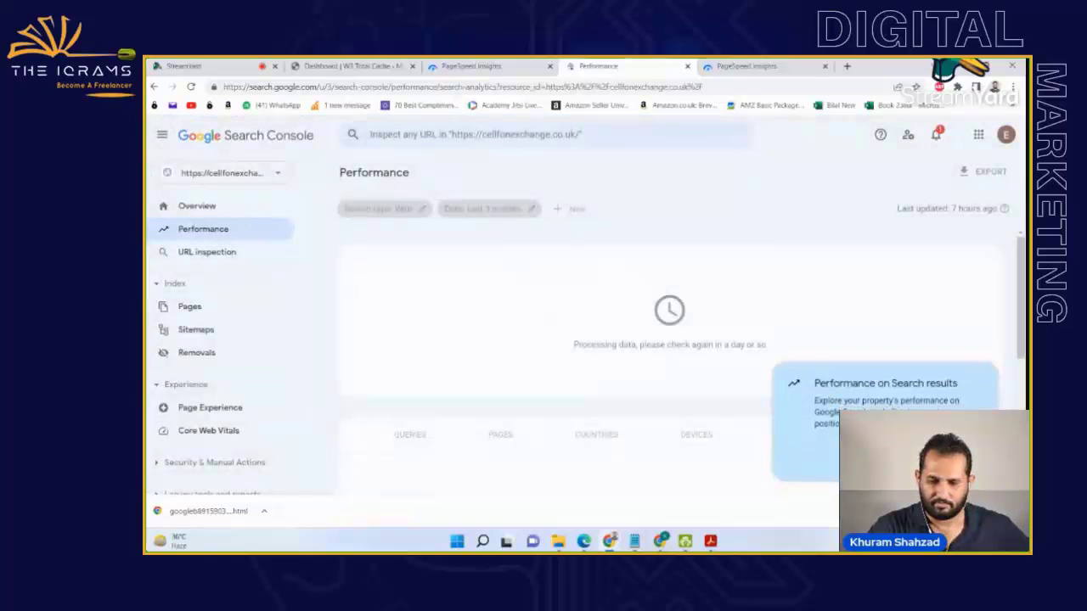
{"action": "left_click", "coordinate": [968, 461]}
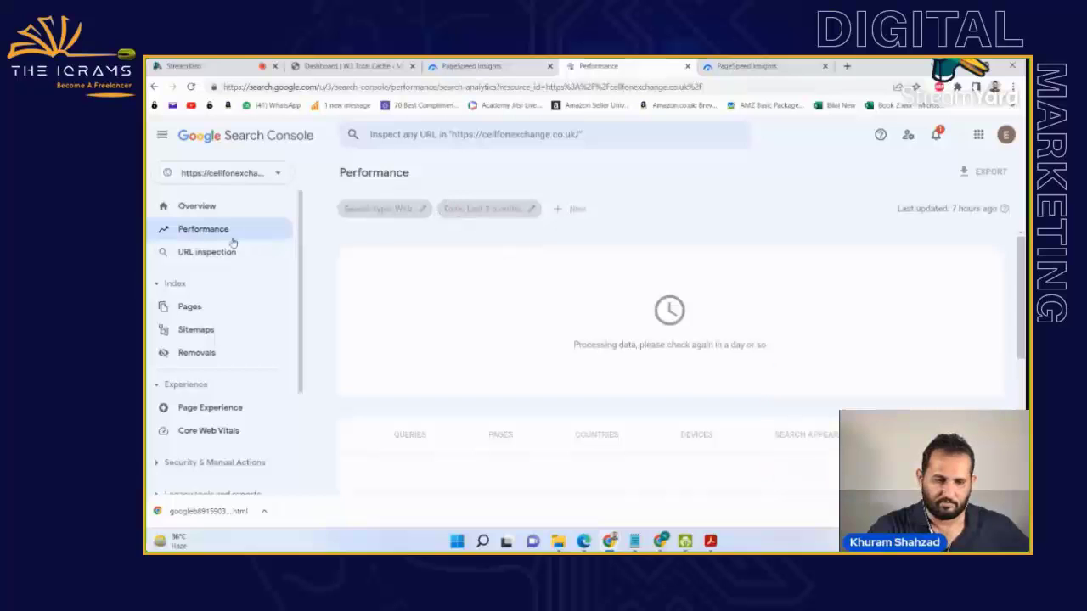
{"action": "left_click", "coordinate": [210, 208]}
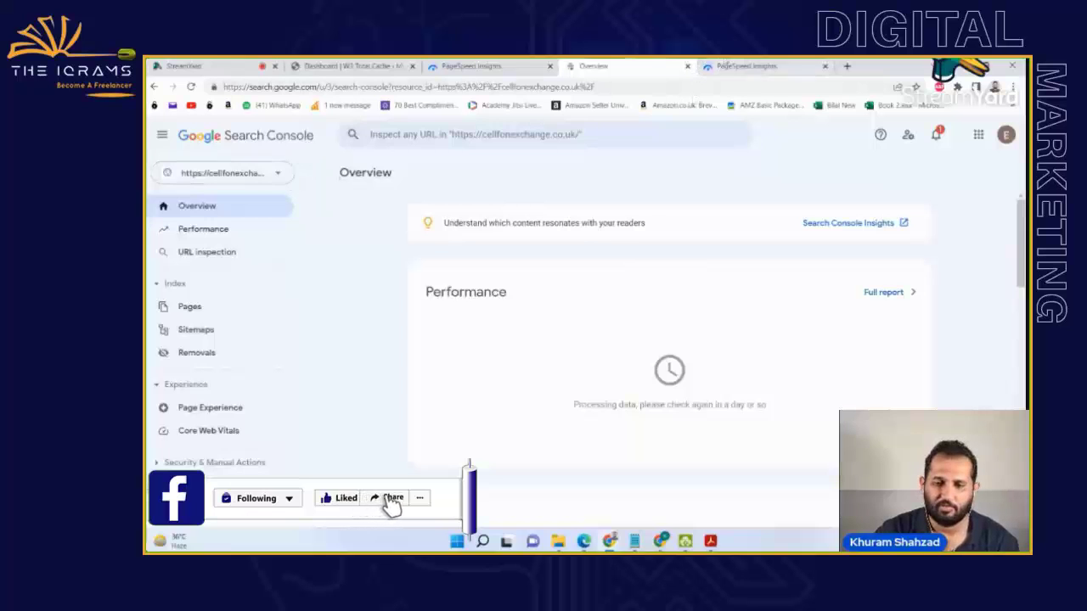
- Examine the desktop performance score and metrics in the new PageSpeed Insights report, waiting out the unresponsive page, and close the report
{"action": "left_click", "coordinate": [732, 65]}
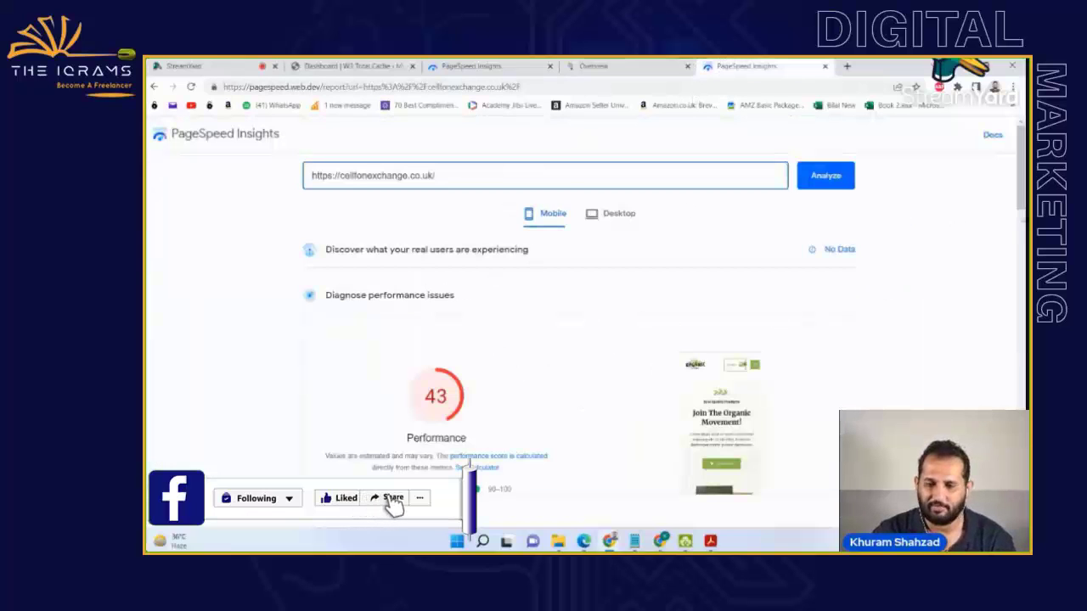
{"action": "scroll", "coordinate": [512, 310], "scroll_direction": "down", "scroll_amount": 1}
{"action": "left_click", "coordinate": [613, 167]}
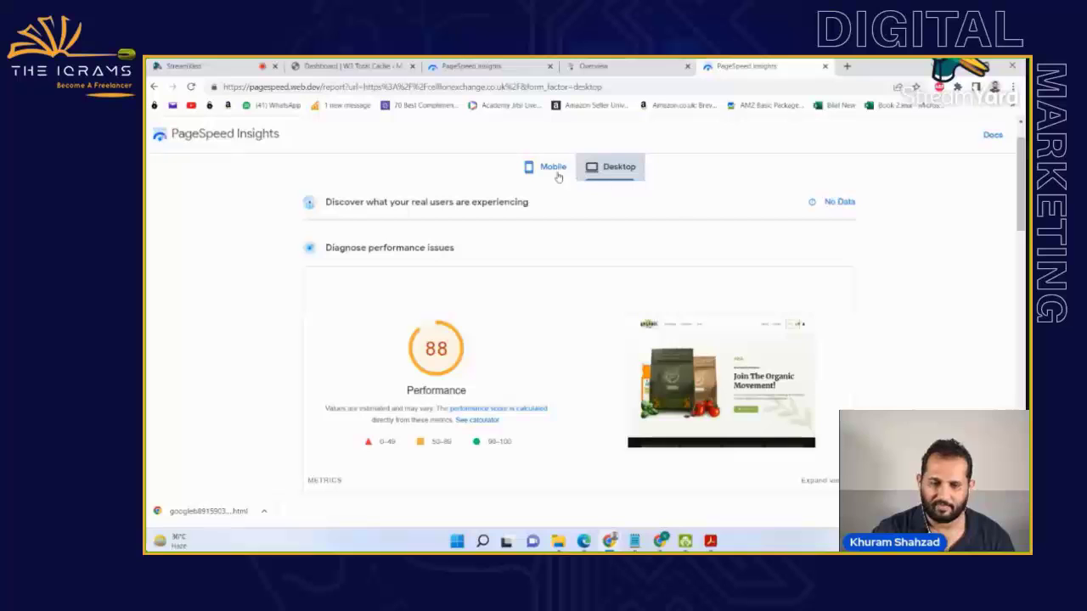
{"action": "left_click_drag", "start_coordinate": [1023, 172], "coordinate": [1024, 206]}
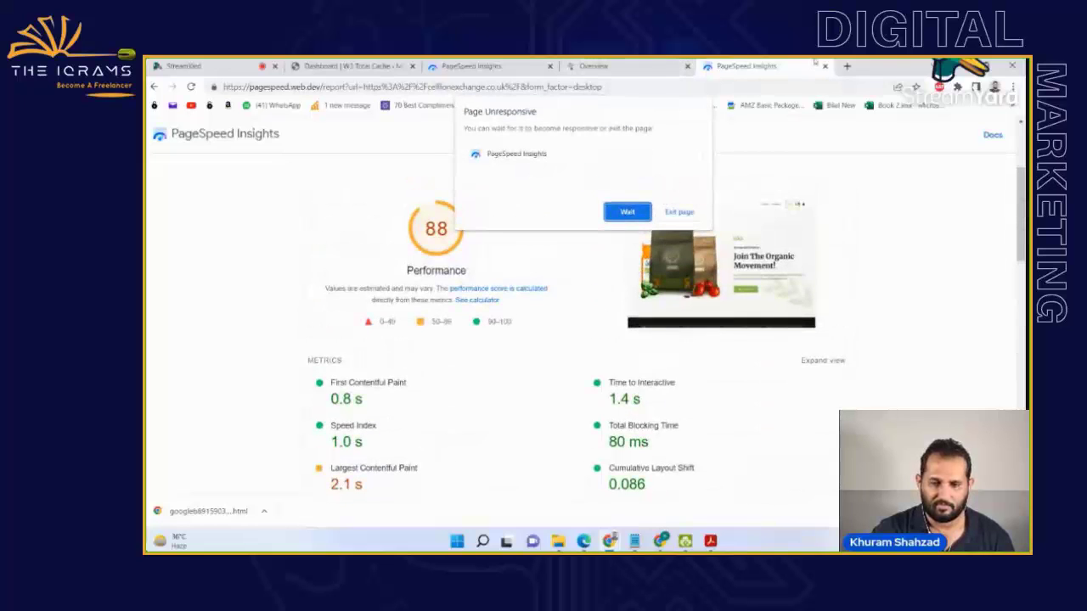
{"action": "left_click", "coordinate": [630, 212]}
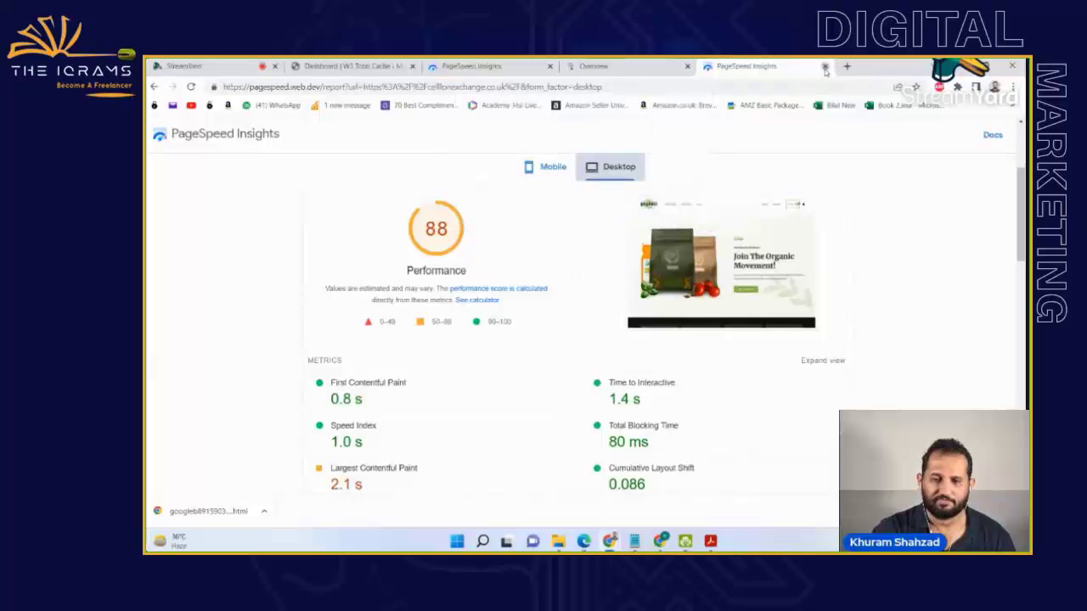
{"action": "key", "text": "ctrl+w"}
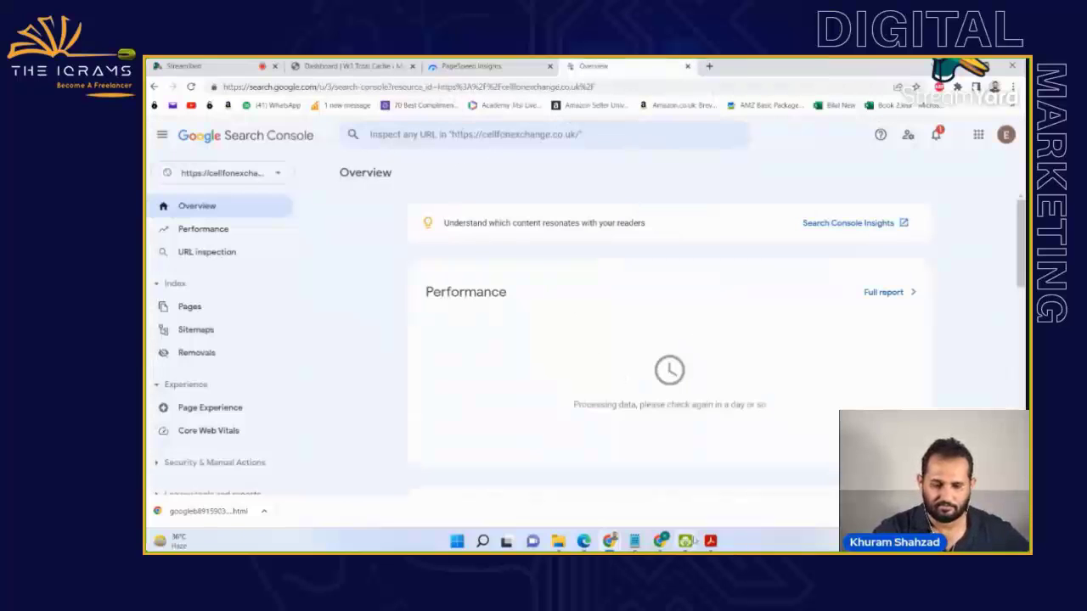
- Close the crashed PageSpeed Insights pages in both browser windows
{"action": "left_click", "coordinate": [649, 547]}
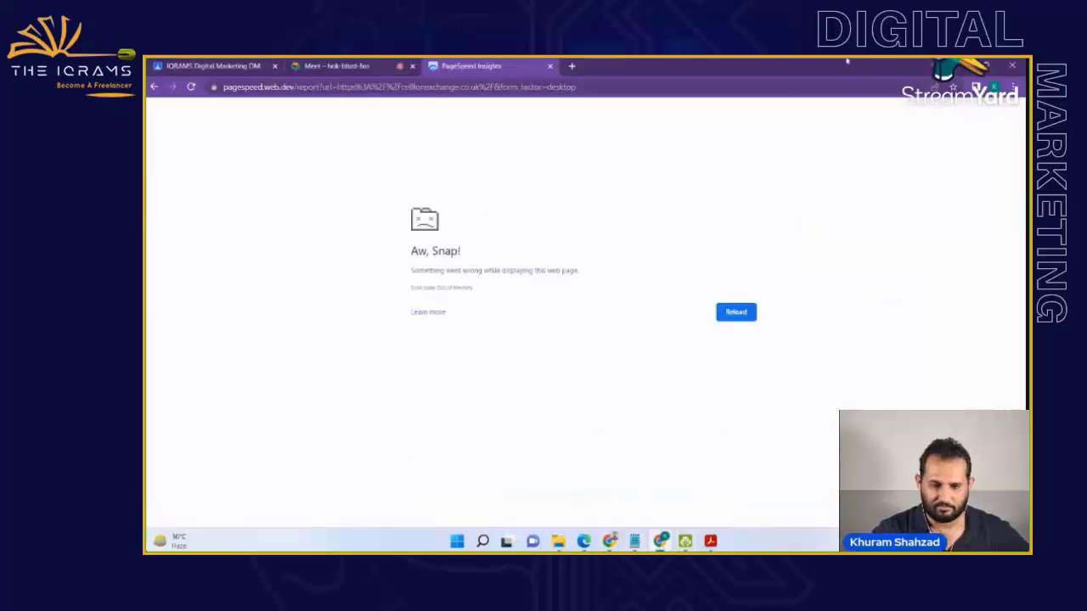
{"action": "left_click", "coordinate": [549, 66]}
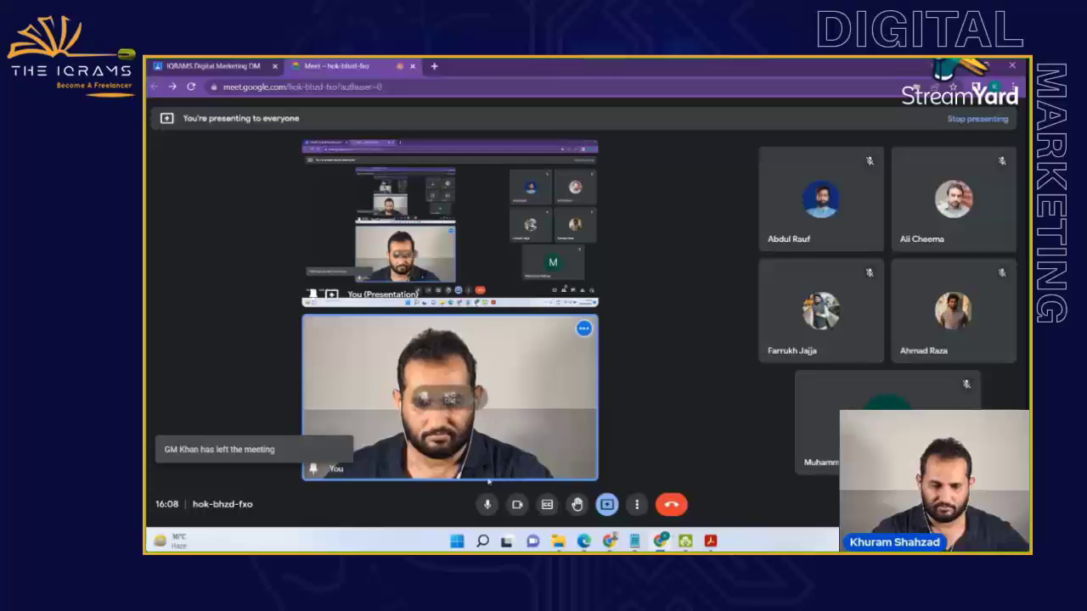
{"action": "left_click", "coordinate": [610, 540]}
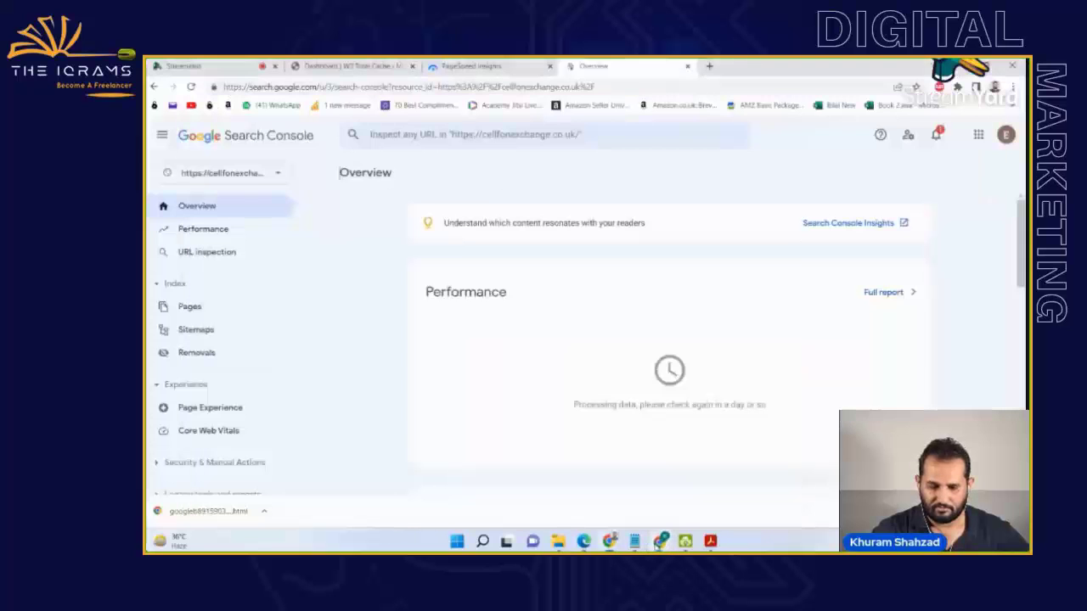
{"action": "left_click", "coordinate": [468, 64]}
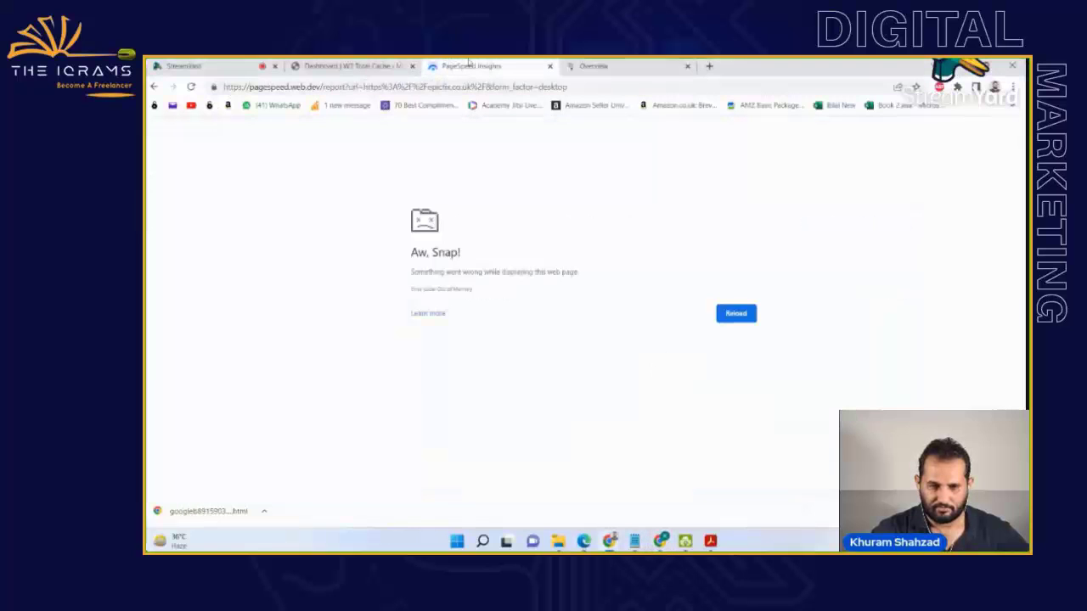
{"action": "left_click", "coordinate": [549, 65]}
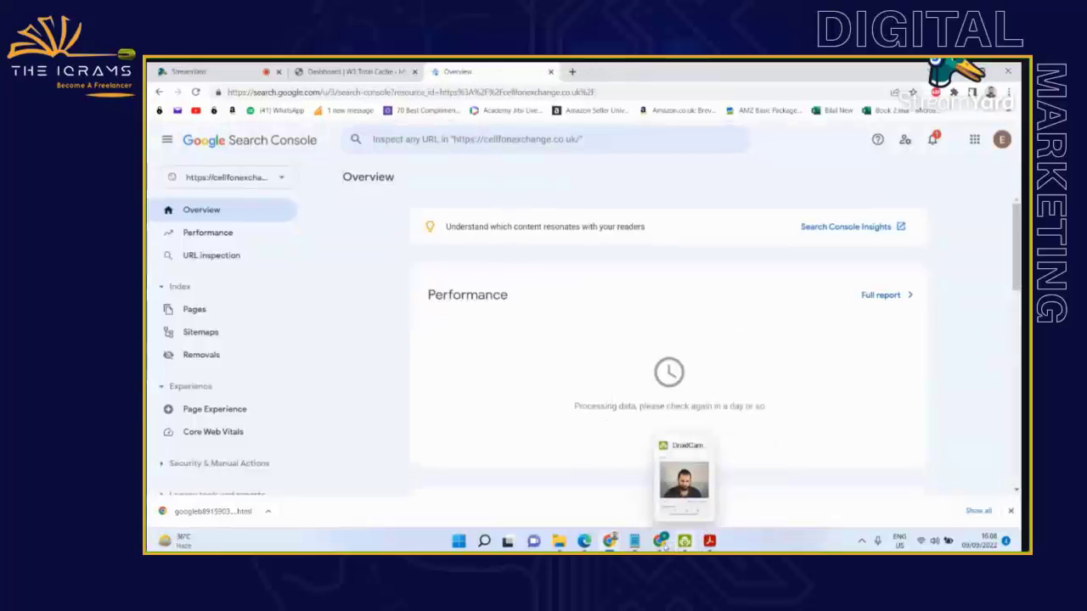
- Switch to the Google Meet call and open its screen presentation options
{"action": "mouse_move", "coordinate": [662, 545]}
{"action": "left_click", "coordinate": [651, 488]}
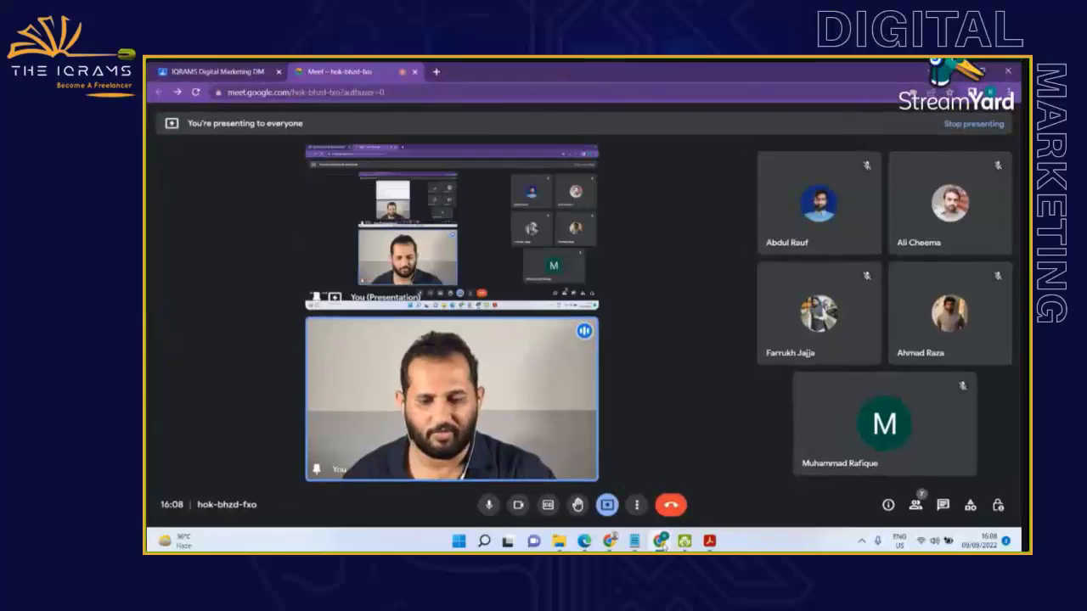
{"action": "left_click", "coordinate": [626, 506]}
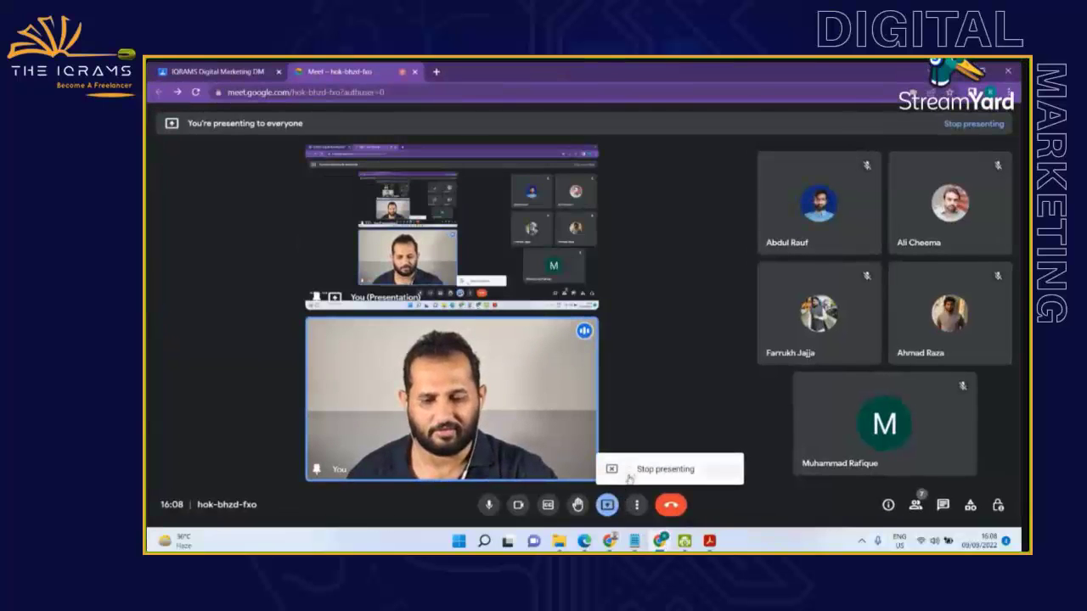